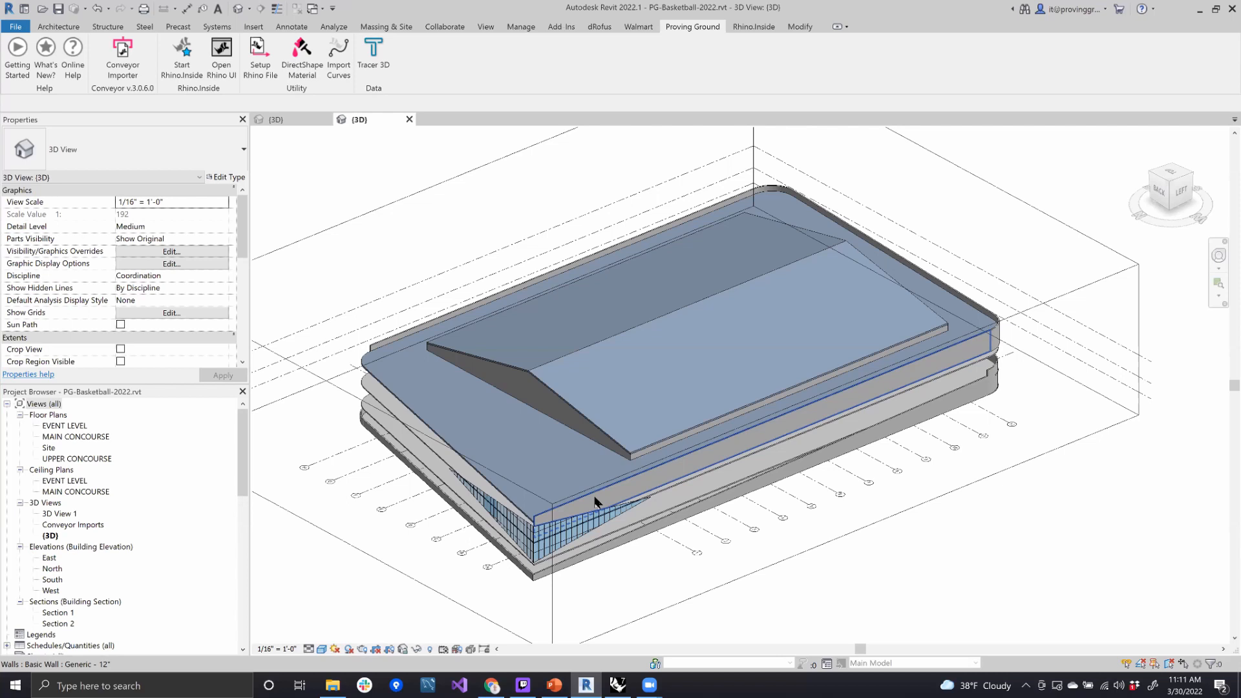
# - Look over the arena's roof and exterior in the 3D view, and switch to the PG-Basketball-Master.3dm model in Rhino
pyautogui.keyDown('shift'); pyautogui.moveTo(663, 461); pyautogui.dragTo(427, 464, button='middle'); pyautogui.keyUp('shift')
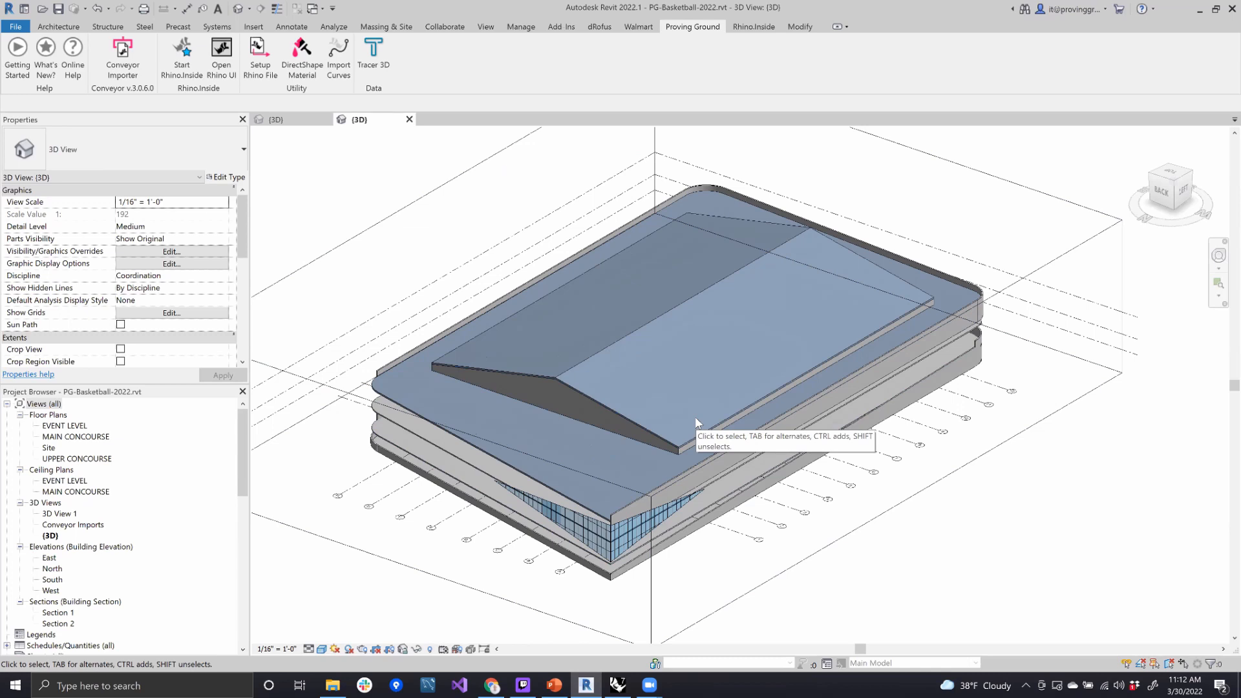
pyautogui.keyDown('shift'); pyautogui.moveTo(933, 498); pyautogui.dragTo(887, 524, button='middle'); pyautogui.keyUp('shift')
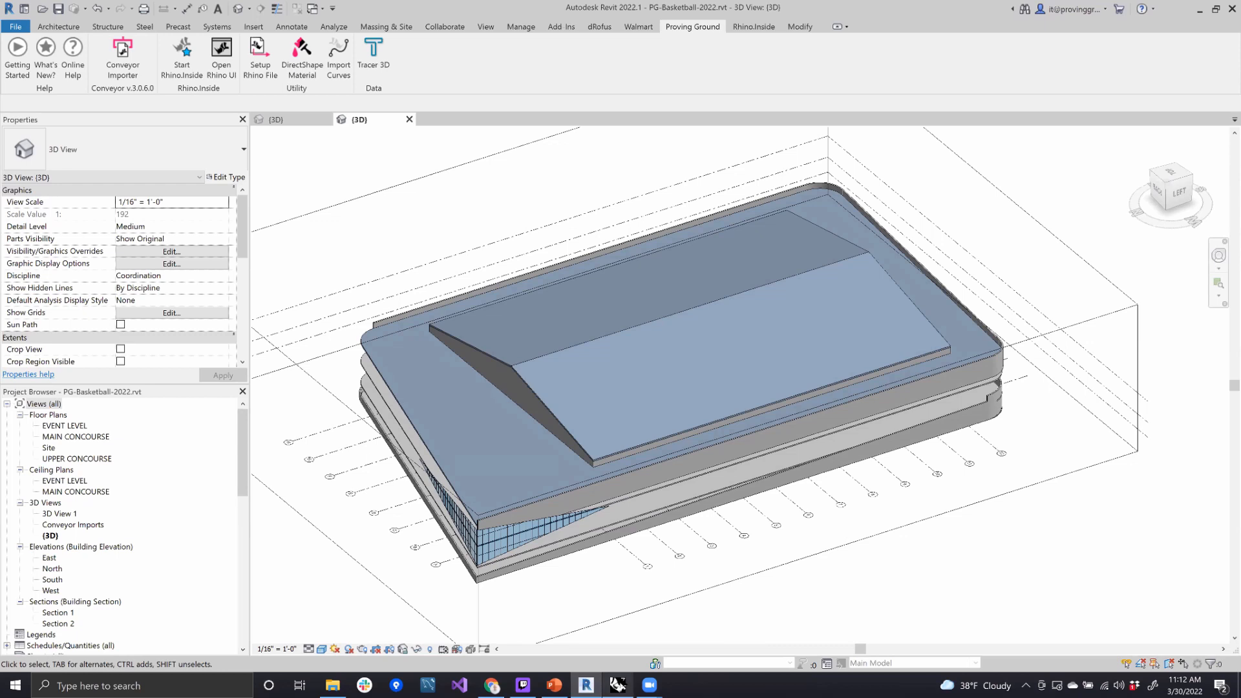
pyautogui.moveTo(619, 685)
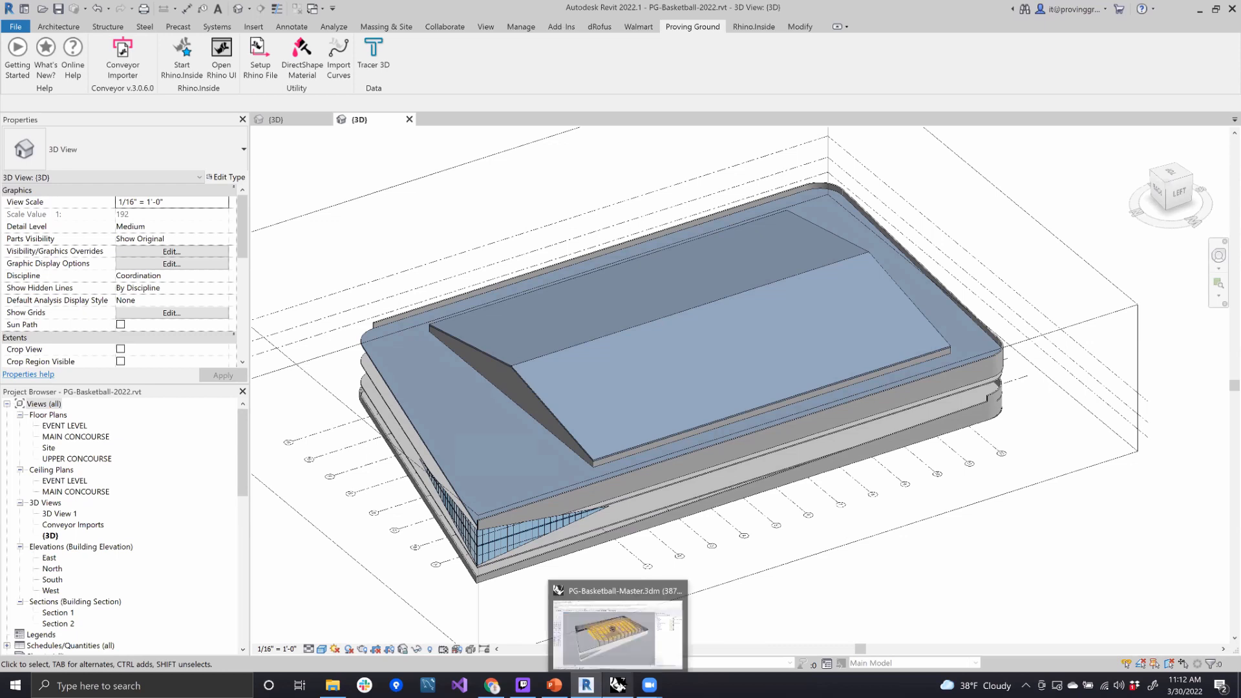
pyautogui.click(630, 649)
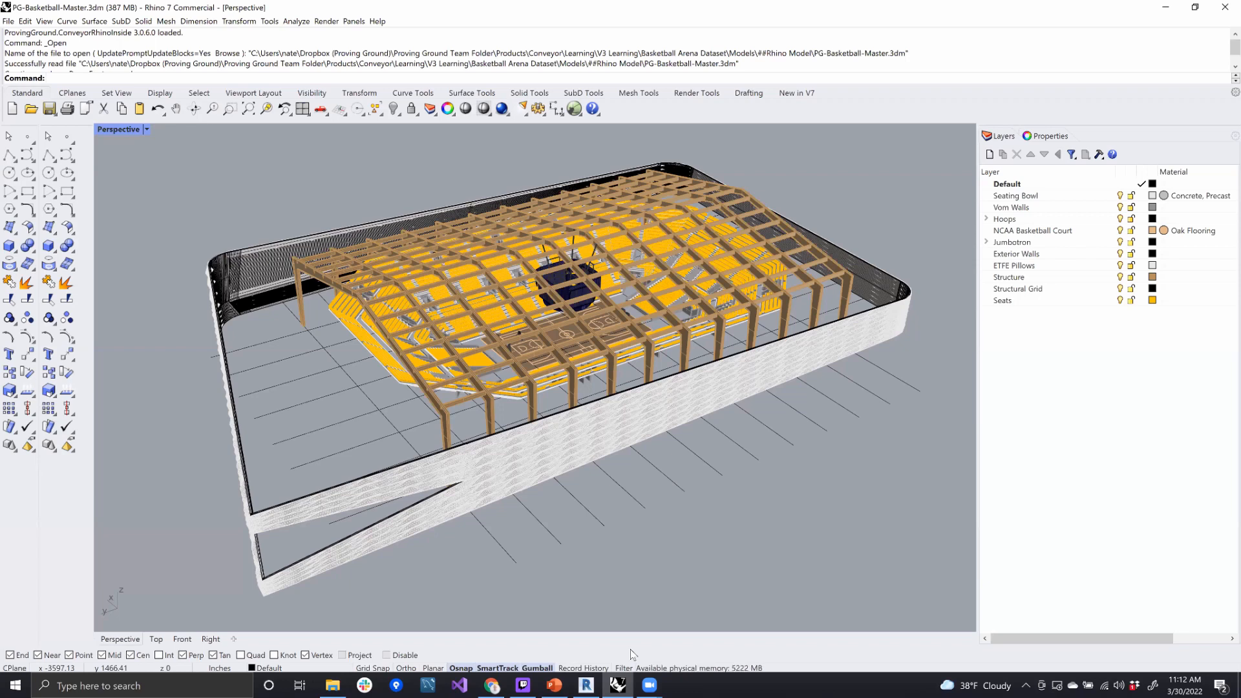
# - Examine the arena's timber roof structure, seating bowl, seats and basketball court from several angles and up close
pyautogui.keyDown('shift'); pyautogui.moveTo(755, 409); pyautogui.dragTo(896, 457, button='right'); pyautogui.keyUp('shift')
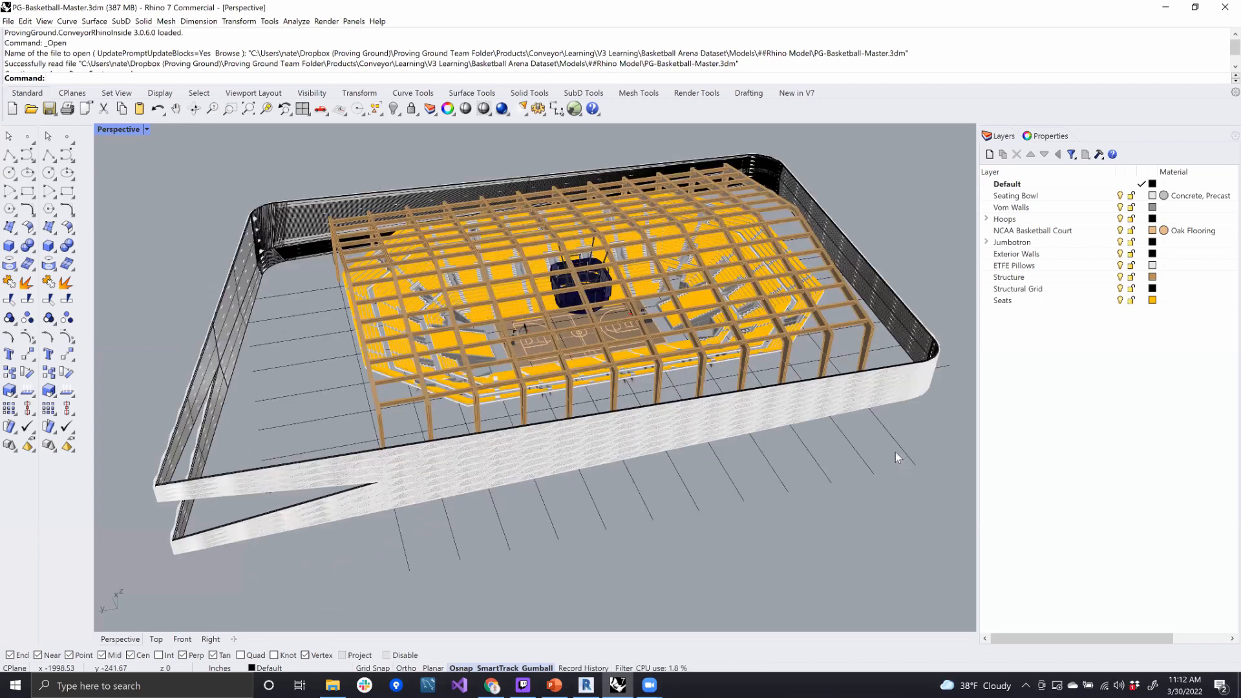
pyautogui.scroll(2, 782, 449)
pyautogui.scroll(3, 718, 436)
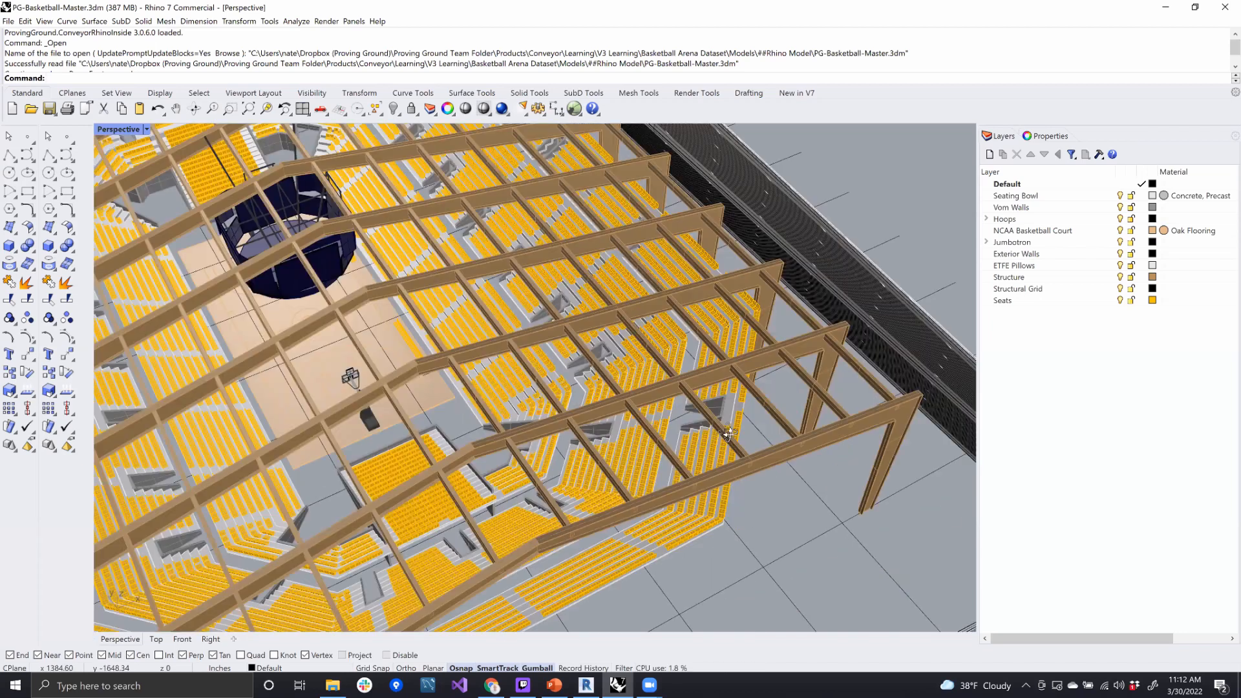
pyautogui.scroll(3, 672, 332)
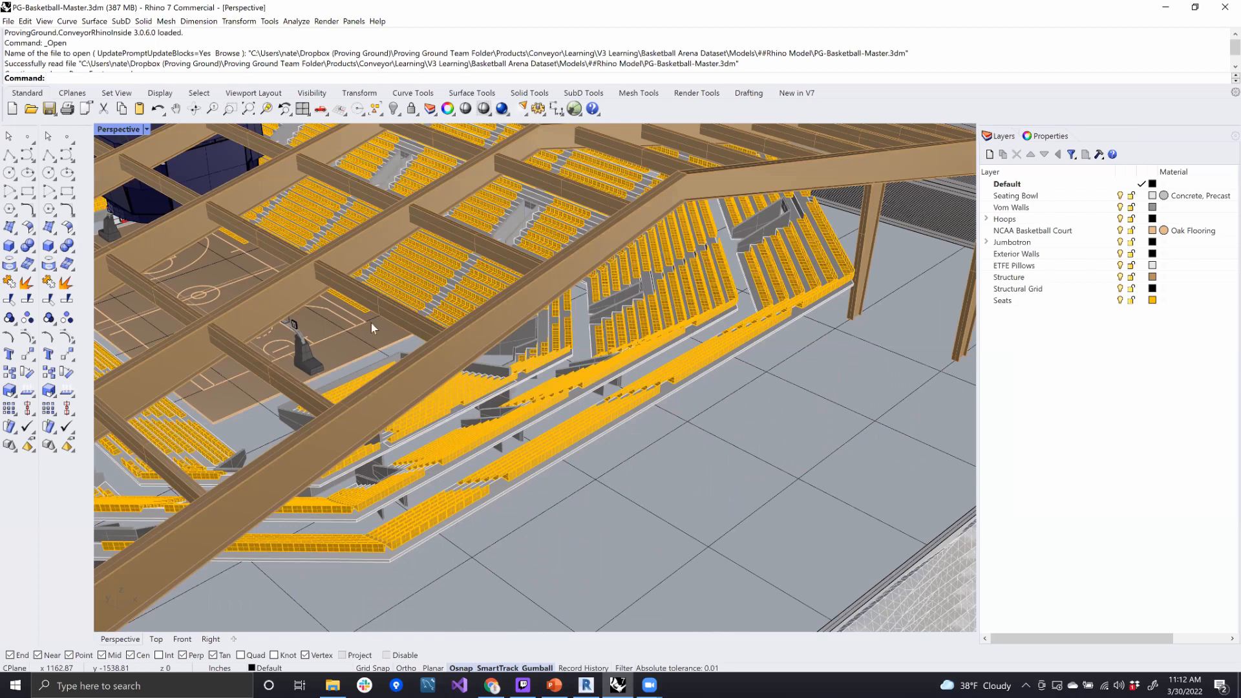
pyautogui.scroll(3, 462, 332)
pyautogui.scroll(-3, 463, 332)
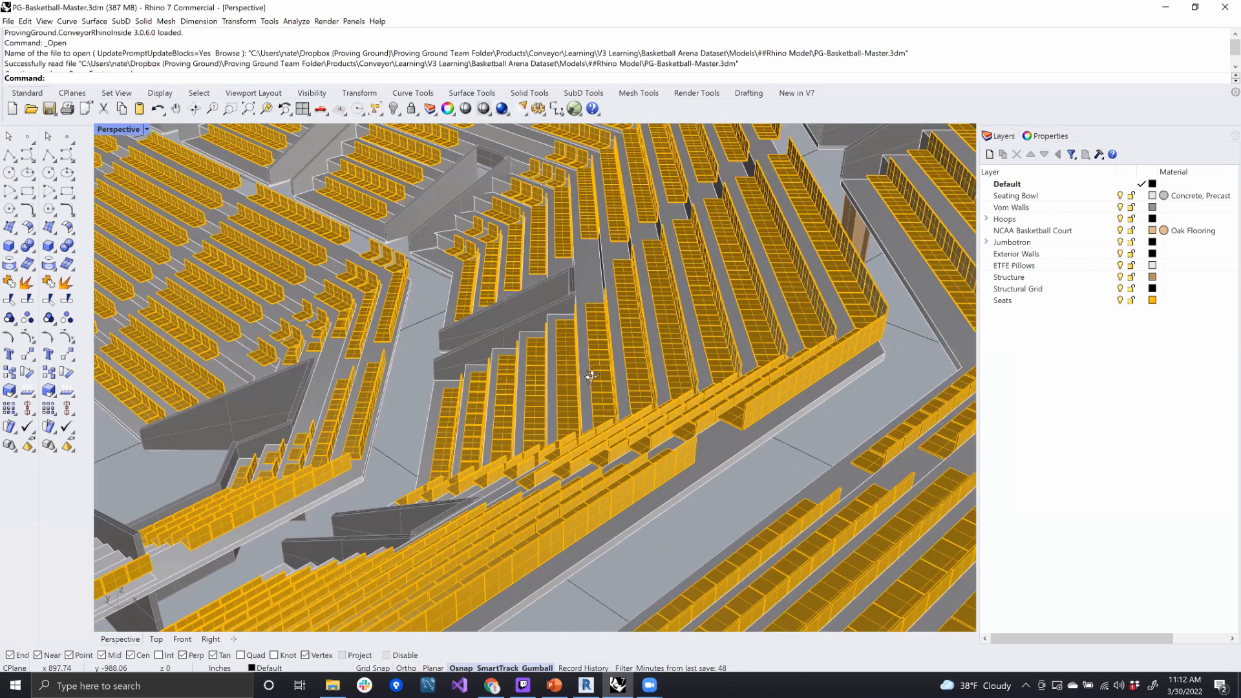
pyautogui.scroll(-3, 688, 380)
pyautogui.moveTo(688, 380); pyautogui.dragTo(174, 374, button='right')
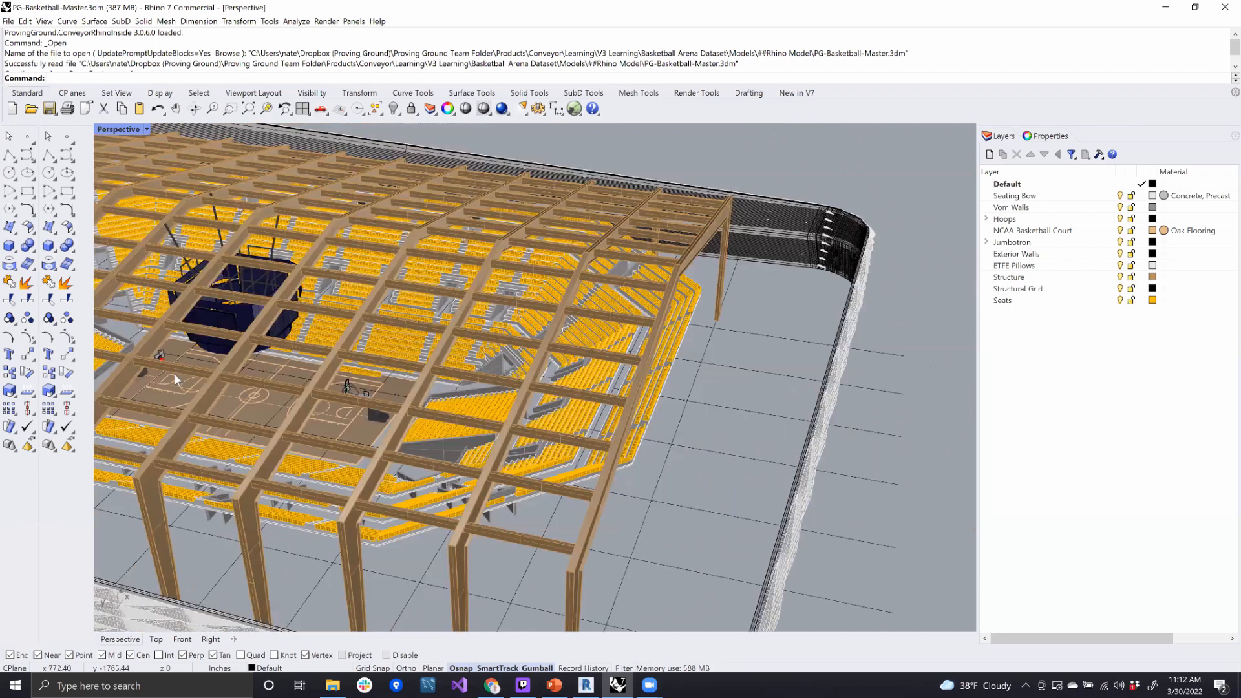
pyautogui.scroll(-5, 764, 499)
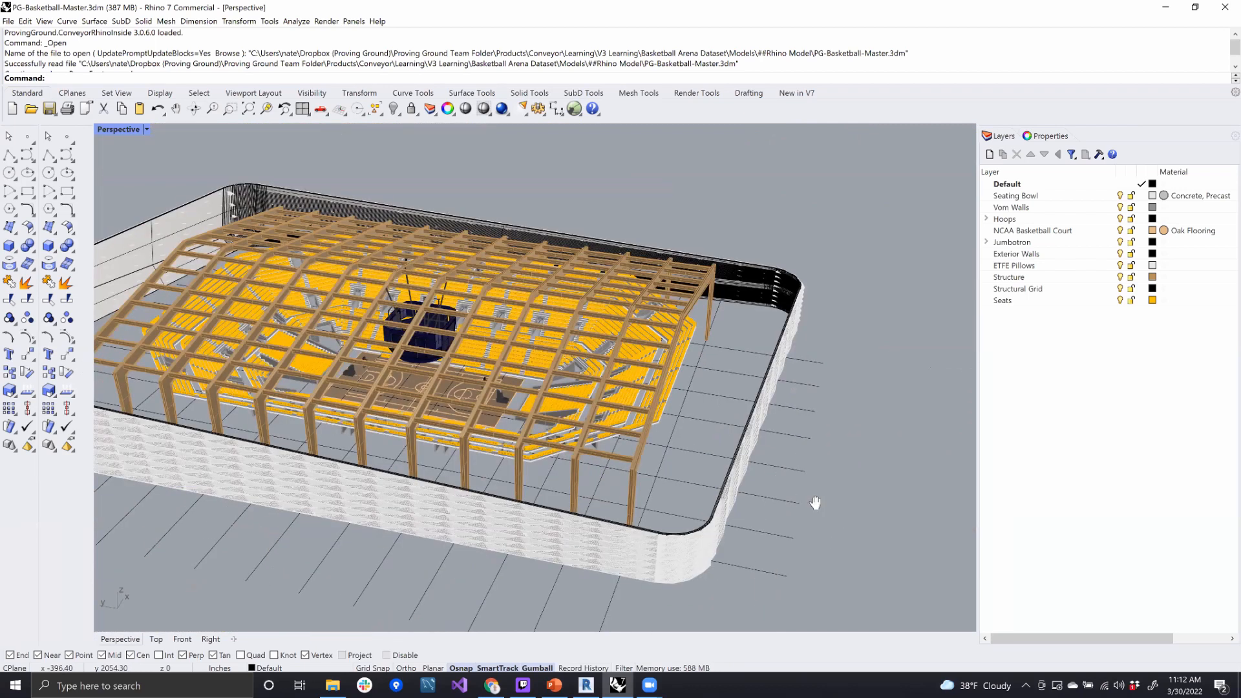
pyautogui.scroll(3, 815, 495)
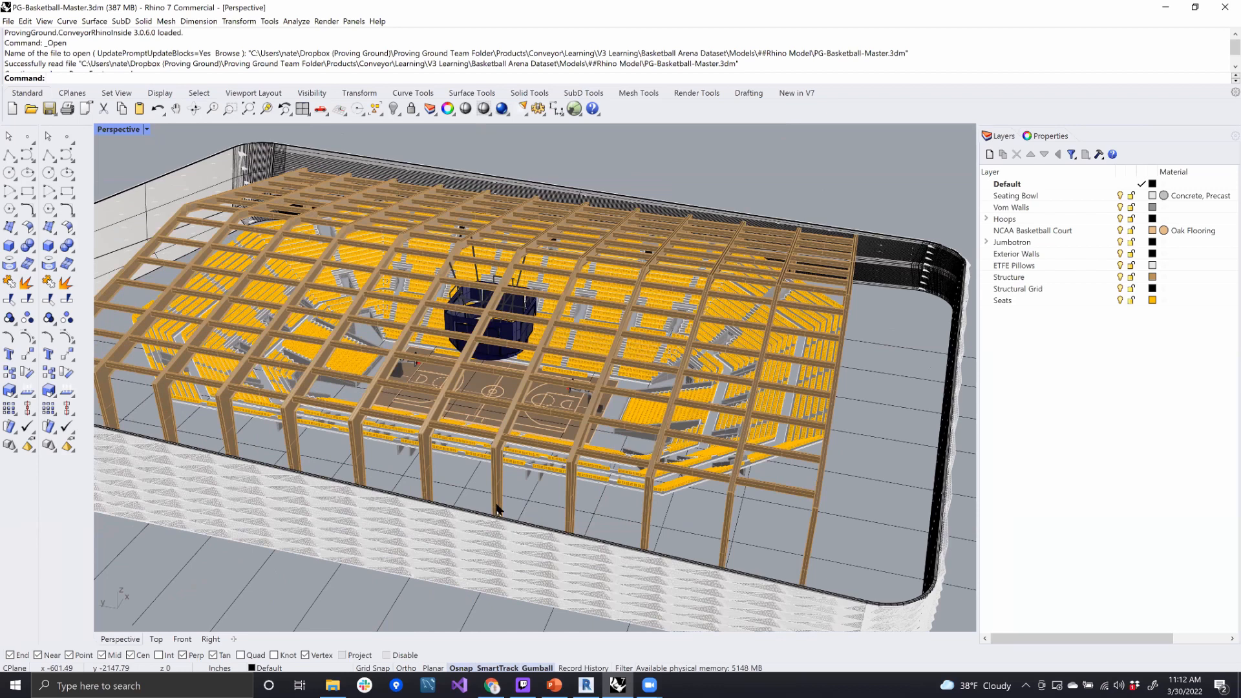
# - Examine the patterned exterior facade and how it surrounds the timber structure and seating bowl across the whole arena
pyautogui.moveTo(361, 573); pyautogui.dragTo(449, 502, button='right')
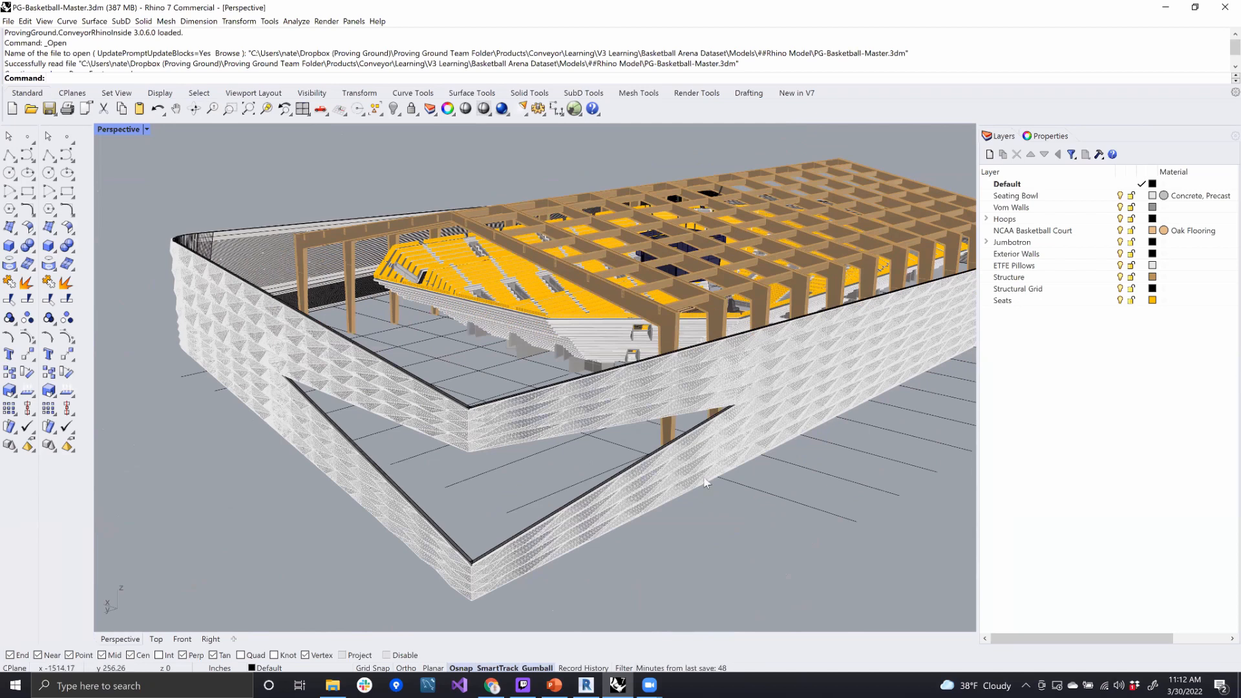
pyautogui.moveTo(717, 465); pyautogui.dragTo(463, 452, button='right')
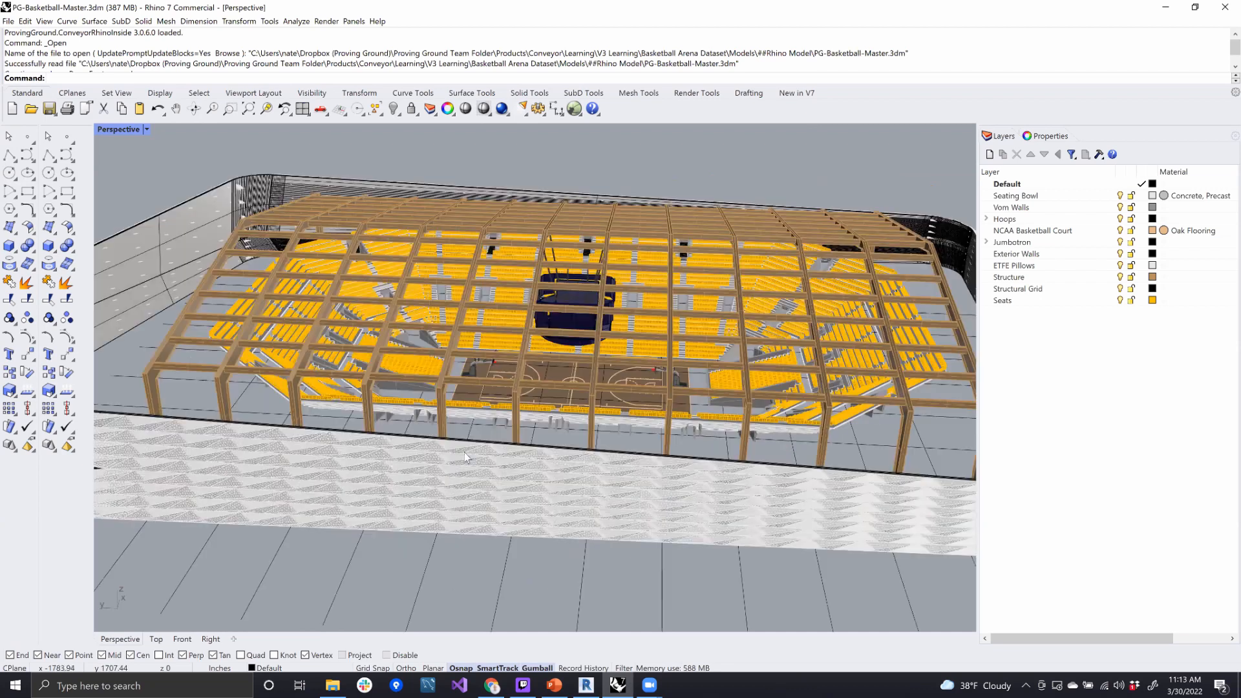
pyautogui.scroll(5, 491, 397)
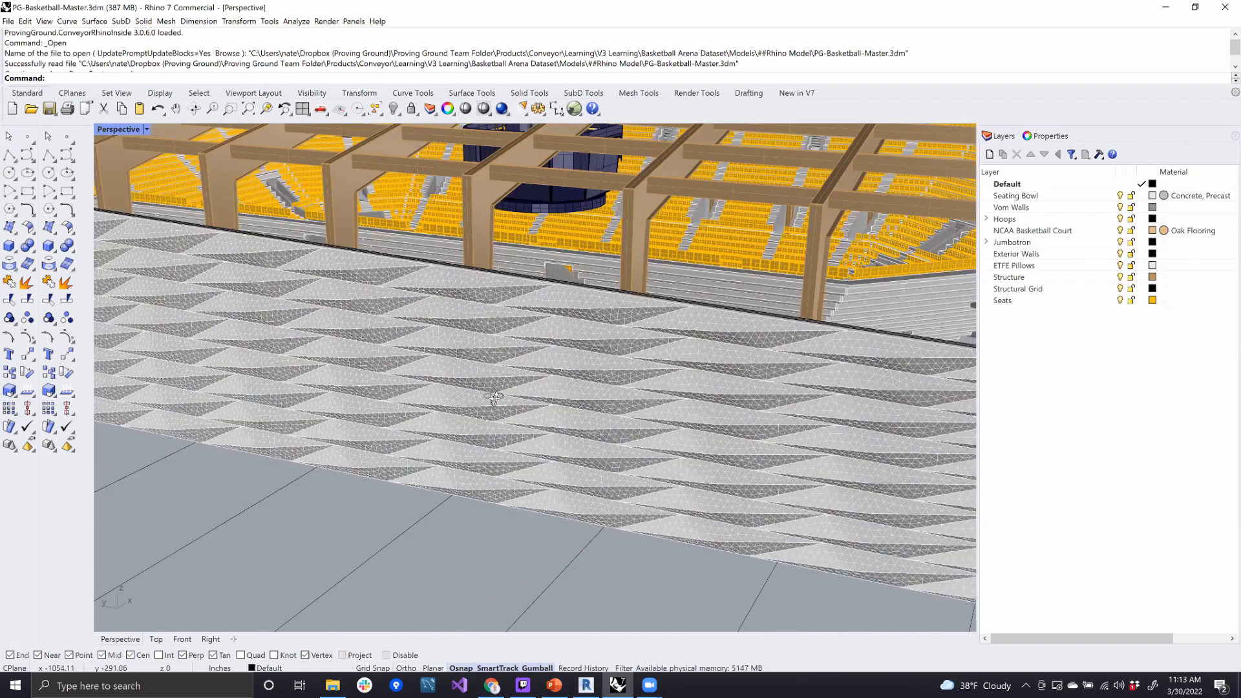
pyautogui.scroll(-2, 548, 402)
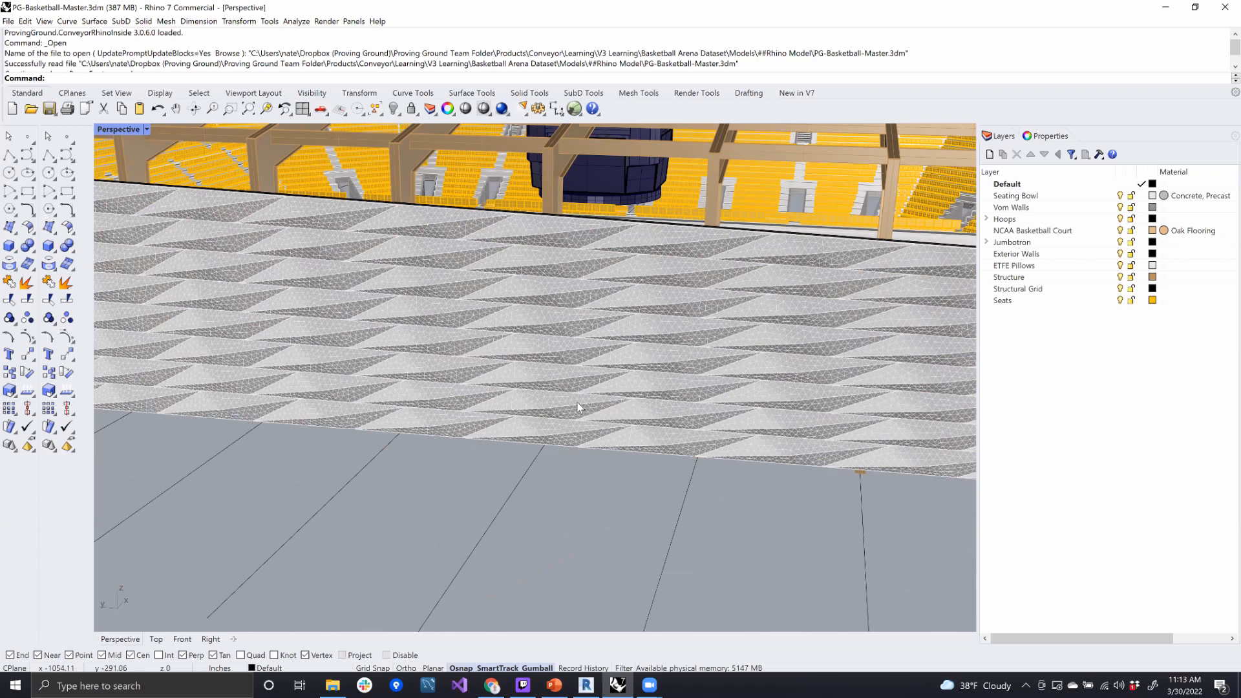
pyautogui.scroll(5, 604, 409)
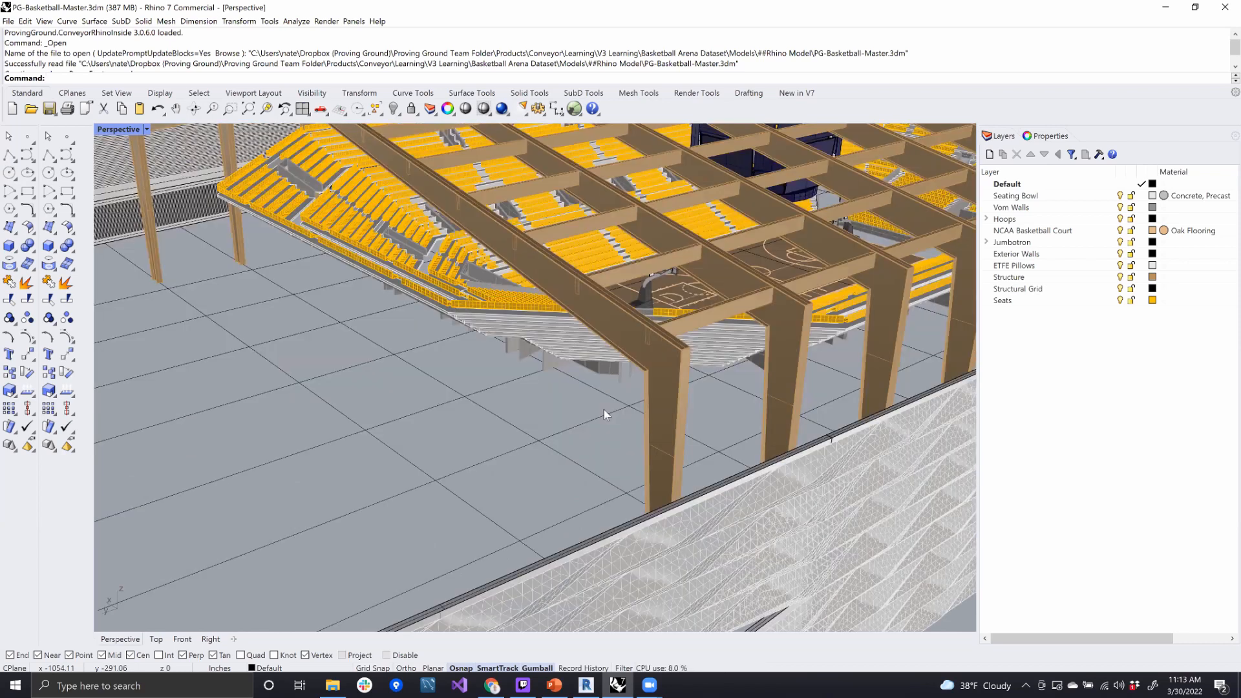
pyautogui.scroll(-6, 603, 413)
pyautogui.scroll(2, 605, 415)
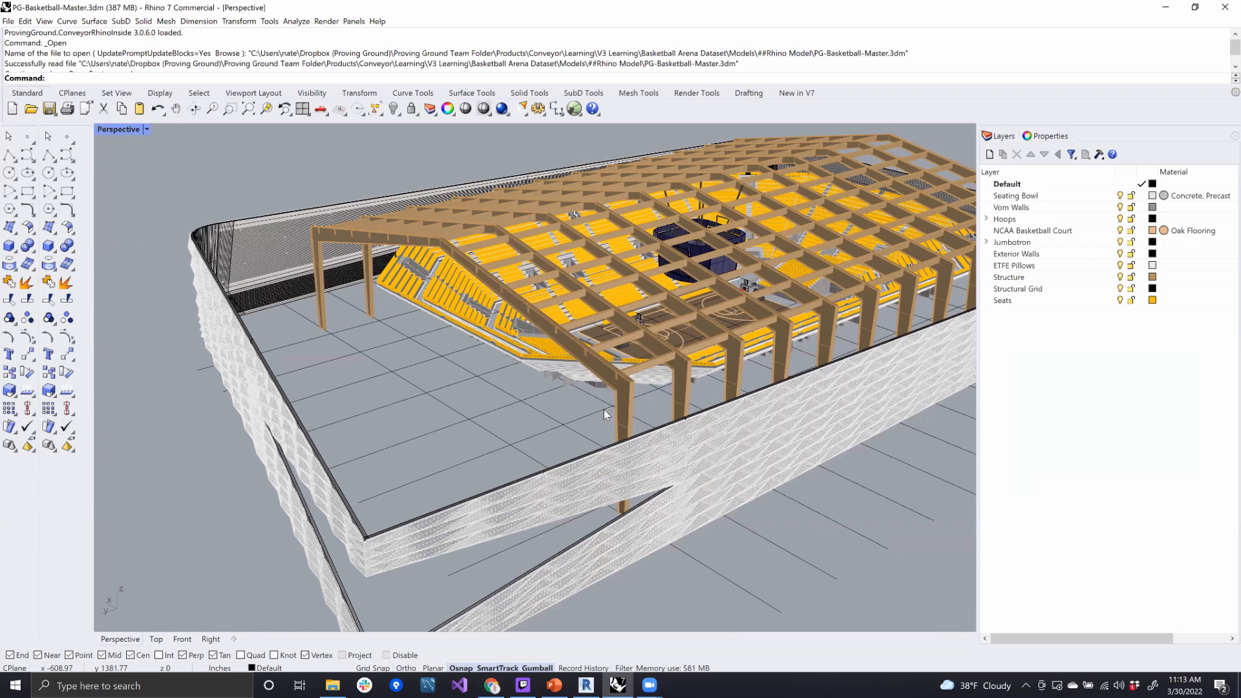
pyautogui.scroll(-2, 618, 398)
pyautogui.keyDown('shift'); pyautogui.moveTo(761, 418); pyautogui.dragTo(645, 427, button='right'); pyautogui.keyUp('shift')
pyautogui.moveTo(813, 389); pyautogui.dragTo(710, 420, button='right')
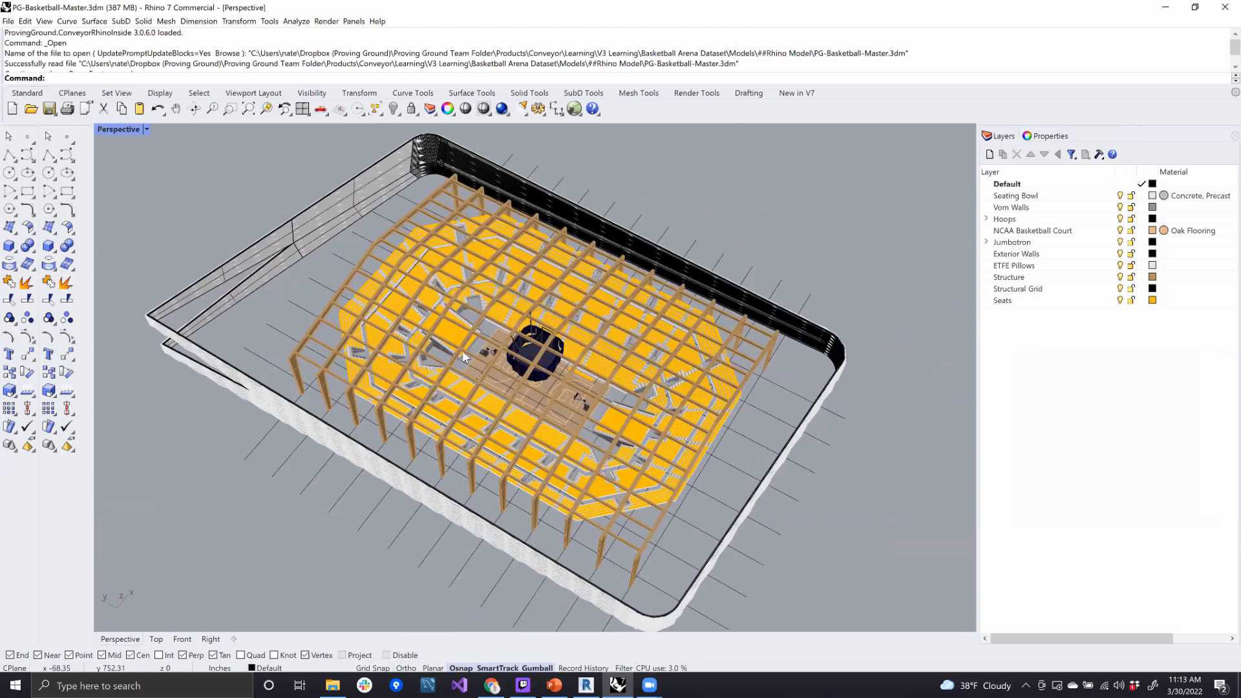
pyautogui.scroll(2, 463, 350)
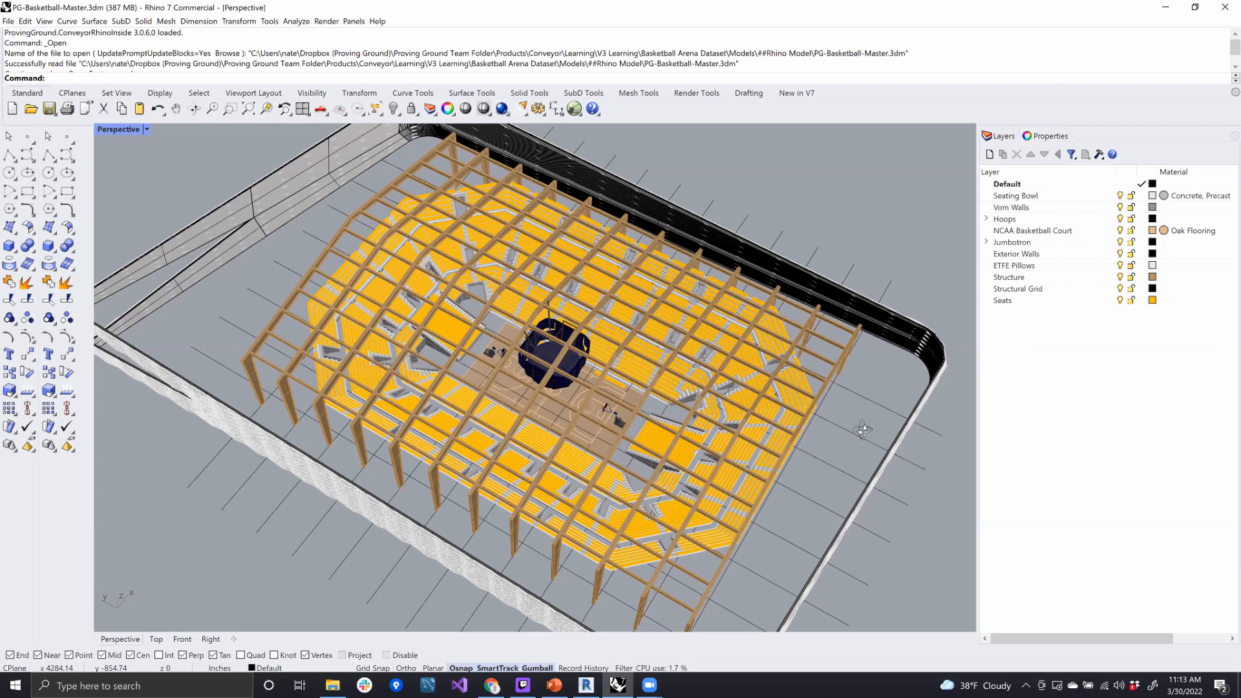
pyautogui.moveTo(381, 466)
pyautogui.mouseDown(button='right')
pyautogui.moveTo(418, 466)
pyautogui.moveTo(399, 481)
pyautogui.moveTo(475, 483)
pyautogui.mouseUp(button='right')
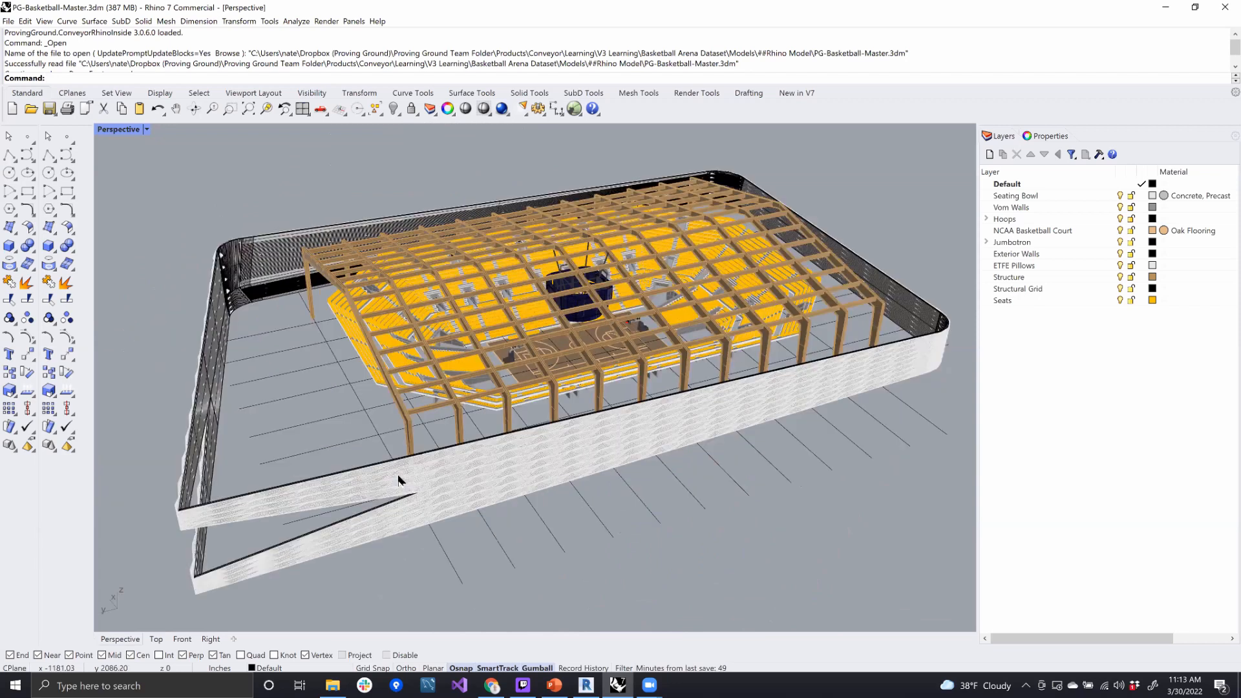
pyautogui.moveTo(389, 343); pyautogui.dragTo(256, 371, button='right')
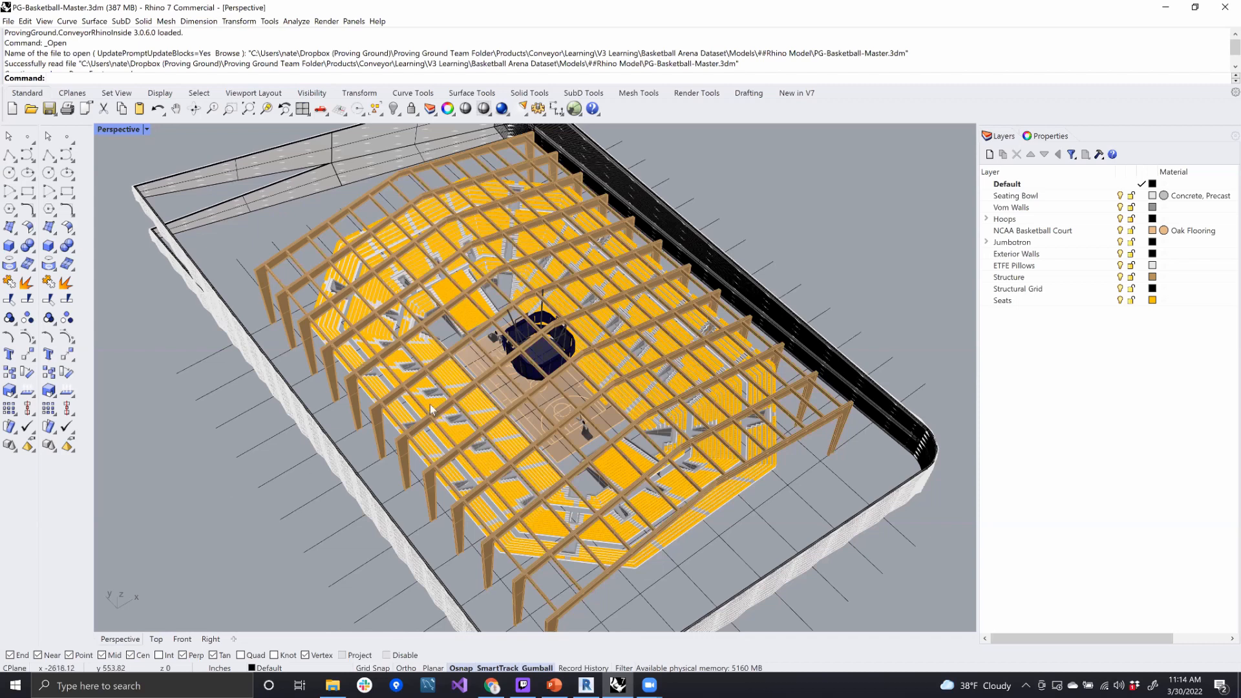
pyautogui.moveTo(566, 367); pyautogui.dragTo(499, 398, button='right')
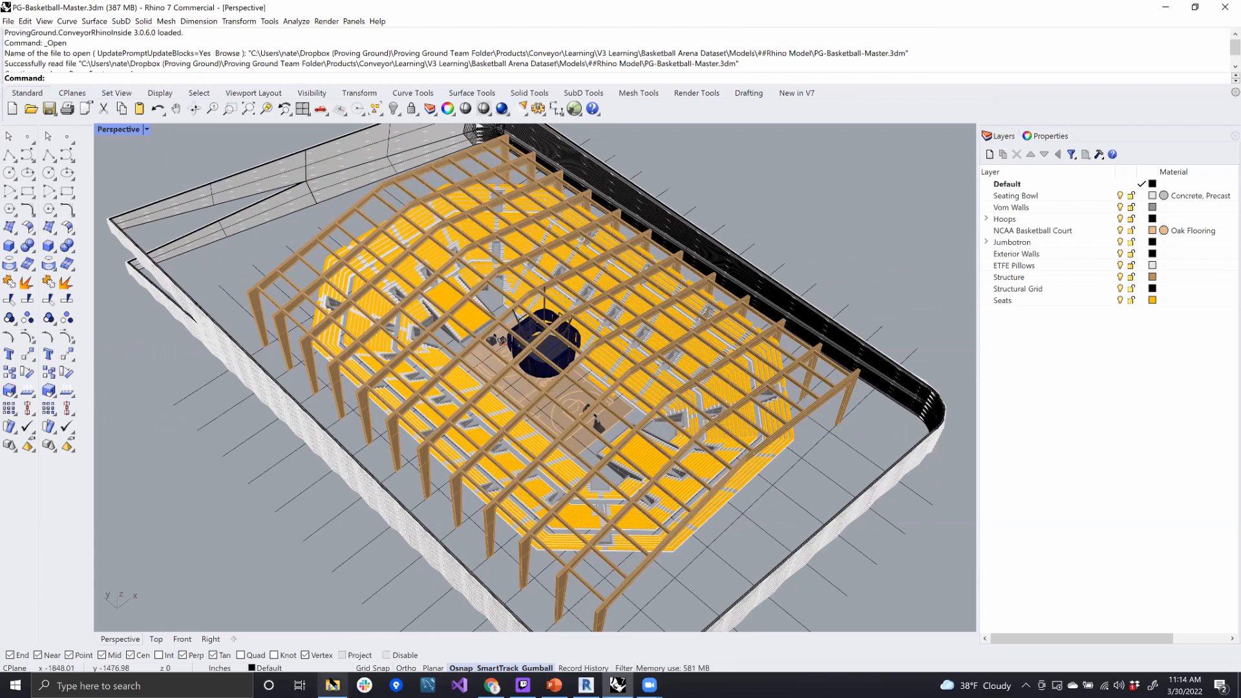
# - Review the separate bowl, court, seats and structure .3dm files in the ##Start Models folder in File Explorer
pyautogui.moveTo(332, 683)
pyautogui.click(337, 639)
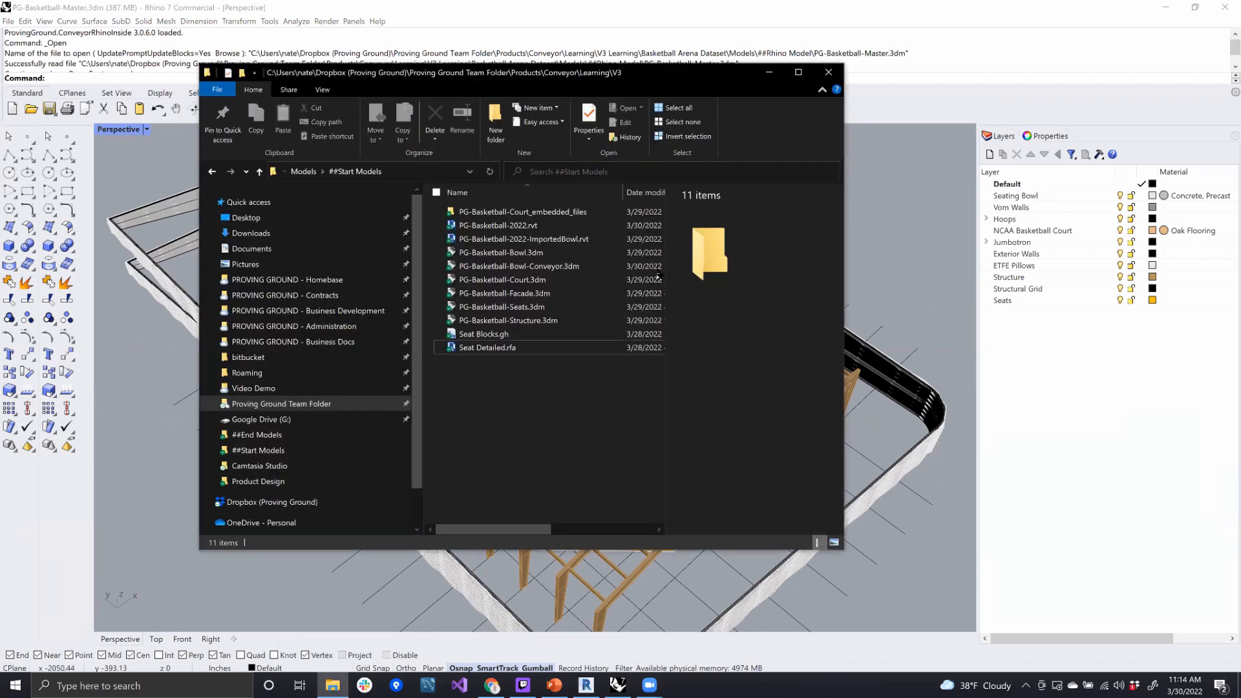
pyautogui.click(508, 253)
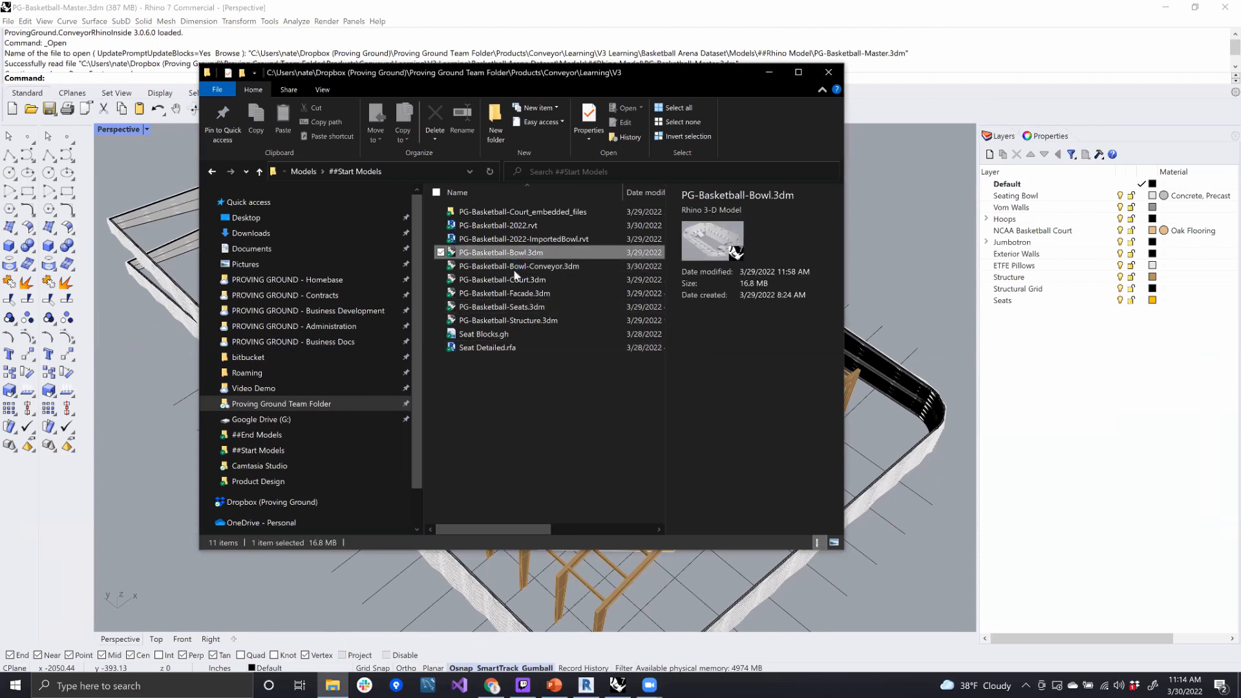
pyautogui.click(517, 267)
pyautogui.click(519, 276)
pyautogui.click(523, 306)
pyautogui.click(523, 320)
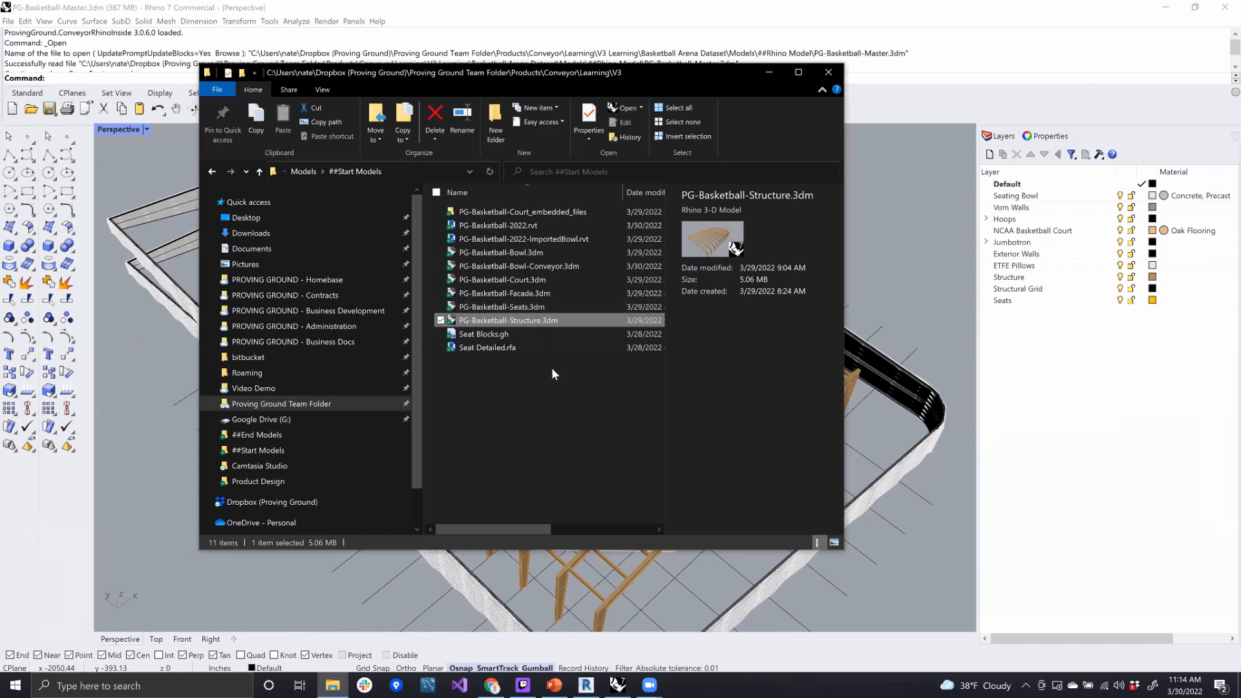
pyautogui.click(655, 359)
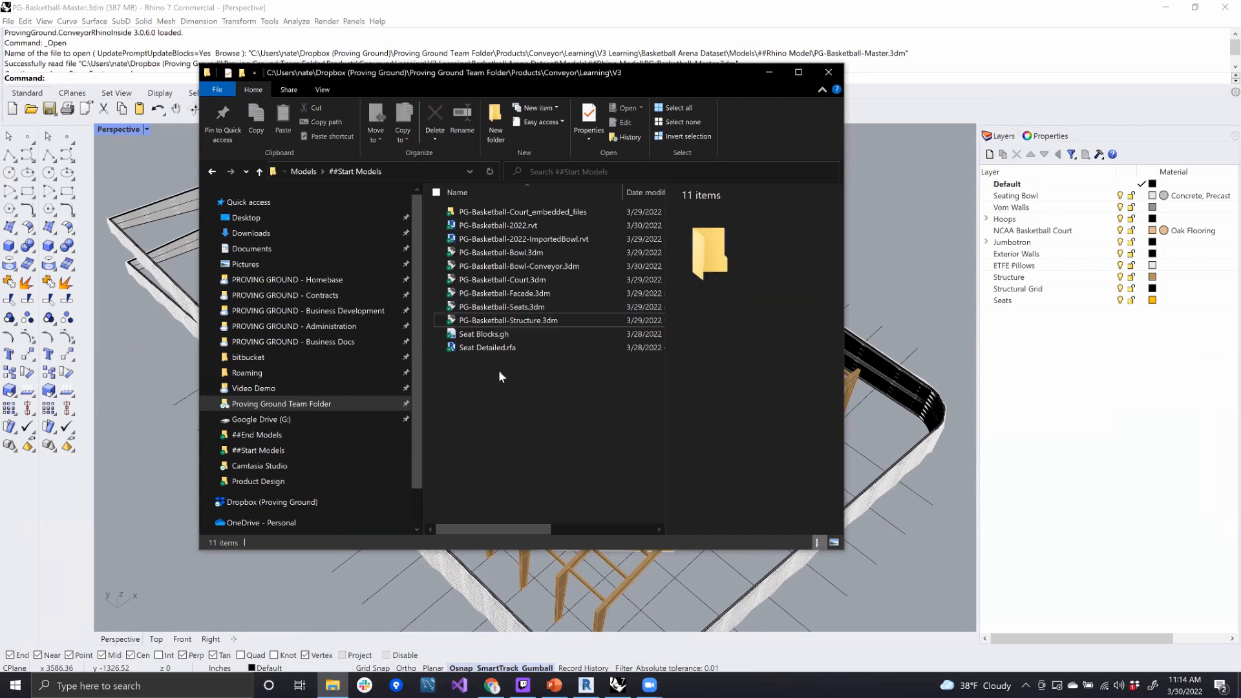
# - Return to Rhino and create a new model from the Large Objects - Inches.3dm template
pyautogui.click(68, 46)
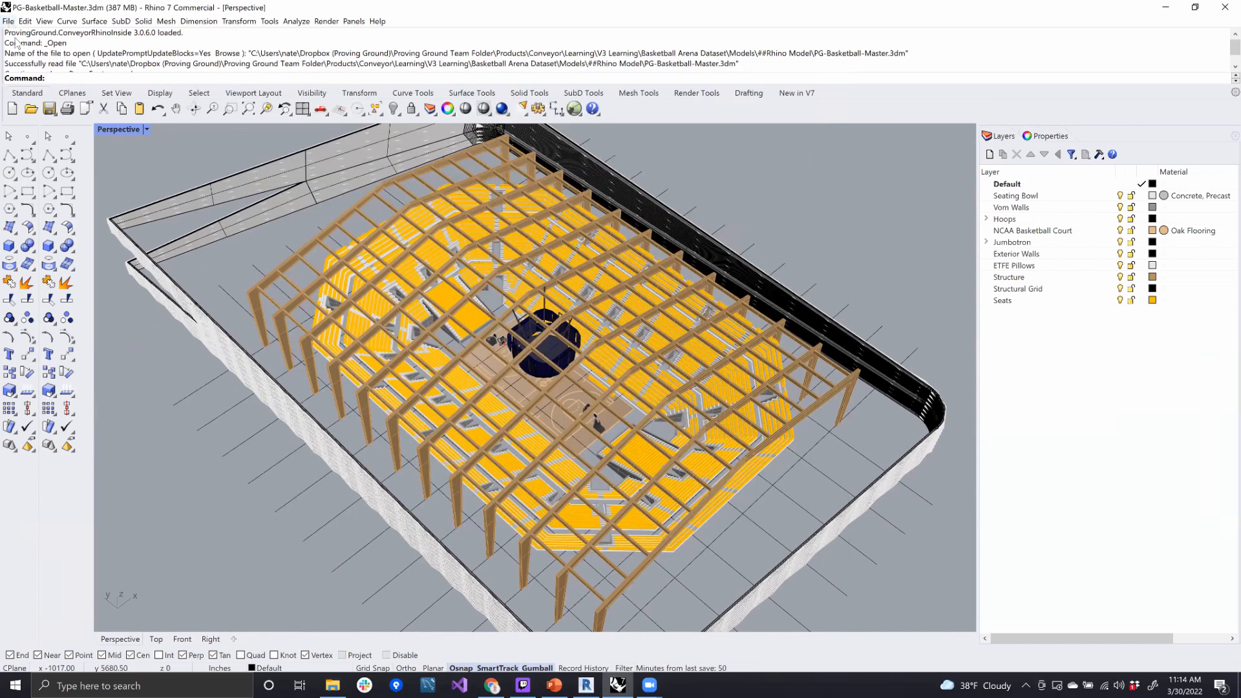
pyautogui.hotkey('ctrl', 'n')
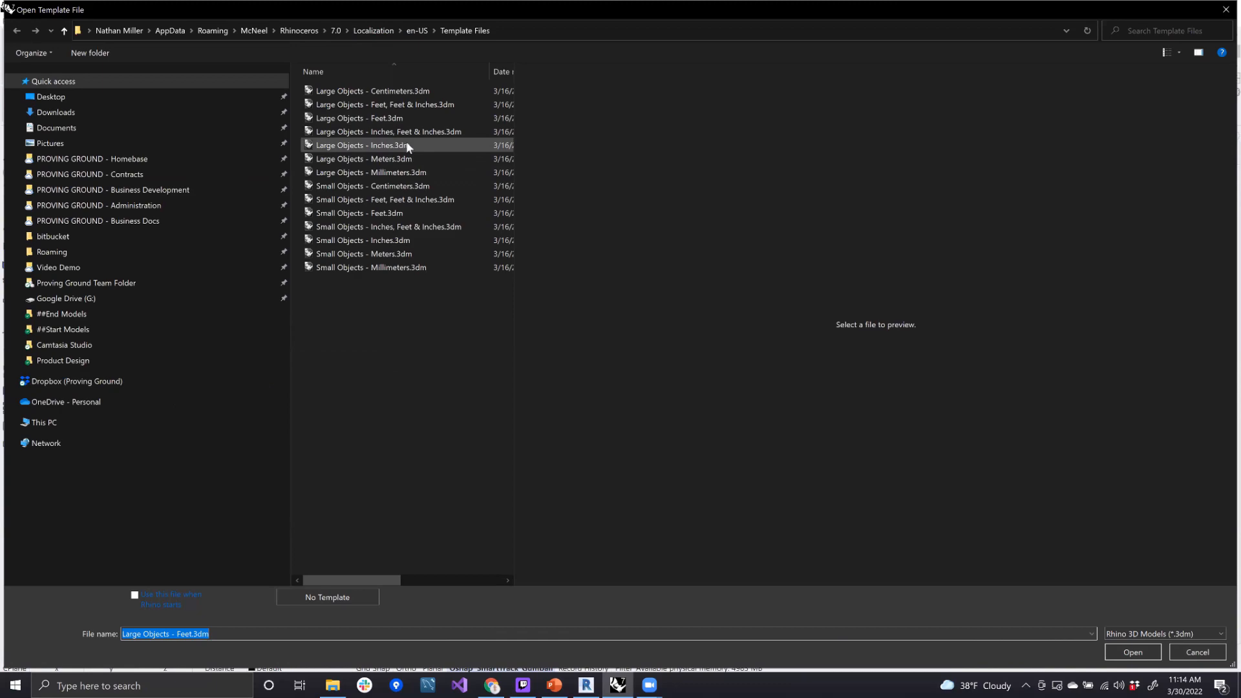
pyautogui.doubleClick(407, 145)
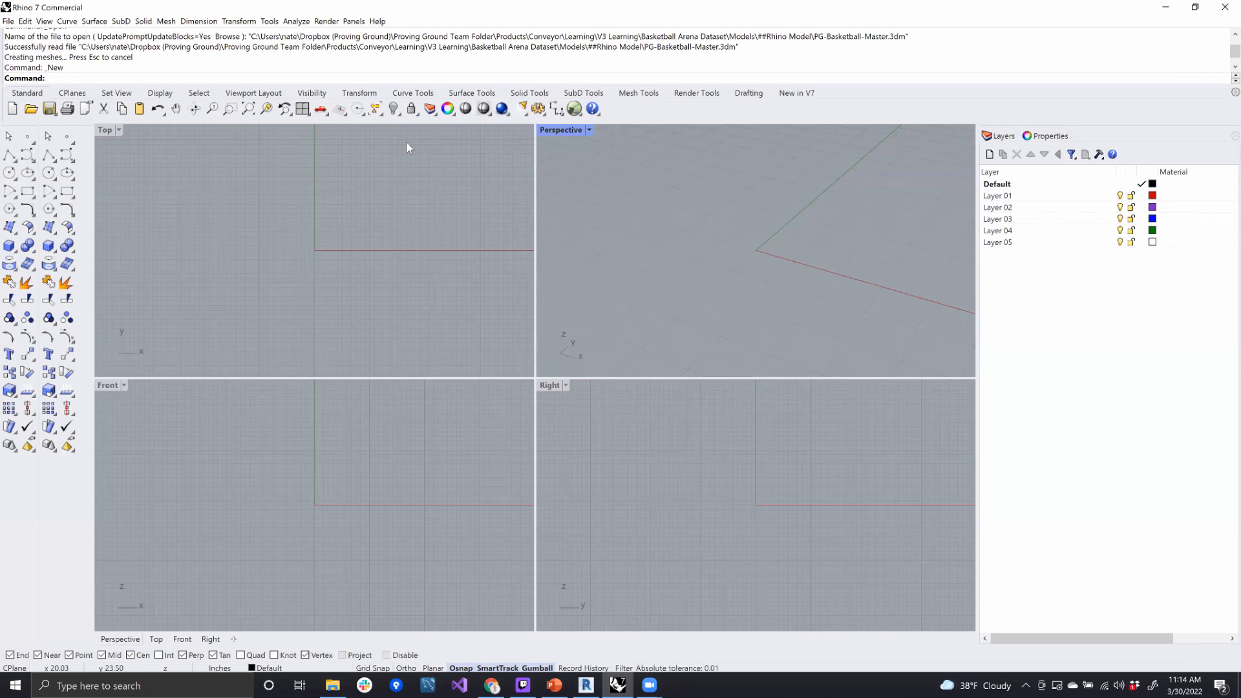
# - Start a worksession and attach PG-Basketball-Bowl.3dm, PG-Basketball-Court.3dm, PG-Basketball-Facade.3dm and PG-Basketball-Structure.3dm from the ##Start Models folder
pyautogui.write('W')
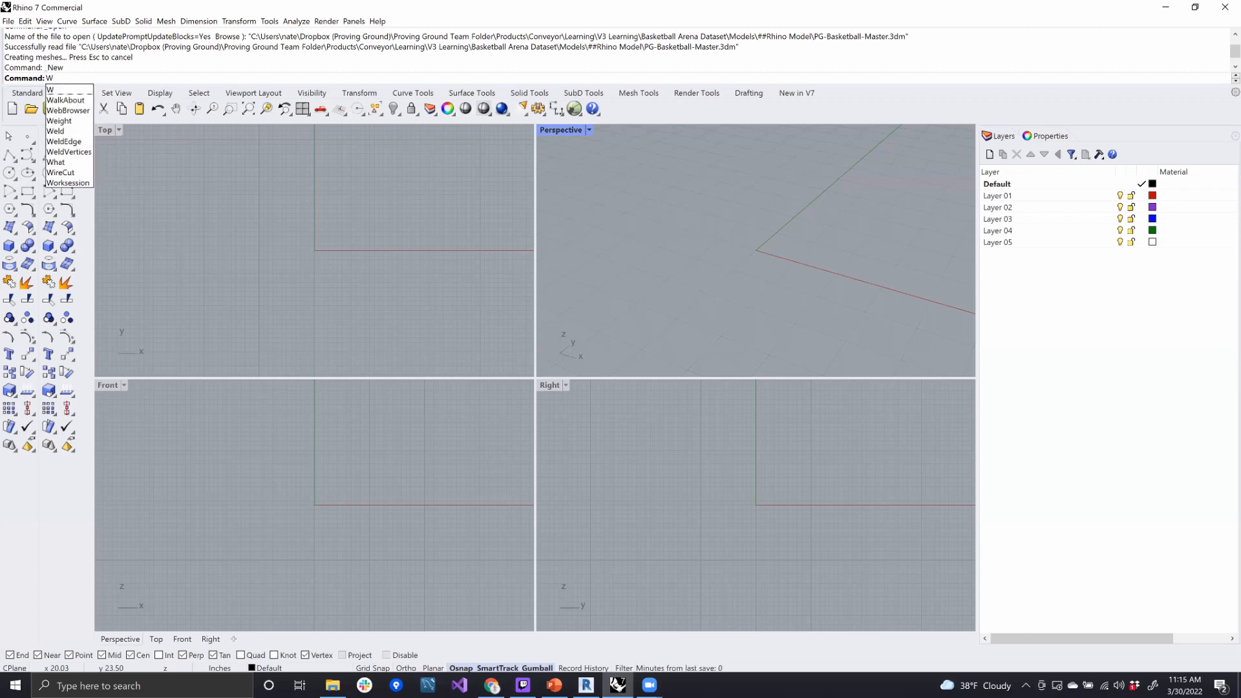
pyautogui.write('orksession')
pyautogui.press('Return')
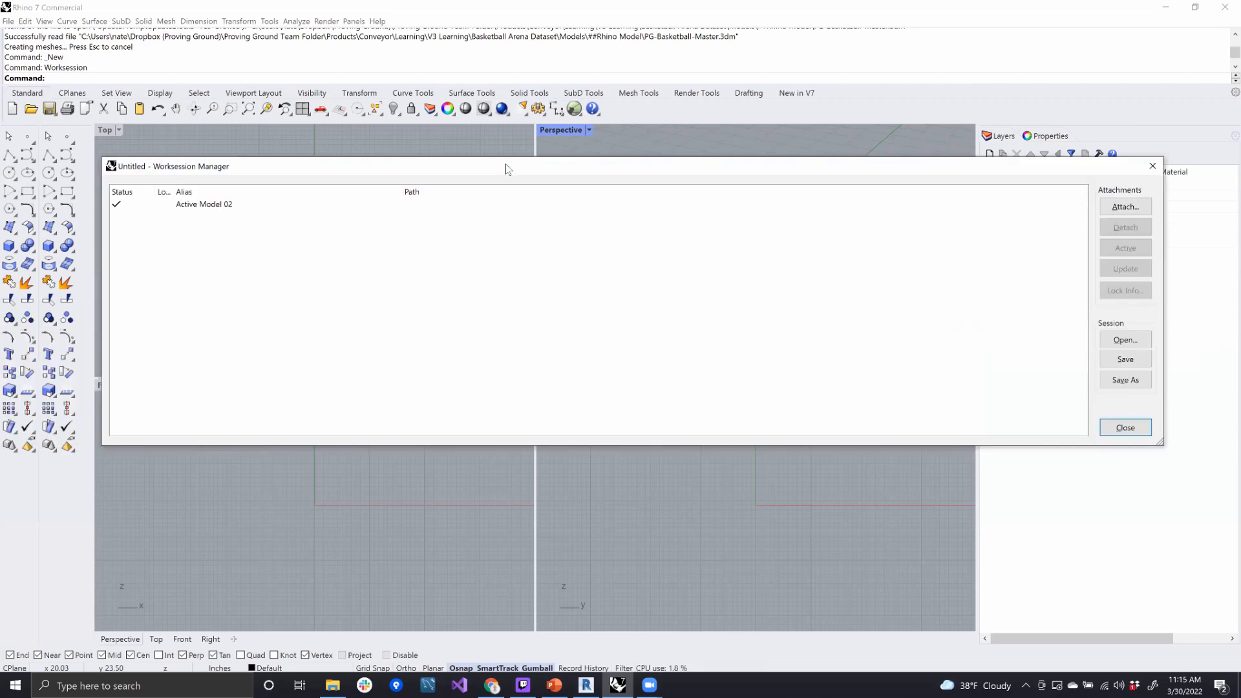
pyautogui.click(1125, 208)
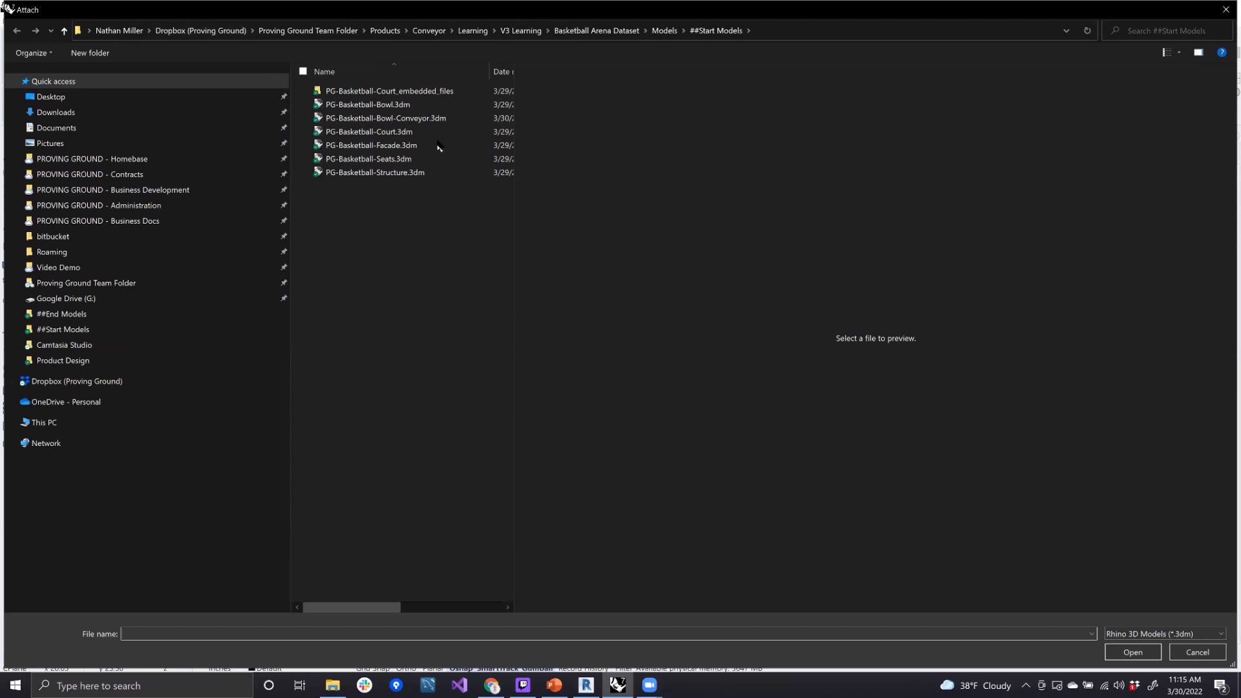
pyautogui.click(394, 105)
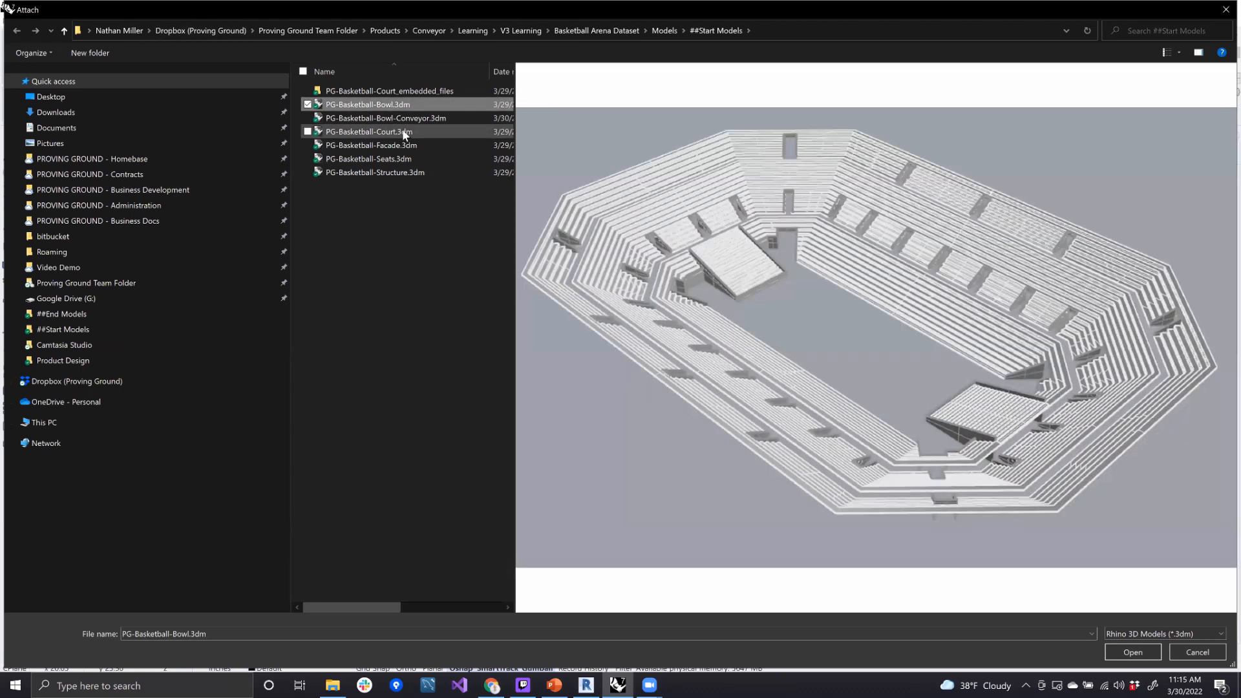
pyautogui.keyDown('ctrl'); pyautogui.click(402, 131); pyautogui.keyUp('ctrl')
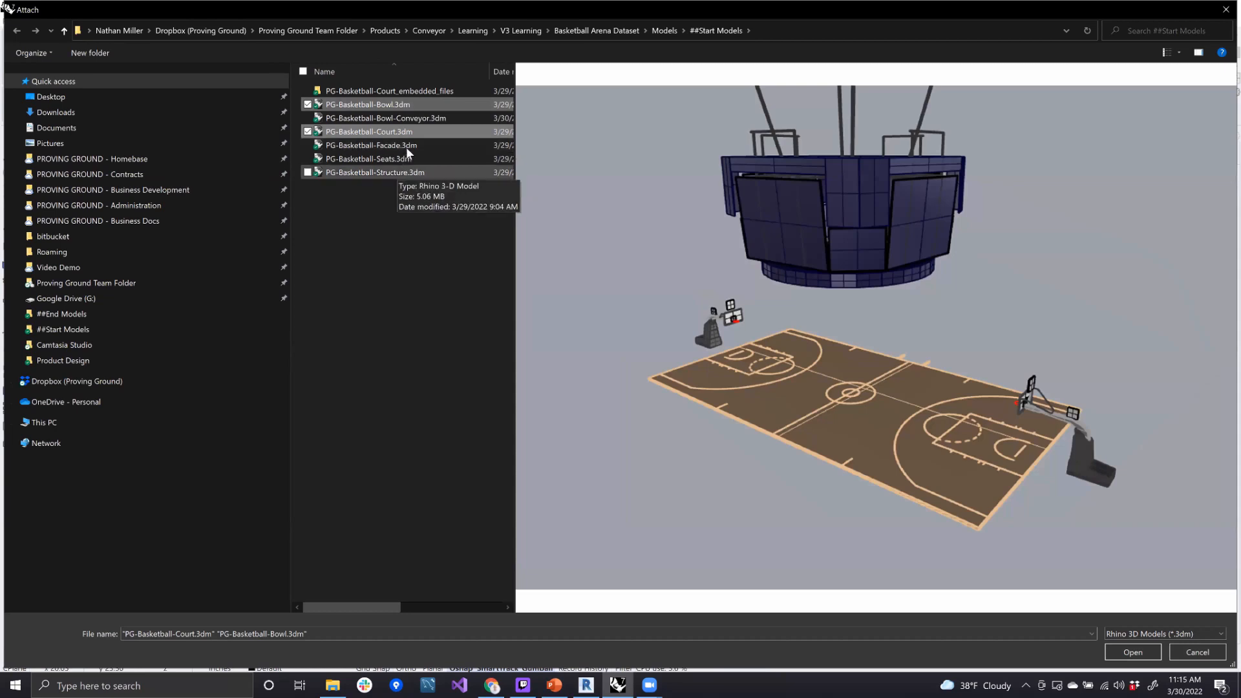
pyautogui.keyDown('ctrl'); pyautogui.click(406, 146); pyautogui.keyUp('ctrl')
pyautogui.keyDown('ctrl'); pyautogui.click(415, 173); pyautogui.keyUp('ctrl')
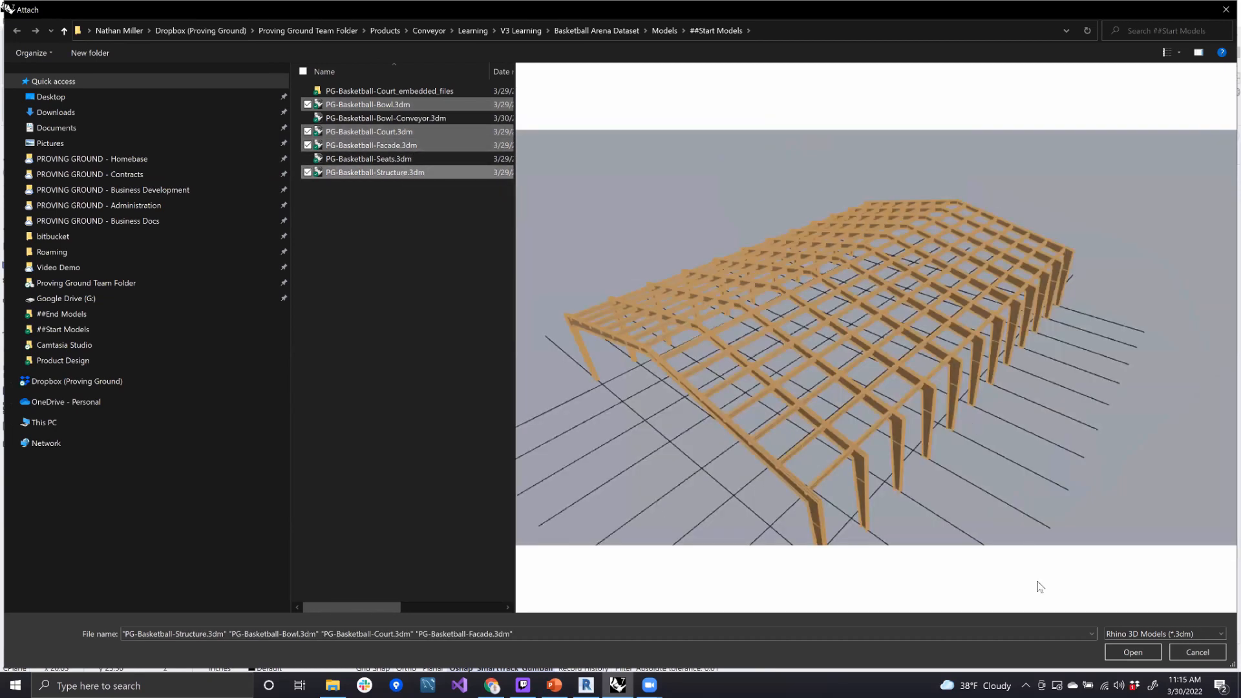
pyautogui.click(1139, 651)
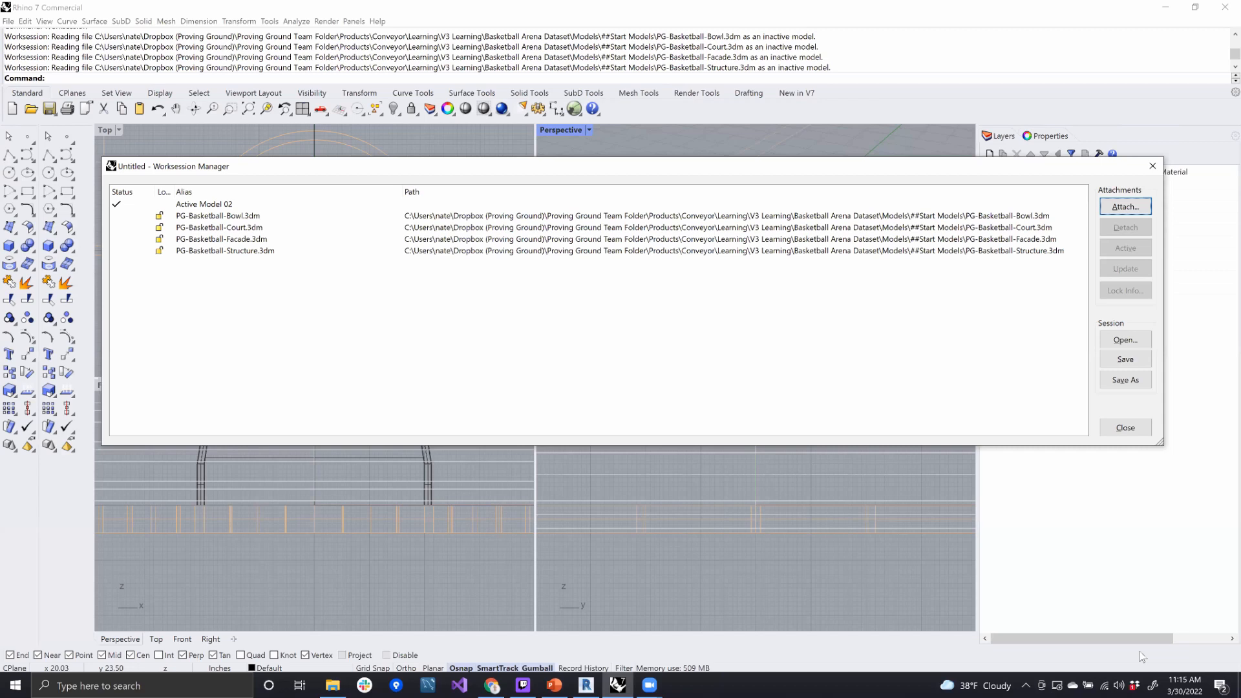
pyautogui.click(1128, 428)
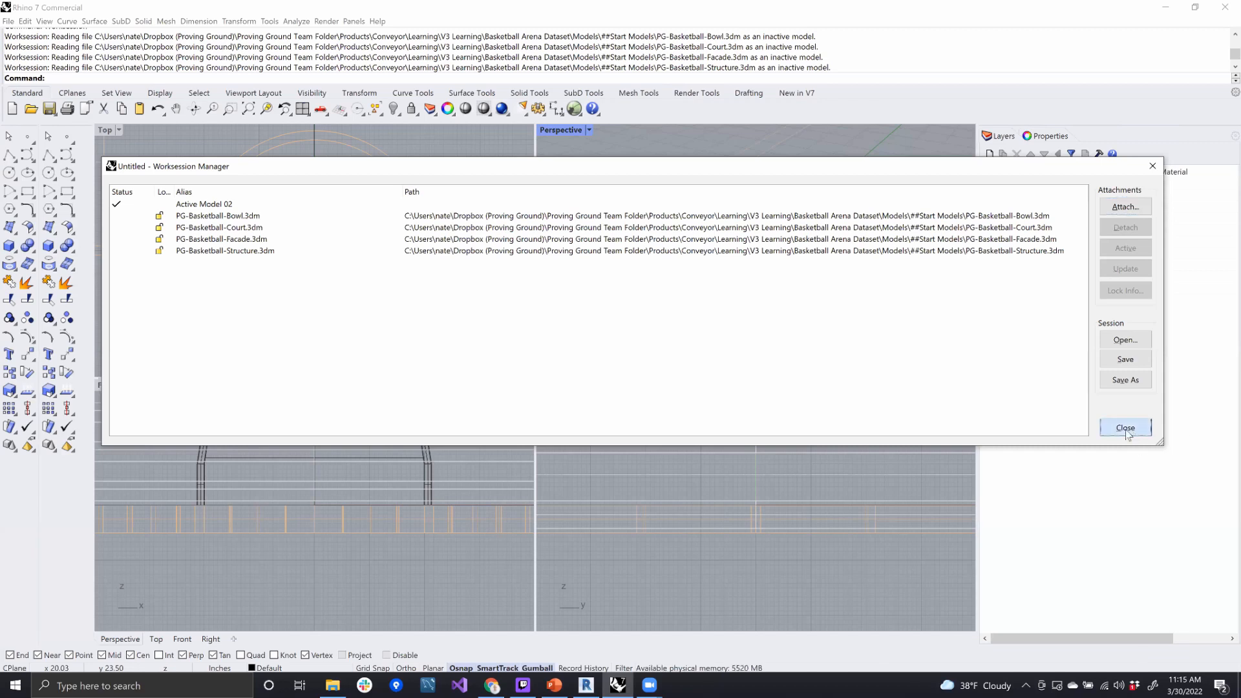
# - Set the Perspective viewport to Shaded display with the whole assembled arena in view
pyautogui.scroll(5, 752, 270)
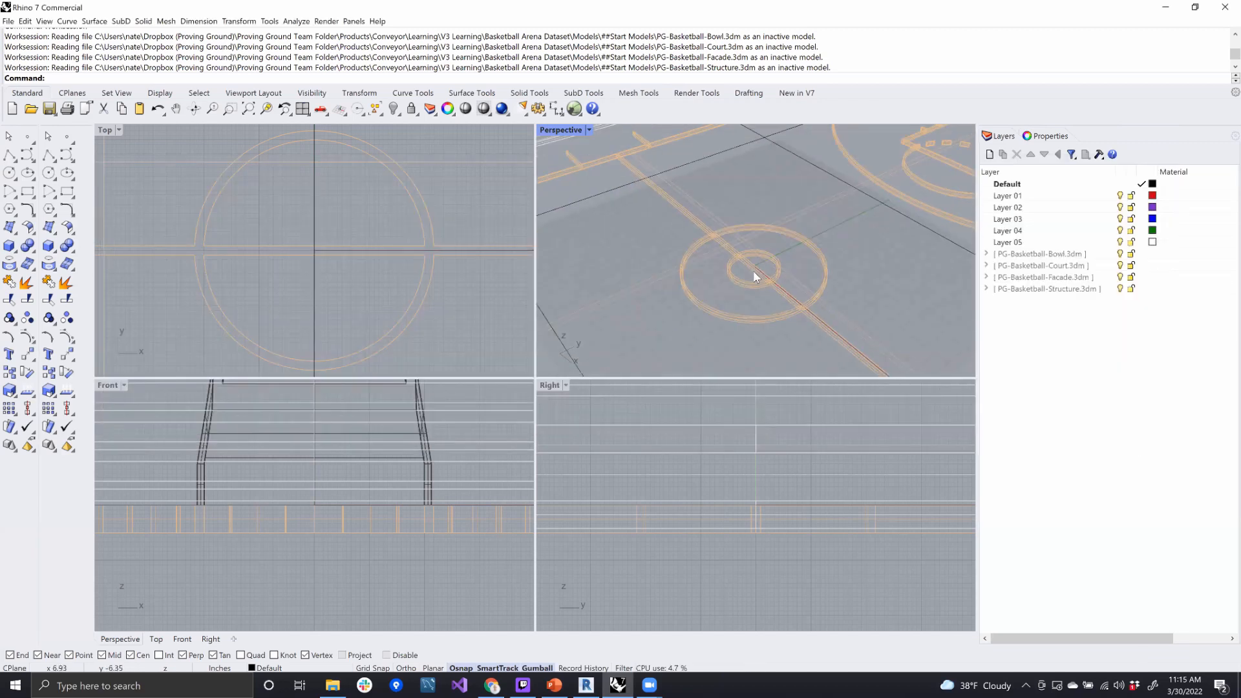
pyautogui.scroll(-10, 657, 170)
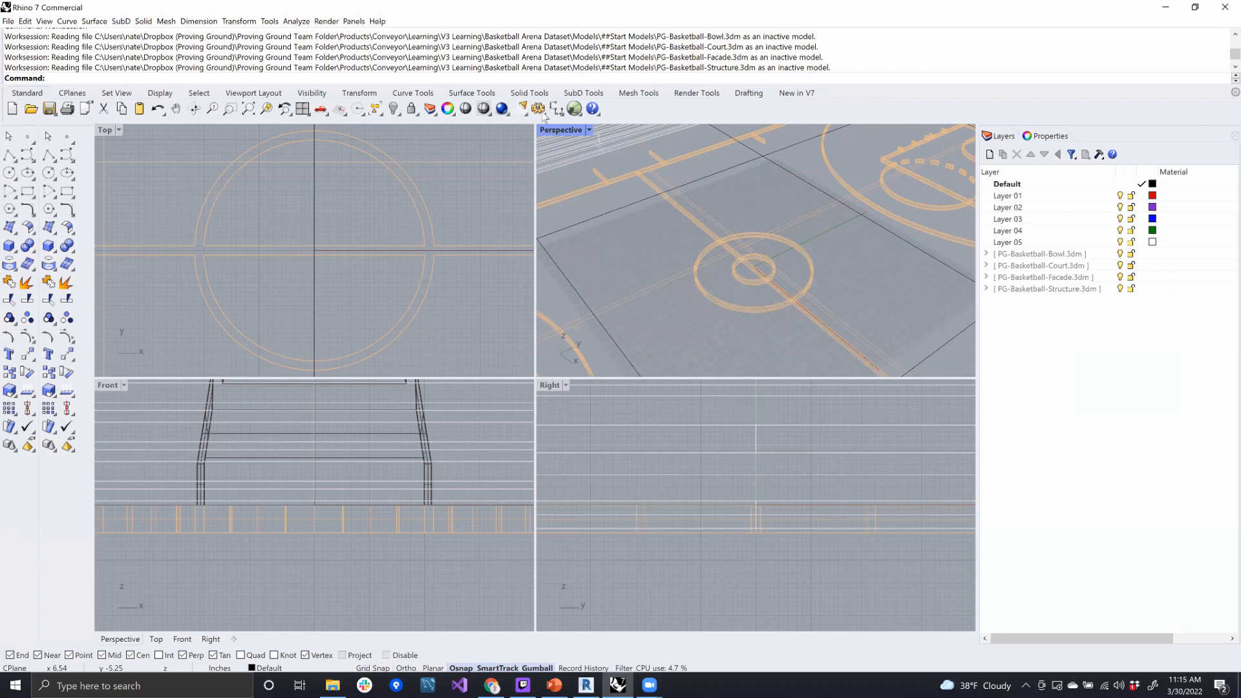
pyautogui.click(590, 130)
pyautogui.click(569, 183)
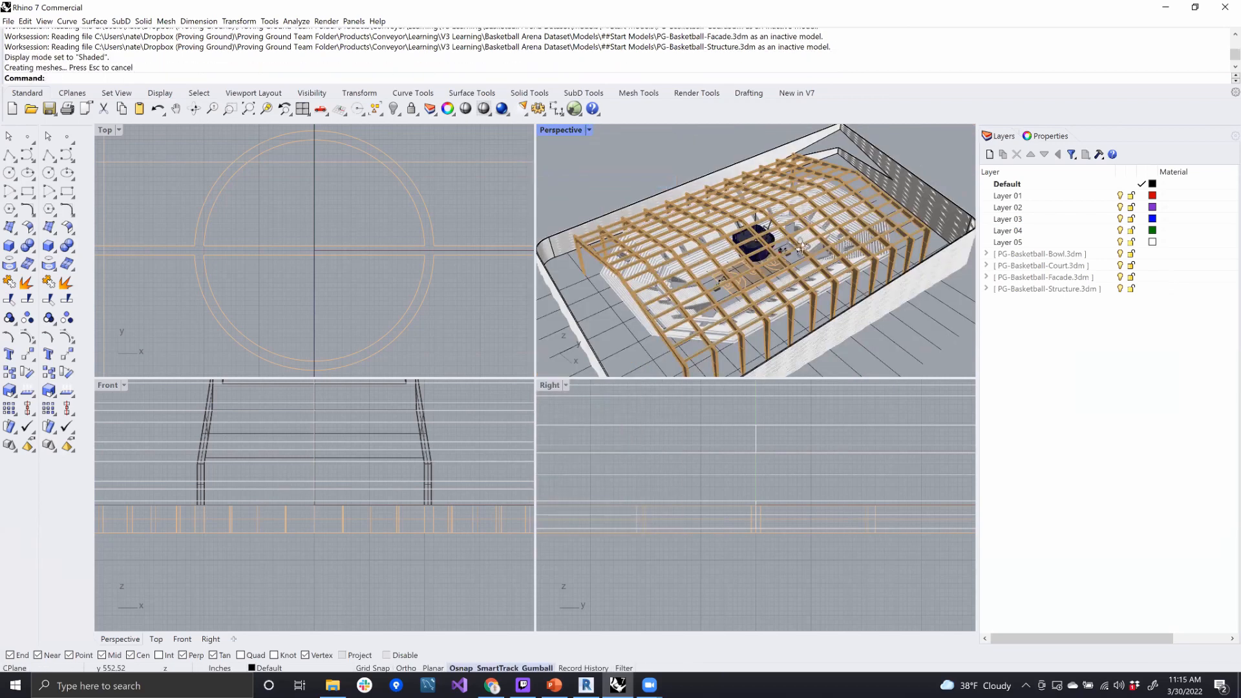
pyautogui.moveTo(785, 254); pyautogui.dragTo(883, 316, button='right')
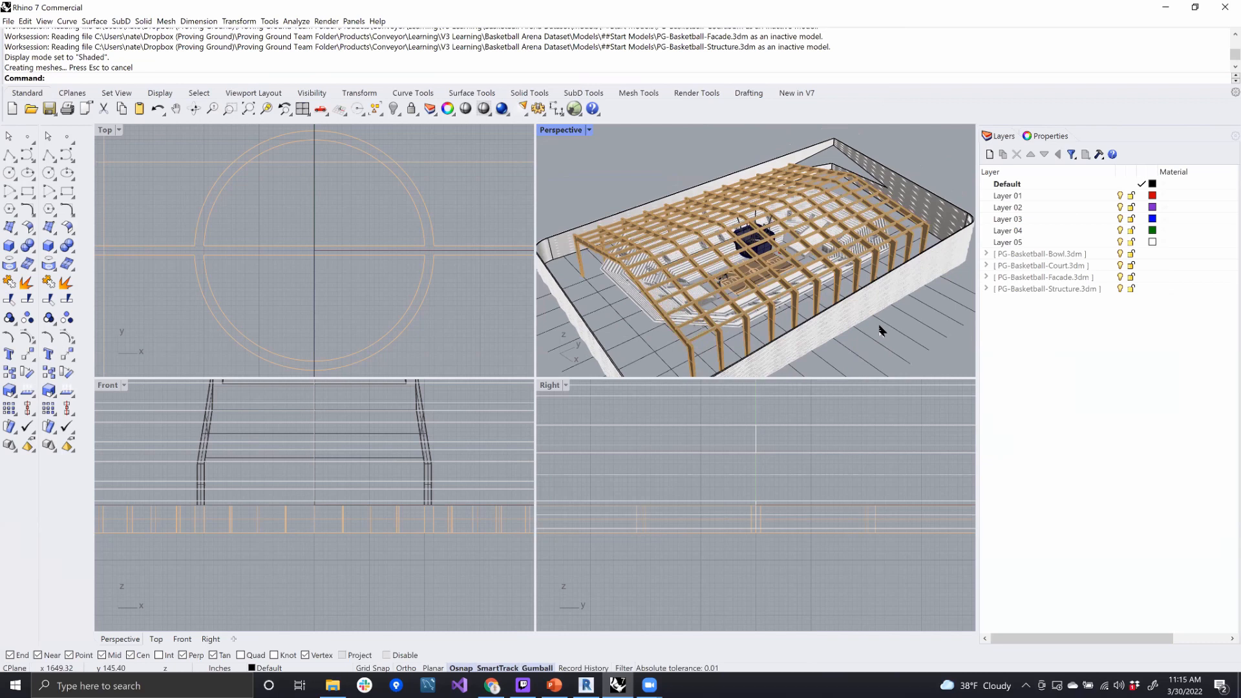
# - Review the sublayers of the attached Bowl and Court files, and collapse both layer groups again
pyautogui.click(987, 253)
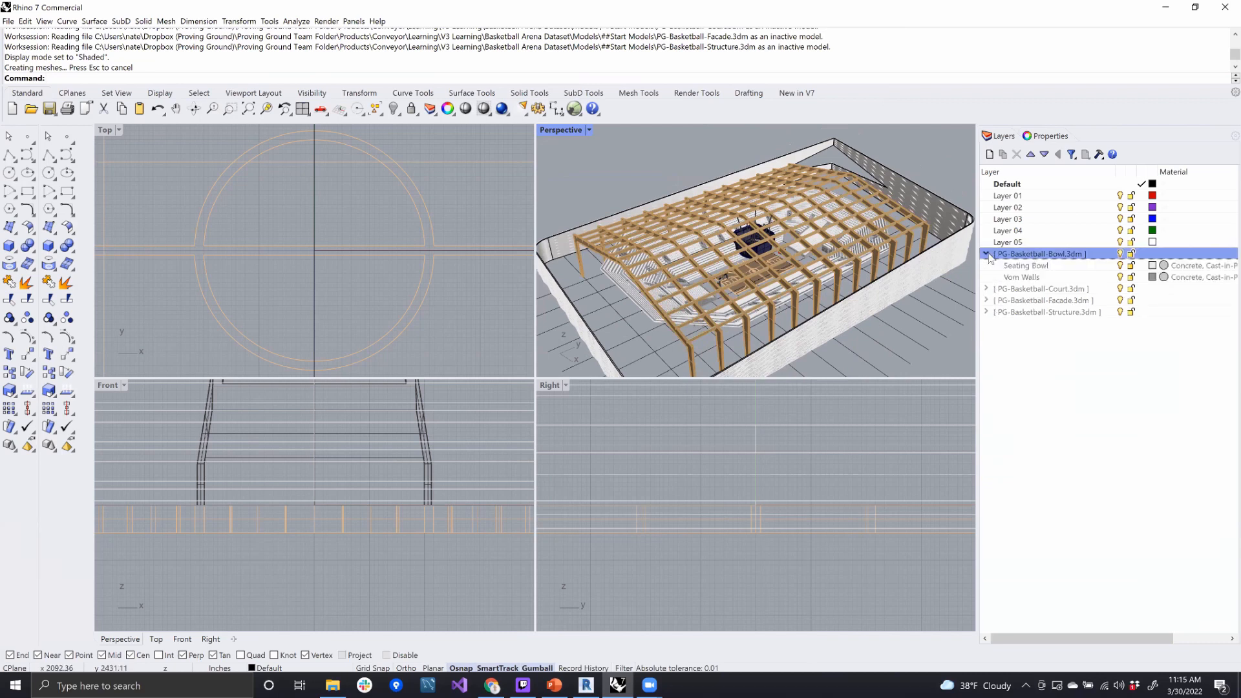
pyautogui.click(987, 288)
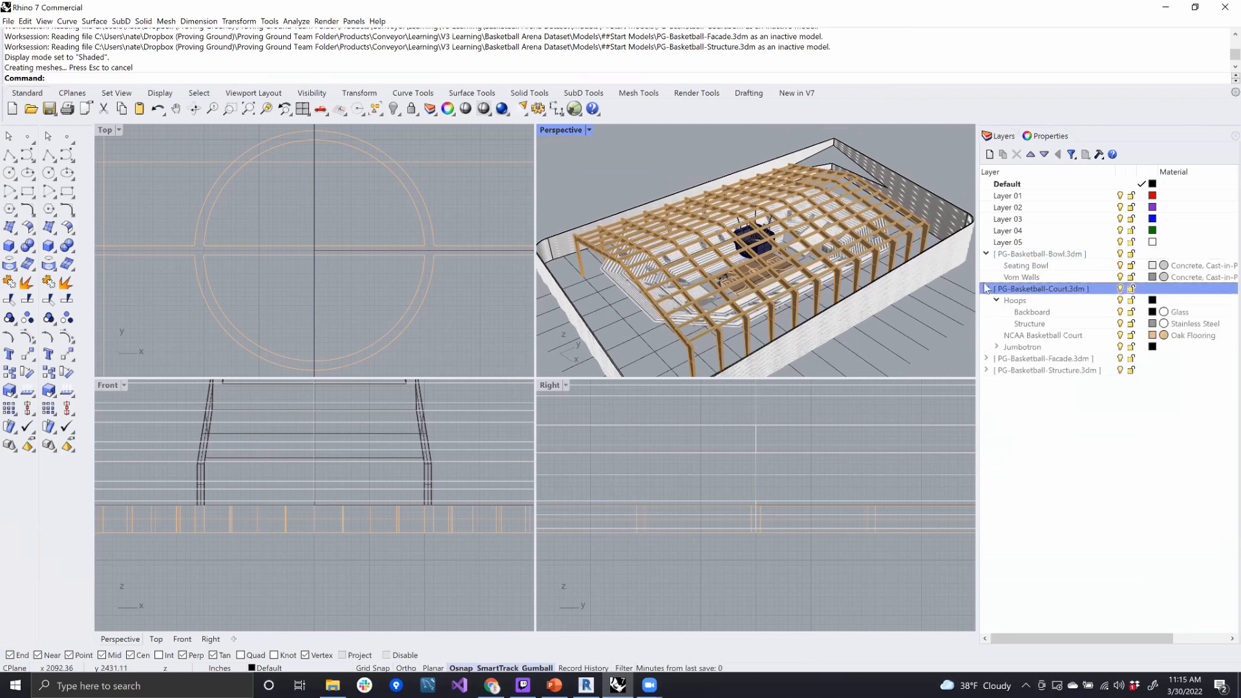
pyautogui.click(986, 288)
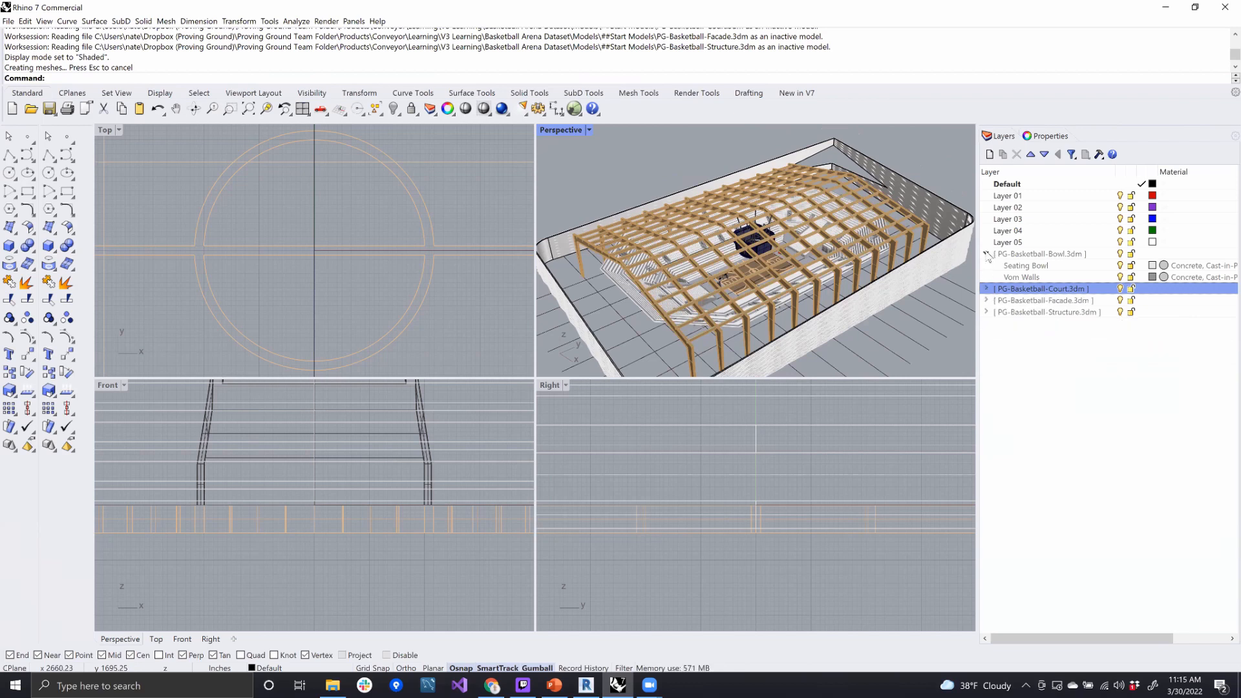
pyautogui.click(987, 254)
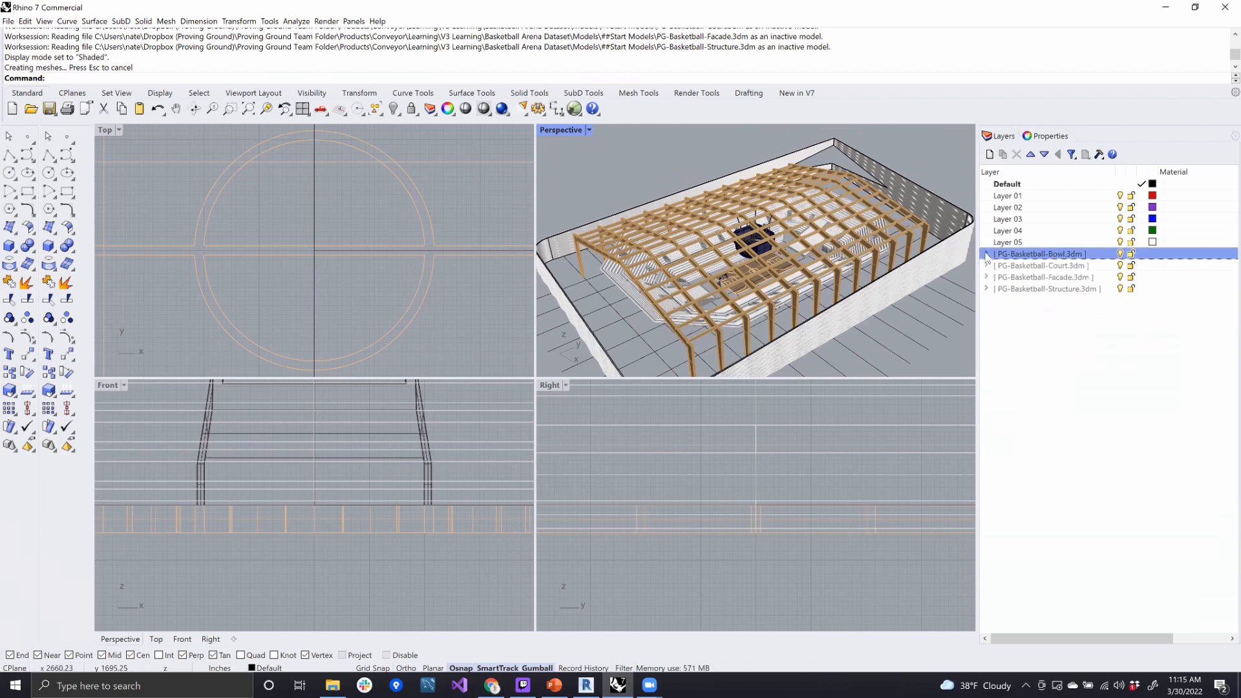
# - Inspect the attached models by selecting an end roof frame, the upper seating bowl and the facade mesh, and clear the selection
pyautogui.moveTo(824, 270); pyautogui.dragTo(904, 276, button='right')
pyautogui.scroll(4, 918, 275)
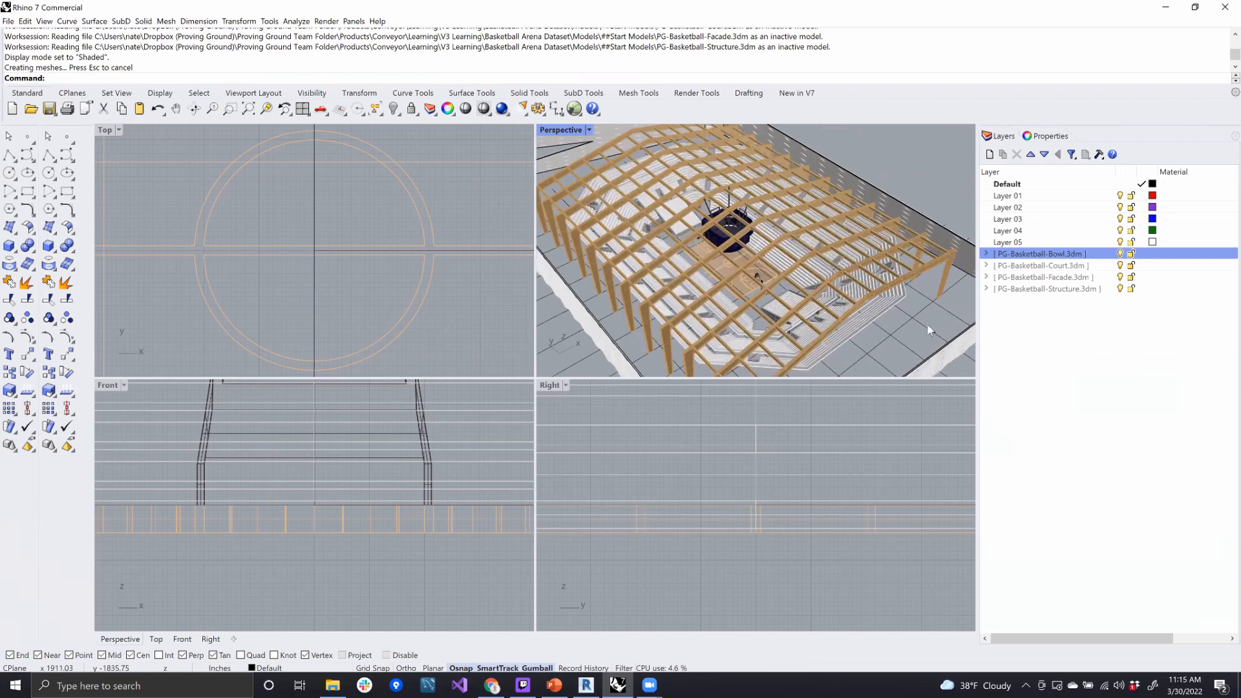
pyautogui.click(914, 271)
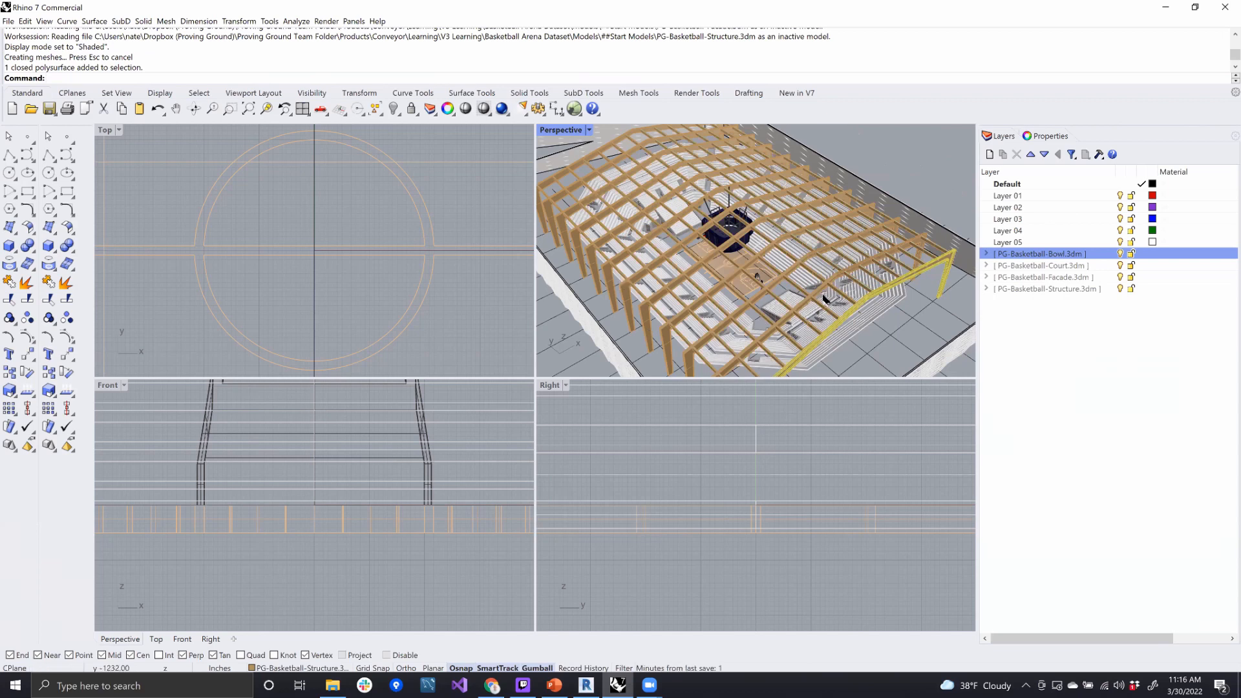
pyautogui.click(891, 315)
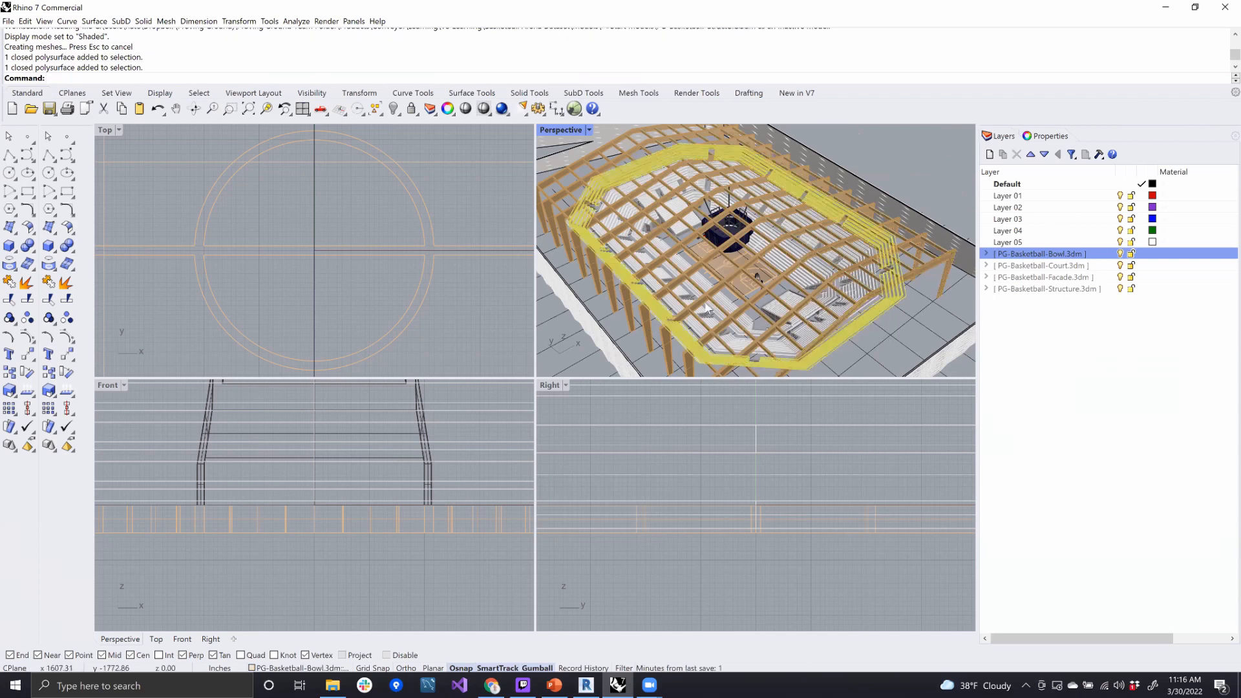
pyautogui.moveTo(708, 288); pyautogui.dragTo(808, 296, button='right')
pyautogui.scroll(3, 708, 288)
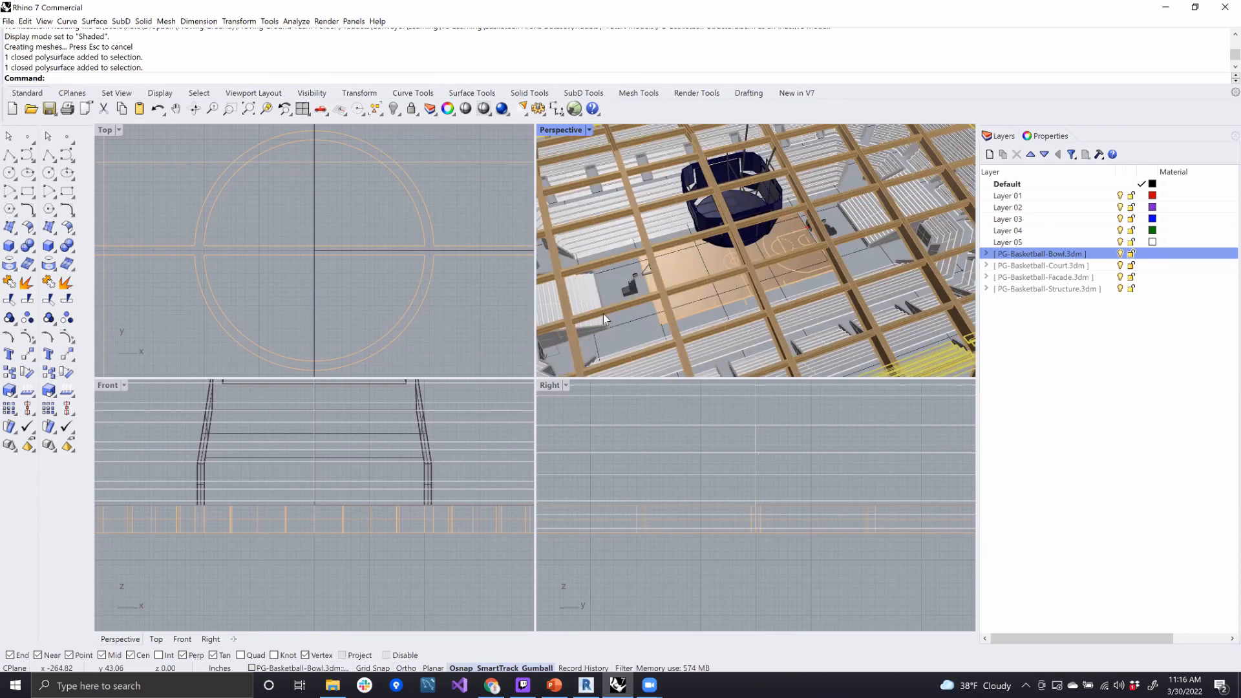
pyautogui.scroll(-5, 786, 306)
pyautogui.click(787, 354)
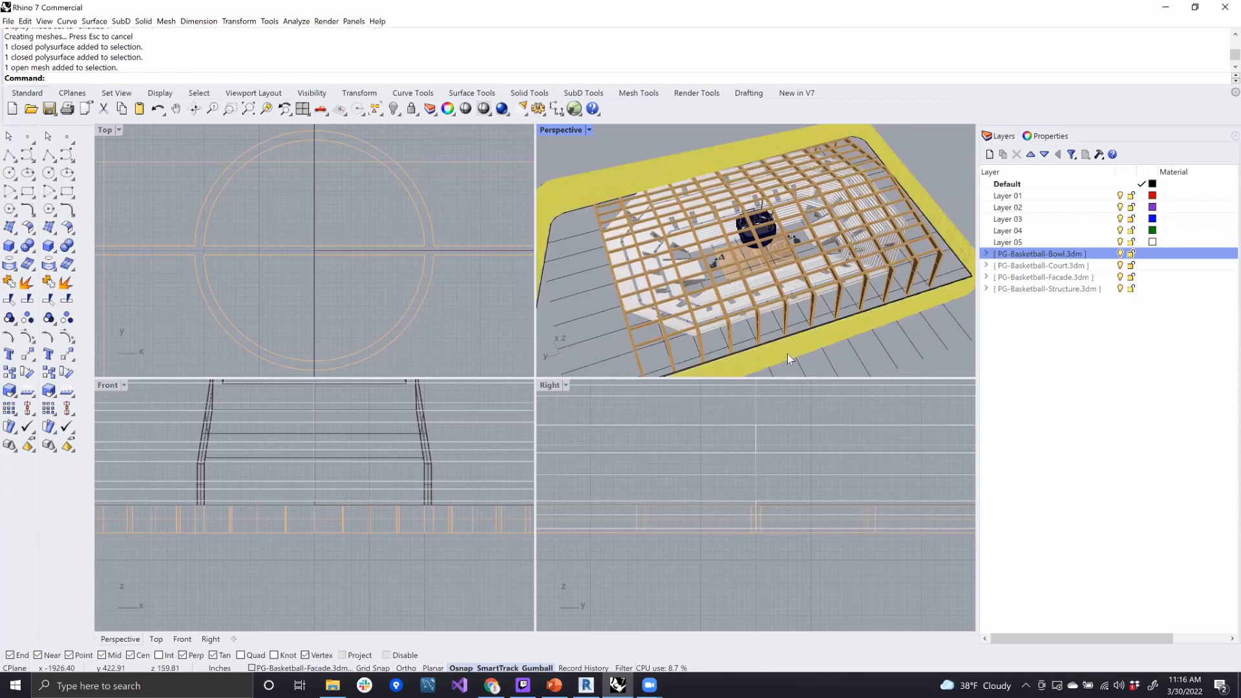
pyautogui.click(853, 366)
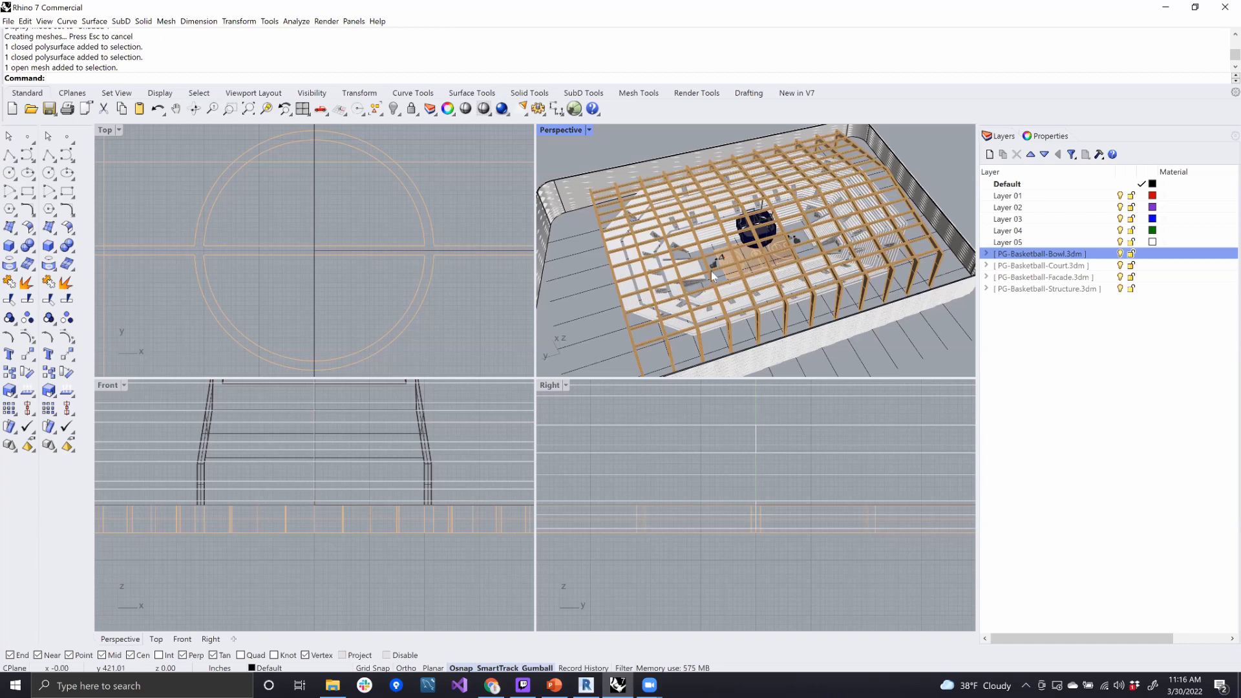
pyautogui.moveTo(809, 272); pyautogui.dragTo(844, 300, button='right')
pyautogui.scroll(-5, 844, 306)
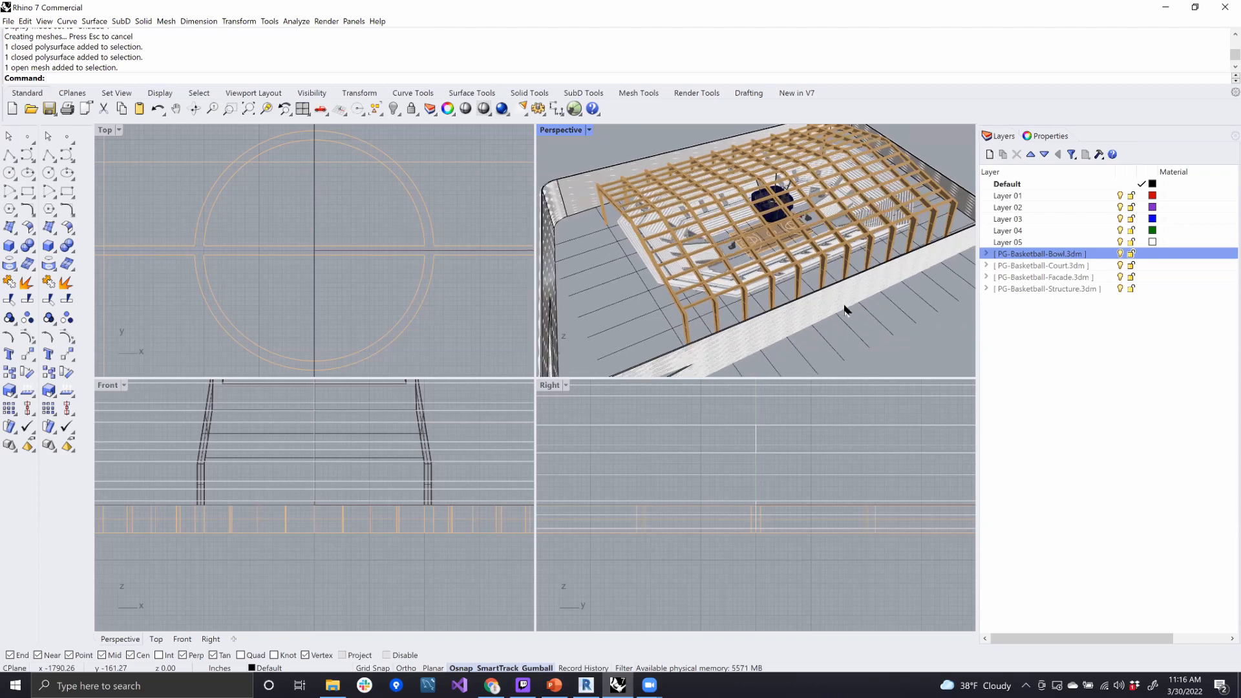
pyautogui.scroll(5, 855, 314)
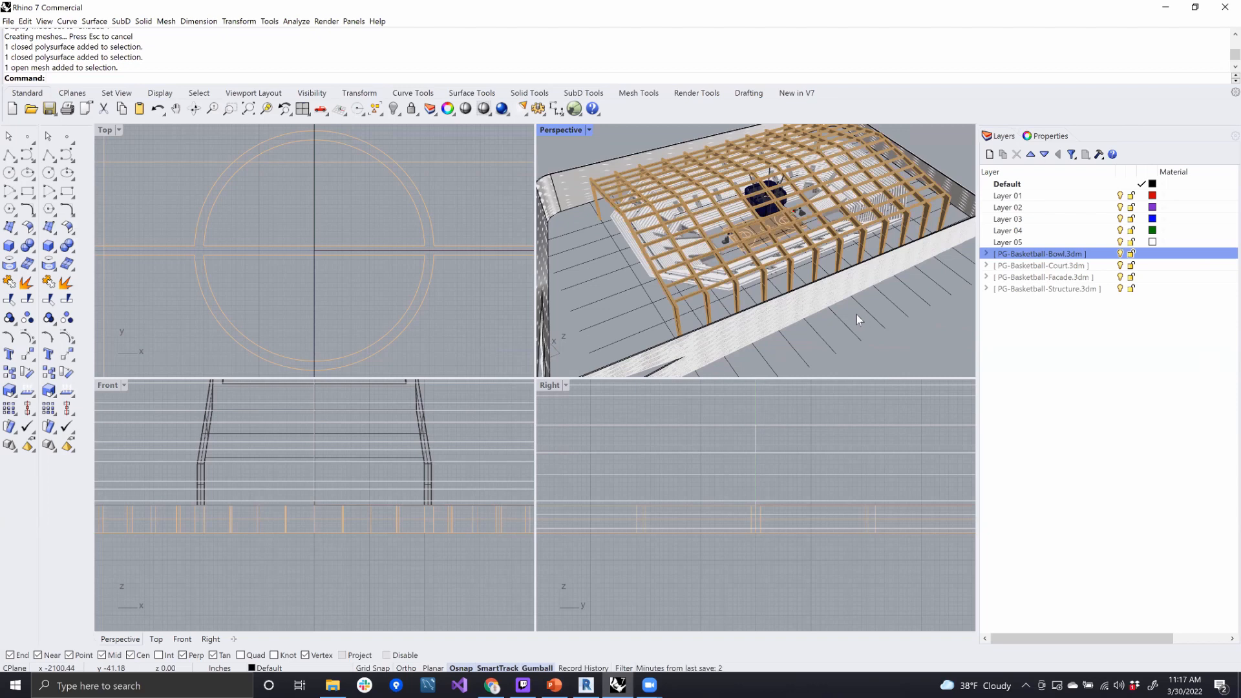
pyautogui.moveTo(895, 309); pyautogui.dragTo(859, 259, button='right')
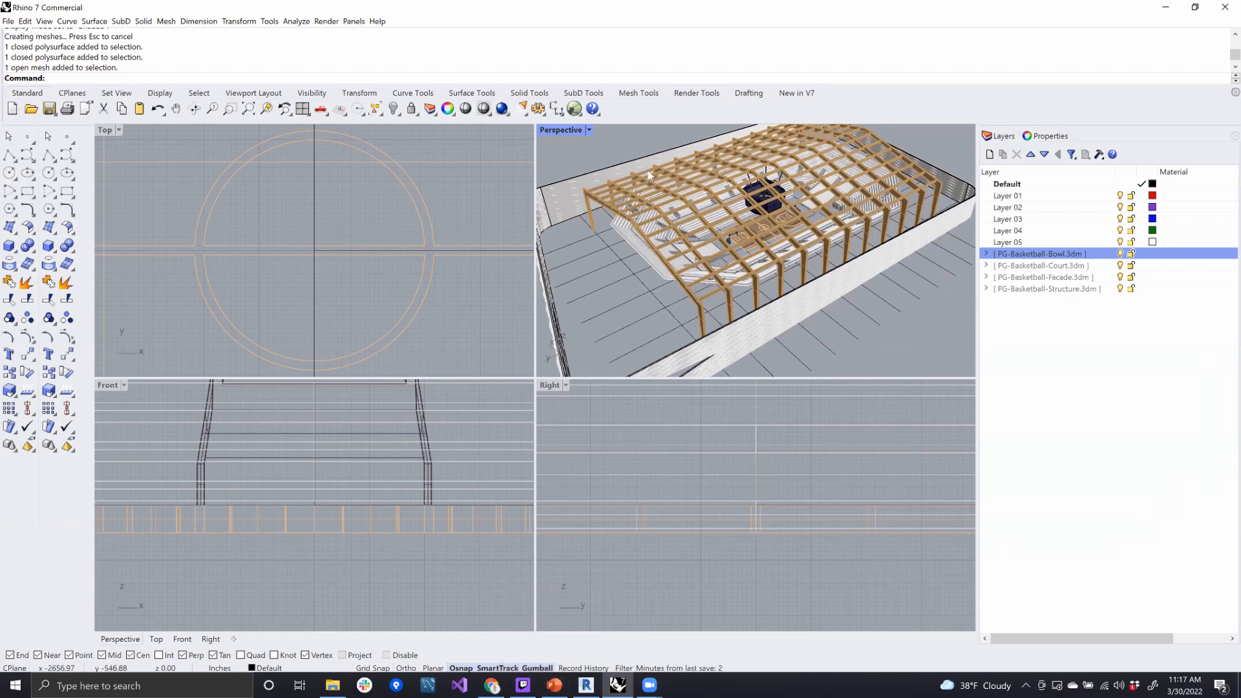
pyautogui.moveTo(840, 240); pyautogui.dragTo(864, 254, button='right')
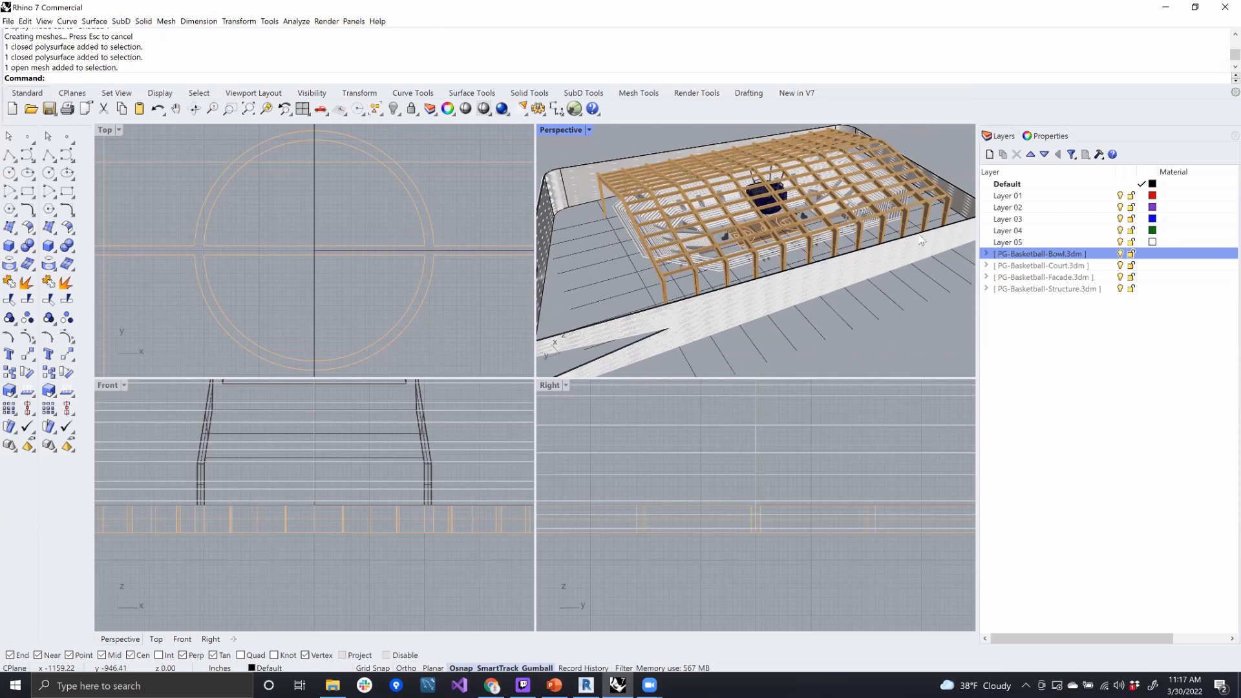
# - Switch to Revit and pull the 3D view's section box inward along the long side to cut the arena open at the court
pyautogui.click(586, 685)
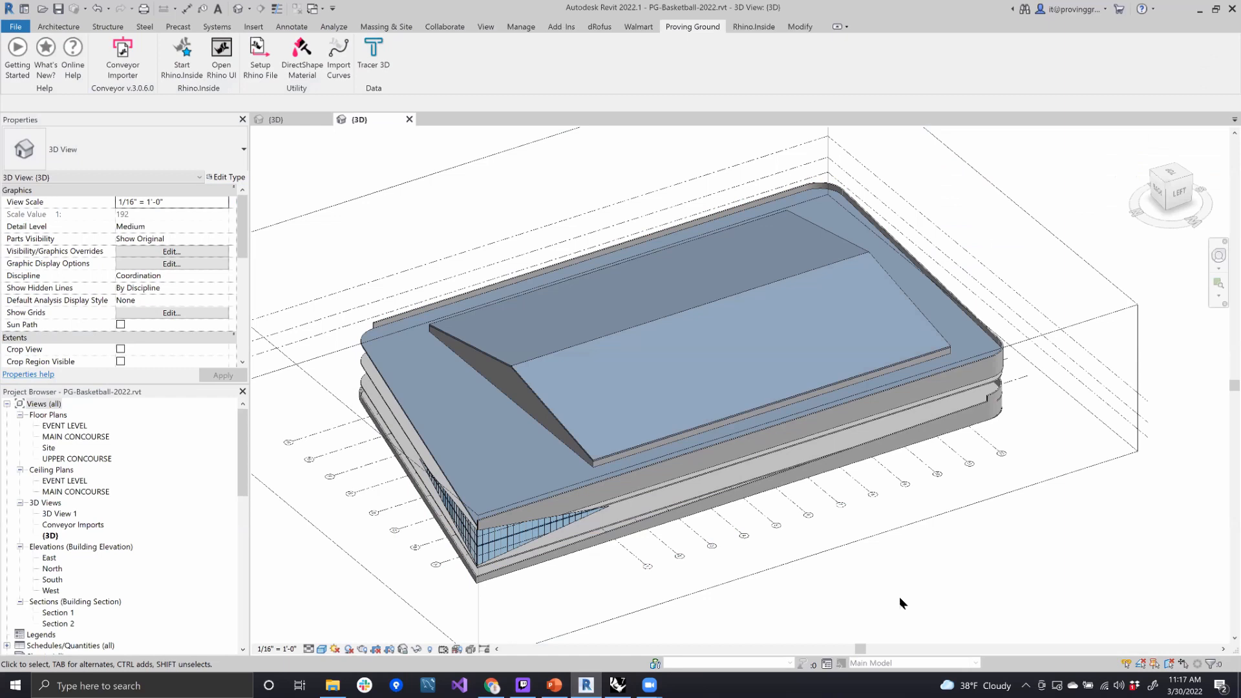
pyautogui.click(866, 538)
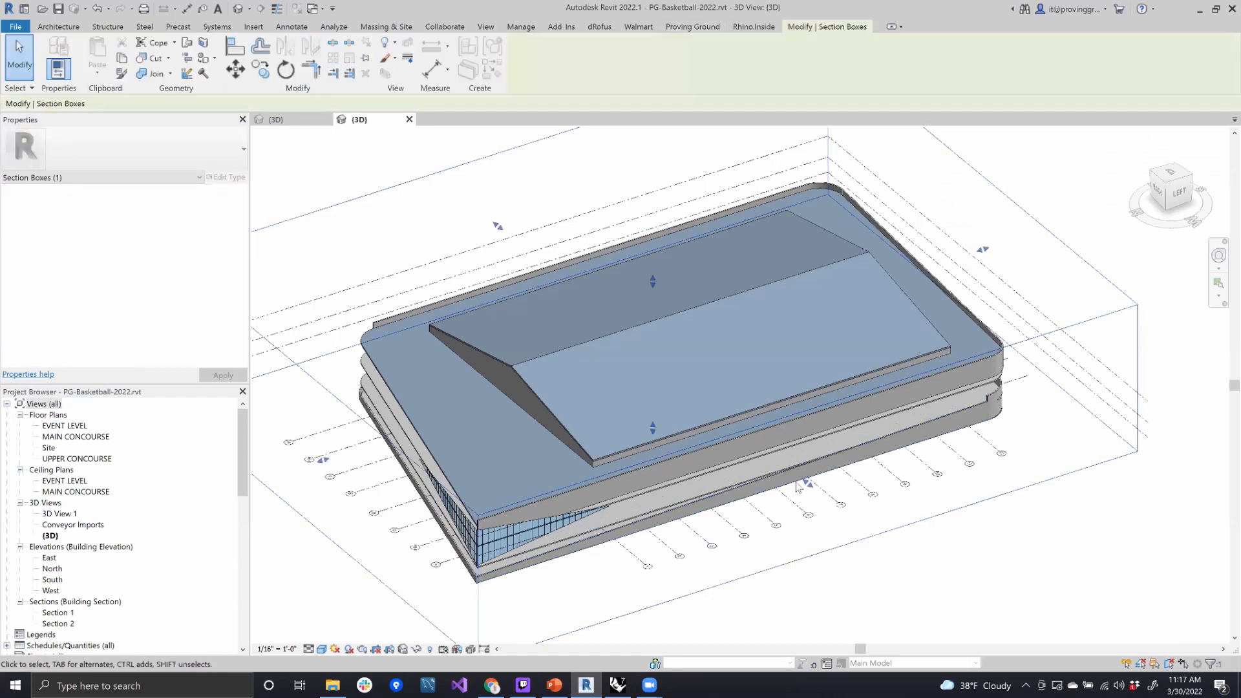
pyautogui.moveTo(807, 482); pyautogui.dragTo(694, 379)
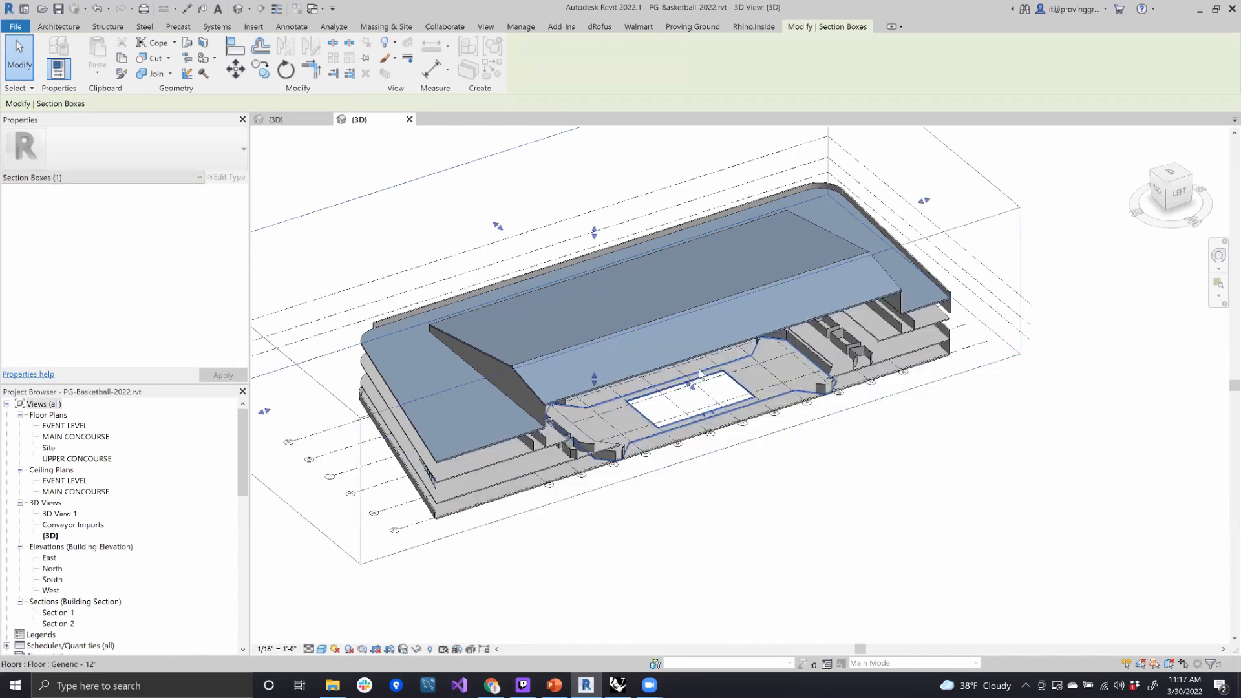
pyautogui.keyDown('shift'); pyautogui.moveTo(698, 385); pyautogui.dragTo(901, 433, button='middle'); pyautogui.keyUp('shift')
pyautogui.scroll(5, 631, 388)
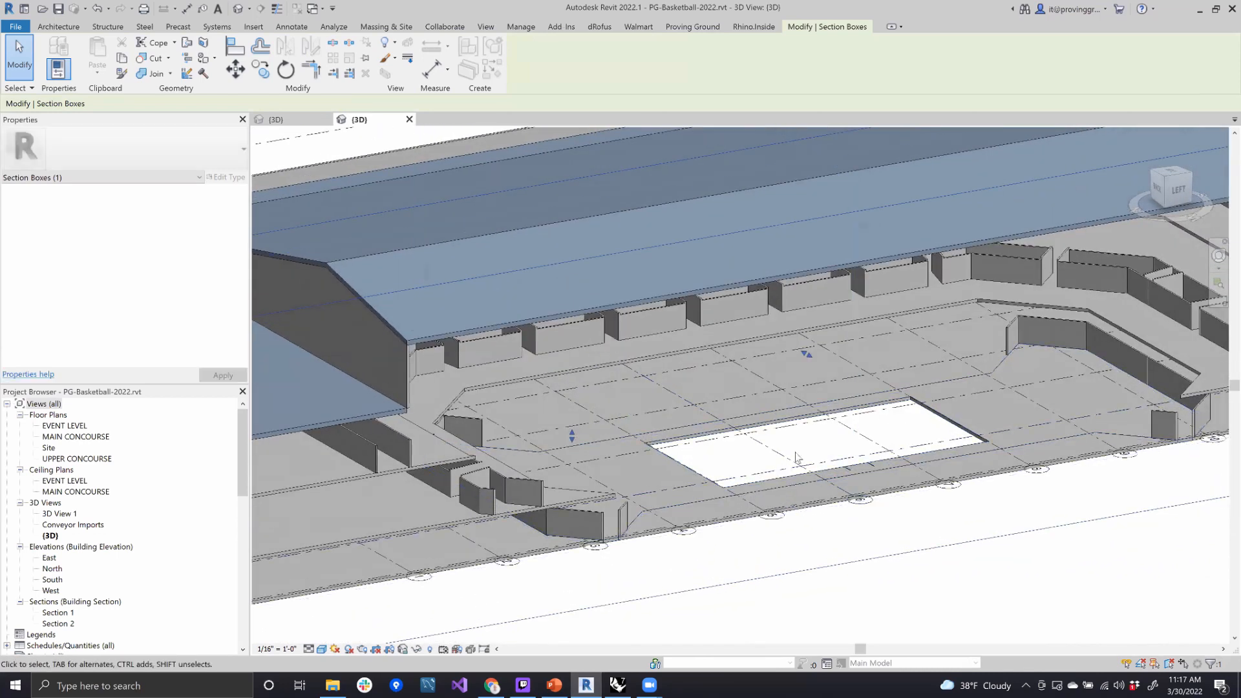
pyautogui.scroll(-5, 795, 457)
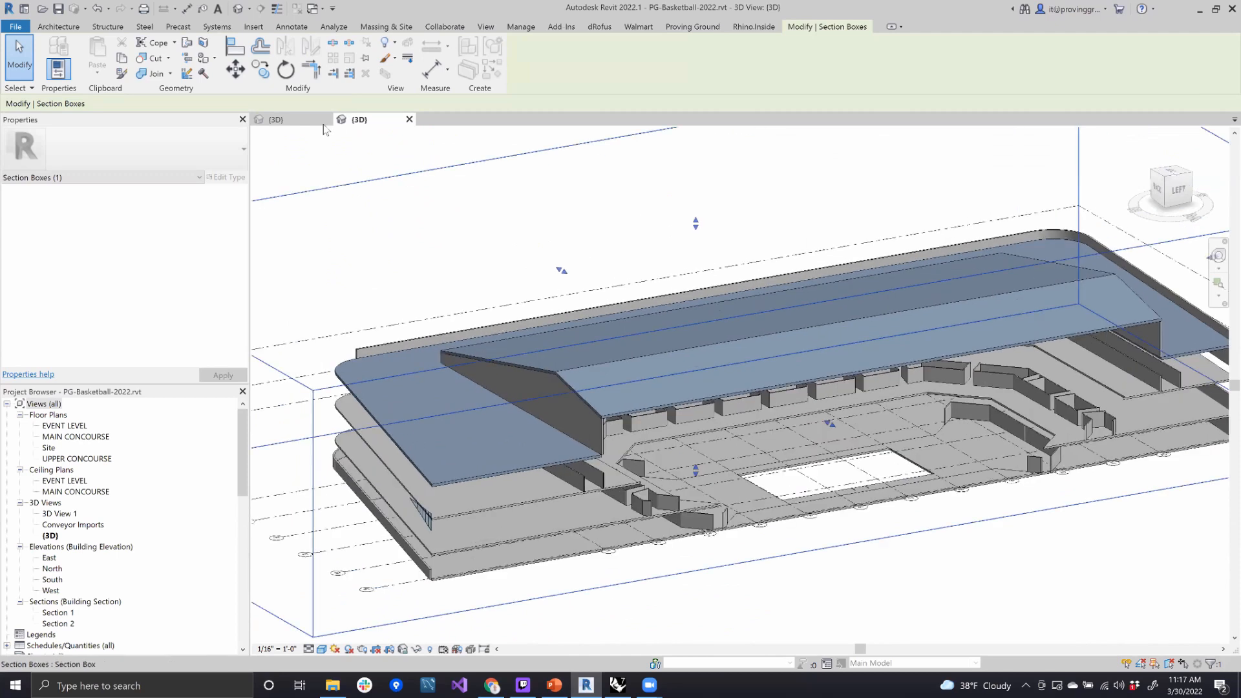
# - Switch to the other 3D view and examine the imported seating bowl, seats, court, hoop and patterned facade inside and outside the building
pyautogui.hotkey('ctrl', 'Tab')
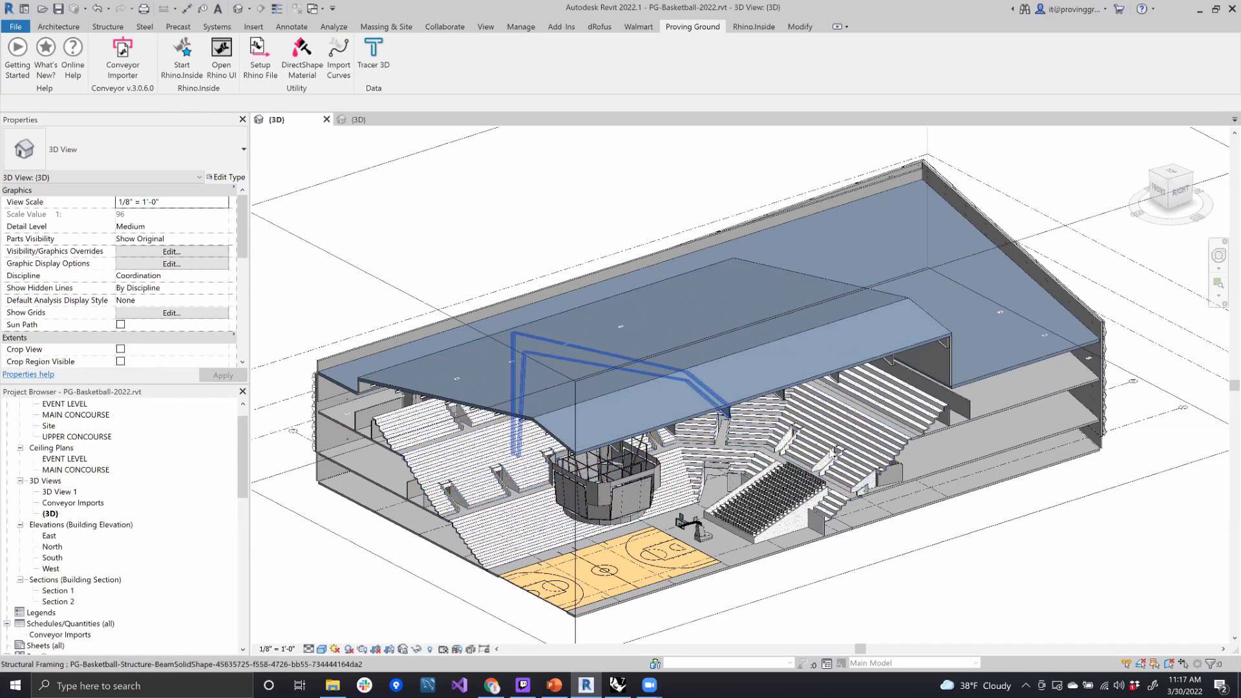
pyautogui.scroll(5, 763, 533)
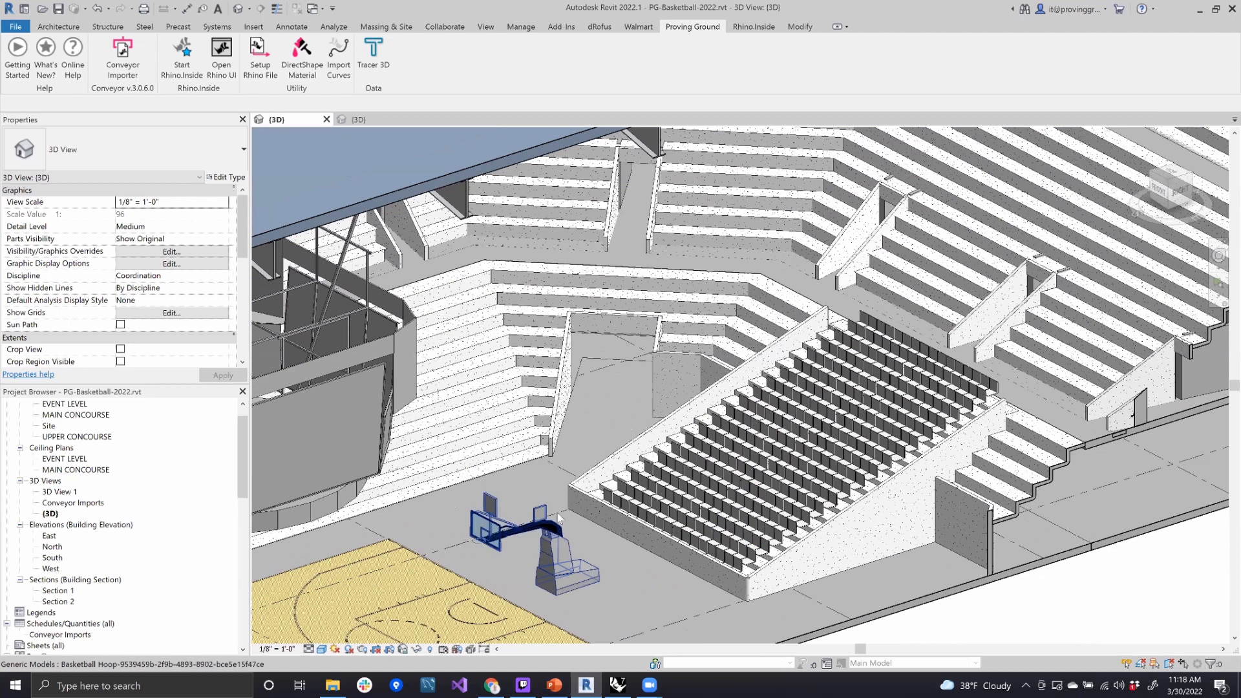
pyautogui.click(381, 442)
pyautogui.press('Escape')
pyautogui.keyDown('shift'); pyautogui.moveTo(980, 550); pyautogui.dragTo(818, 369, button='middle'); pyautogui.keyUp('shift')
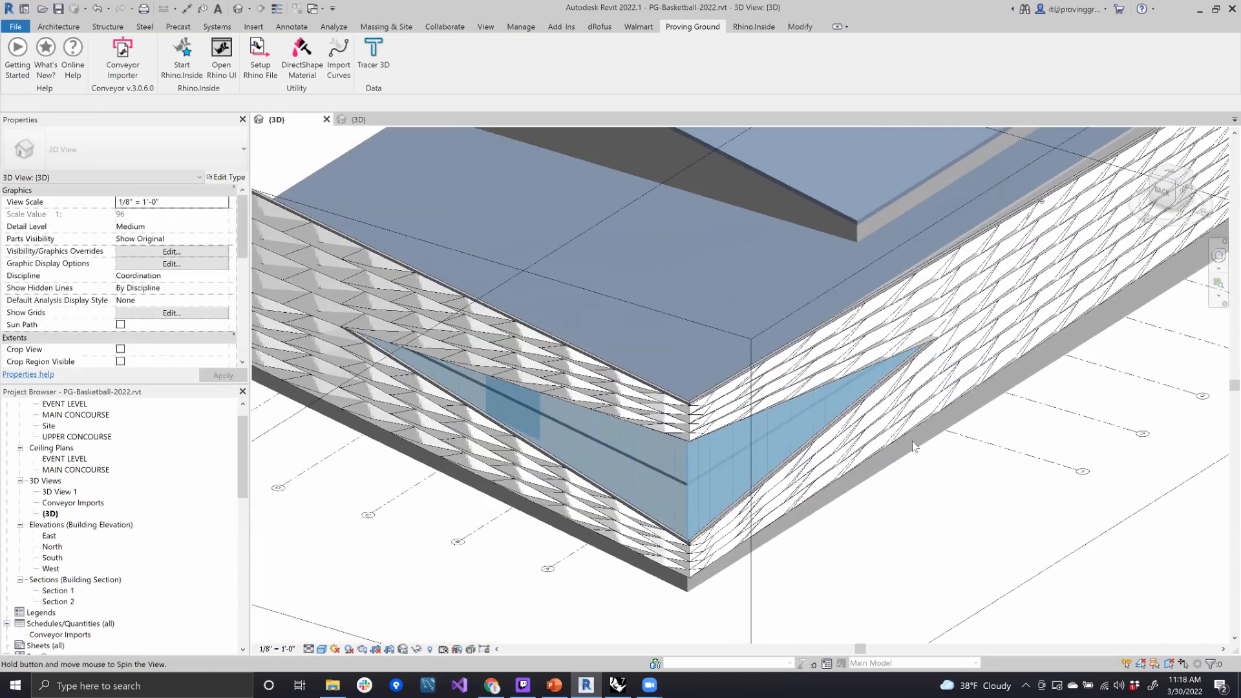
pyautogui.scroll(-5, 336, 445)
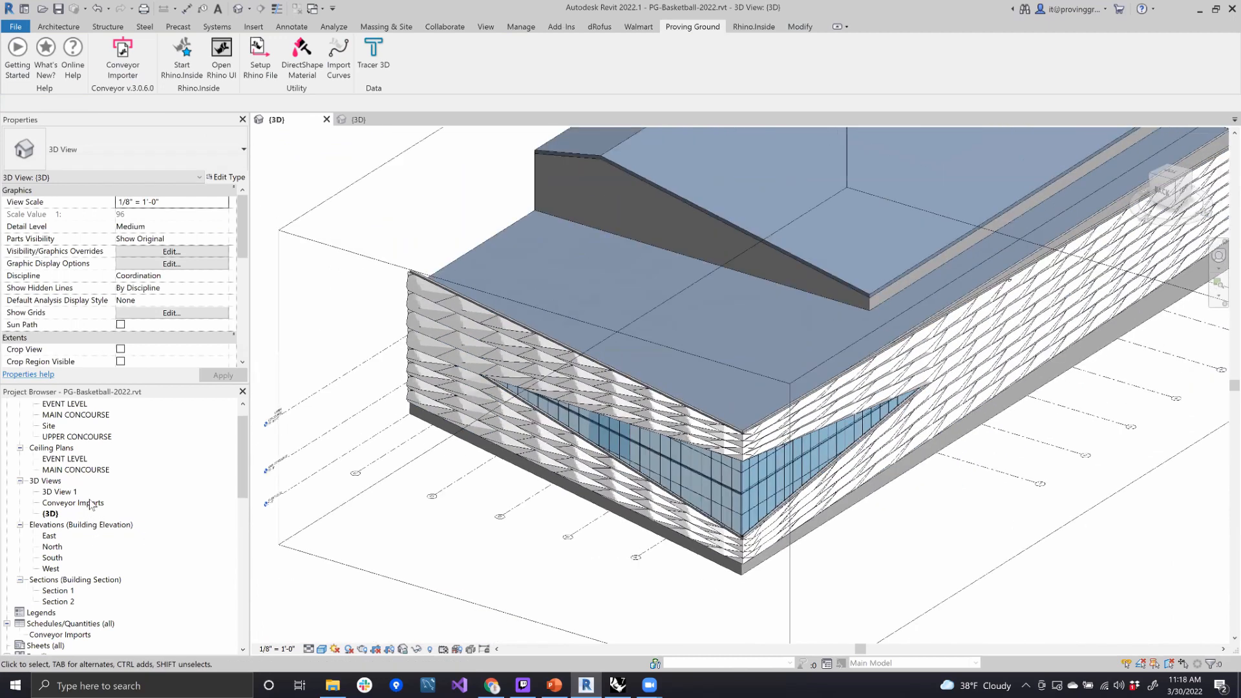
# - Open the Conveyor Imports 3D view, examine the highlighted imported frames, seating bowl and court from several angles, and close the view
pyautogui.doubleClick(91, 503)
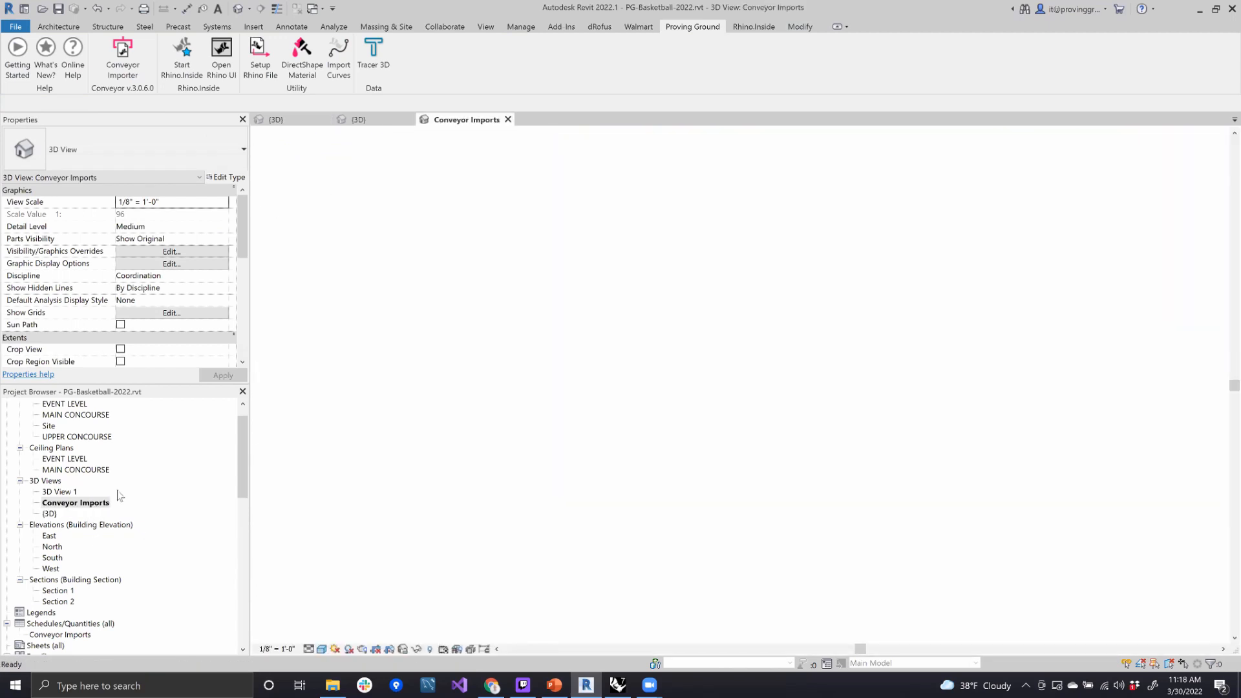
pyautogui.keyDown('shift'); pyautogui.moveTo(626, 560); pyautogui.dragTo(726, 416, button='middle'); pyautogui.keyUp('shift')
pyautogui.scroll(3, 453, 317)
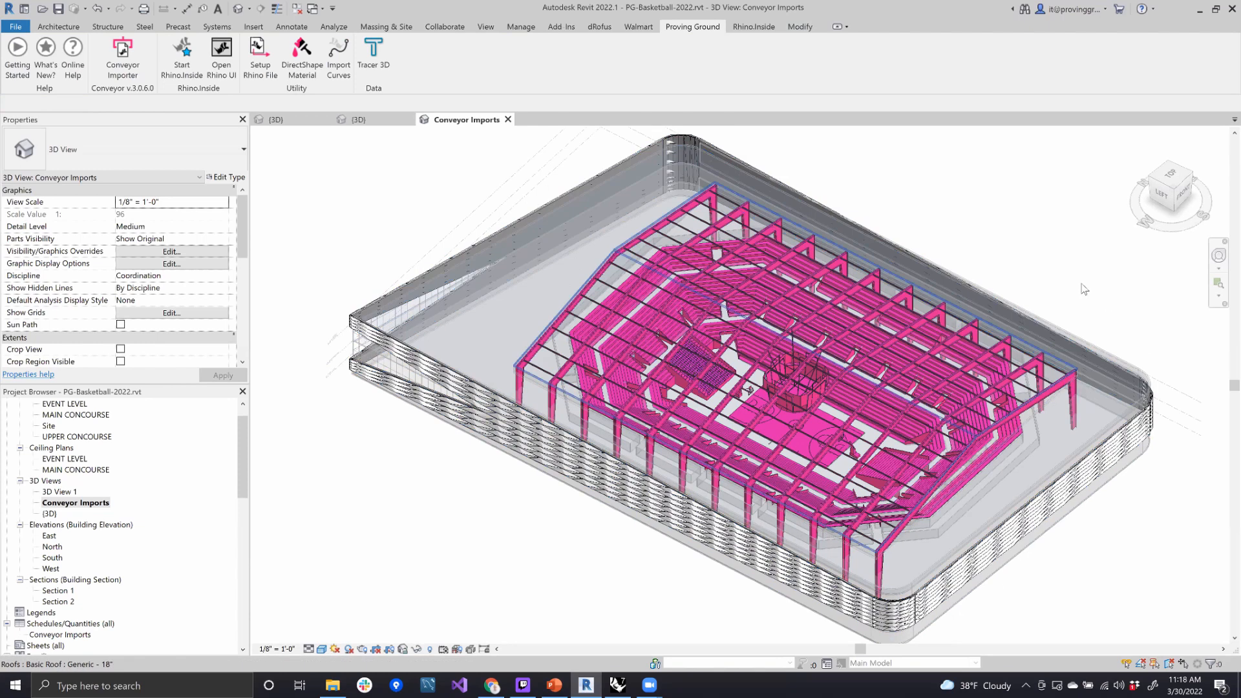
pyautogui.moveTo(1086, 292)
pyautogui.keyDown('shift'); pyautogui.mouseDown(button='middle')
pyautogui.moveTo(1129, 294)
pyautogui.moveTo(1119, 286)
pyautogui.mouseUp(button='middle'); pyautogui.keyUp('shift')
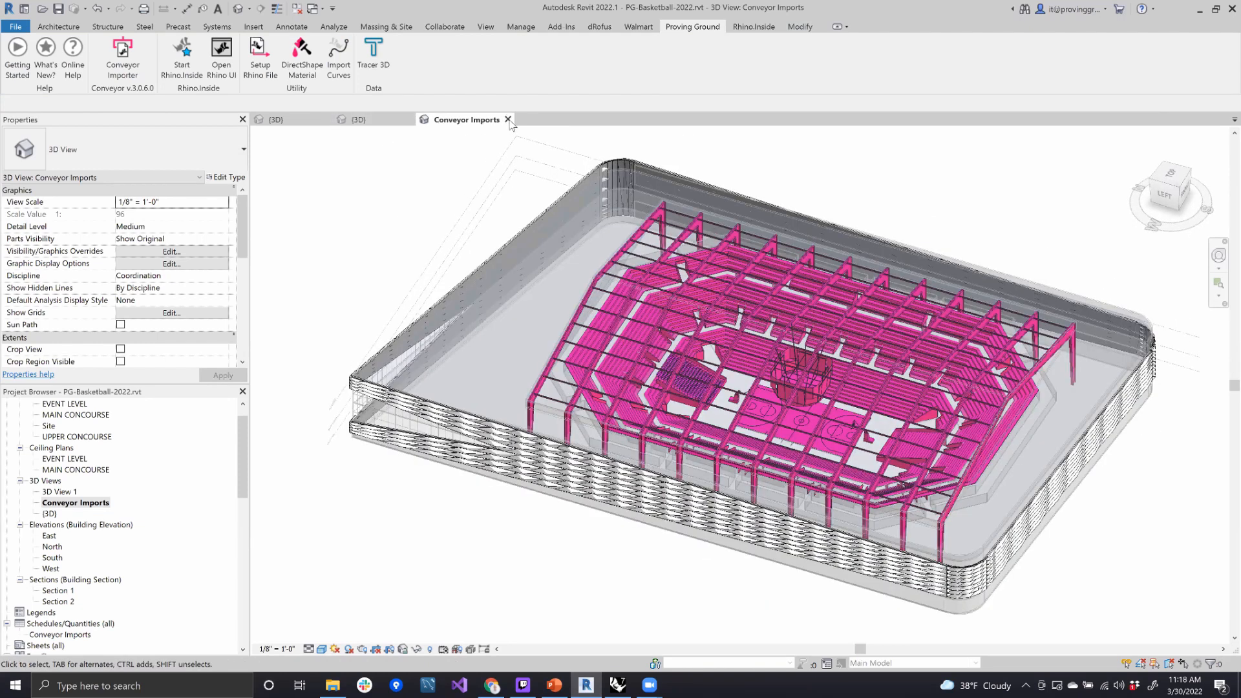
pyautogui.click(508, 119)
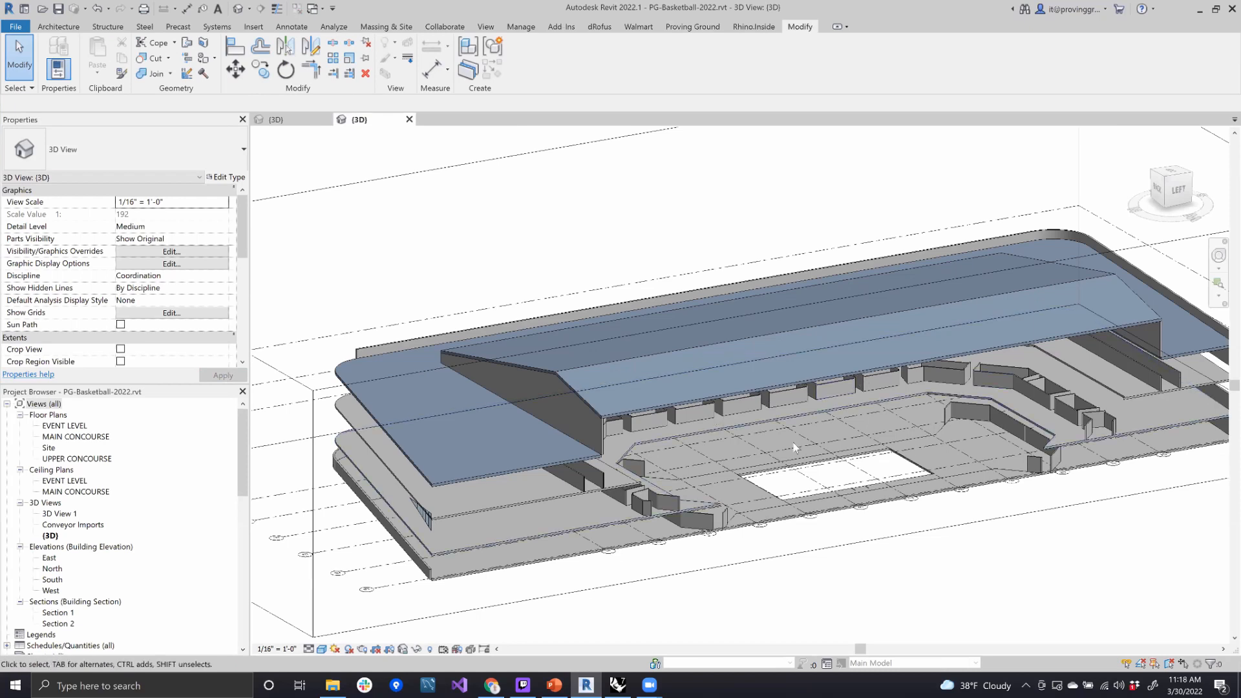
# - Lower the top of the 3D view's section box to just above the lower roof, exposing the whole arena floor from above
pyautogui.scroll(-2, 710, 413)
pyautogui.keyDown('shift'); pyautogui.moveTo(807, 551); pyautogui.dragTo(800, 566, button='middle'); pyautogui.keyUp('shift')
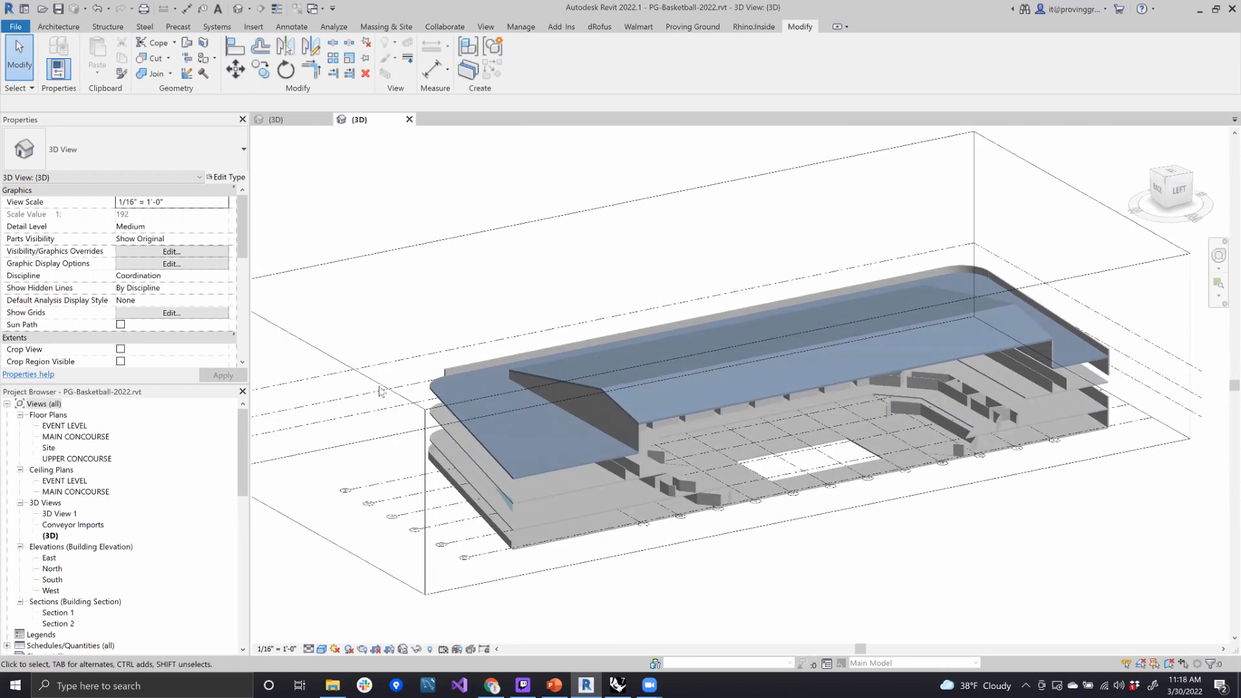
pyautogui.click(385, 390)
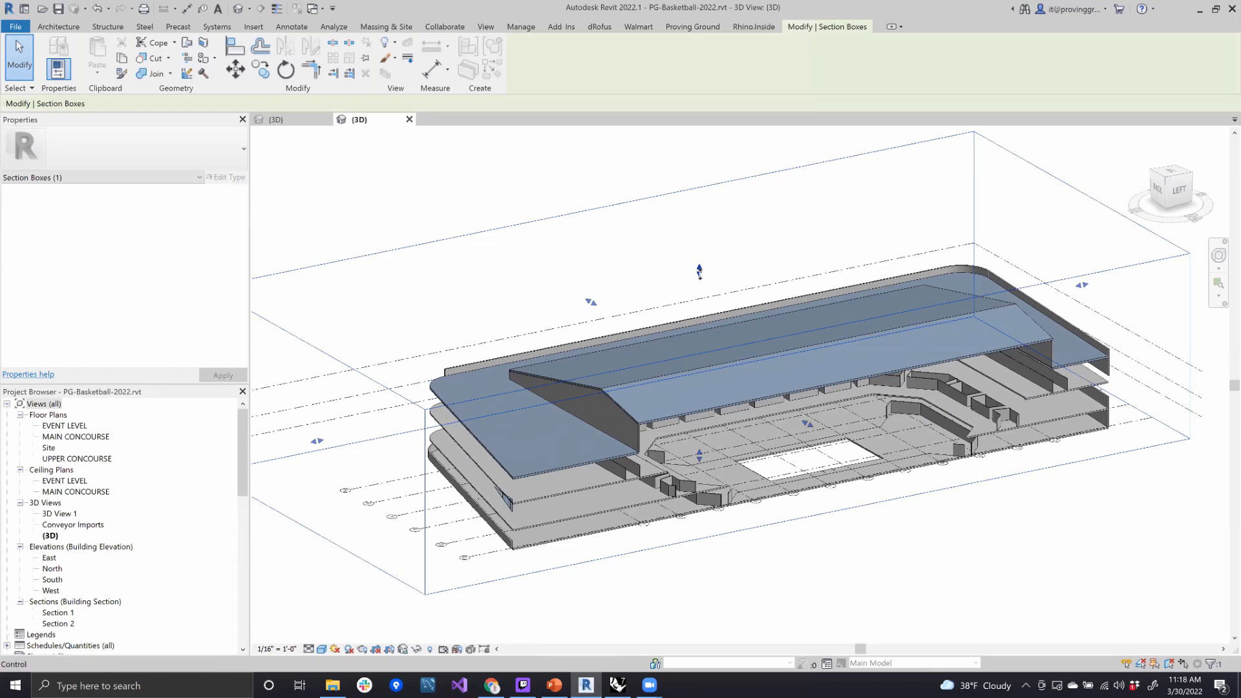
pyautogui.moveTo(701, 318); pyautogui.dragTo(711, 327)
pyautogui.keyDown('shift'); pyautogui.moveTo(703, 234); pyautogui.dragTo(701, 292, button='middle'); pyautogui.keyUp('shift')
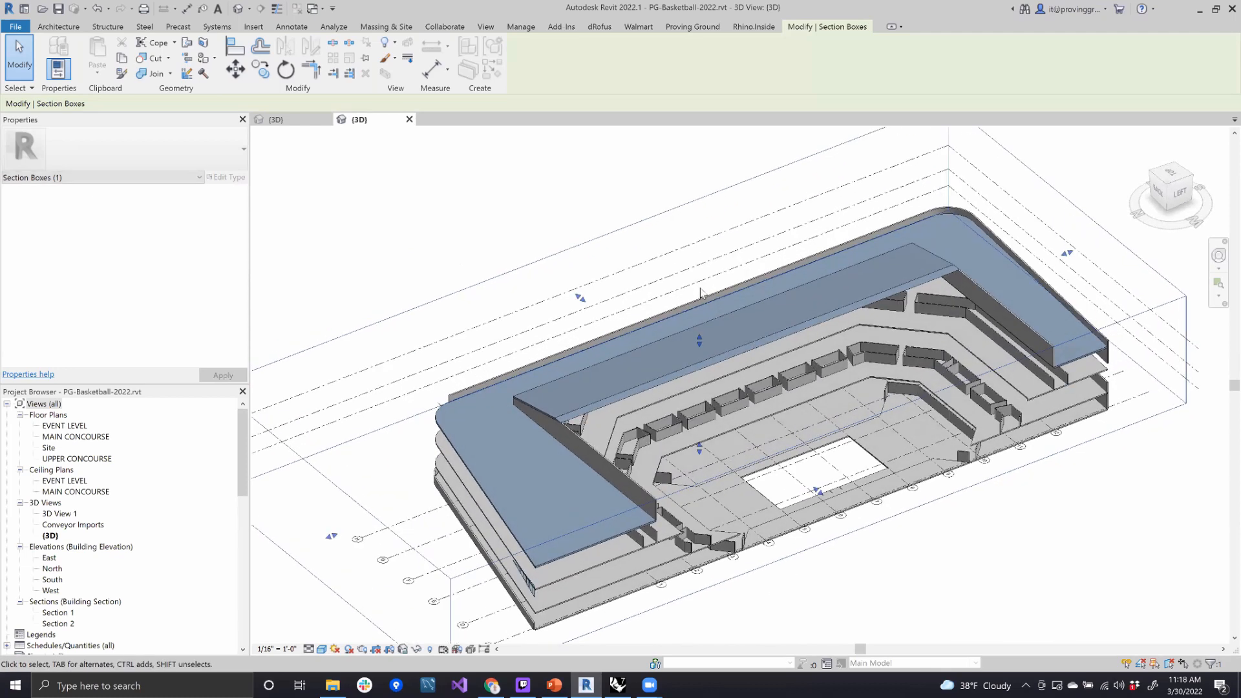
pyautogui.moveTo(700, 344); pyautogui.dragTo(704, 365)
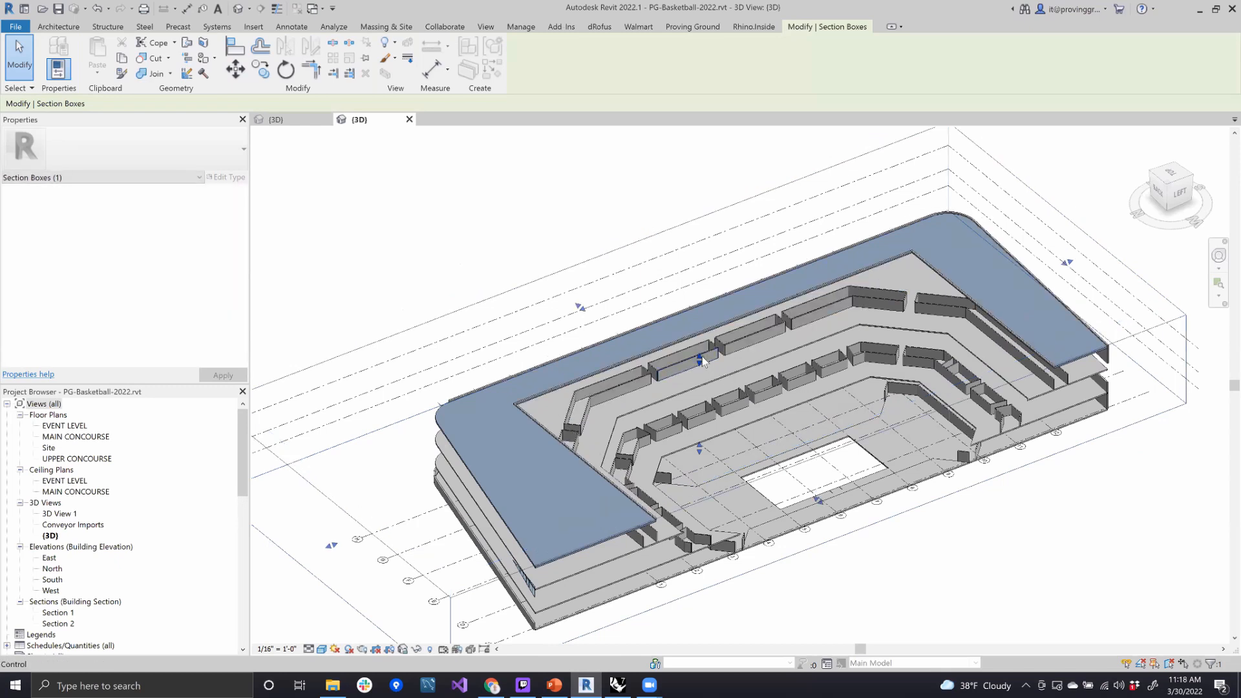
pyautogui.moveTo(702, 349); pyautogui.dragTo(702, 345)
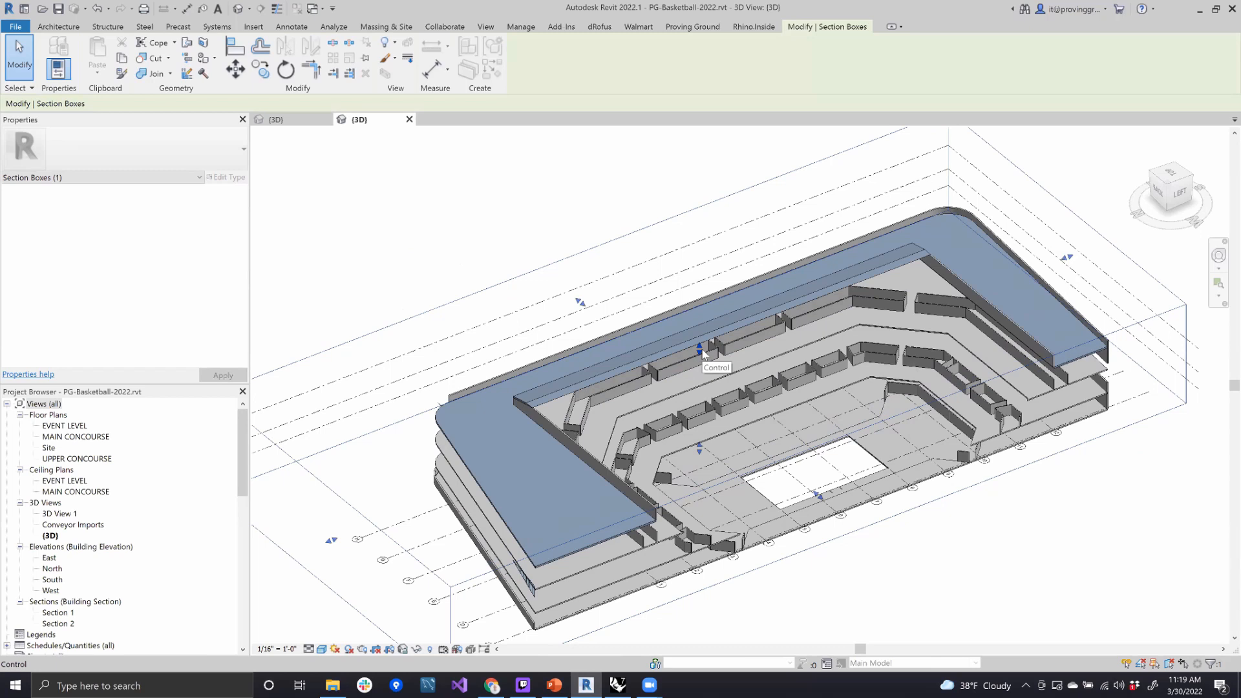
pyautogui.moveTo(702, 350); pyautogui.dragTo(706, 360)
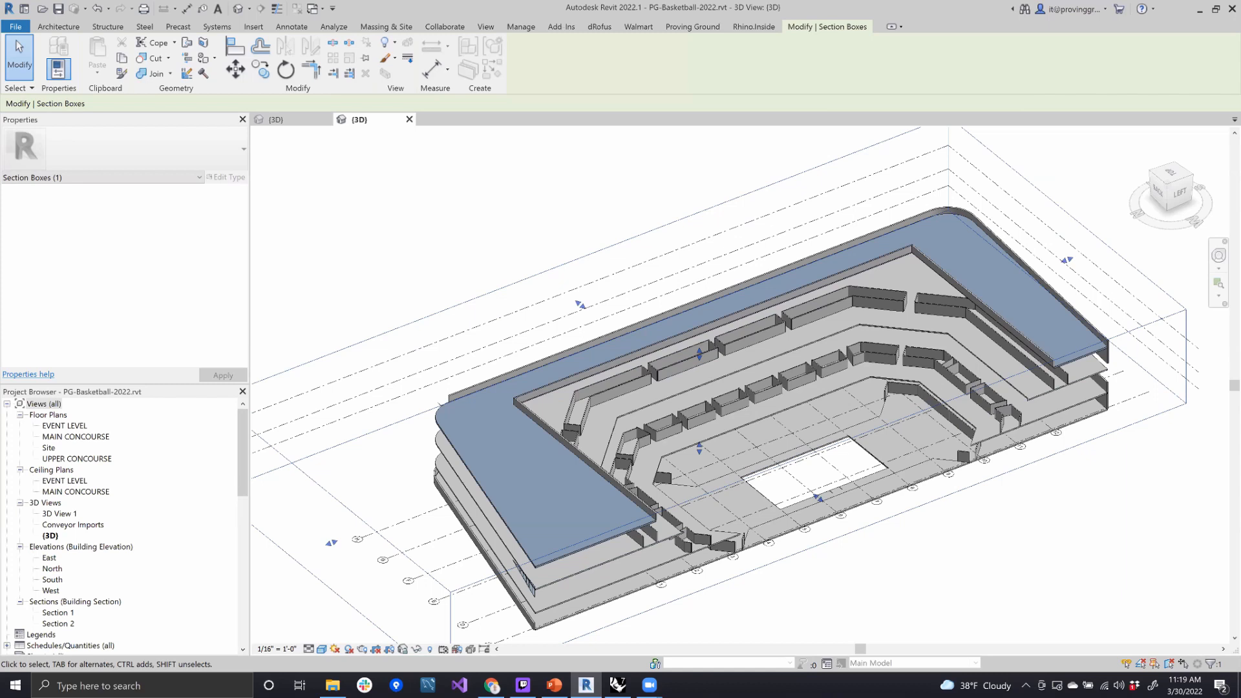
# - Open the Conveyor Importer beside the 3D view and reframe the arena model
pyautogui.click(698, 27)
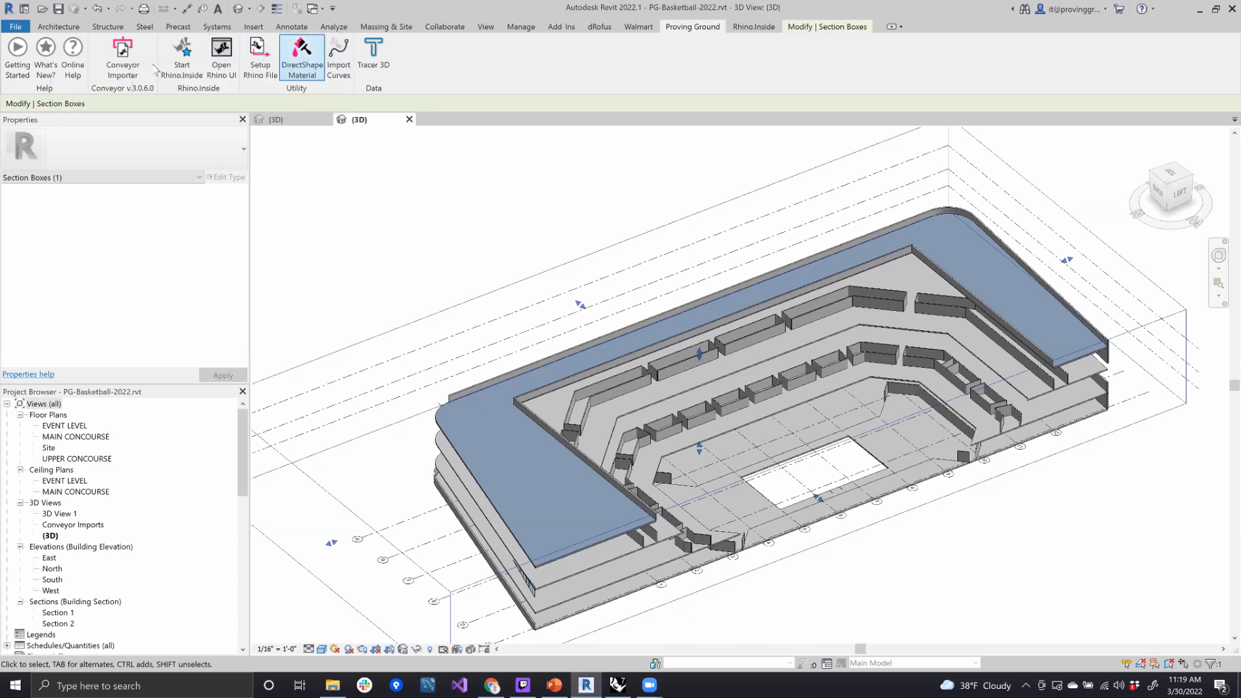
pyautogui.click(123, 53)
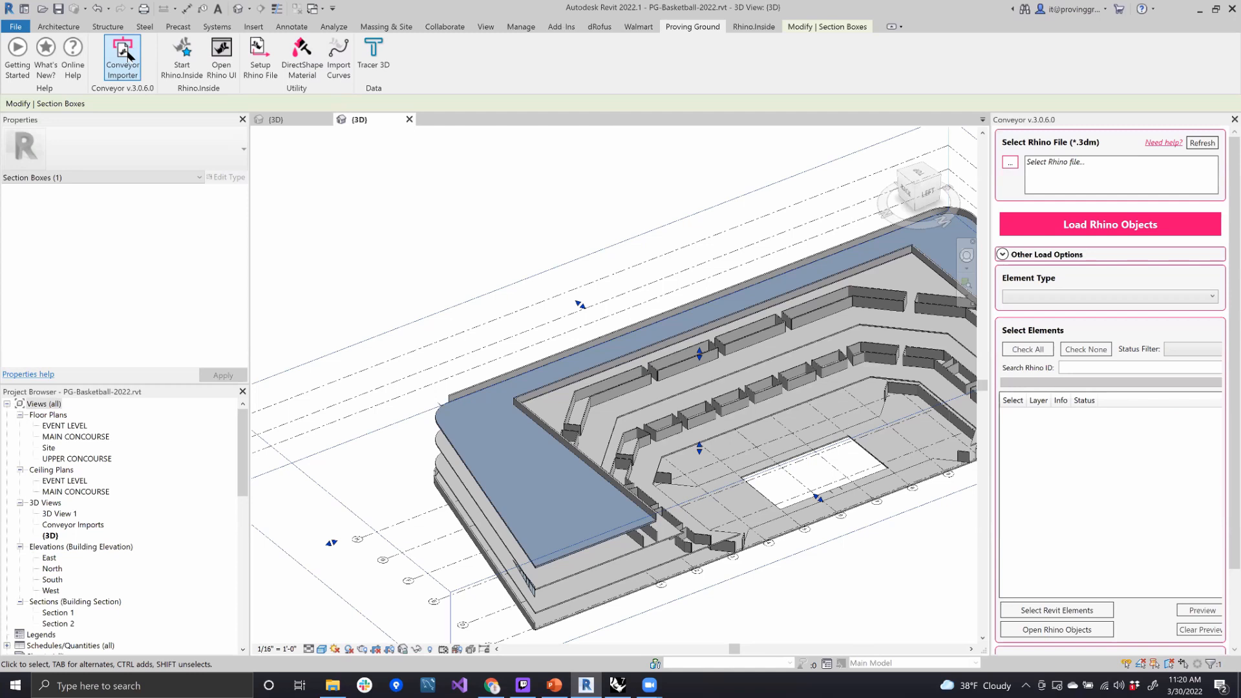
pyautogui.scroll(-1, 332, 224)
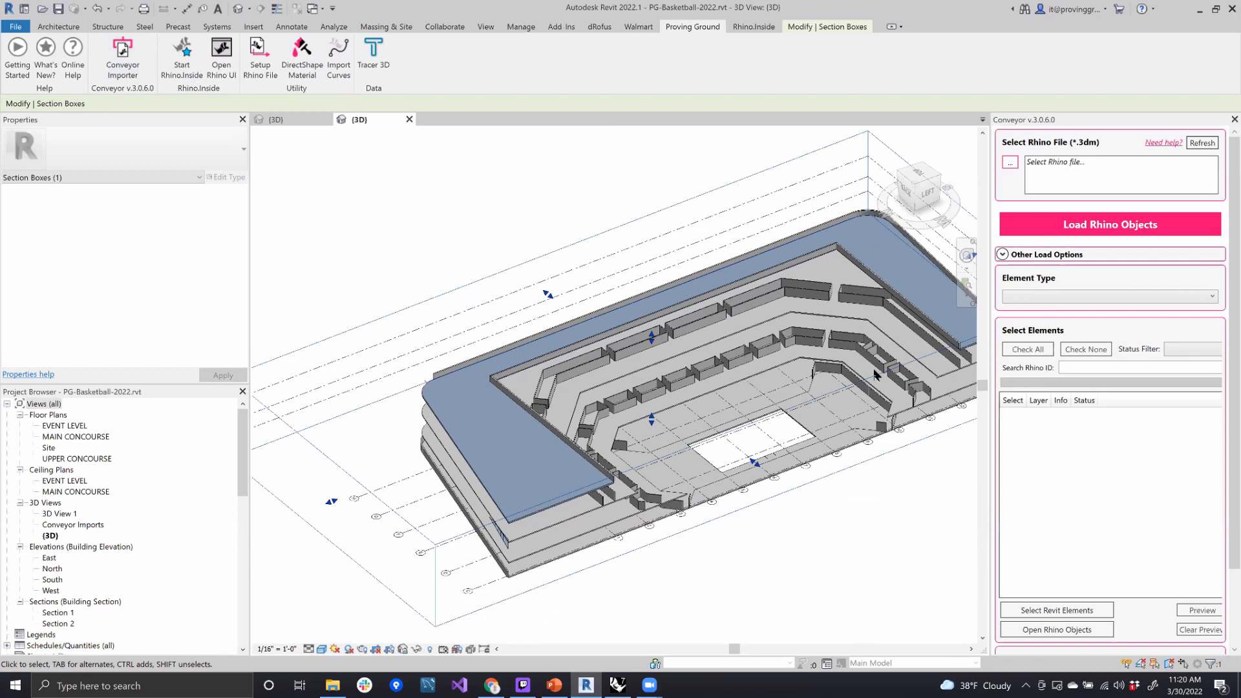
pyautogui.scroll(2, 874, 368)
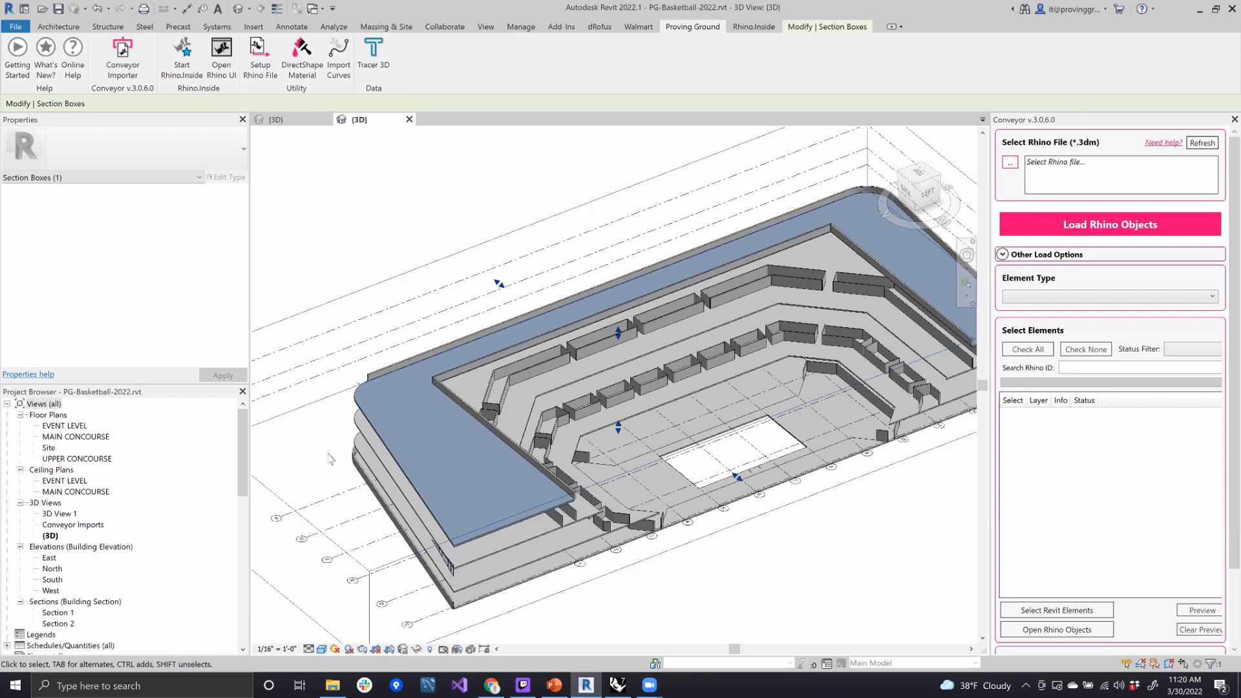
# - Set the importer's Rhino file to PG-Basketball-Bowl-Conveyor.3dm from the Basketball Arena Dataset's Models > ##Start Models folder
pyautogui.click(1010, 162)
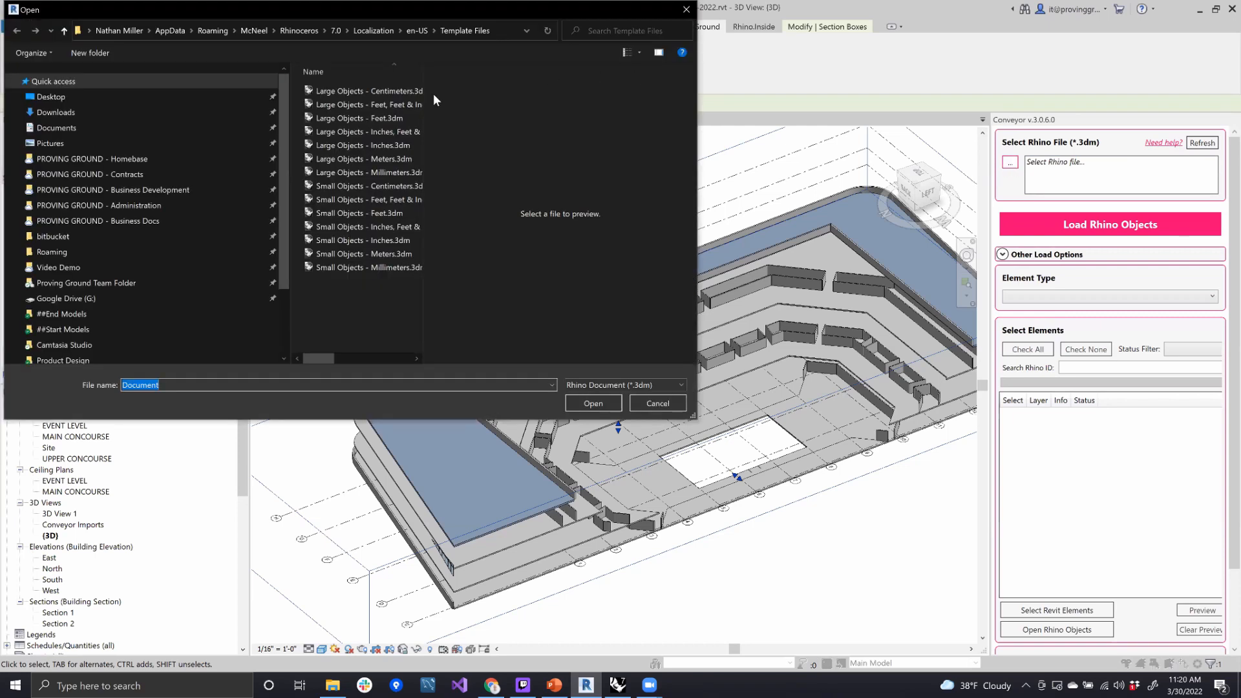
pyautogui.click(121, 286)
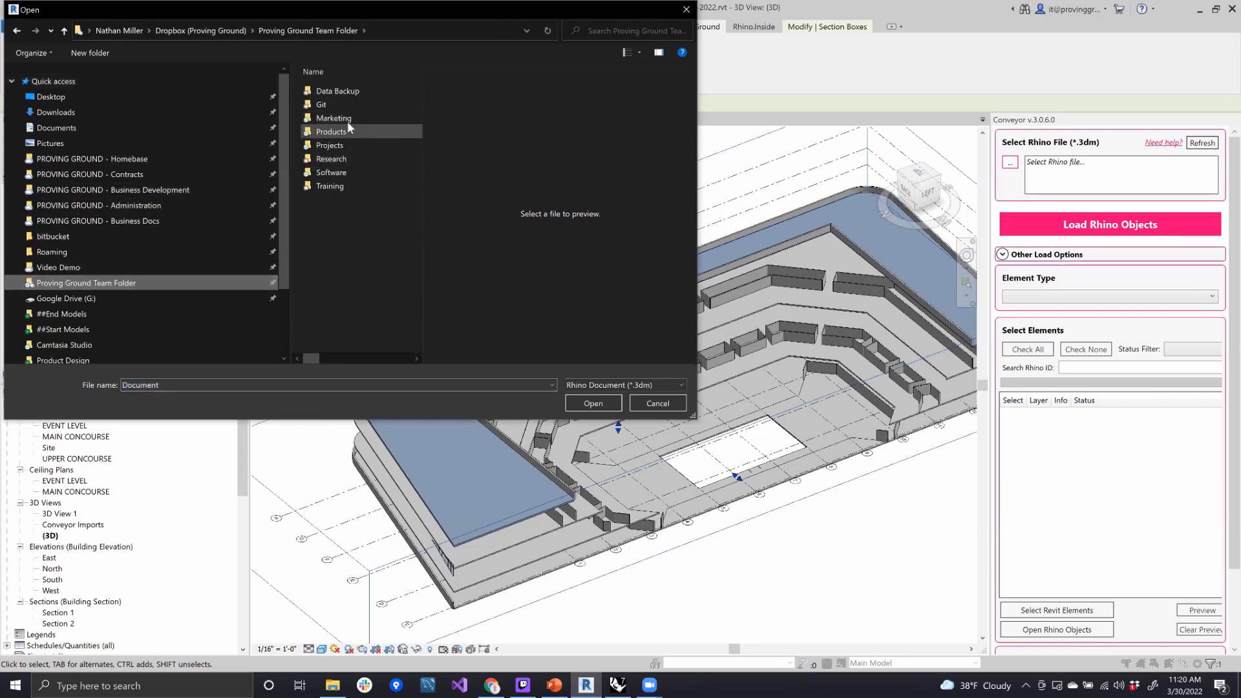
pyautogui.doubleClick(345, 132)
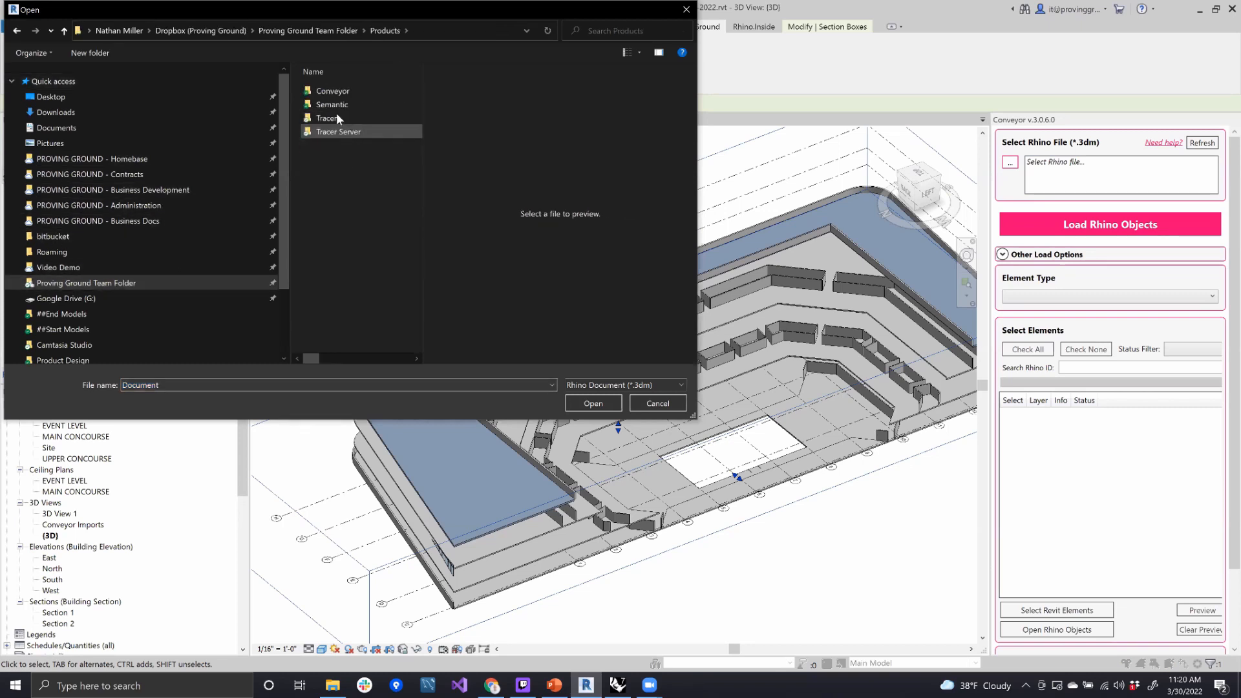
pyautogui.doubleClick(332, 91)
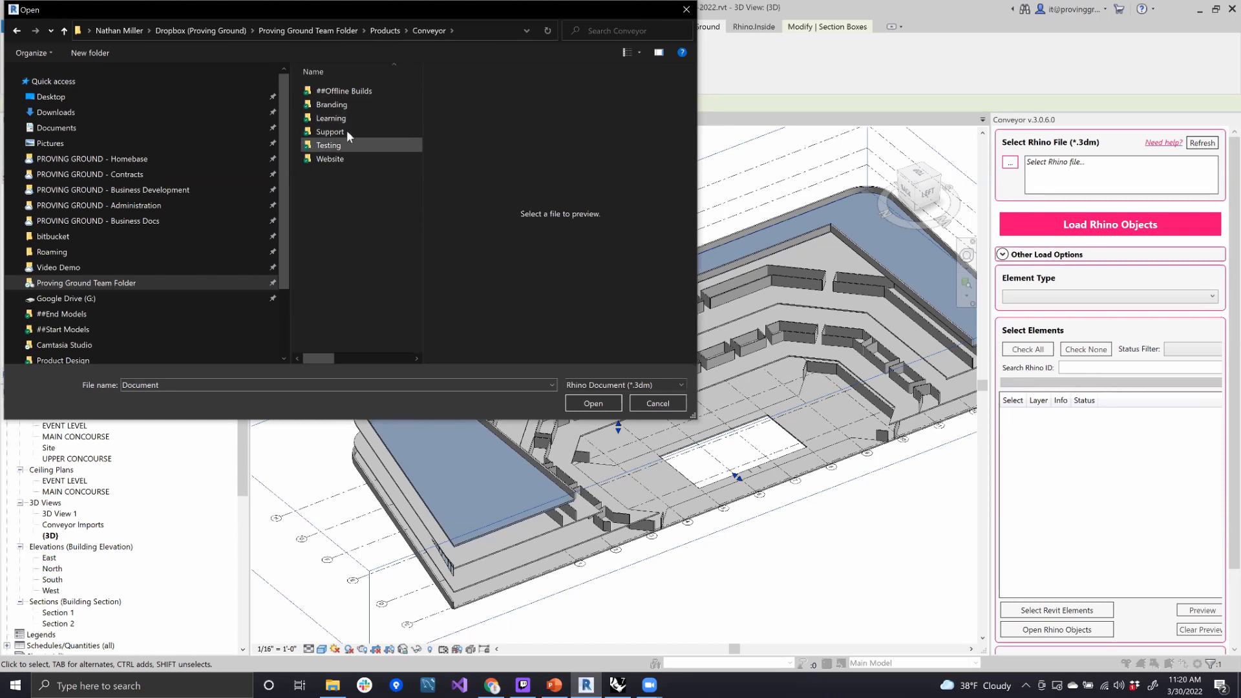
pyautogui.doubleClick(352, 116)
pyautogui.click(342, 106)
pyautogui.doubleClick(343, 108)
pyautogui.doubleClick(351, 107)
pyautogui.doubleClick(330, 117)
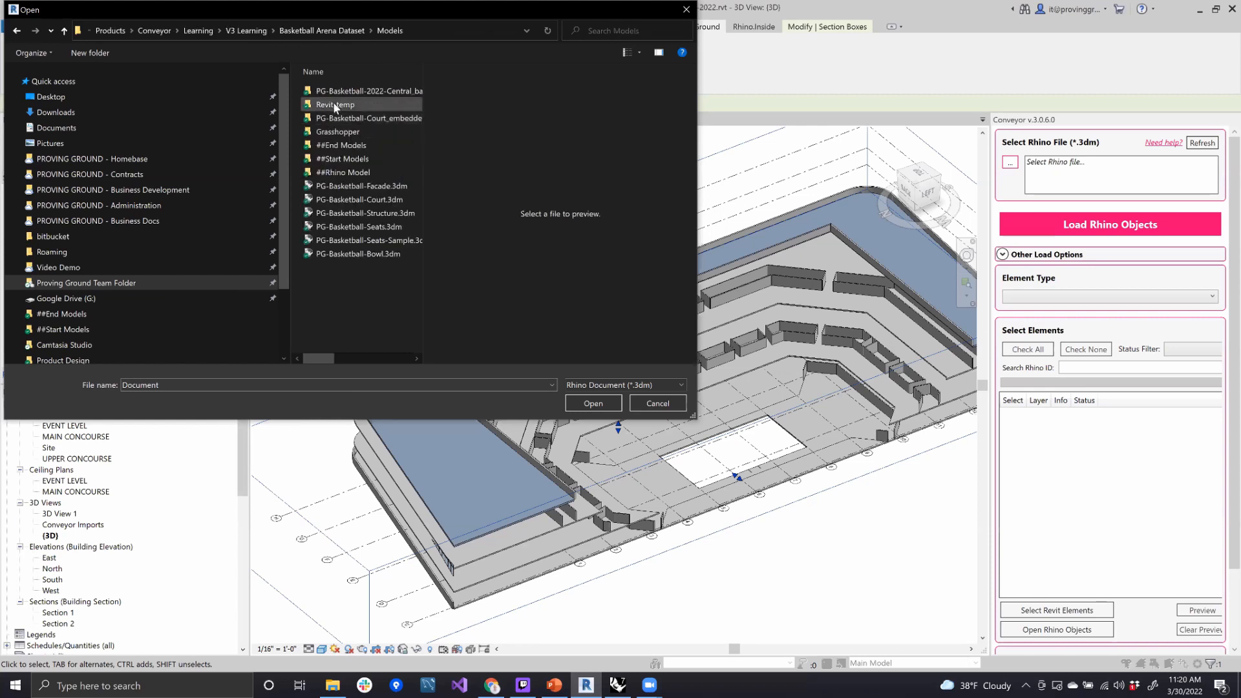
pyautogui.doubleClick(355, 157)
pyautogui.click(387, 117)
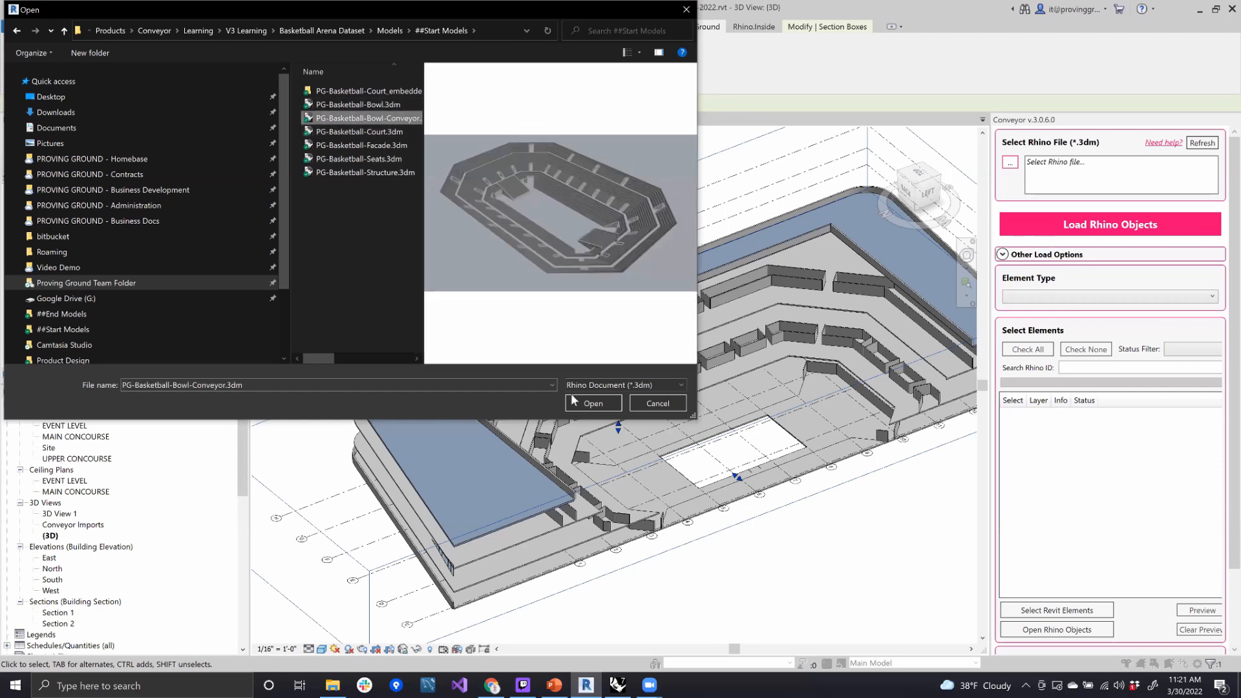
pyautogui.click(589, 402)
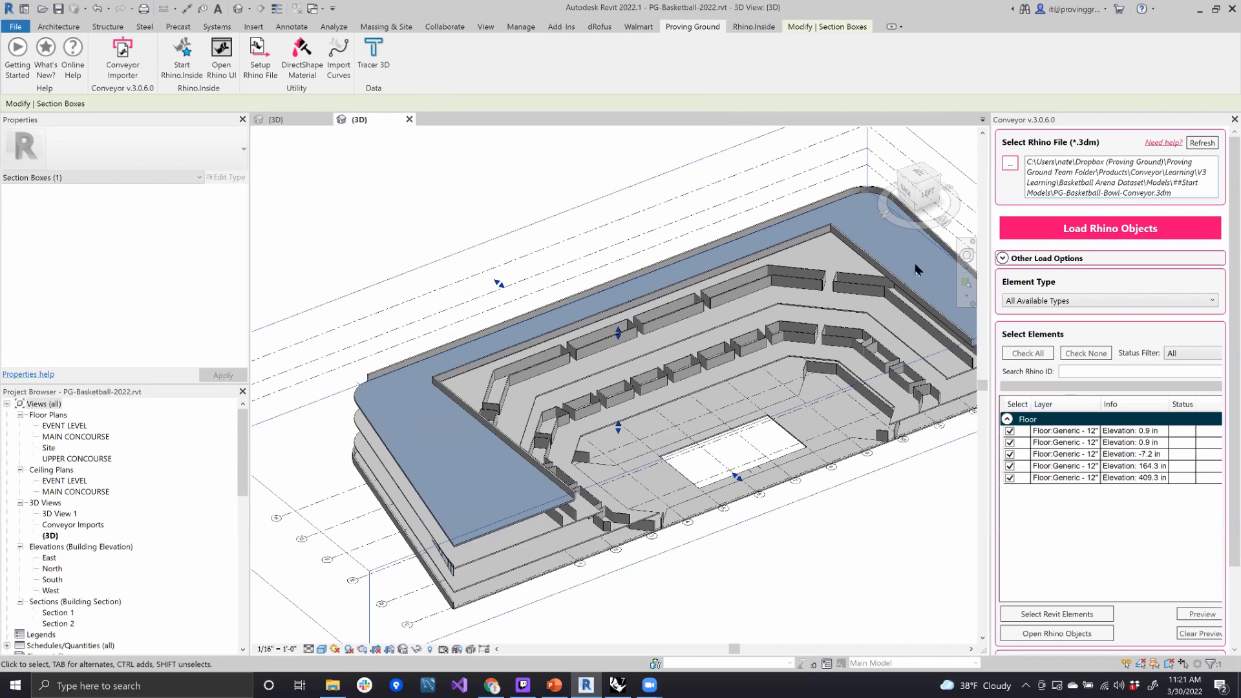
# - Exclude the floors at elevations 409.3 in and 164.3 in, and load the remaining Rhino floor objects into the Revit model
pyautogui.click(1010, 479)
pyautogui.click(1010, 467)
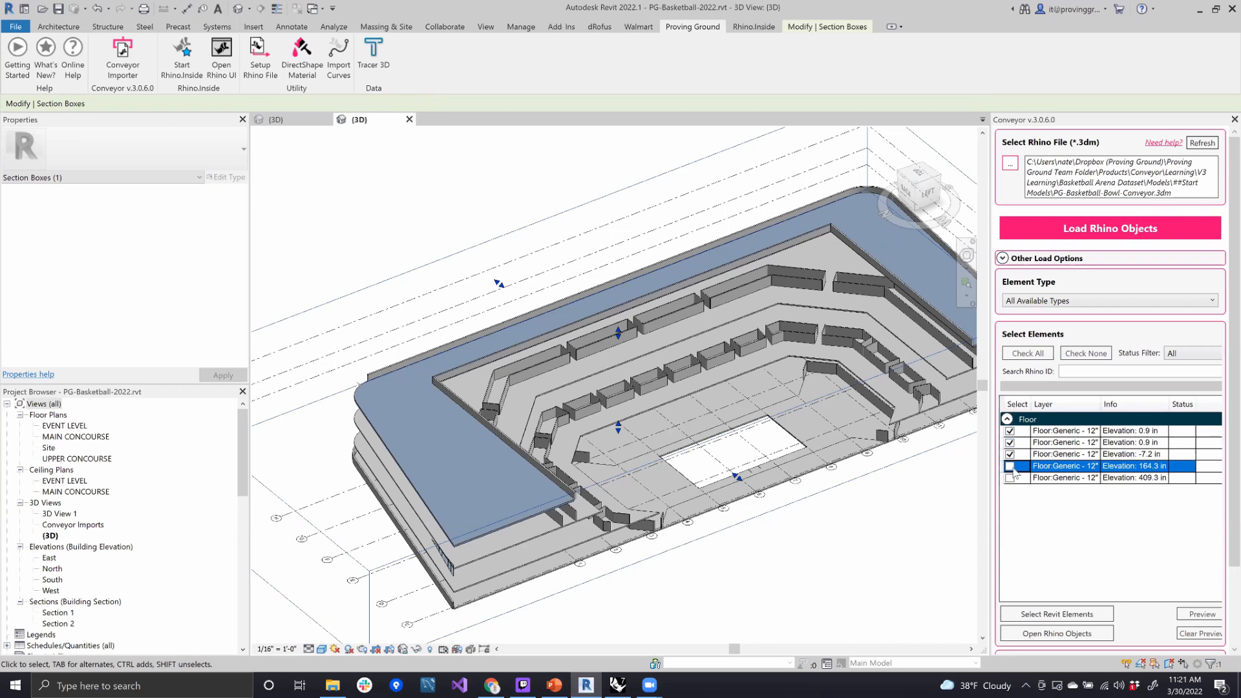
pyautogui.click(1096, 231)
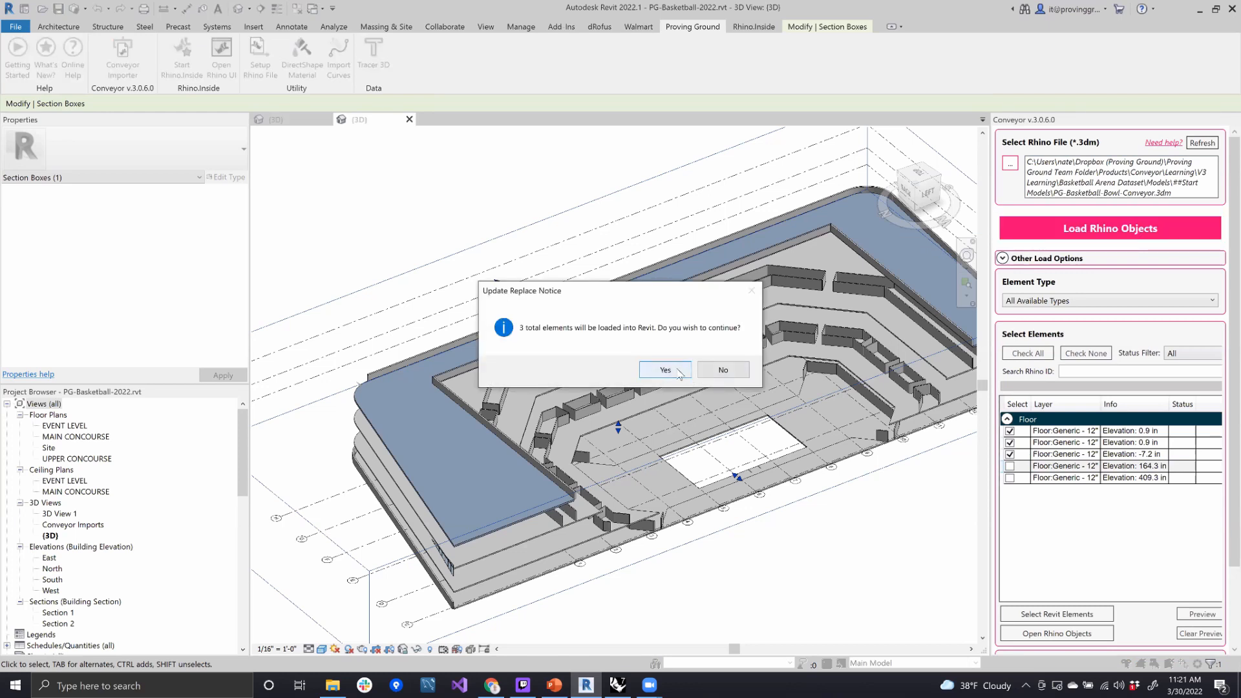
pyautogui.click(678, 372)
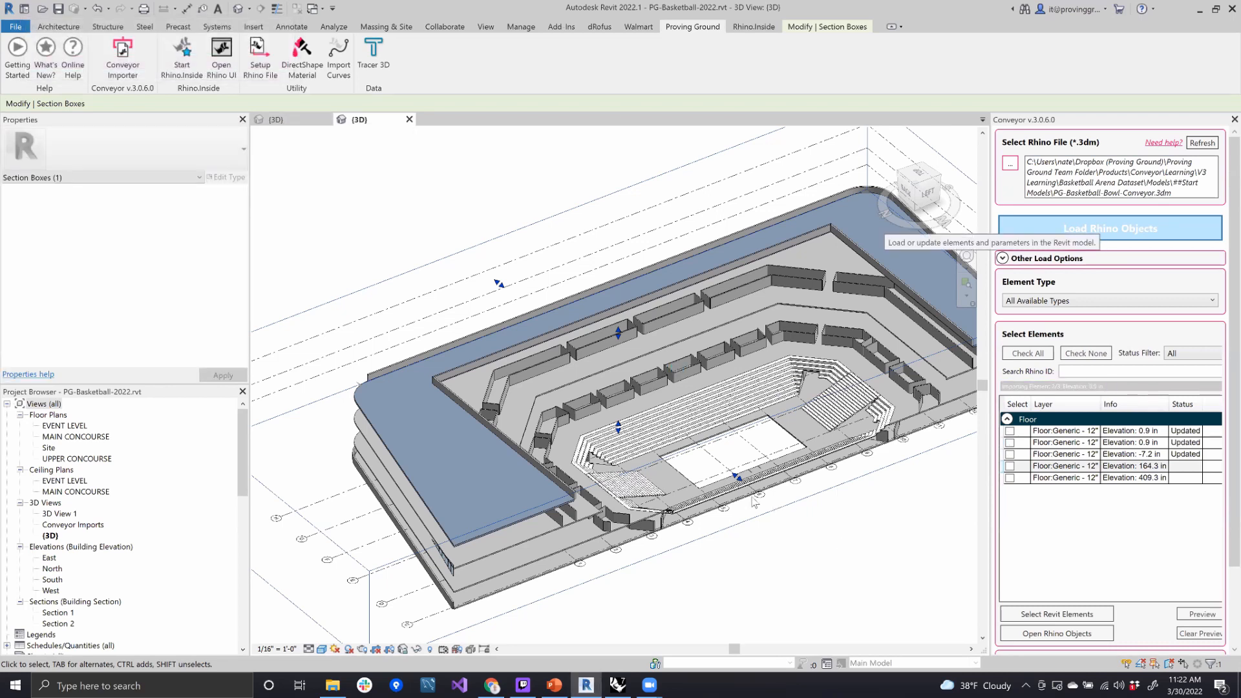
# - Examine the stepped profile and surface pattern of the imported lower seating bowl up close in the 3D view
pyautogui.scroll(2, 614, 441)
pyautogui.scroll(5, 613, 442)
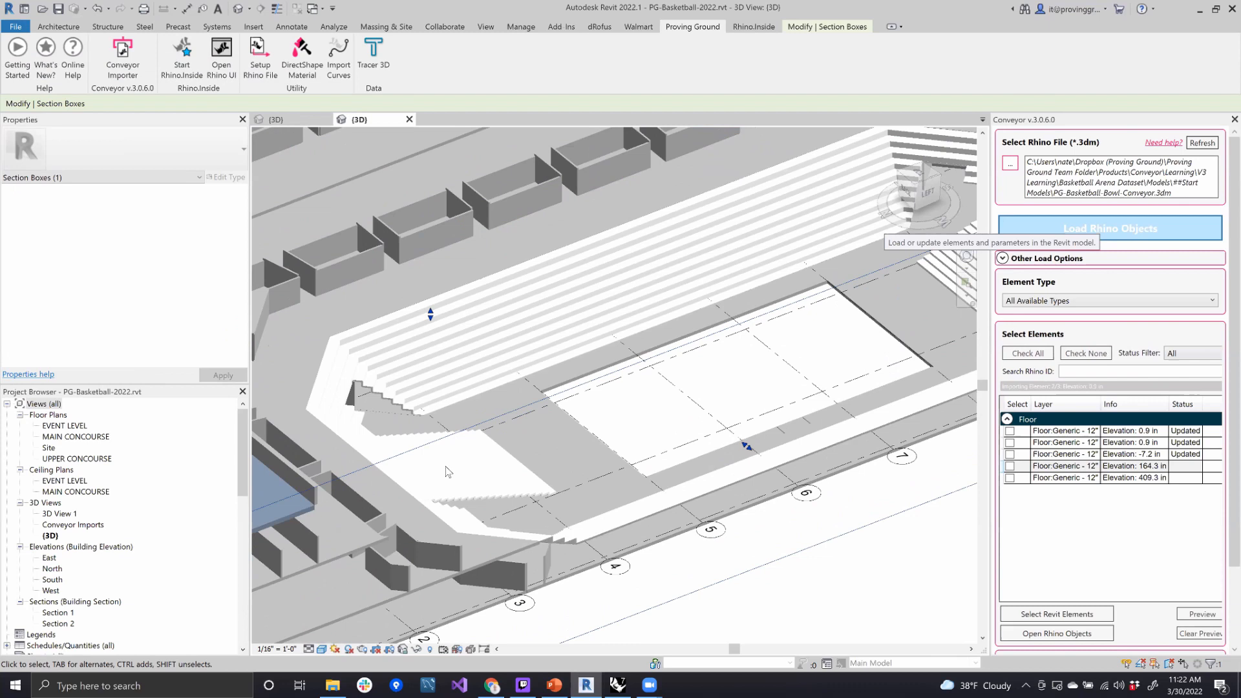
pyautogui.scroll(3, 446, 471)
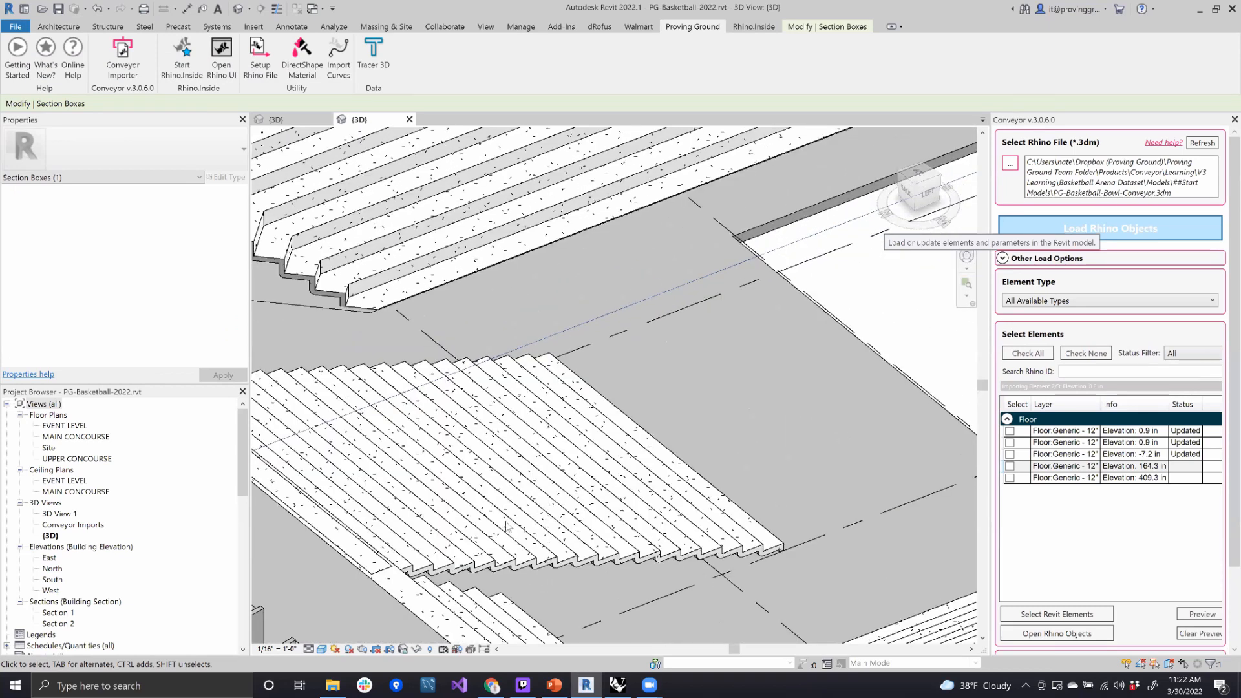
pyautogui.scroll(4, 642, 531)
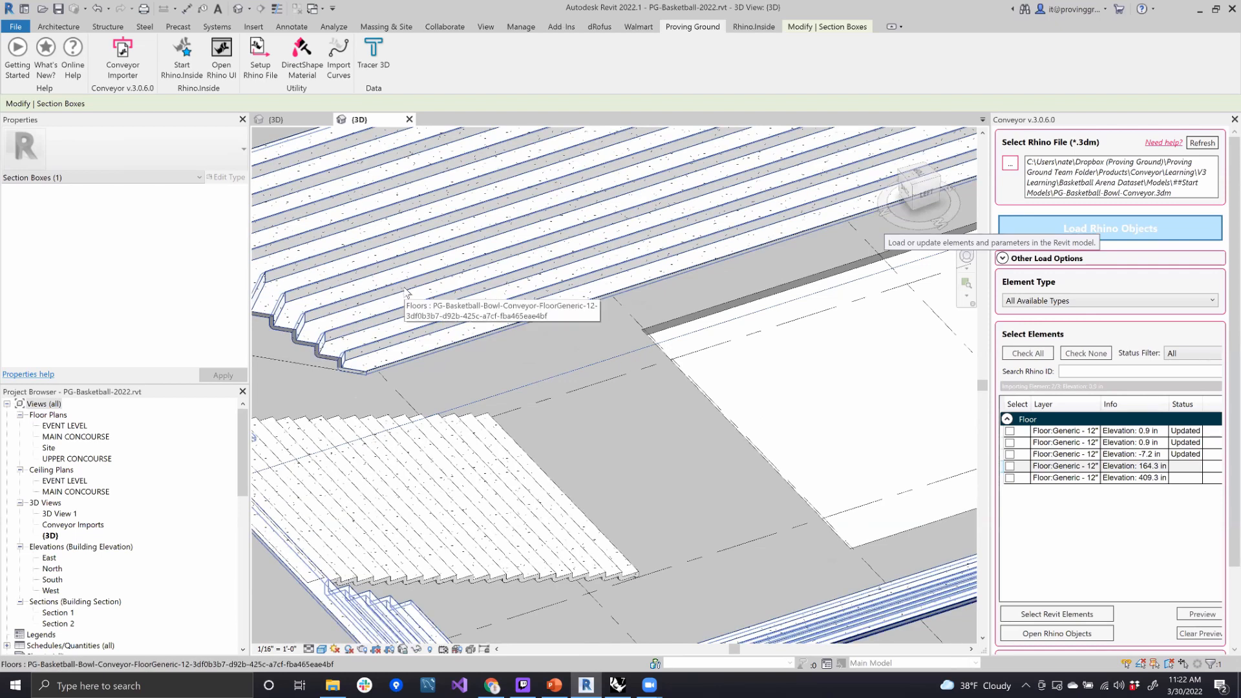
pyautogui.scroll(-5, 407, 292)
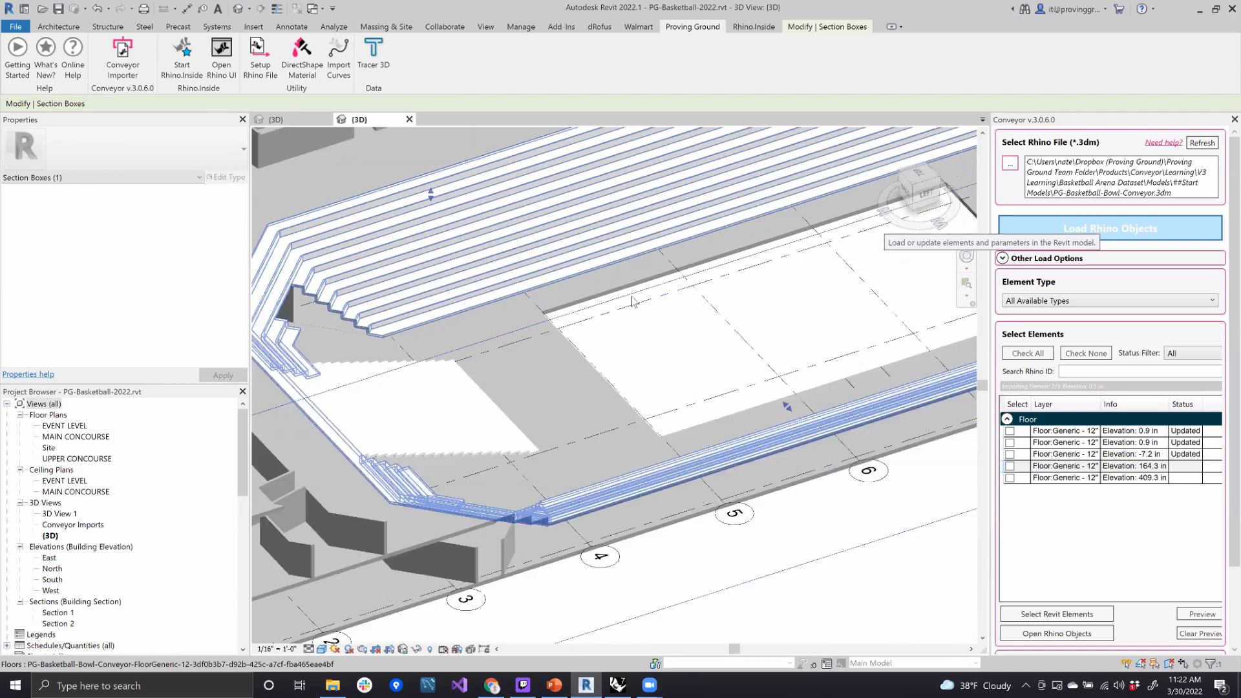
# - Open the Section 1 view, examine how the imported seating bowl is cut across the arena, and close the section
pyautogui.click(61, 613)
pyautogui.doubleClick(60, 613)
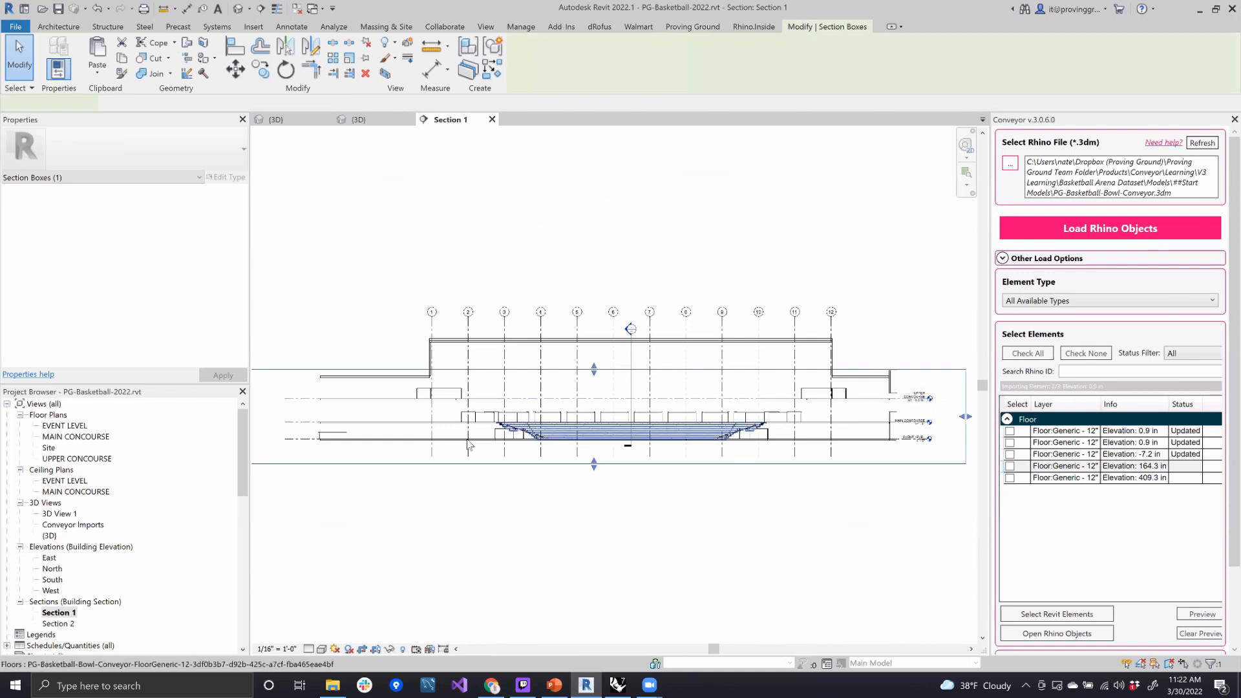
pyautogui.scroll(4, 560, 392)
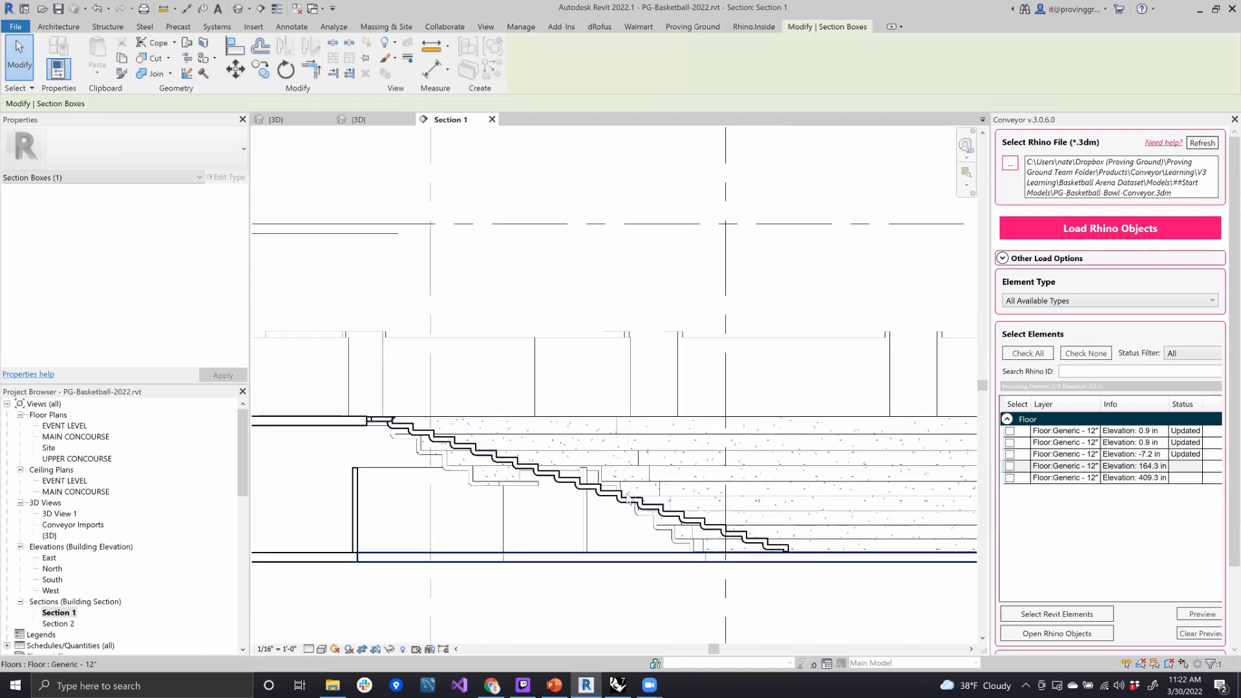
pyautogui.scroll(-4, 789, 495)
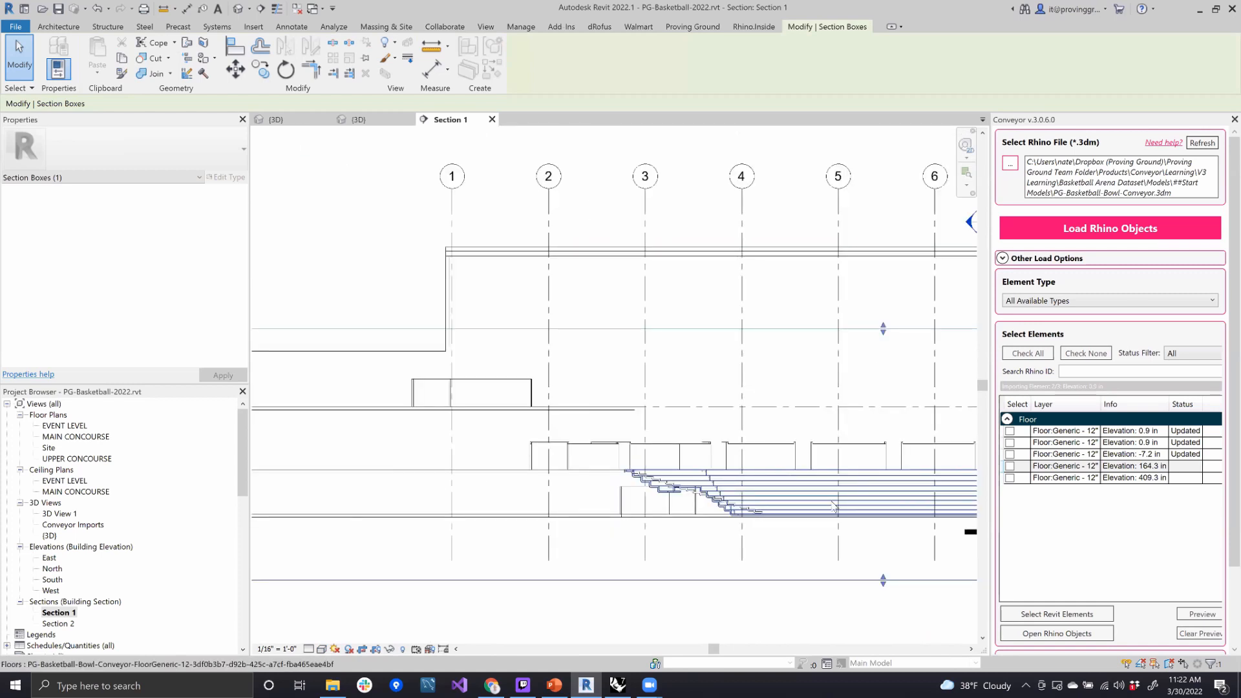
pyautogui.scroll(-4, 769, 469)
pyautogui.scroll(6, 898, 469)
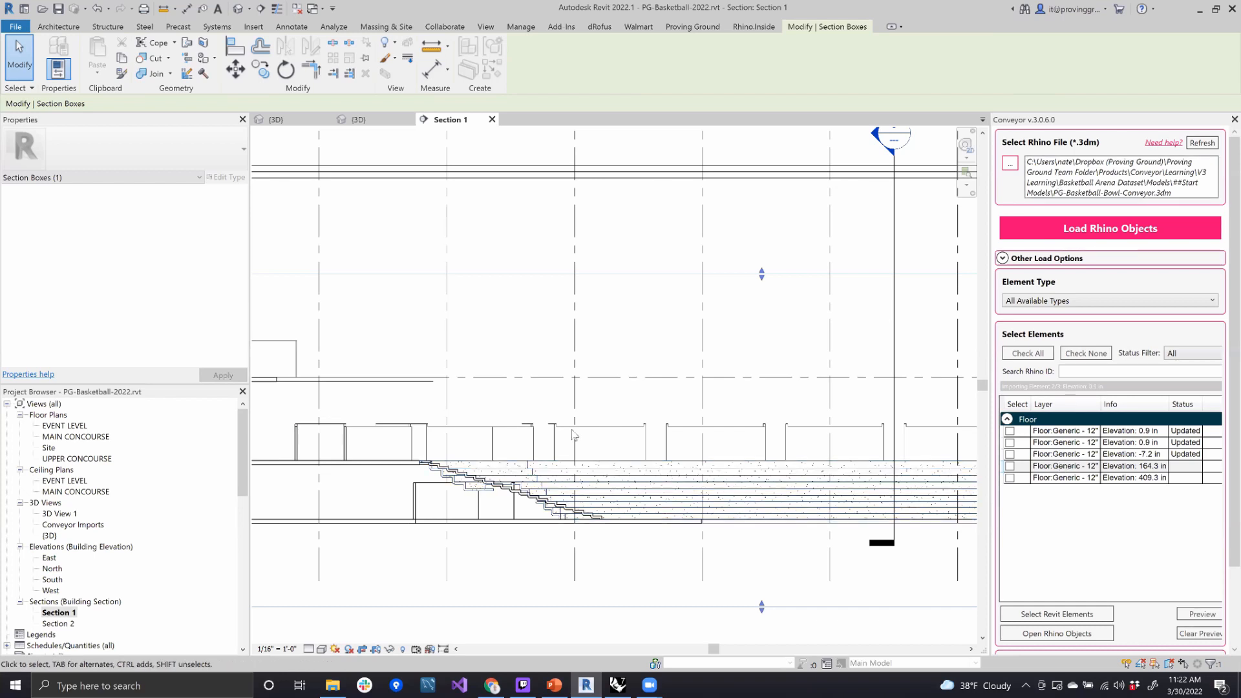
pyautogui.scroll(-3, 601, 402)
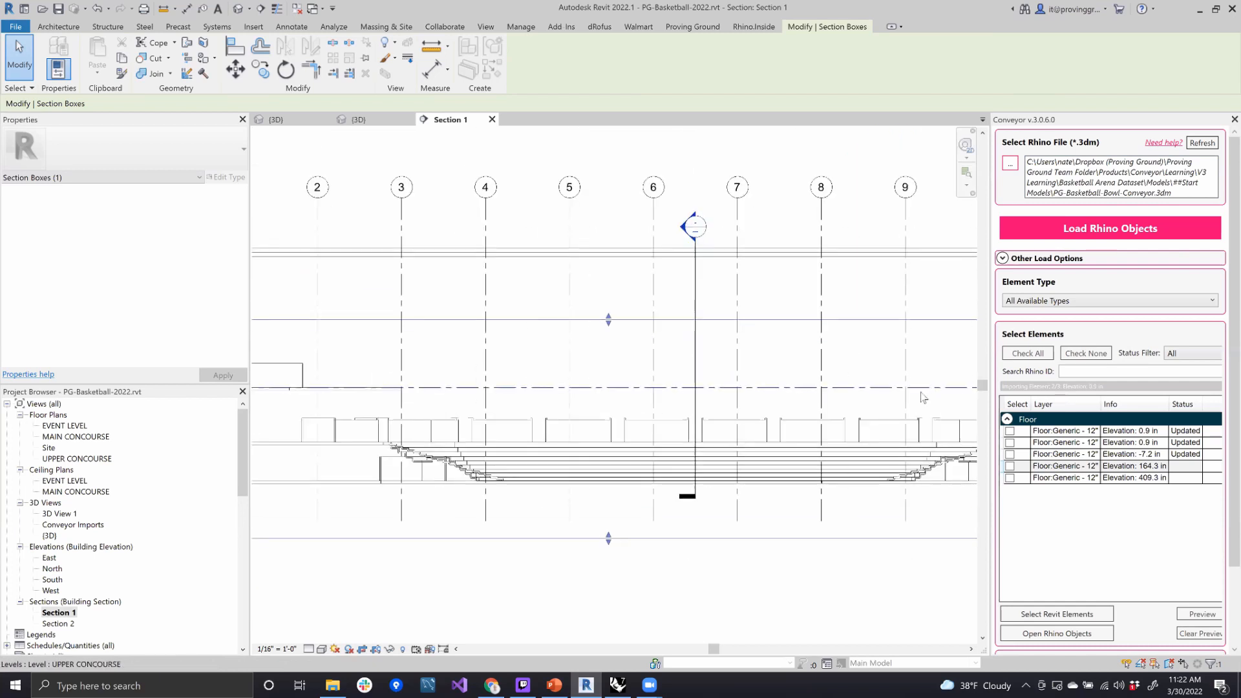
pyautogui.scroll(1, 467, 488)
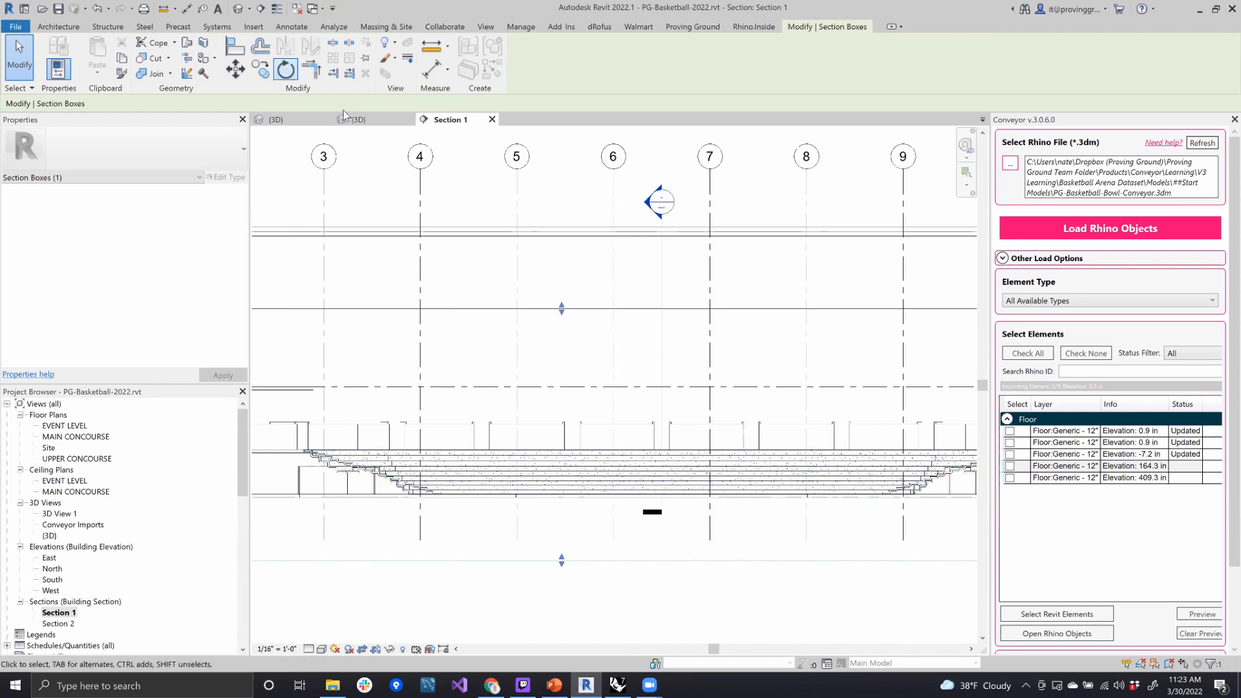
pyautogui.click(492, 120)
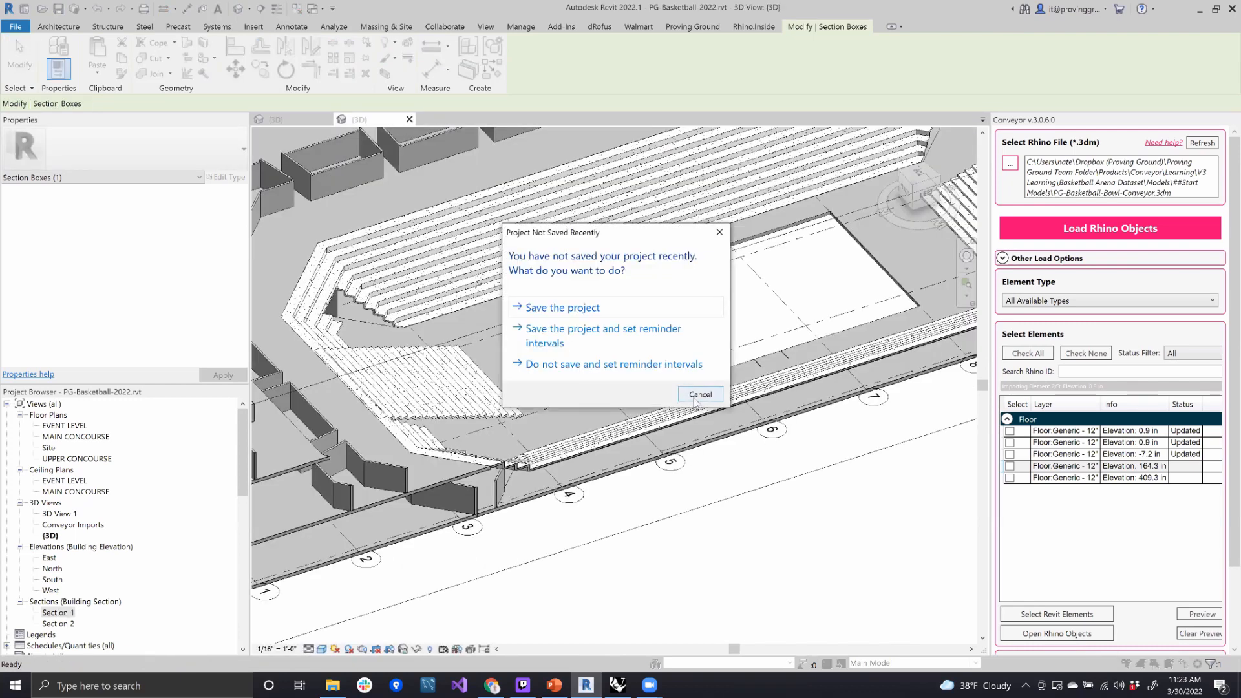
# - Dismiss the project save reminder without saving, zoom out to the whole seating bowl, and close the Conveyor importer
pyautogui.click(698, 395)
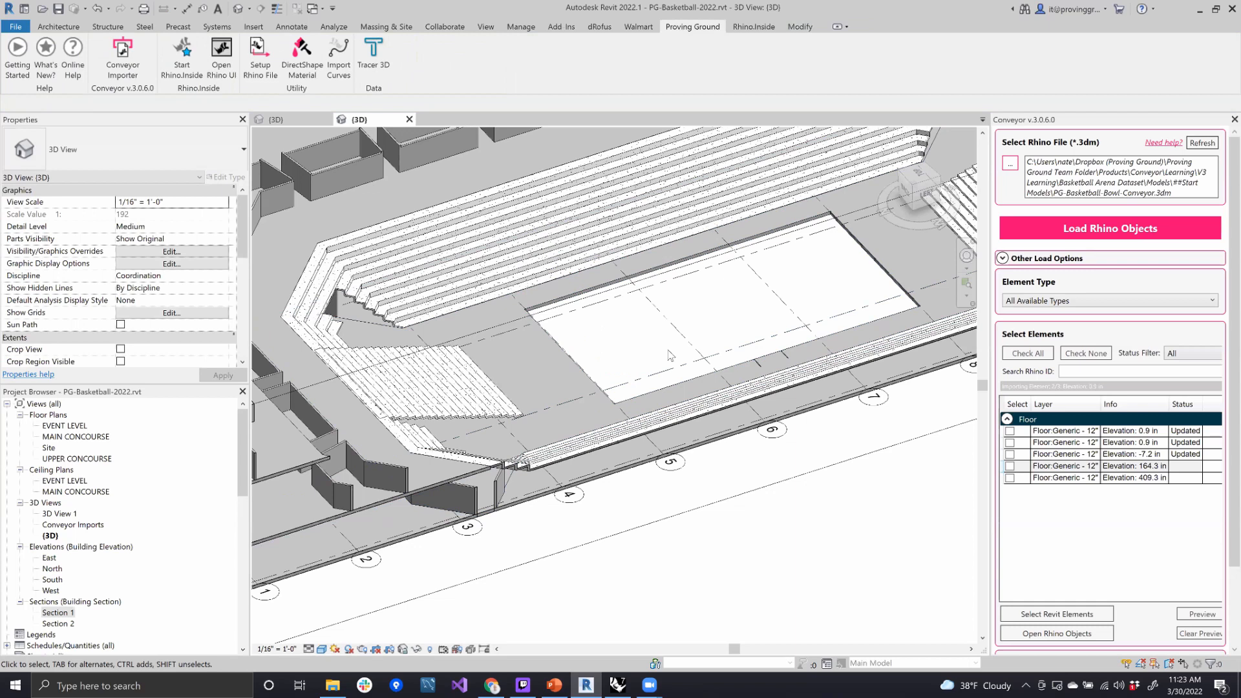
pyautogui.moveTo(703, 320)
pyautogui.keyDown('shift'); pyautogui.mouseDown(button='middle')
pyautogui.moveTo(736, 332)
pyautogui.moveTo(708, 335)
pyautogui.mouseUp(button='middle'); pyautogui.keyUp('shift')
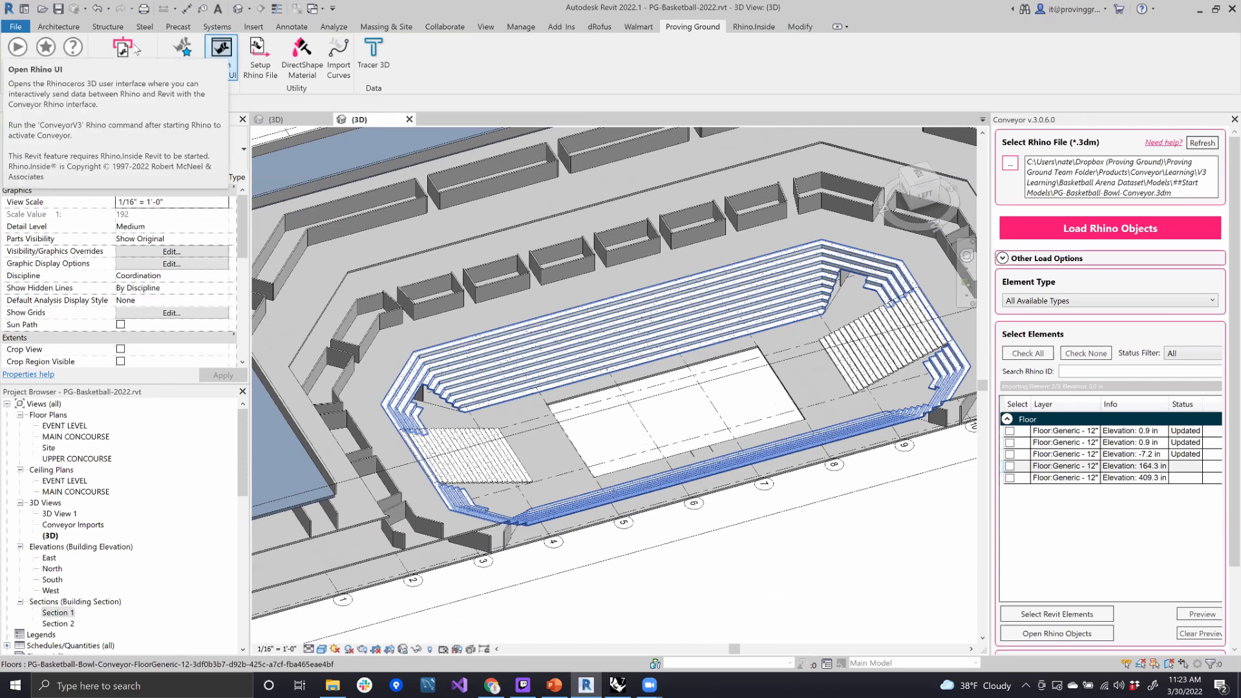
pyautogui.click(1233, 120)
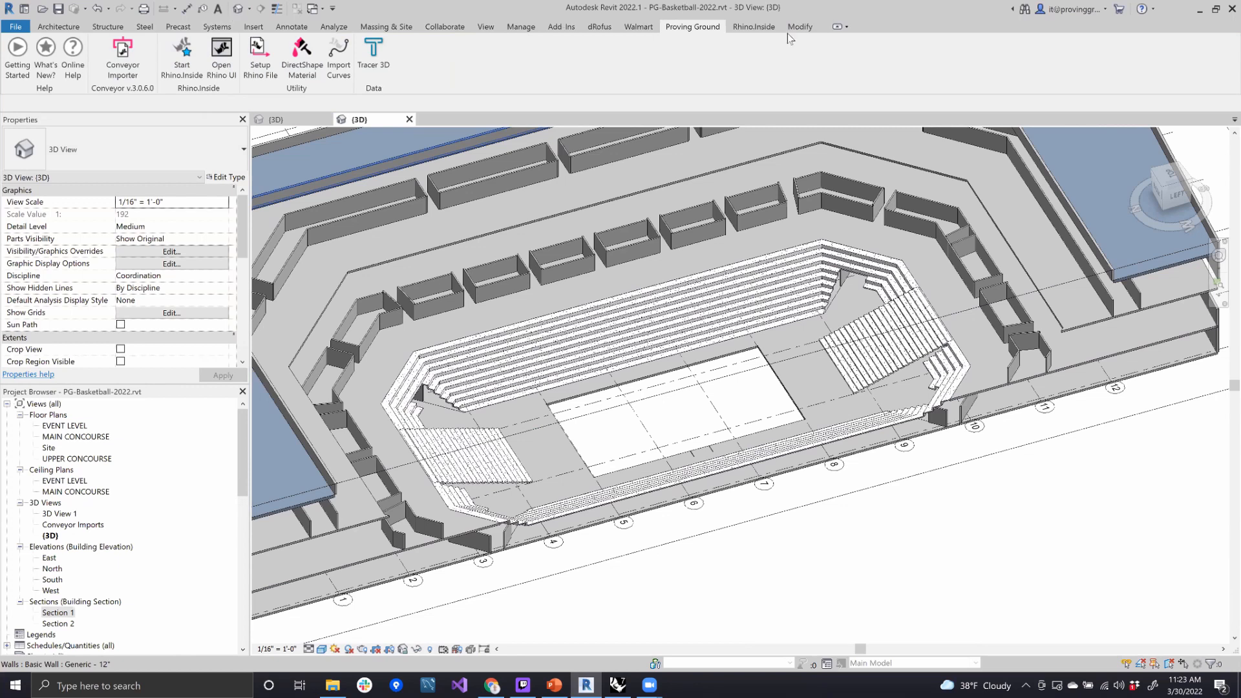
# - Start Rhino.Inside within the Revit session and bring up the Rhino 7 window over the 3D view
pyautogui.click(752, 27)
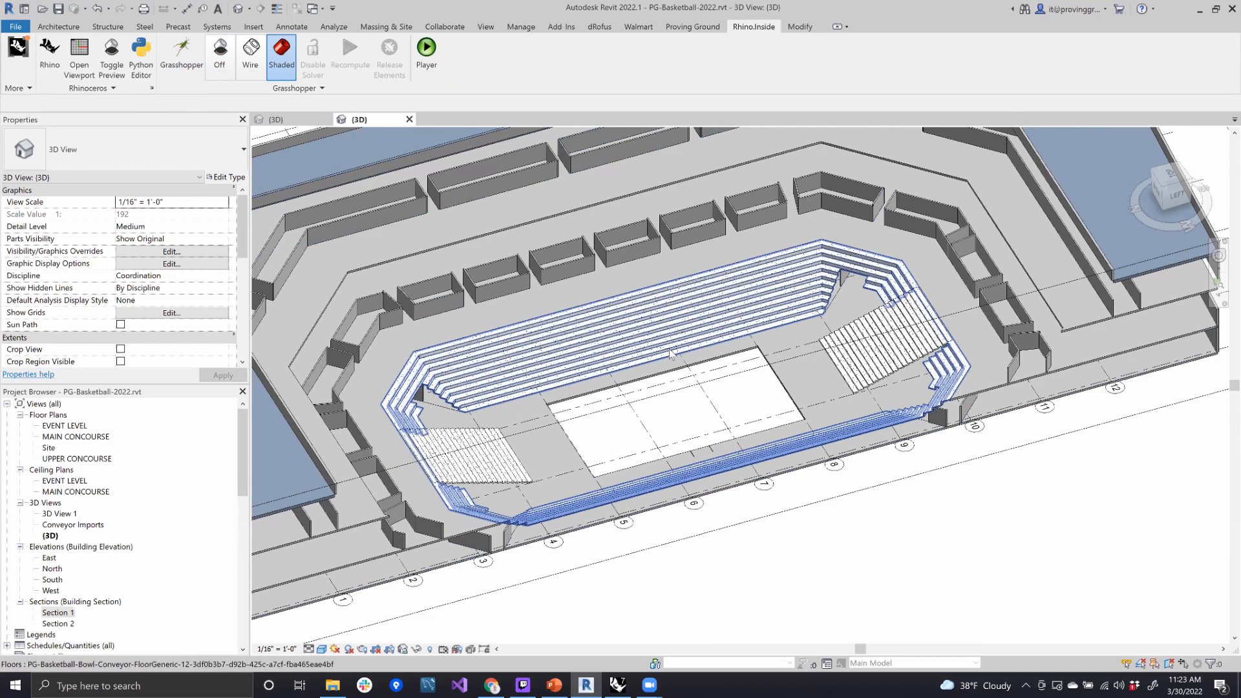
pyautogui.click(692, 27)
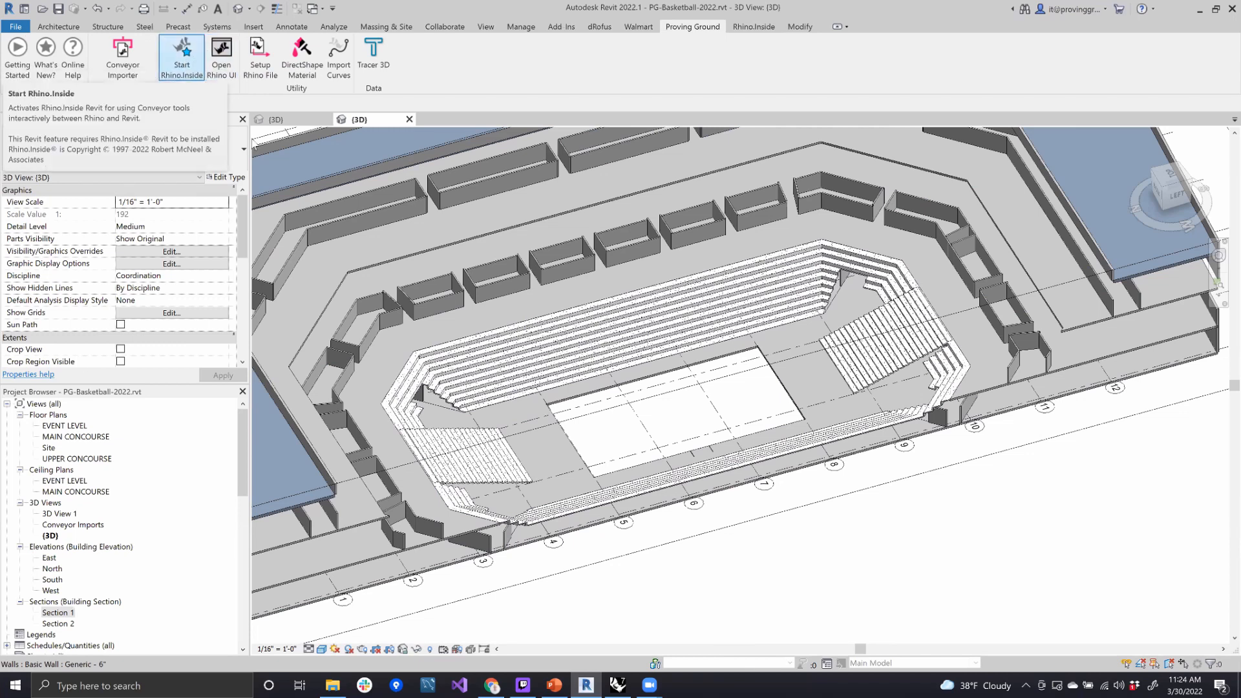
pyautogui.click(194, 50)
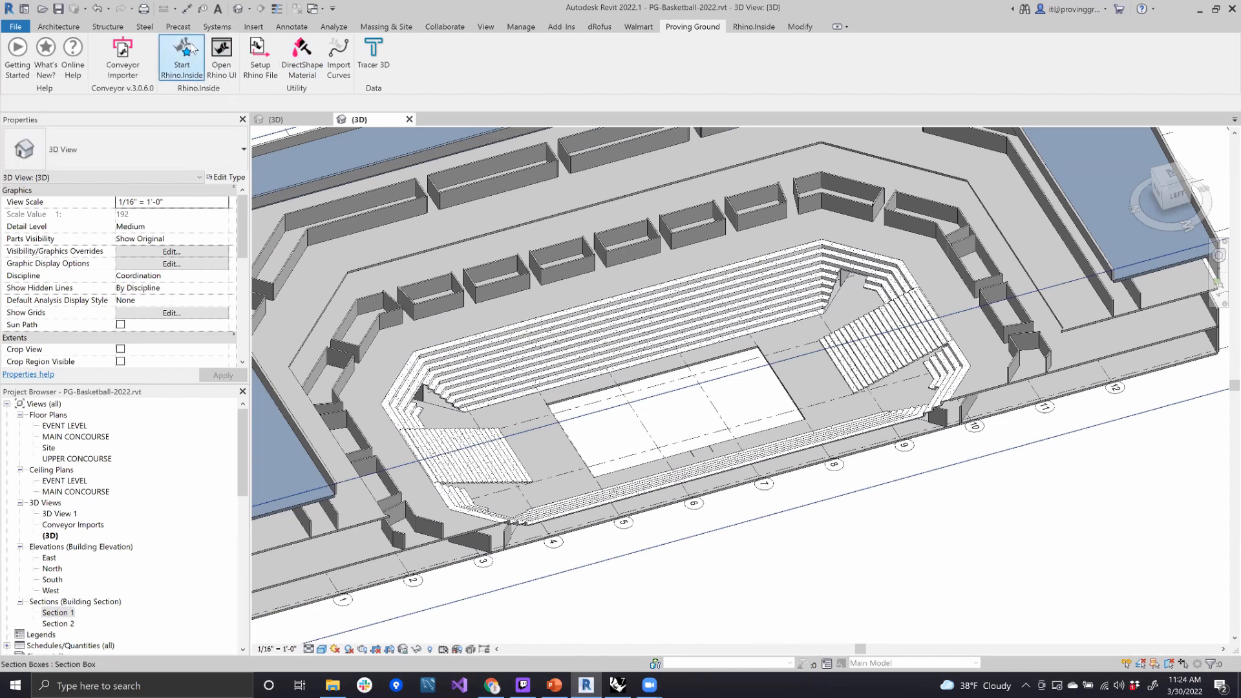
pyautogui.click(229, 55)
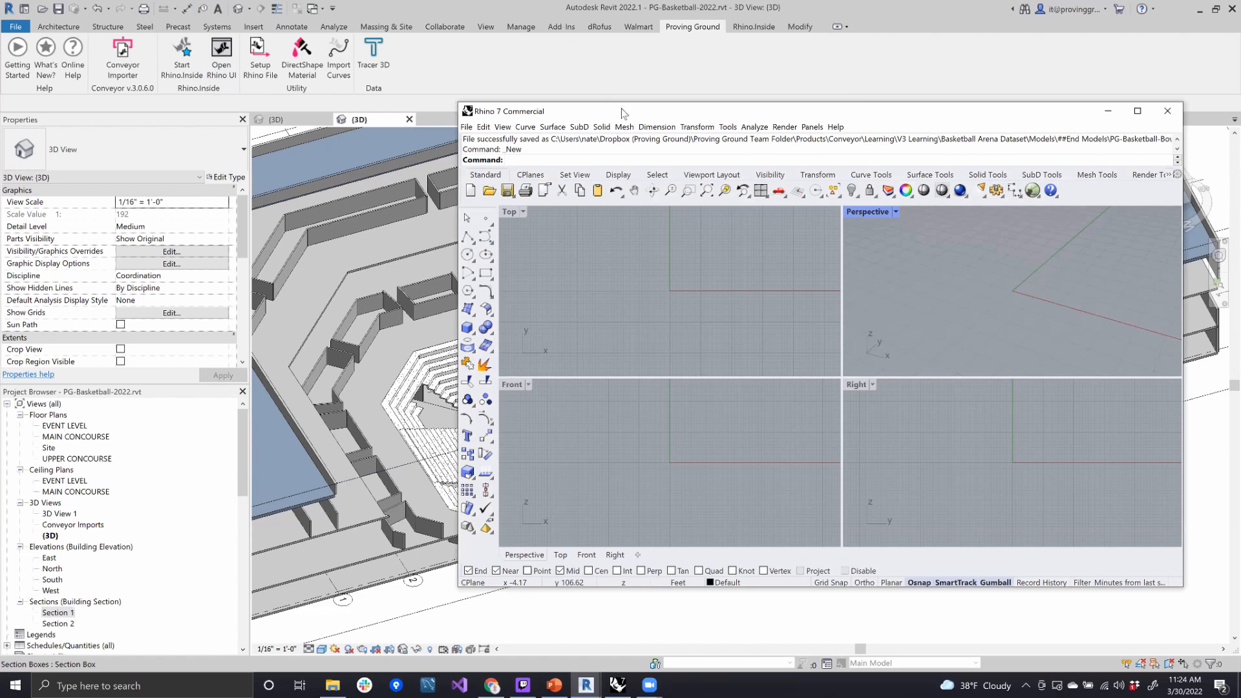
pyautogui.moveTo(622, 113); pyautogui.dragTo(632, 107)
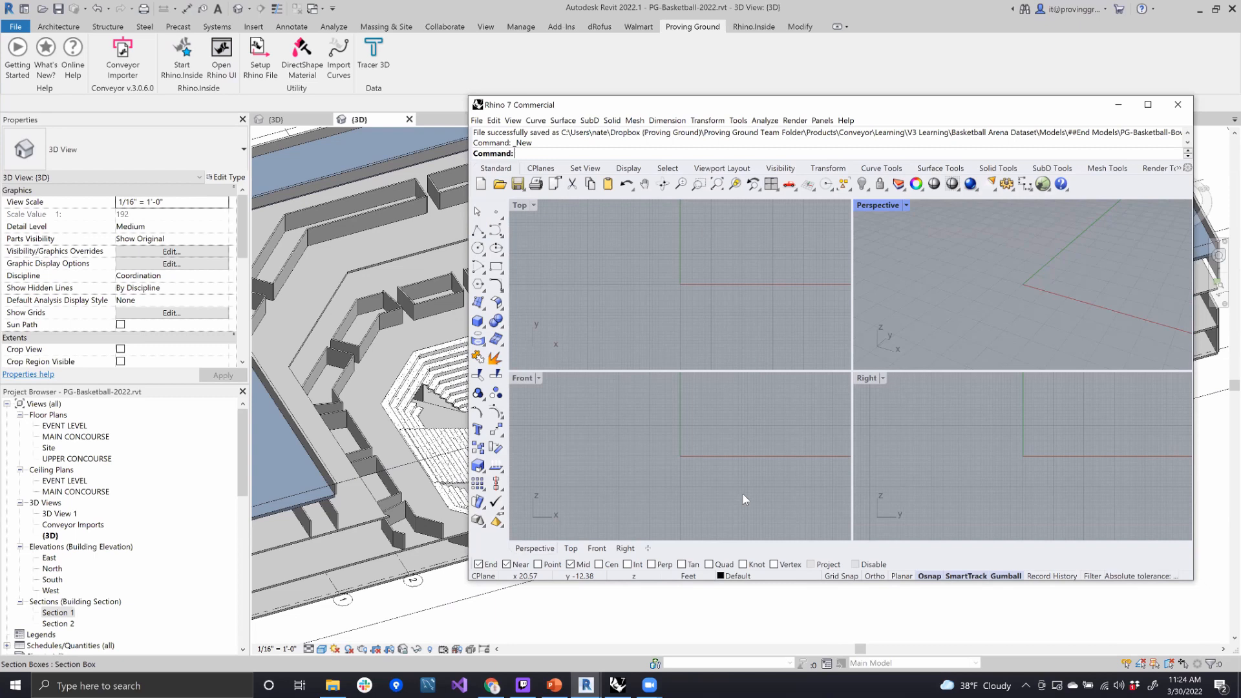
# - Open PG-Basketball-Bowl.3dm from the Models > ##Start Models folder in Rhino and keep the model units in inches
pyautogui.click(477, 121)
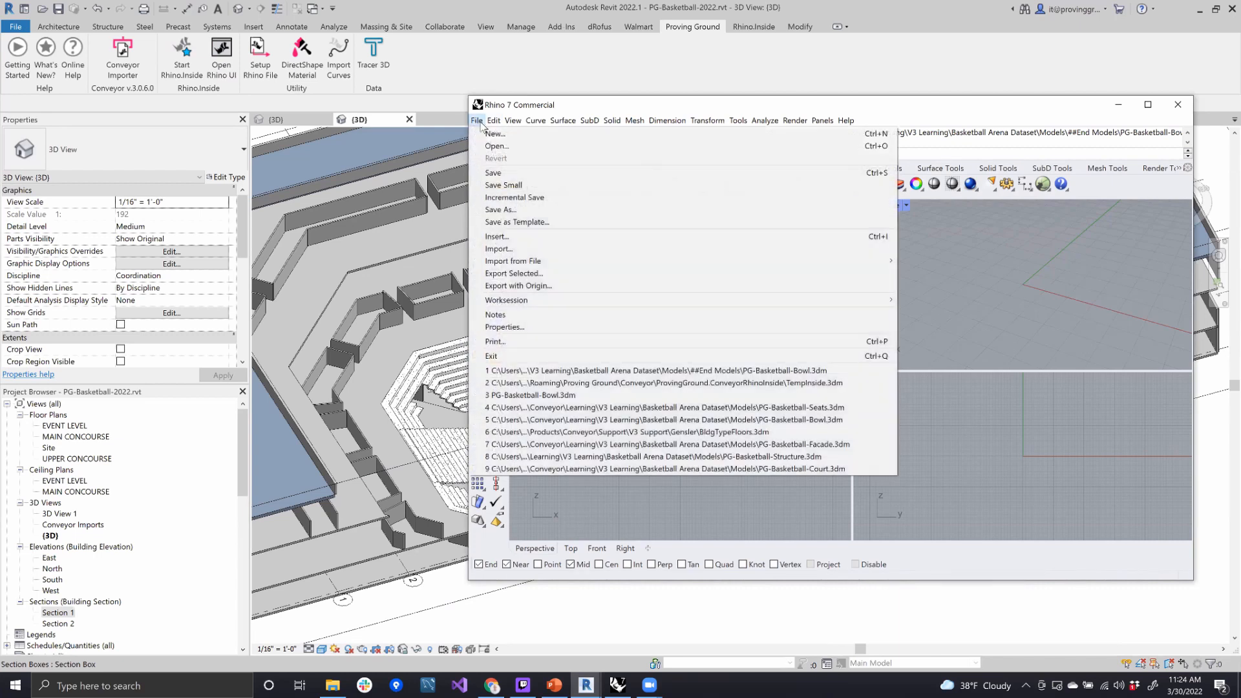
pyautogui.click(496, 148)
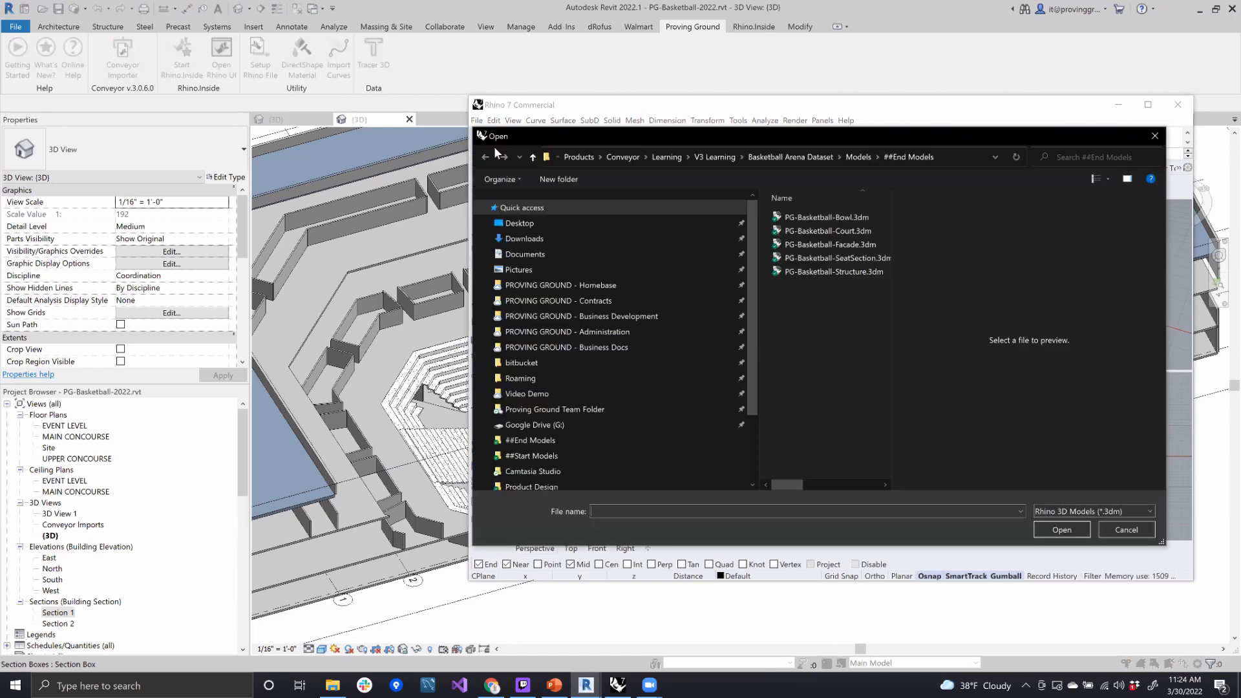
pyautogui.click(859, 157)
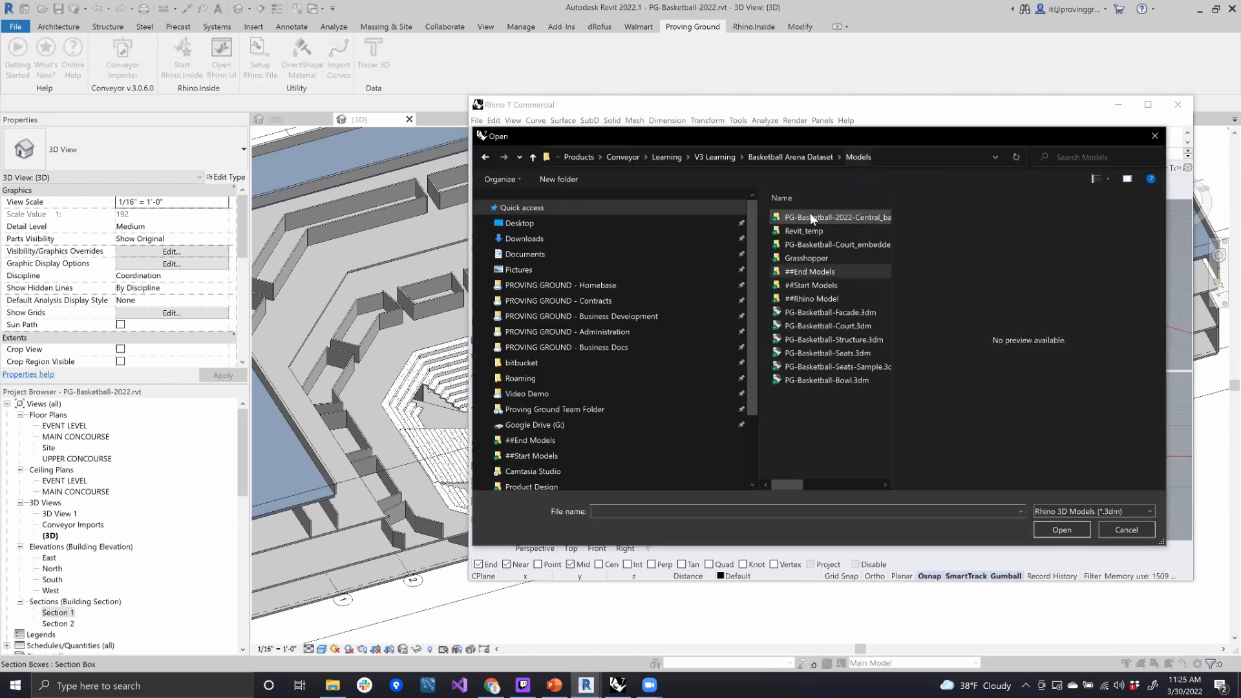
pyautogui.click(825, 288)
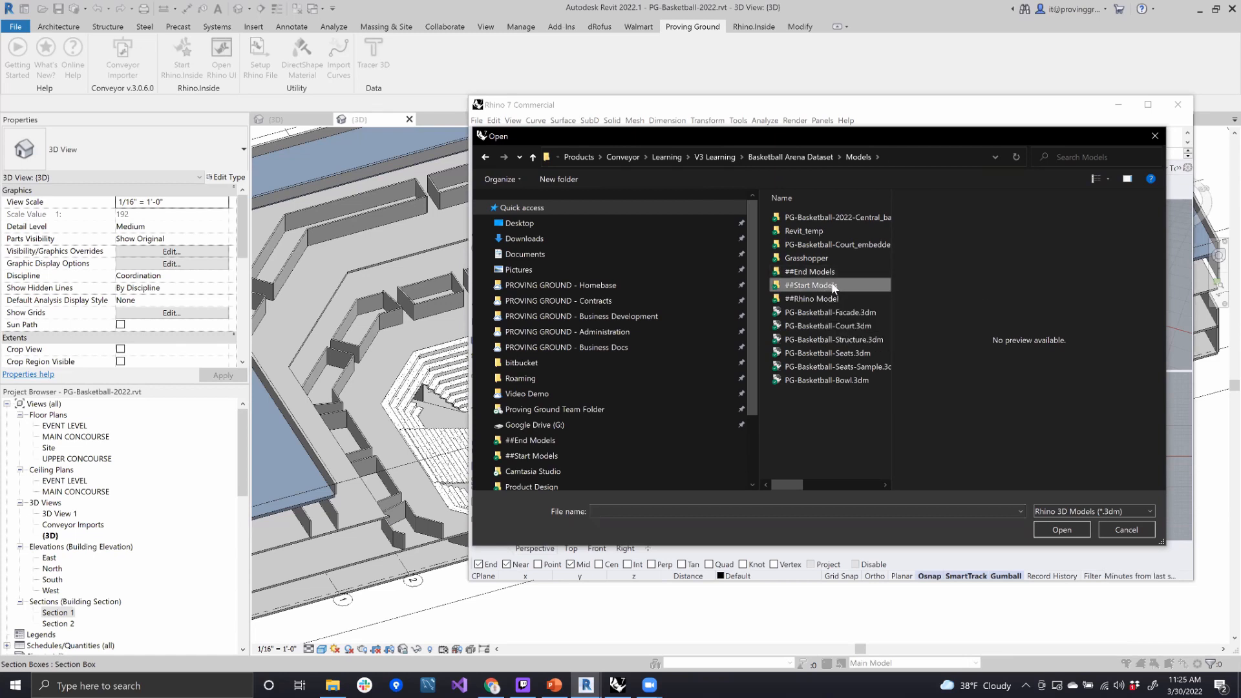
pyautogui.doubleClick(833, 289)
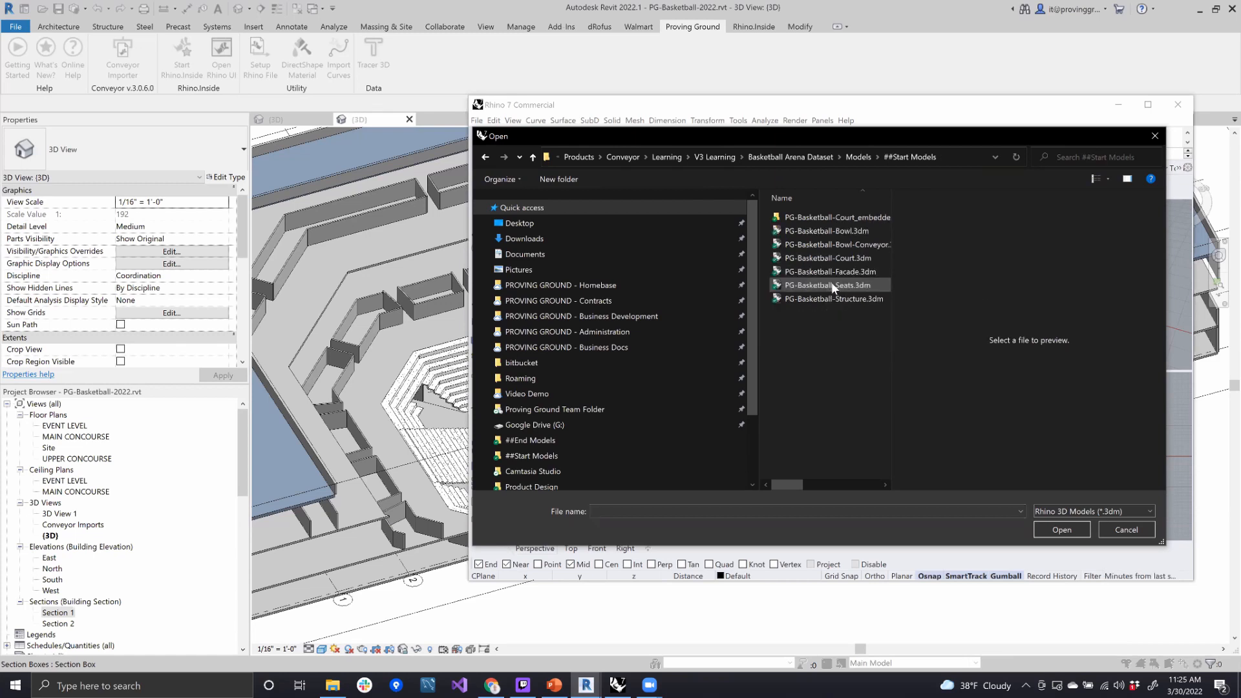
pyautogui.click(840, 231)
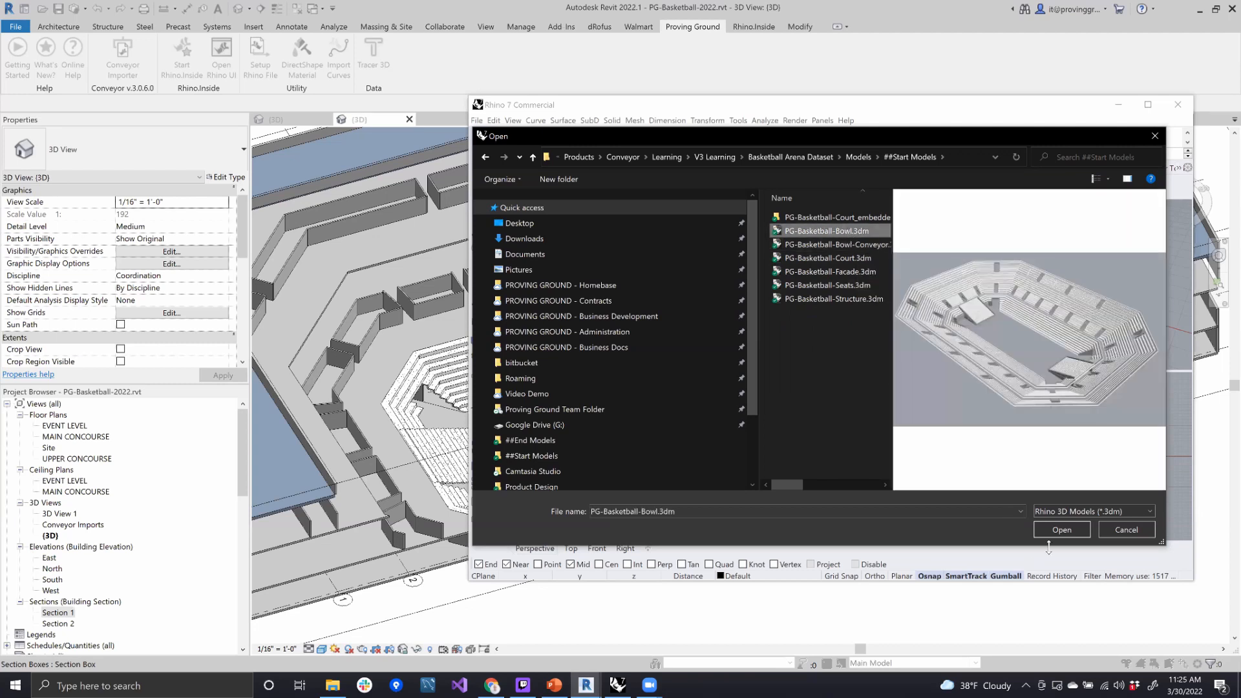
pyautogui.click(1068, 531)
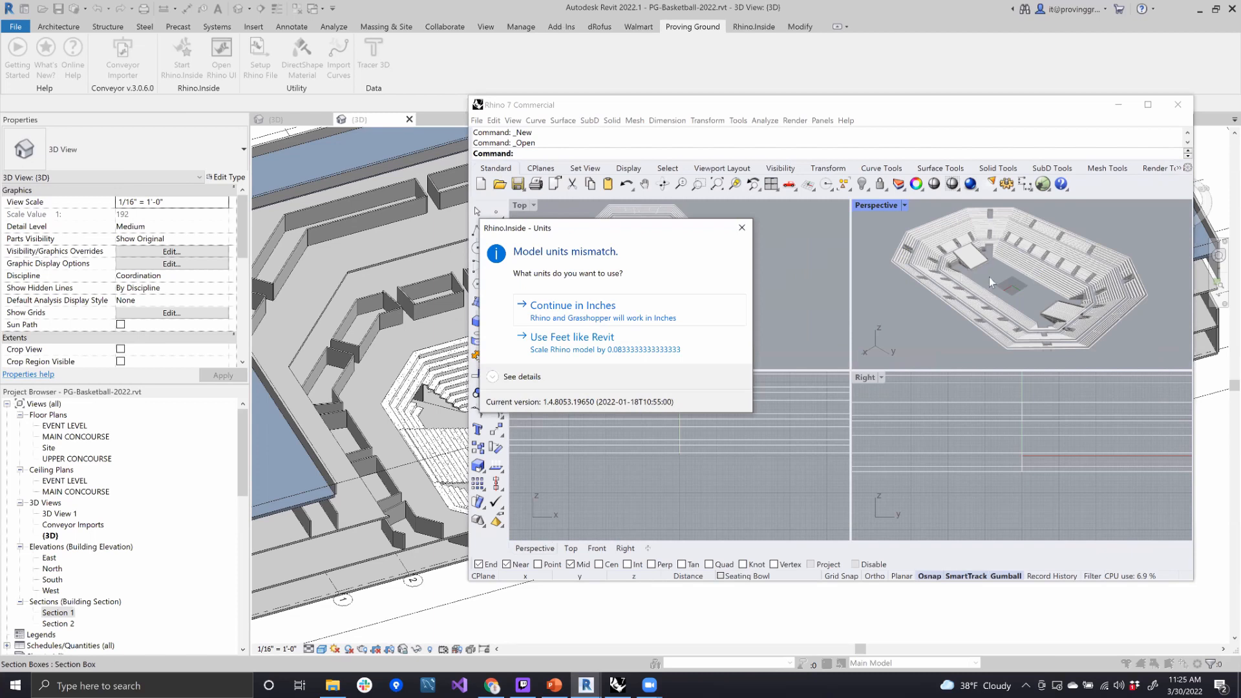
pyautogui.click(584, 316)
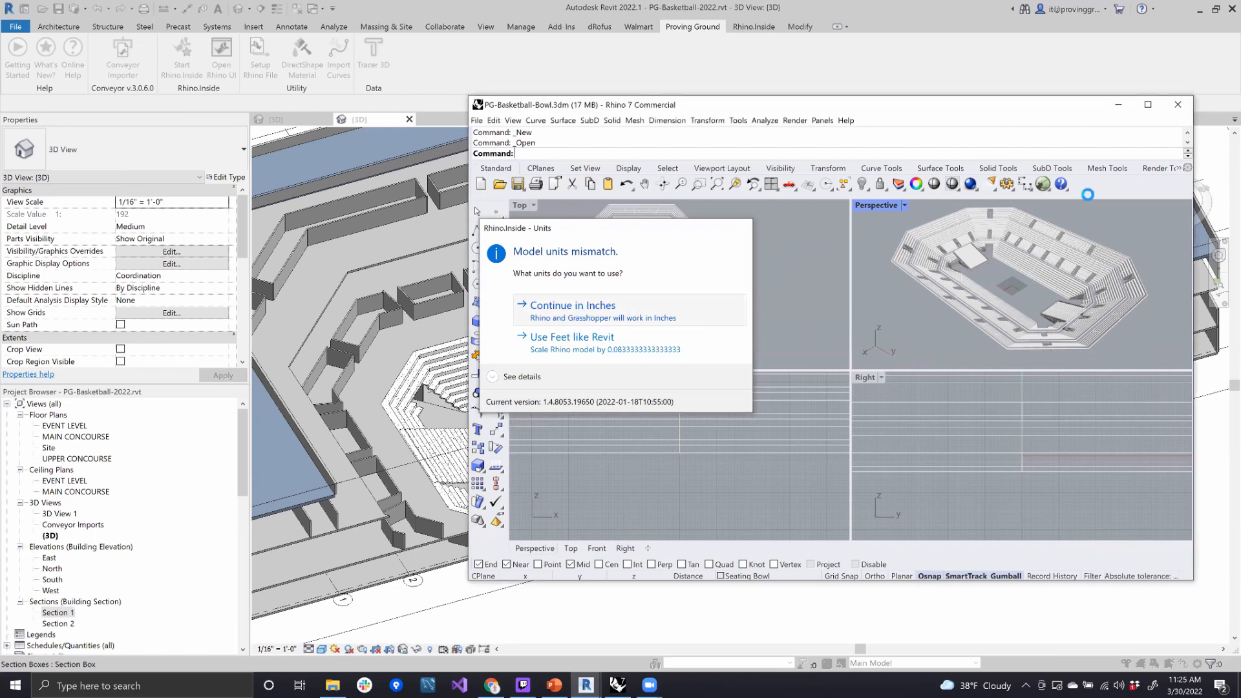
# - Maximize the Perspective viewport and examine the arena's seating tiers and vomitory walls, selecting one of the wall solids
pyautogui.doubleClick(877, 206)
pyautogui.moveTo(923, 359); pyautogui.dragTo(727, 343, button='right')
pyautogui.scroll(5, 727, 342)
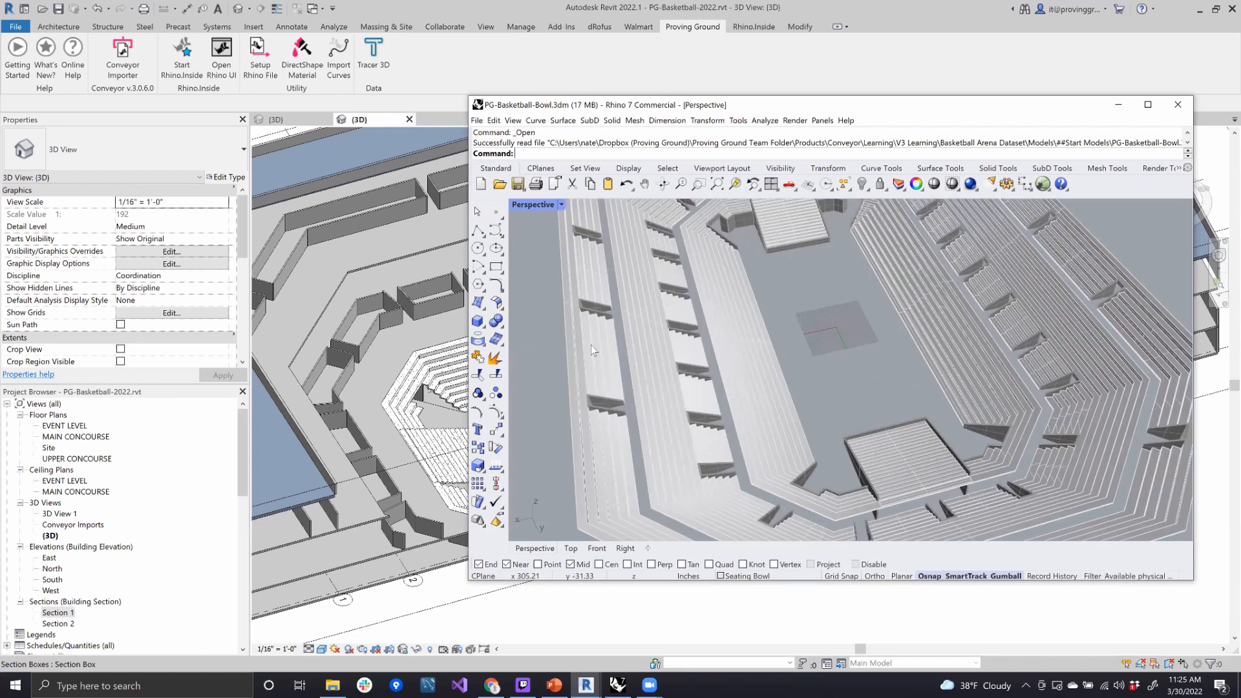
pyautogui.scroll(2, 701, 386)
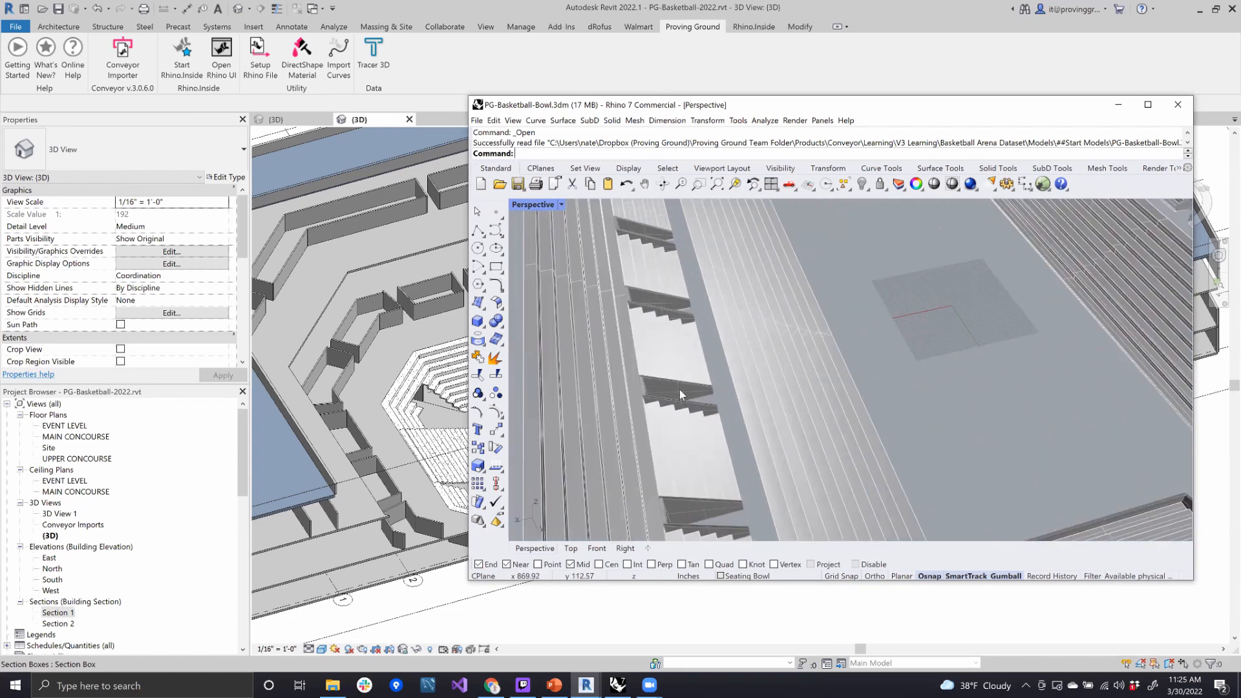
pyautogui.click(680, 390)
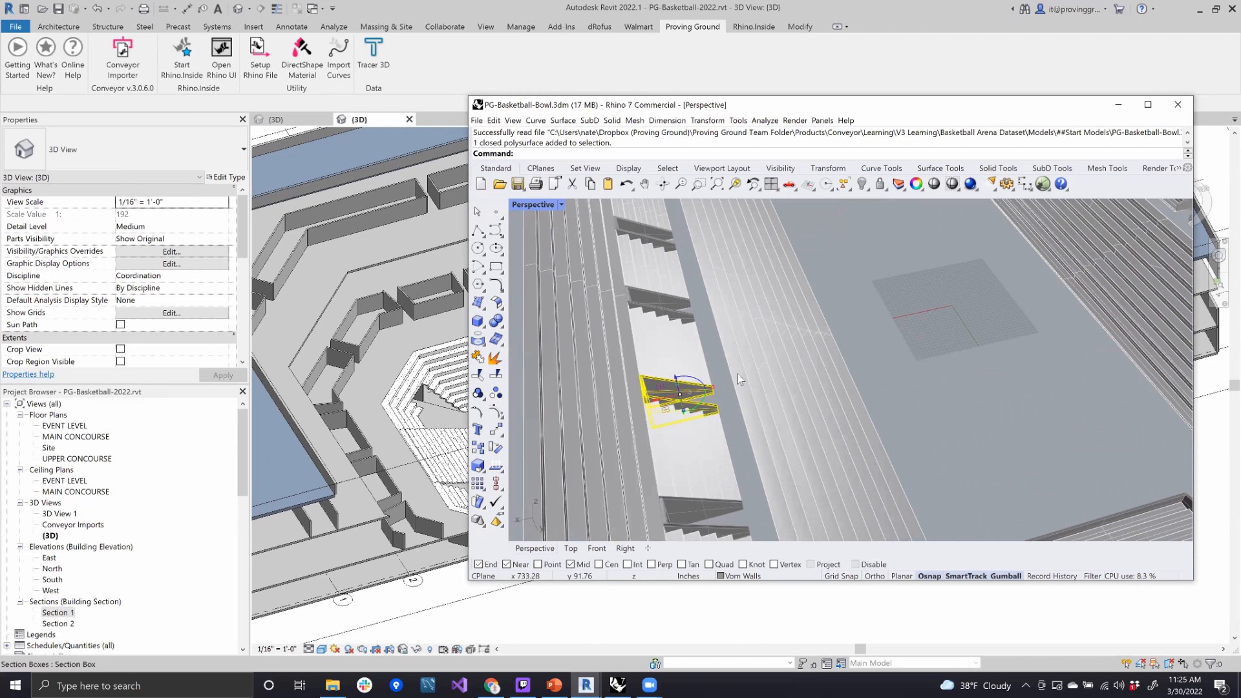
pyautogui.scroll(-3, 911, 199)
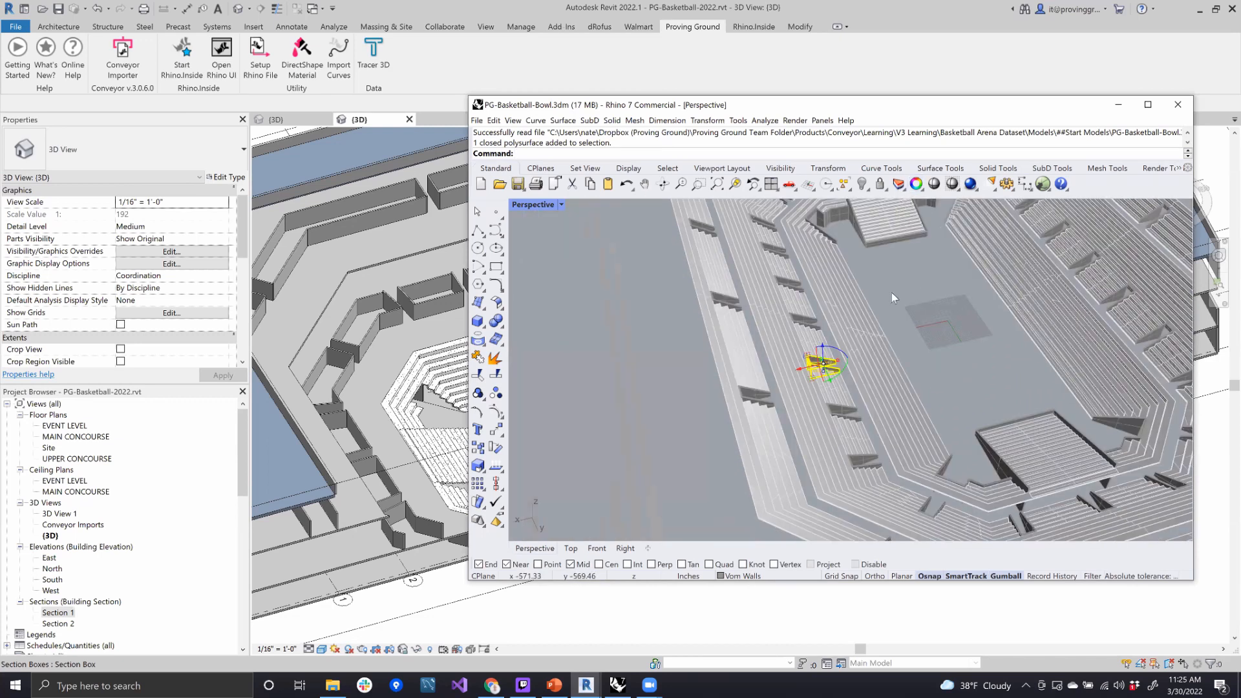
pyautogui.scroll(-3, 980, 272)
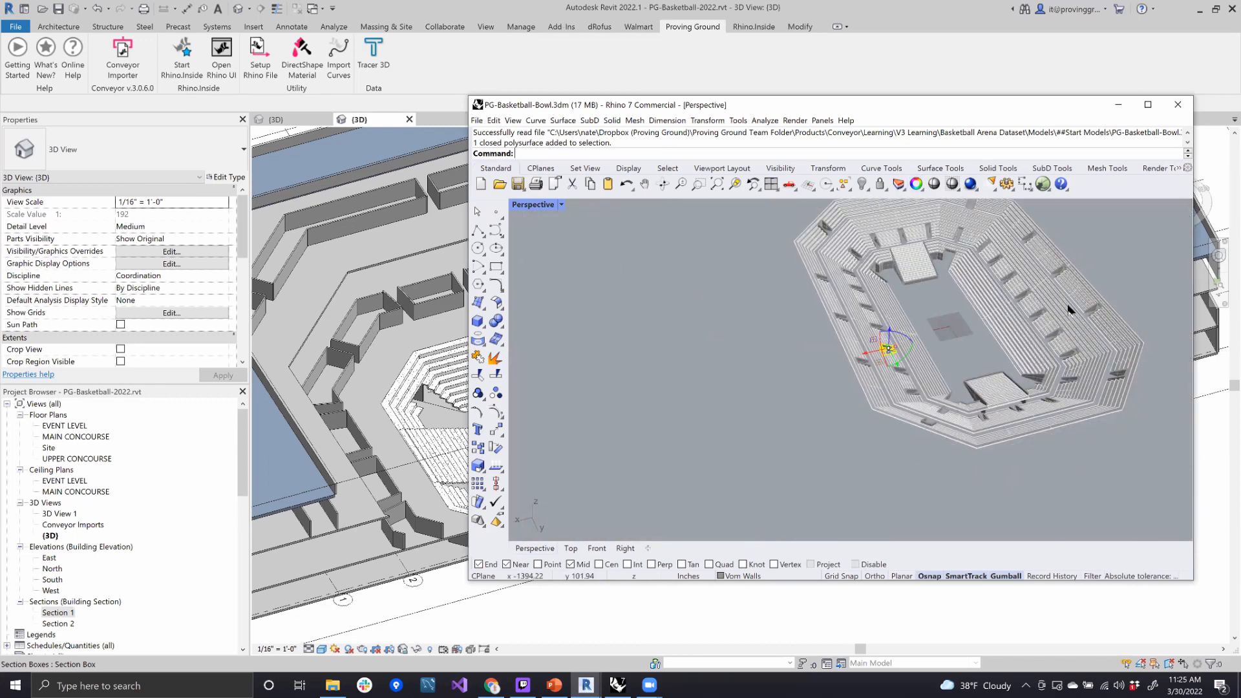
pyautogui.scroll(4, 893, 371)
pyautogui.moveTo(894, 386); pyautogui.dragTo(871, 319, button='right')
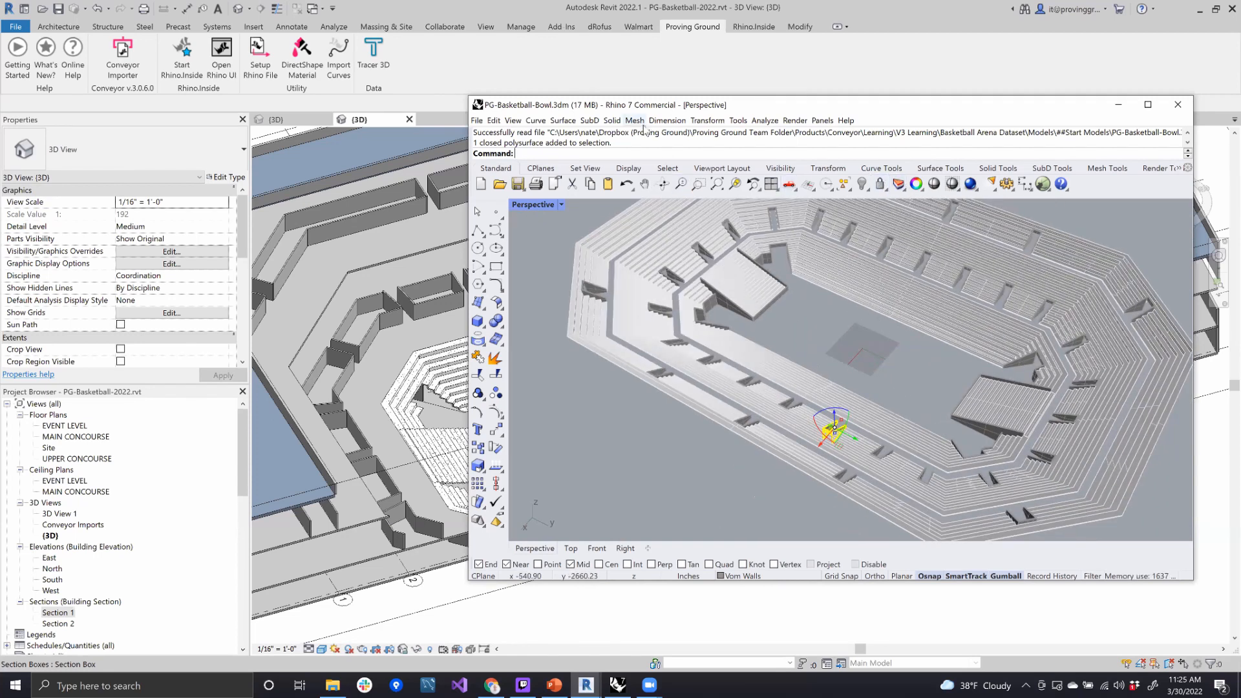
# - Run the ConveyorV3 command with Imperial Revit units and collapse the Rhino + Revit Direct settings
pyautogui.write('ConveyorV3')
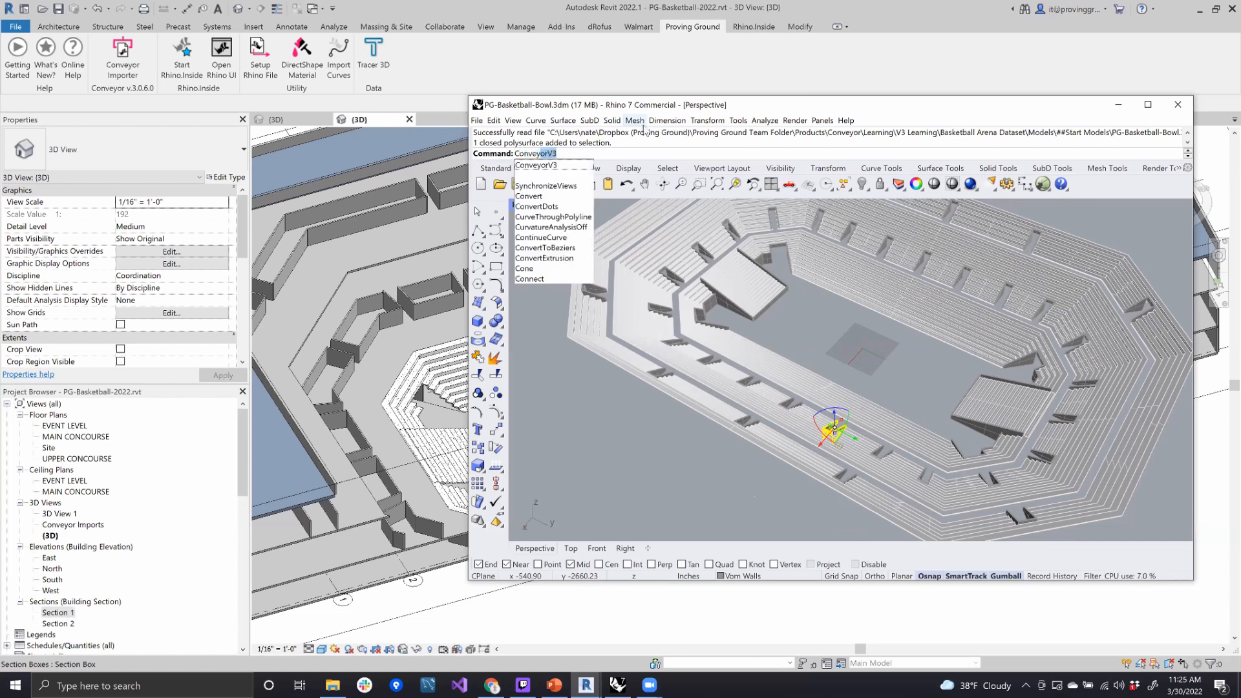
pyautogui.press('Return')
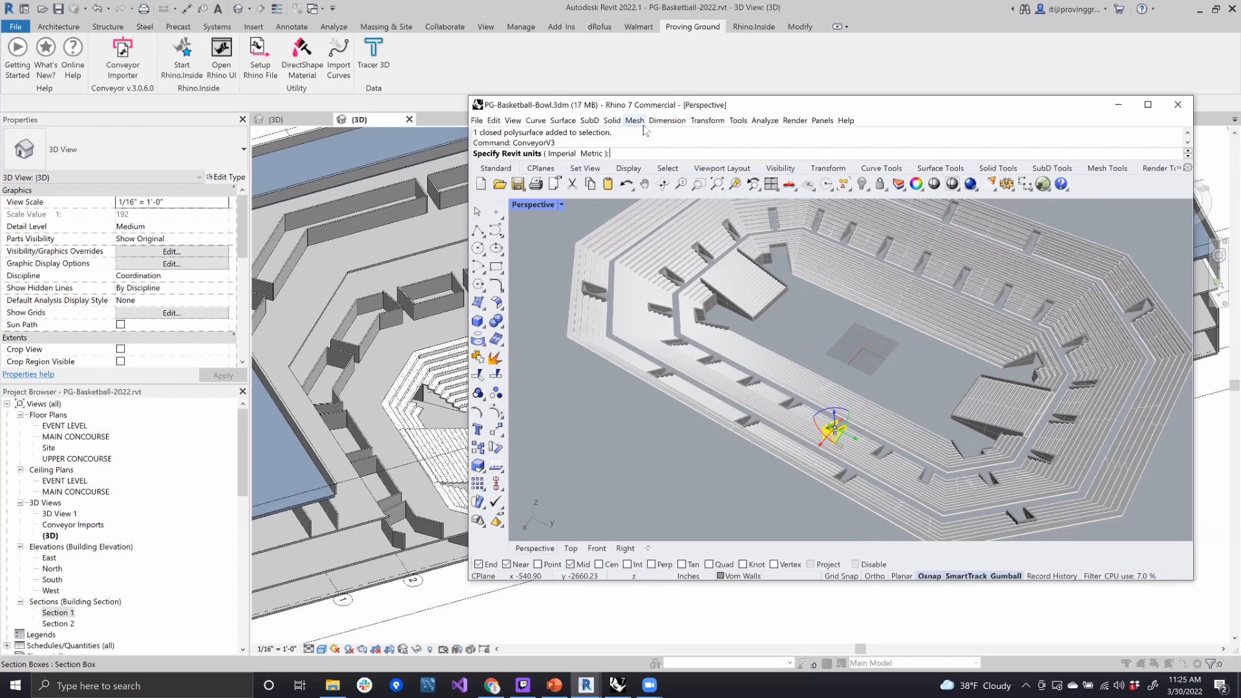
pyautogui.write('i')
pyautogui.press('Return')
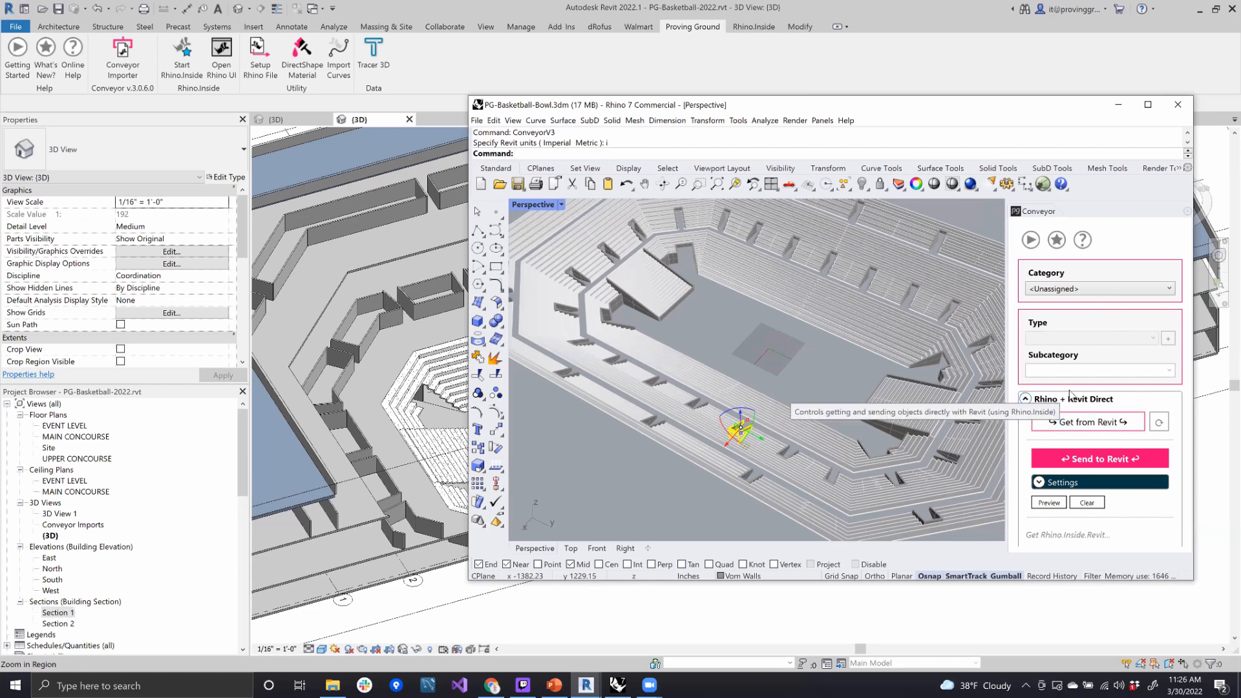
pyautogui.click(1025, 399)
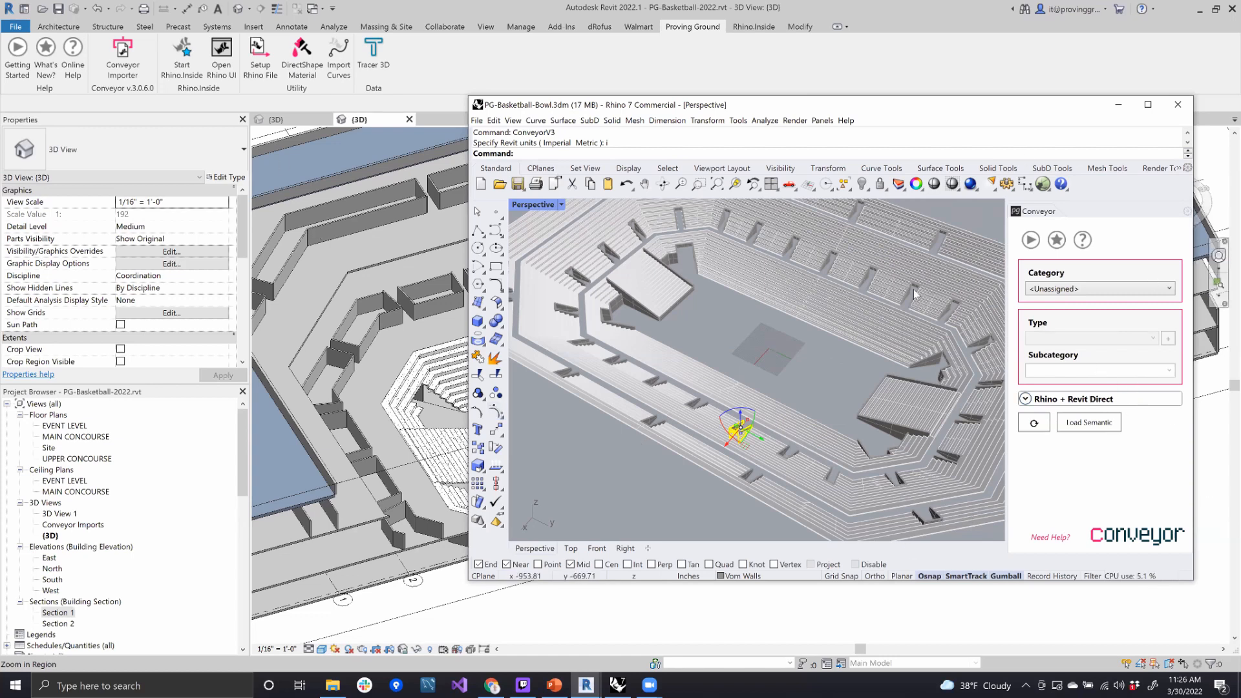
# - Select the middle seating tier solid in place of the vomitory wall and check the model's layers and the tier's object and material properties
pyautogui.click(820, 357)
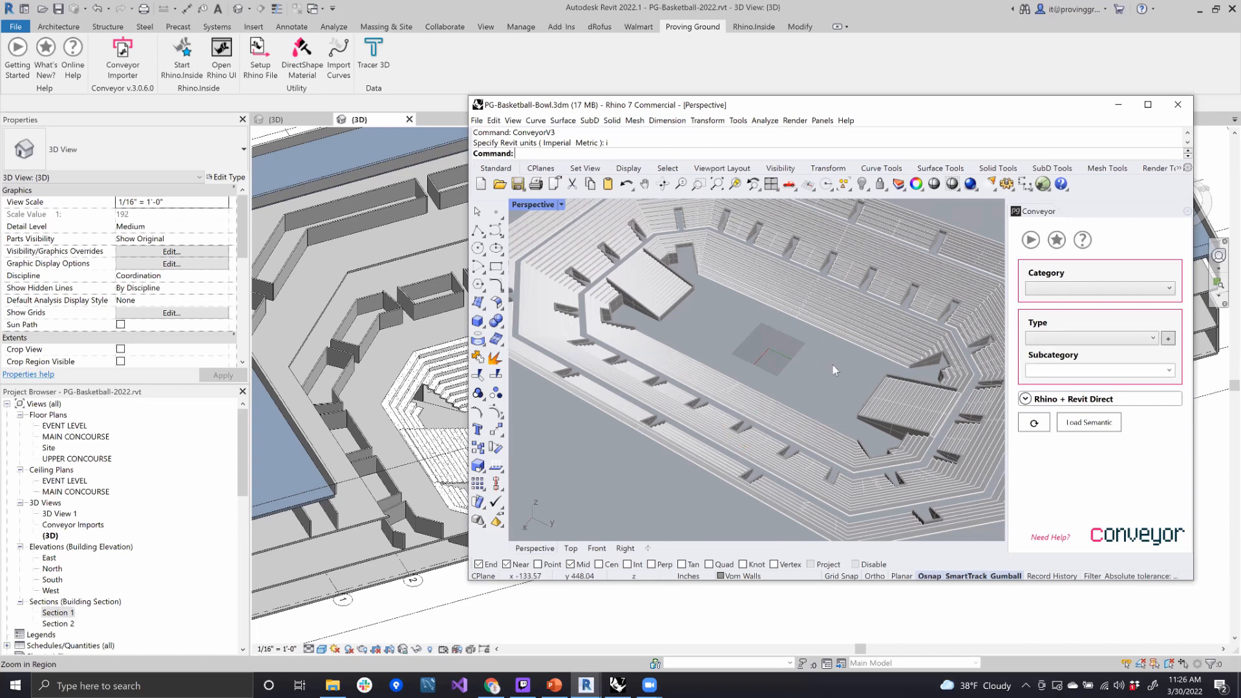
pyautogui.click(858, 257)
pyautogui.click(898, 185)
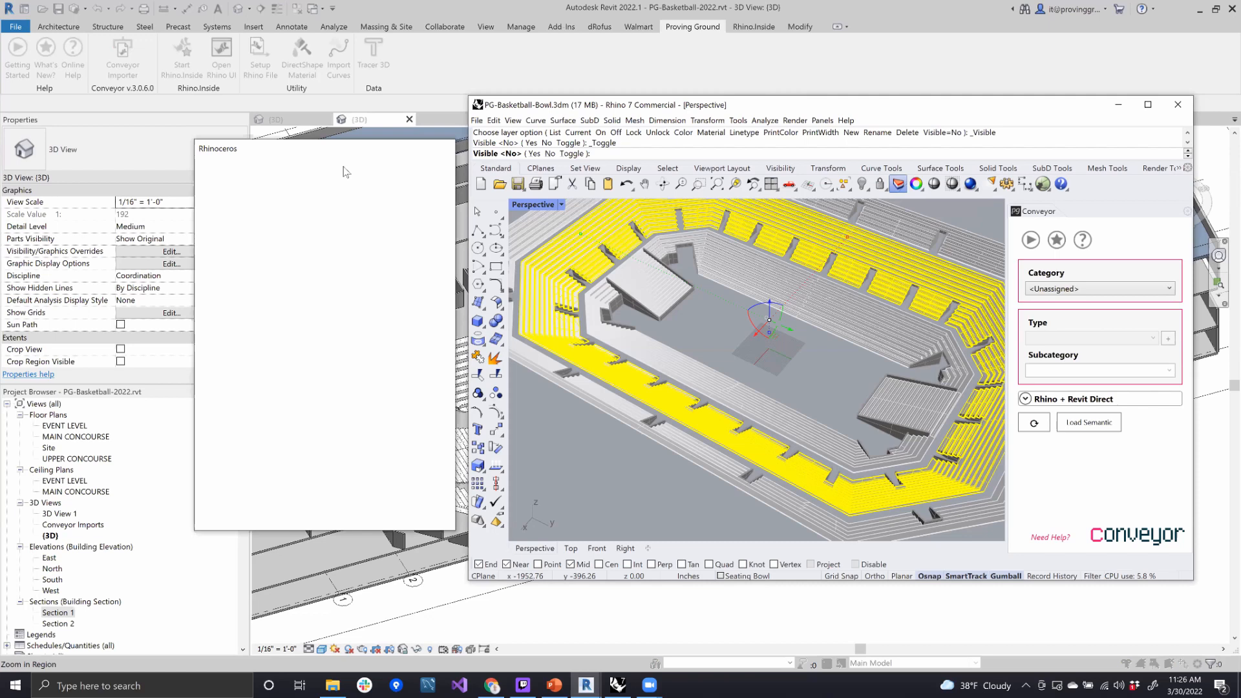
pyautogui.click(203, 237)
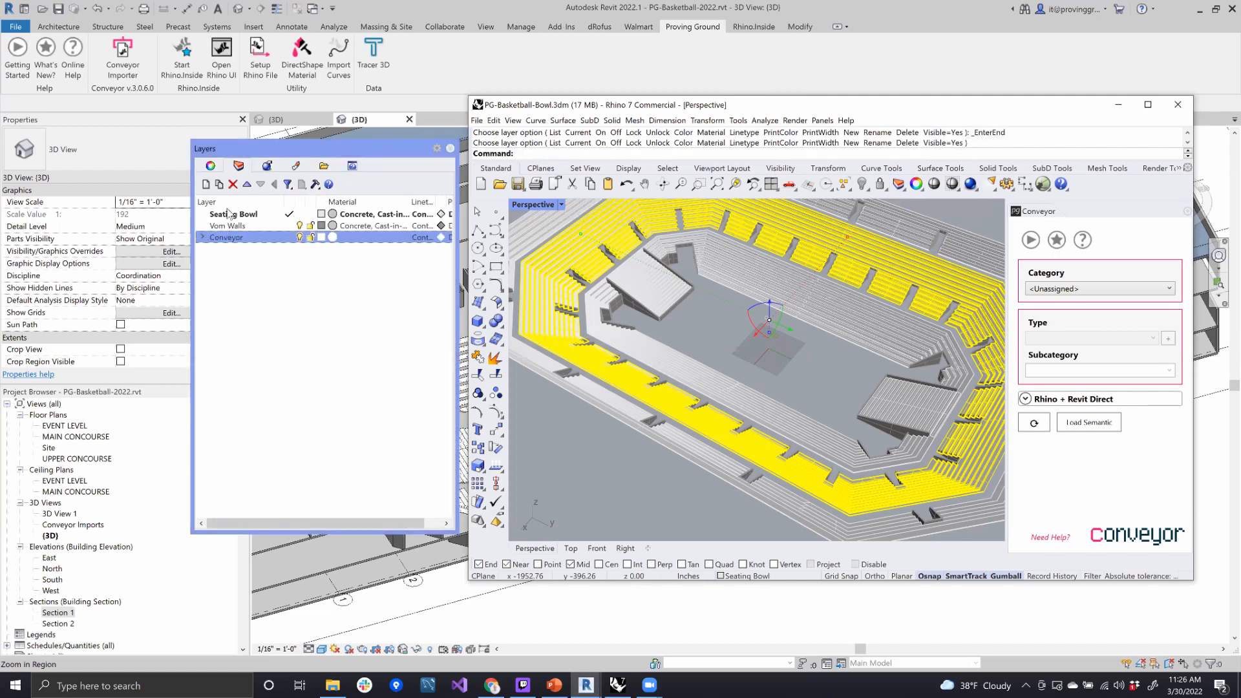
pyautogui.click(245, 218)
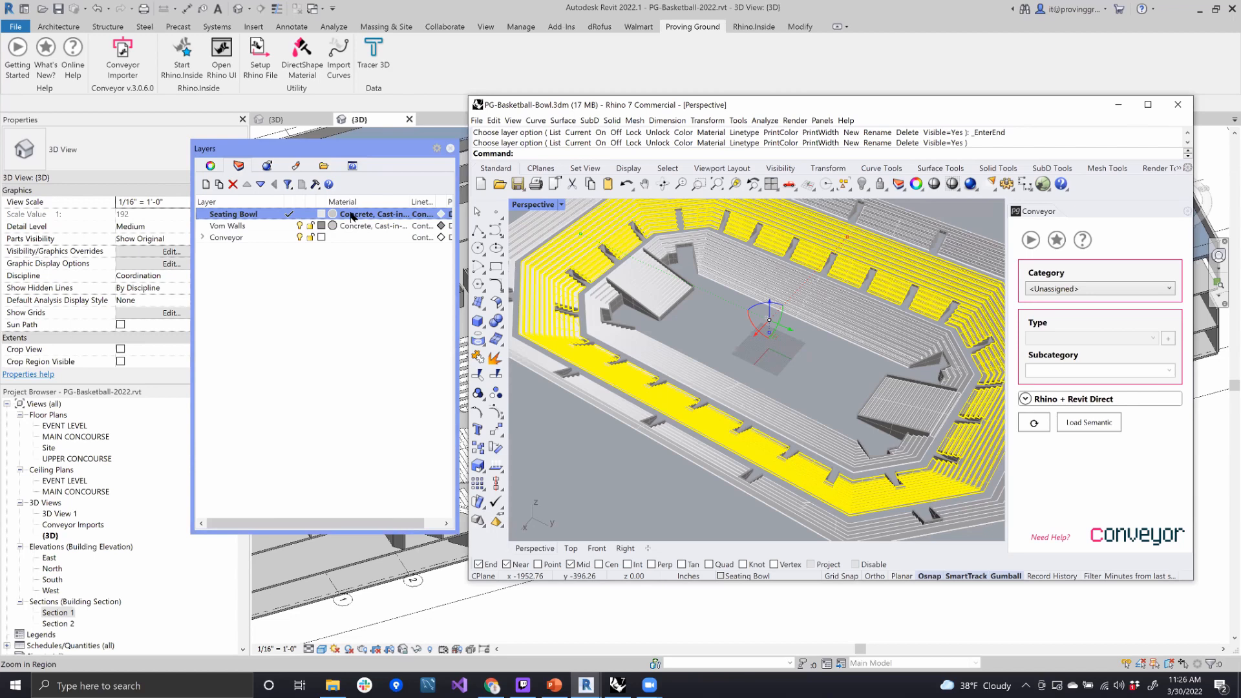
pyautogui.click(239, 167)
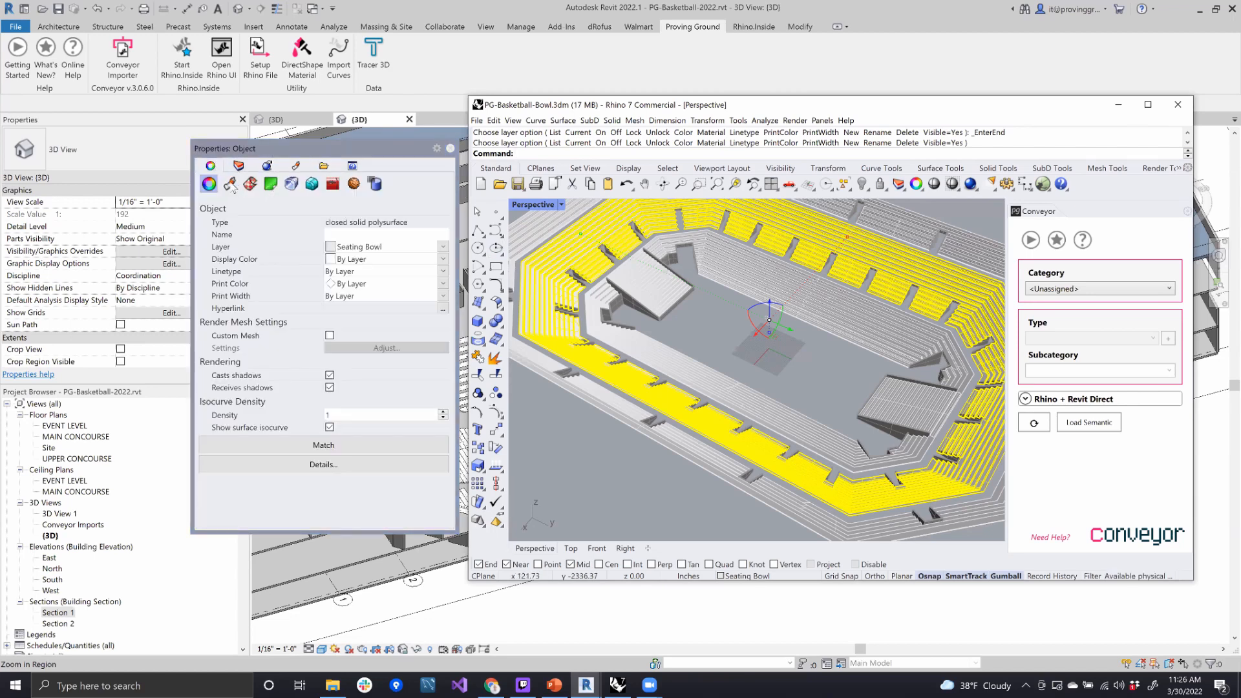
pyautogui.click(230, 184)
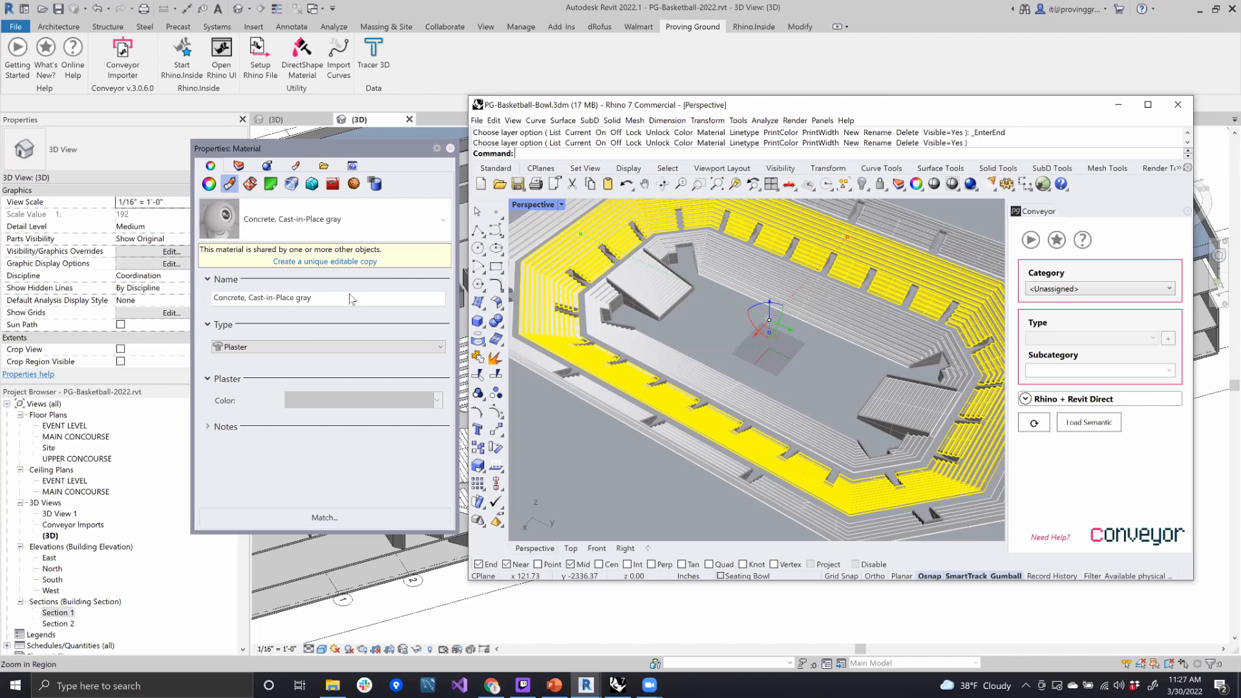
pyautogui.click(450, 149)
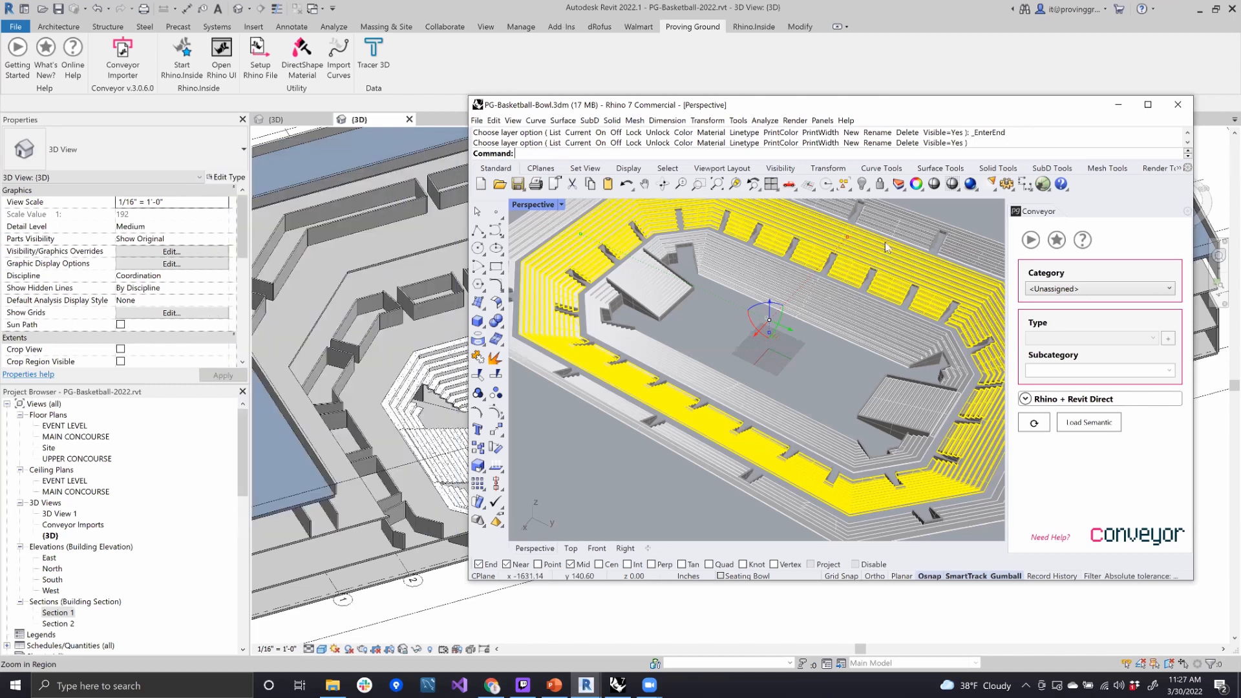
# - Examine the stepped rows and vomitory openings of the selected middle seating tier up close
pyautogui.scroll(2, 892, 254)
pyautogui.keyDown('shift'); pyautogui.moveTo(804, 434); pyautogui.dragTo(764, 465, button='right'); pyautogui.keyUp('shift')
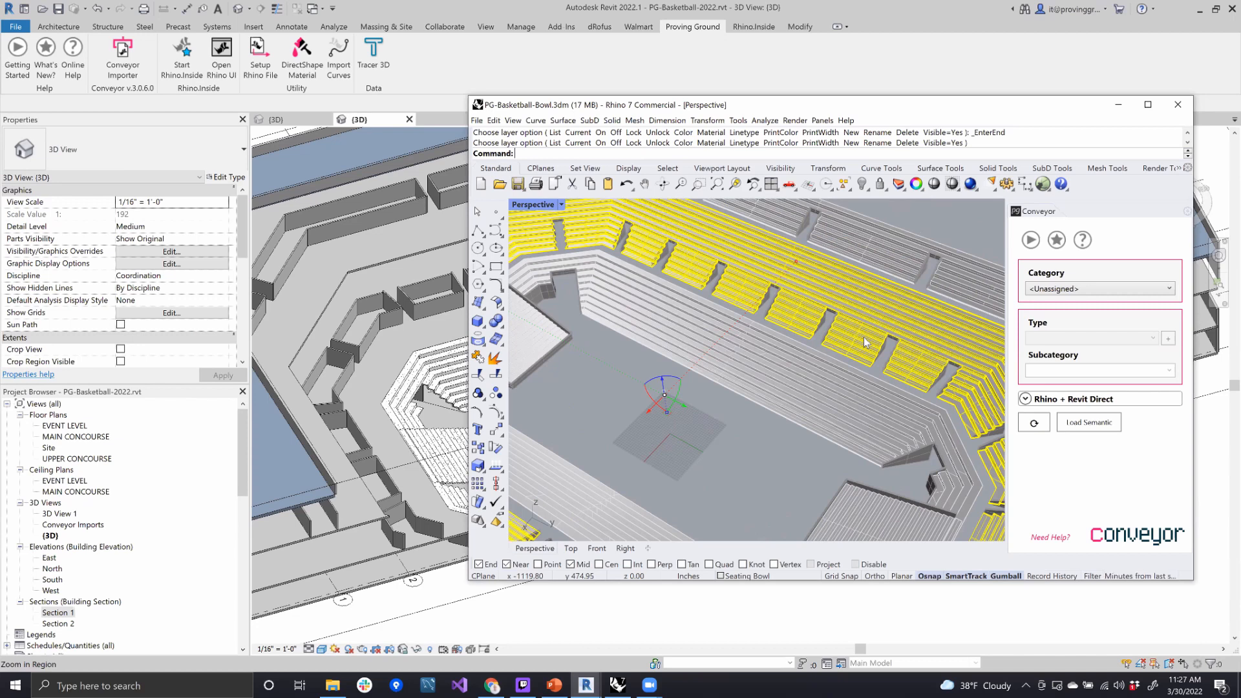
pyautogui.moveTo(866, 342); pyautogui.dragTo(833, 303, button='right')
pyautogui.scroll(3, 833, 304)
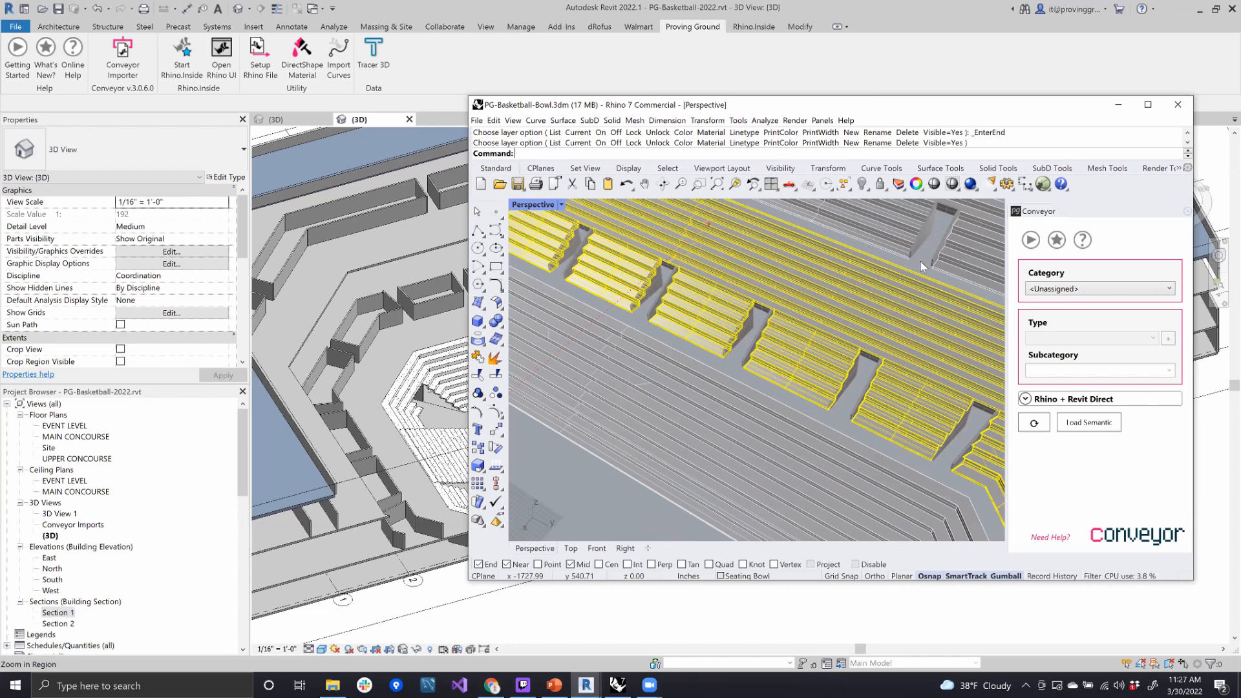
# - Assign the middle seating tier to the Floors category with the Floor:Generic - 12" type and reselect the tier to check the assignment
pyautogui.click(1067, 288)
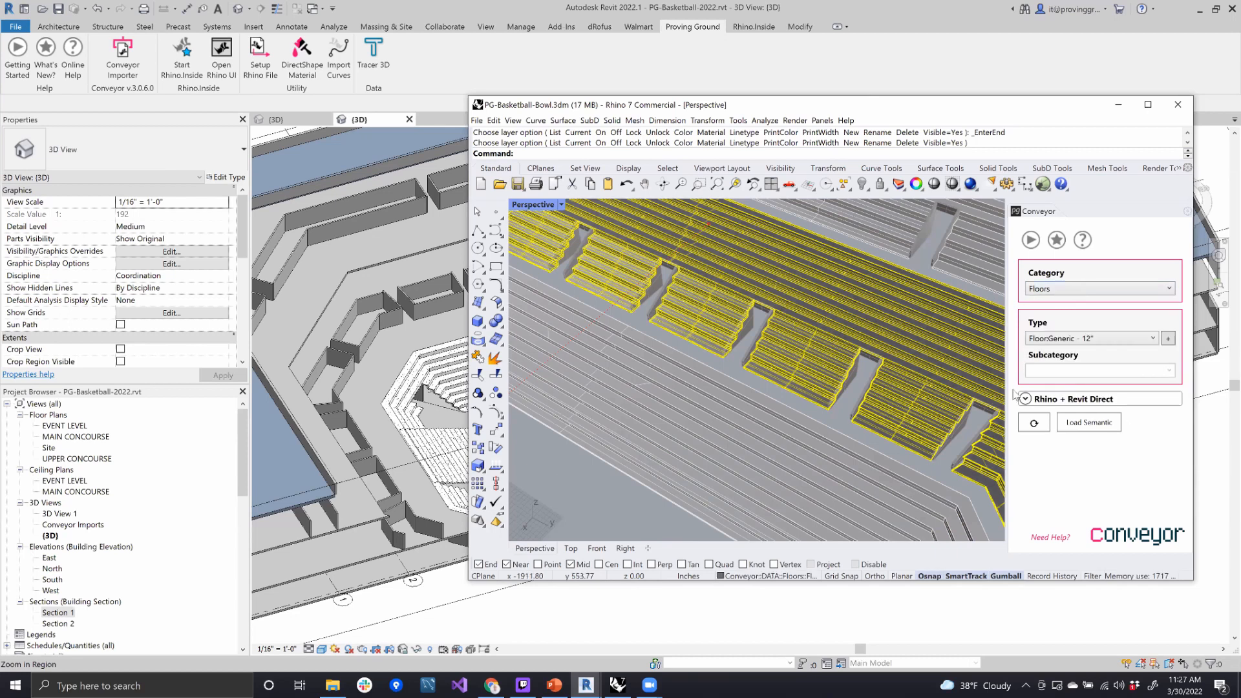
pyautogui.press('Escape')
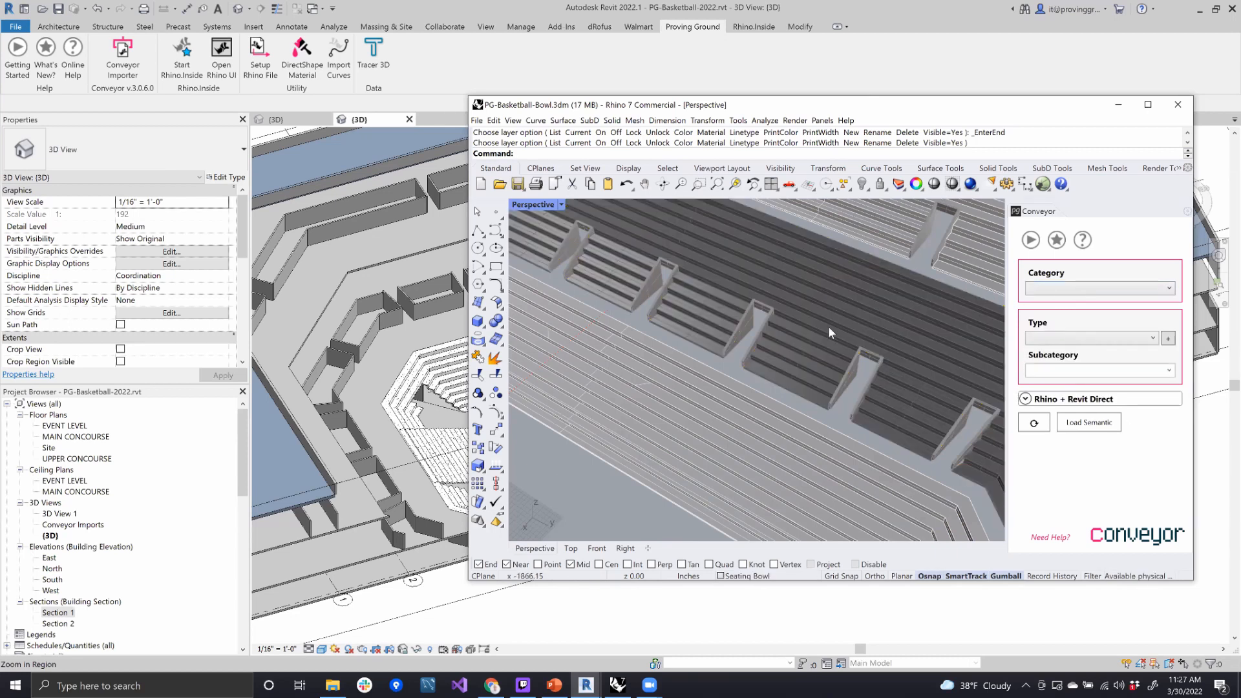
pyautogui.click(822, 297)
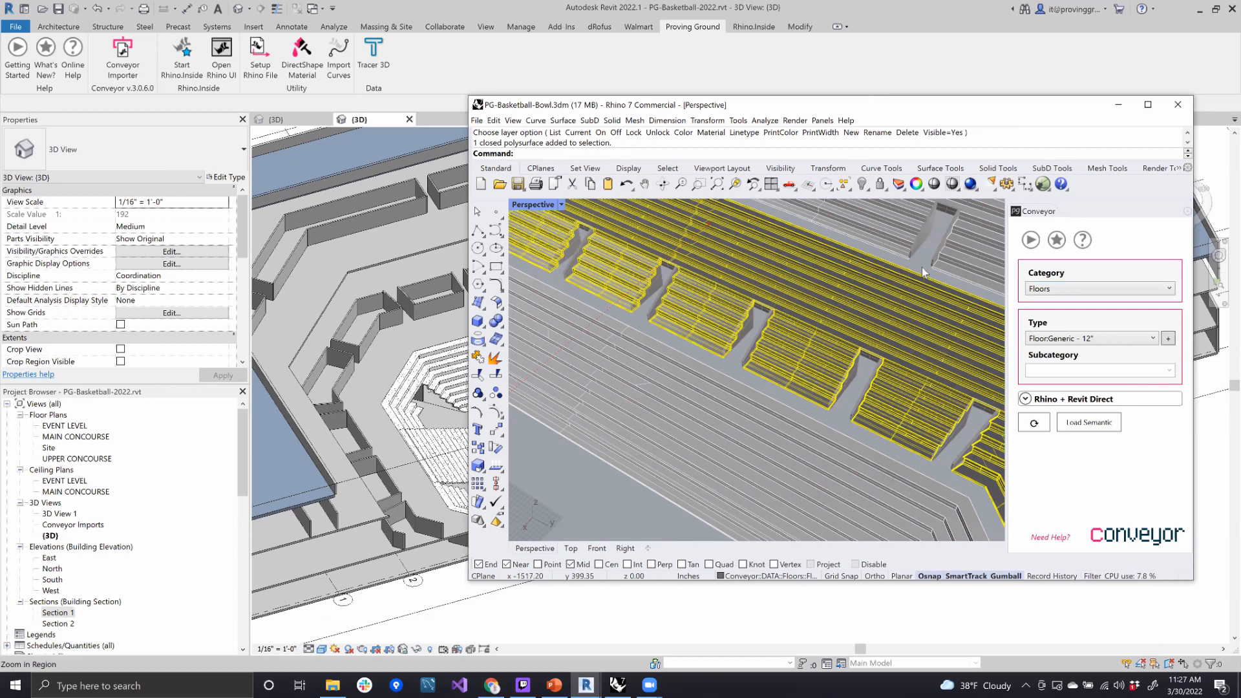
pyautogui.press('Escape')
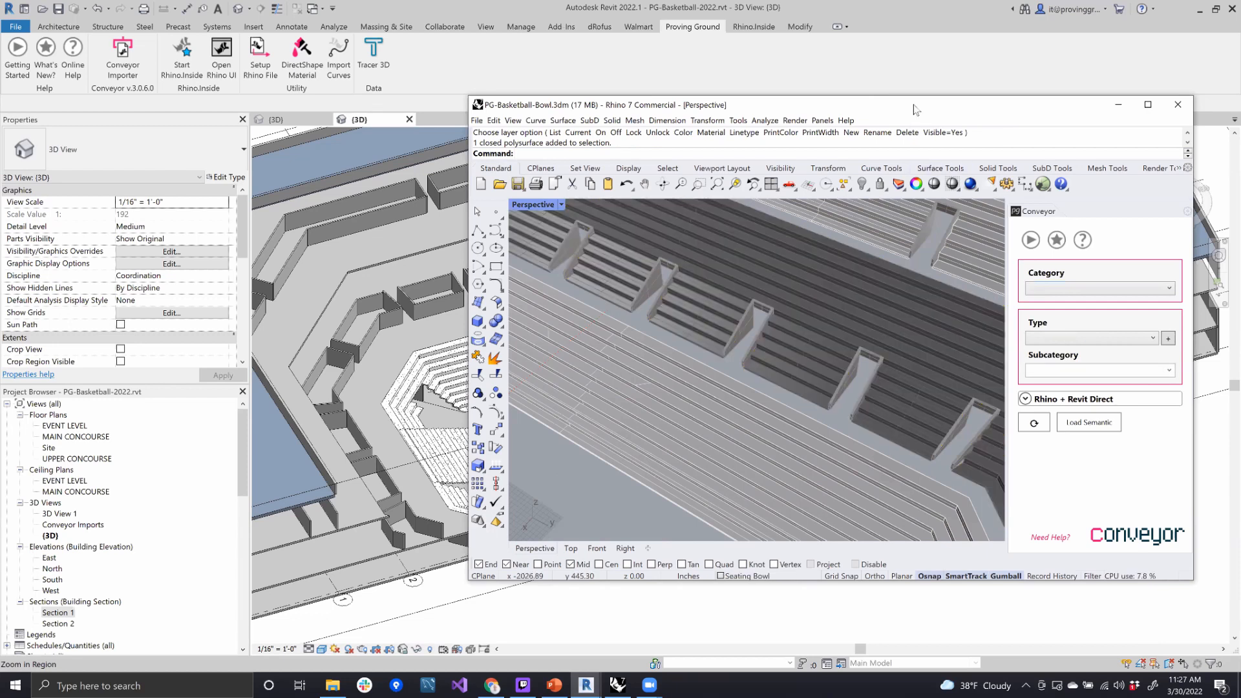
# - Select the middle seating tier in Rhino and send it directly to Revit with the Rhino + Revit Direct settings
pyautogui.moveTo(937, 106); pyautogui.dragTo(1055, 90)
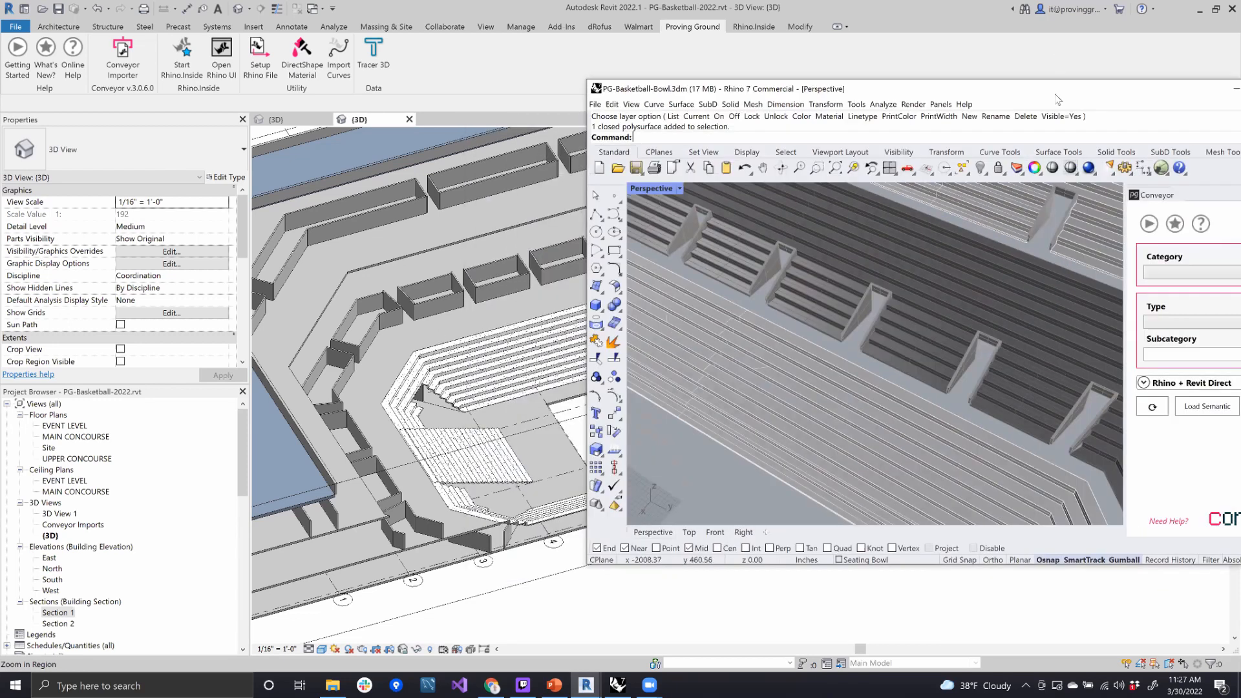
pyautogui.click(942, 265)
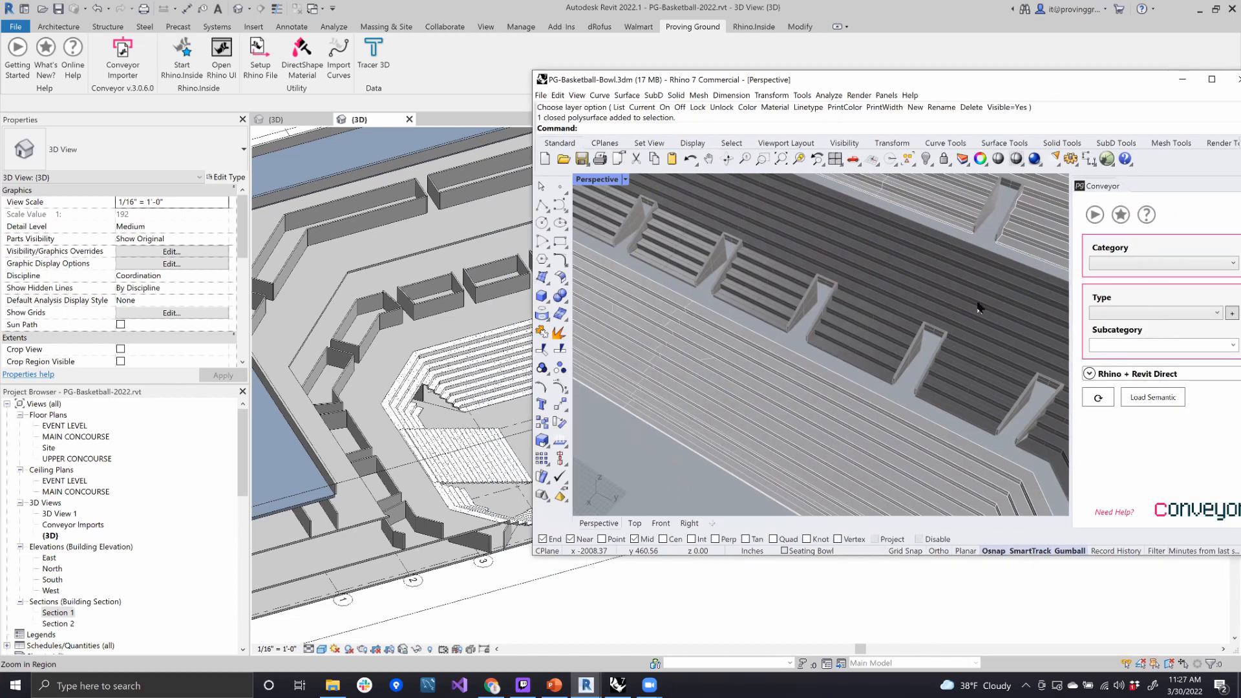
pyautogui.click(1131, 375)
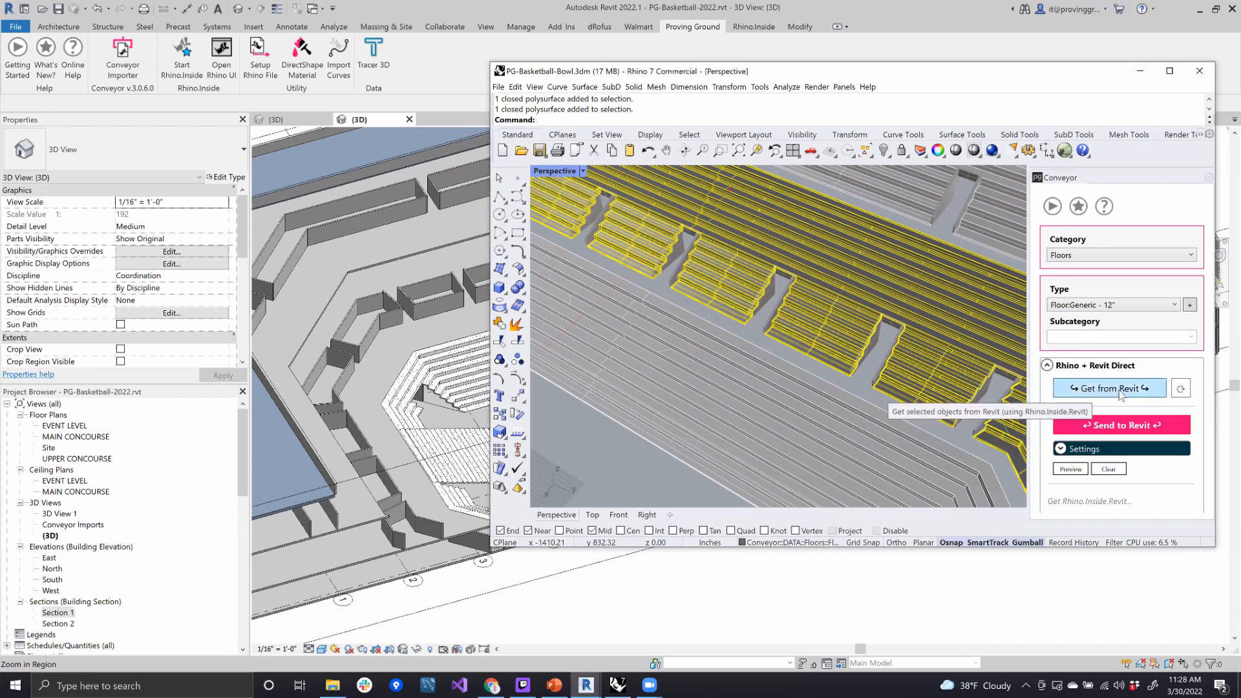
pyautogui.click(1130, 429)
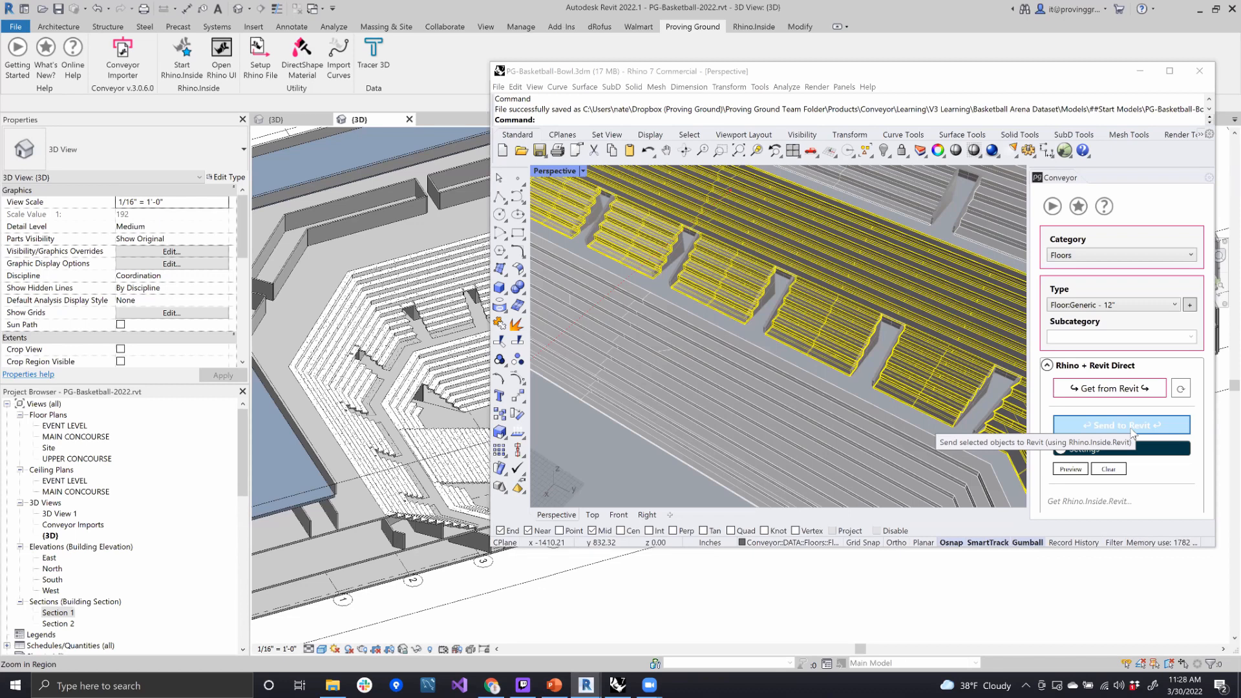
pyautogui.click(1131, 426)
# - Examine the lower and middle seating tiers in the Revit 3D view and check the Rhino properties stored on each floor
pyautogui.keyDown('shift'); pyautogui.moveTo(446, 365); pyautogui.dragTo(314, 397, button='middle'); pyautogui.keyUp('shift')
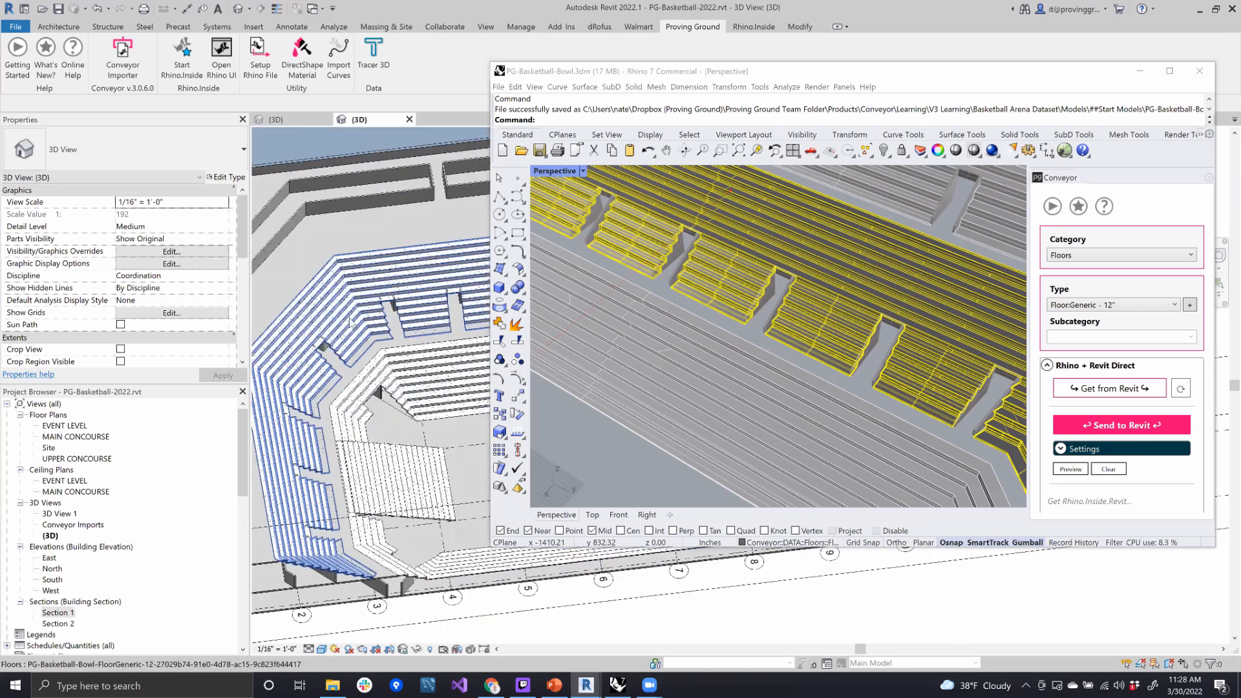
pyautogui.scroll(5, 349, 321)
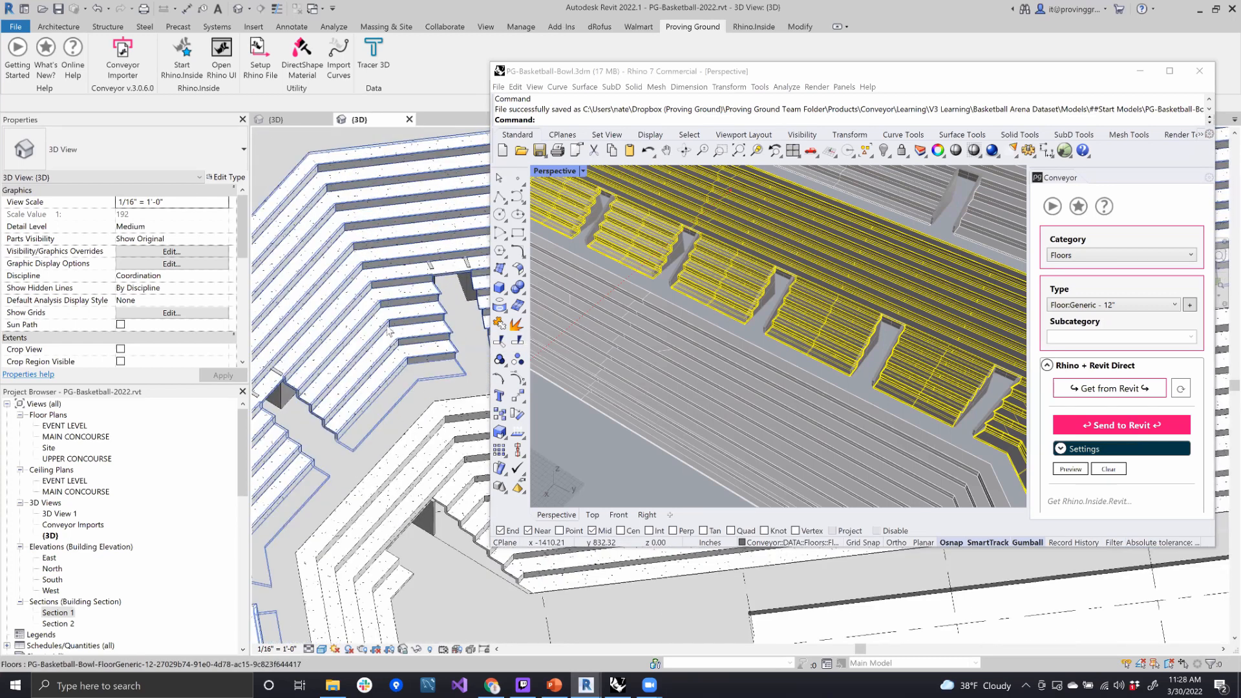
pyautogui.scroll(-2, 362, 452)
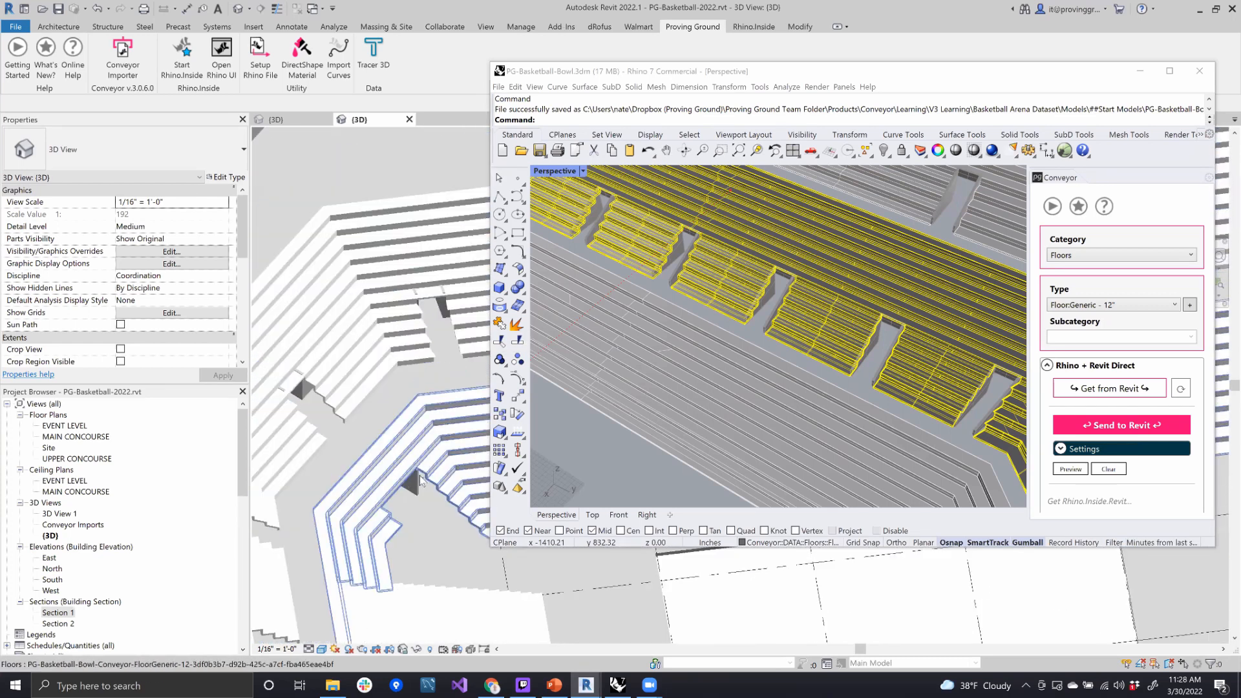
pyautogui.click(372, 496)
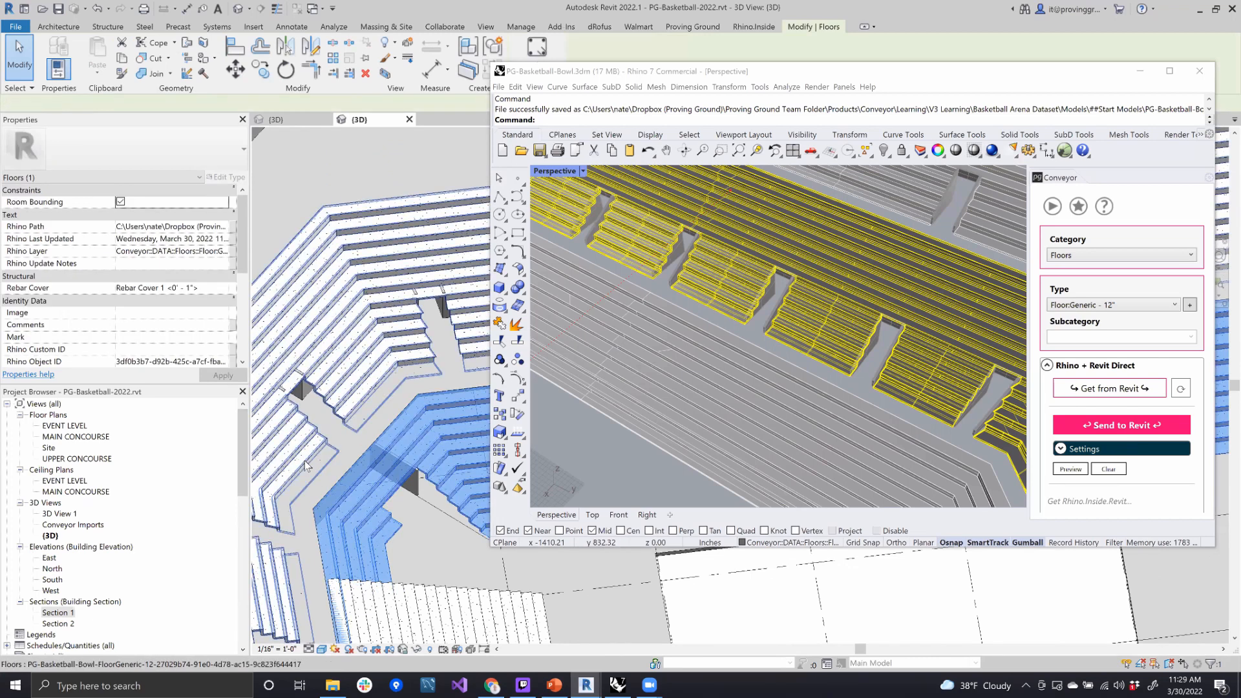
pyautogui.click(298, 423)
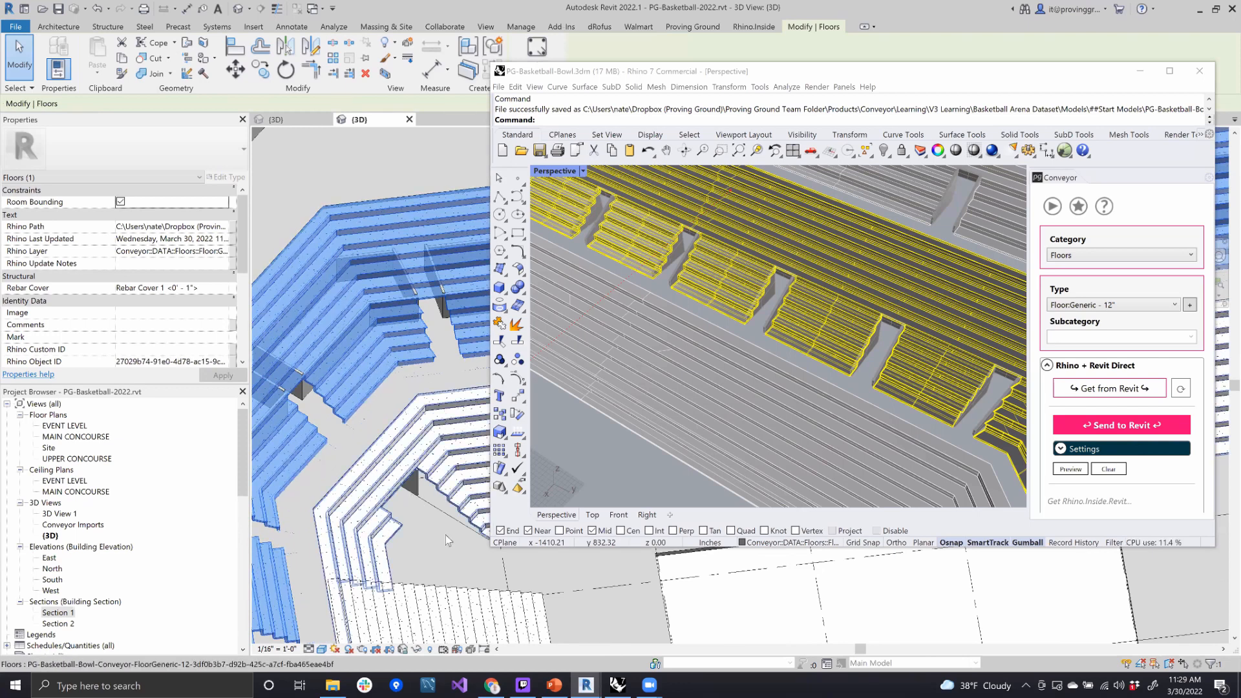
pyautogui.keyDown('shift'); pyautogui.moveTo(445, 534); pyautogui.dragTo(461, 536, button='middle'); pyautogui.keyUp('shift')
# - Select the event-level floor slab in Revit and check its native floor properties against those of the seating tiers
pyautogui.click(671, 606)
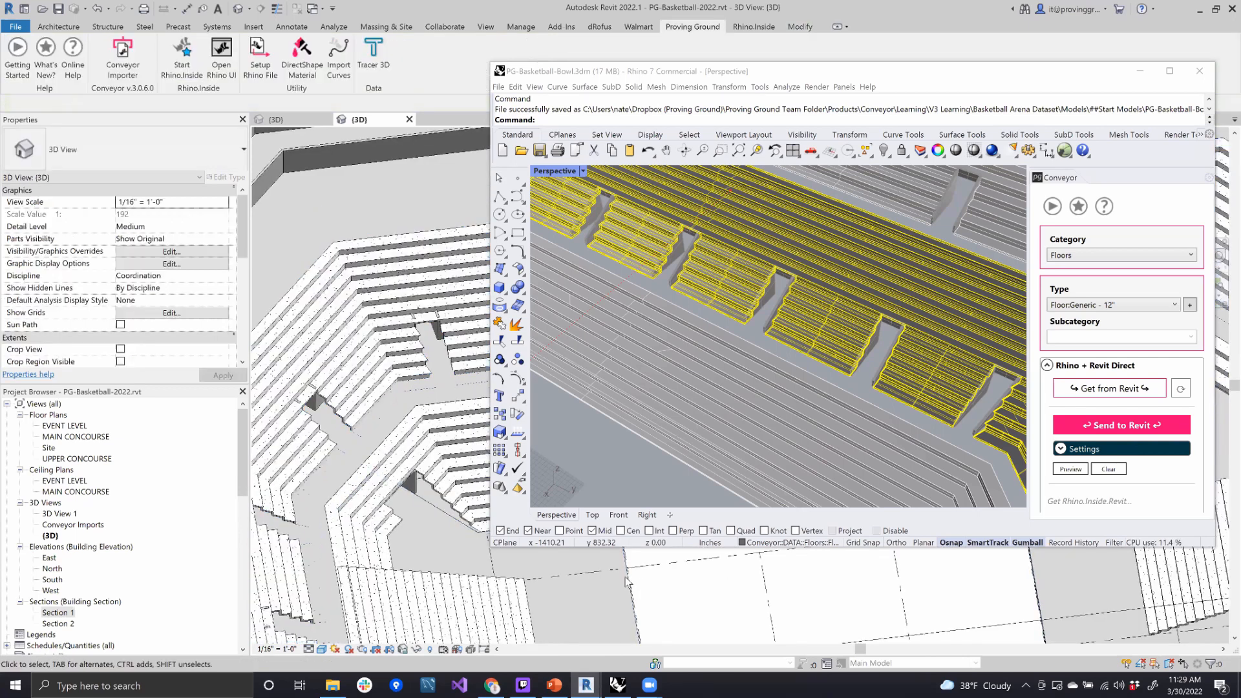
pyautogui.click(399, 467)
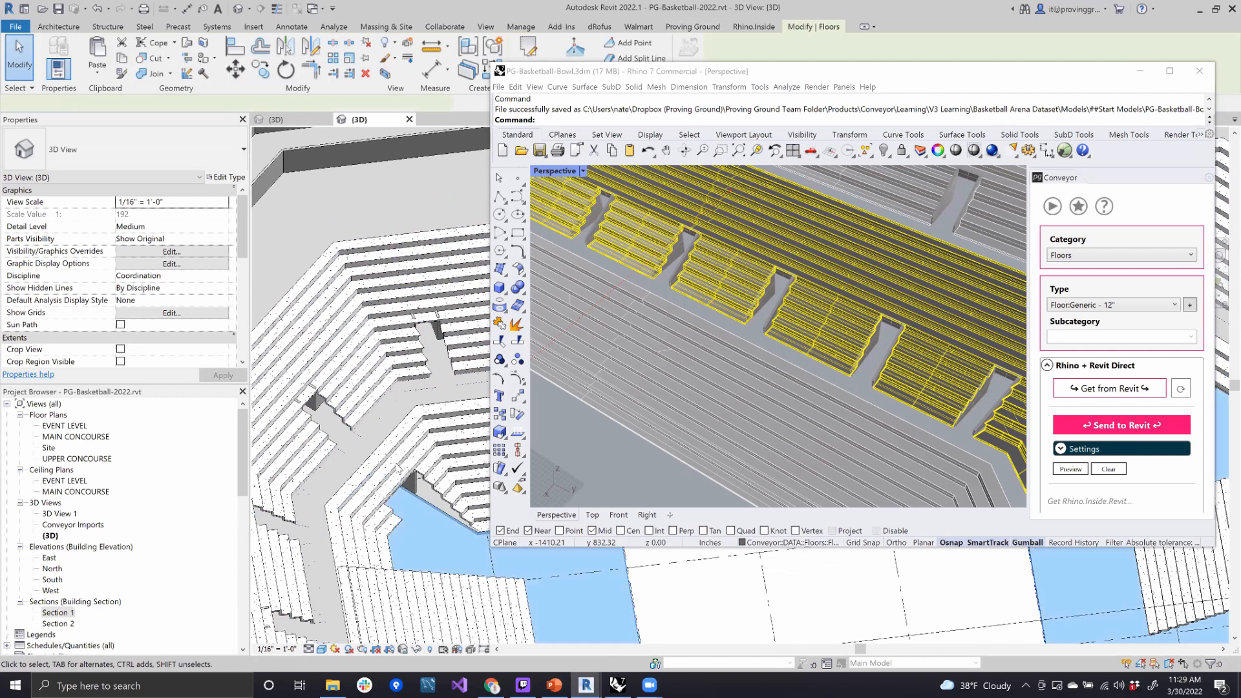
pyautogui.scroll(-3, 399, 466)
pyautogui.scroll(2, 473, 557)
pyautogui.moveTo(480, 457); pyautogui.dragTo(481, 453, button='middle')
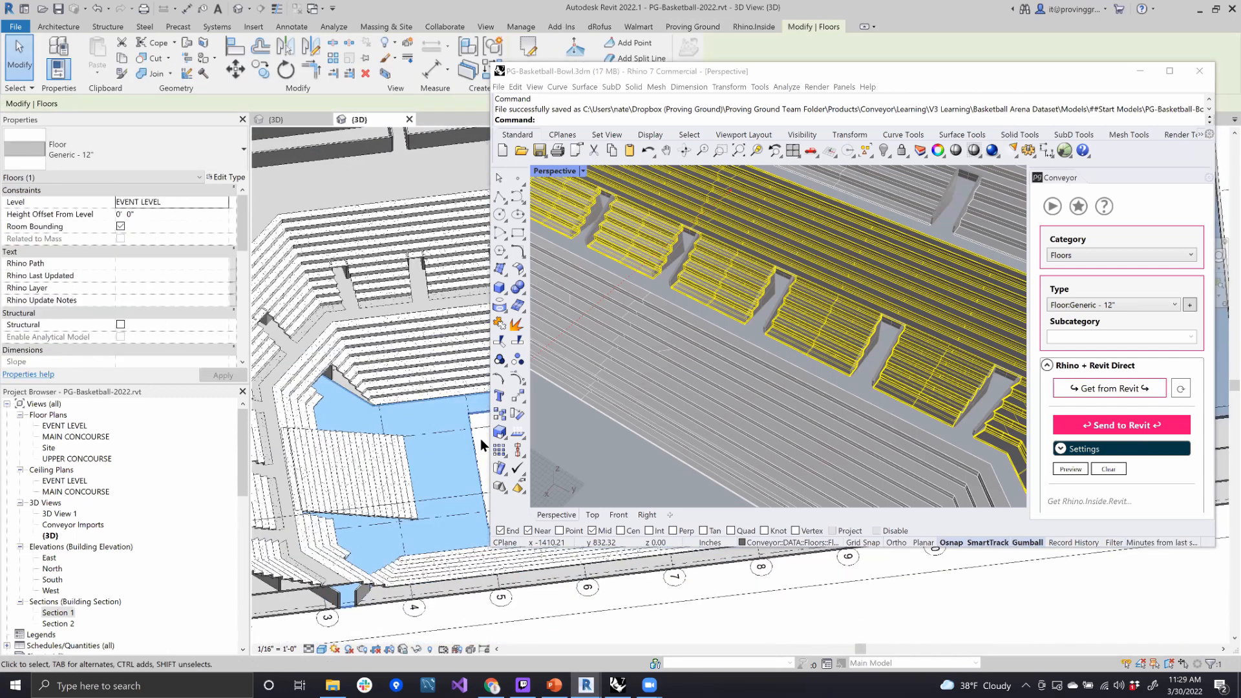
pyautogui.click(480, 440)
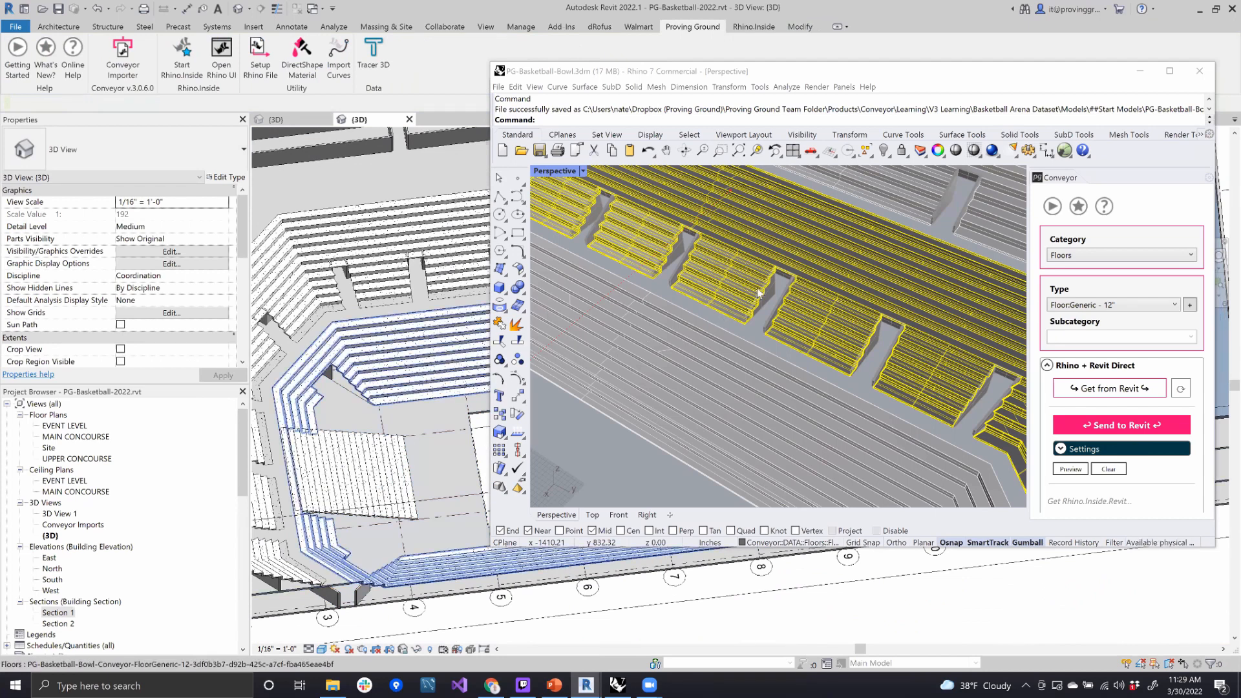
# - Assign the upper seating tier in Rhino to the Floors category with the Floor:Generic - 12" type and send it to Revit
pyautogui.scroll(-5, 801, 233)
pyautogui.scroll(6, 803, 231)
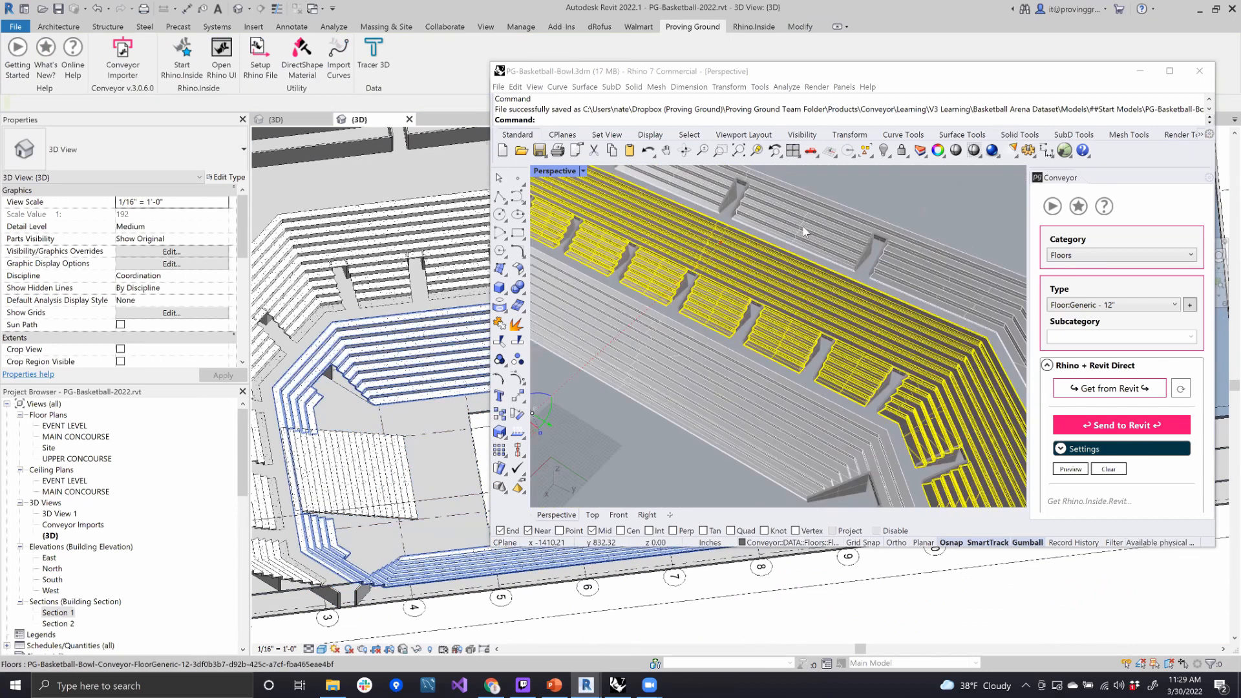
pyautogui.click(803, 231)
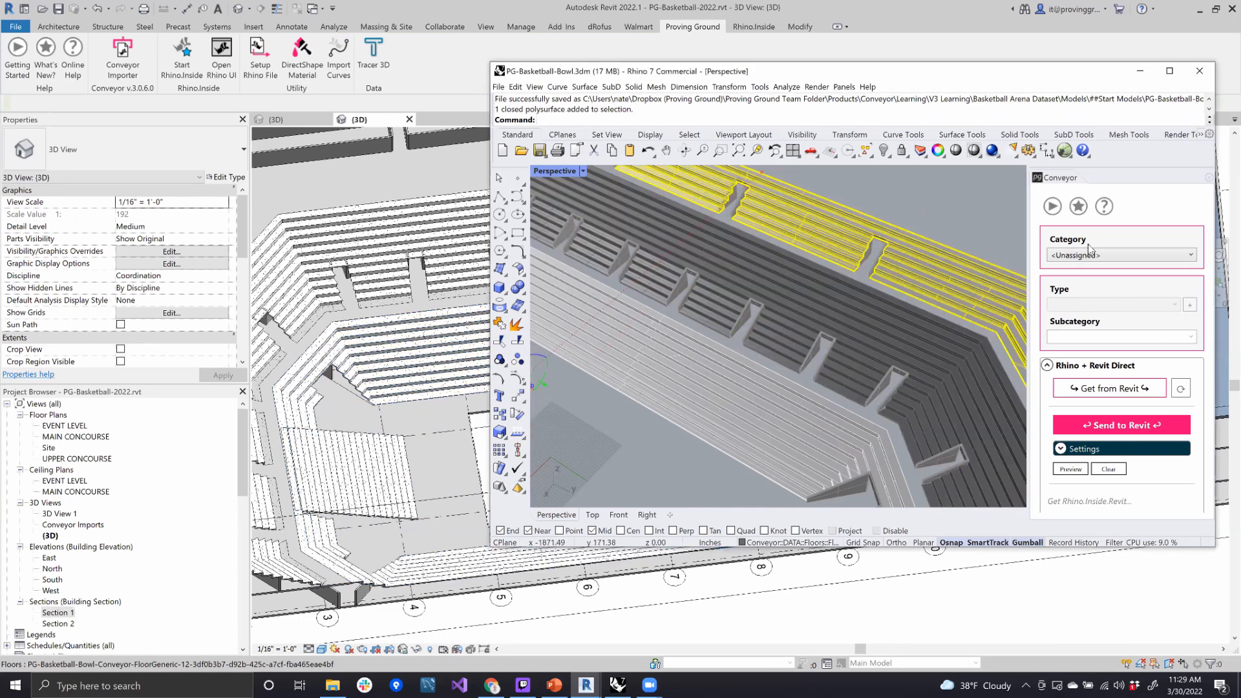
pyautogui.click(1102, 256)
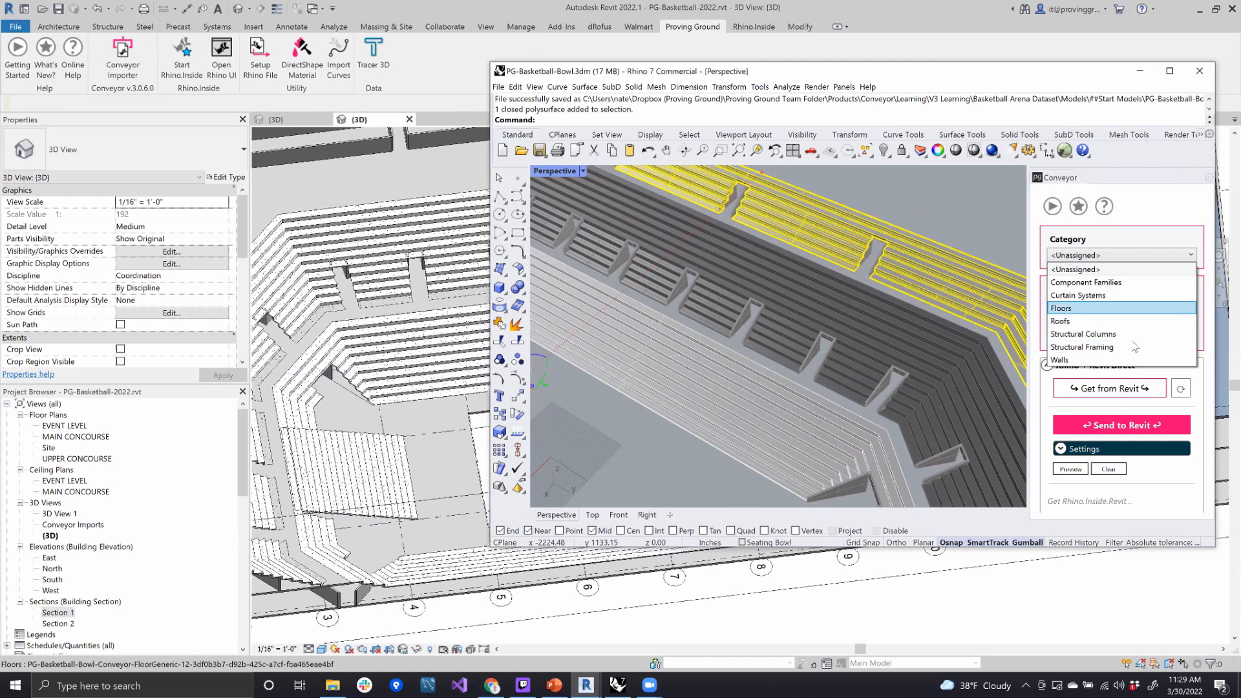
pyautogui.click(1126, 309)
pyautogui.click(1106, 426)
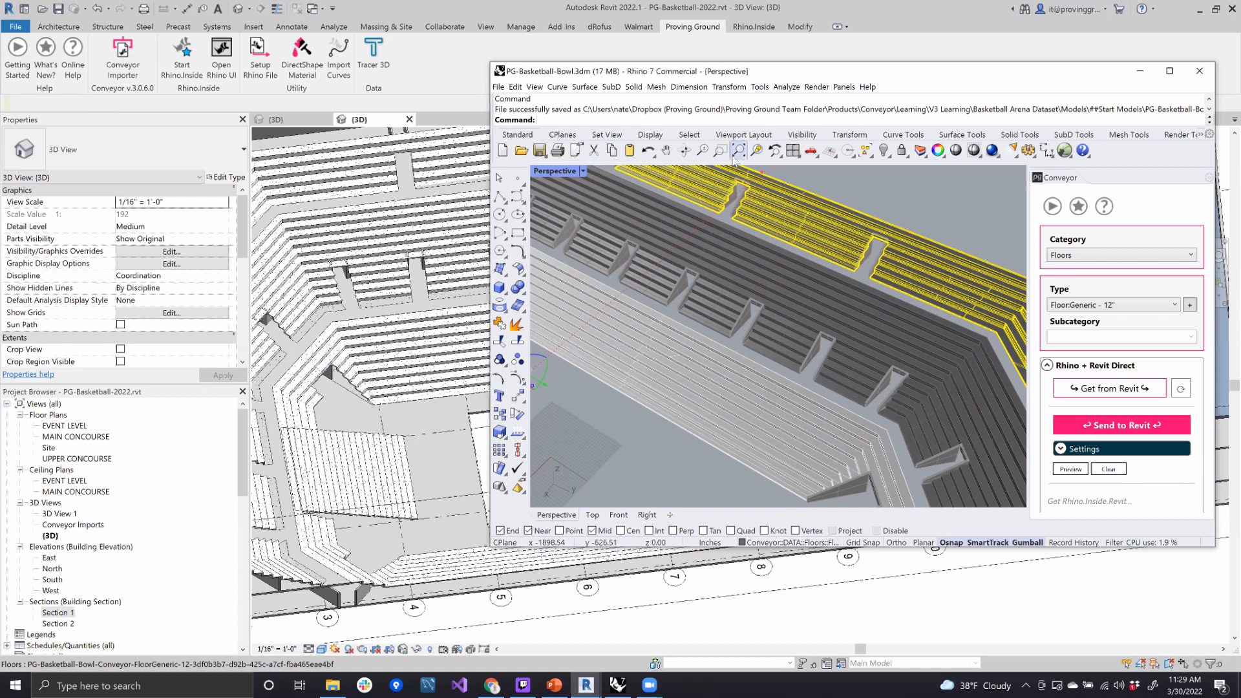
pyautogui.click(910, 211)
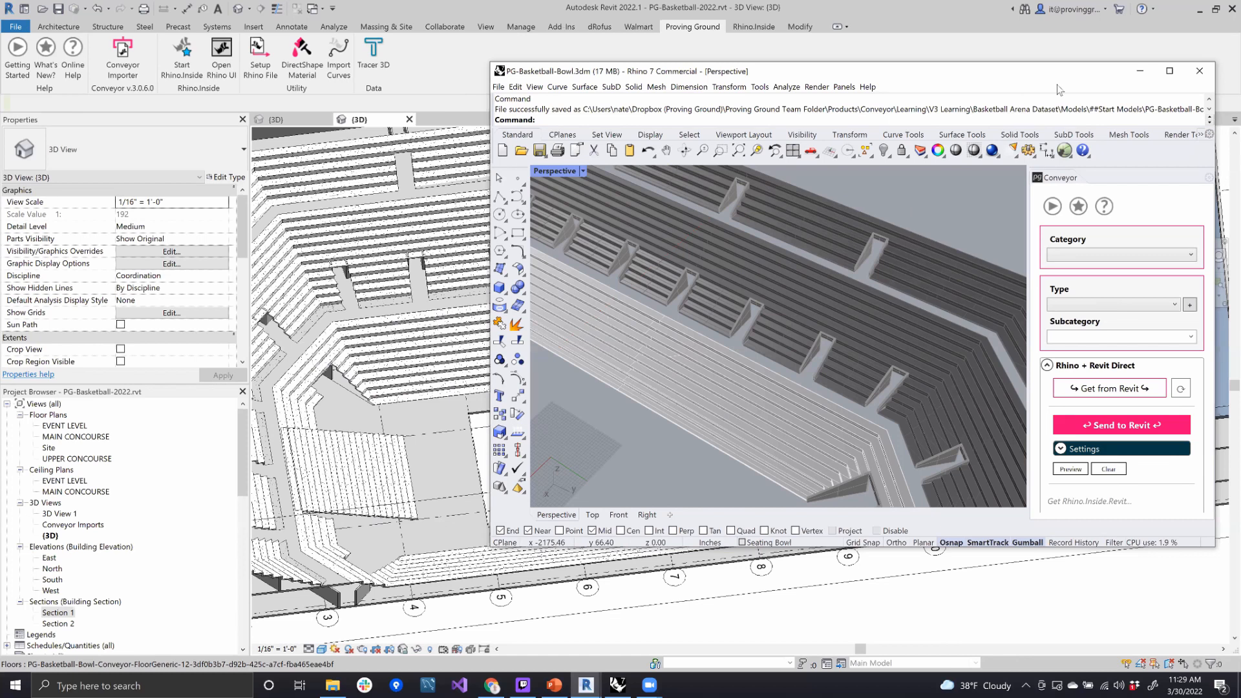
# - Select the lower, middle and upper seating tiers together in Revit and examine them within the arena
pyautogui.click(393, 391)
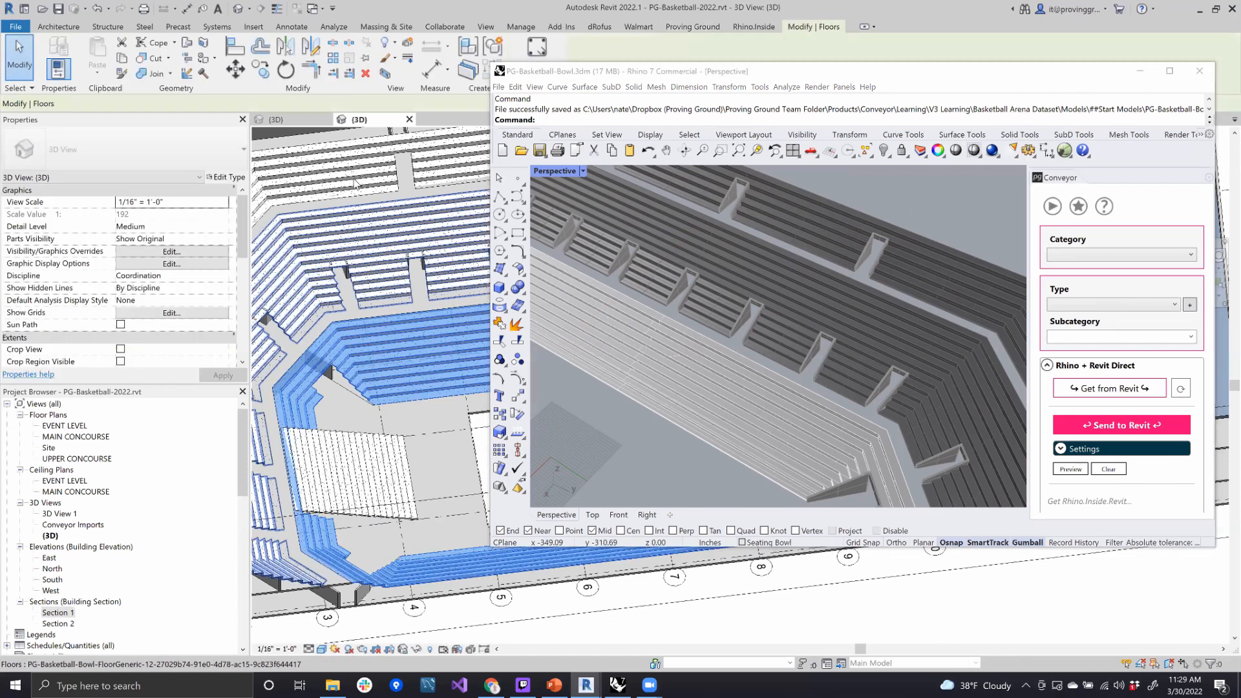
pyautogui.click(388, 241)
pyautogui.click(393, 246)
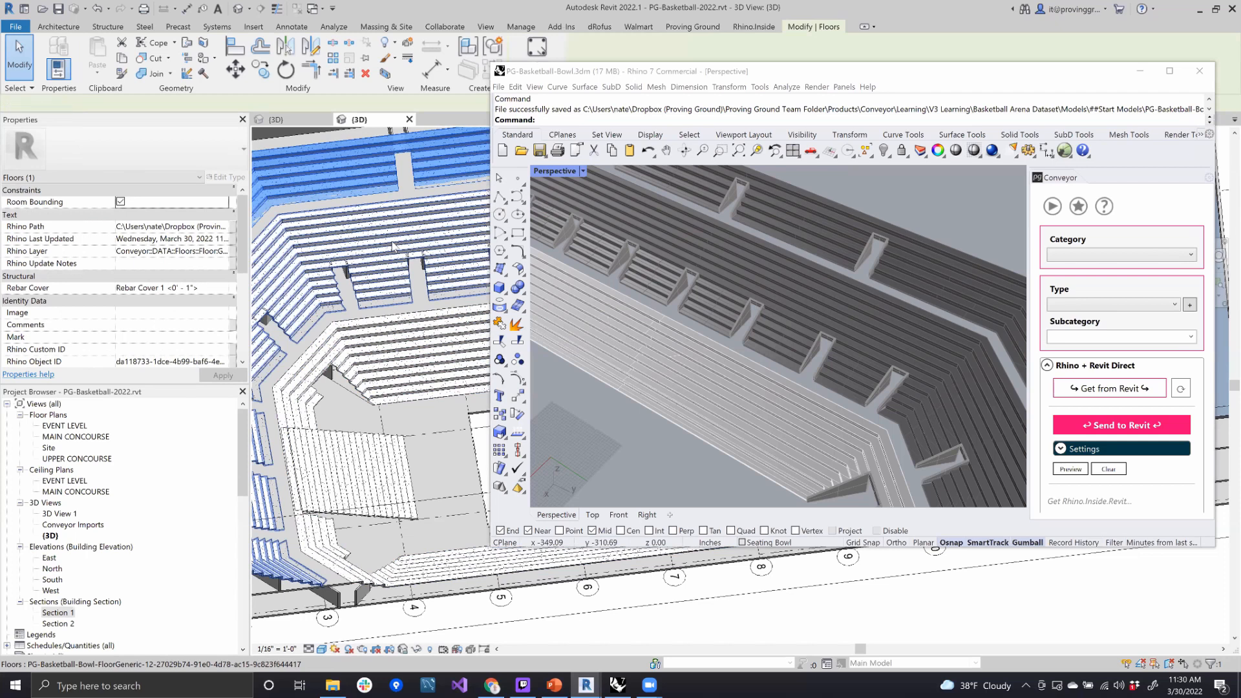
pyautogui.keyDown('ctrl'); pyautogui.click(434, 345); pyautogui.keyUp('ctrl')
pyautogui.keyDown('ctrl'); pyautogui.click(336, 174); pyautogui.keyUp('ctrl')
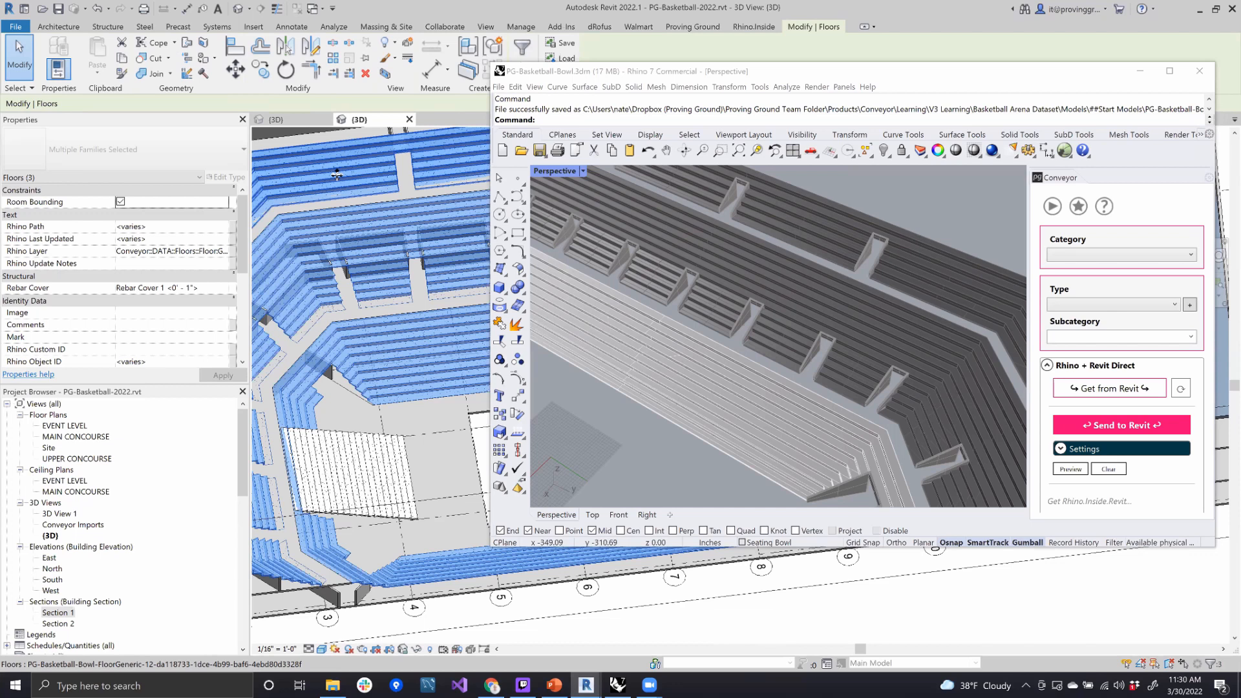
pyautogui.scroll(-5, 470, 393)
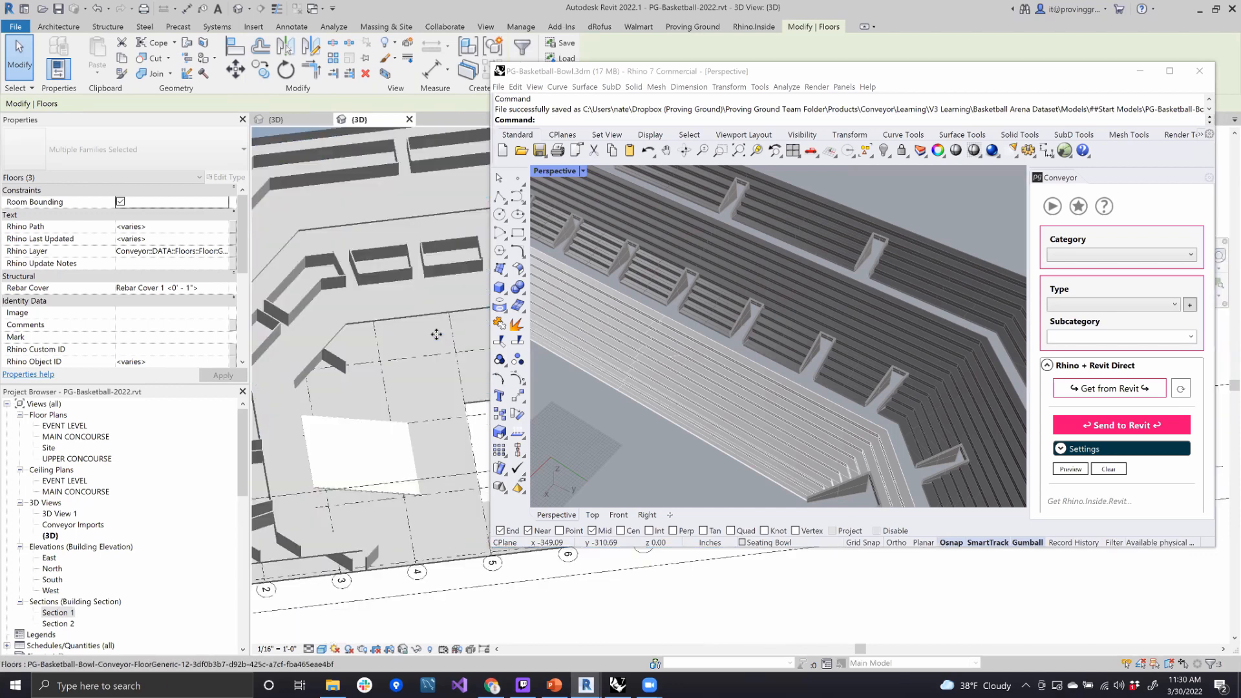
pyautogui.keyDown('shift'); pyautogui.moveTo(470, 394); pyautogui.dragTo(410, 301, button='middle'); pyautogui.keyUp('shift')
pyautogui.keyDown('shift'); pyautogui.moveTo(411, 343); pyautogui.dragTo(448, 329, button='middle'); pyautogui.keyUp('shift')
pyautogui.scroll(3, 448, 328)
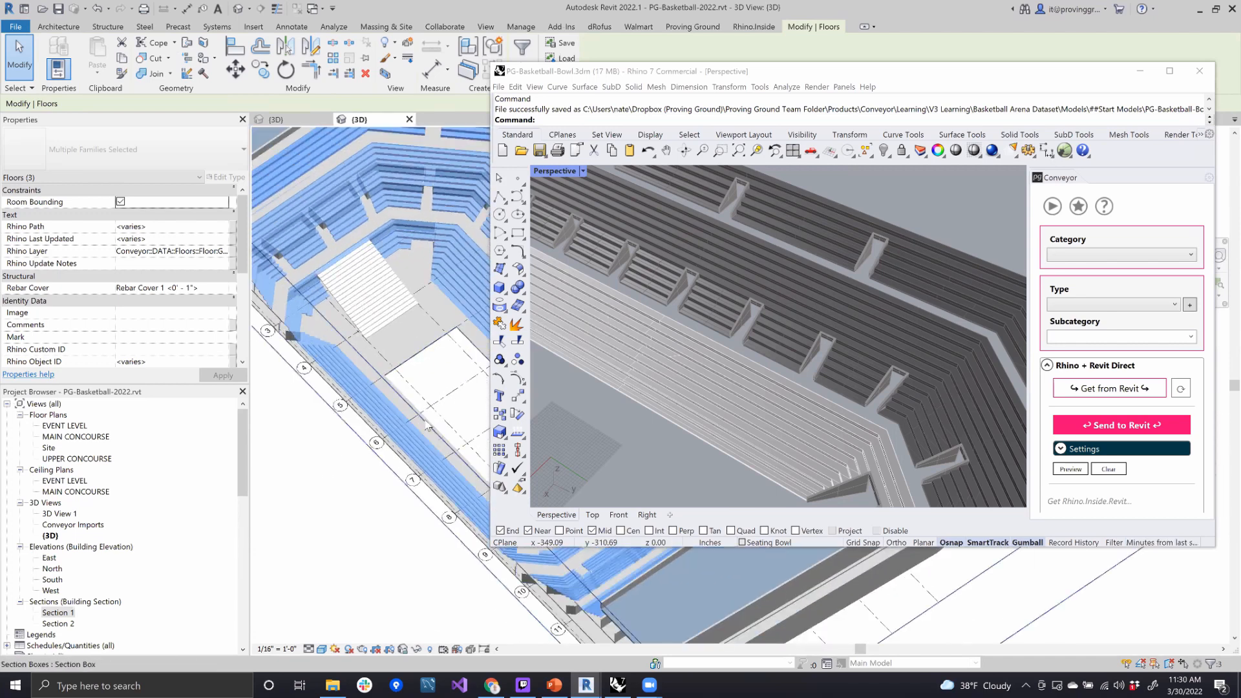
# - Pull the near side of the Revit section box in to about grid 5 and examine the cut through the seating bowl
pyautogui.click(429, 428)
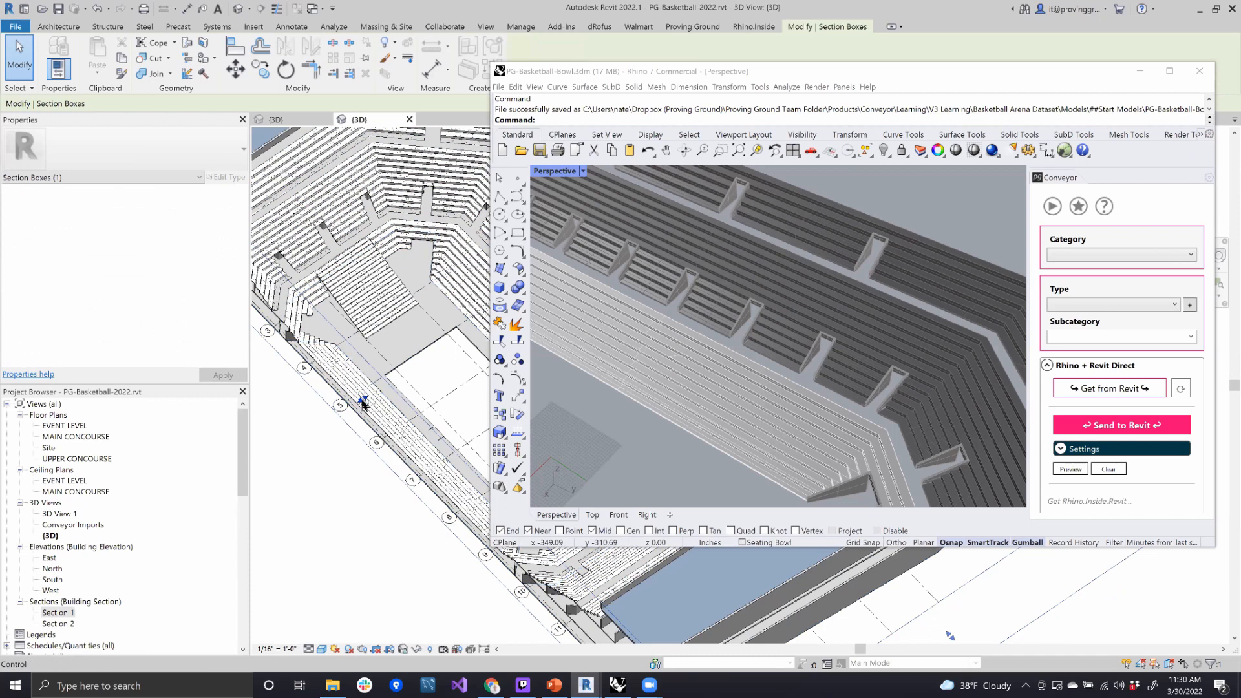
pyautogui.moveTo(406, 378); pyautogui.dragTo(412, 376)
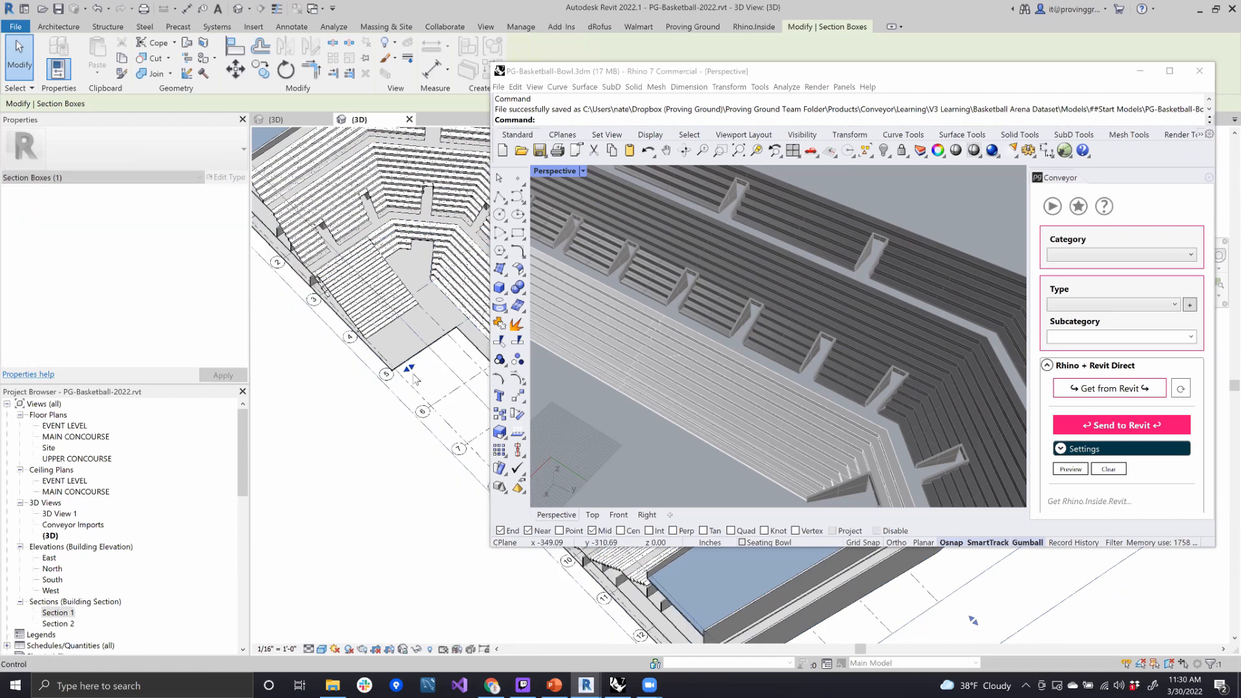
pyautogui.keyDown('shift'); pyautogui.moveTo(411, 376); pyautogui.dragTo(360, 382, button='middle'); pyautogui.keyUp('shift')
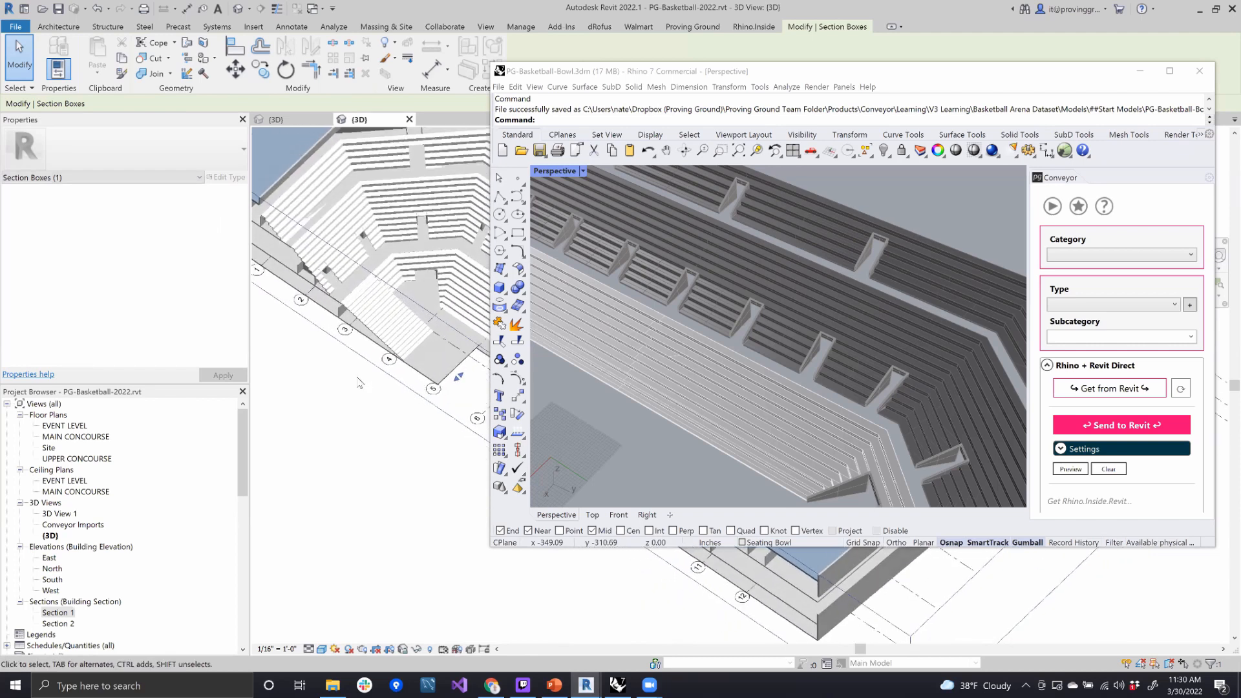
pyautogui.click(488, 64)
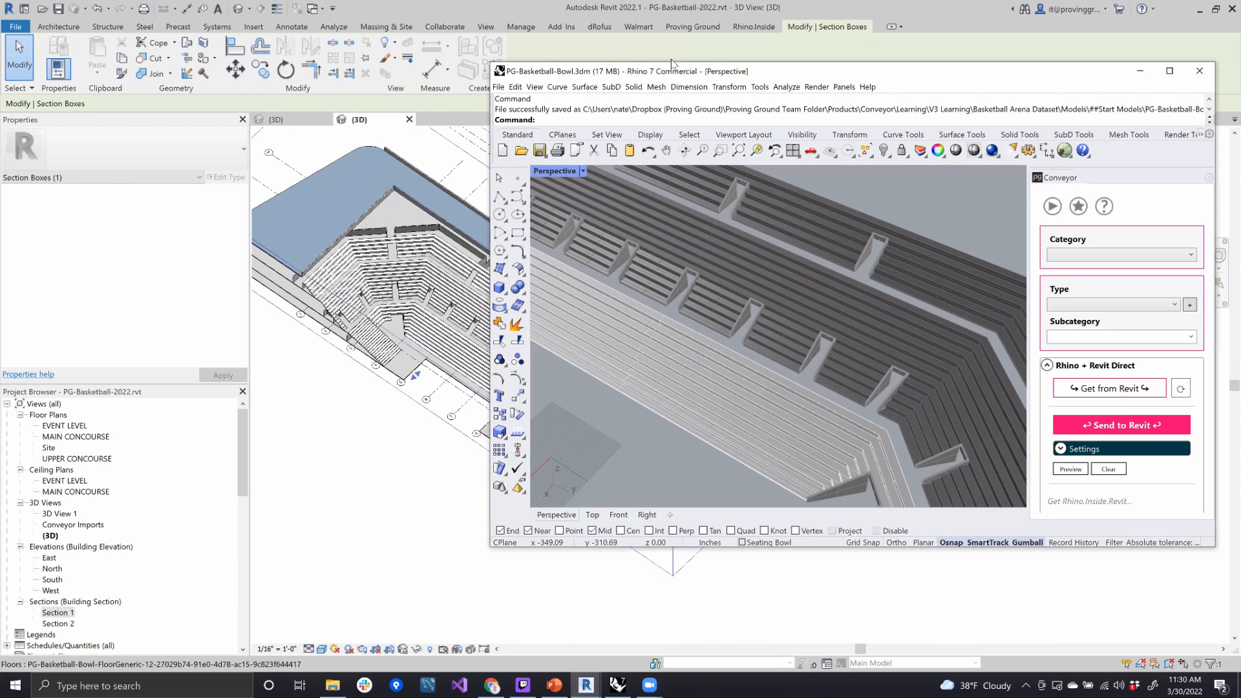
pyautogui.moveTo(776, 64); pyautogui.dragTo(846, 59)
pyautogui.keyDown('shift'); pyautogui.moveTo(453, 420); pyautogui.dragTo(542, 343, button='middle'); pyautogui.keyUp('shift')
pyautogui.scroll(3, 546, 340)
pyautogui.keyDown('shift'); pyautogui.moveTo(475, 514); pyautogui.dragTo(473, 537, button='middle'); pyautogui.keyUp('shift')
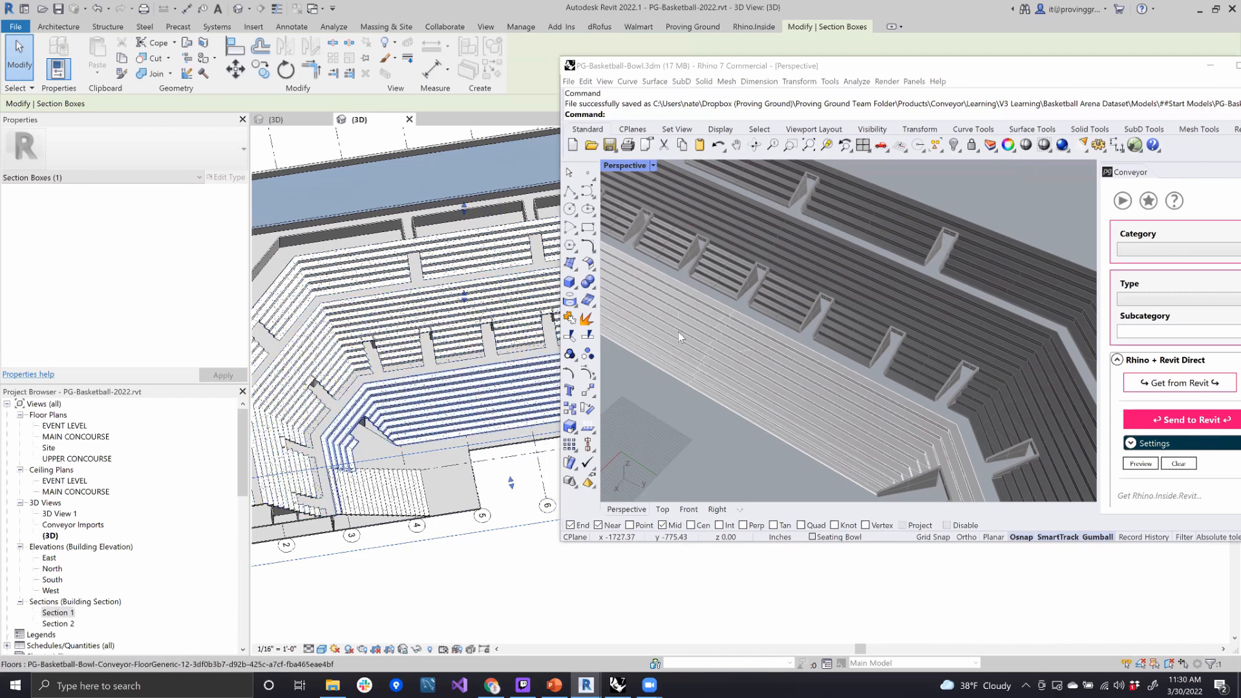
# - Select all the vomitory wall objects on the Vom Walls layer in Rhino
pyautogui.scroll(-10, 871, 272)
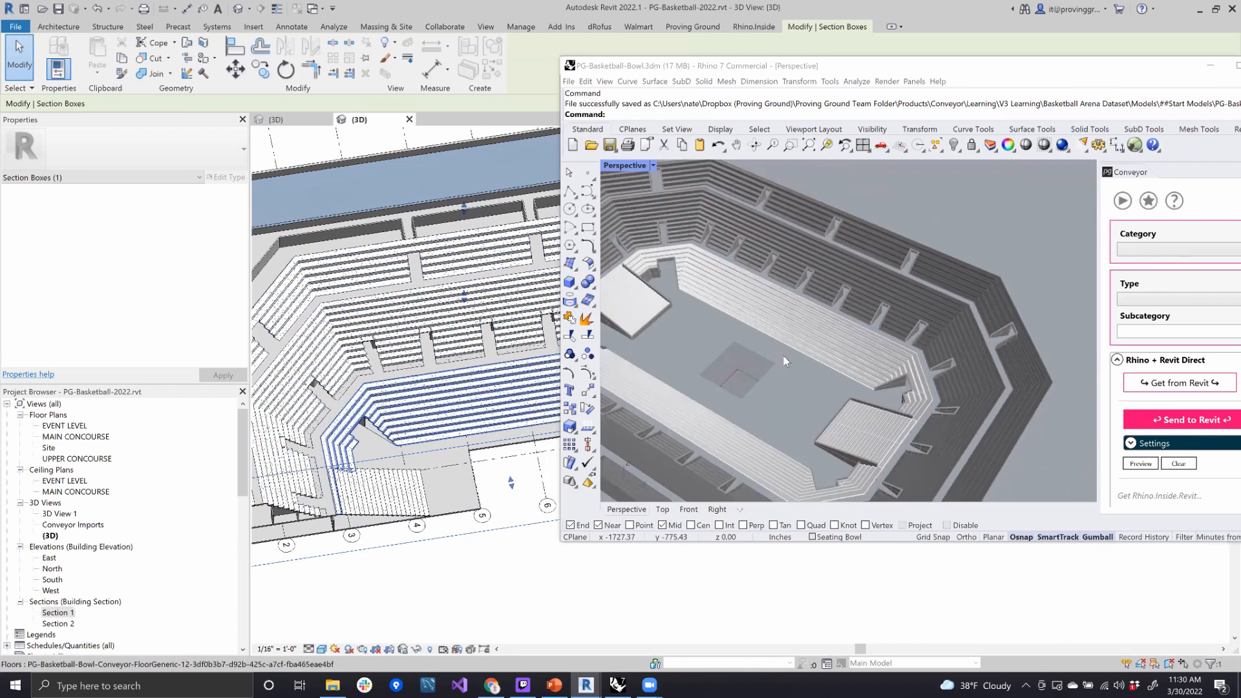
pyautogui.click(788, 267)
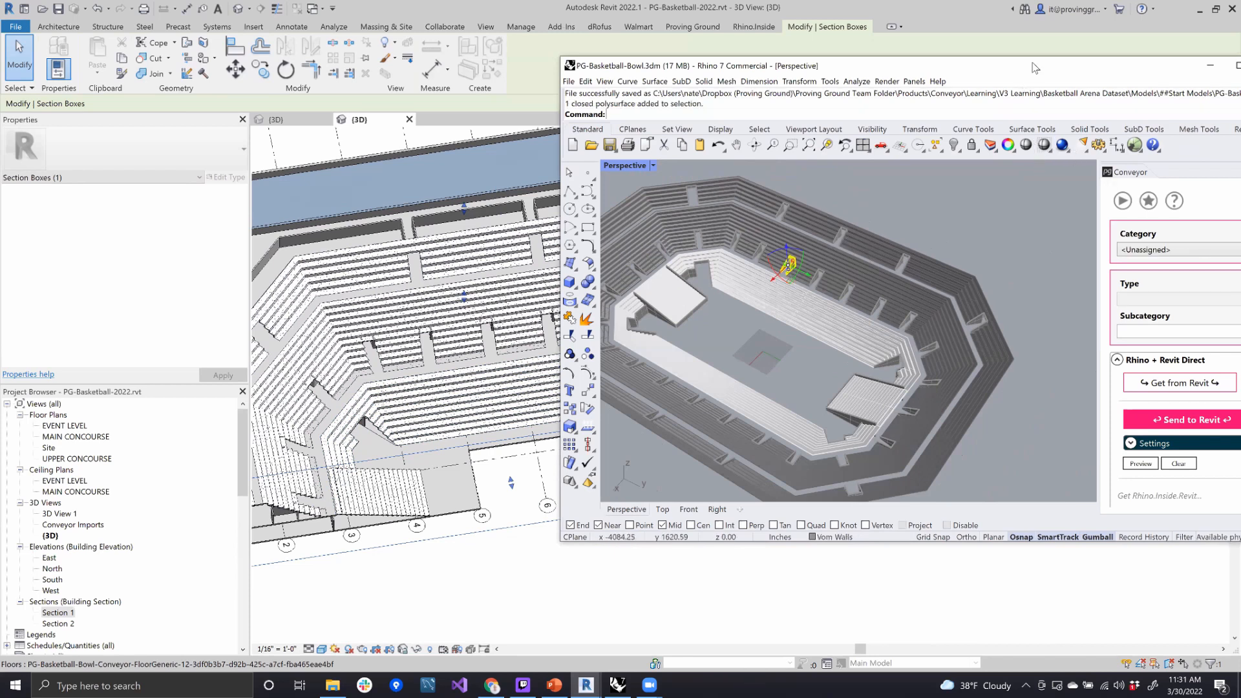
pyautogui.moveTo(1033, 64); pyautogui.dragTo(948, 84)
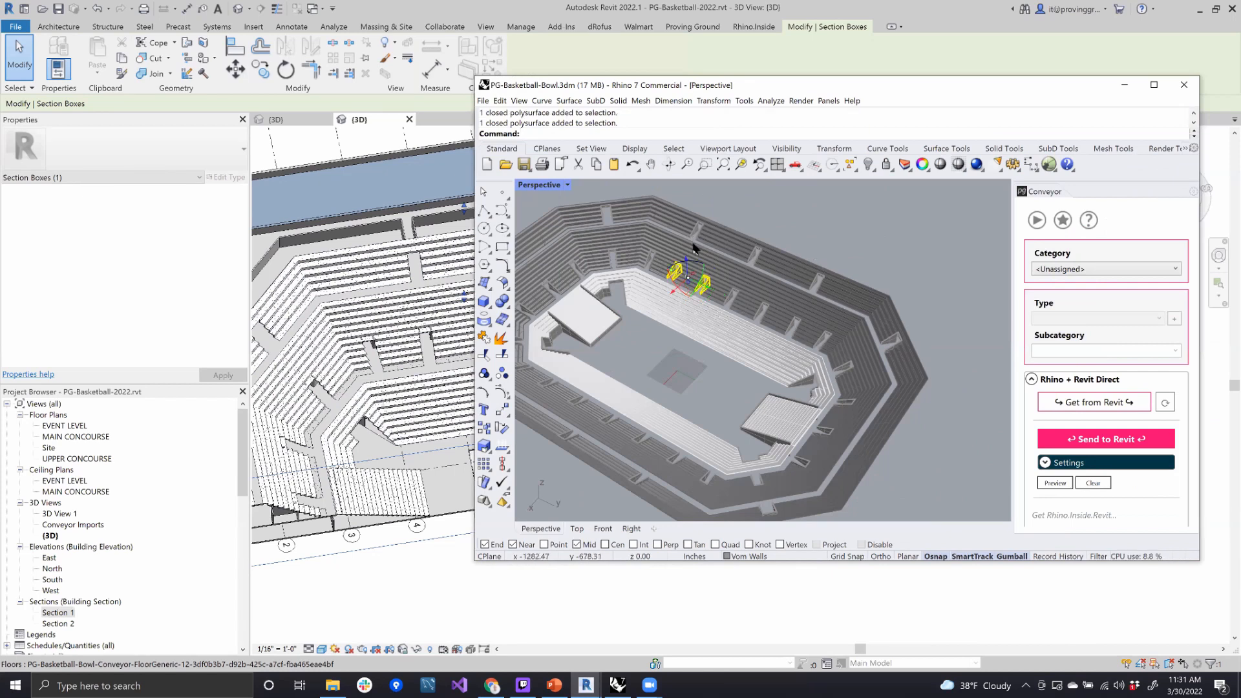
pyautogui.click(905, 167)
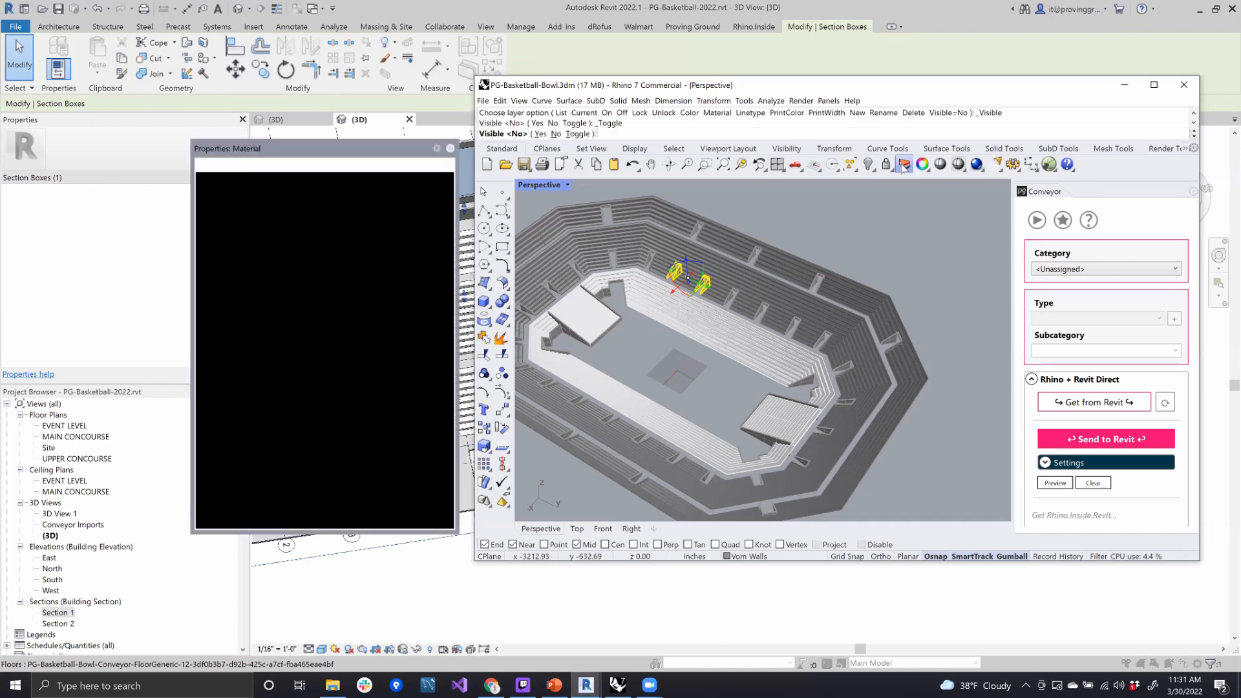
pyautogui.rightClick(234, 226)
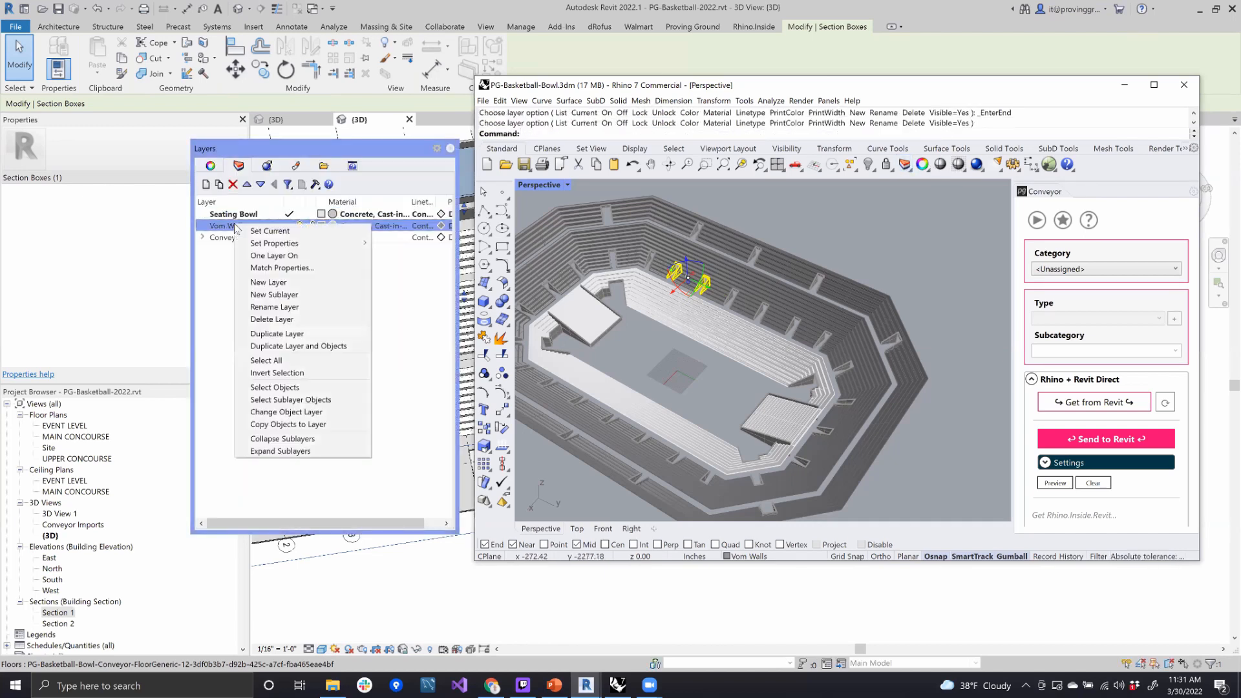
pyautogui.click(248, 215)
pyautogui.rightClick(236, 223)
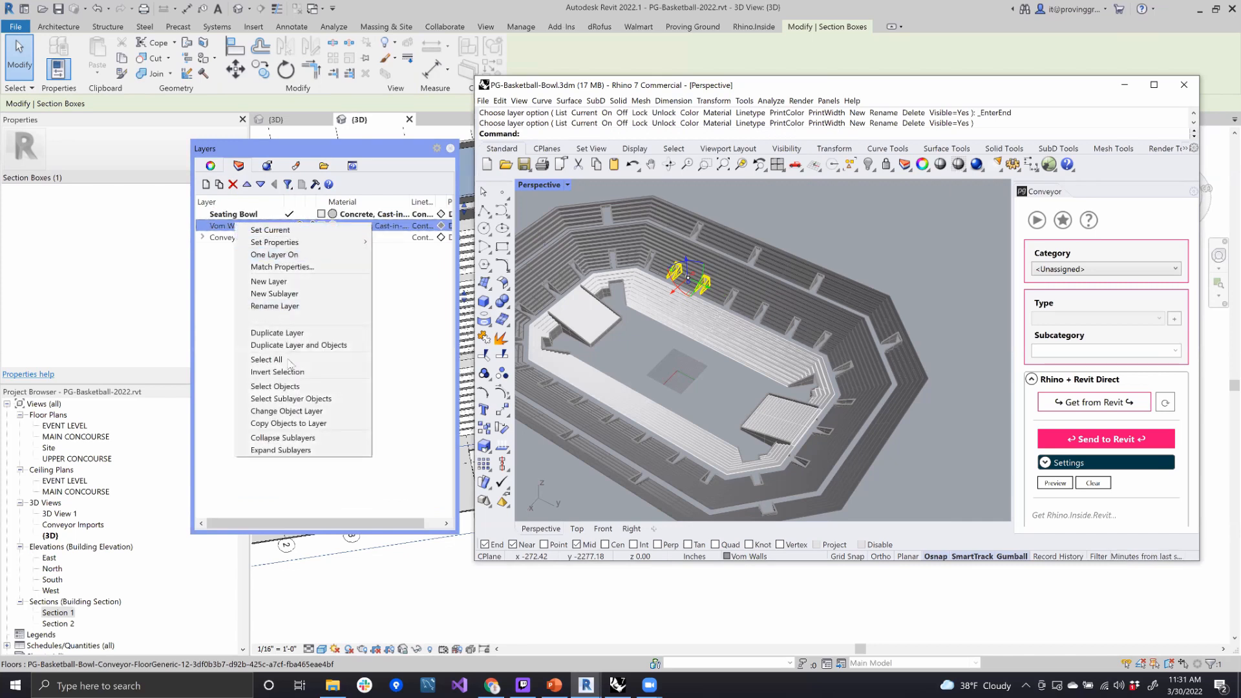
pyautogui.click(294, 387)
# - Assign the selected vomitory walls to the Walls category with the Basic Wall:Generic - 5" type
pyautogui.click(1066, 268)
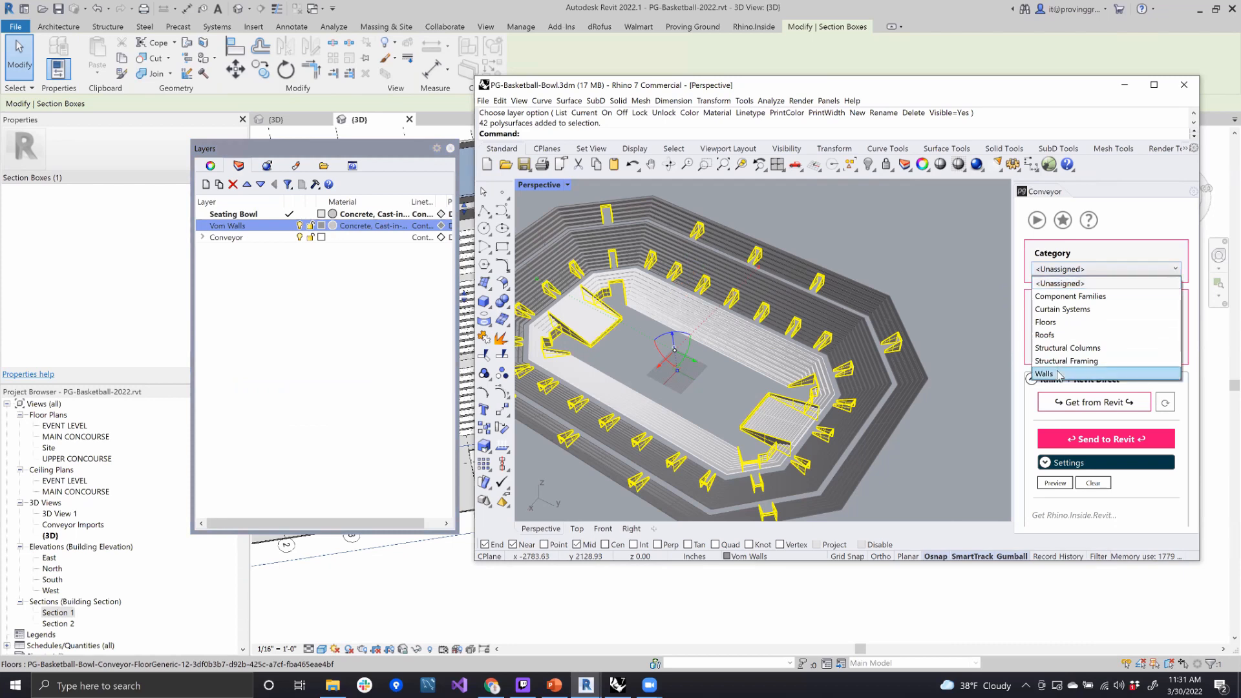
pyautogui.click(1060, 372)
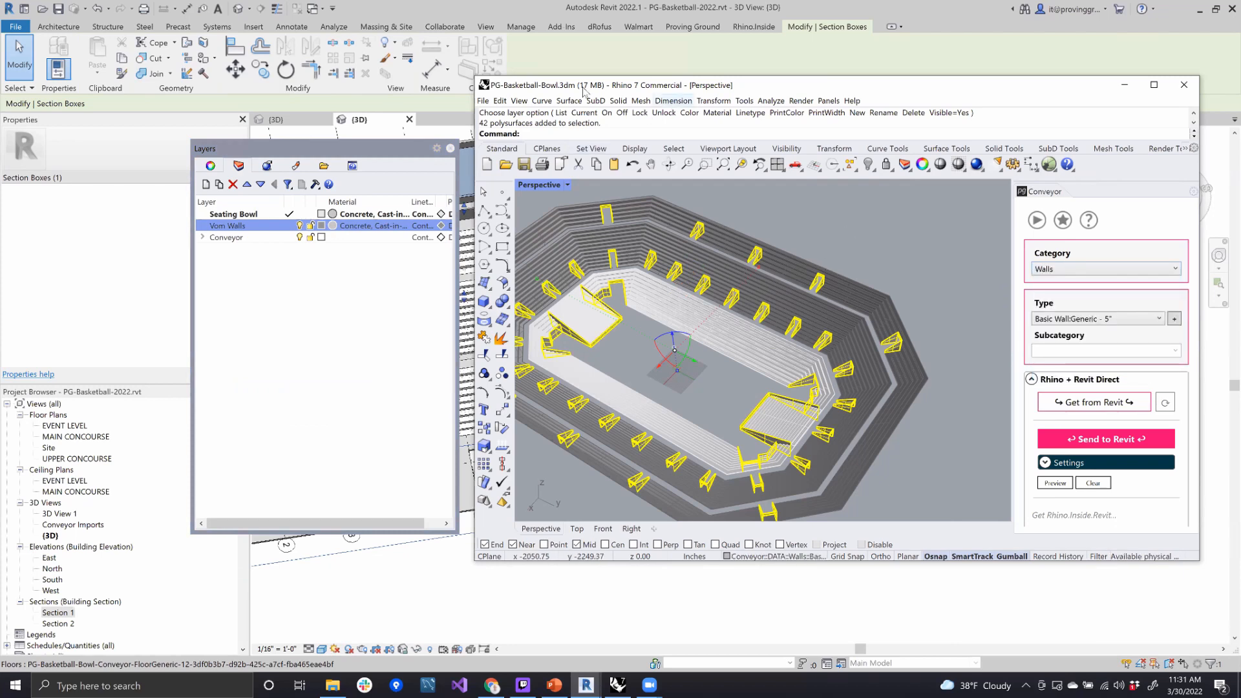
pyautogui.click(450, 148)
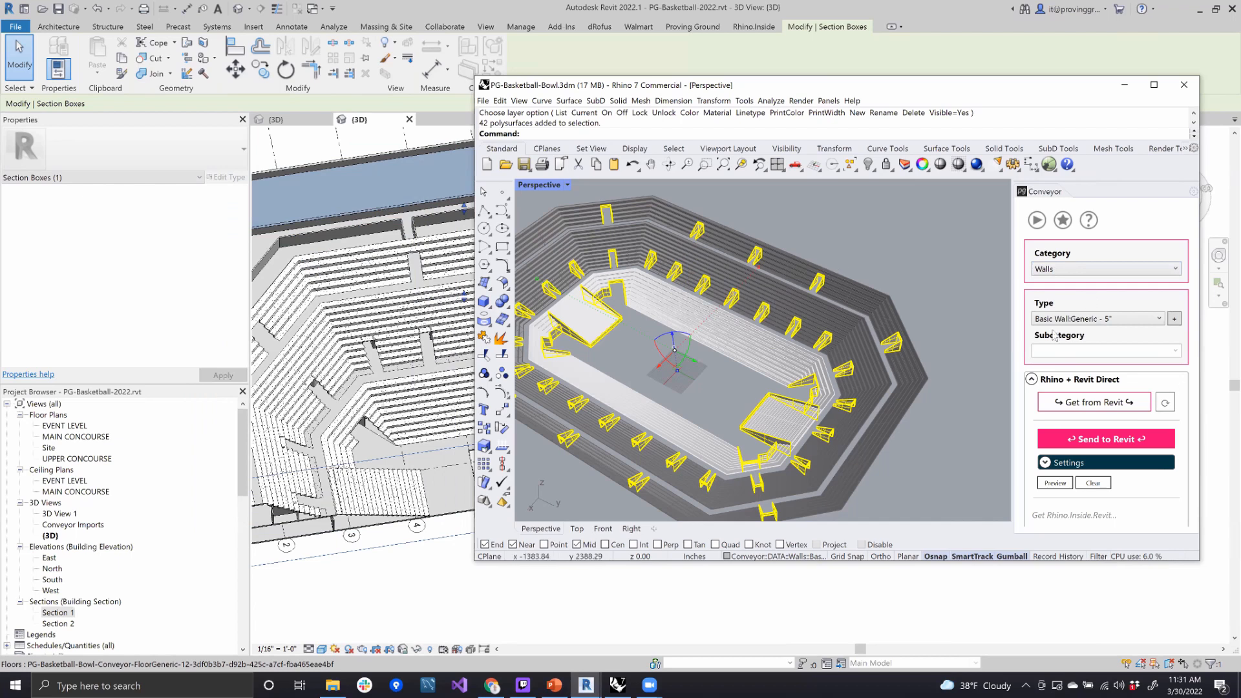
pyautogui.moveTo(813, 91); pyautogui.dragTo(875, 60)
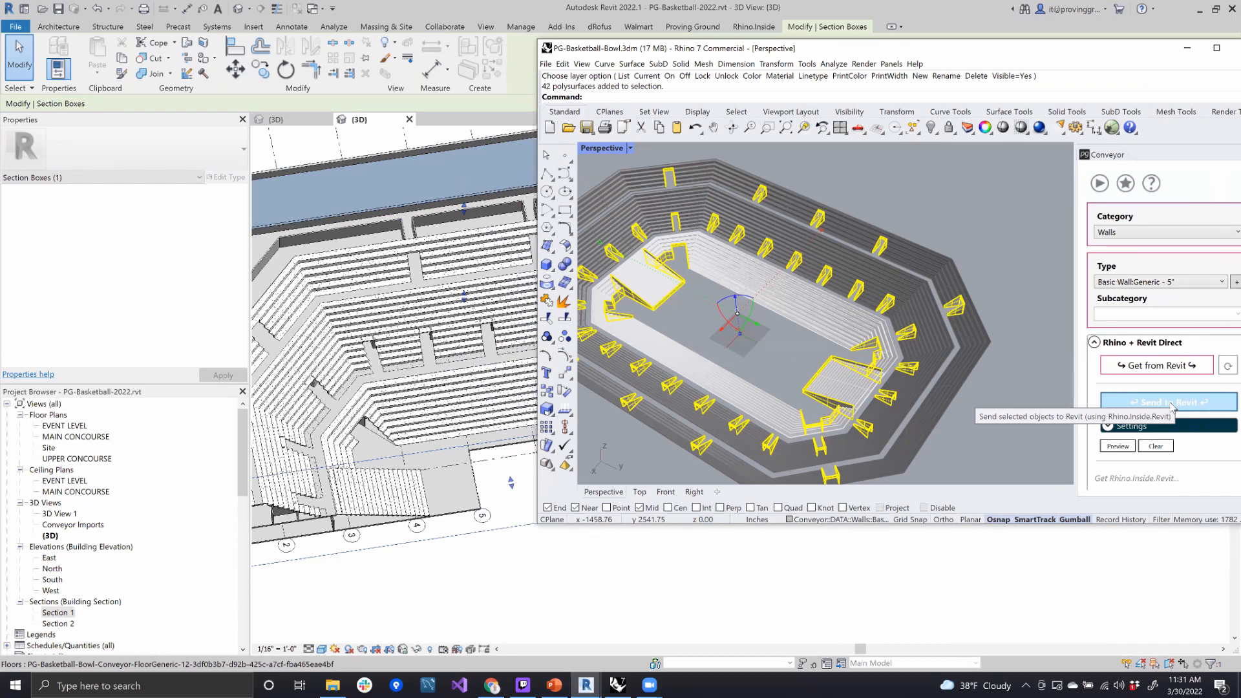
# - Check the selected vomitory walls up close in the seating bowl and send them to Revit through Rhino.Inside
pyautogui.scroll(5, 814, 314)
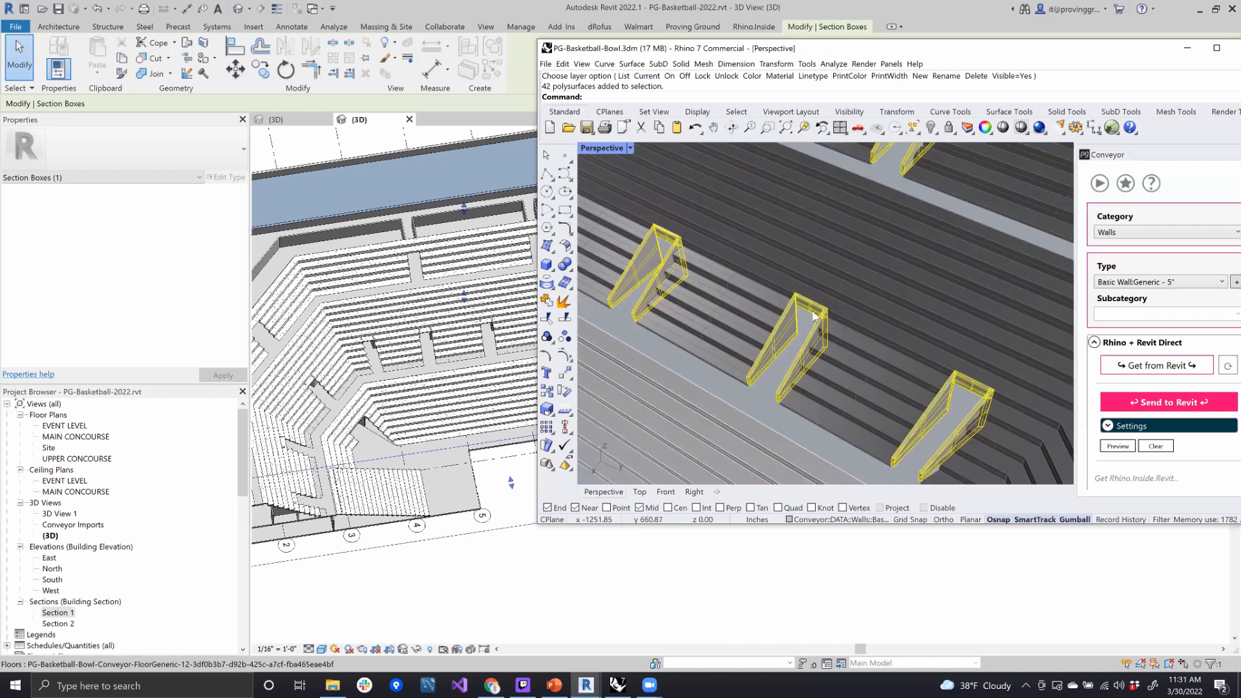
pyautogui.scroll(3, 814, 314)
pyautogui.scroll(-6, 829, 329)
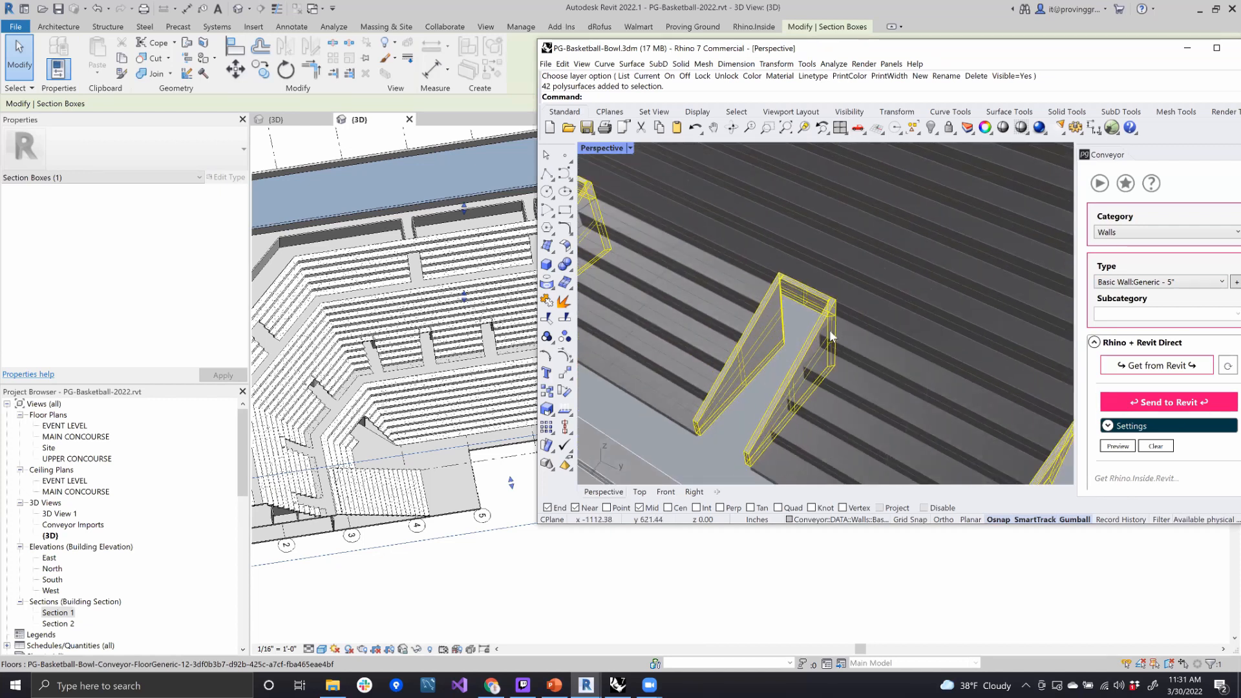
pyautogui.scroll(-8, 659, 334)
pyautogui.scroll(5, 659, 333)
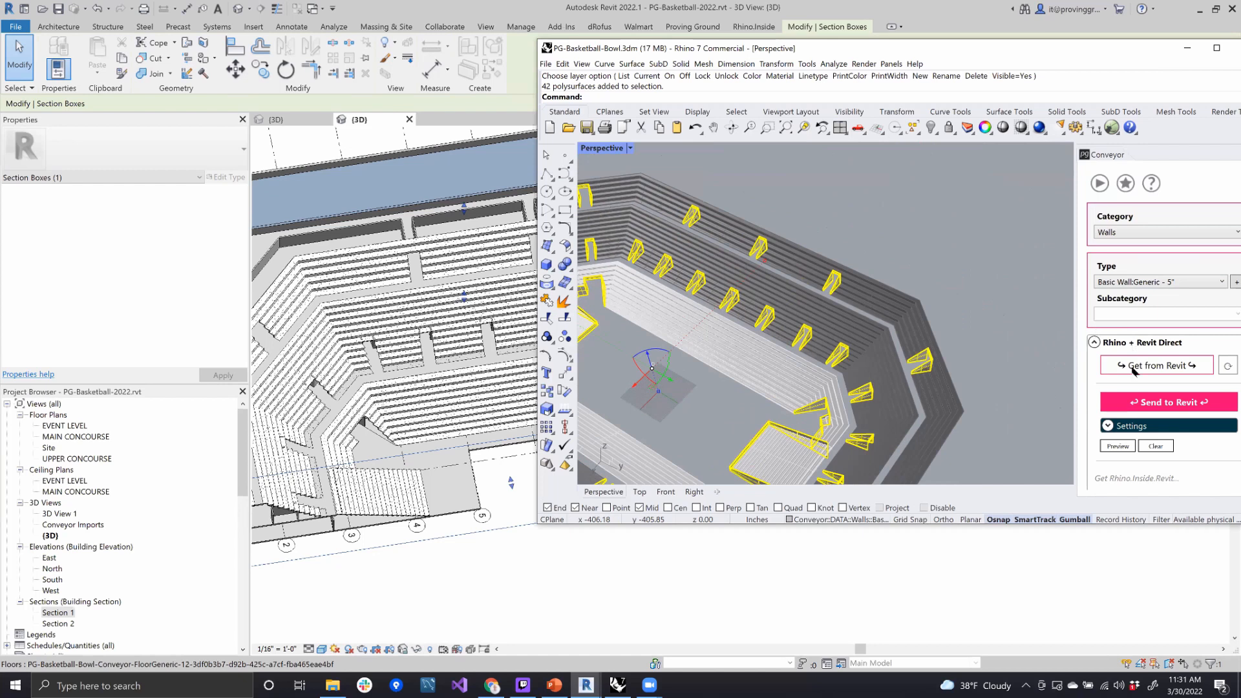
pyautogui.click(1168, 404)
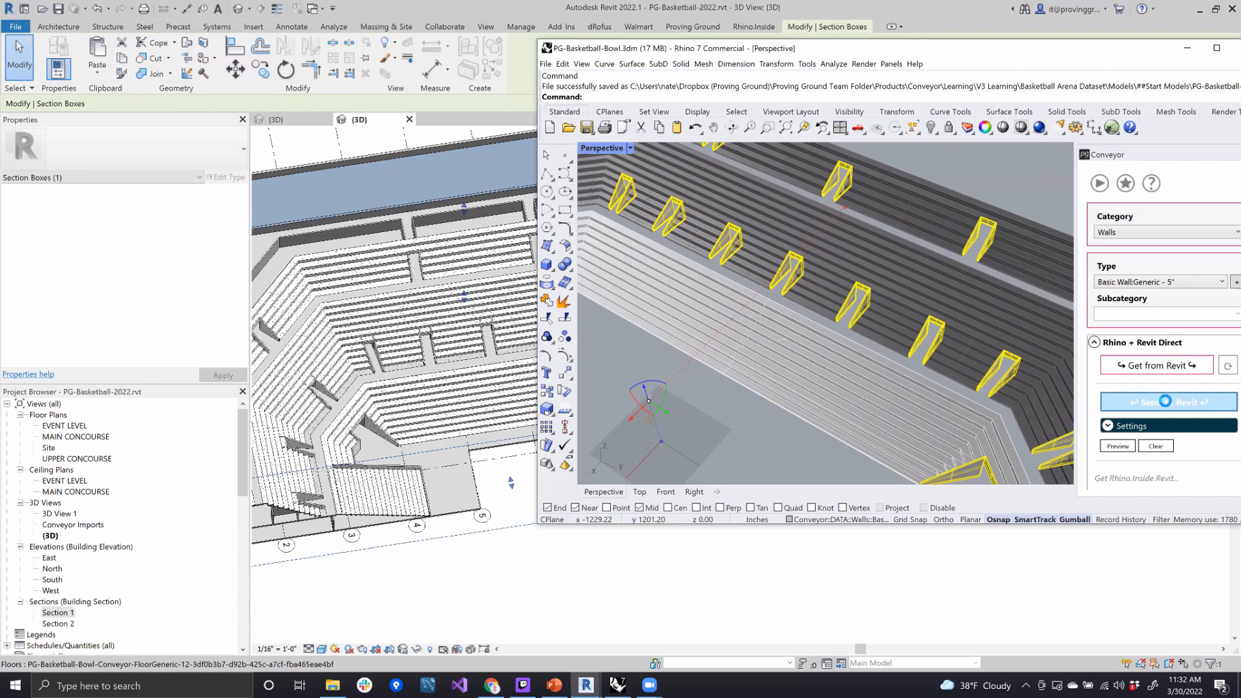
# - Switch to Revit and examine the imported vomitory walls within the cut seating bowl
pyautogui.moveTo(1067, 51); pyautogui.dragTo(950, 68)
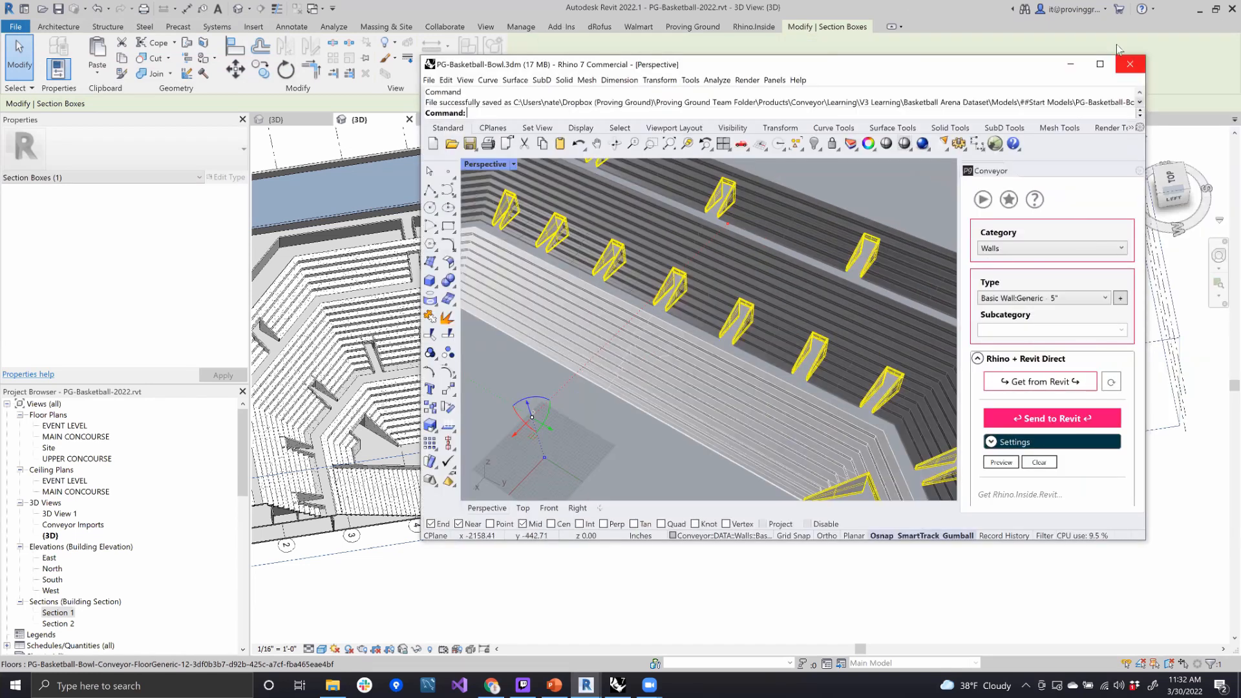
pyautogui.click(635, 685)
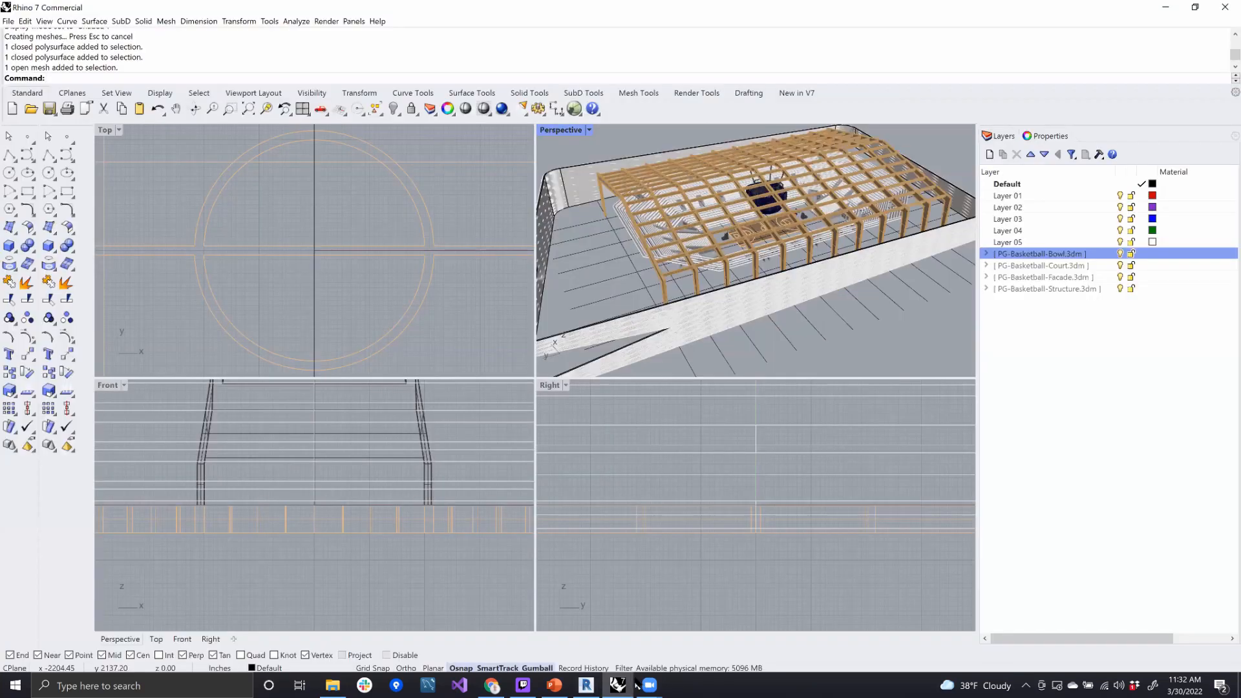
pyautogui.click(586, 685)
pyautogui.keyDown('shift'); pyautogui.moveTo(773, 521); pyautogui.dragTo(648, 385, button='middle'); pyautogui.keyUp('shift')
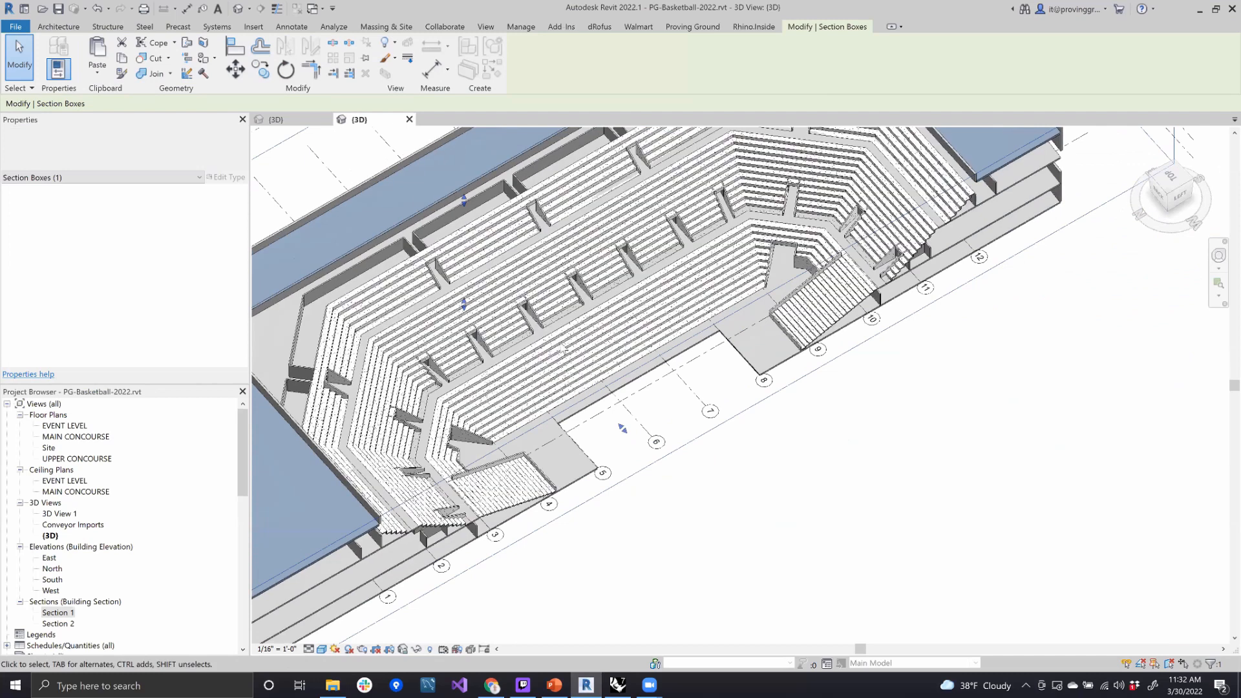
pyautogui.scroll(2, 565, 349)
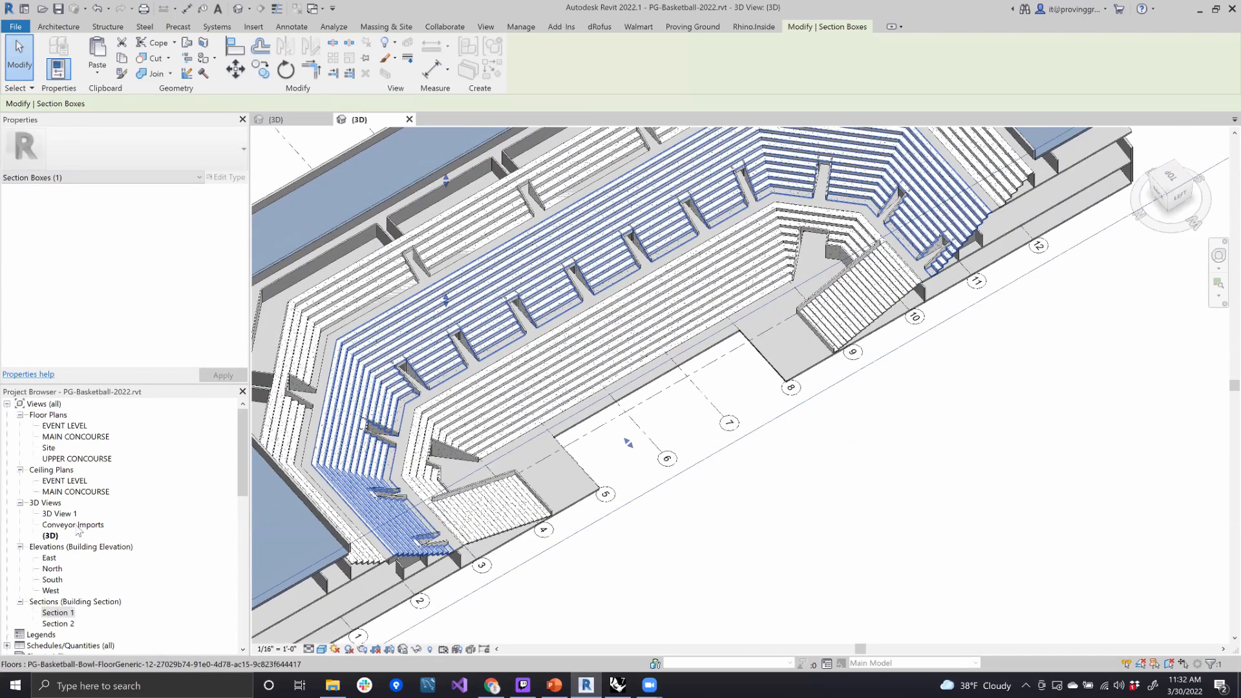
# - Open the Conveyor Imports 3D view and examine the imported seating tiers and walls against the rest of the arena
pyautogui.doubleClick(77, 525)
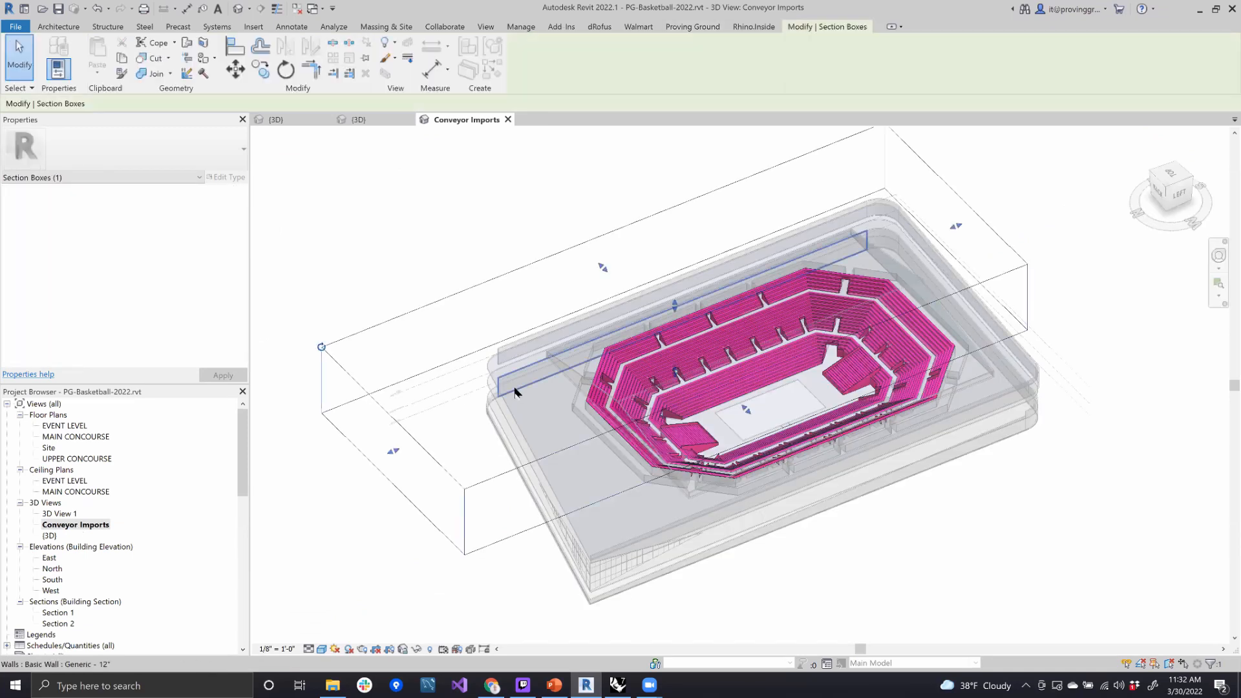
pyautogui.scroll(3, 960, 526)
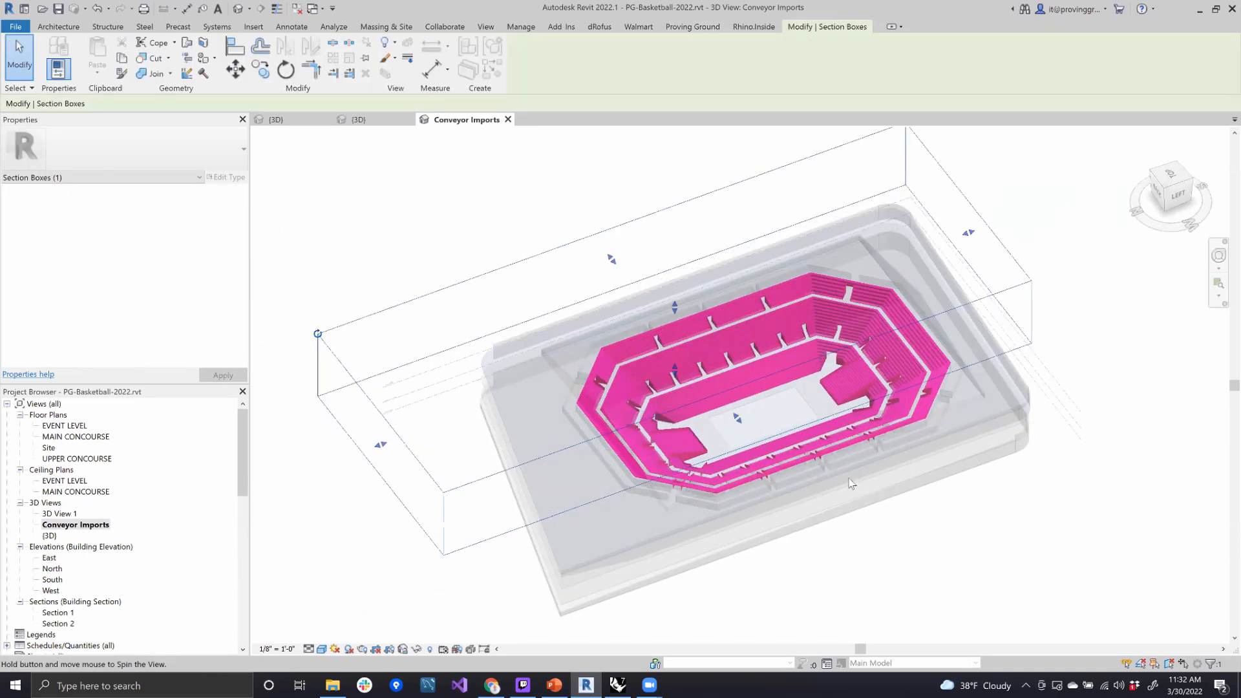
pyautogui.click(978, 553)
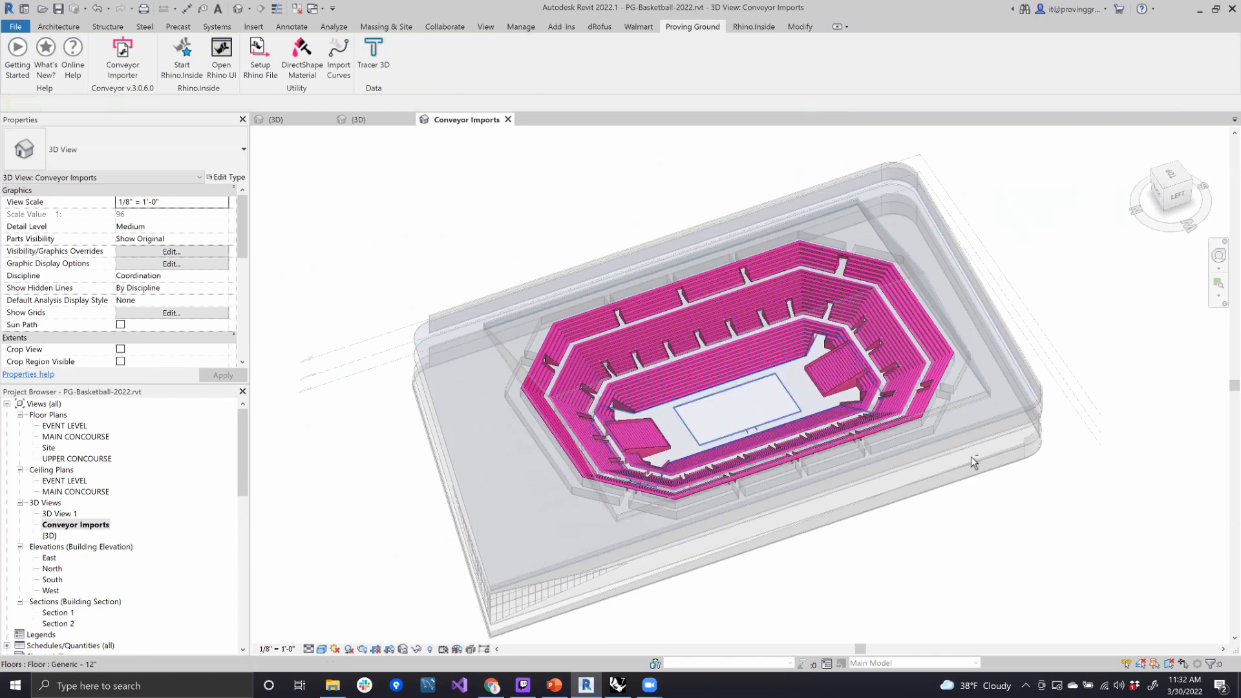
pyautogui.scroll(3, 601, 350)
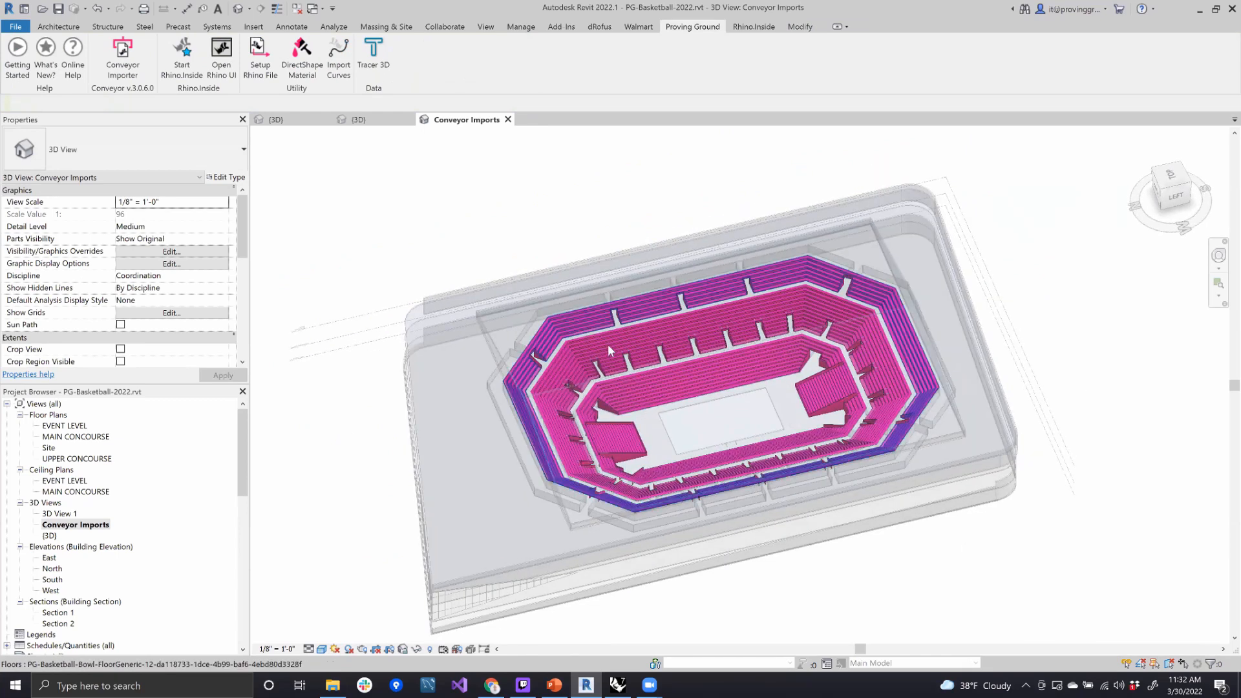
pyautogui.scroll(2, 608, 354)
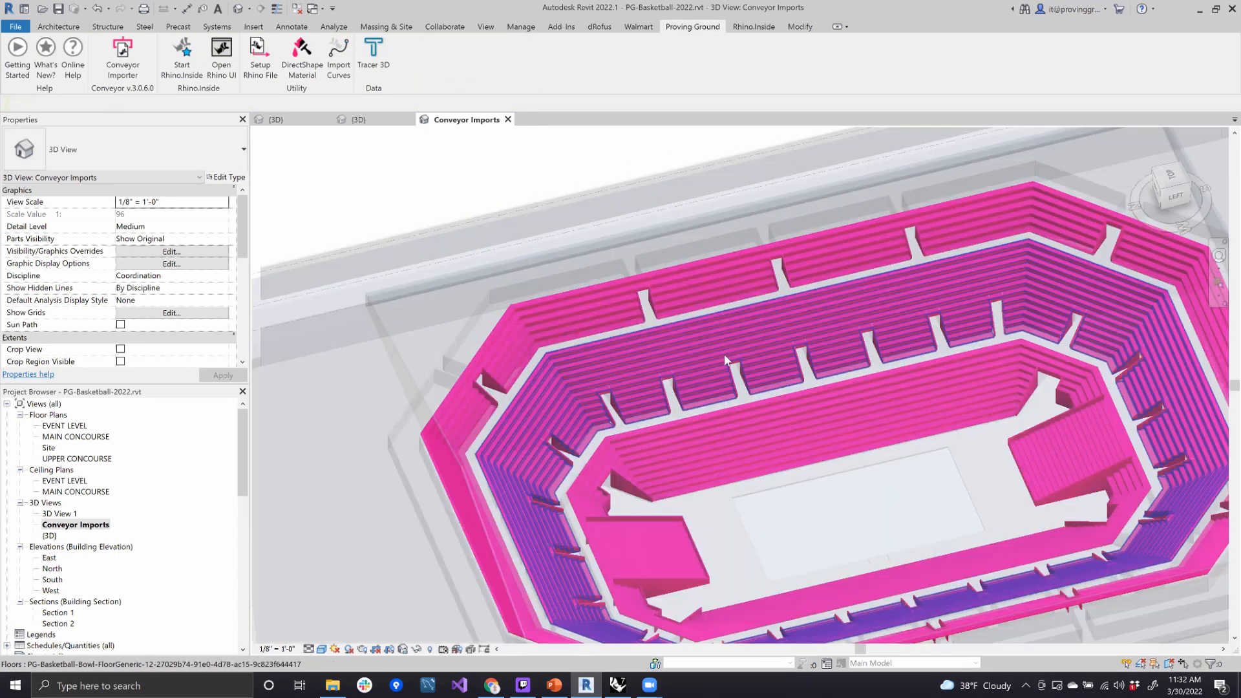
pyautogui.click(710, 340)
pyautogui.press('Escape')
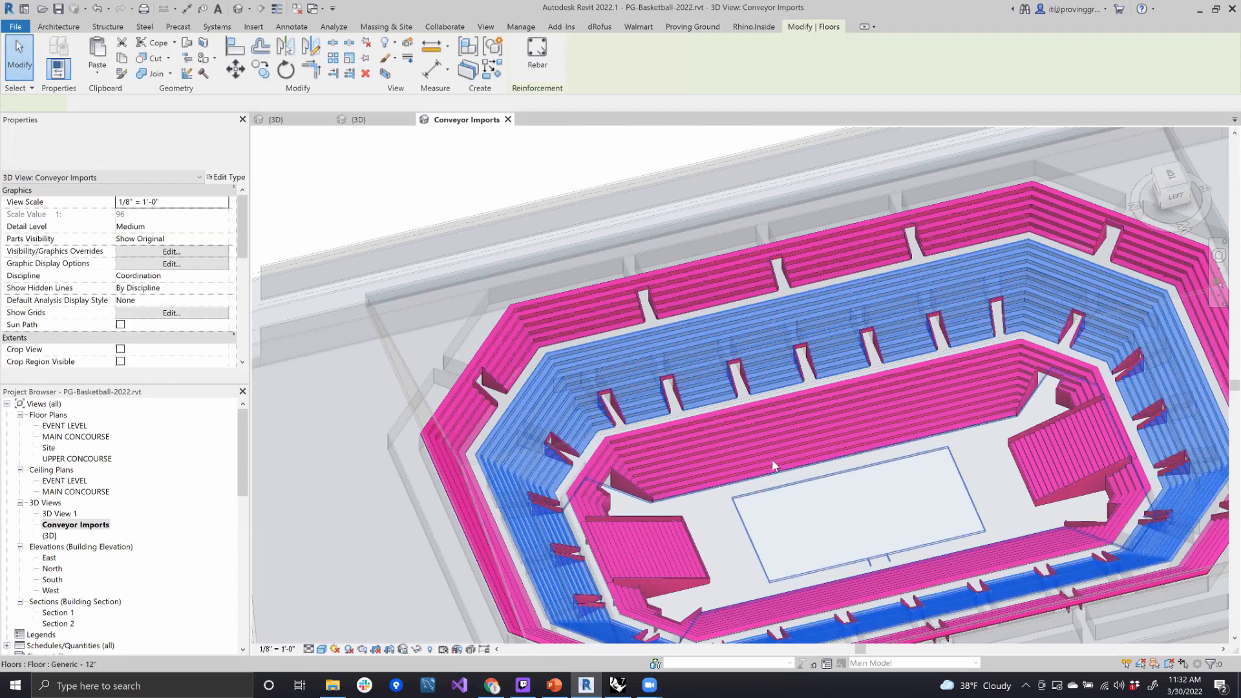
pyautogui.click(824, 517)
# - Inspect the Conveyor Imports and Conveyor Non-Imports filters in the view's visibility and graphics overrides, discarding any changes
pyautogui.press('v')
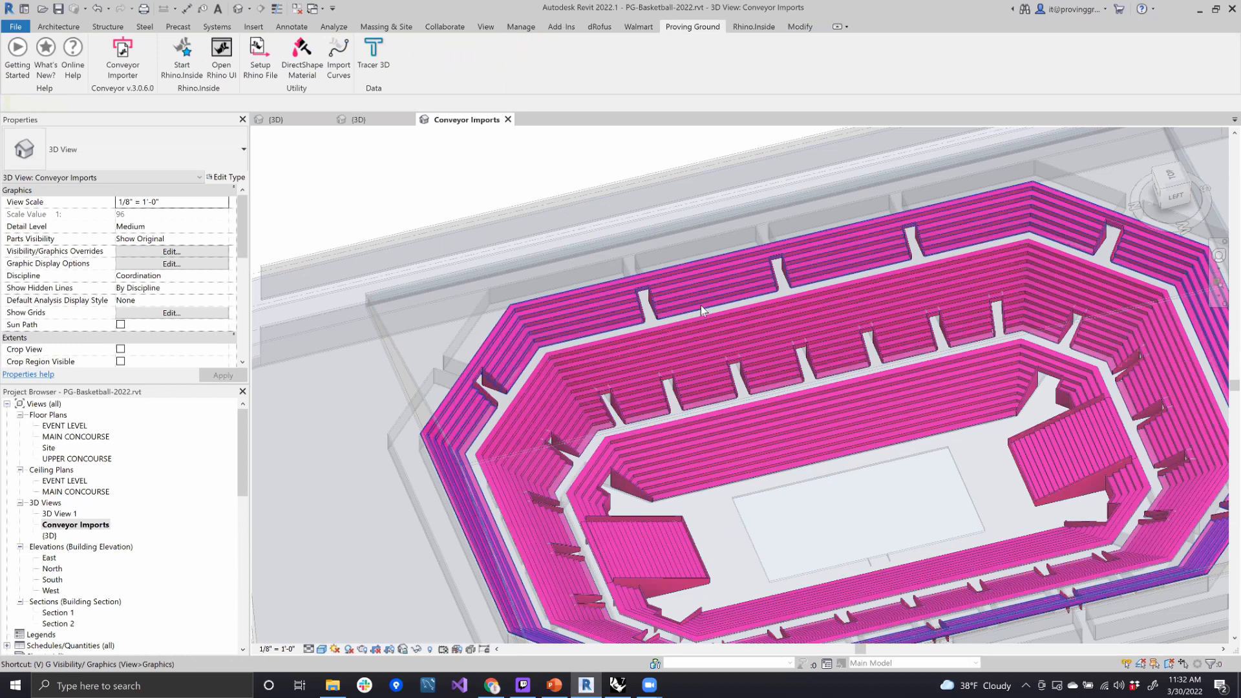
pyautogui.press('g')
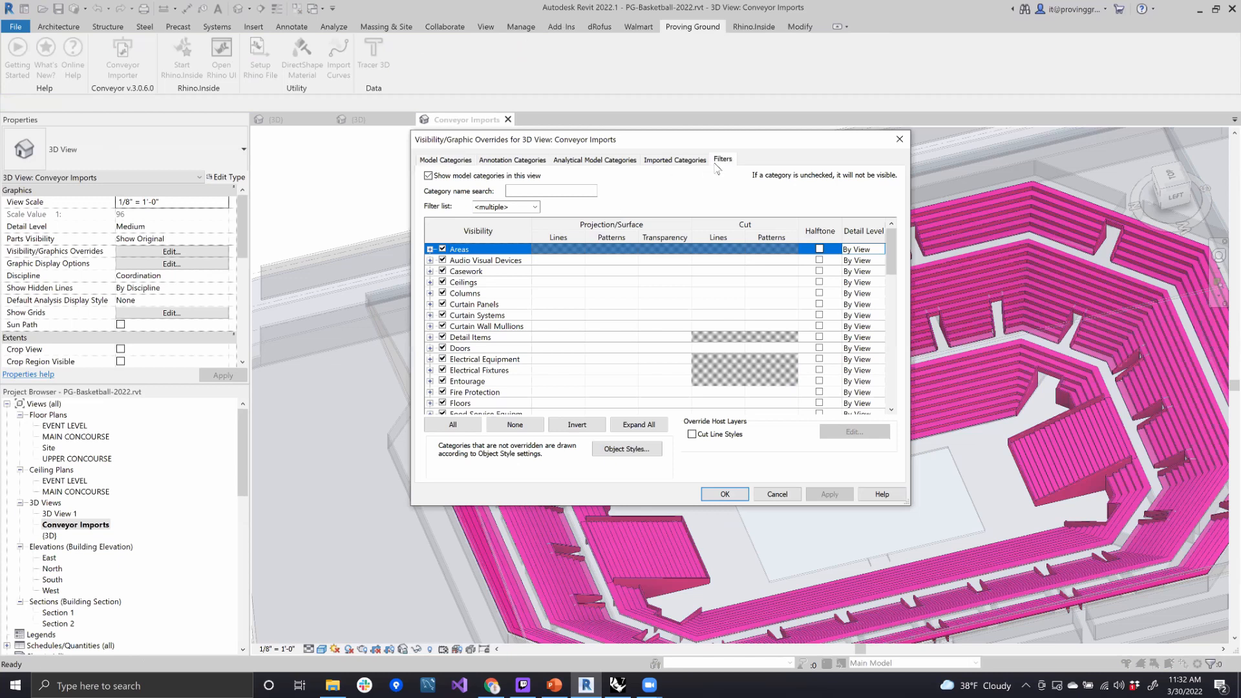
pyautogui.click(718, 162)
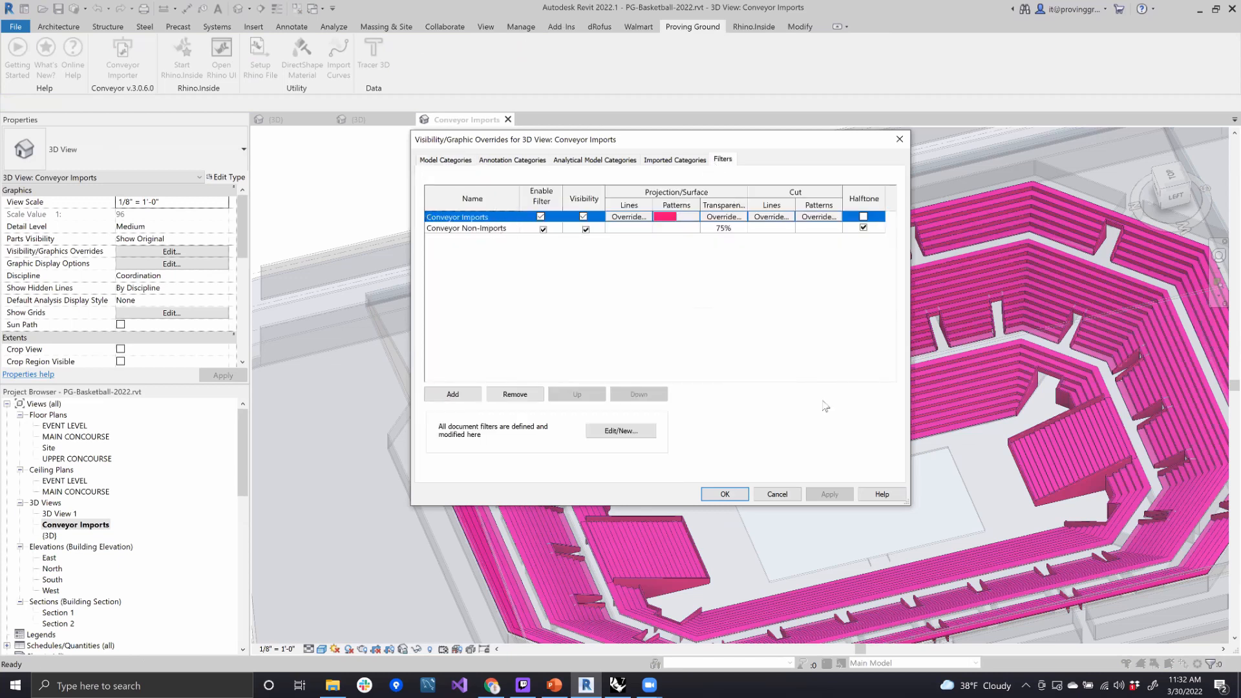
pyautogui.click(784, 492)
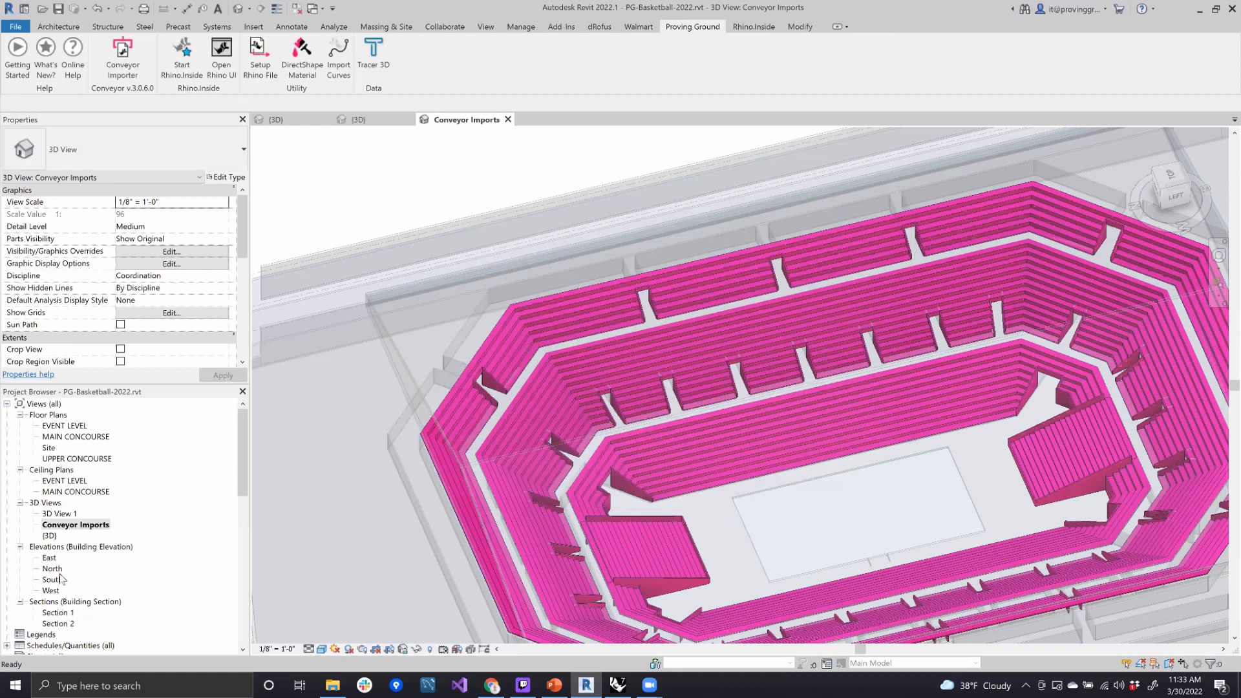
# - Open the Conveyor Imports schedule, review the Rhino path, object ID, layer and update columns, and return to the Conveyor Imports 3D view
pyautogui.scroll(-1, 63, 579)
pyautogui.click(7, 613)
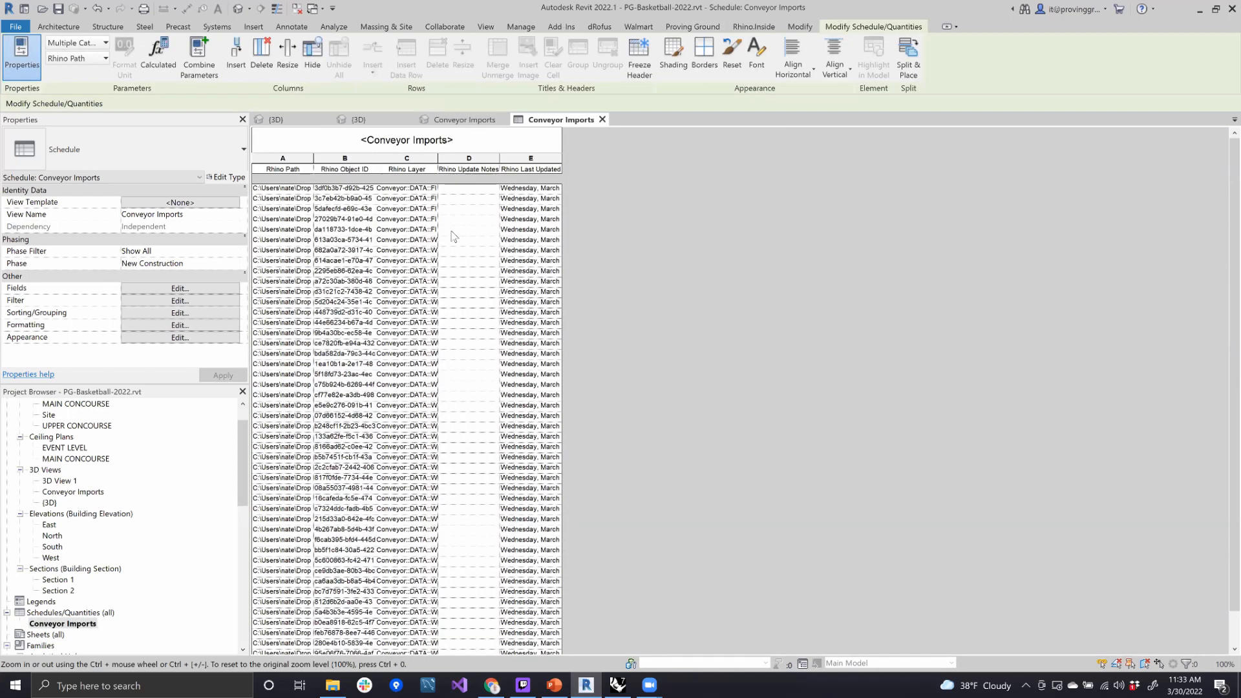
pyautogui.scroll(-2, 427, 385)
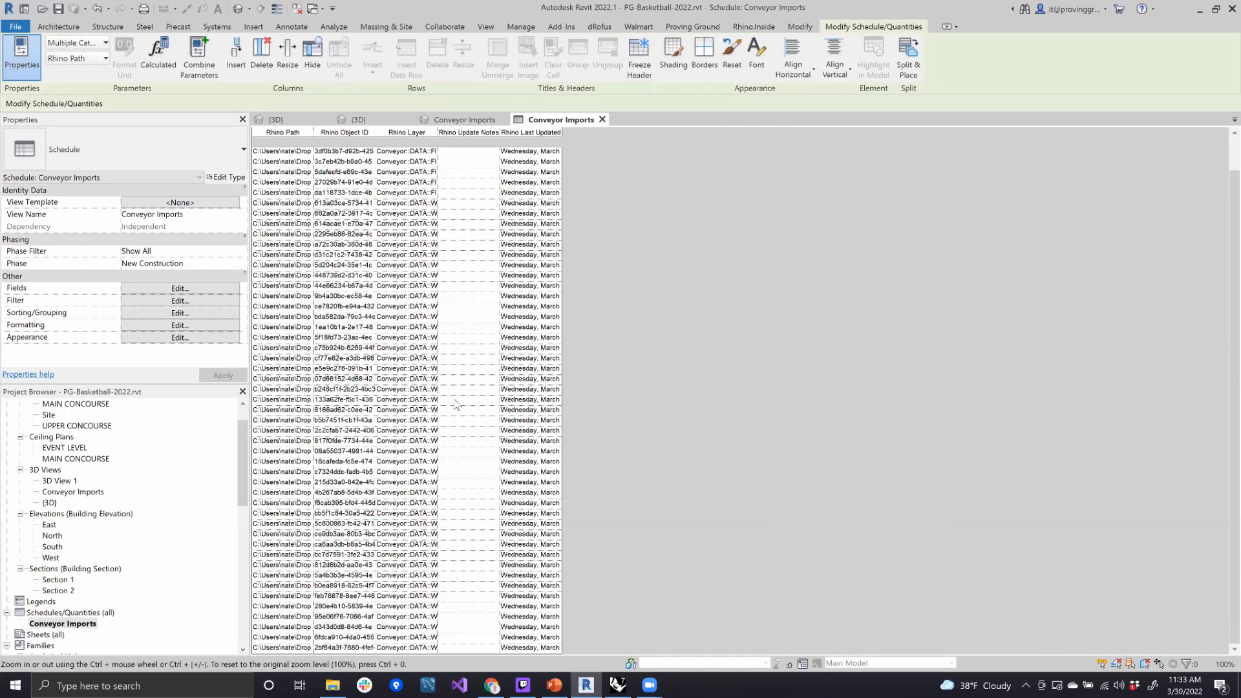
pyautogui.scroll(2, 427, 381)
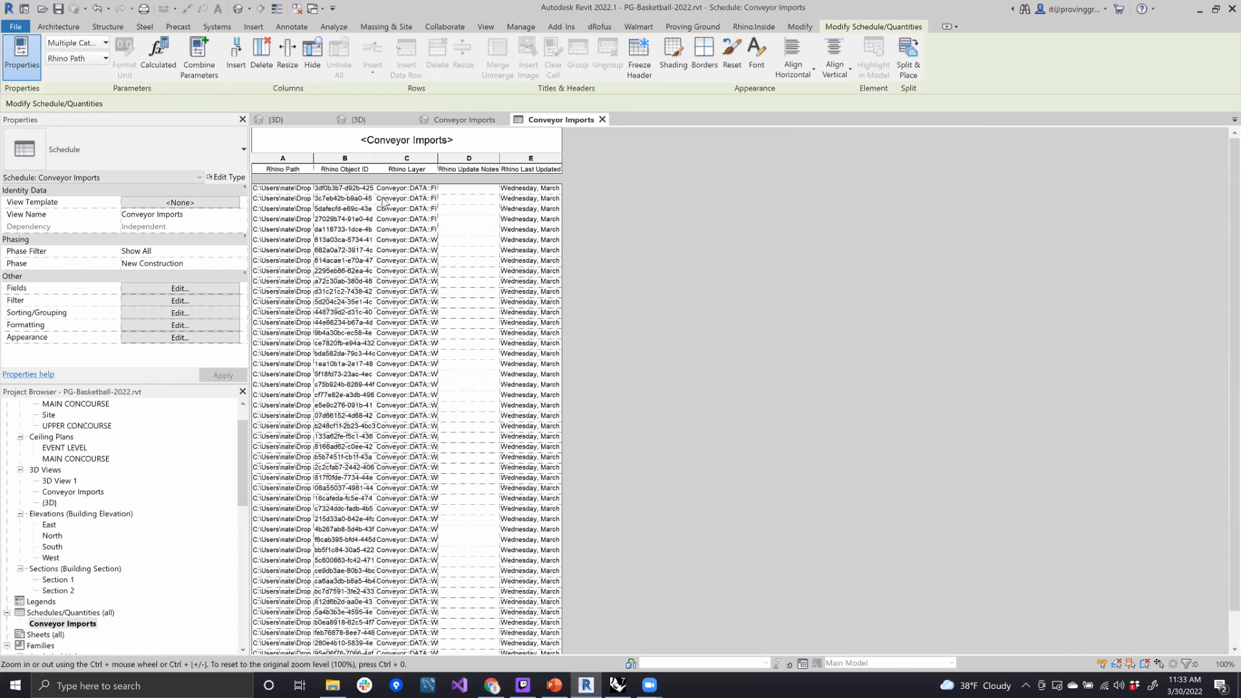
pyautogui.click(451, 122)
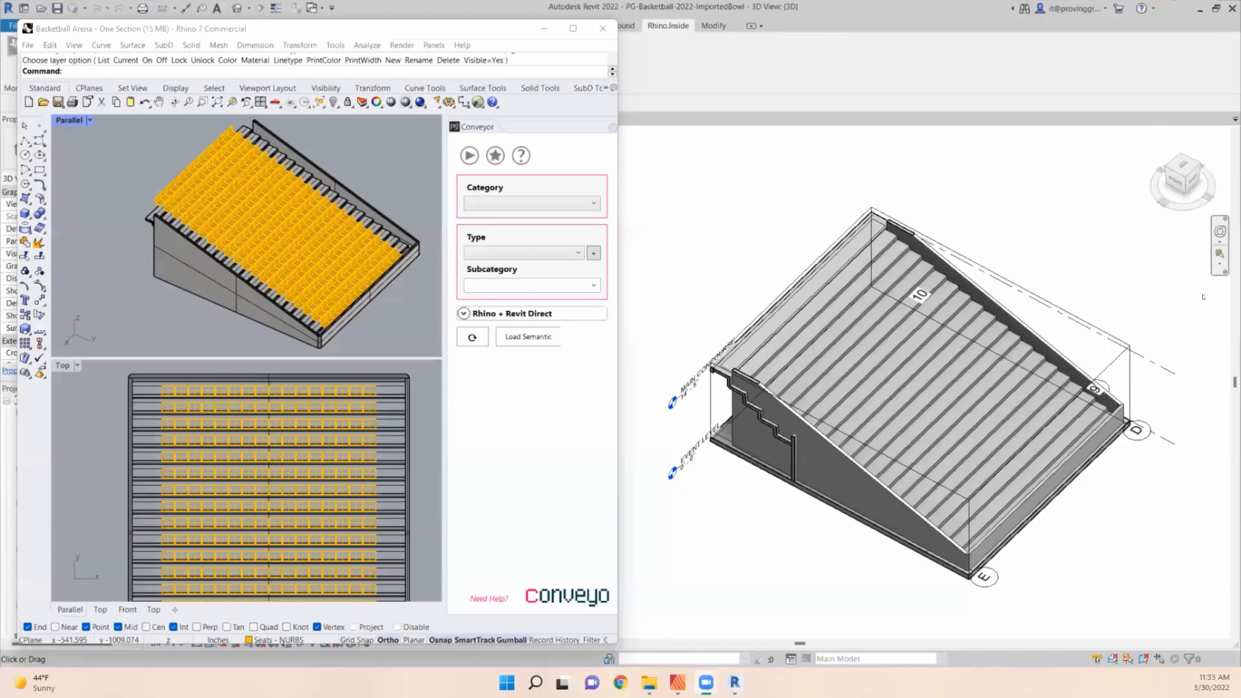
pyautogui.click(1219, 254)
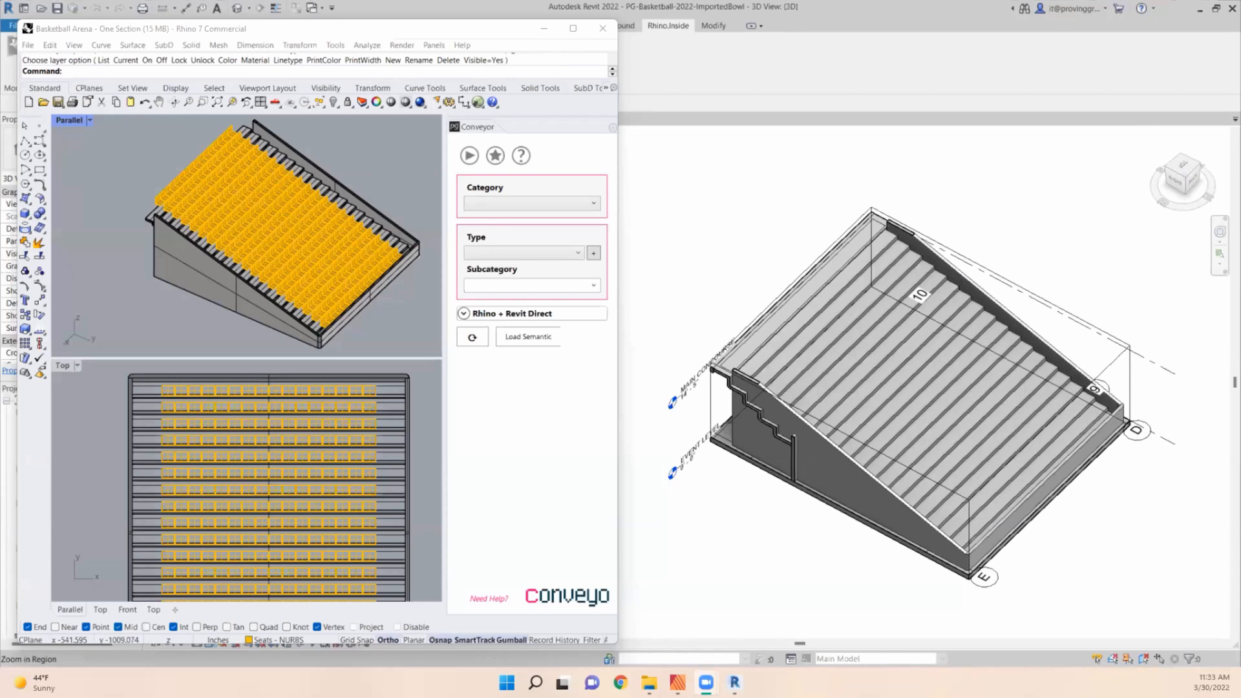
pyautogui.scroll(3, 405, 336)
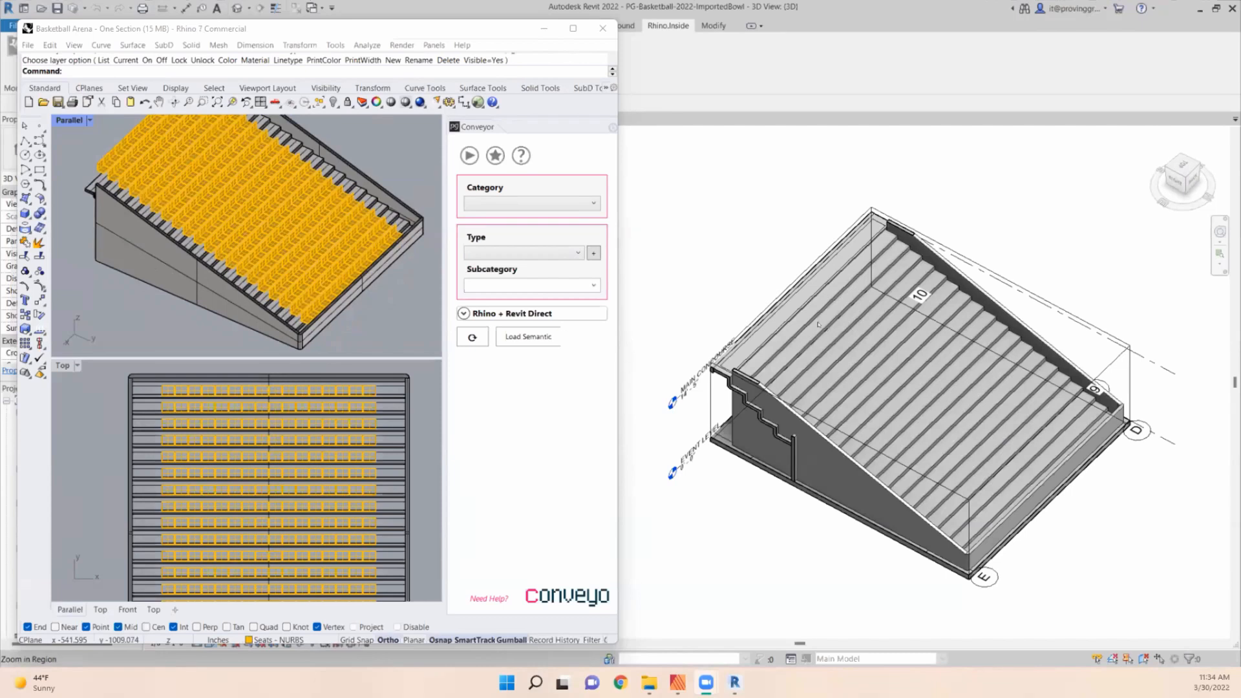
pyautogui.scroll(-1, 822, 332)
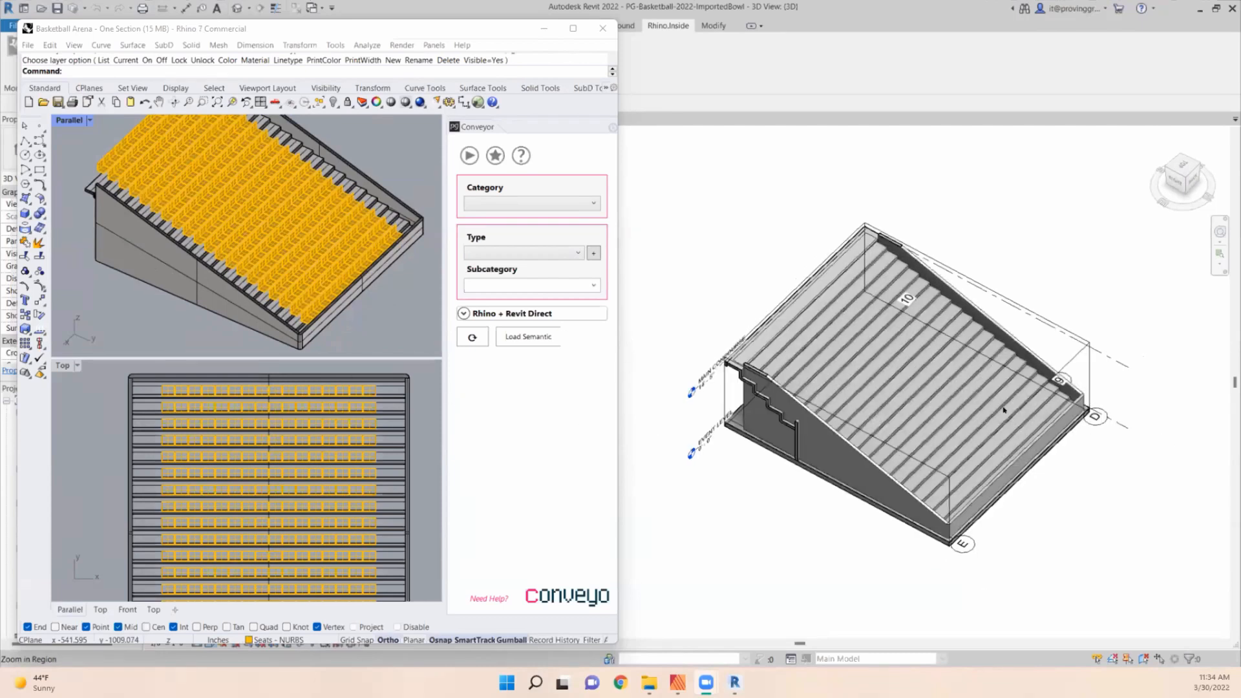
# - Select the front row of seats in Rhino's Top viewport
pyautogui.click(239, 379)
pyautogui.click(394, 366)
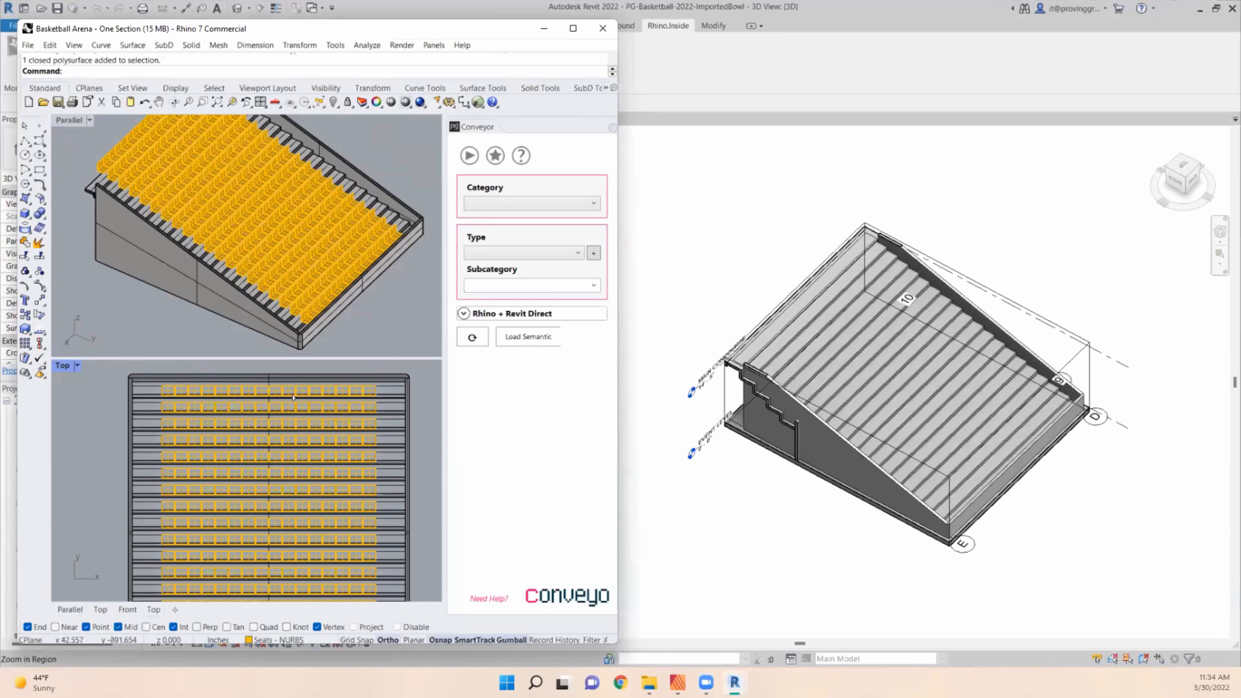
pyautogui.scroll(-1, 294, 397)
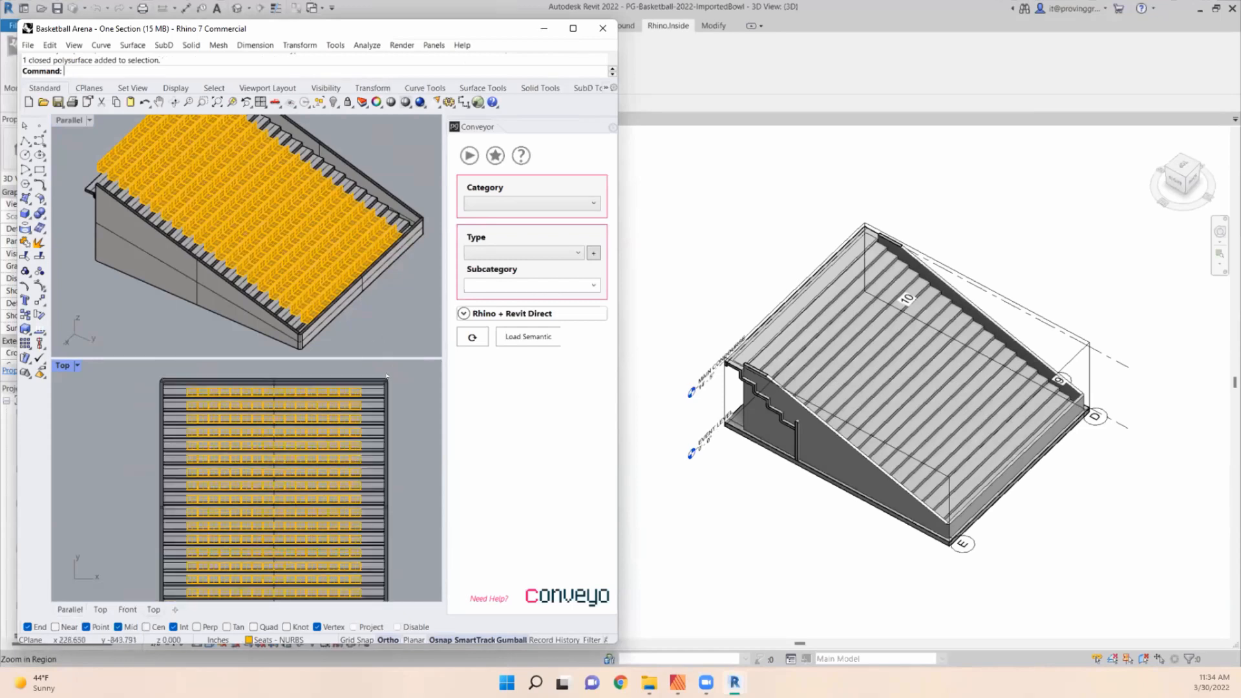
pyautogui.scroll(2, 188, 386)
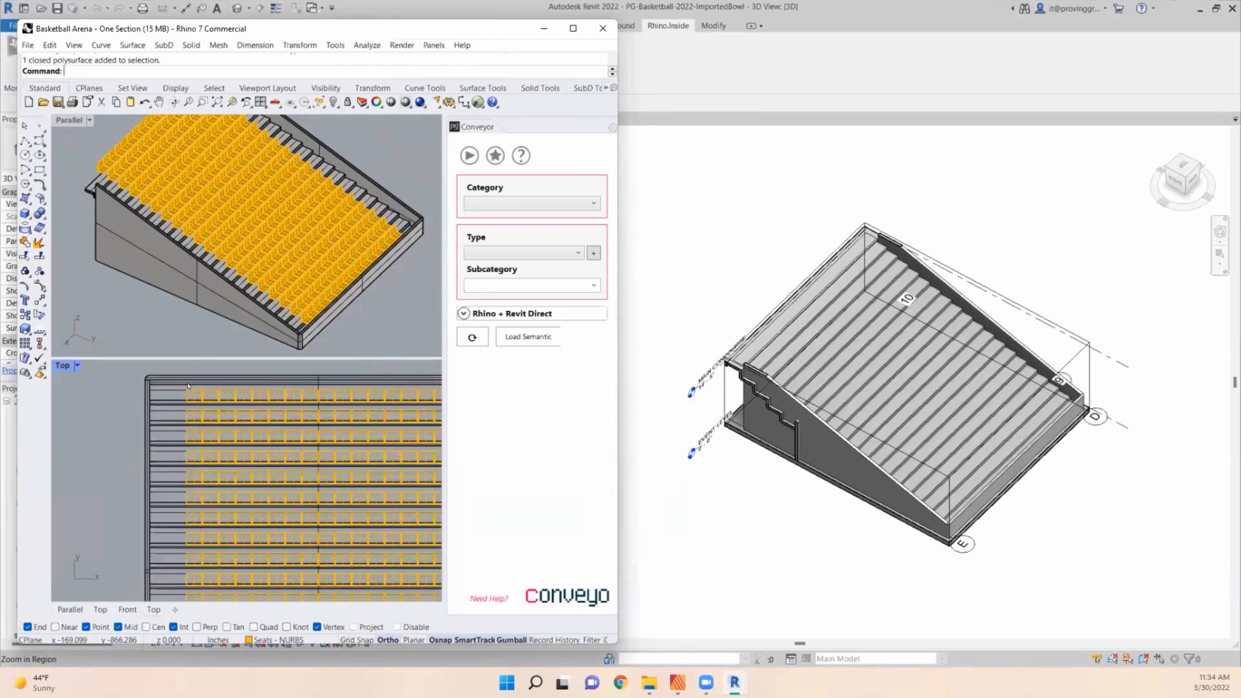
pyautogui.scroll(-1, 140, 386)
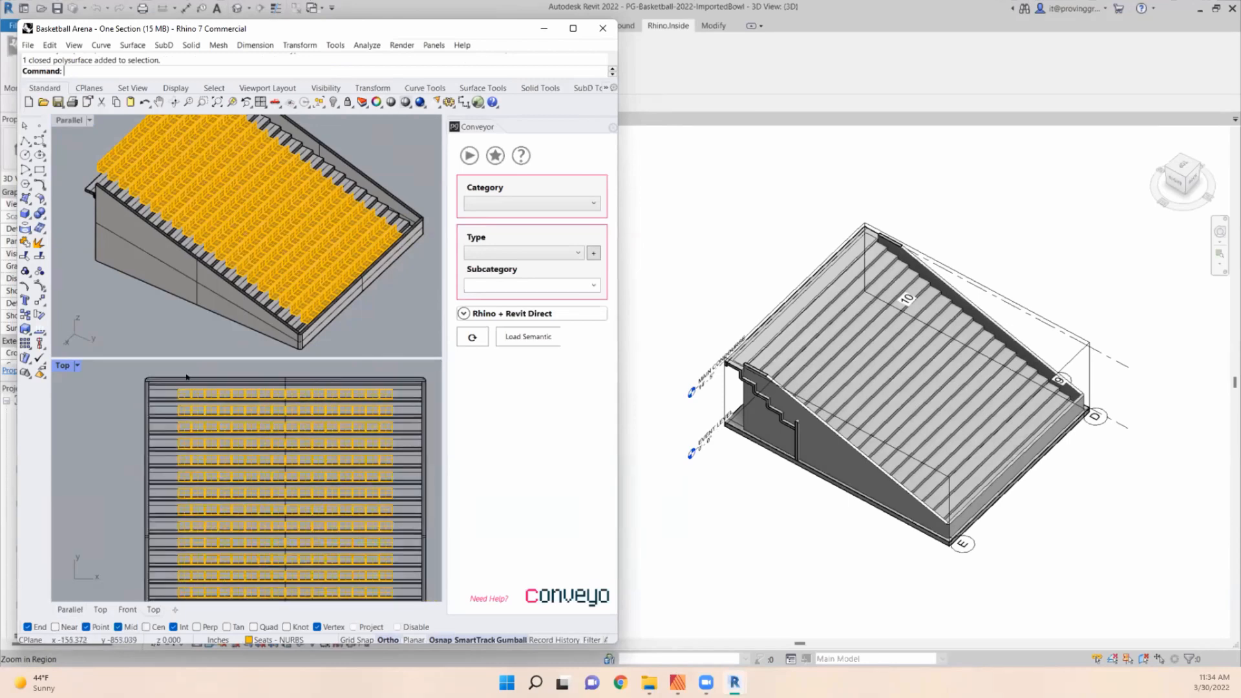
pyautogui.scroll(2, 187, 380)
pyautogui.moveTo(199, 390); pyautogui.dragTo(177, 396, button='right')
pyautogui.scroll(-2, 178, 397)
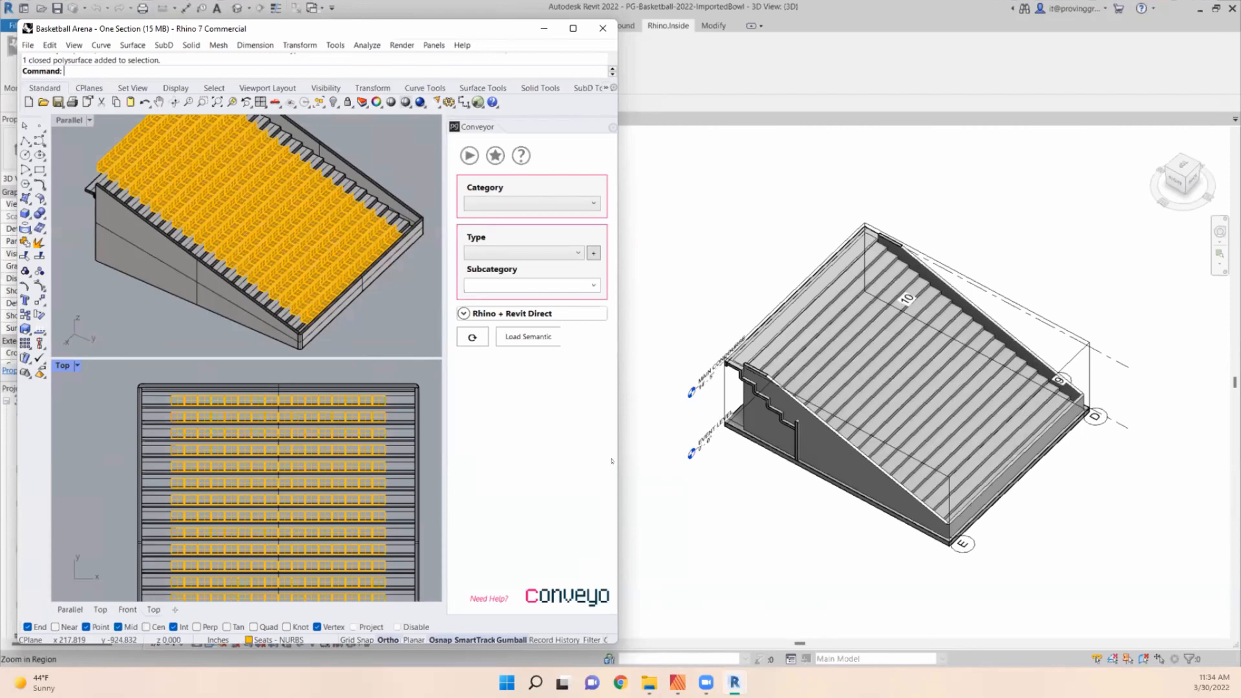
pyautogui.scroll(2, 278, 427)
pyautogui.moveTo(155, 373); pyautogui.dragTo(136, 379, button='right')
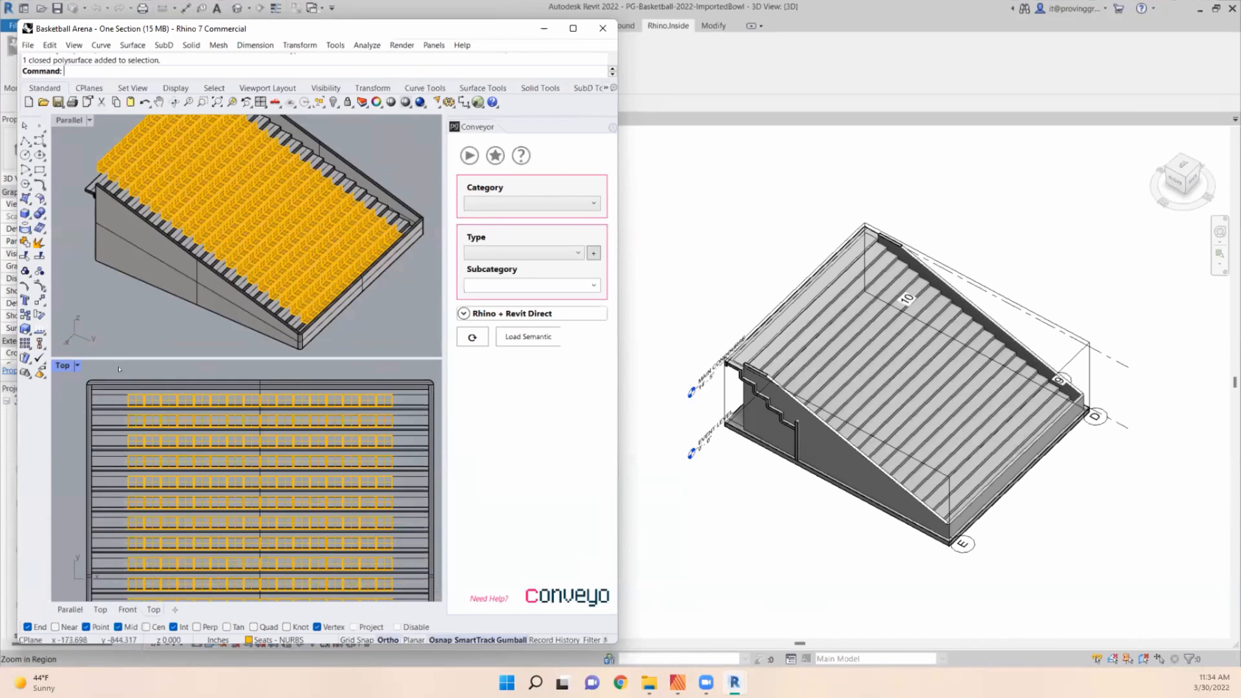
pyautogui.moveTo(126, 386); pyautogui.dragTo(406, 409)
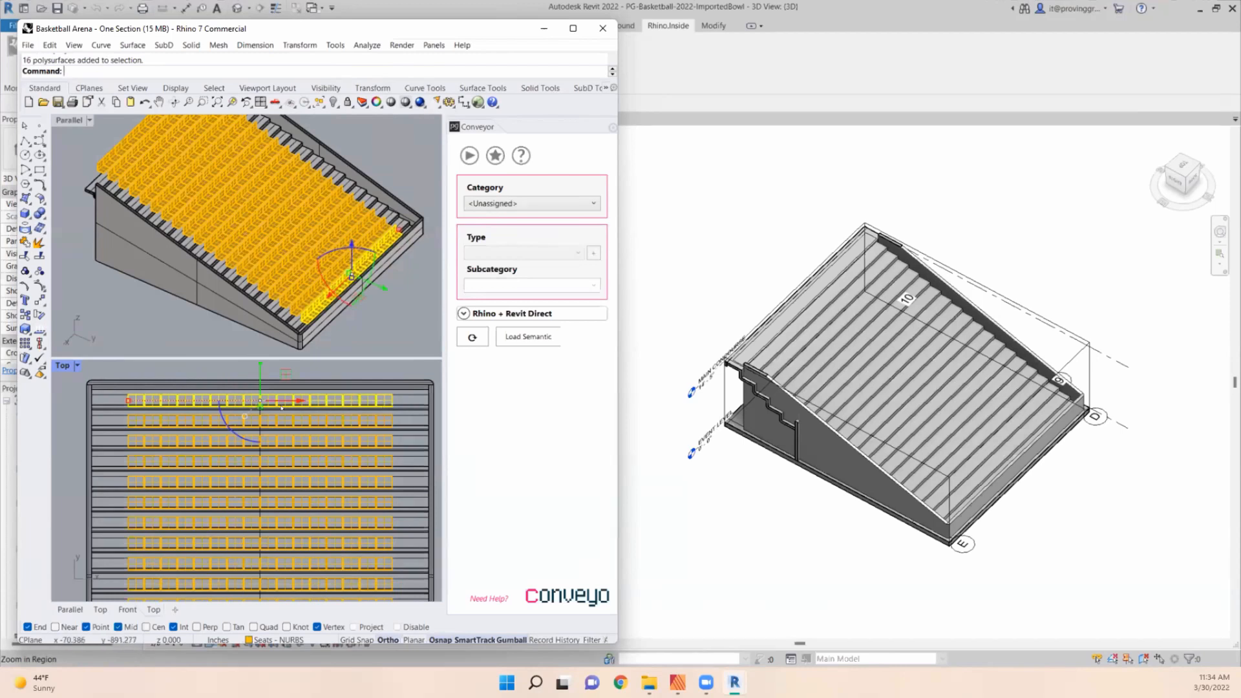
# - Assign the selected front-row seats to the Component Families category with the Furniture type in Conveyor
pyautogui.click(532, 202)
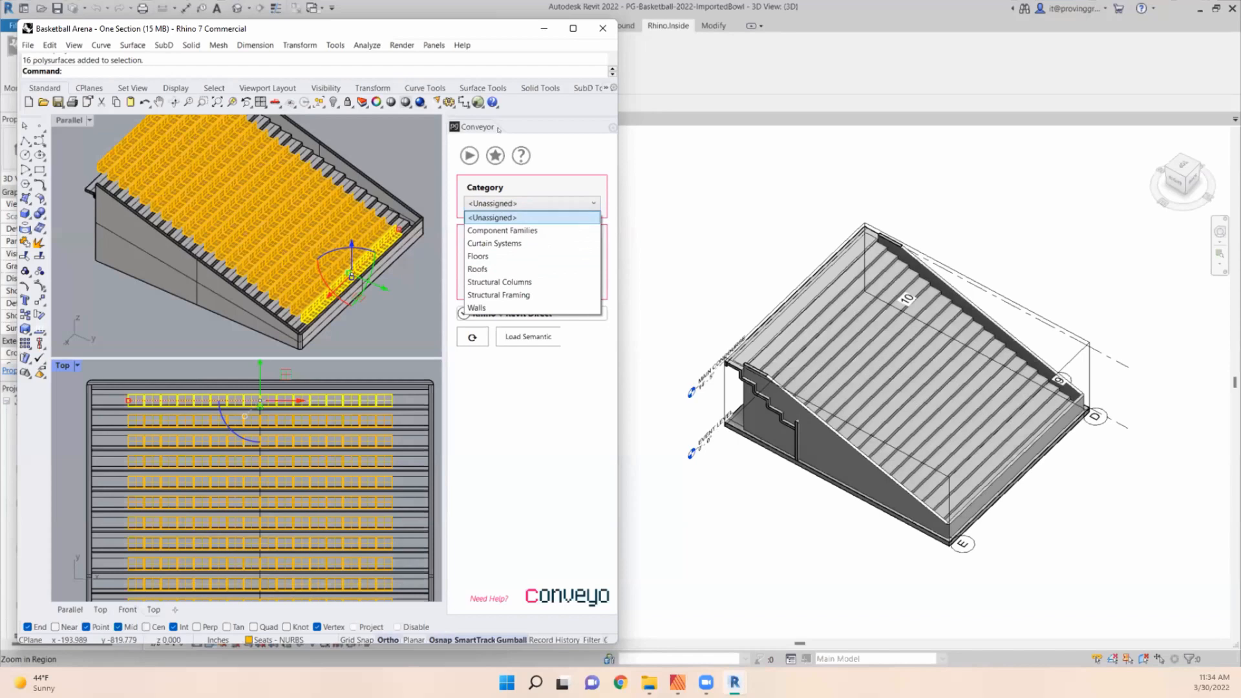
pyautogui.click(499, 230)
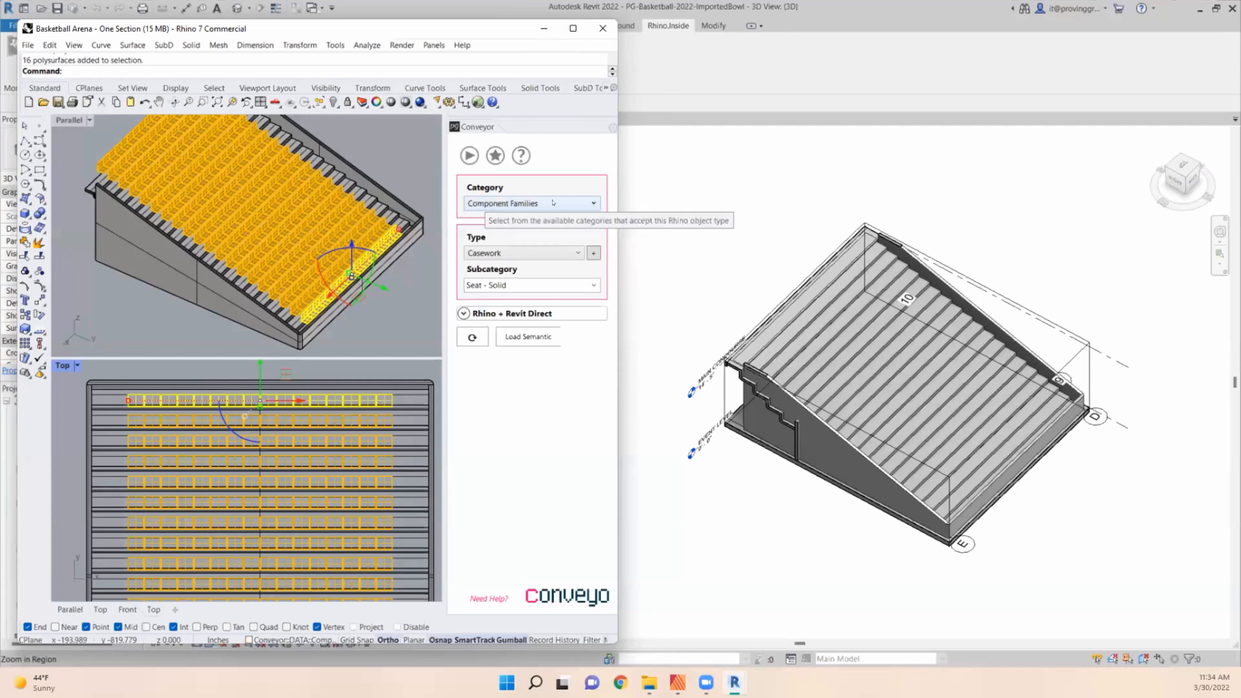
pyautogui.click(511, 252)
pyautogui.click(508, 292)
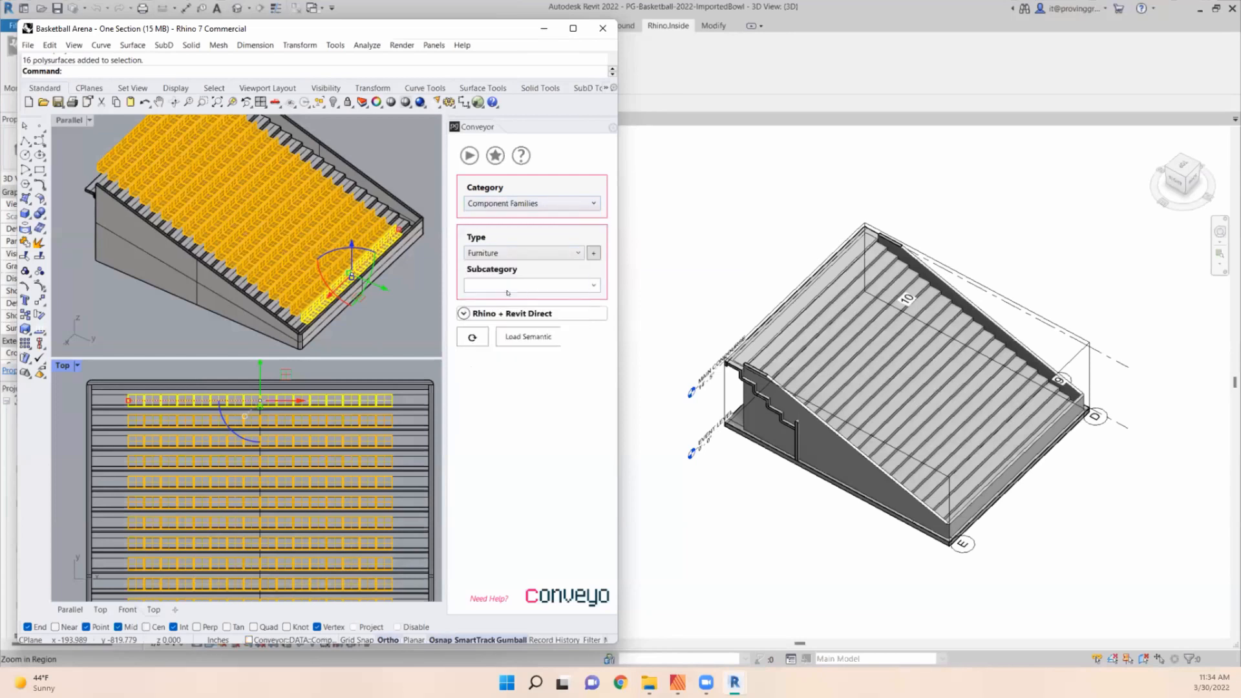
# - Widen the Rhino window, set Conveyor's Family Import to Use Families, and send the front-row seats to Revit
pyautogui.click(464, 315)
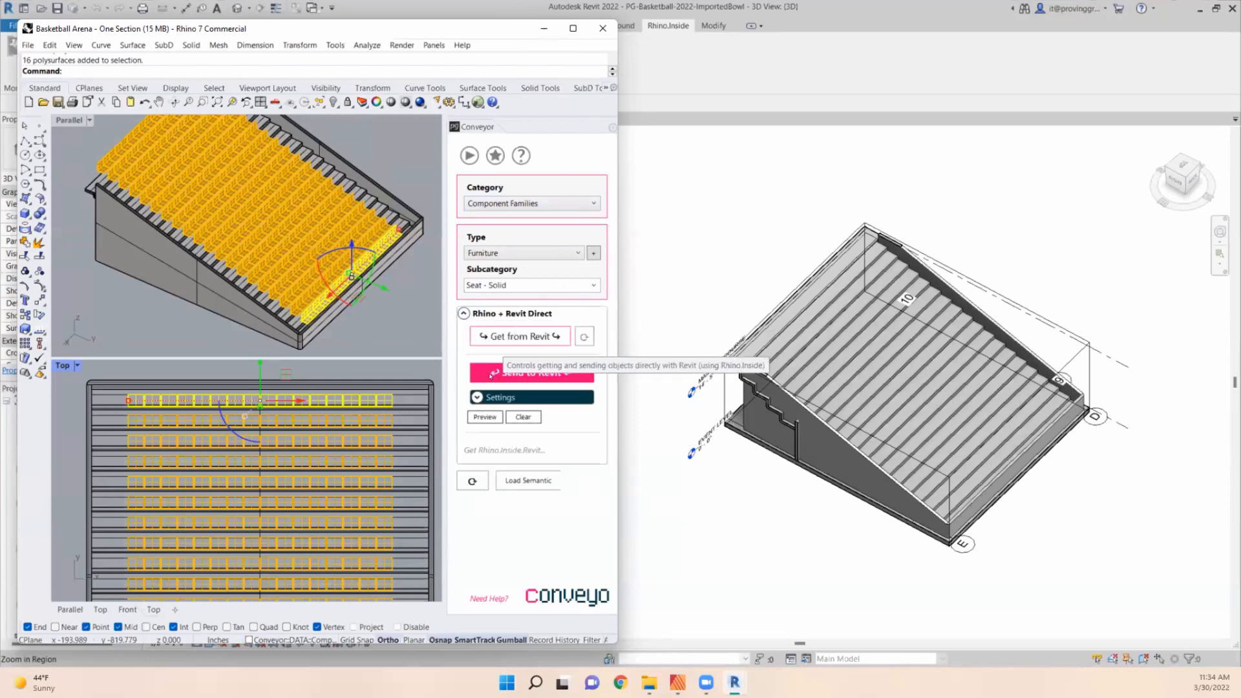
pyautogui.click(476, 397)
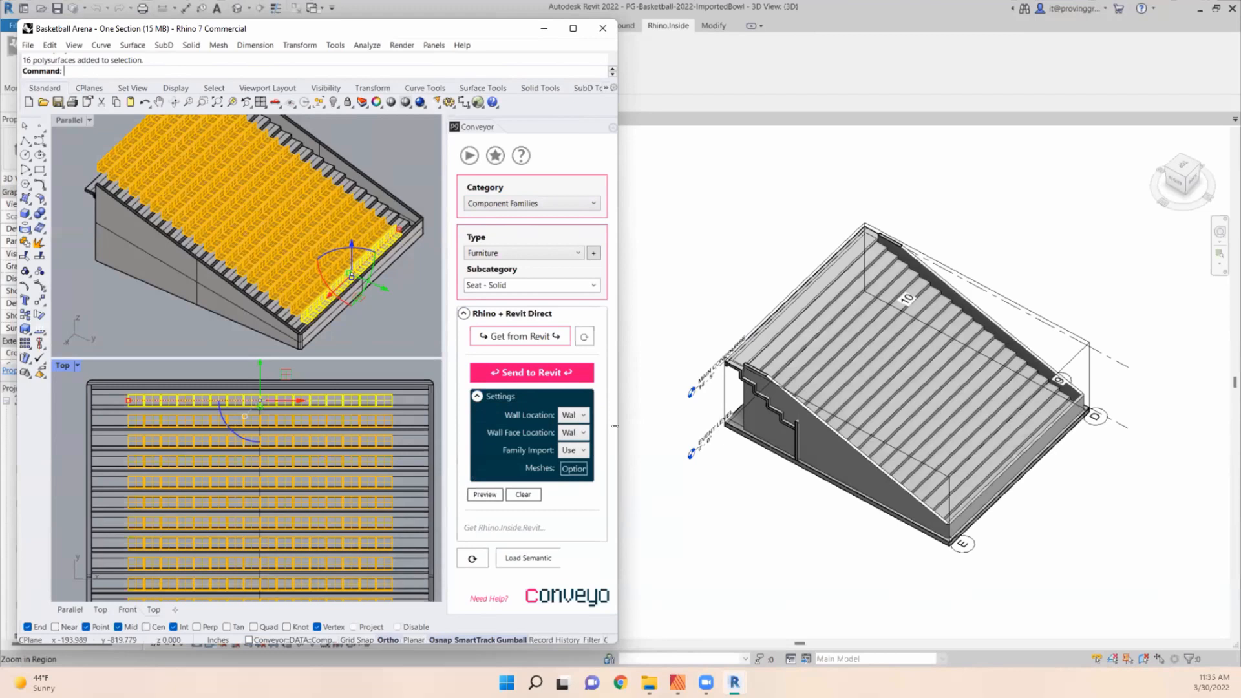
pyautogui.moveTo(620, 428); pyautogui.dragTo(754, 433)
pyautogui.moveTo(581, 441); pyautogui.dragTo(460, 434)
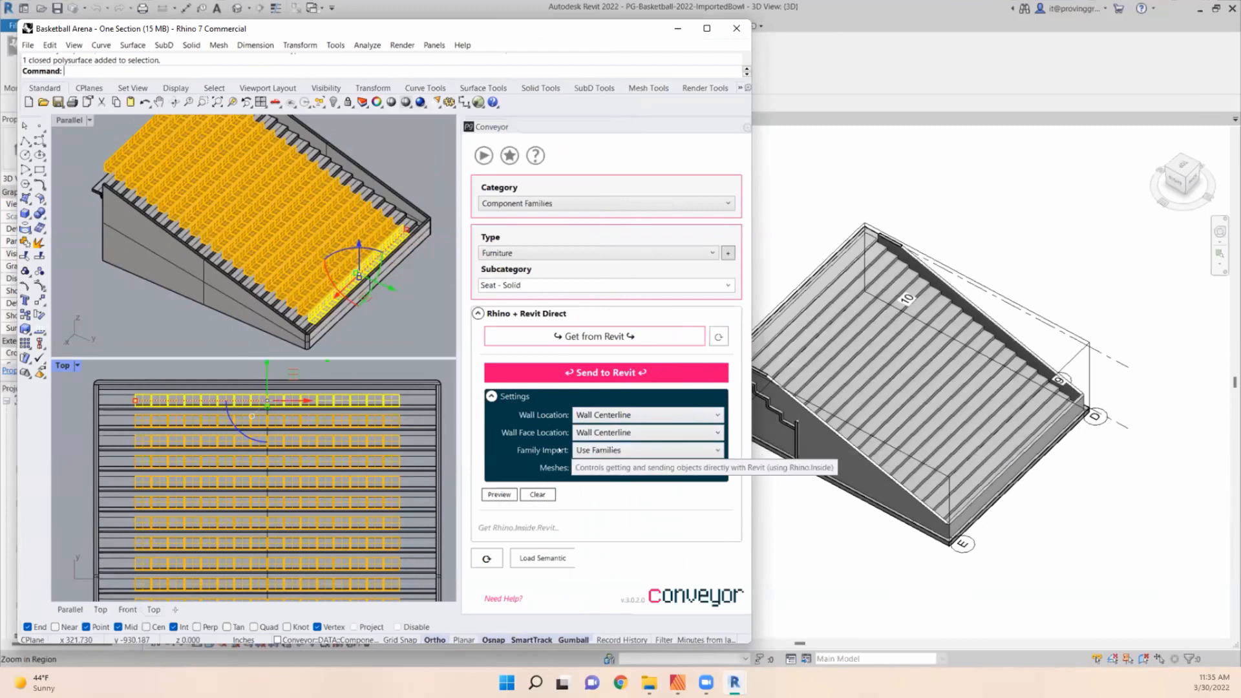
pyautogui.click(593, 450)
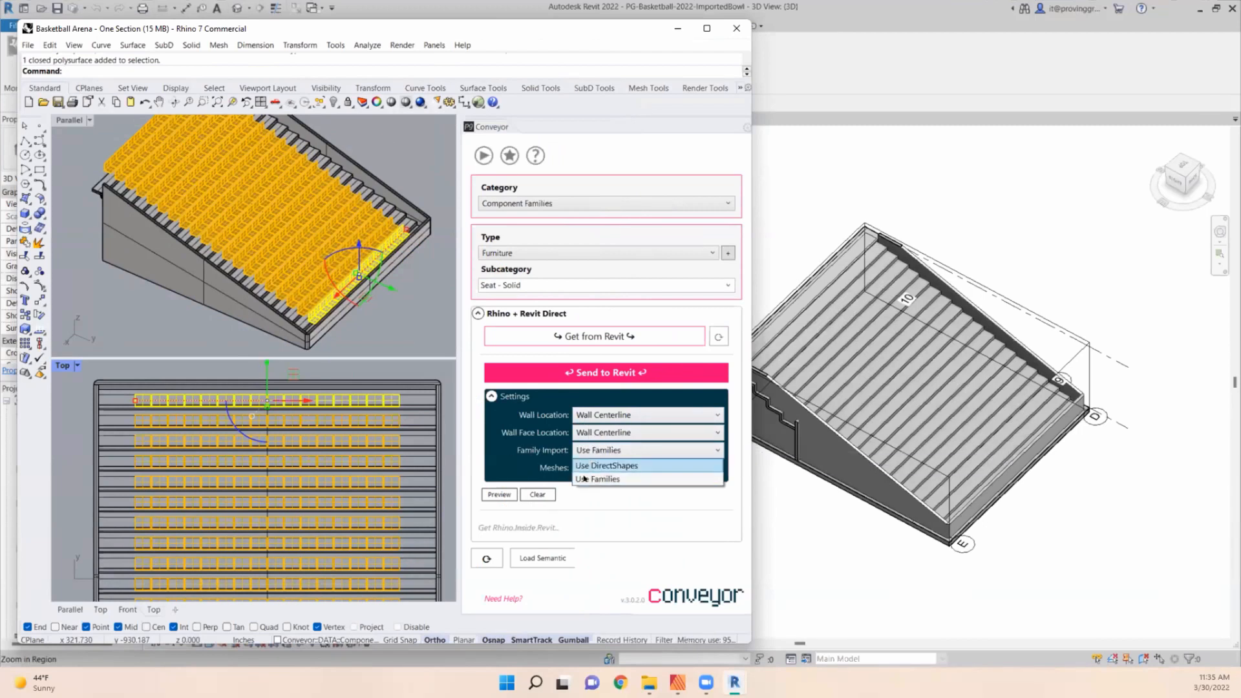
pyautogui.click(603, 480)
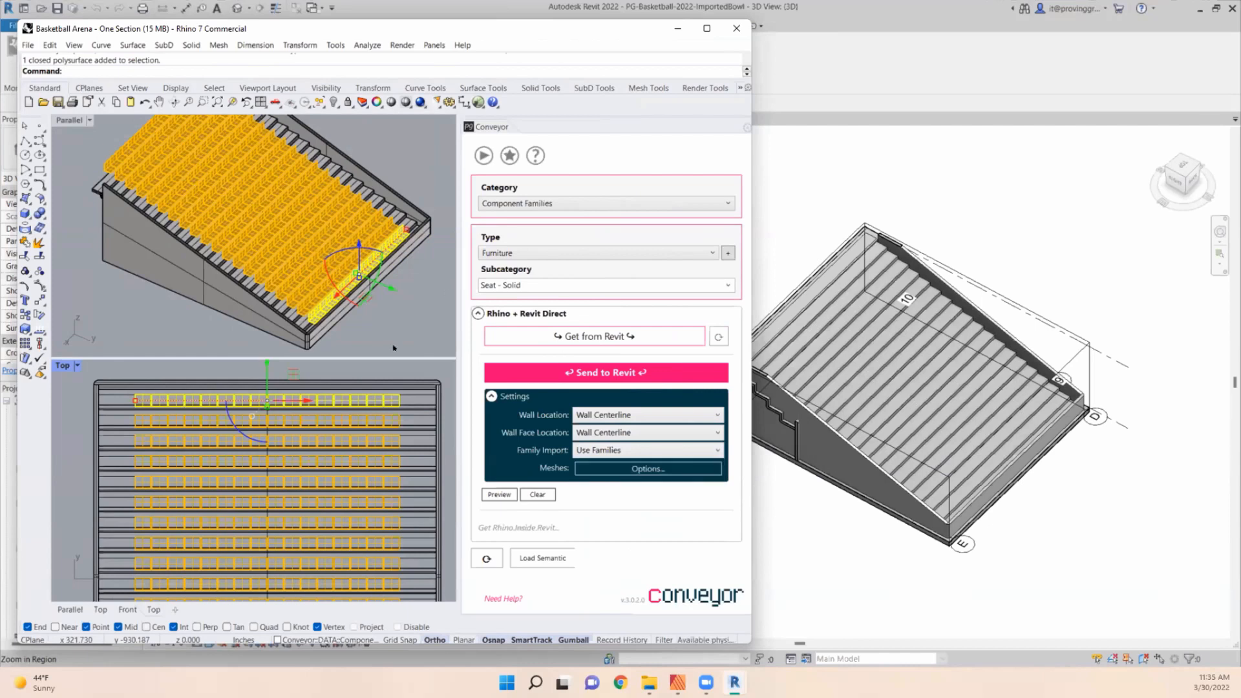
pyautogui.click(557, 374)
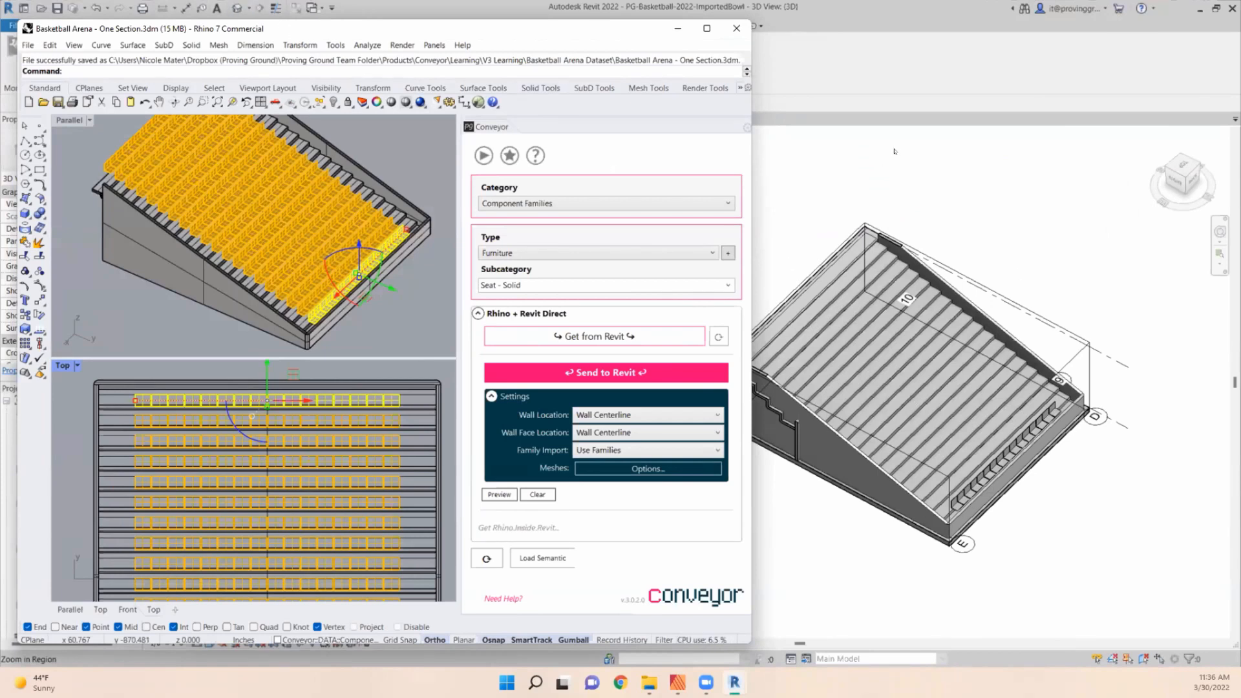
# - Switch to Revit and widen the Properties and Project Browser area
pyautogui.moveTo(894, 151); pyautogui.dragTo(900, 166)
pyautogui.click(148, 292)
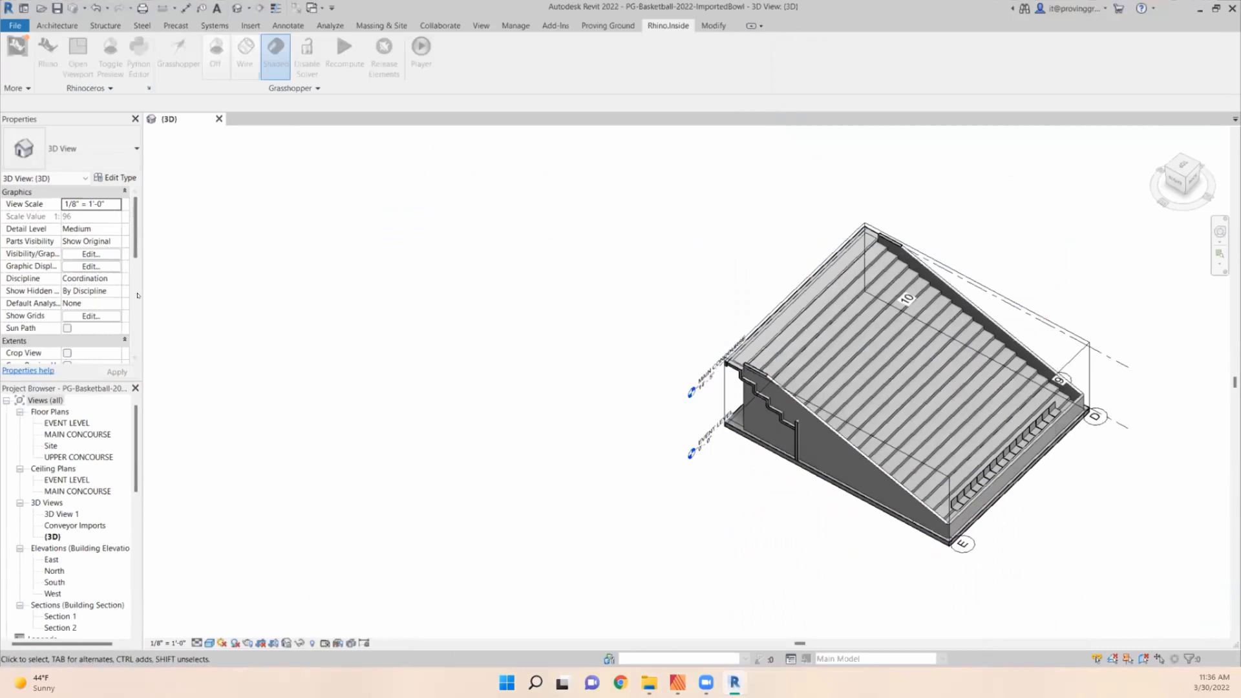
pyautogui.moveTo(138, 296); pyautogui.dragTo(259, 295)
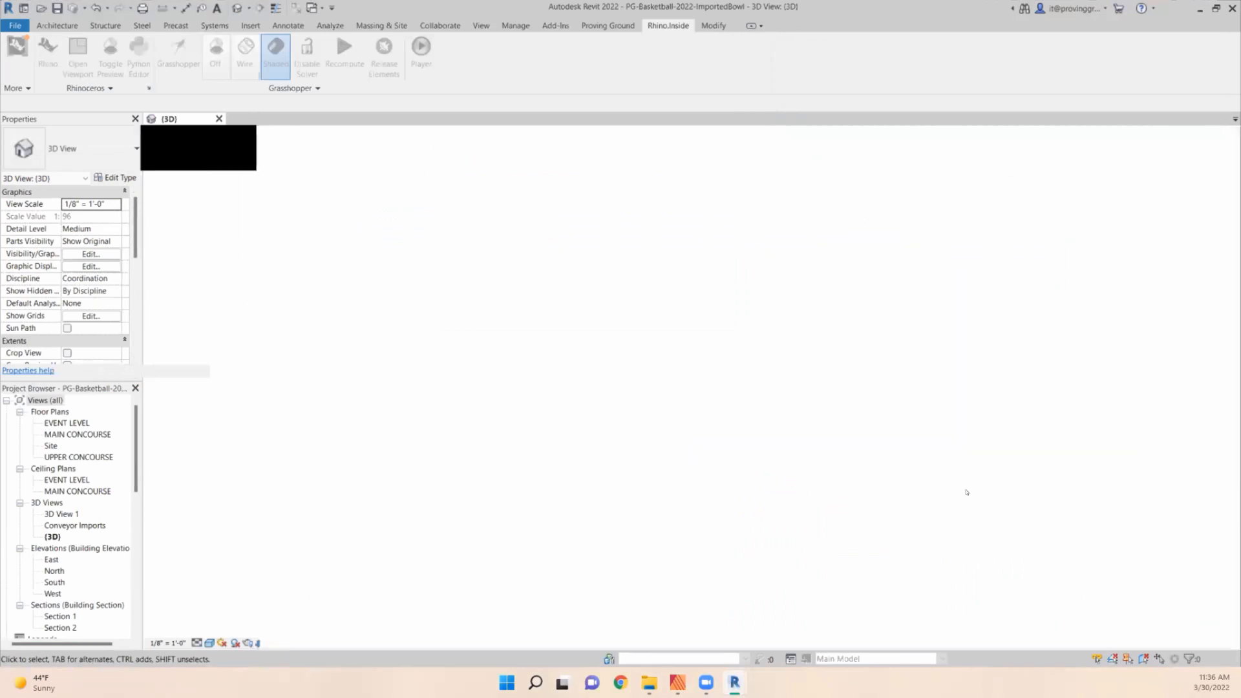
# - Examine several imported front-row seats individually, checking each one's furniture family and Rhino properties
pyautogui.scroll(5, 1119, 502)
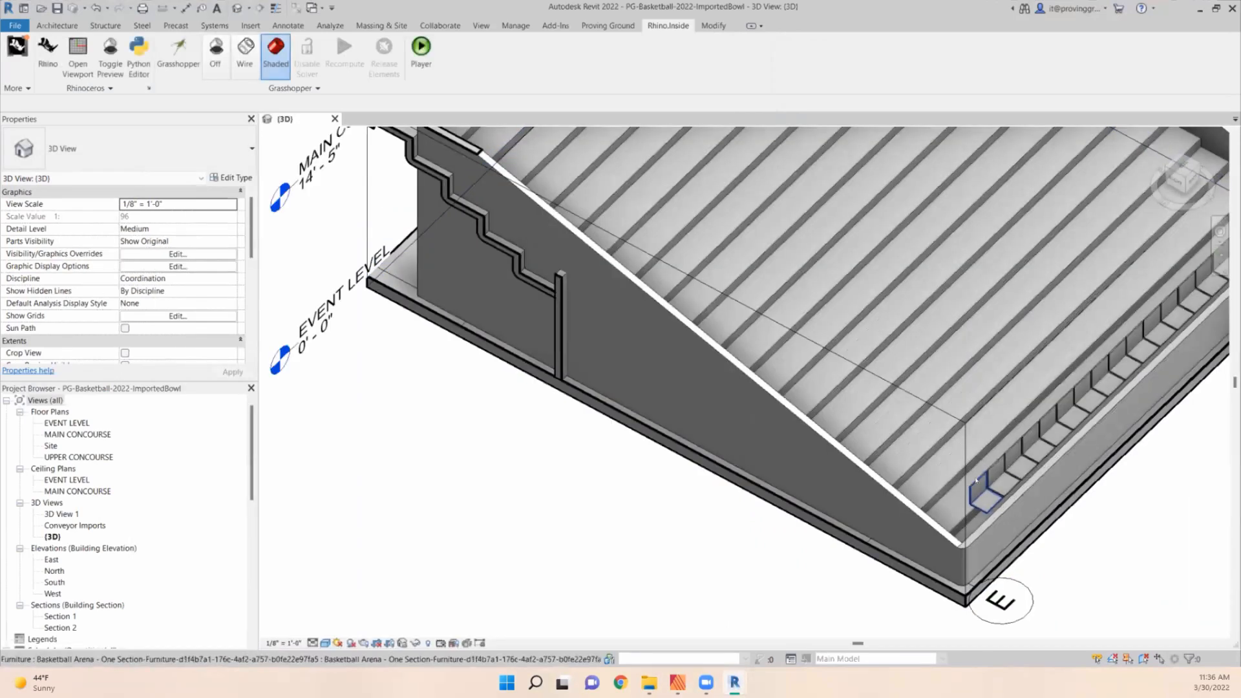
pyautogui.click(979, 495)
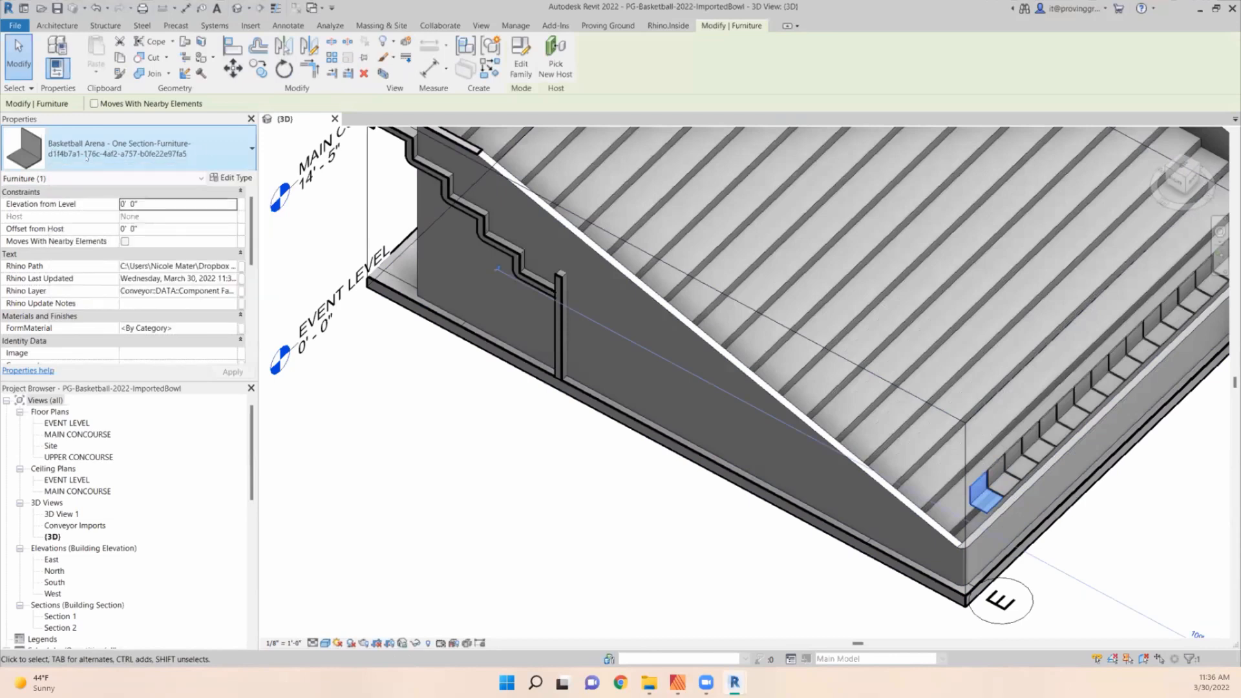
pyautogui.press('Escape')
pyautogui.click(999, 468)
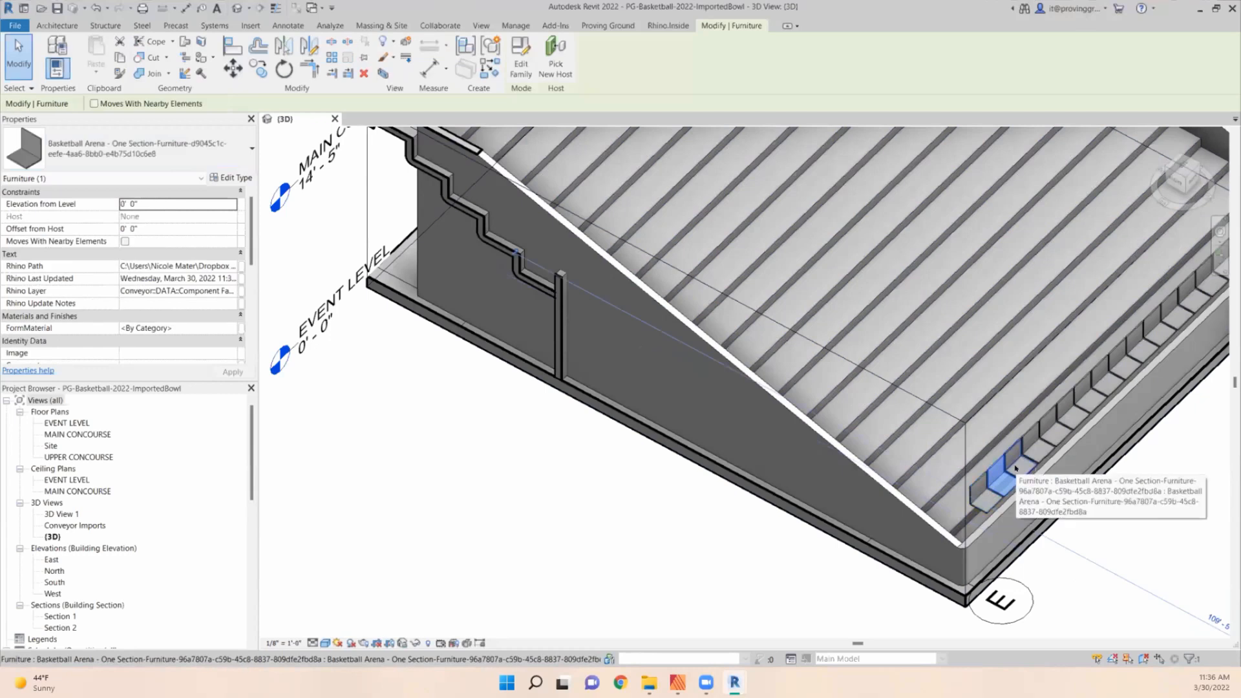
pyautogui.click(1060, 417)
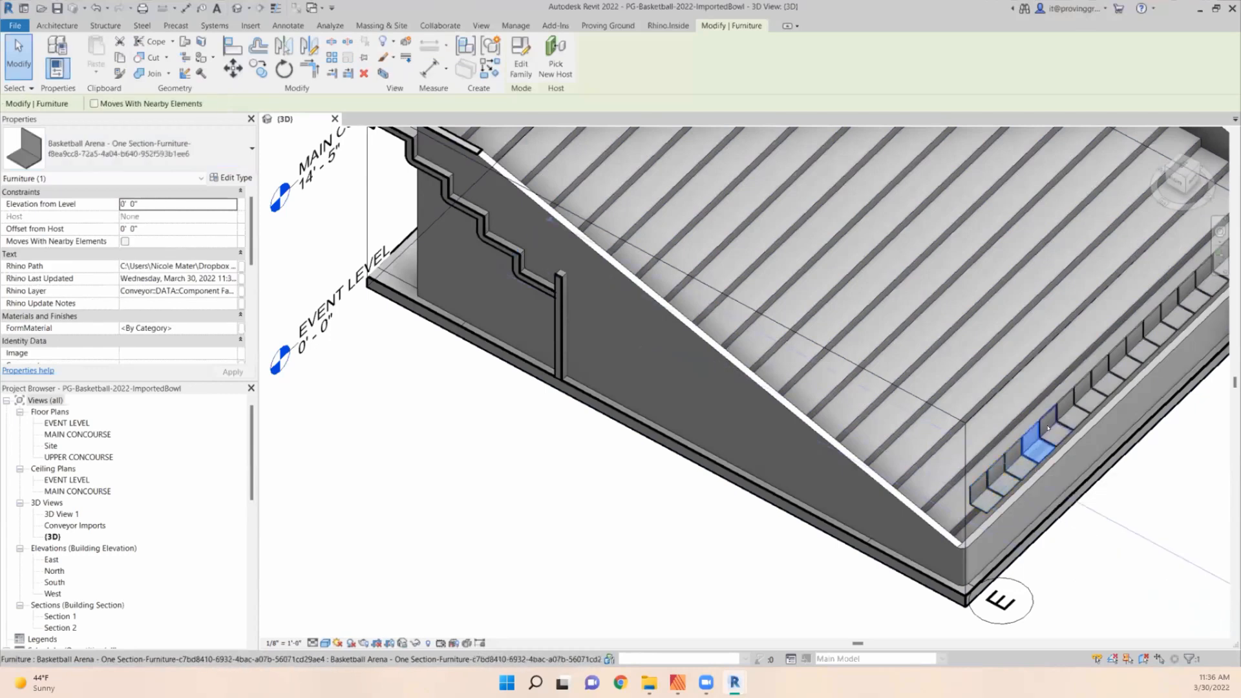
pyautogui.click(1078, 387)
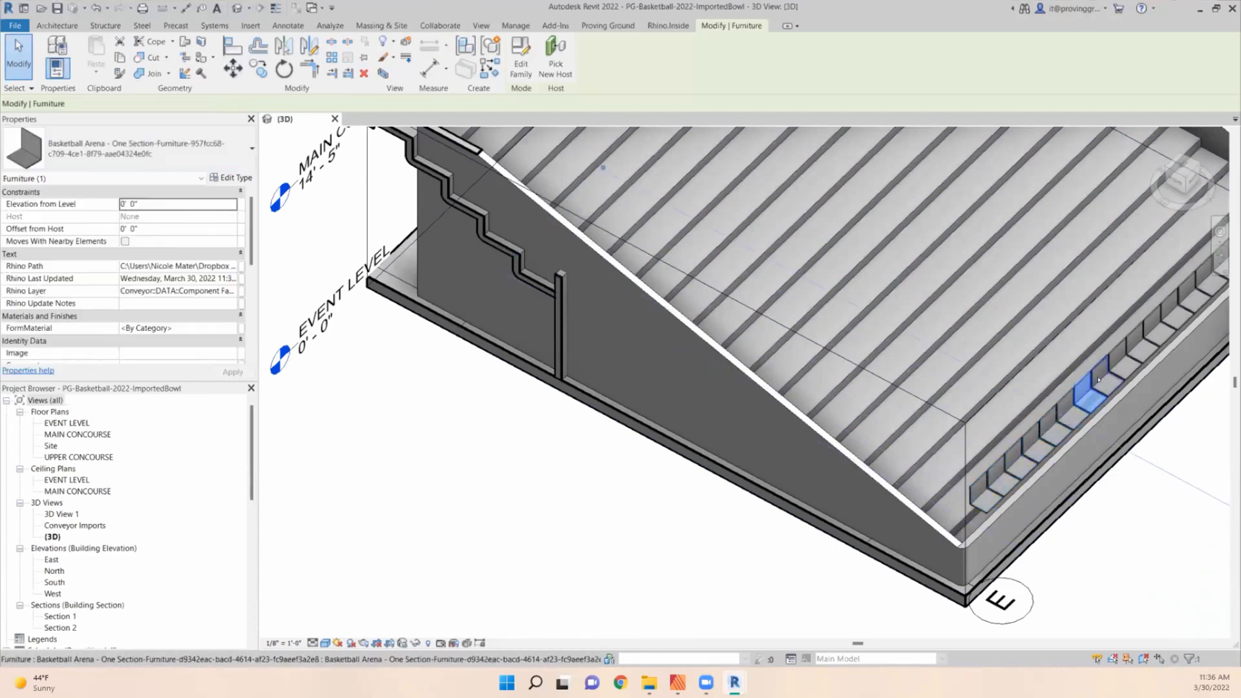
pyautogui.click(985, 497)
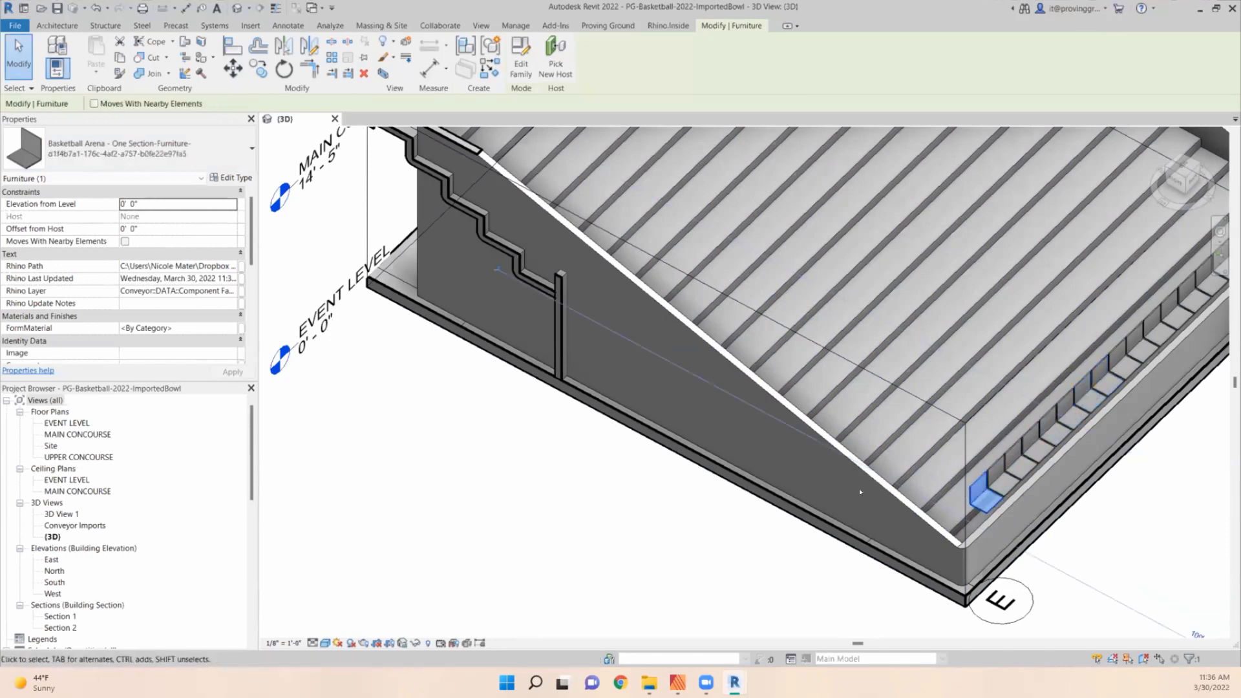
pyautogui.scroll(-2, 1026, 489)
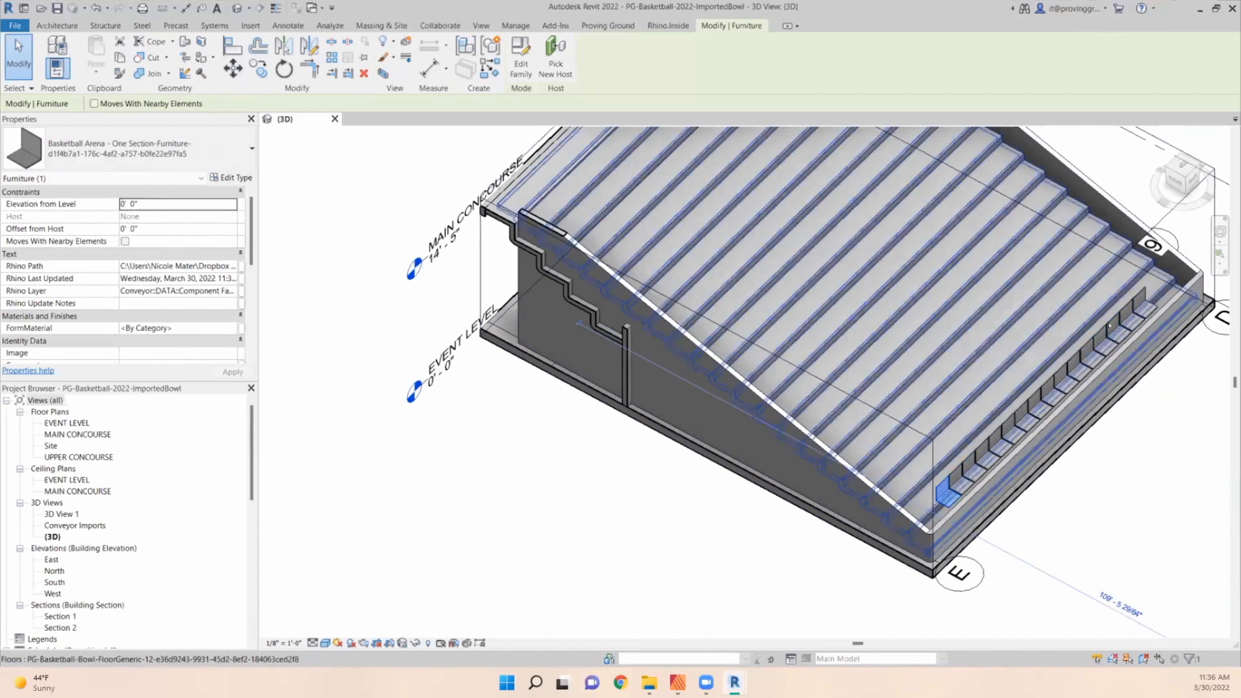
pyautogui.scroll(4, 1089, 459)
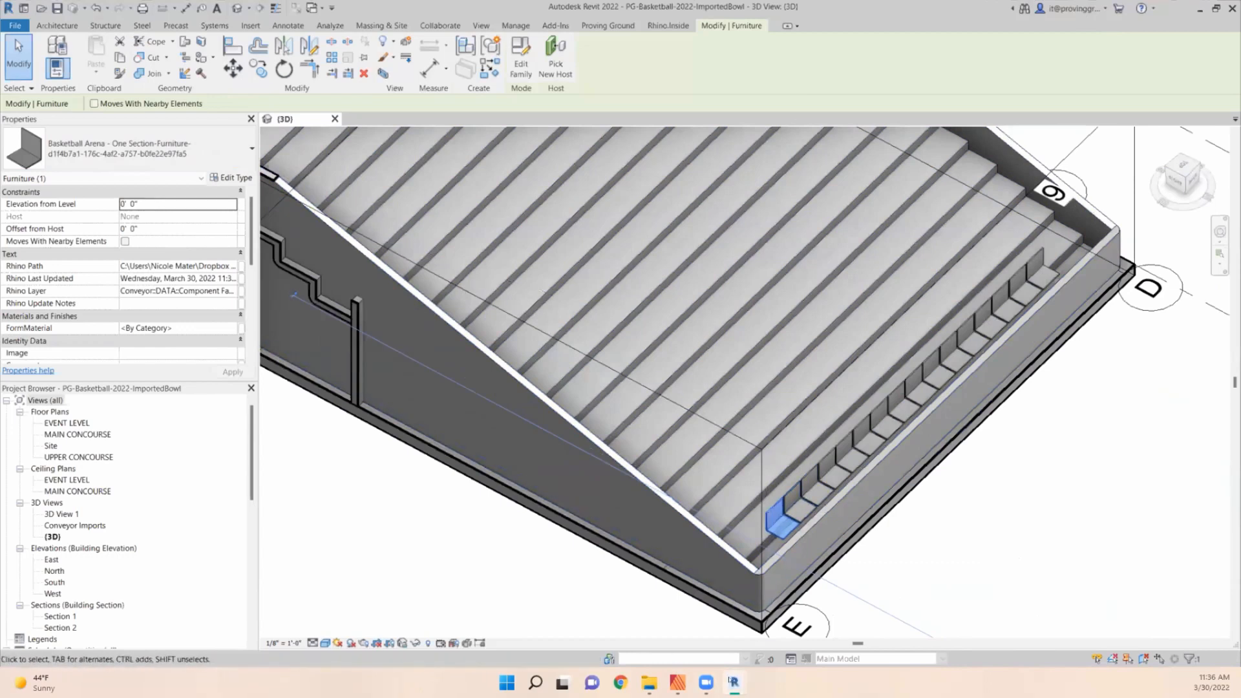
# - Bring Rhino back up and arrange it side by side with Revit, each filling half the screen
pyautogui.moveTo(733, 682)
pyautogui.click(790, 614)
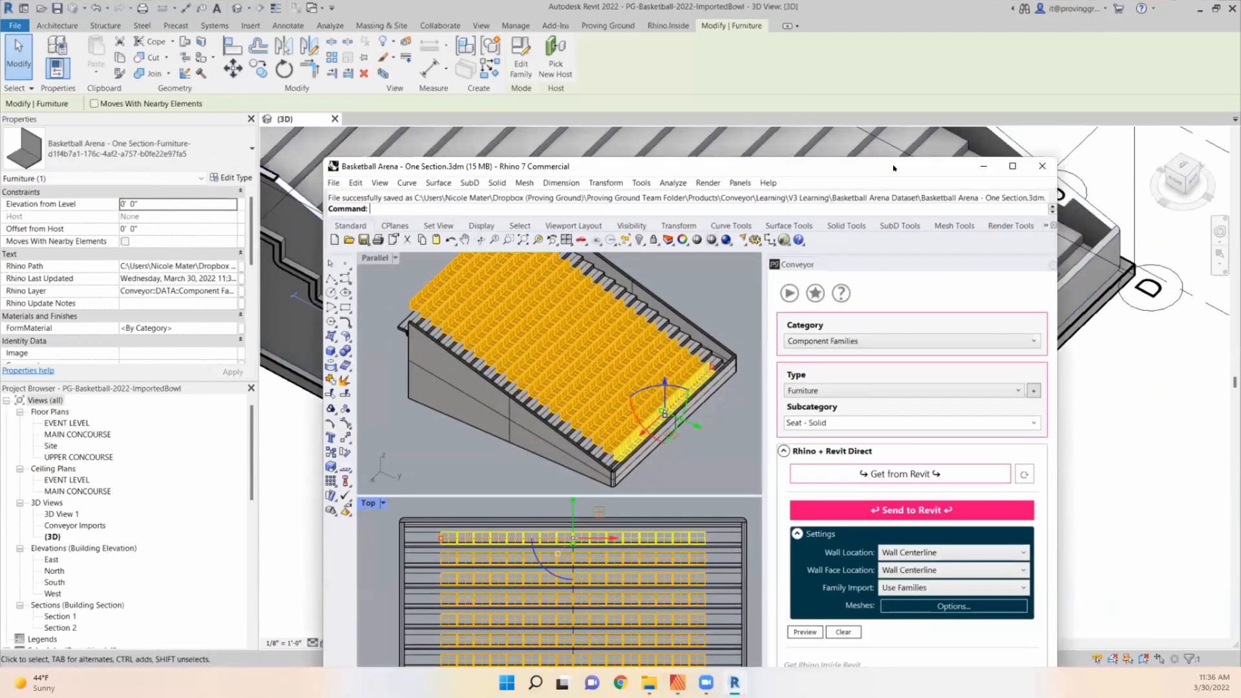
pyautogui.press('super+Left')
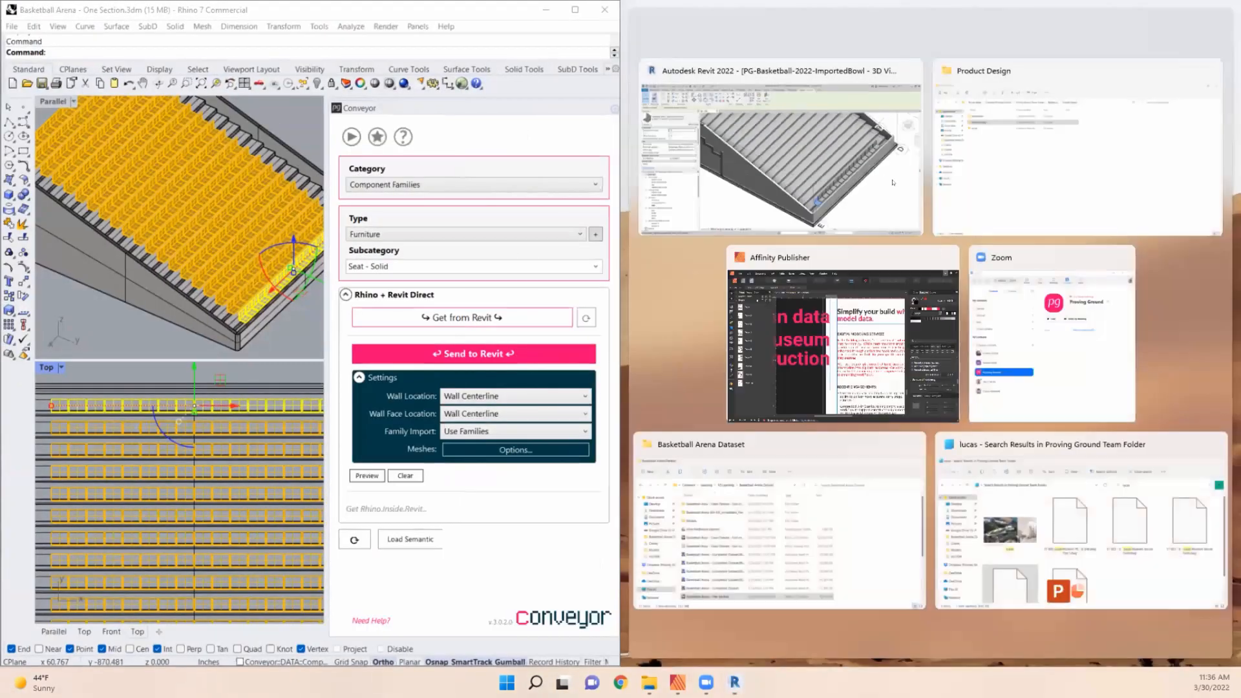
pyautogui.click(875, 171)
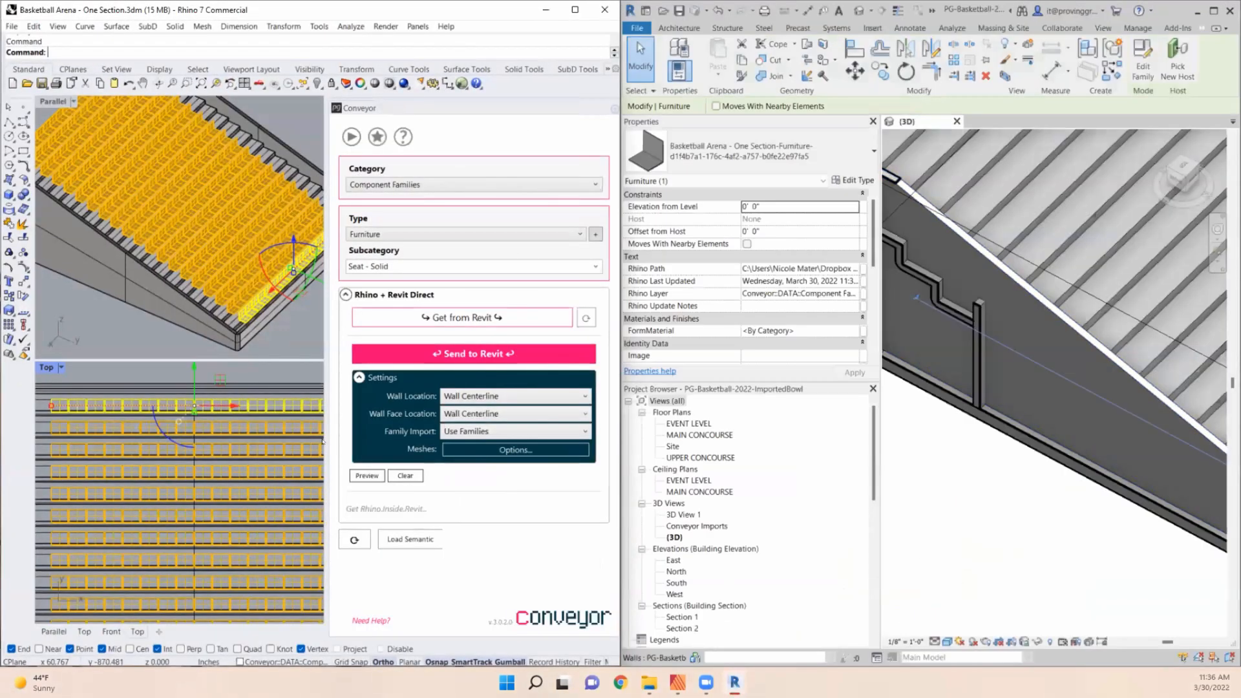
# - Select the second row of seats in Rhino's Top viewport
pyautogui.click(160, 352)
pyautogui.scroll(-5, 137, 354)
pyautogui.moveTo(130, 402); pyautogui.dragTo(272, 390, button='right')
pyautogui.scroll(-4, 89, 393)
pyautogui.scroll(-4, 87, 395)
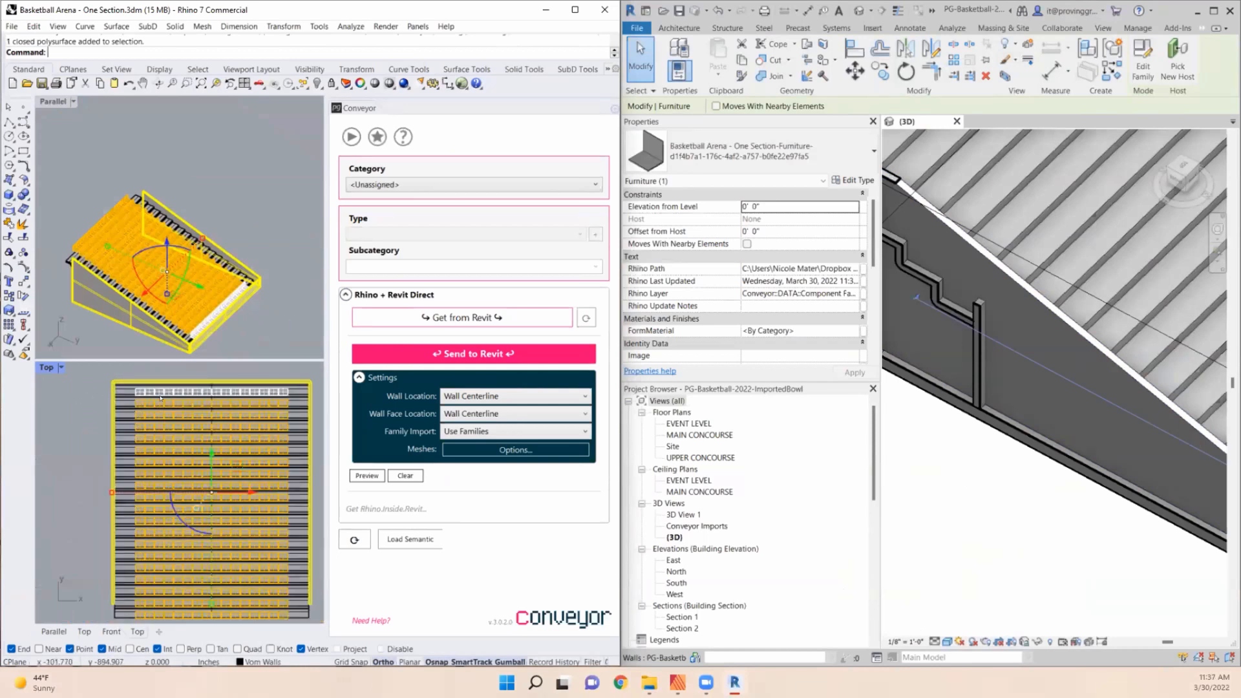
pyautogui.press('Escape')
pyautogui.moveTo(47, 389); pyautogui.dragTo(317, 424)
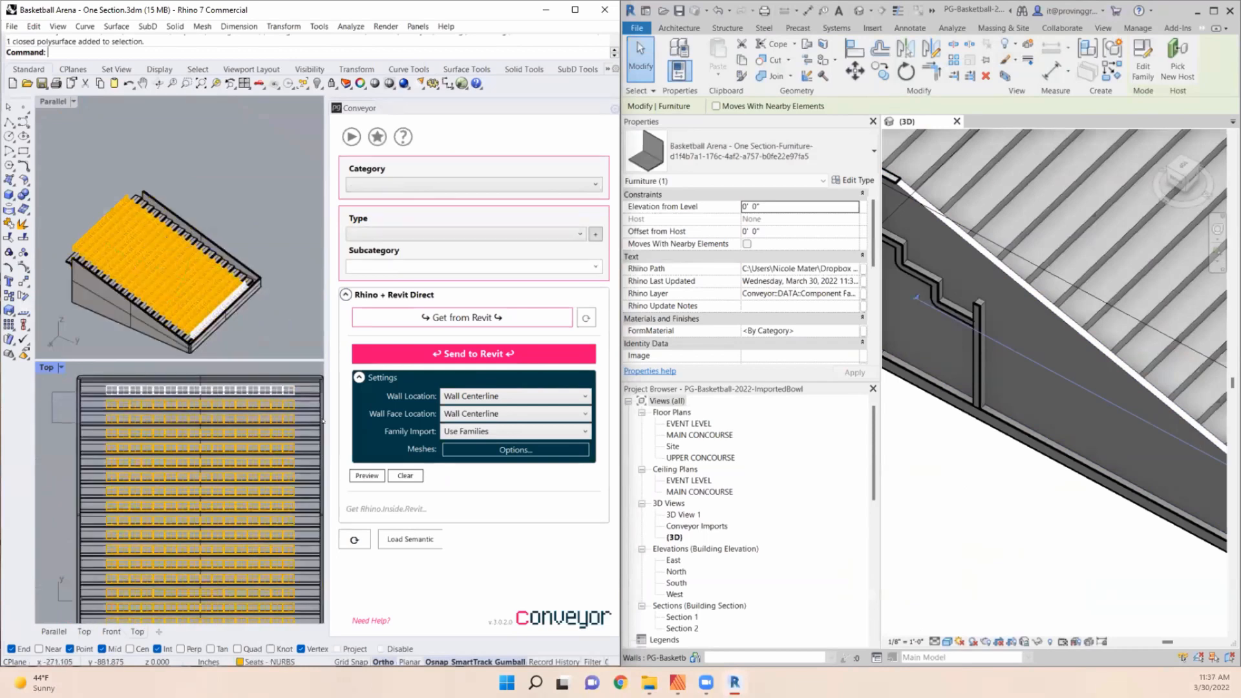
# - Set Family Import to Use DirectShapes and assign the second-row seats to Component Families with the Furniture type
pyautogui.click(488, 431)
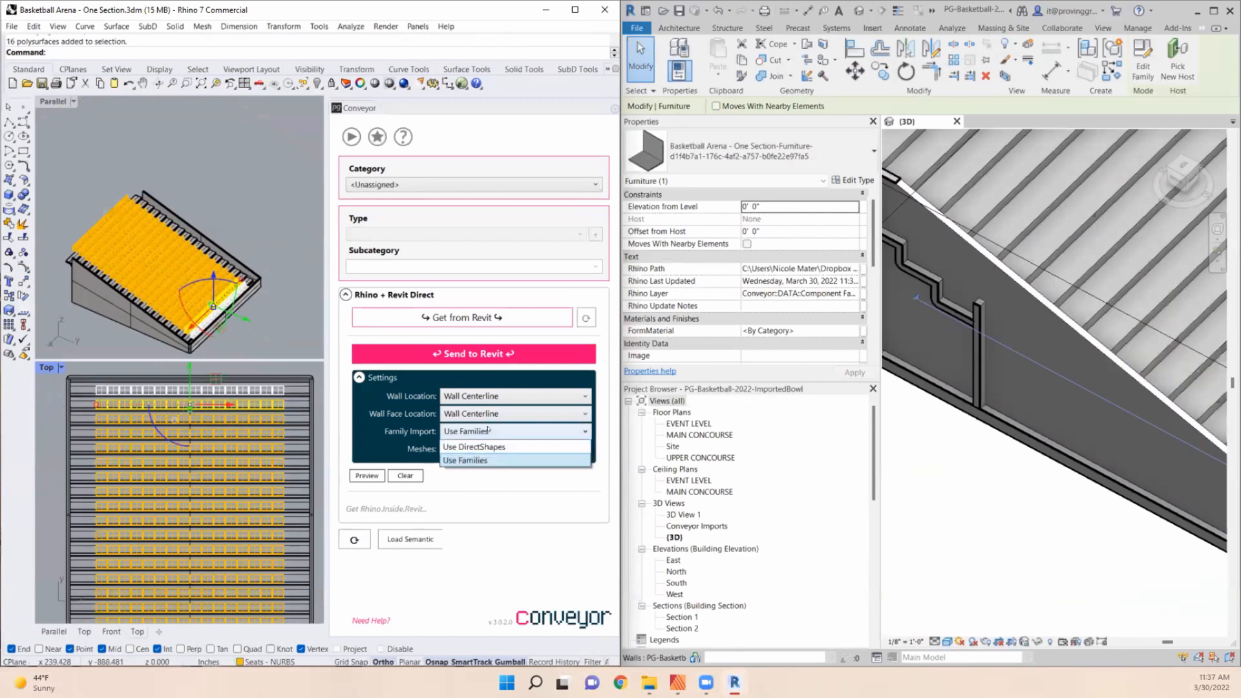
pyautogui.click(459, 446)
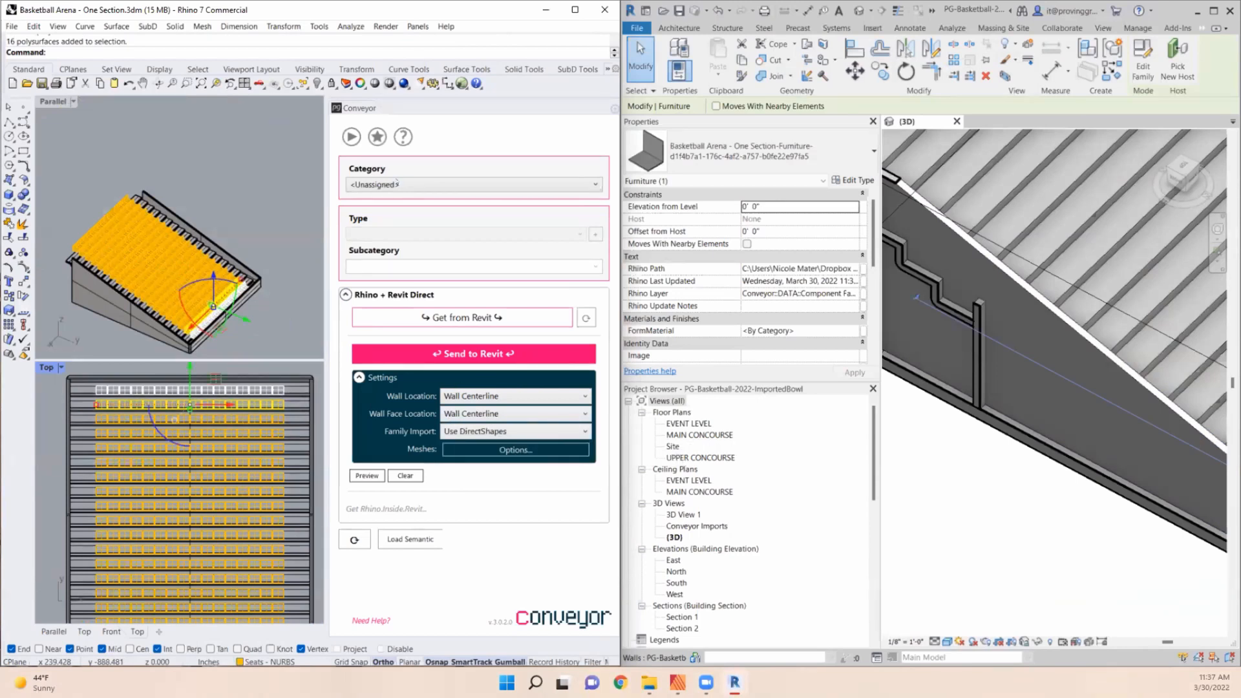
pyautogui.click(397, 183)
pyautogui.click(385, 207)
pyautogui.click(384, 234)
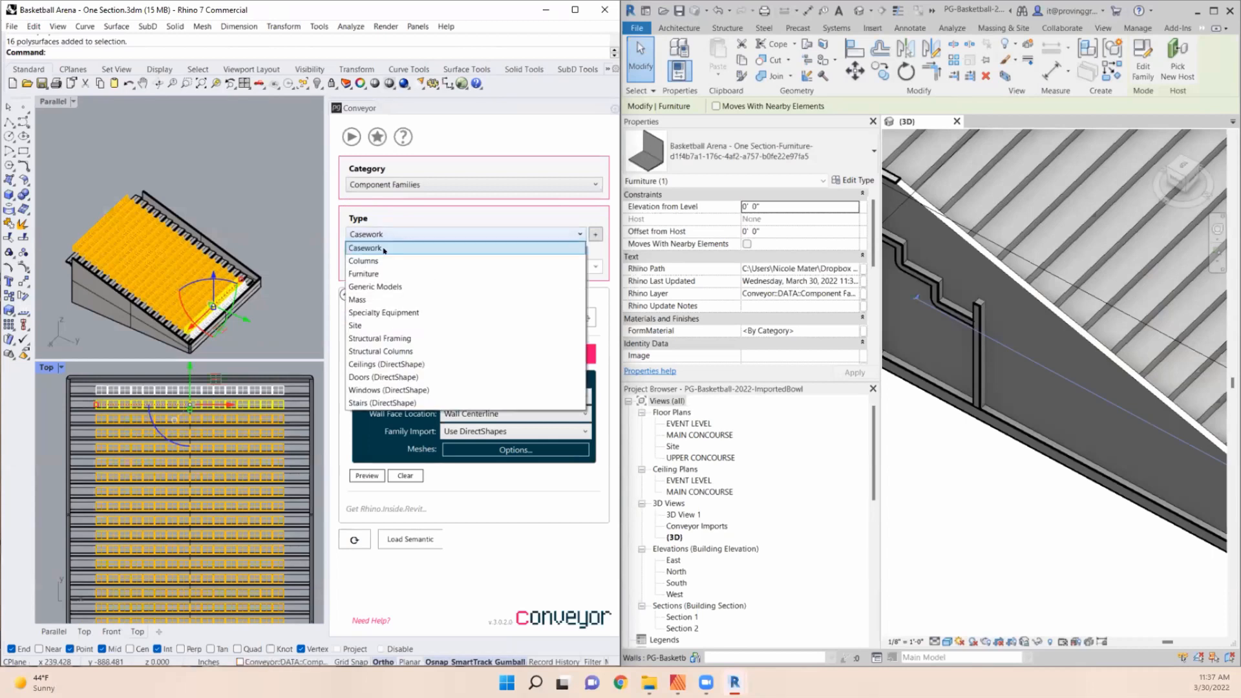
pyautogui.click(374, 274)
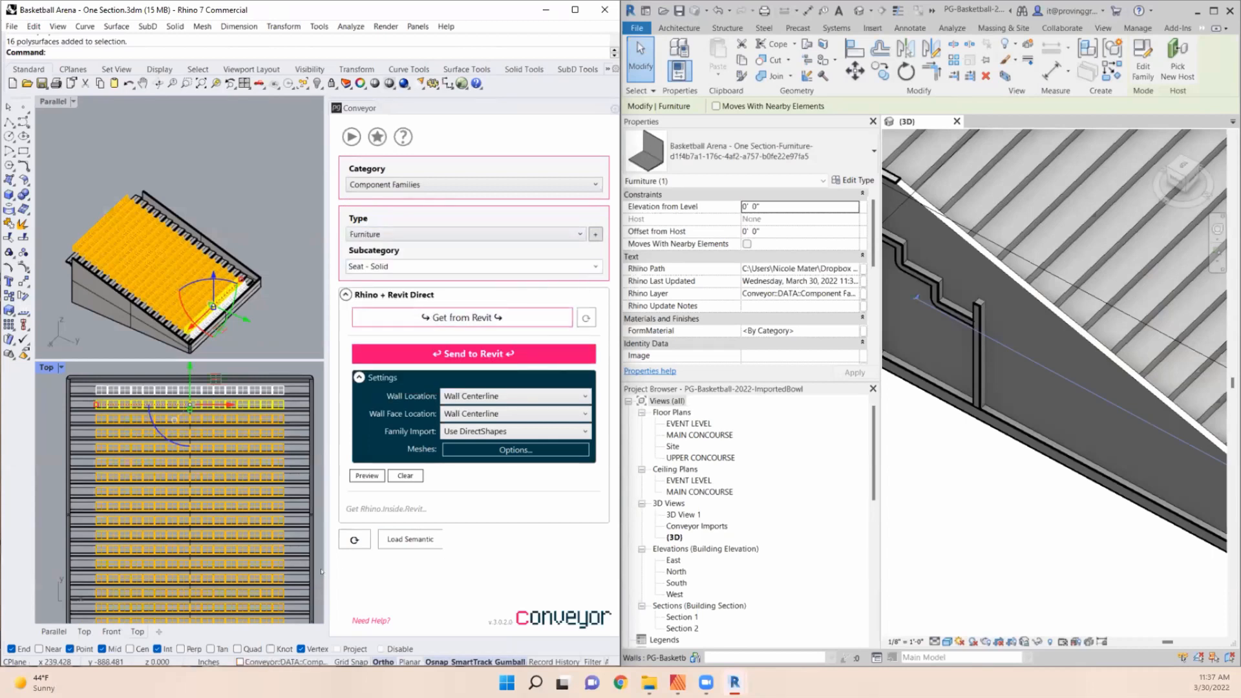
# - Send the second row of seats to Revit as furniture DirectShapes
pyautogui.click(473, 354)
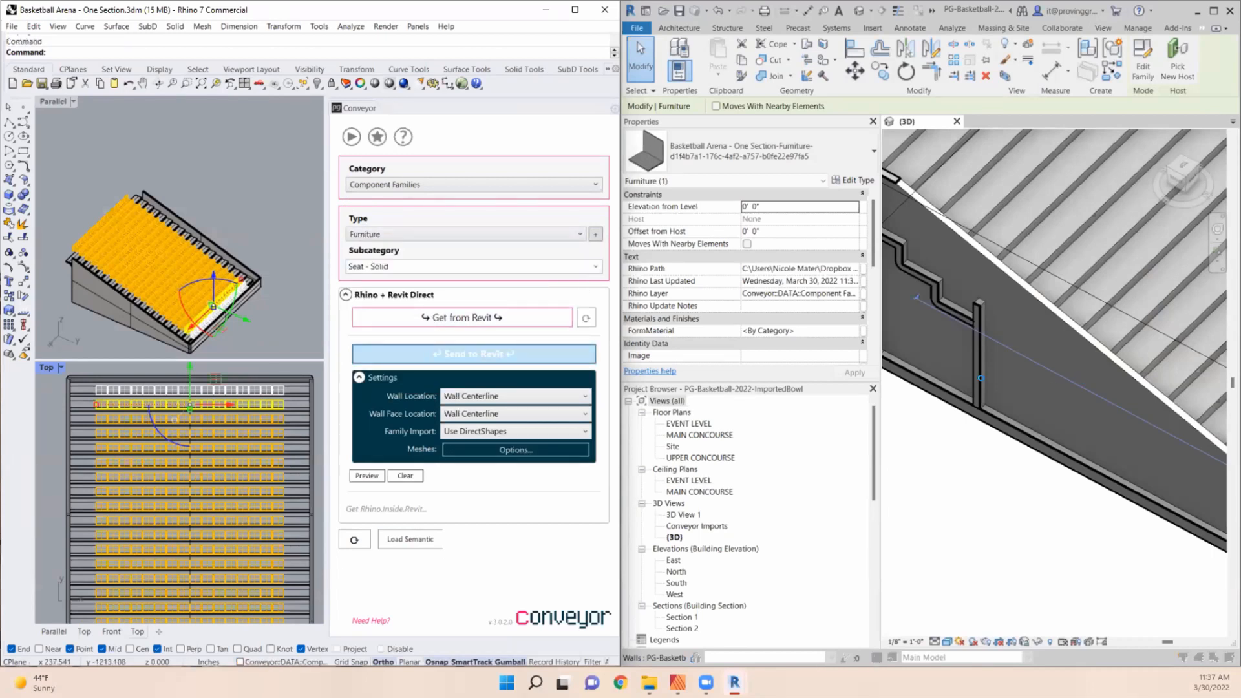
pyautogui.scroll(-4, 963, 386)
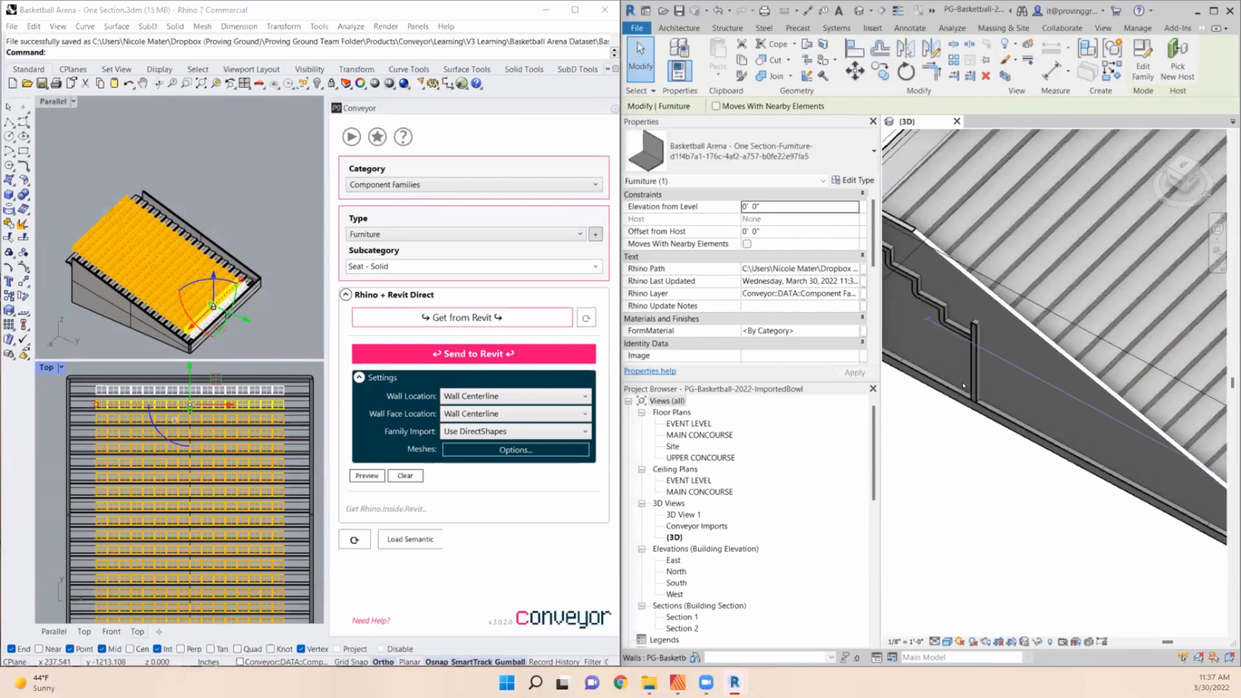
pyautogui.scroll(5, 1200, 397)
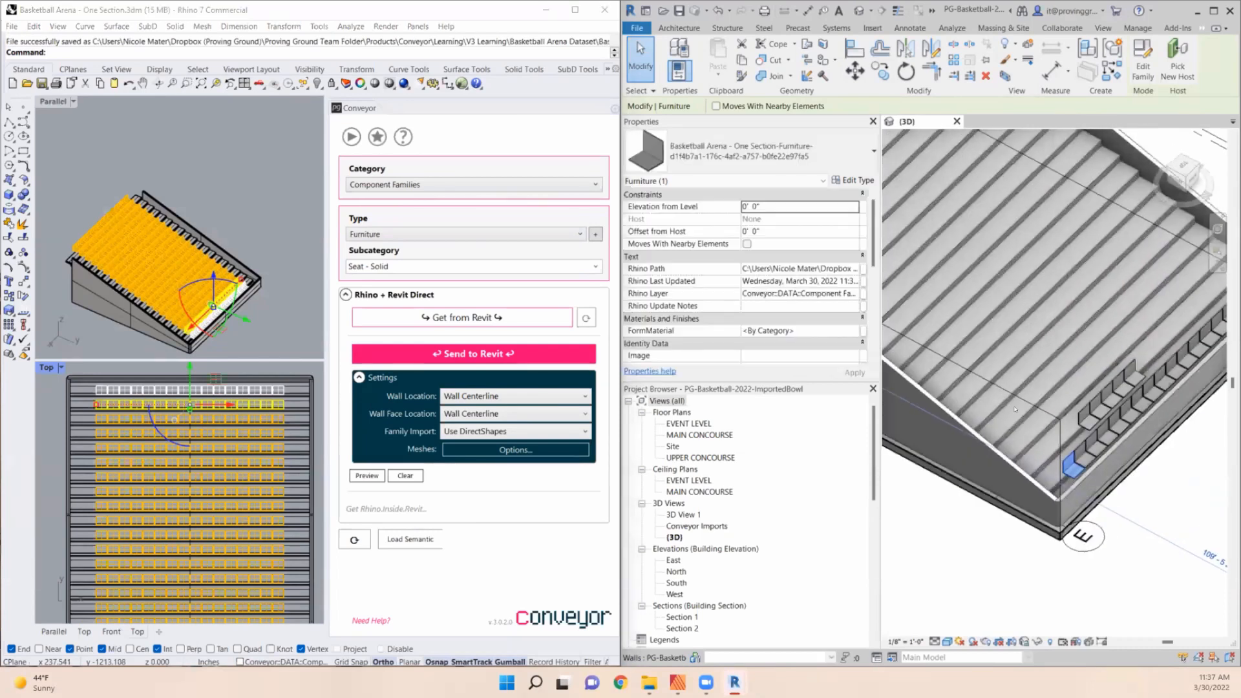
pyautogui.scroll(3, 1140, 369)
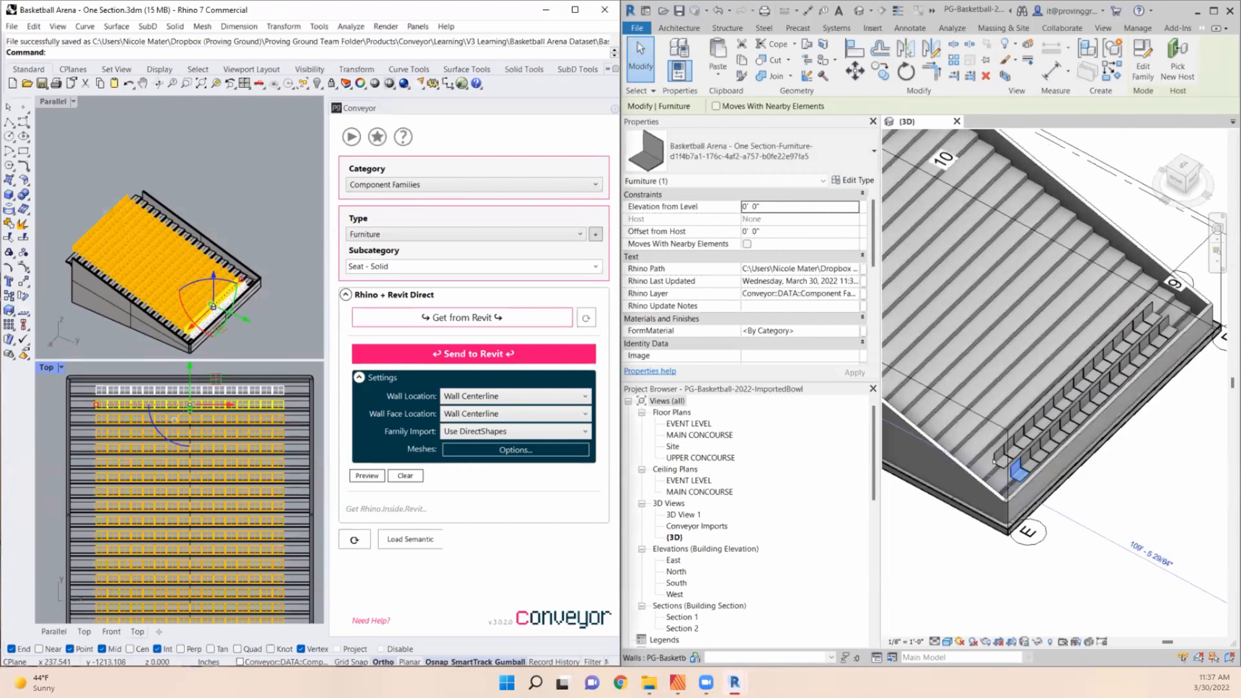
# - Examine several imported second-row seats individually in the 3D view, checking each one's type and Rhino properties
pyautogui.click(995, 461)
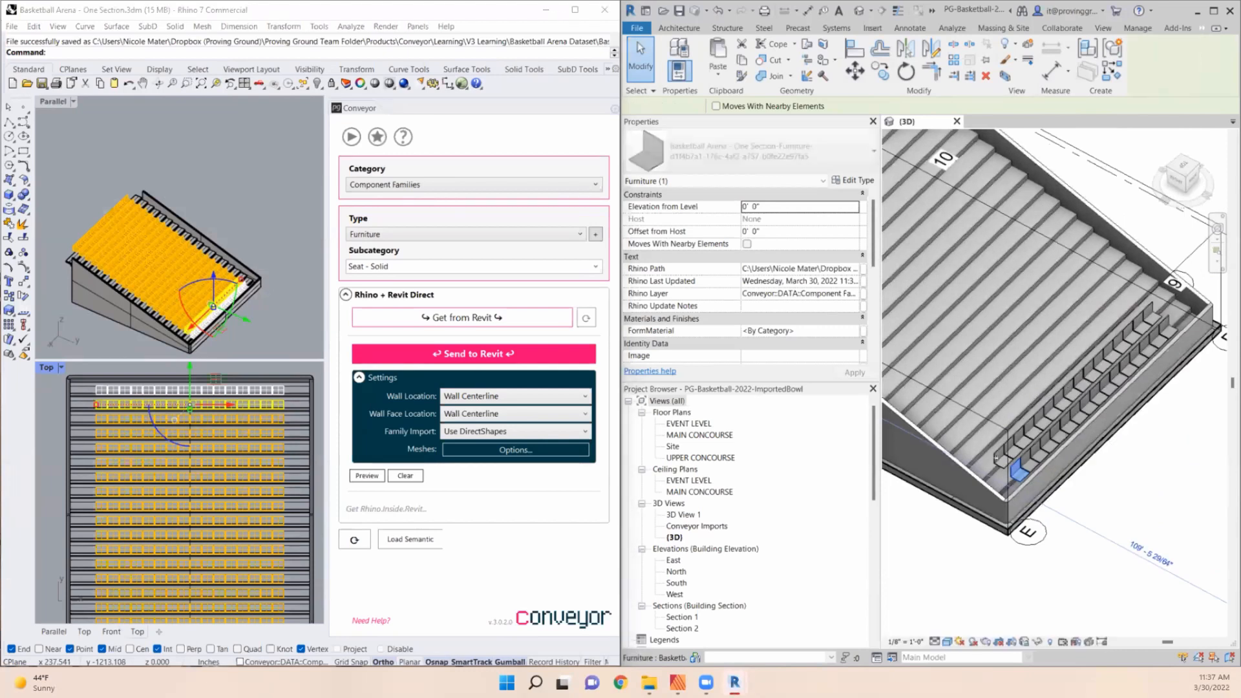
pyautogui.scroll(5, 976, 459)
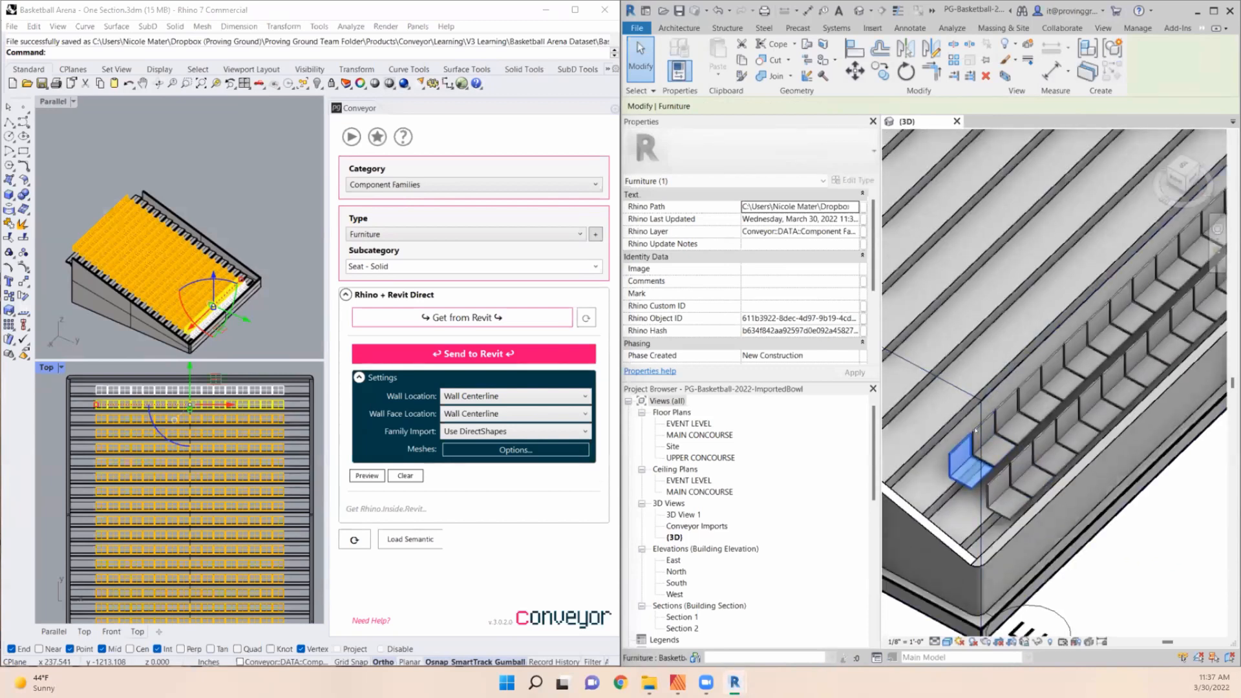
pyautogui.click(1004, 407)
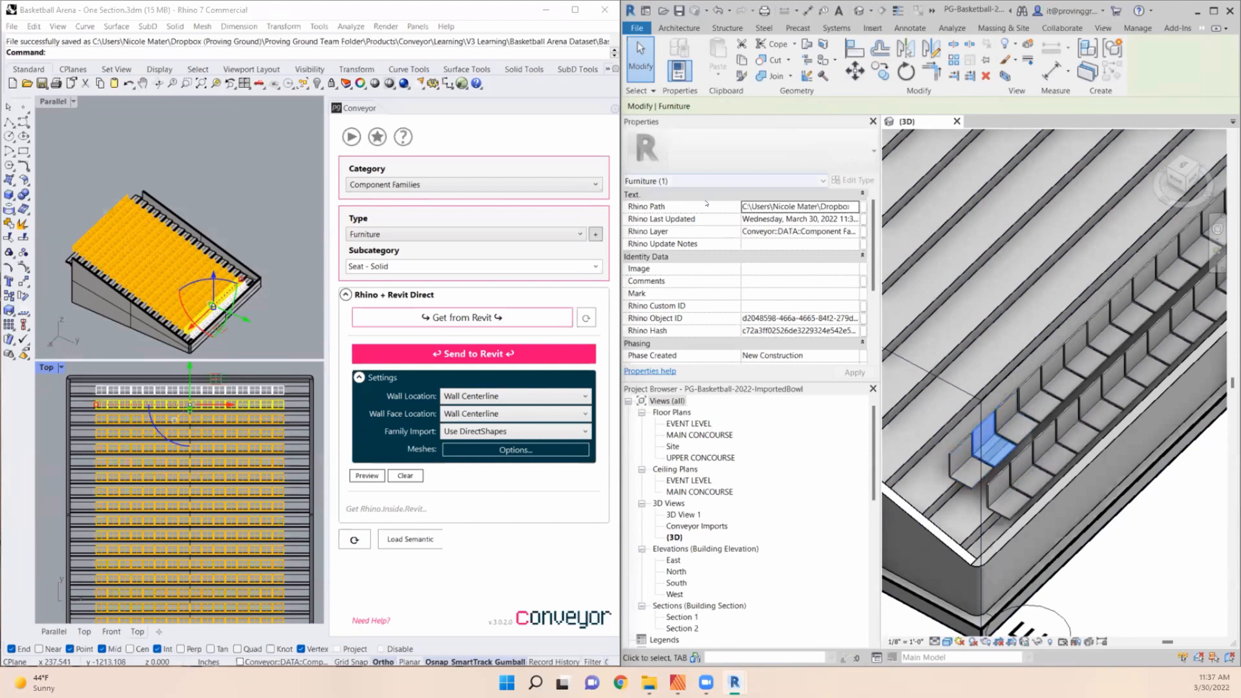
pyautogui.click(963, 441)
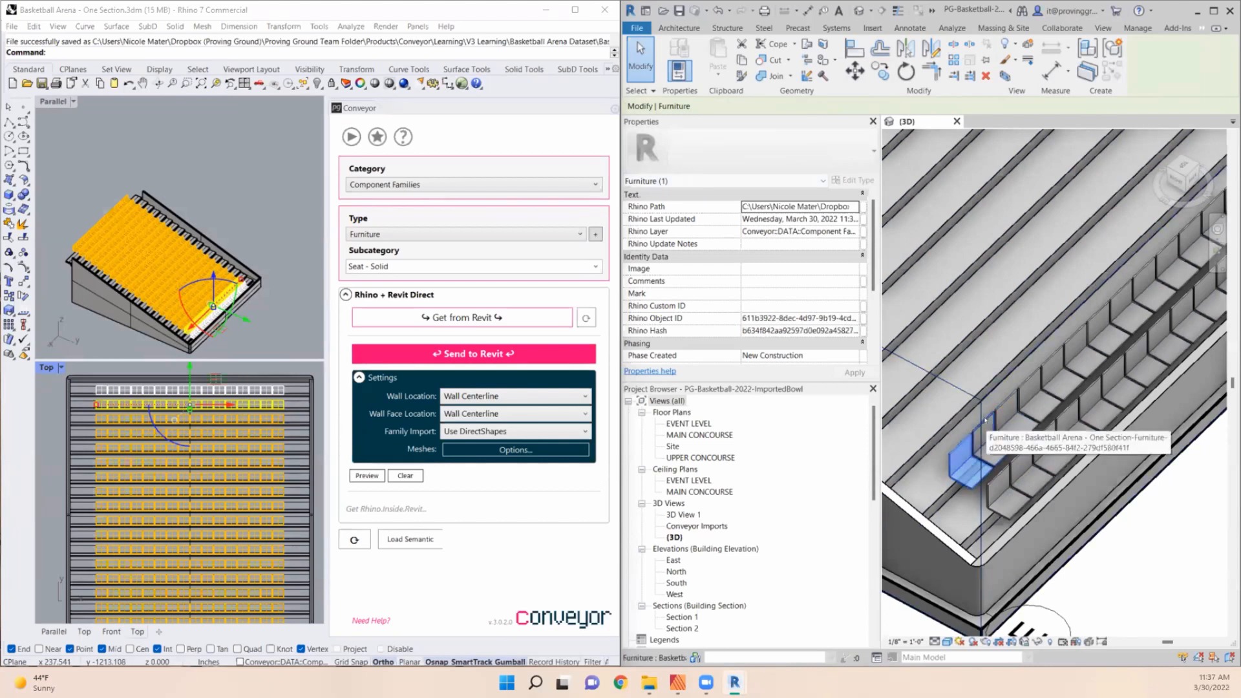
pyautogui.click(998, 420)
pyautogui.click(1028, 404)
pyautogui.click(1046, 362)
pyautogui.click(1042, 356)
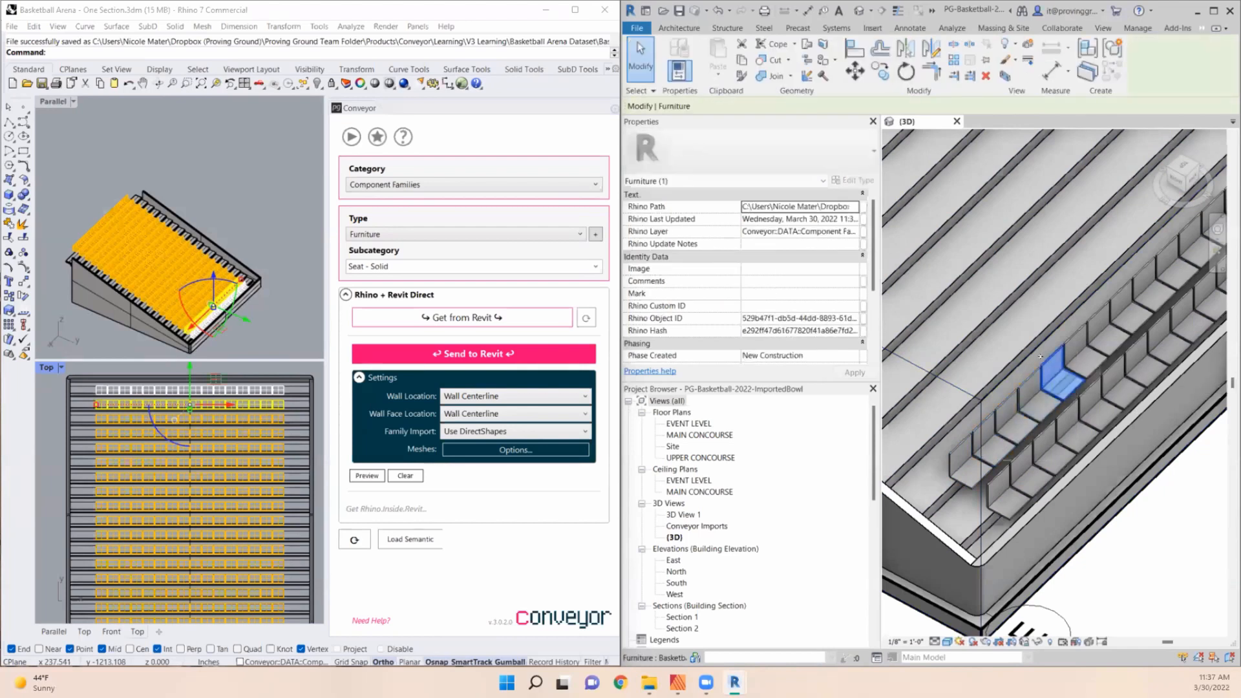
pyautogui.scroll(-3, 1040, 359)
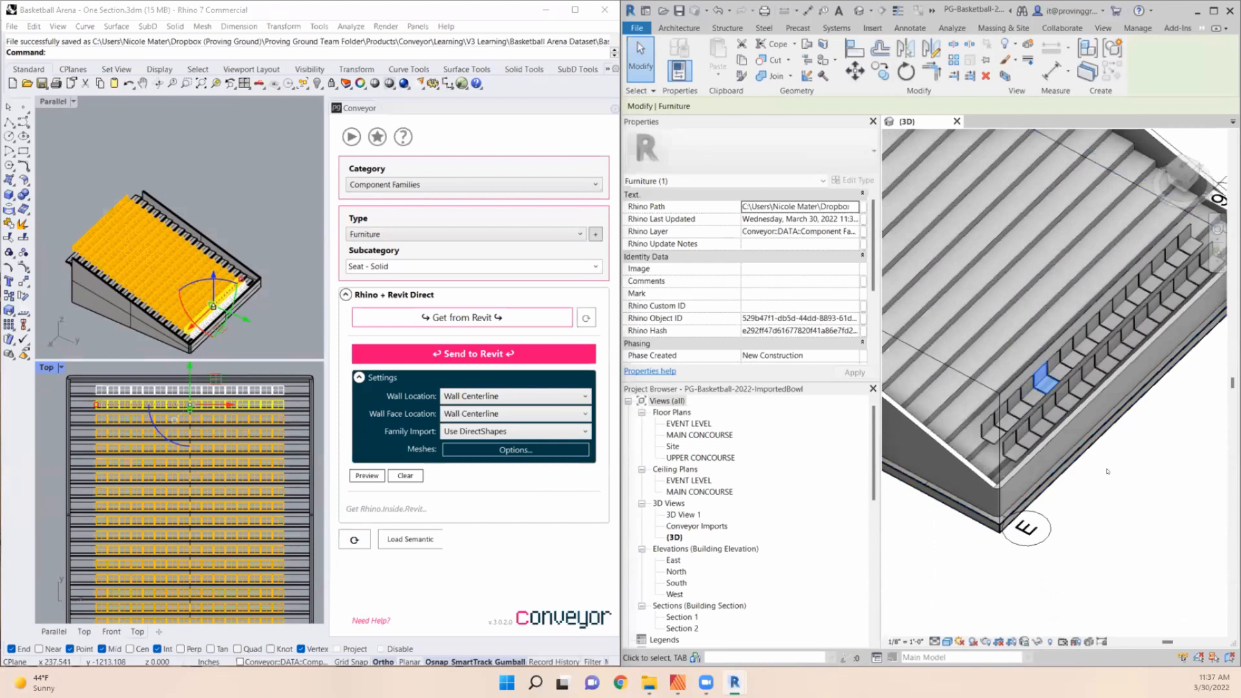
pyautogui.press('Escape')
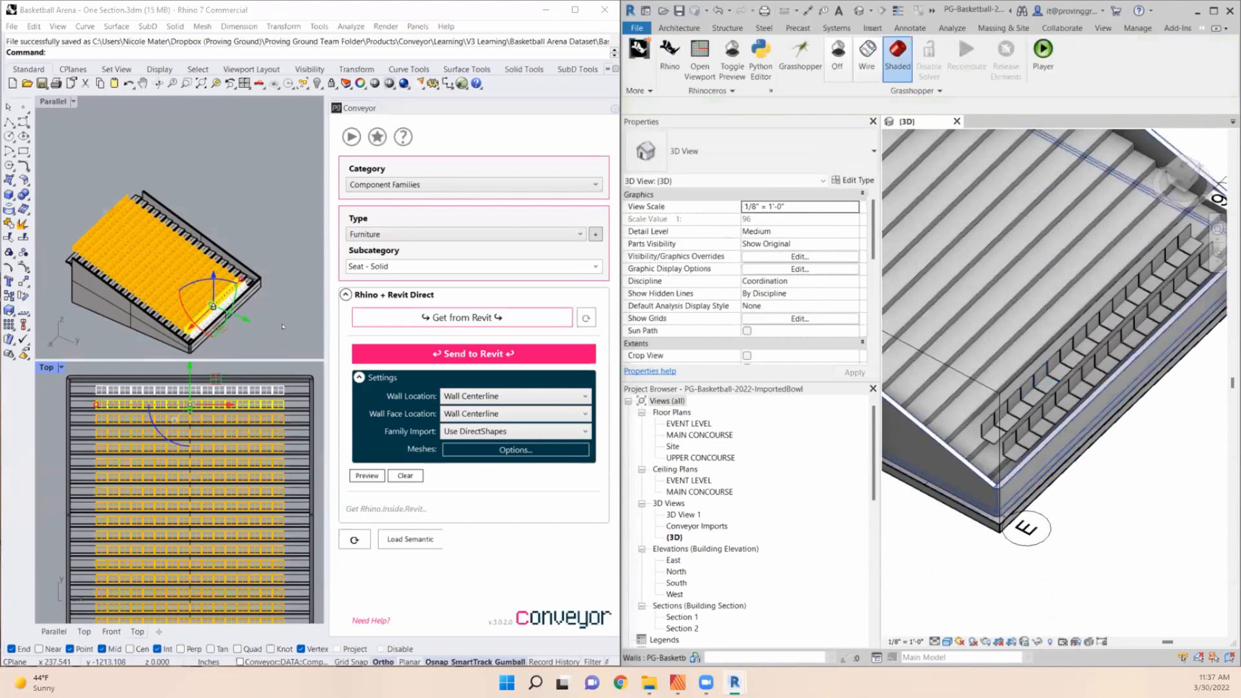
# - Replace the selection in Rhino's Top viewport with the third row of seat blocks
pyautogui.scroll(-3, 282, 327)
pyautogui.scroll(3, 57, 410)
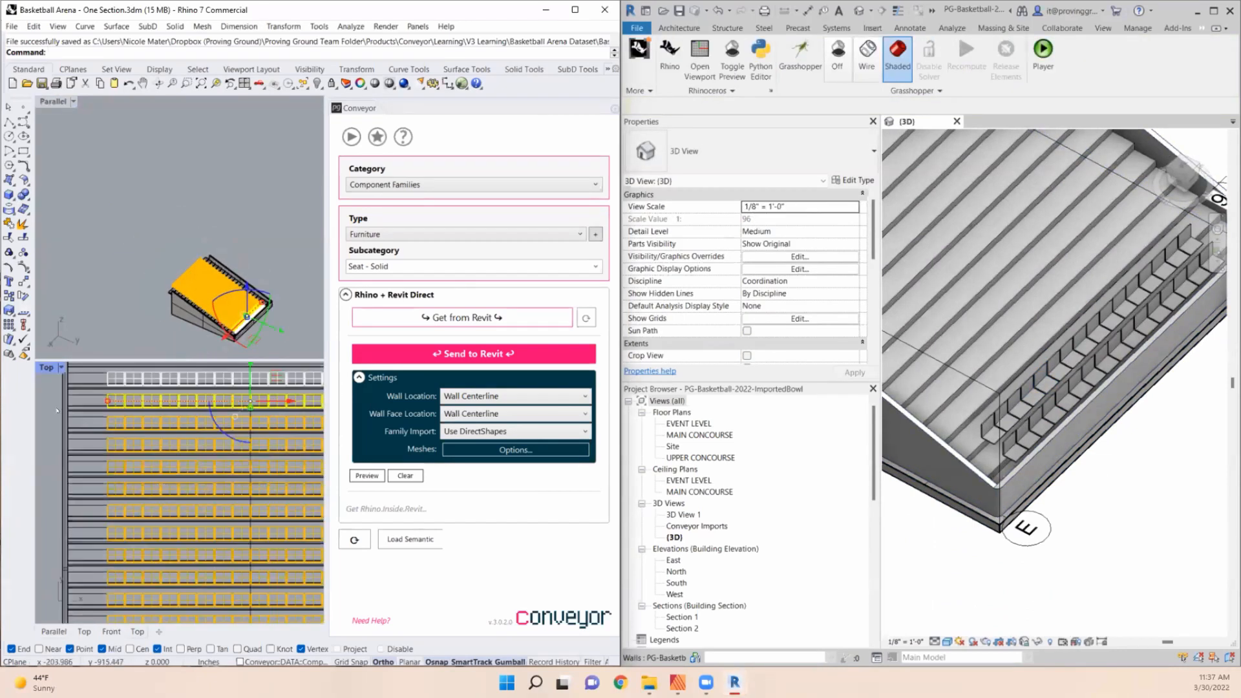
pyautogui.scroll(-2, 57, 410)
pyautogui.press('Escape')
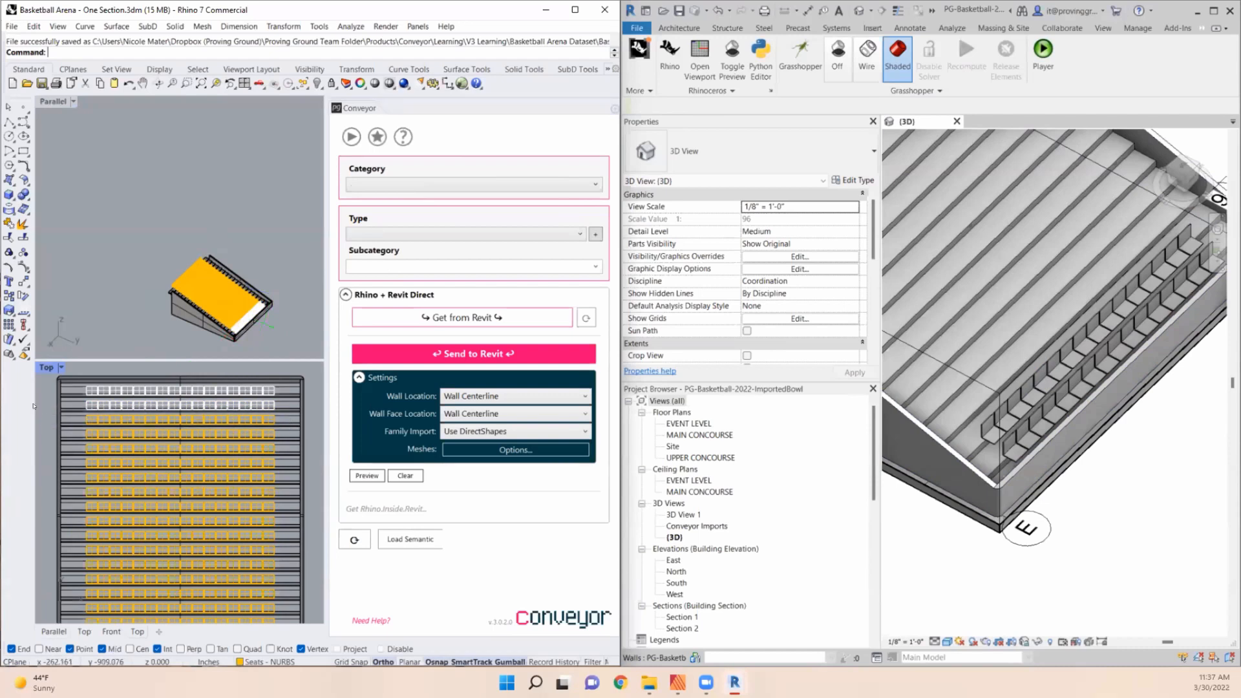
pyautogui.moveTo(64, 419); pyautogui.dragTo(284, 437)
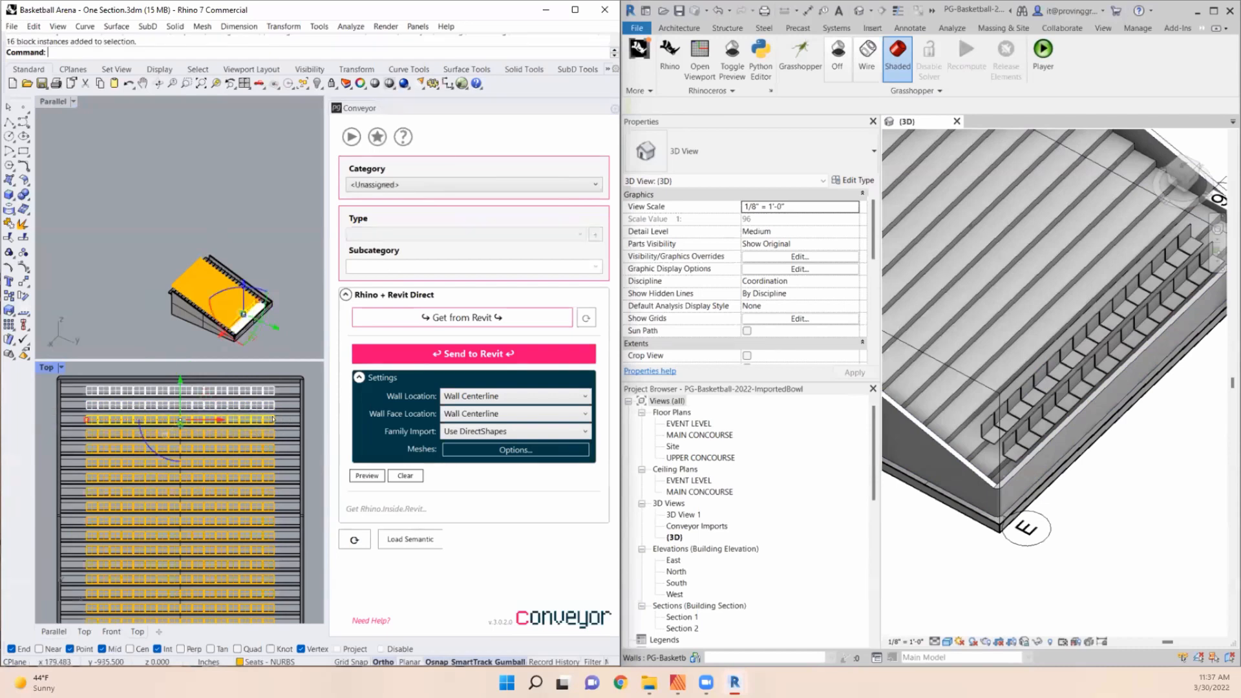
pyautogui.scroll(4, 263, 420)
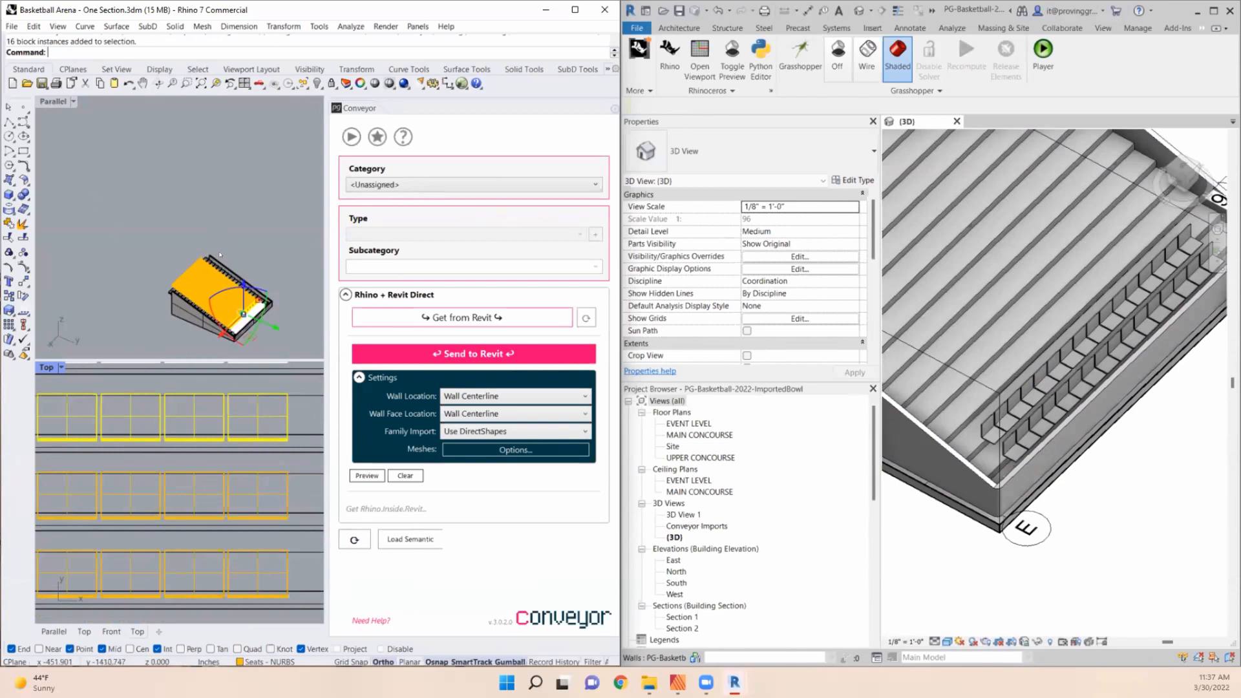
# - Assign the third-row seats to Component Families with the Furniture type and set Family Import to Use Families
pyautogui.click(471, 184)
pyautogui.click(438, 210)
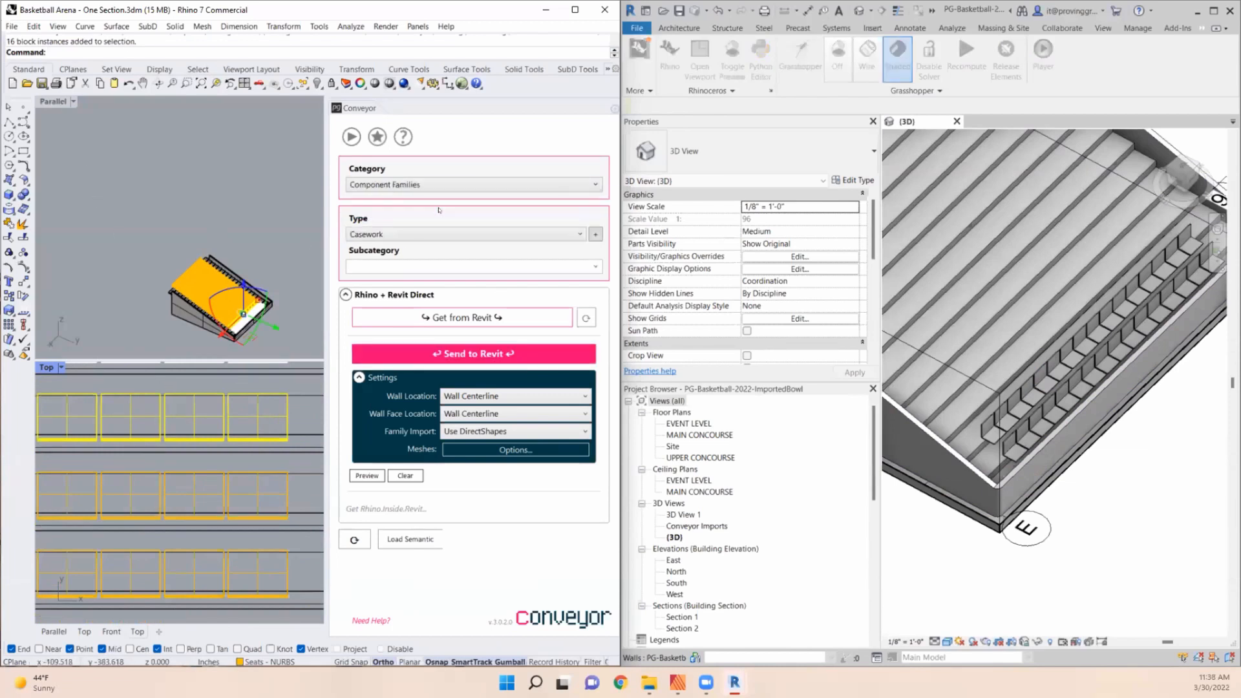
pyautogui.click(407, 232)
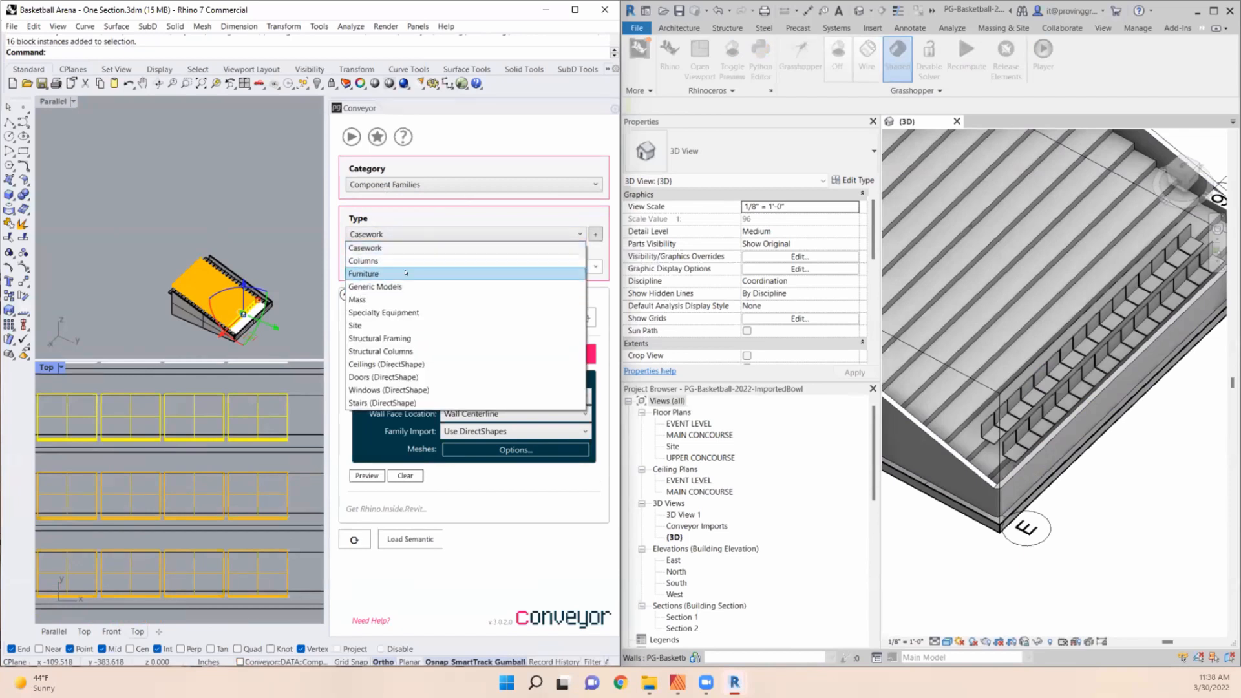
pyautogui.click(365, 273)
pyautogui.click(478, 431)
pyautogui.click(464, 460)
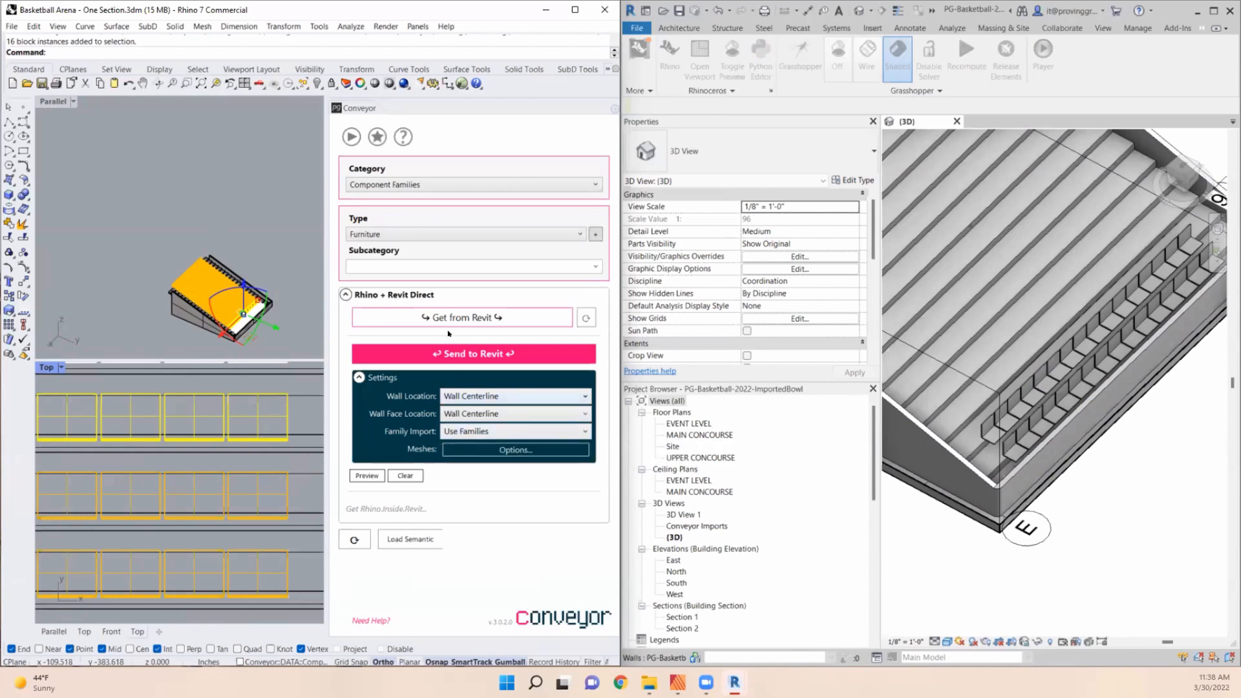
# - Send the third-row seats to Revit, loading the Seat block definition as a family
pyautogui.click(490, 355)
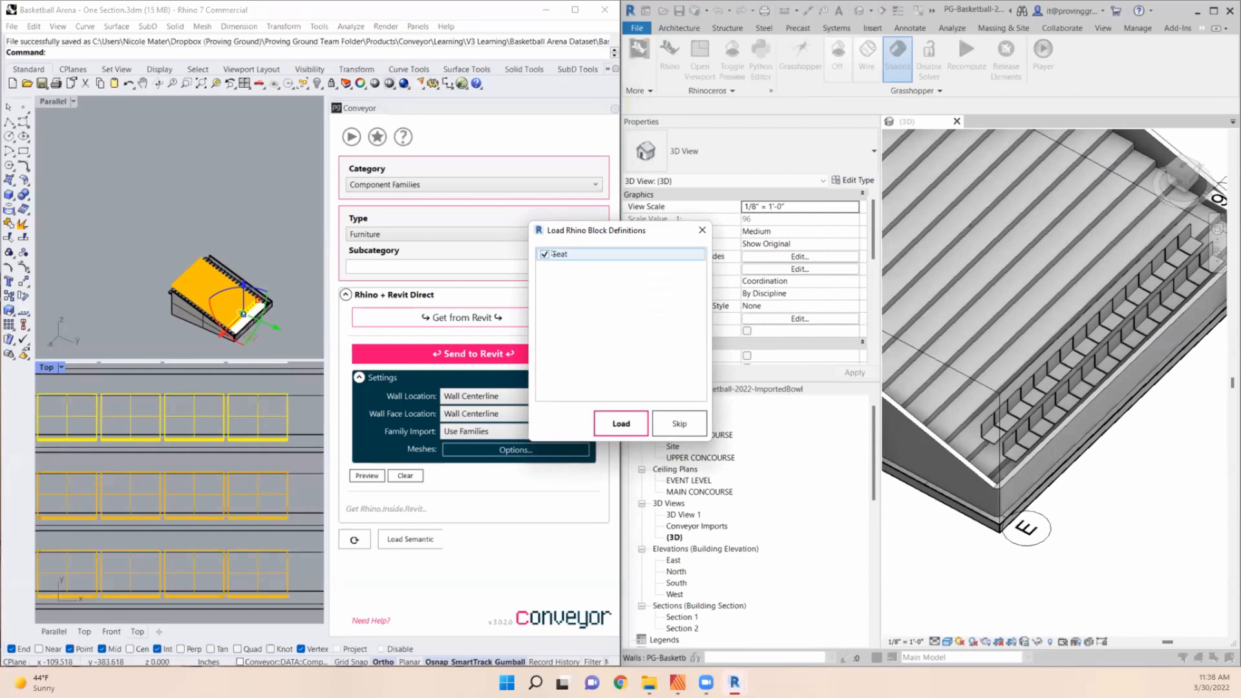
pyautogui.click(615, 427)
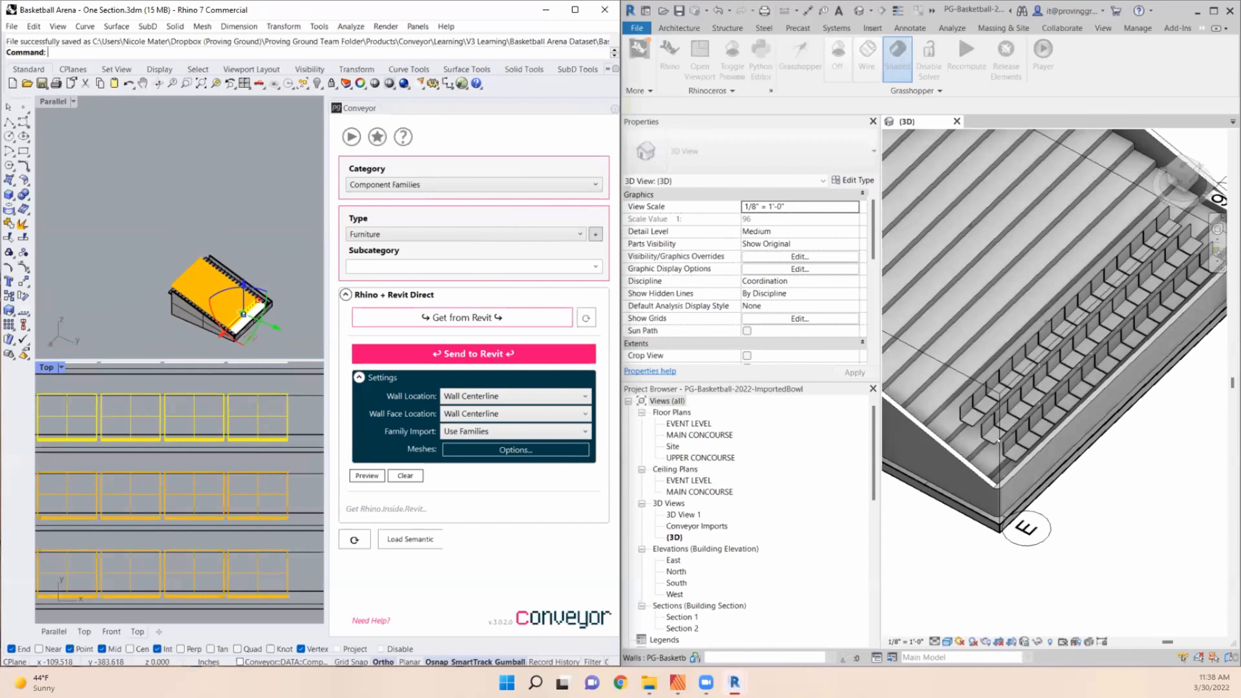
pyautogui.scroll(-2, 1029, 421)
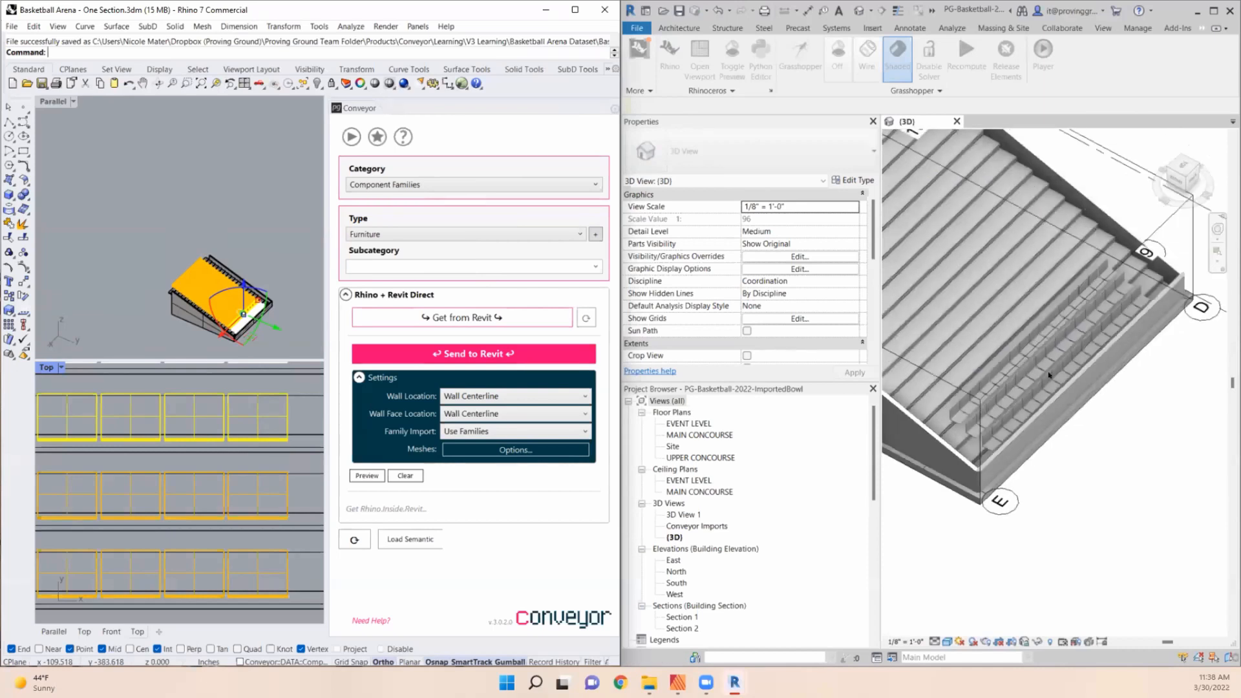
pyautogui.scroll(3, 1034, 398)
# - Change the third row's end seat at the grid E side to the Seat Detailed type and enable Show Left Stanchion
pyautogui.click(927, 428)
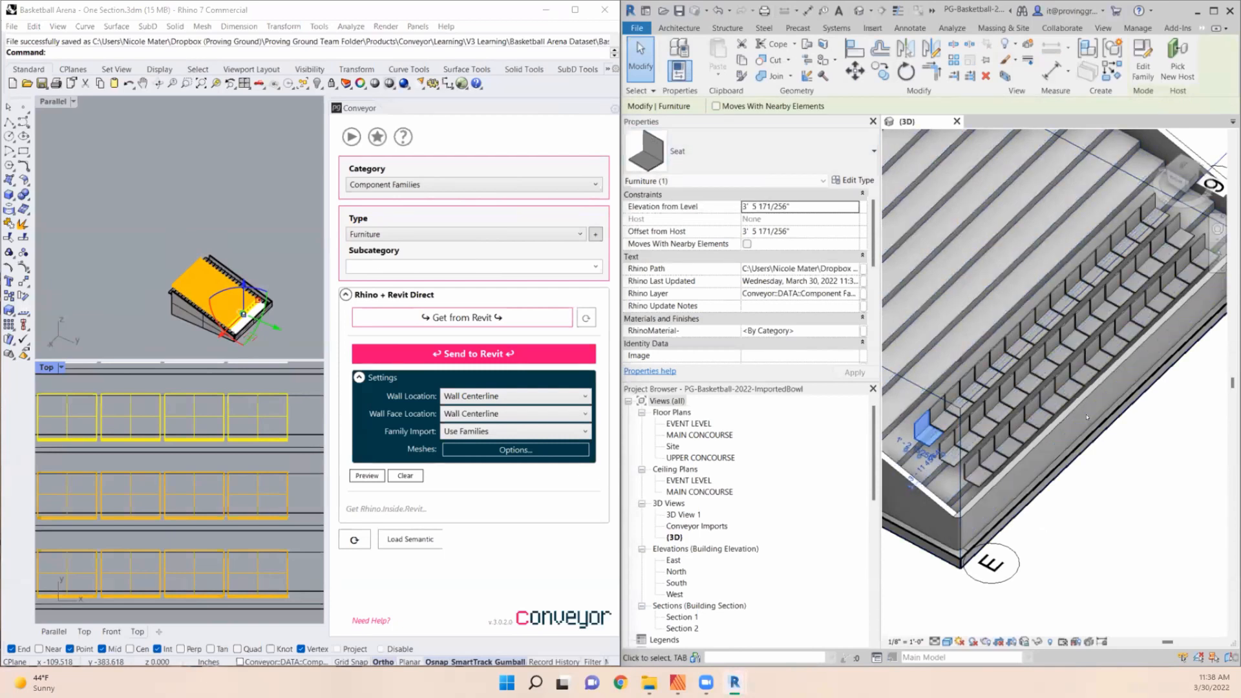
pyautogui.scroll(2, 940, 415)
pyautogui.scroll(2, 938, 416)
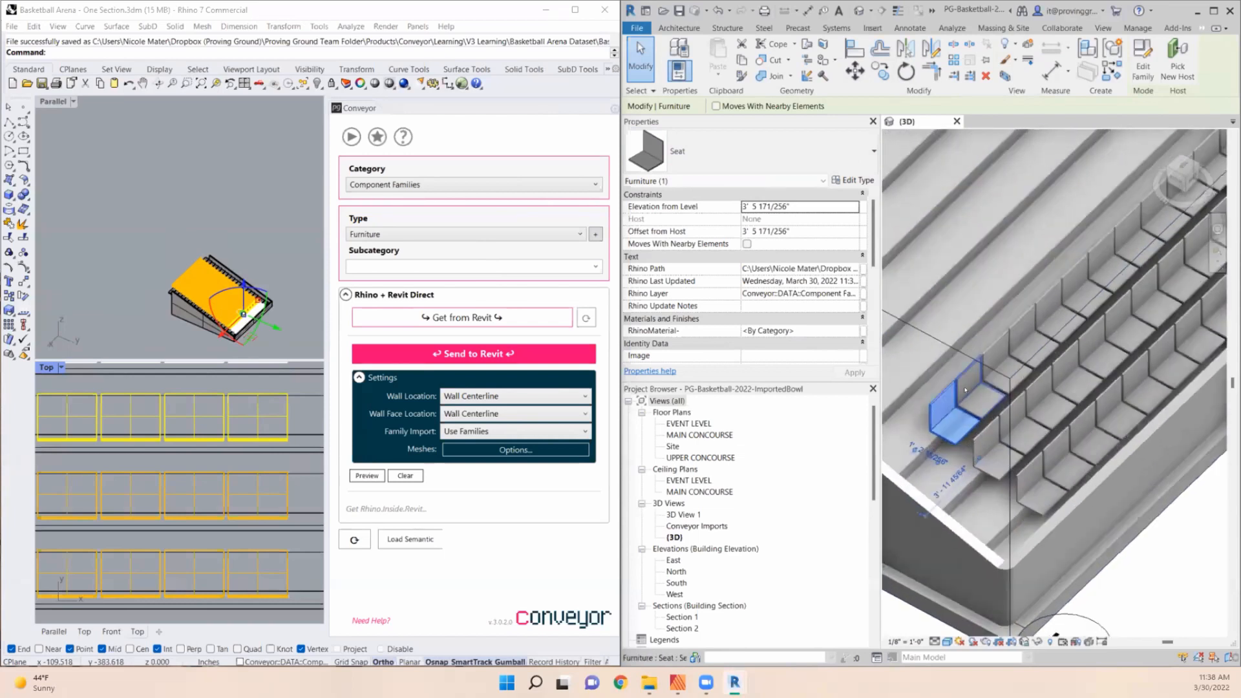
pyautogui.click(787, 158)
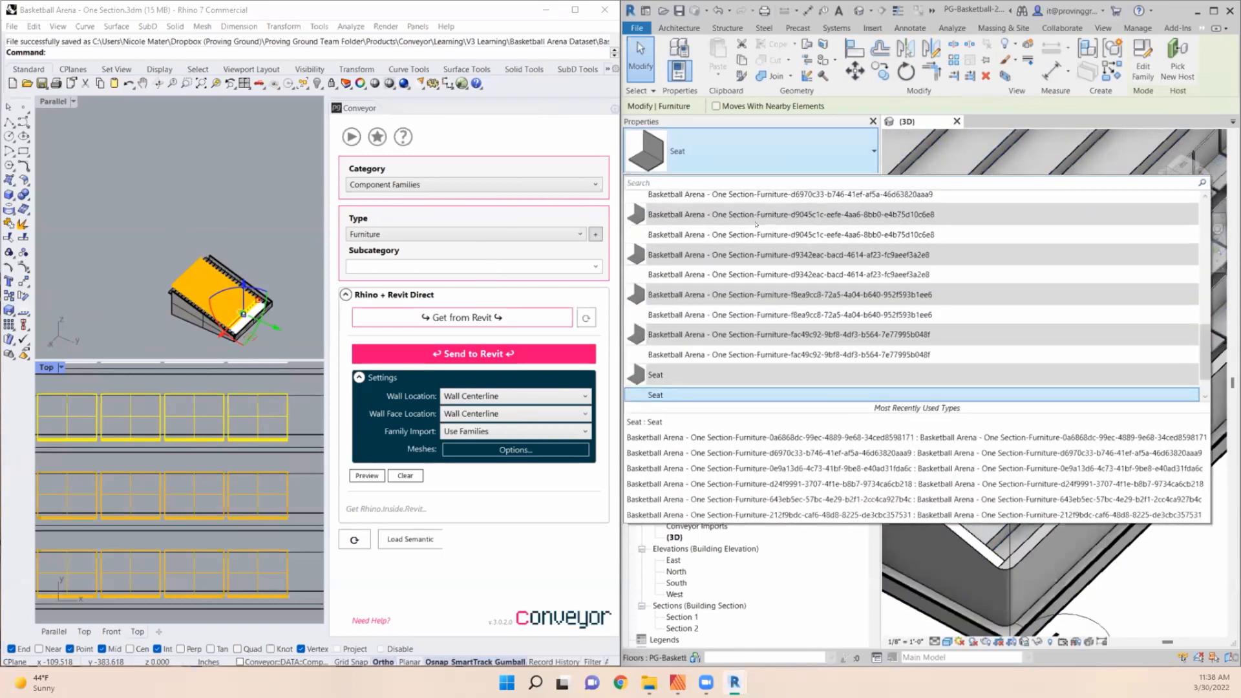
pyautogui.click(695, 148)
pyautogui.click(694, 148)
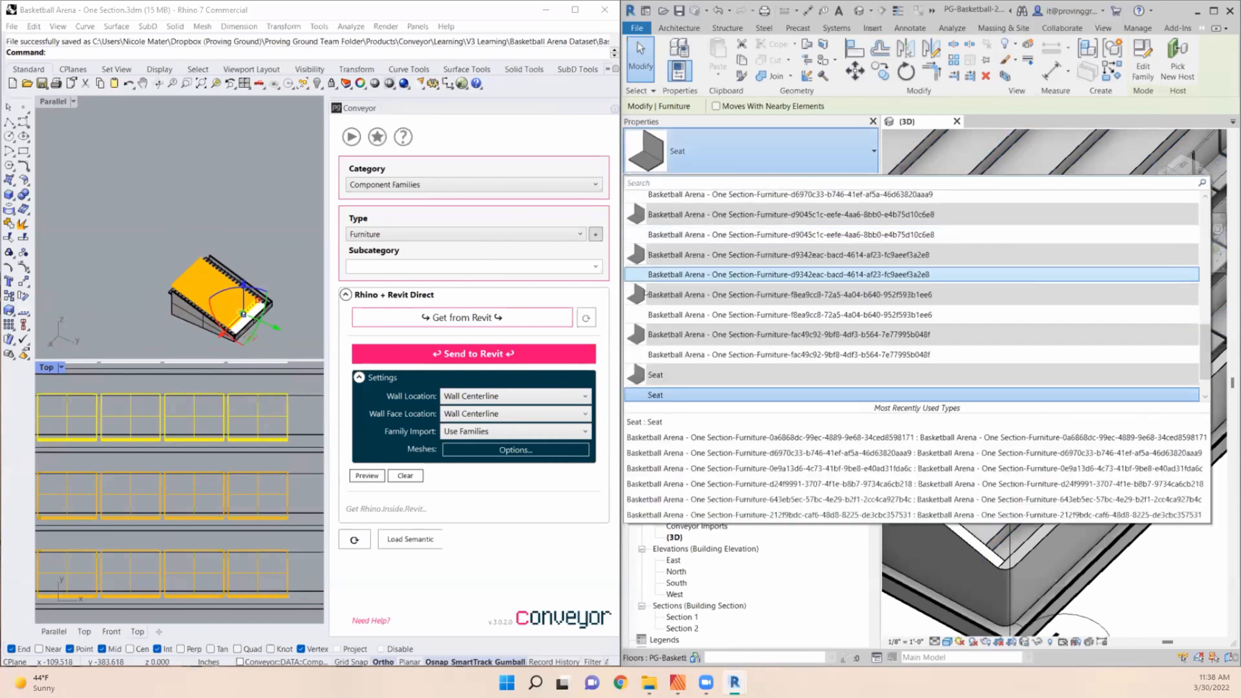
pyautogui.scroll(-2, 646, 294)
pyautogui.click(652, 394)
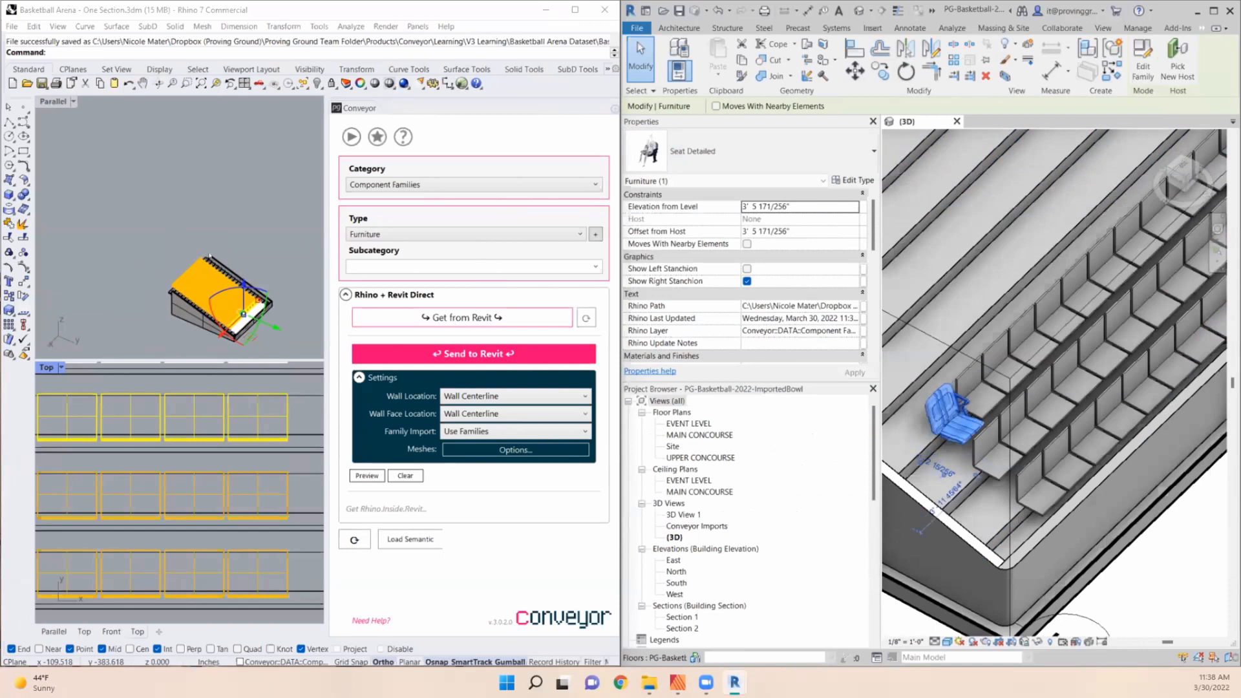
pyautogui.click(747, 269)
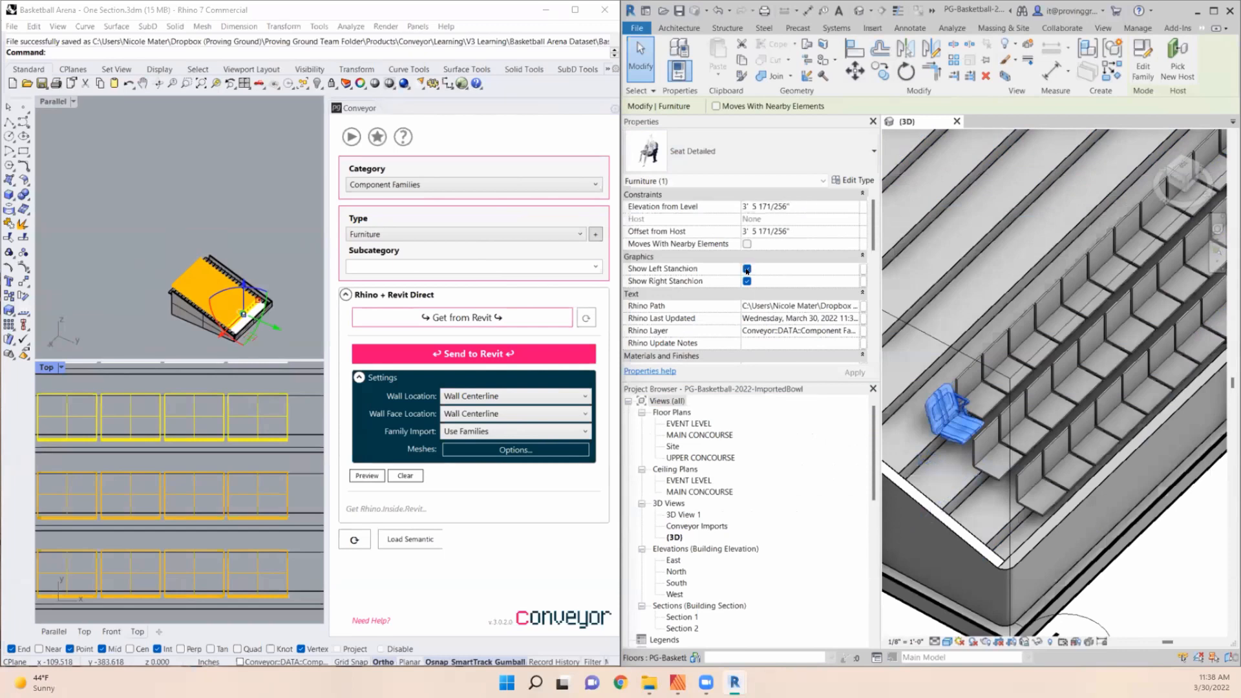
pyautogui.scroll(3, 1048, 397)
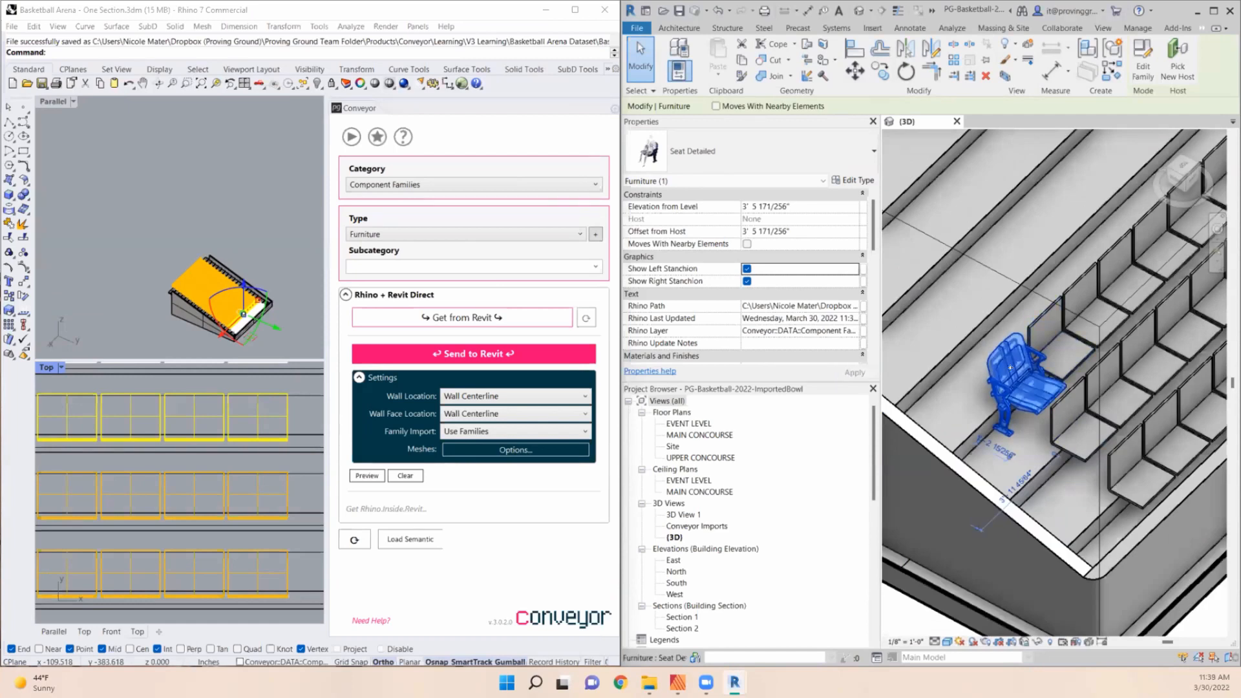
# - Review the type properties of the plain Seat family beside the detailed seat, leaving them unchanged
pyautogui.click(1048, 314)
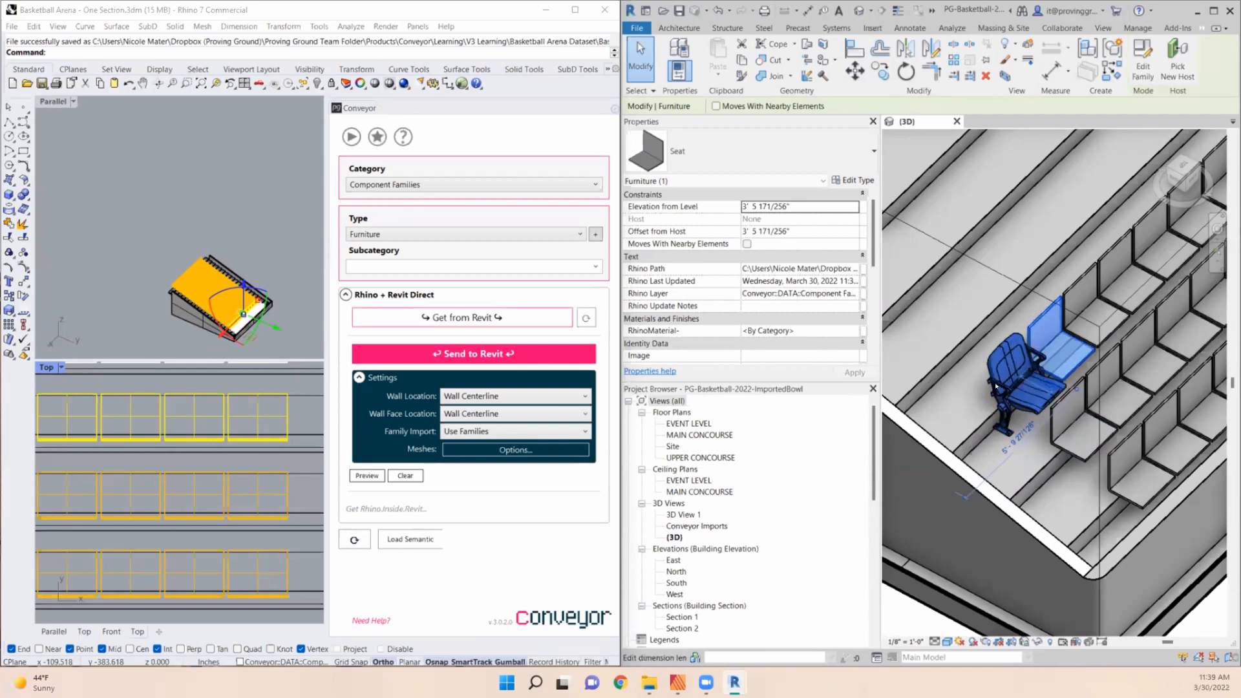
pyautogui.click(846, 180)
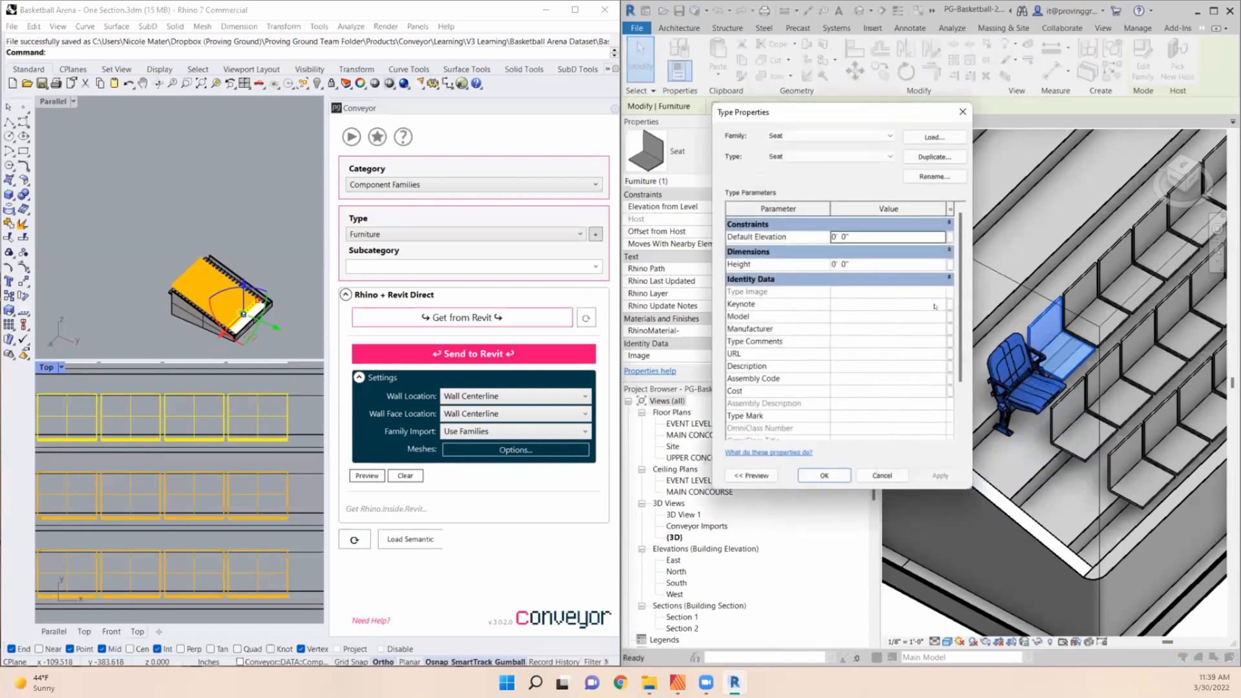
pyautogui.scroll(-1, 957, 304)
pyautogui.scroll(1, 957, 305)
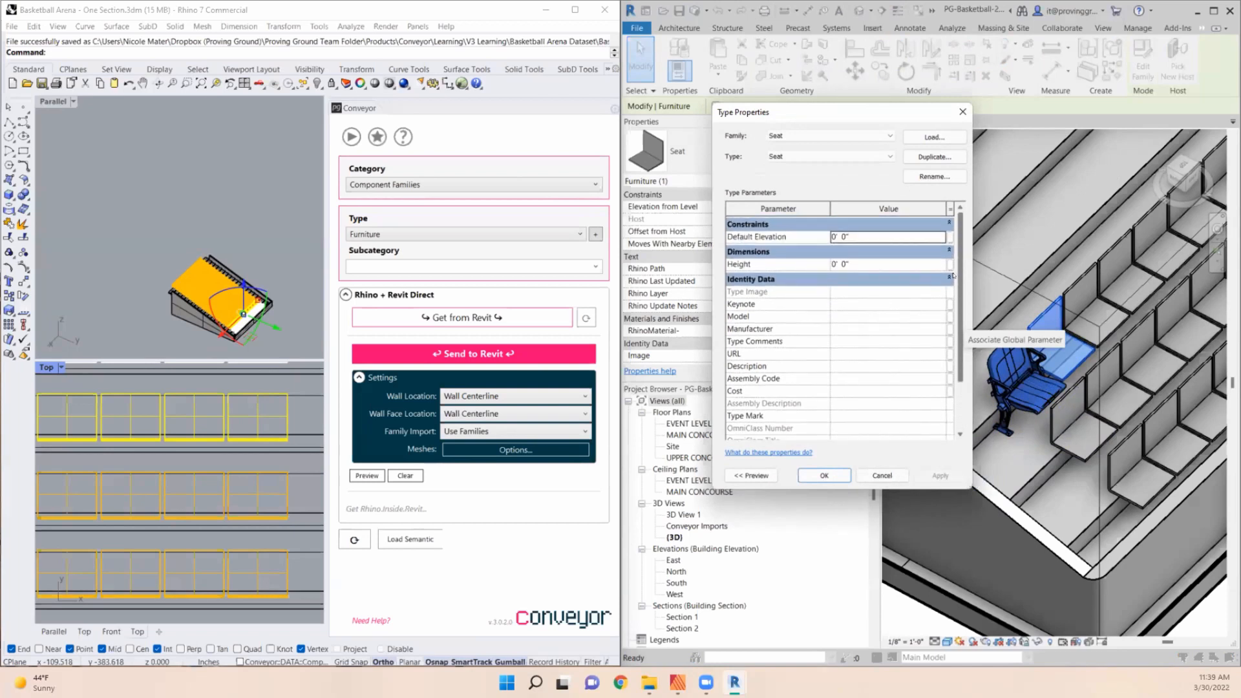
pyautogui.click(872, 477)
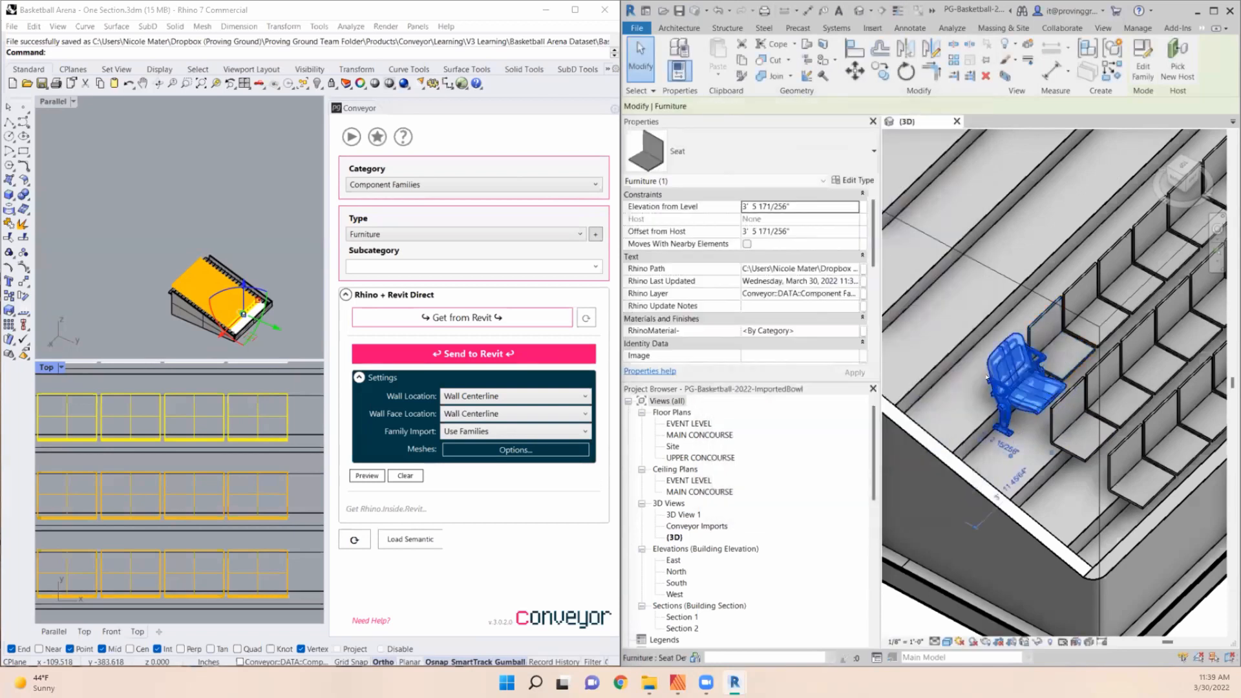
# - Enable Sitting Person (Vis) in the Seat Detailed type properties and apply the change
pyautogui.click(851, 181)
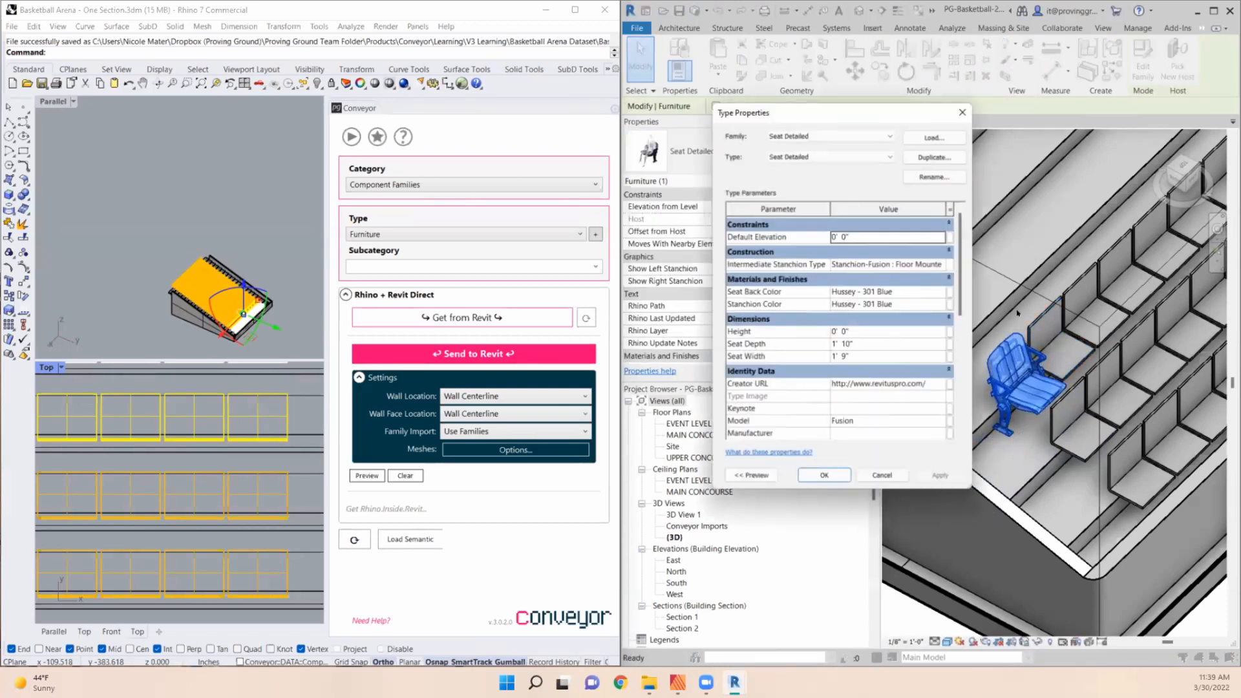
pyautogui.scroll(-4, 955, 296)
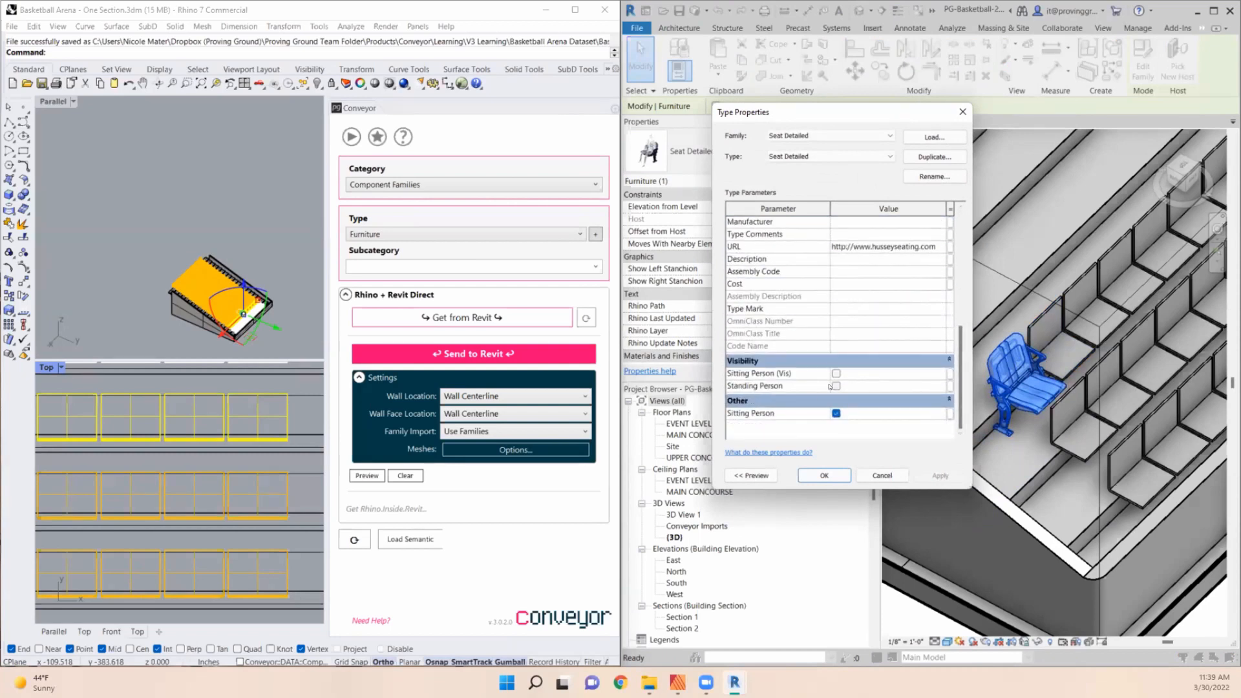
pyautogui.click(836, 374)
pyautogui.click(940, 475)
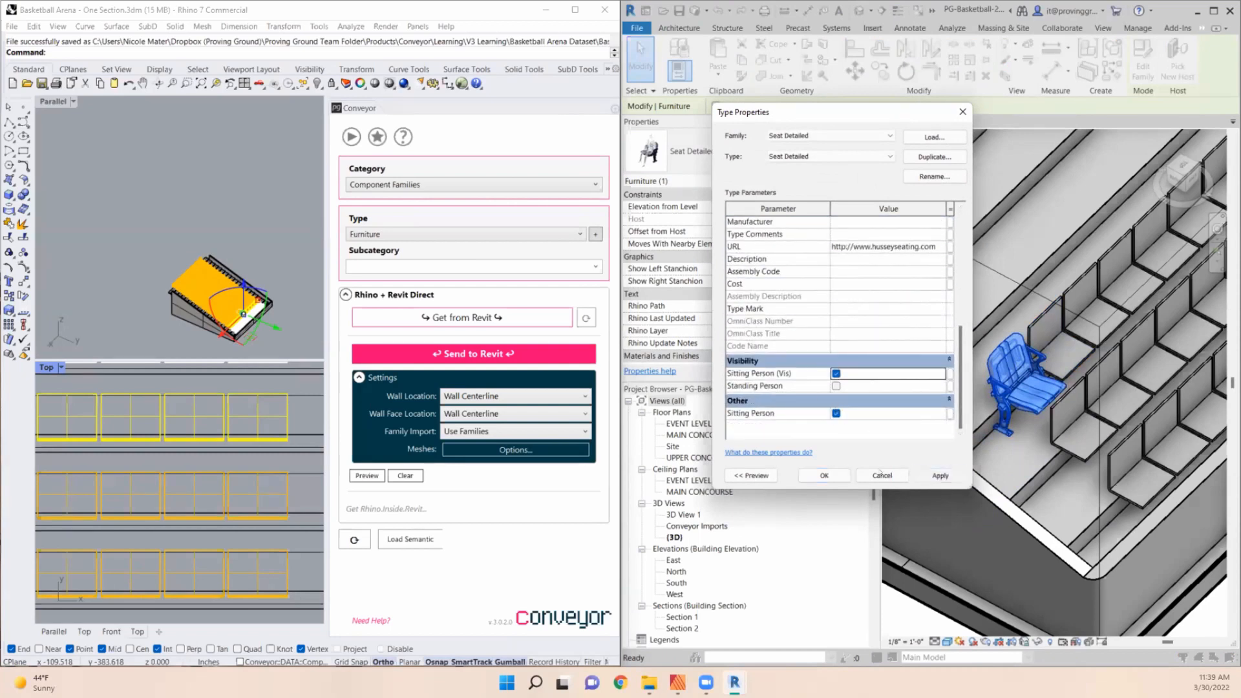
# - Accept the seat type properties, and change all remaining plain Seat instances in the third row to the Seat Detailed type
pyautogui.click(825, 476)
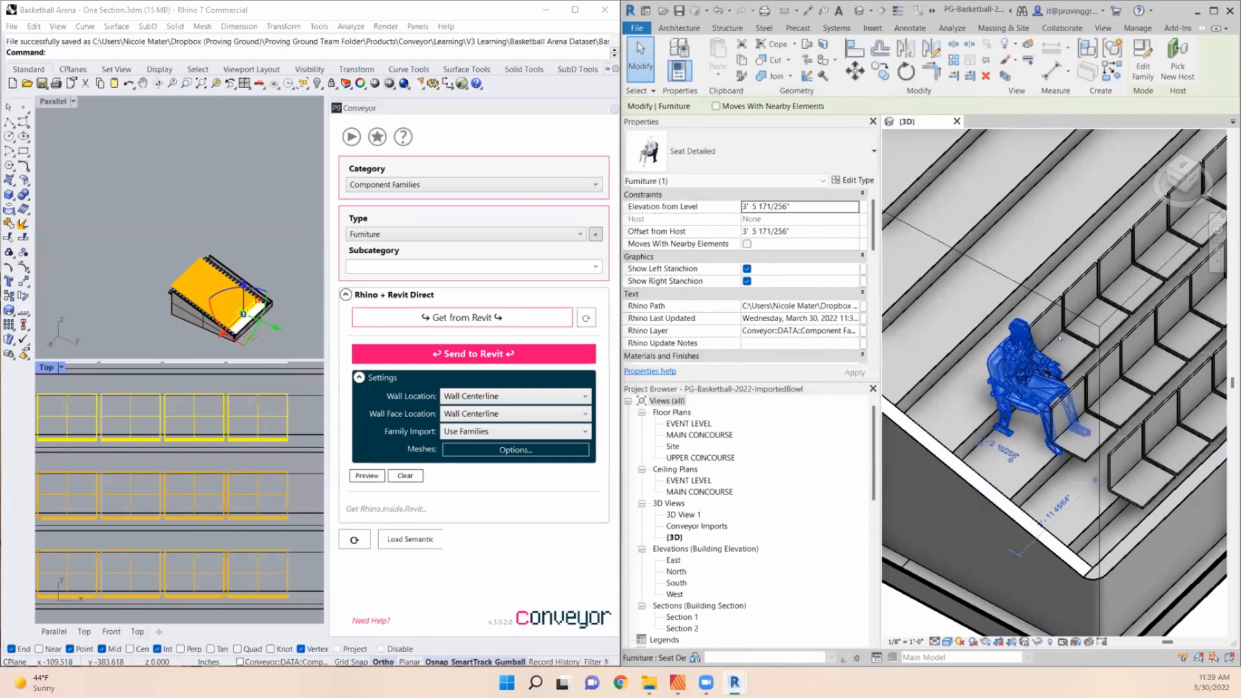
pyautogui.scroll(-2, 893, 461)
pyautogui.click(1008, 383)
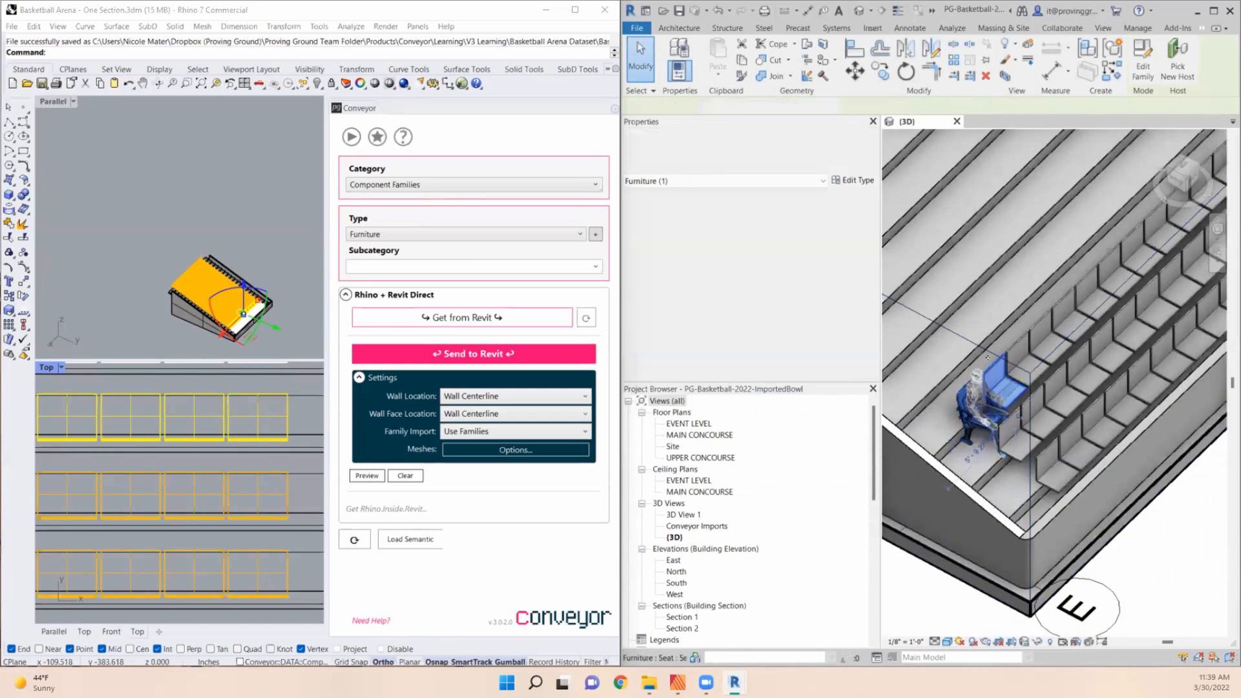
pyautogui.rightClick(996, 374)
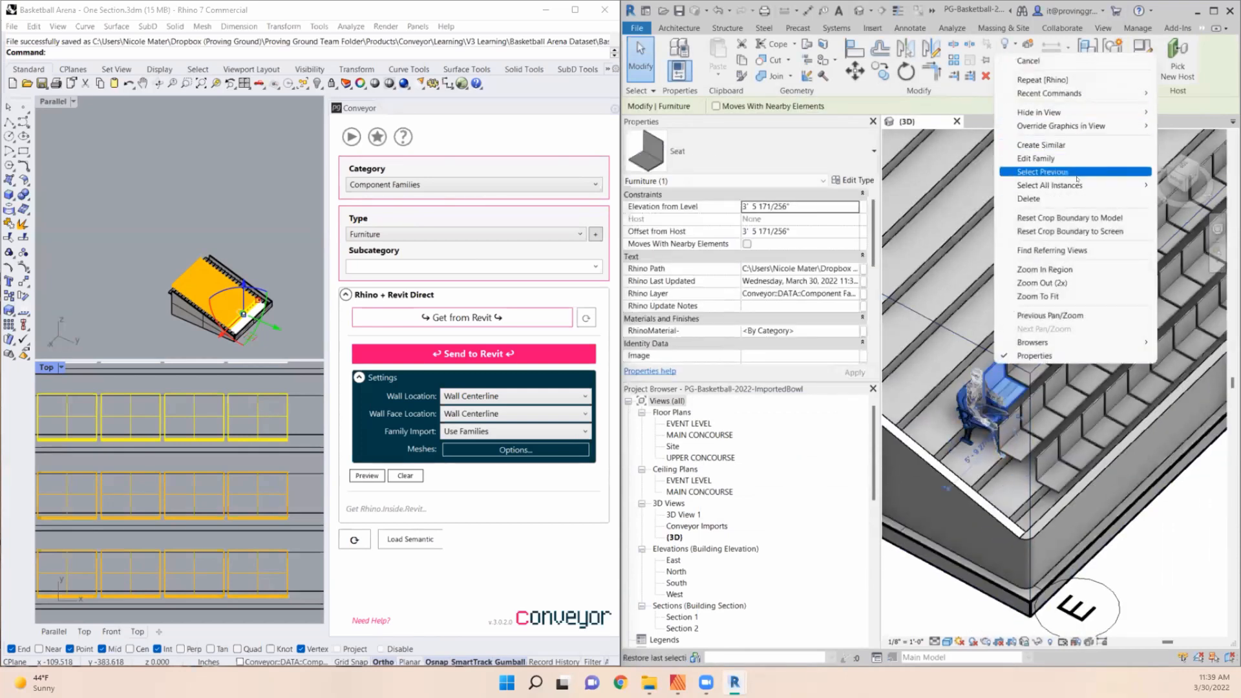
pyautogui.moveTo(1076, 183)
pyautogui.click(932, 185)
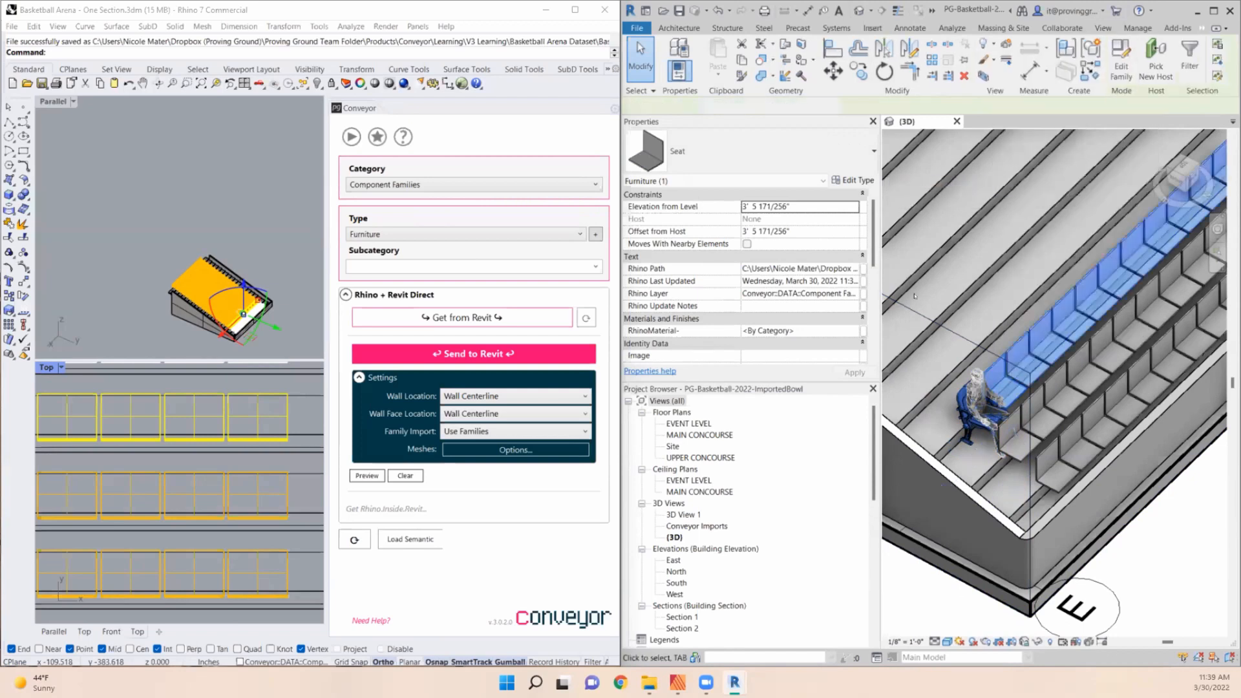
pyautogui.scroll(-2, 972, 313)
pyautogui.scroll(2, 973, 314)
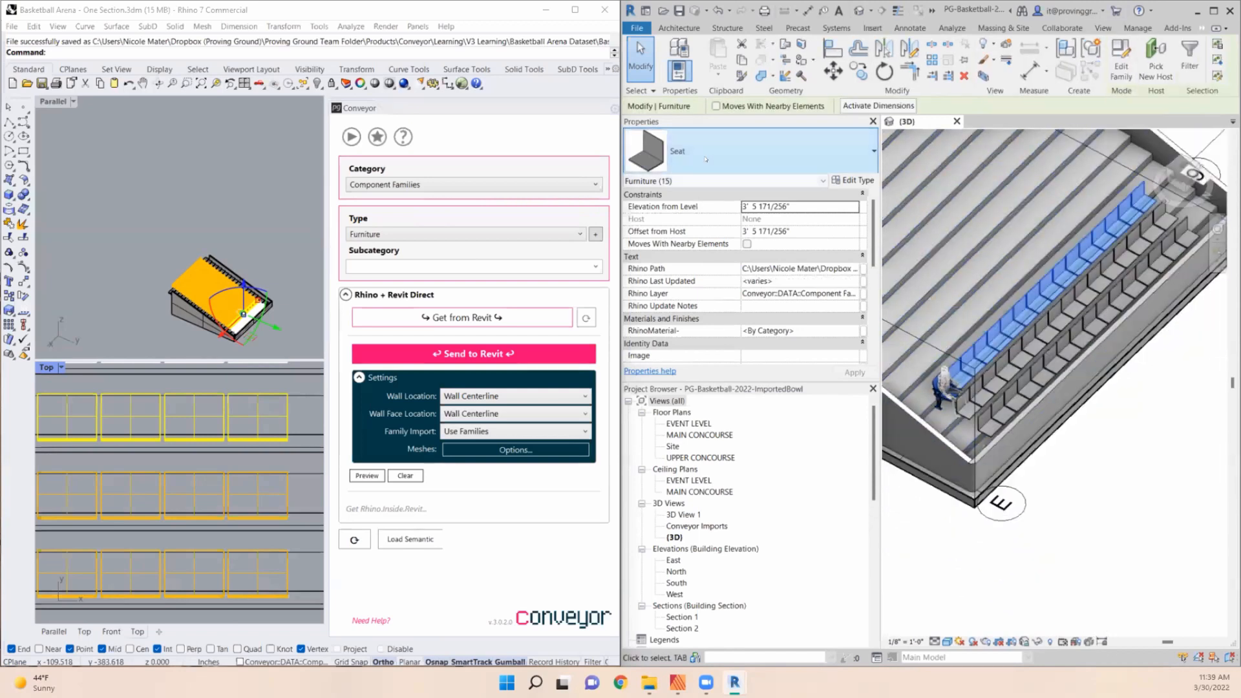
pyautogui.click(743, 151)
pyautogui.click(675, 394)
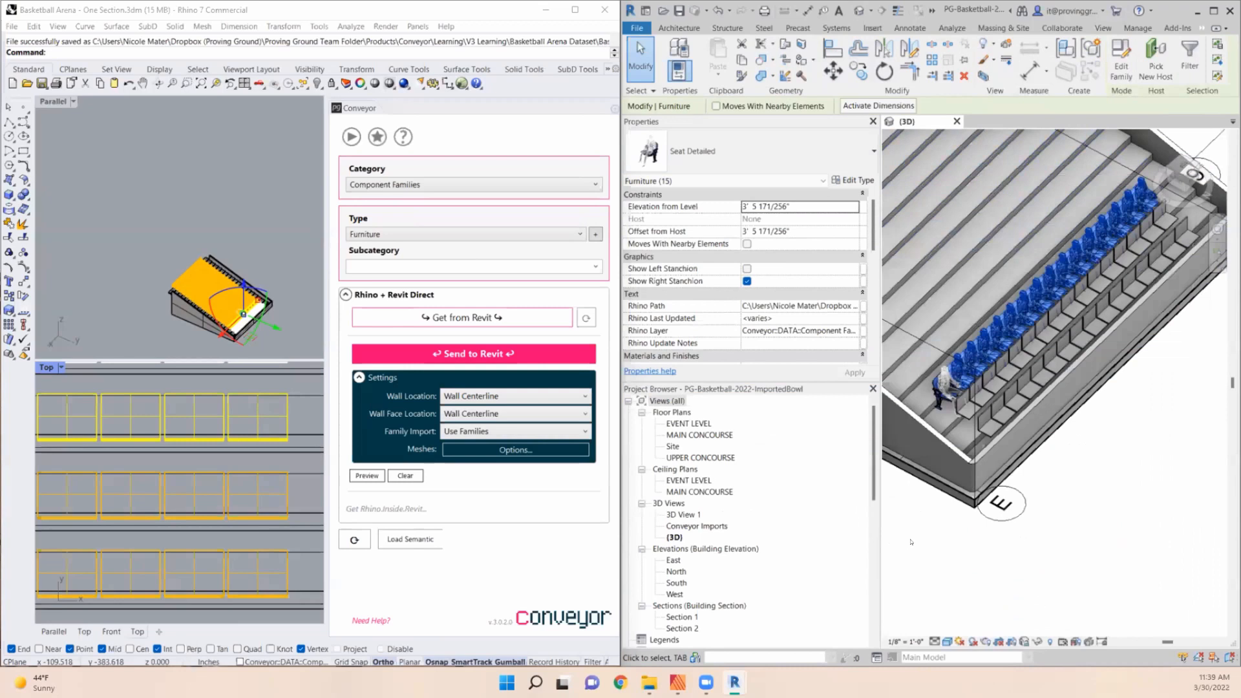
pyautogui.click(993, 561)
# - Close the Properties palette and Project Browser in Revit to enlarge the 3D view of the seating rows
pyautogui.scroll(-1, 985, 473)
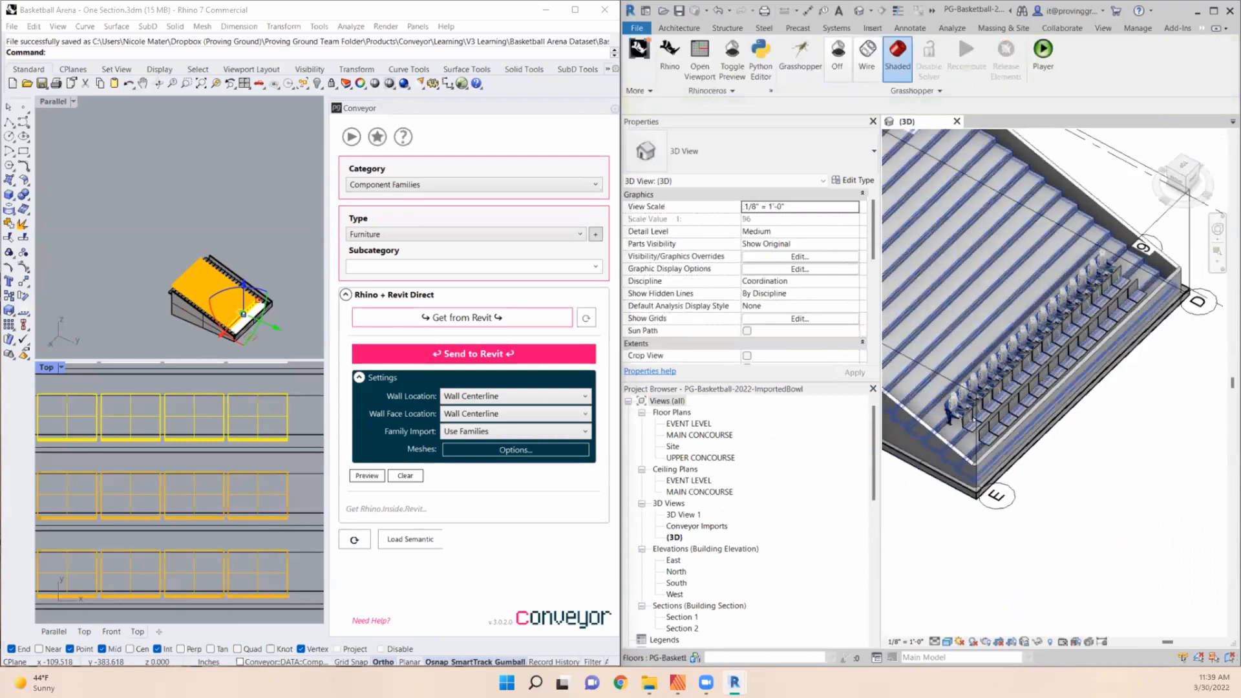
pyautogui.scroll(4, 973, 411)
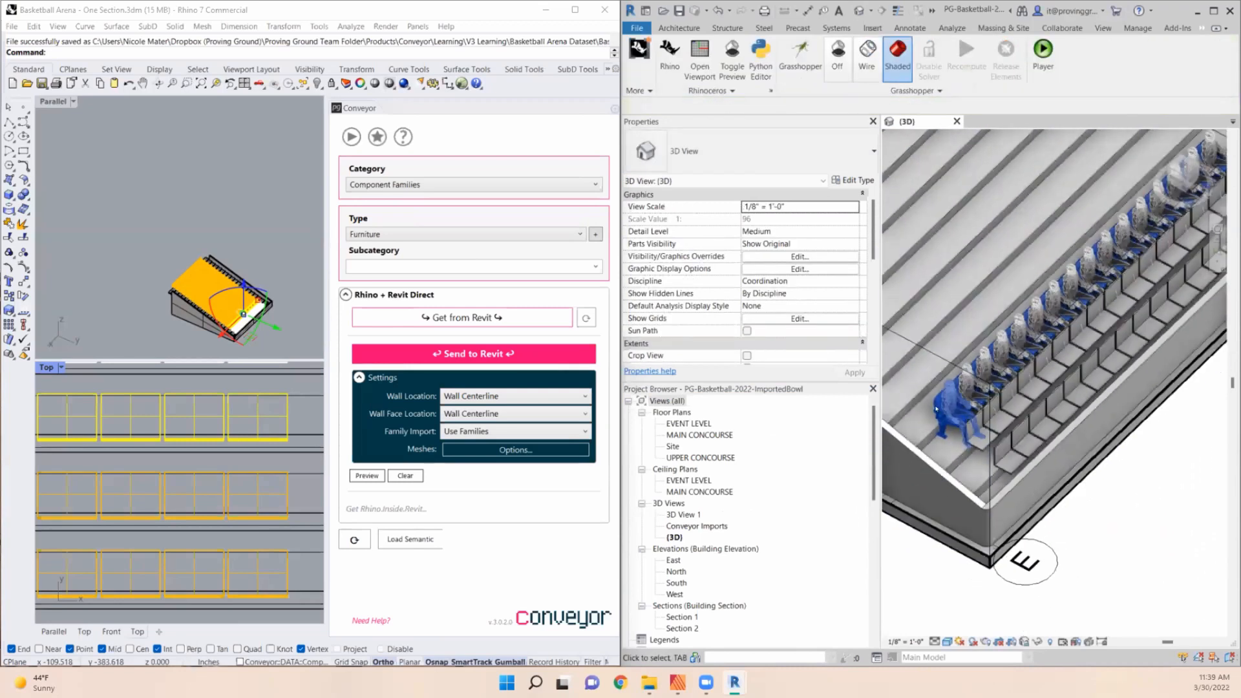
pyautogui.scroll(-1, 933, 409)
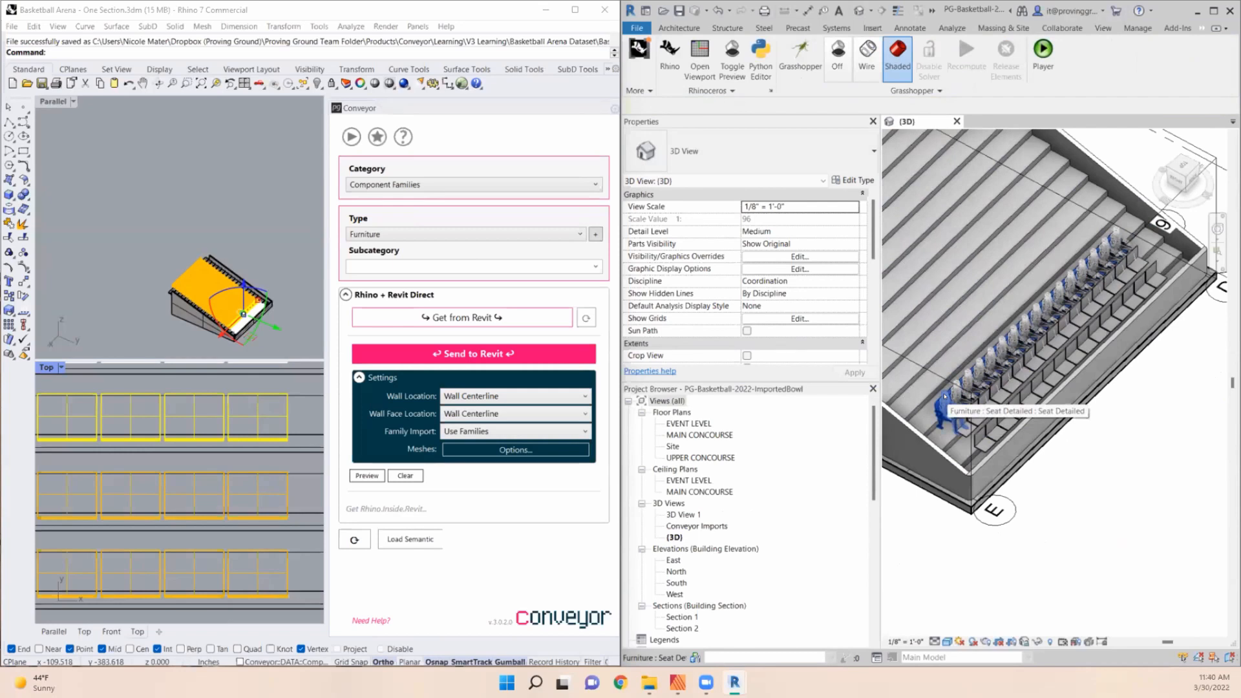
pyautogui.scroll(3, 945, 397)
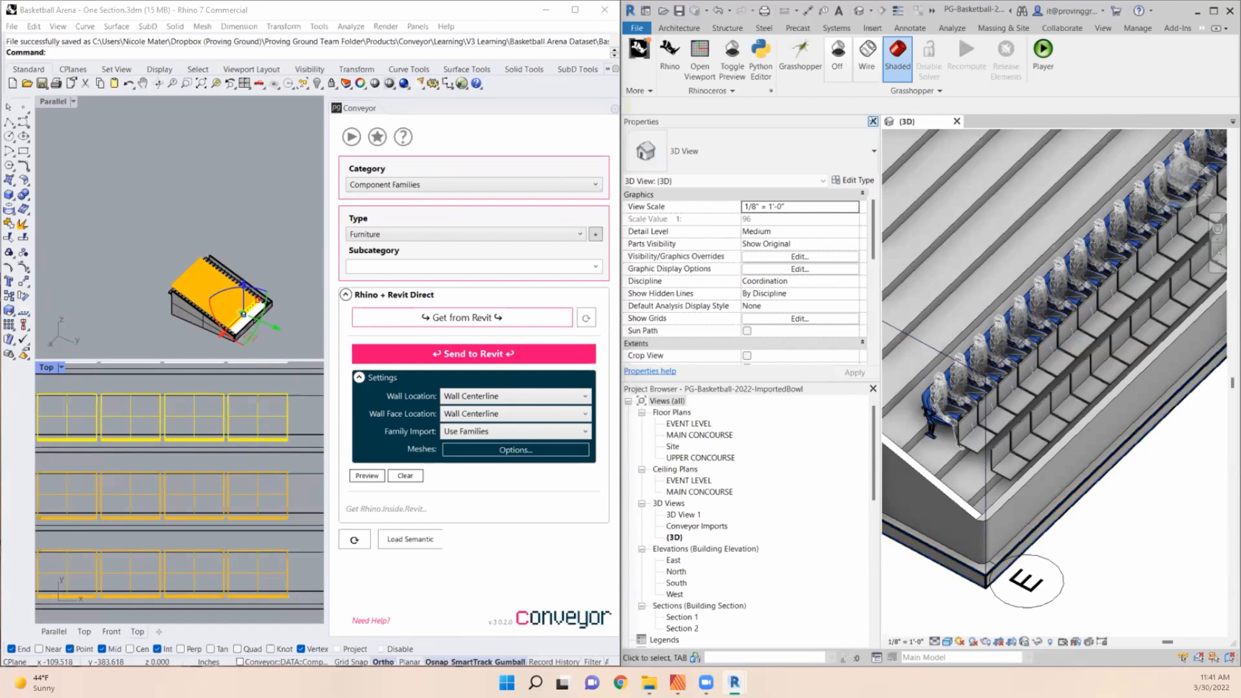
pyautogui.click(873, 121)
pyautogui.click(872, 121)
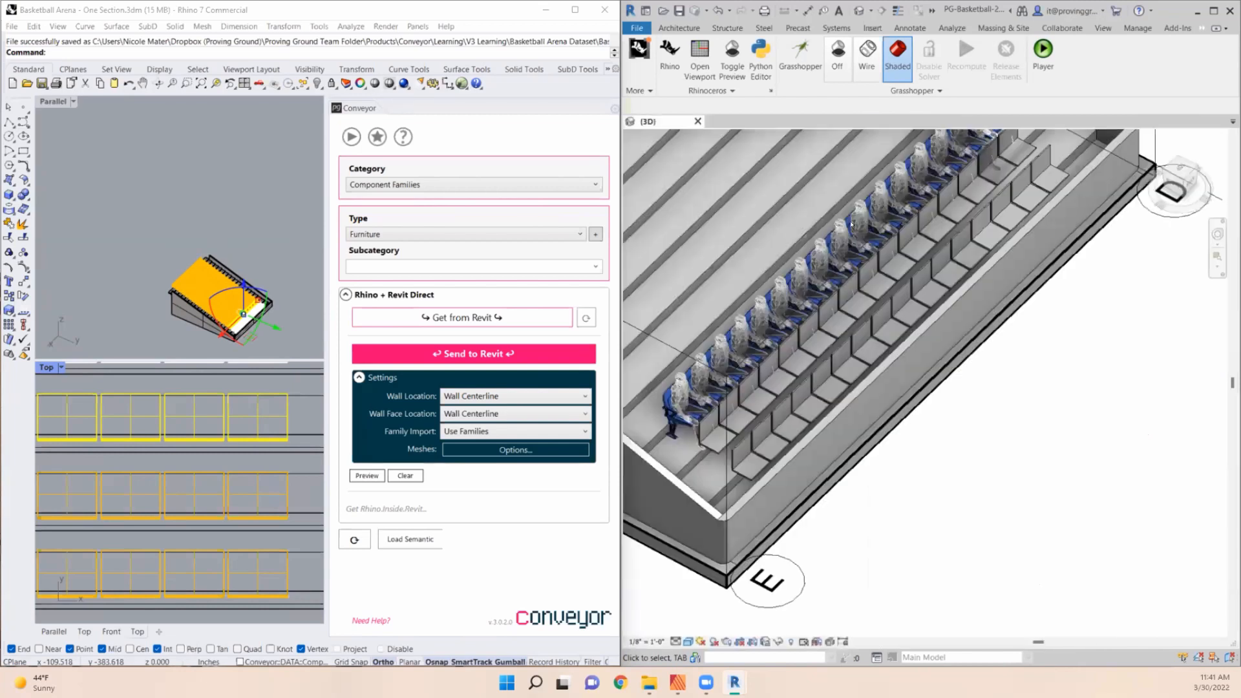
pyautogui.scroll(-2, 1047, 461)
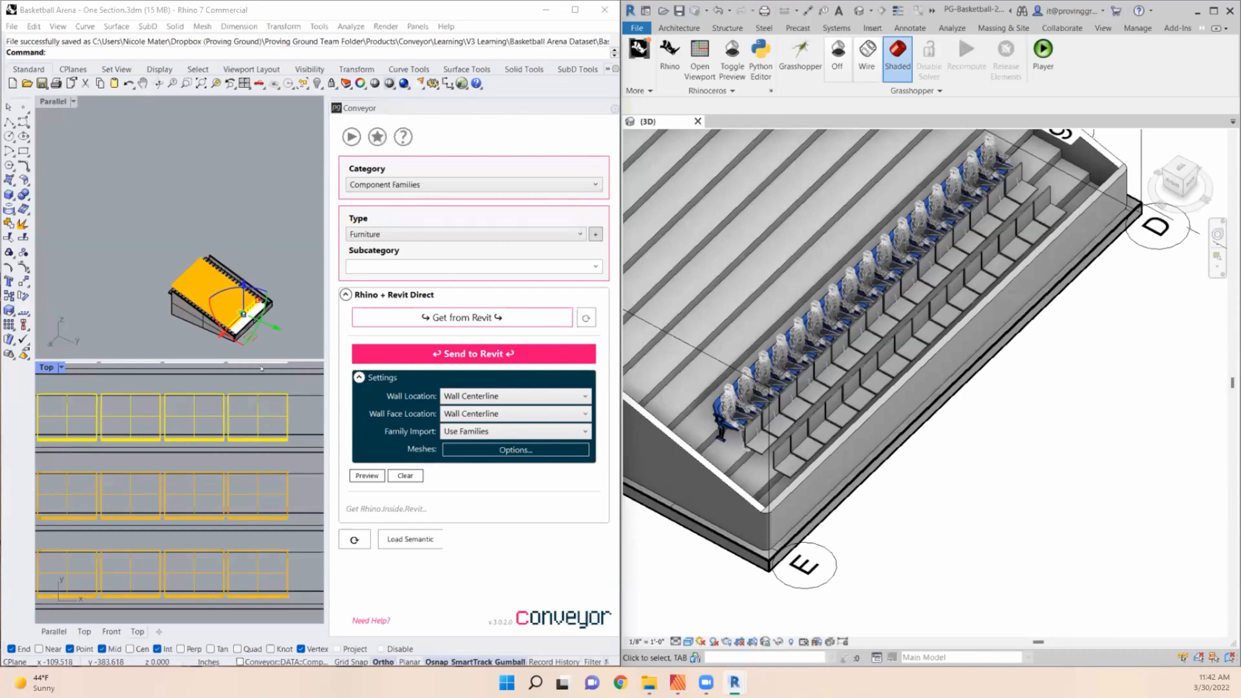
# - Open the end seat block of the back row for block editing in Rhino
pyautogui.click(258, 417)
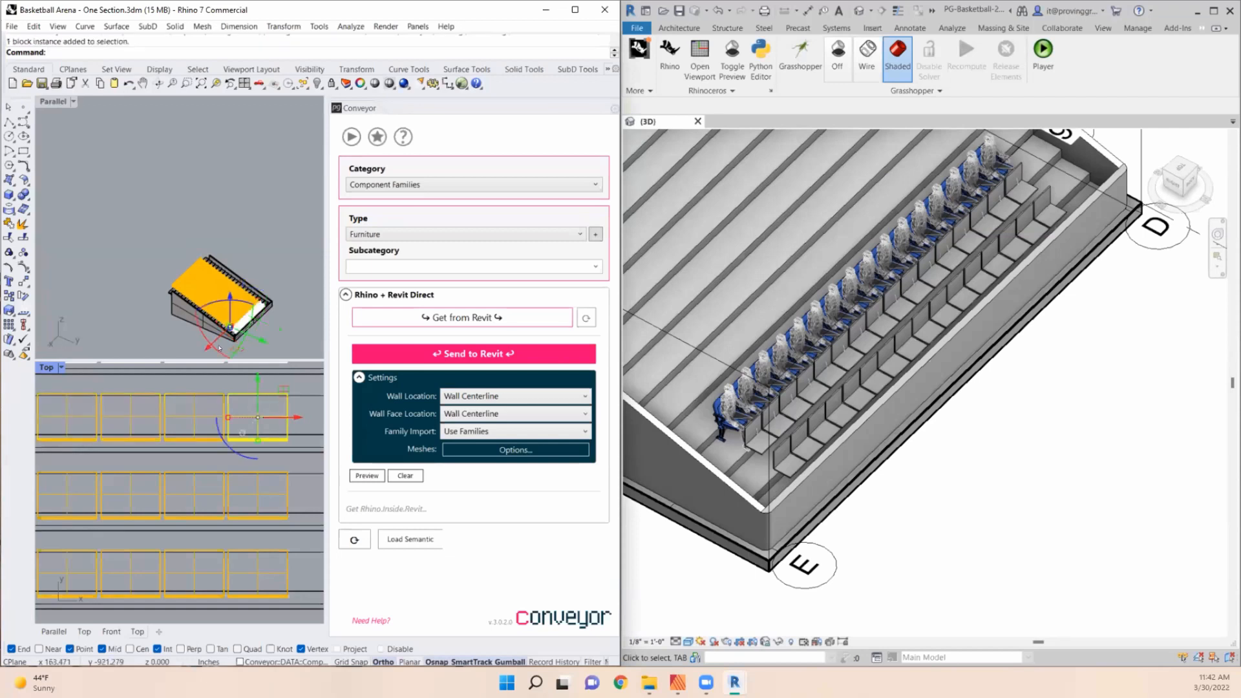
pyautogui.write('BlockEdit')
pyautogui.press('Return')
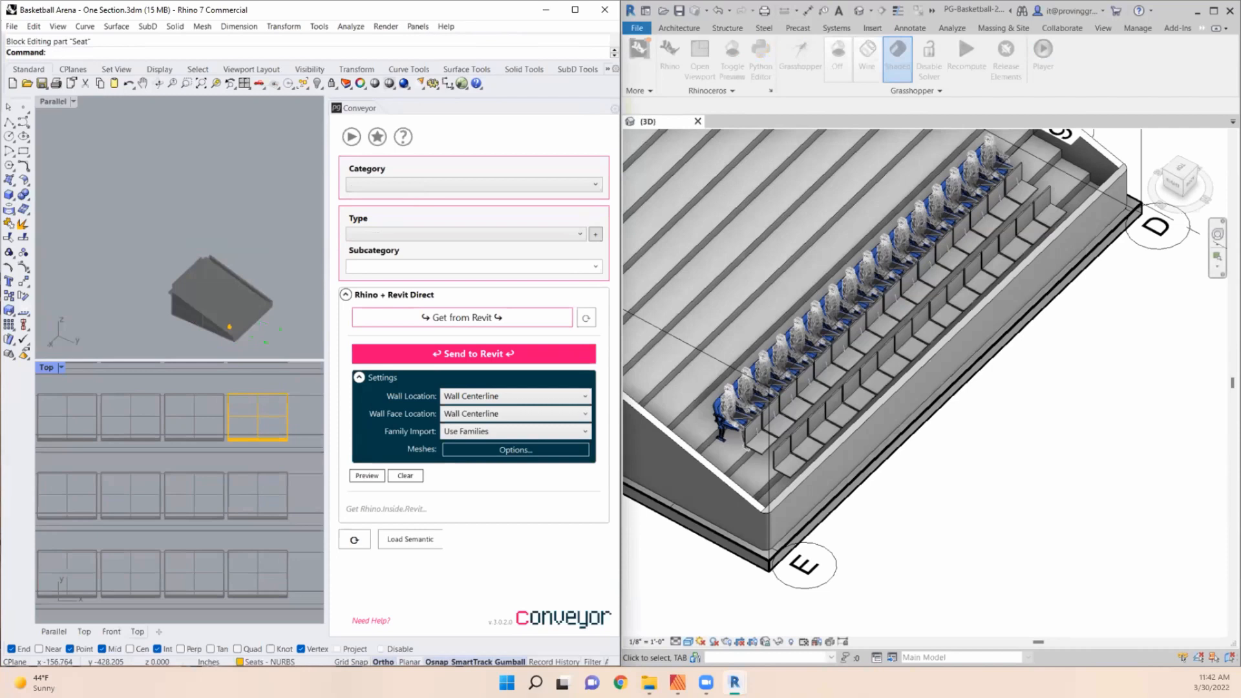
# - Define a block named Test from the end seat of the middle row, with its base point at the seat's lower front edge
pyautogui.click(283, 482)
pyautogui.middleClick(246, 495)
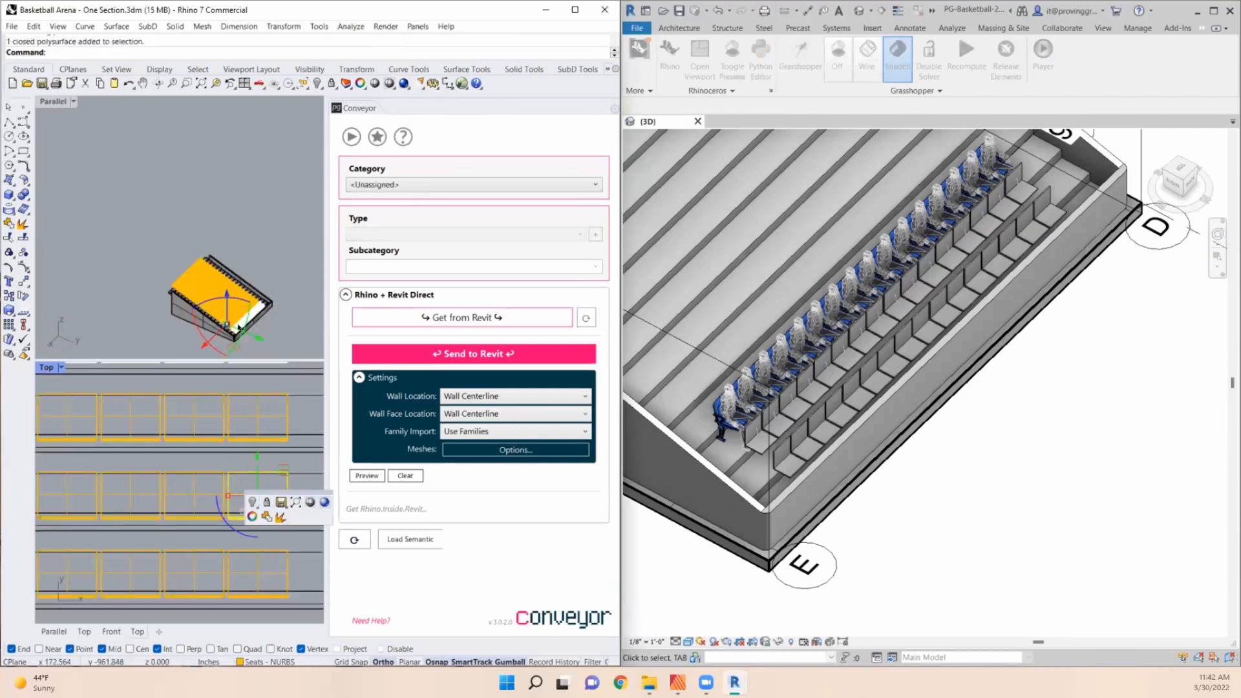
pyautogui.scroll(8, 238, 328)
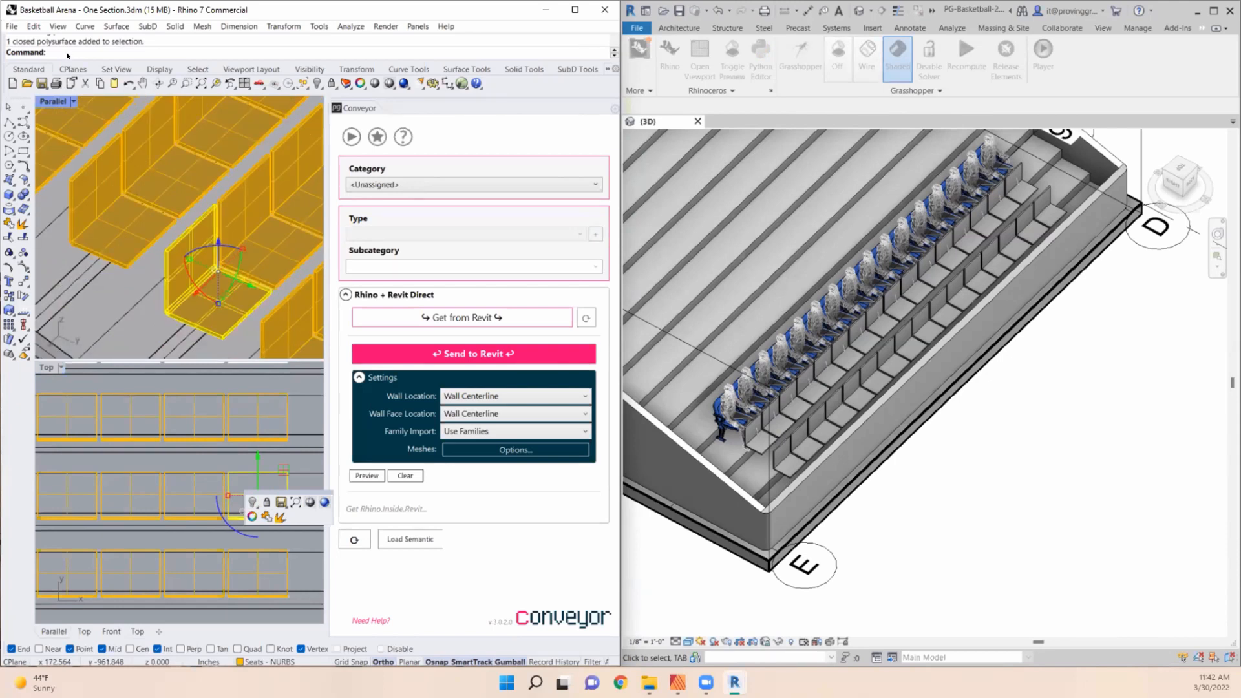
pyautogui.write('Block')
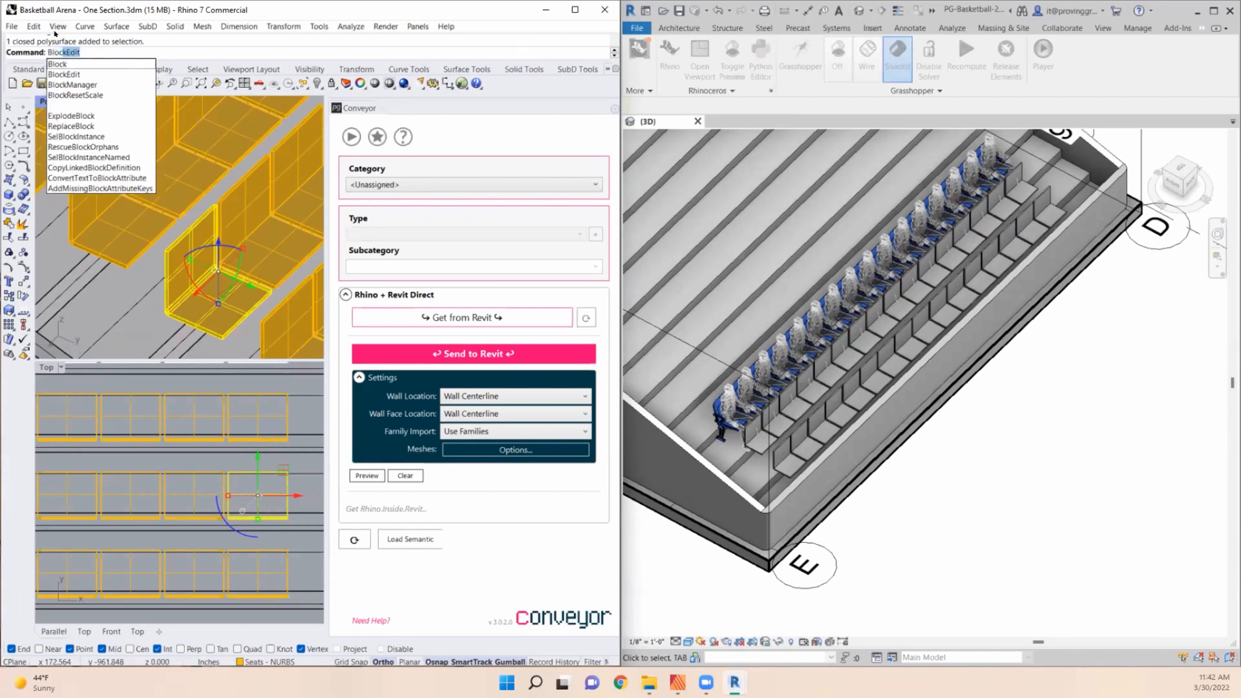
pyautogui.press('BackSpace')
pyautogui.press('Return')
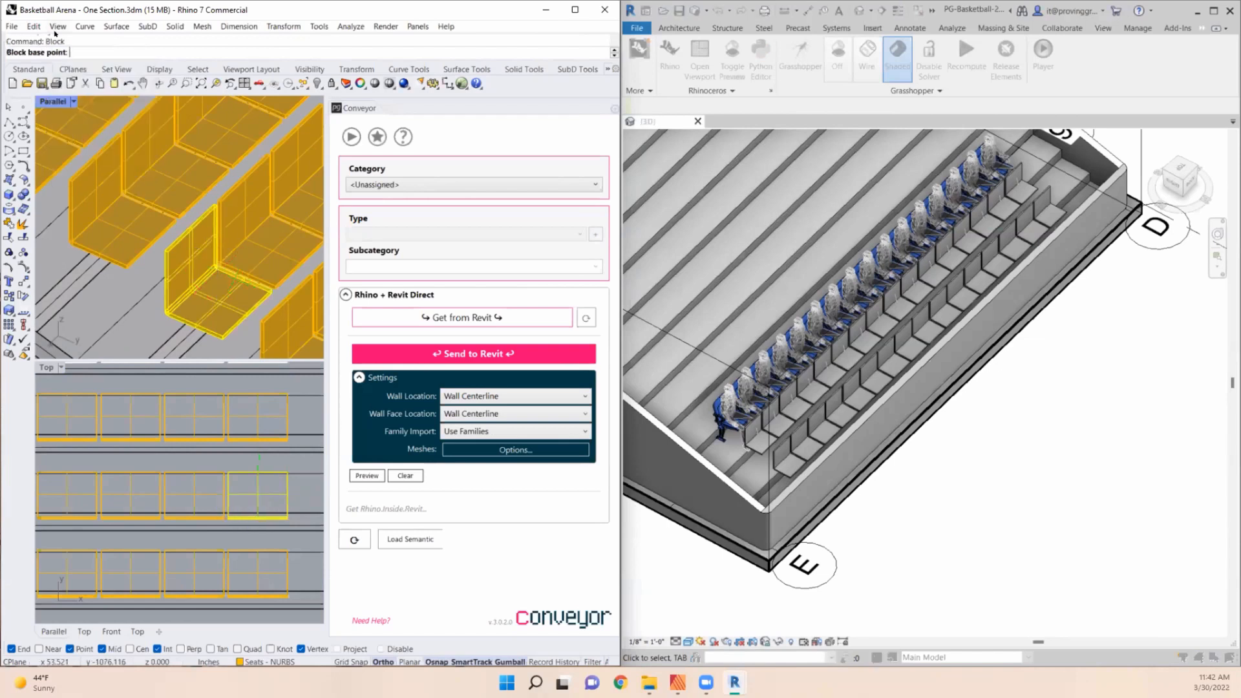
pyautogui.click(214, 325)
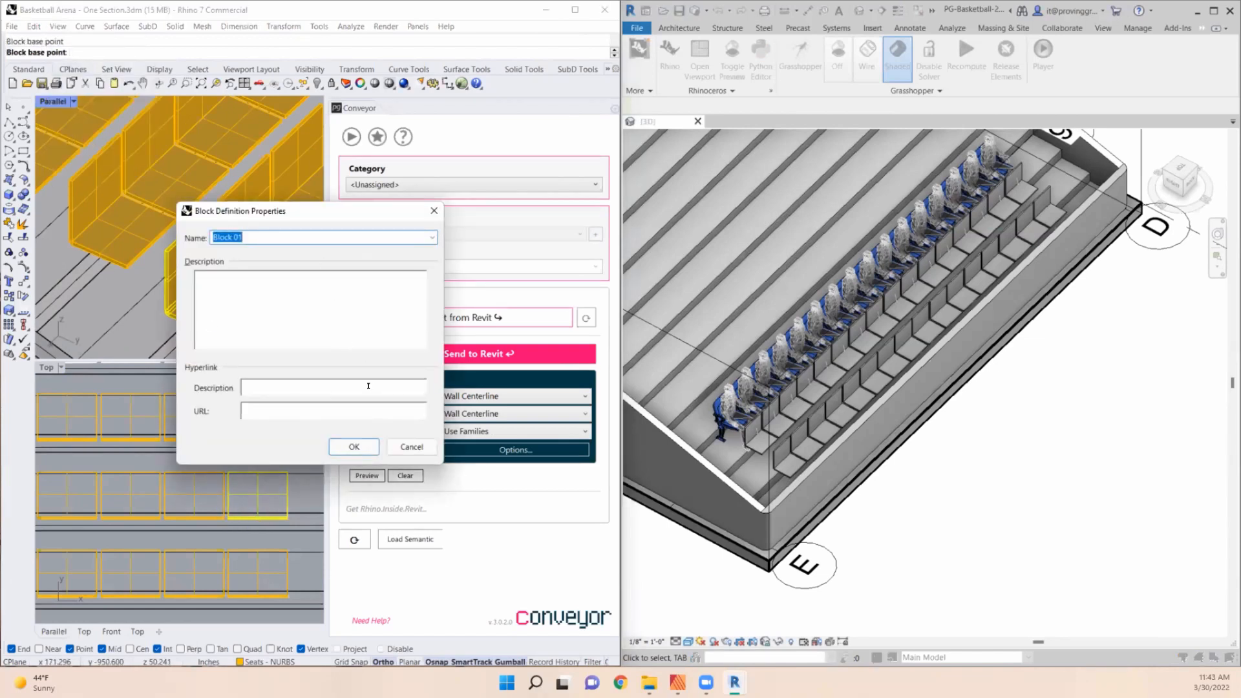
pyautogui.write('Test')
pyautogui.moveTo(336, 210); pyautogui.dragTo(492, 365)
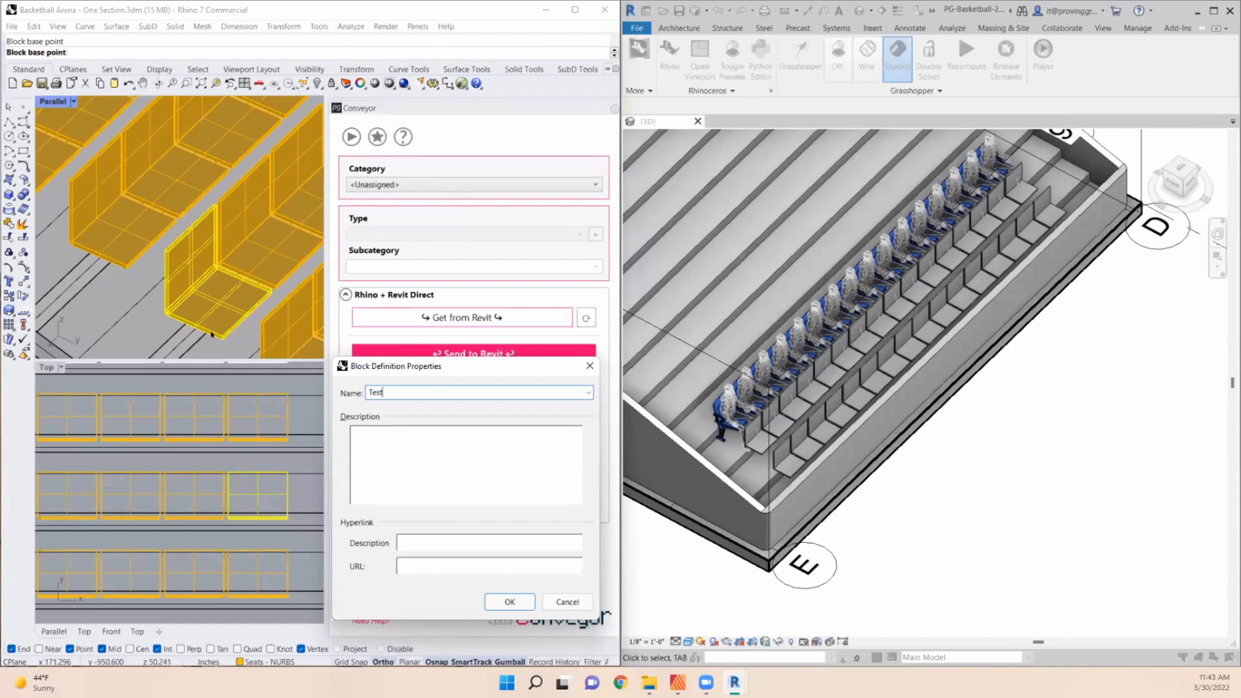
pyautogui.click(508, 601)
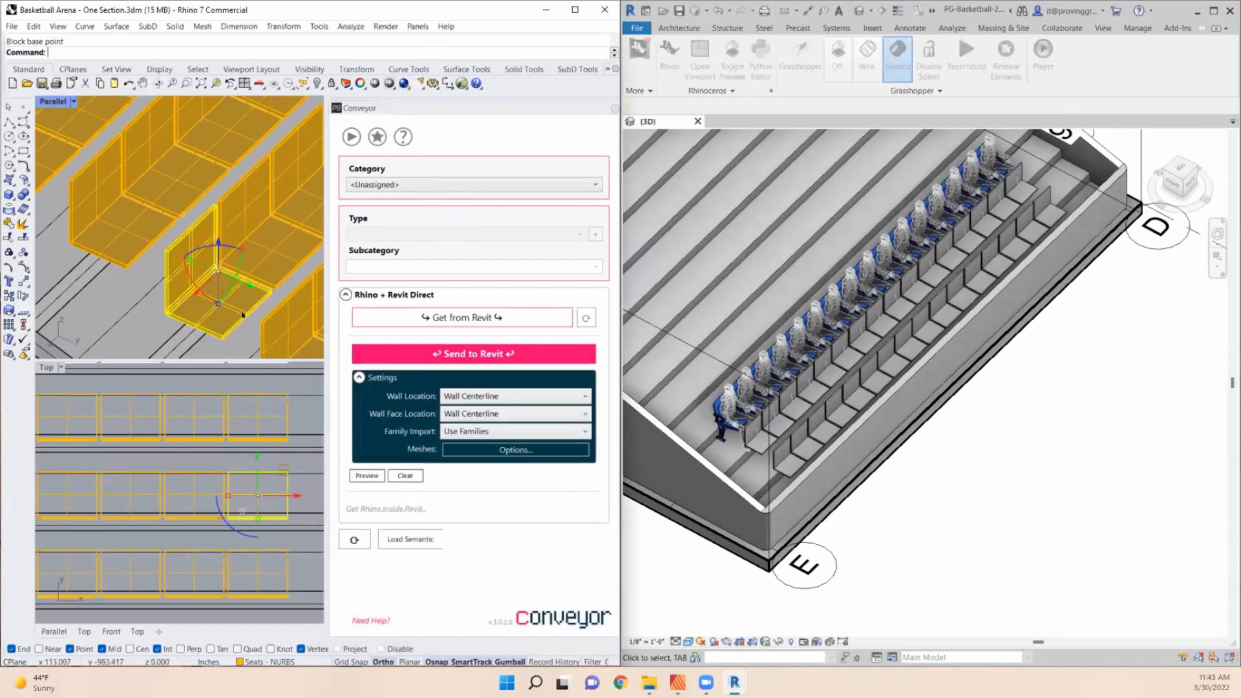
# - Examine the Test seat among the seating rows and select the end seat block
pyautogui.scroll(-2, 177, 254)
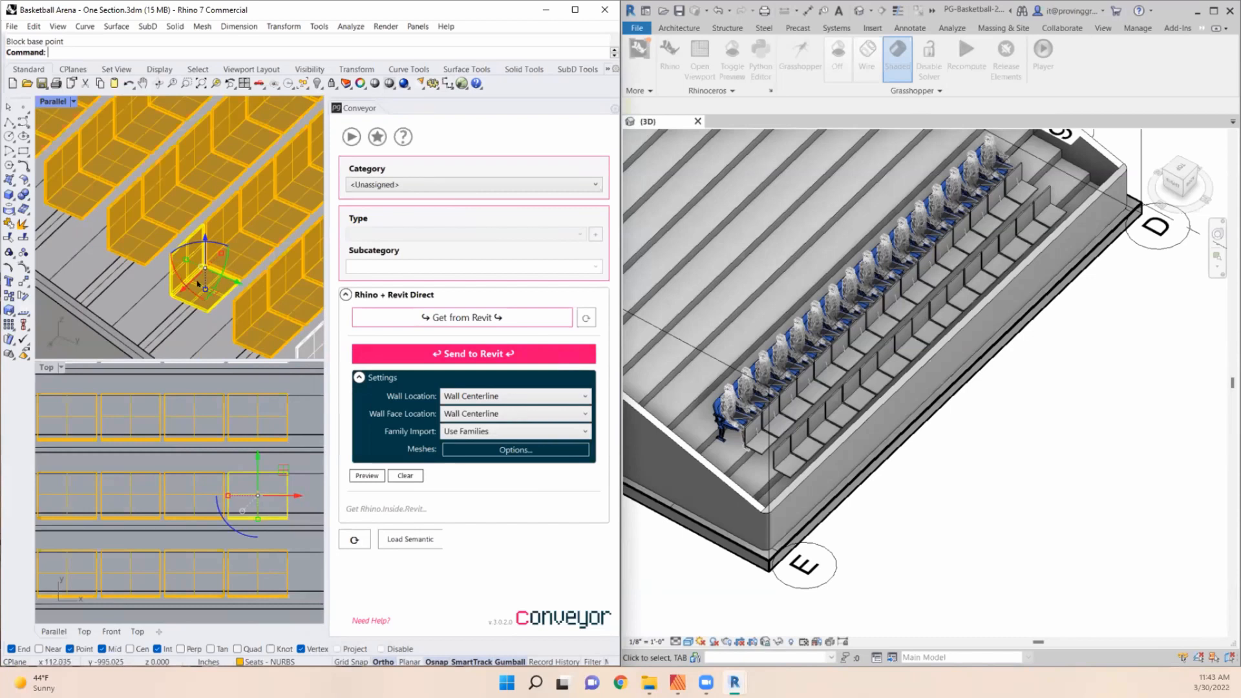
pyautogui.scroll(4, 202, 288)
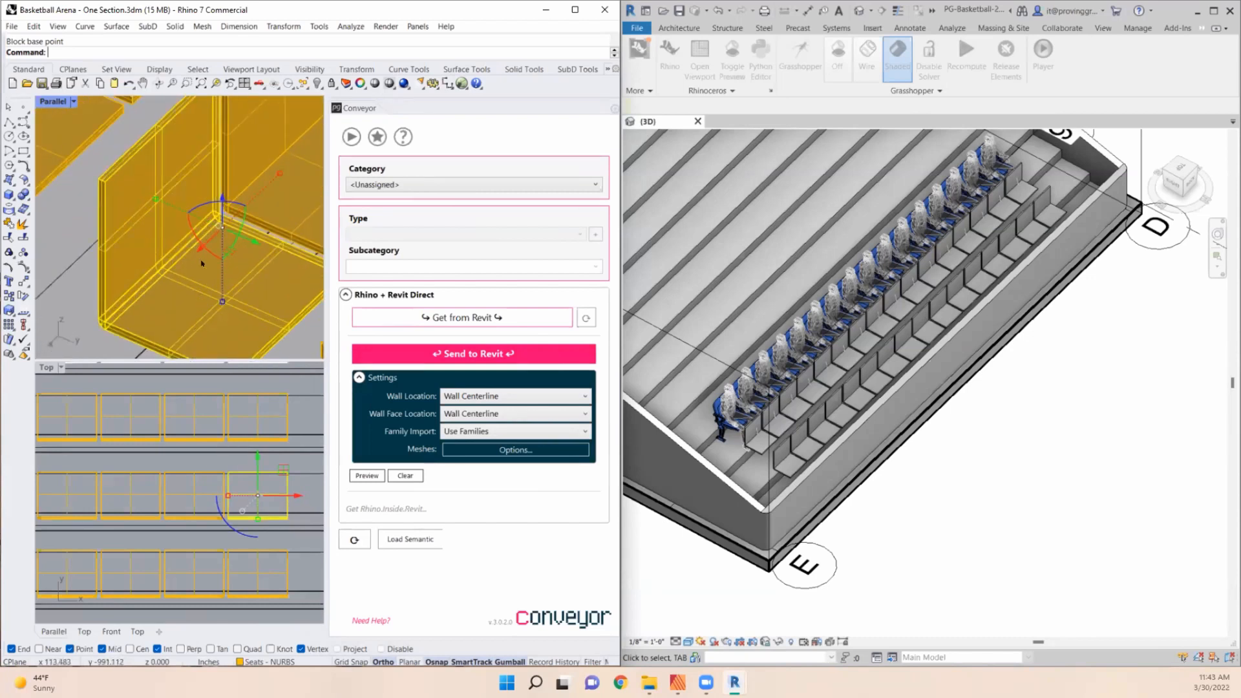
pyautogui.scroll(-2, 216, 291)
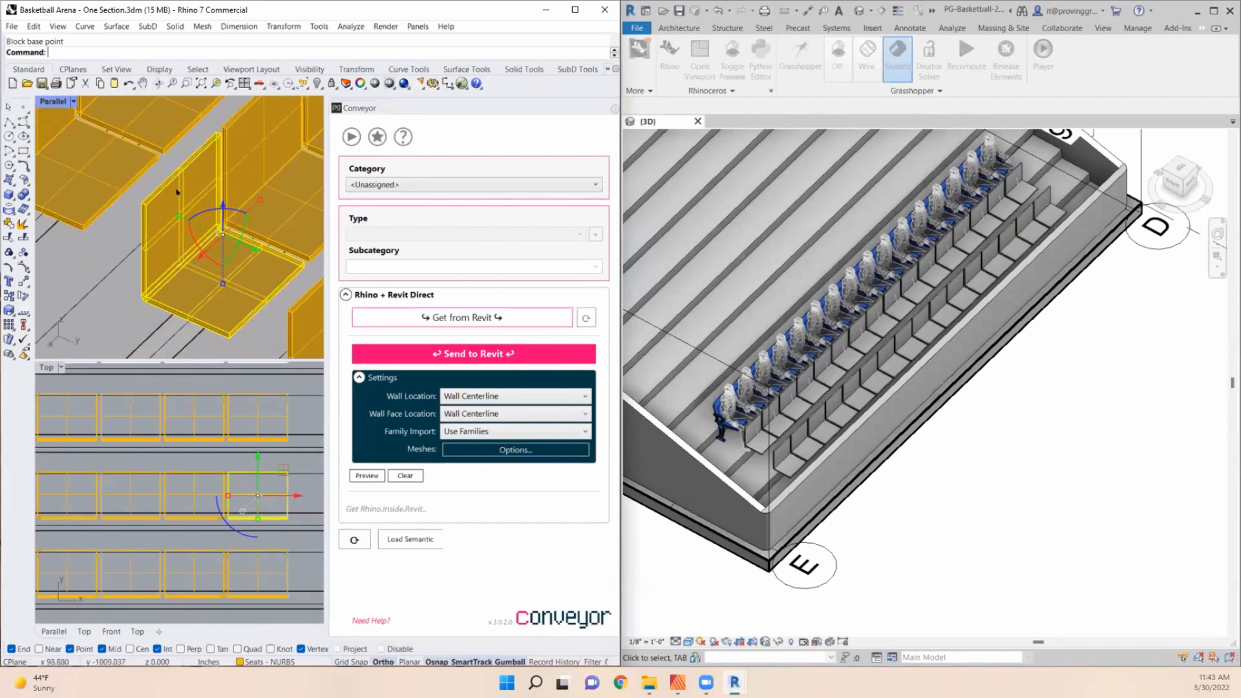
pyautogui.scroll(-1, 176, 192)
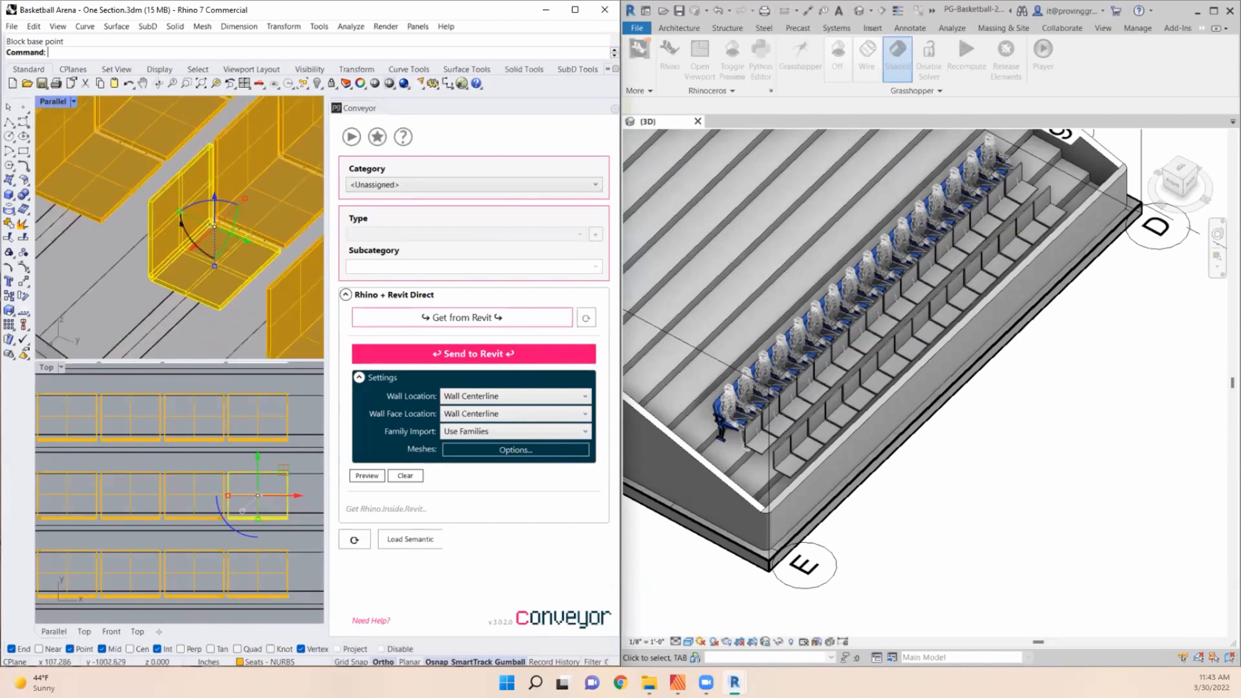
pyautogui.scroll(-3, 207, 229)
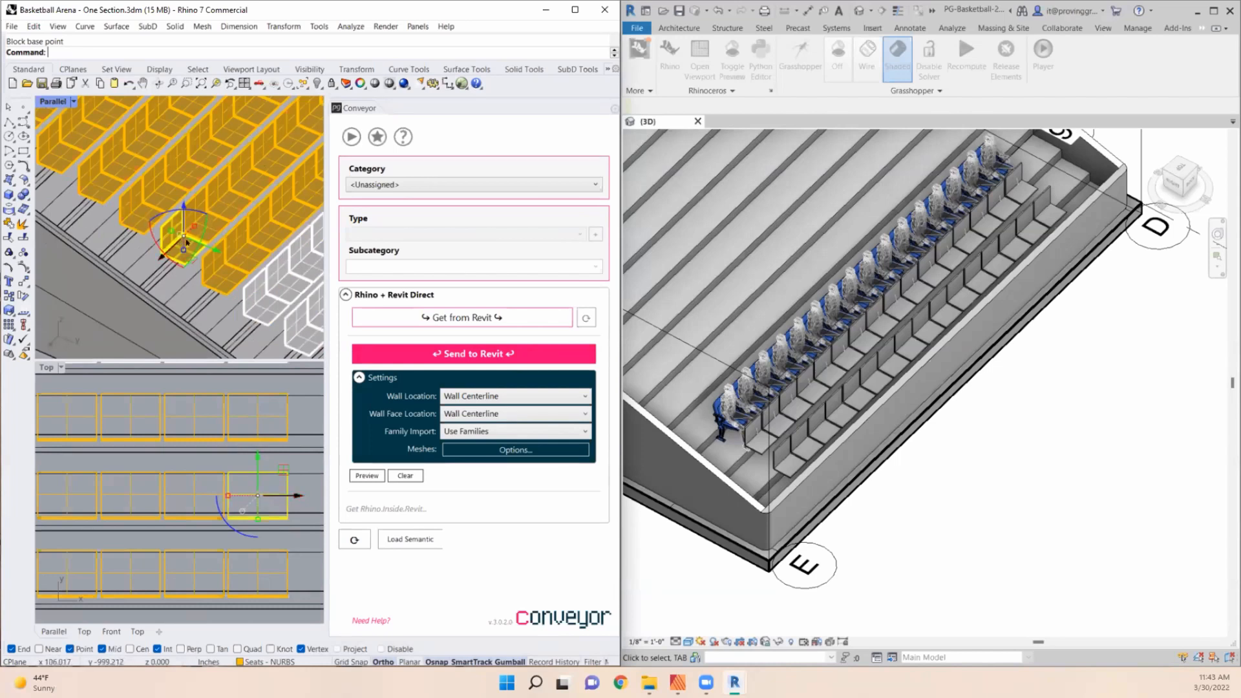
pyautogui.click(169, 243)
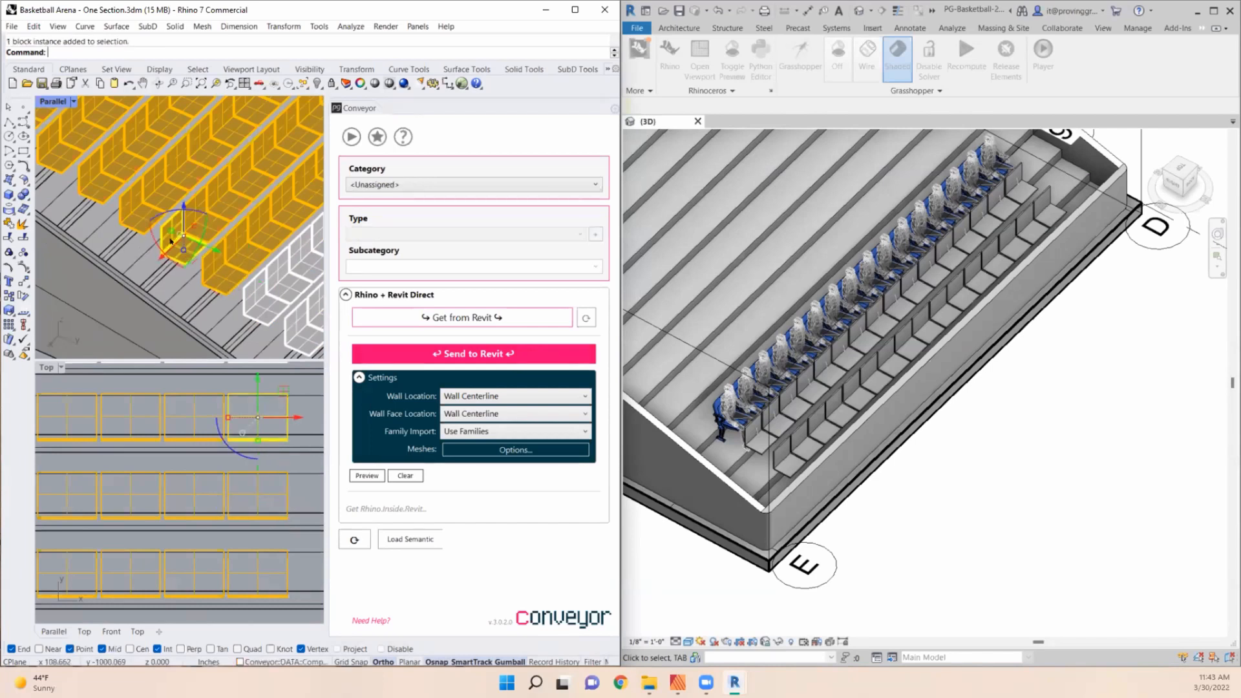
pyautogui.click(178, 242)
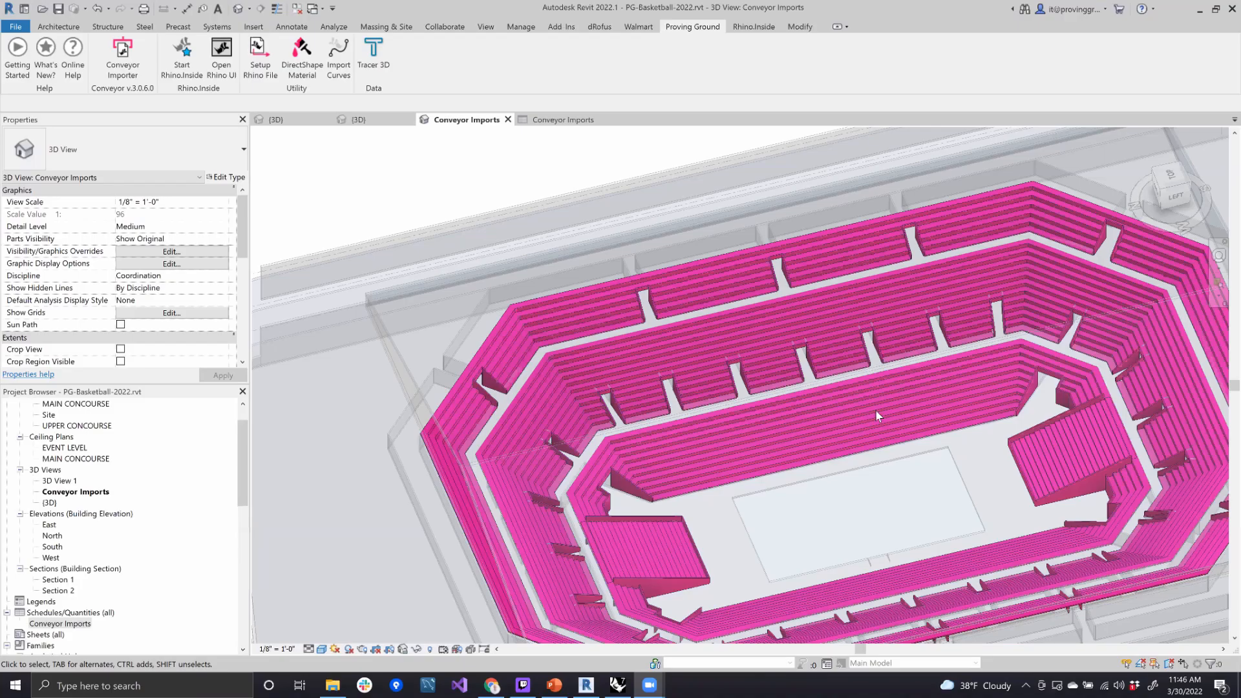
# - Open the {3D} view in Revit and frame the arena's seating bowl
pyautogui.scroll(-5, 875, 409)
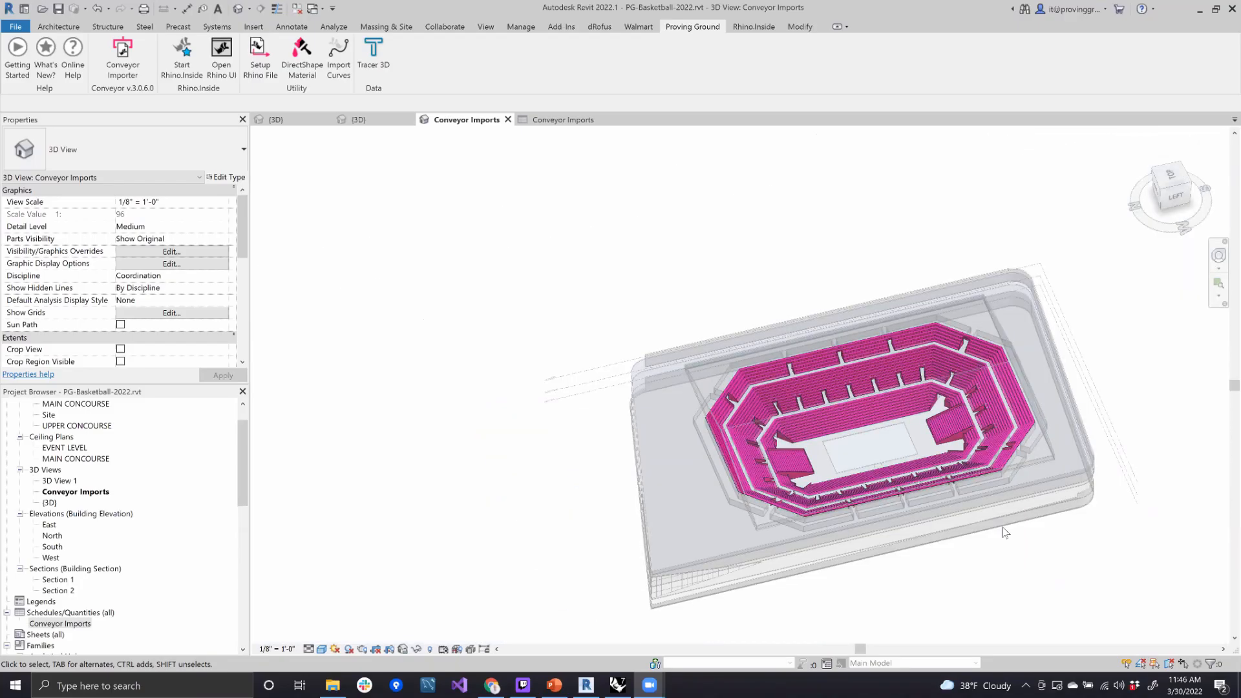
pyautogui.scroll(2, 1061, 549)
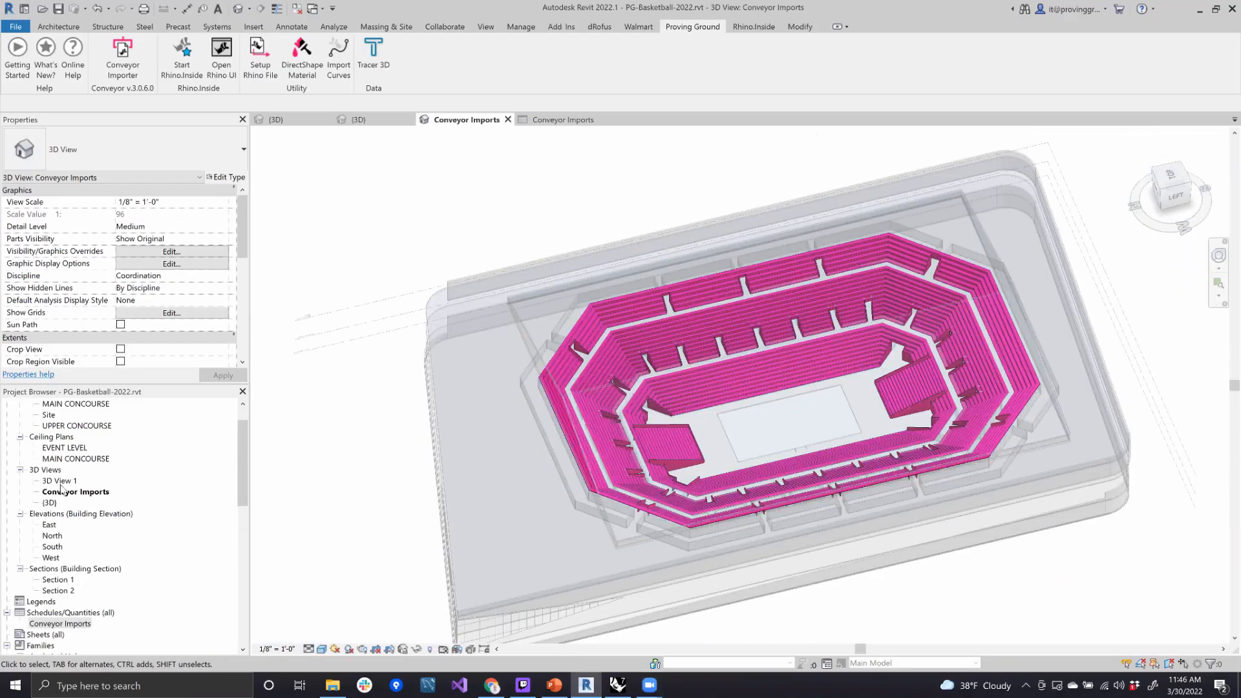
pyautogui.doubleClick(49, 502)
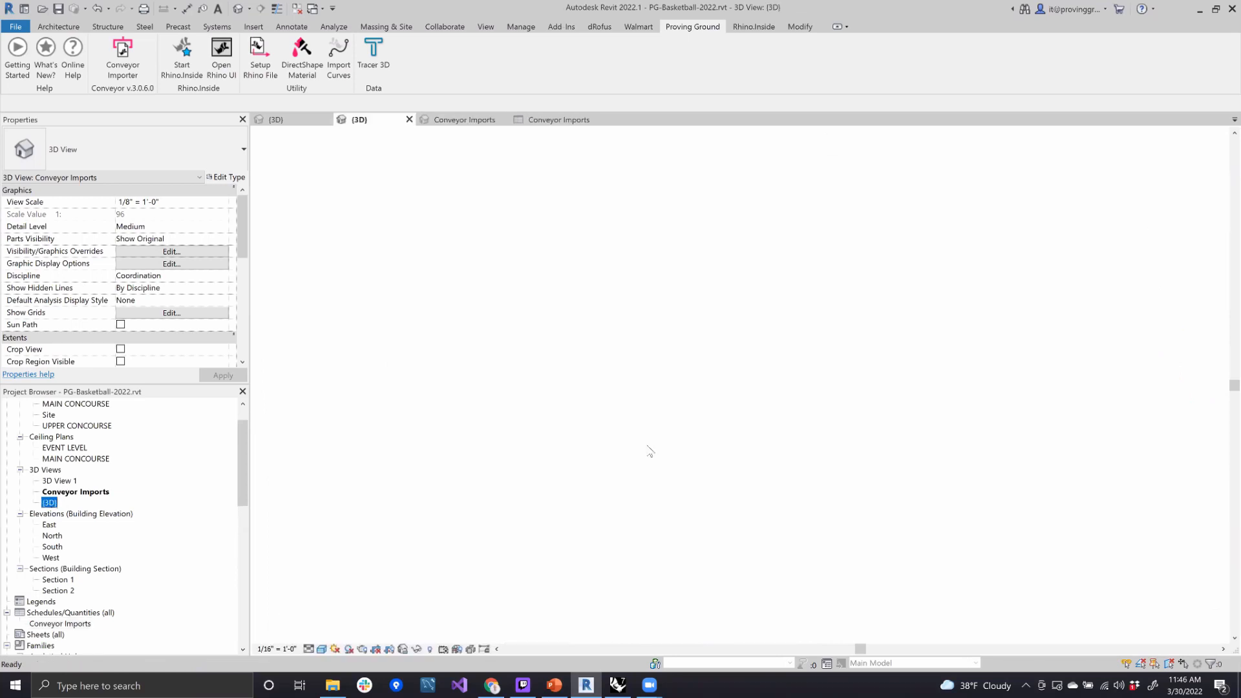
pyautogui.keyDown('shift'); pyautogui.moveTo(811, 517); pyautogui.dragTo(622, 413, button='middle'); pyautogui.keyUp('shift')
pyautogui.scroll(5, 623, 412)
# - Switch to the Rhino bowl model and place its window beside the Revit 3D view
pyautogui.click(221, 55)
pyautogui.moveTo(775, 66); pyautogui.dragTo(912, 73)
pyautogui.click(1049, 197)
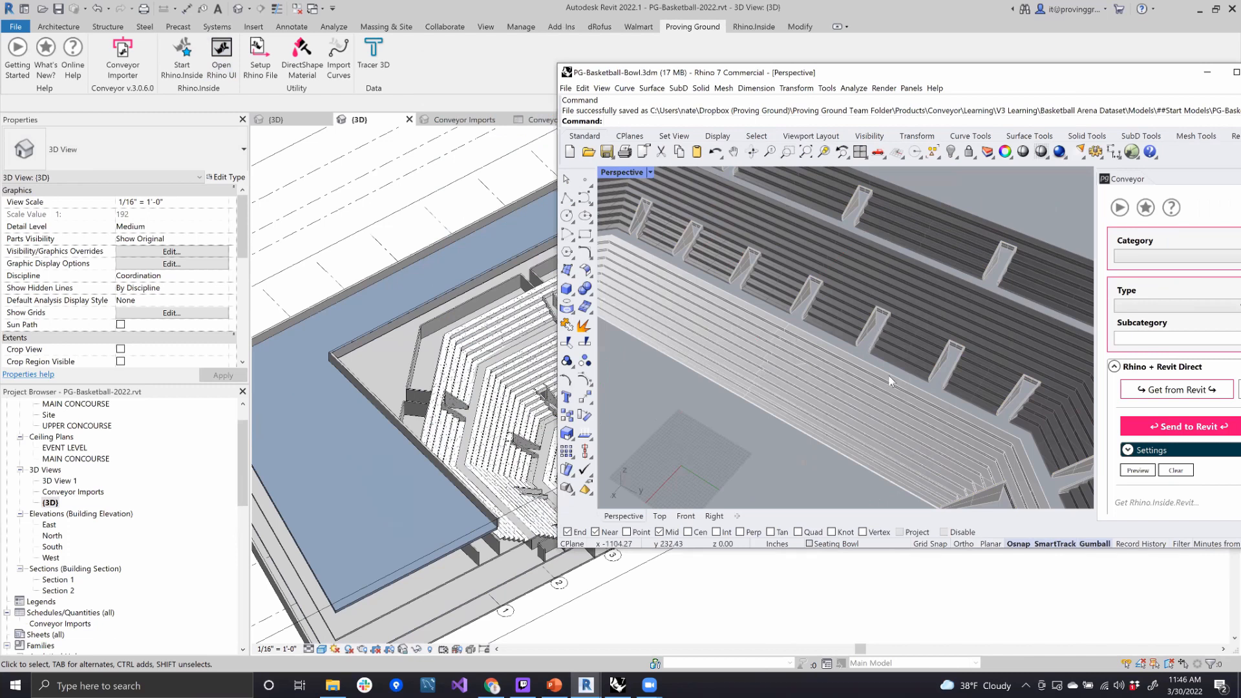
# - Select the outer and then the middle seating tier in Rhino and compare them with the bowl floors in Revit
pyautogui.scroll(-8, 888, 374)
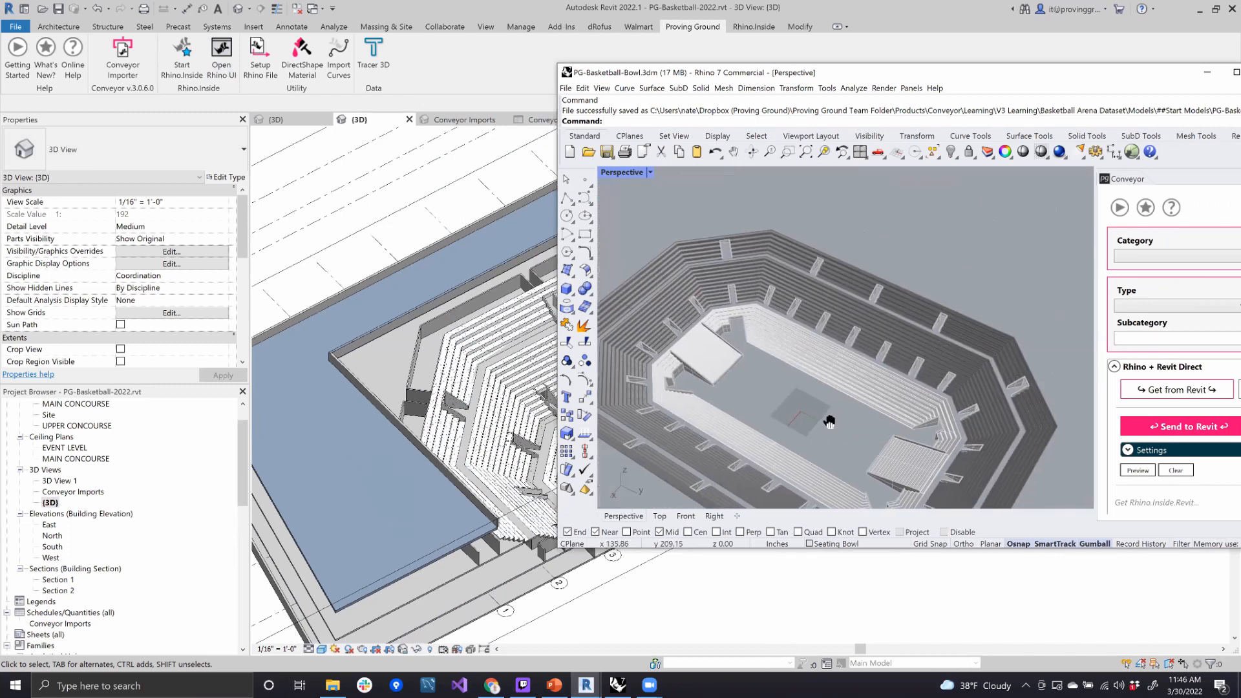
pyautogui.keyDown('shift'); pyautogui.moveTo(825, 411); pyautogui.dragTo(835, 387, button='right'); pyautogui.keyUp('shift')
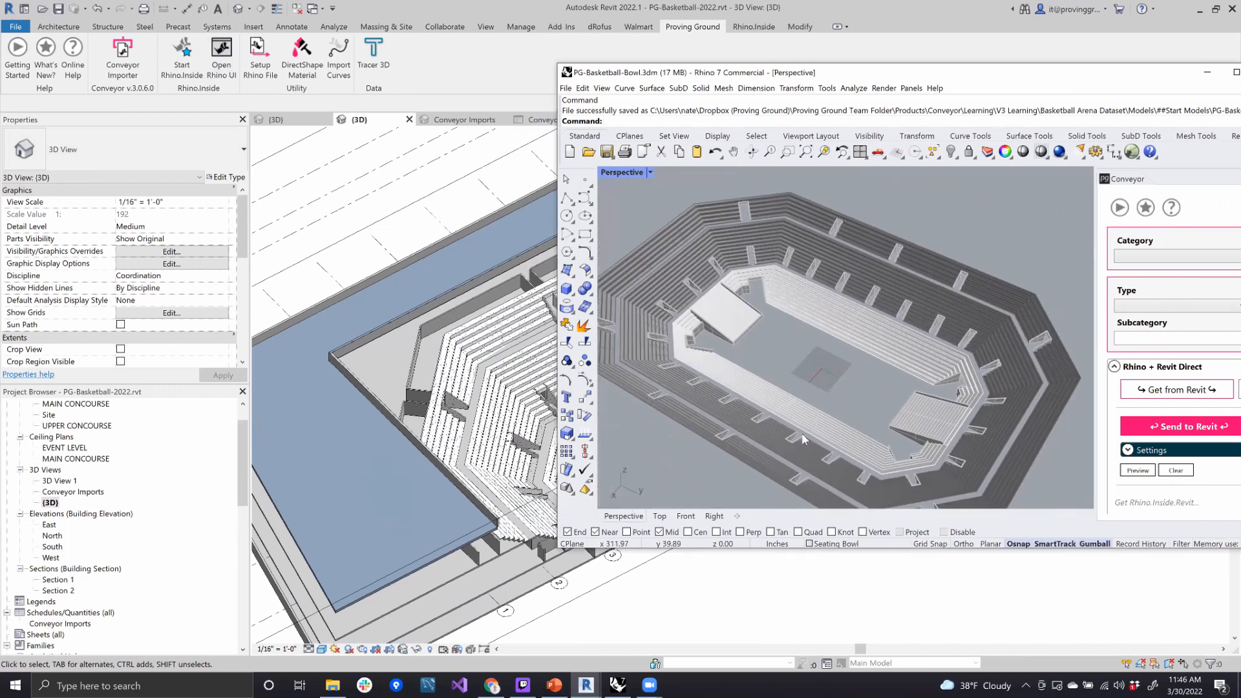
pyautogui.click(769, 460)
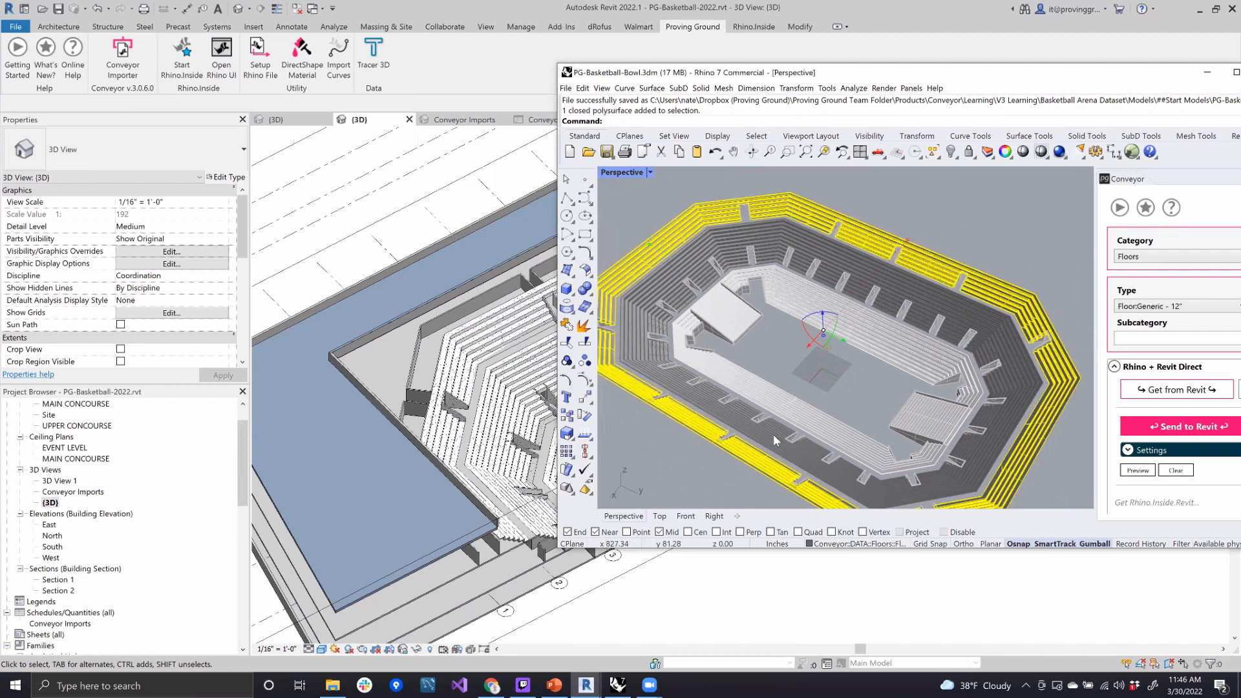
pyautogui.click(774, 434)
pyautogui.keyDown('shift'); pyautogui.moveTo(509, 424); pyautogui.dragTo(465, 443, button='middle'); pyautogui.keyUp('shift')
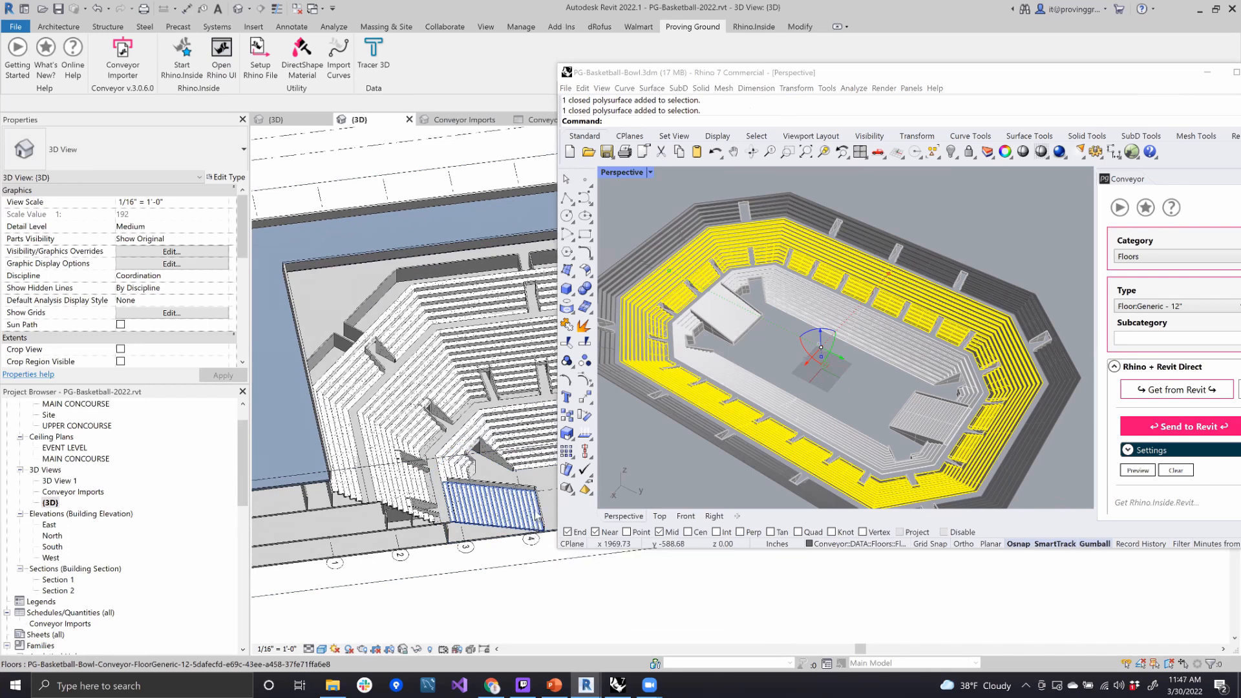
pyautogui.scroll(2, 537, 516)
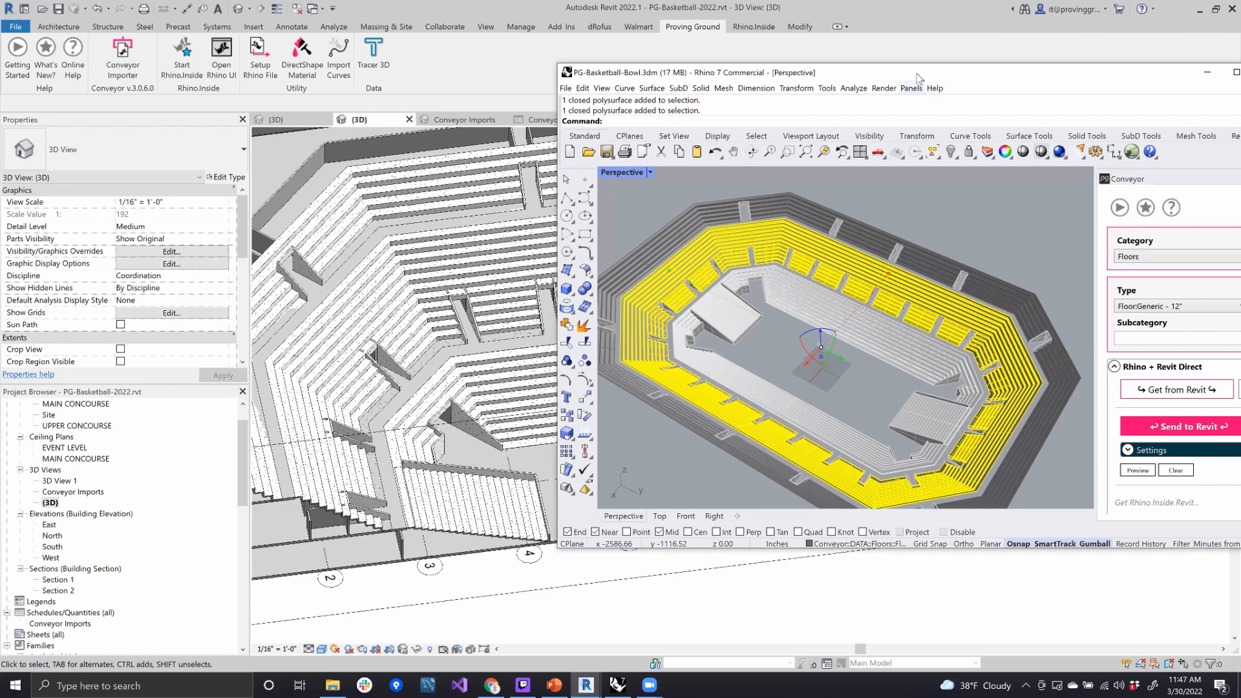
# - Reposition the Rhino window, orbit the bowl and clear the seating tier selection
pyautogui.moveTo(846, 71); pyautogui.dragTo(770, 77)
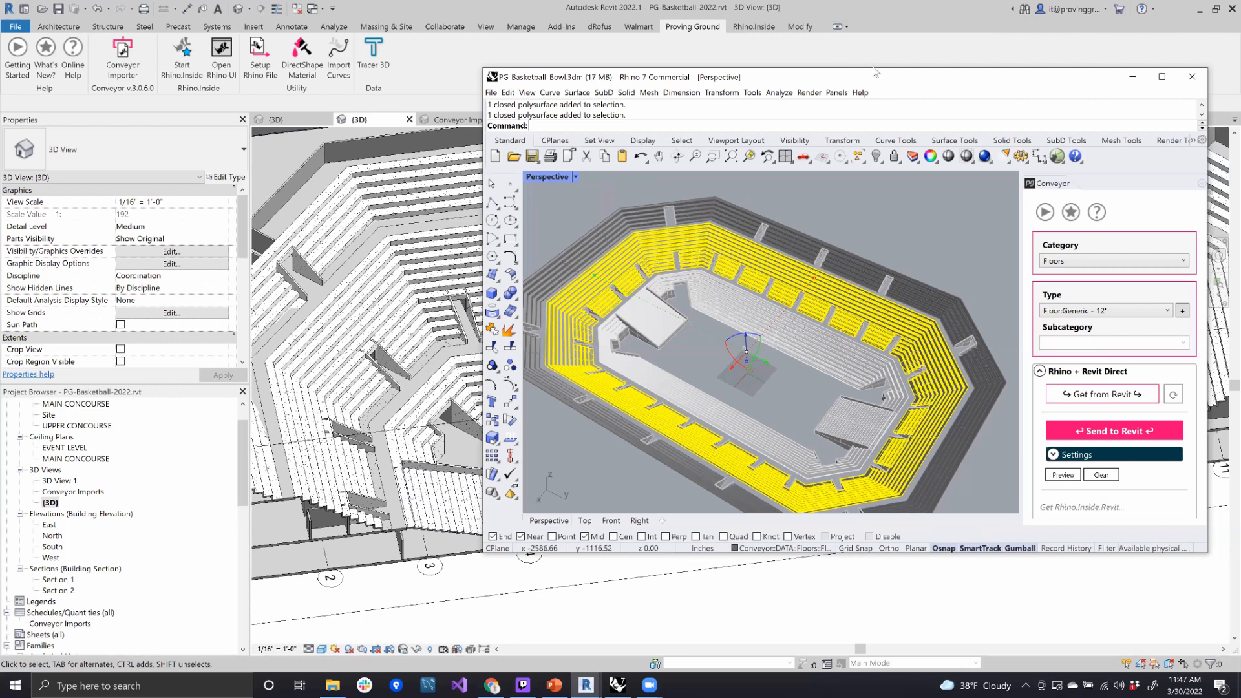
pyautogui.moveTo(851, 82); pyautogui.dragTo(875, 71)
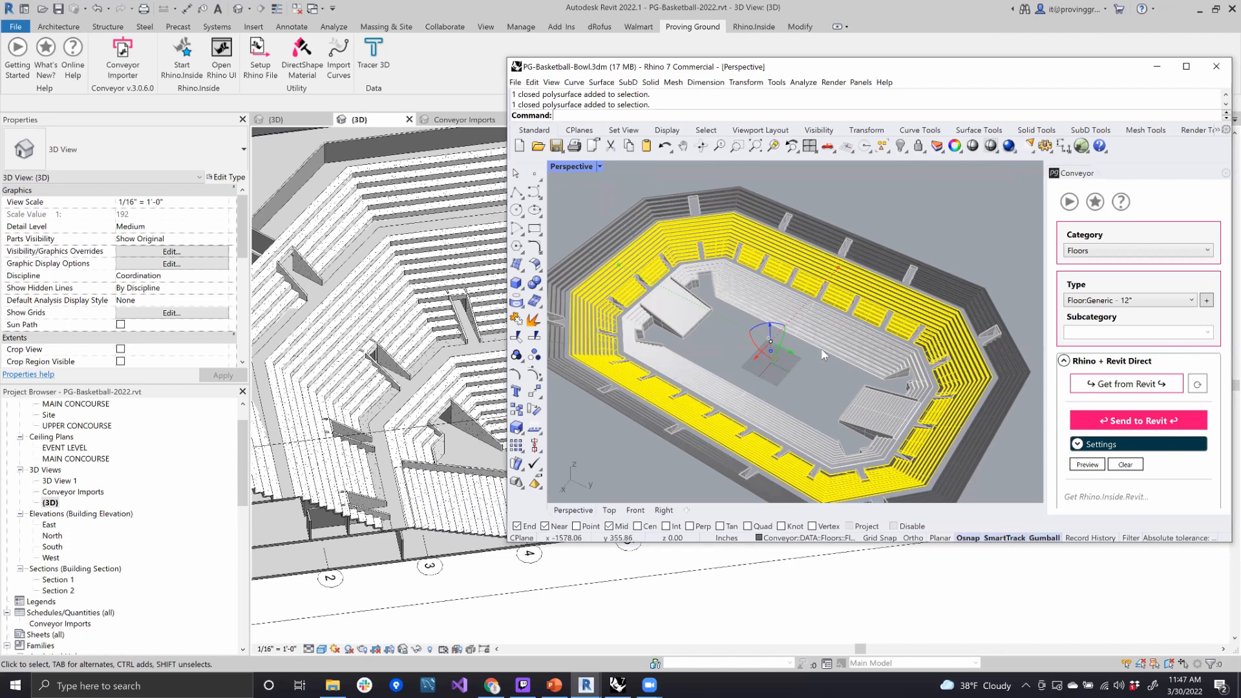
pyautogui.keyDown('shift'); pyautogui.moveTo(818, 344); pyautogui.dragTo(871, 350, button='right'); pyautogui.keyUp('shift')
pyautogui.press('Escape')
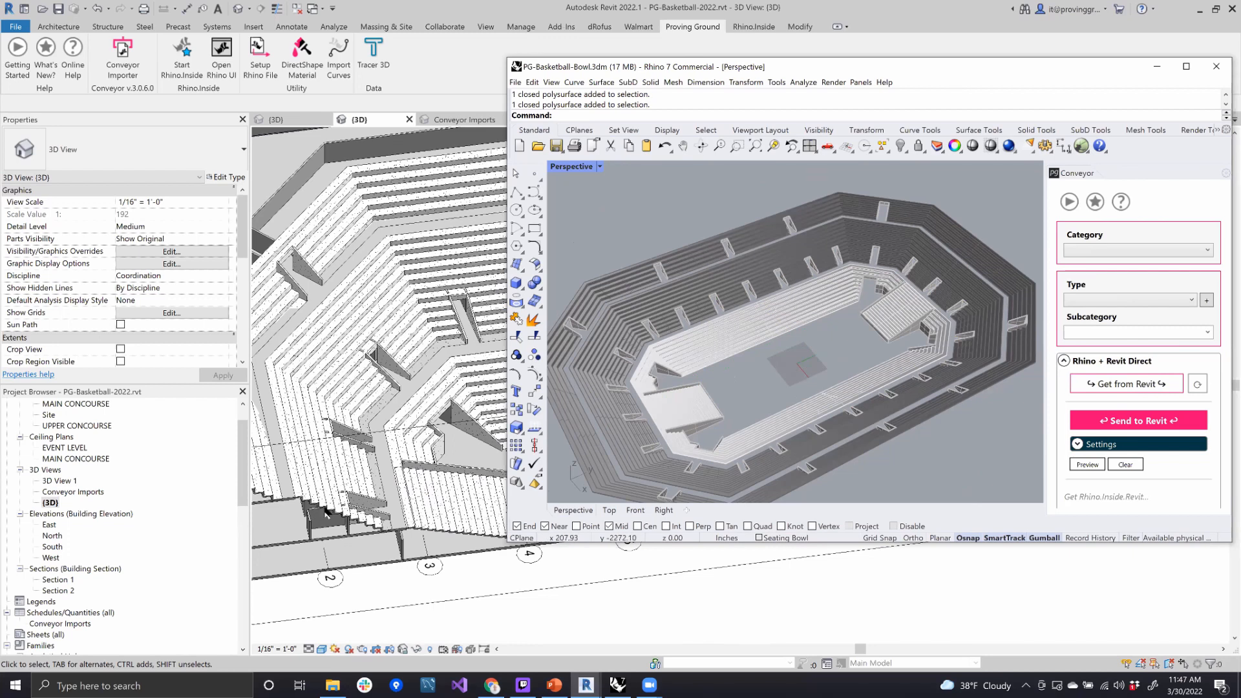
# - Show more of the arena model in Revit, and narrow the Rhino window so both models can be seen
pyautogui.scroll(-3, 478, 573)
pyautogui.scroll(-3, 478, 573)
pyautogui.keyDown('shift'); pyautogui.moveTo(557, 559); pyautogui.dragTo(548, 555, button='middle'); pyautogui.keyUp('shift')
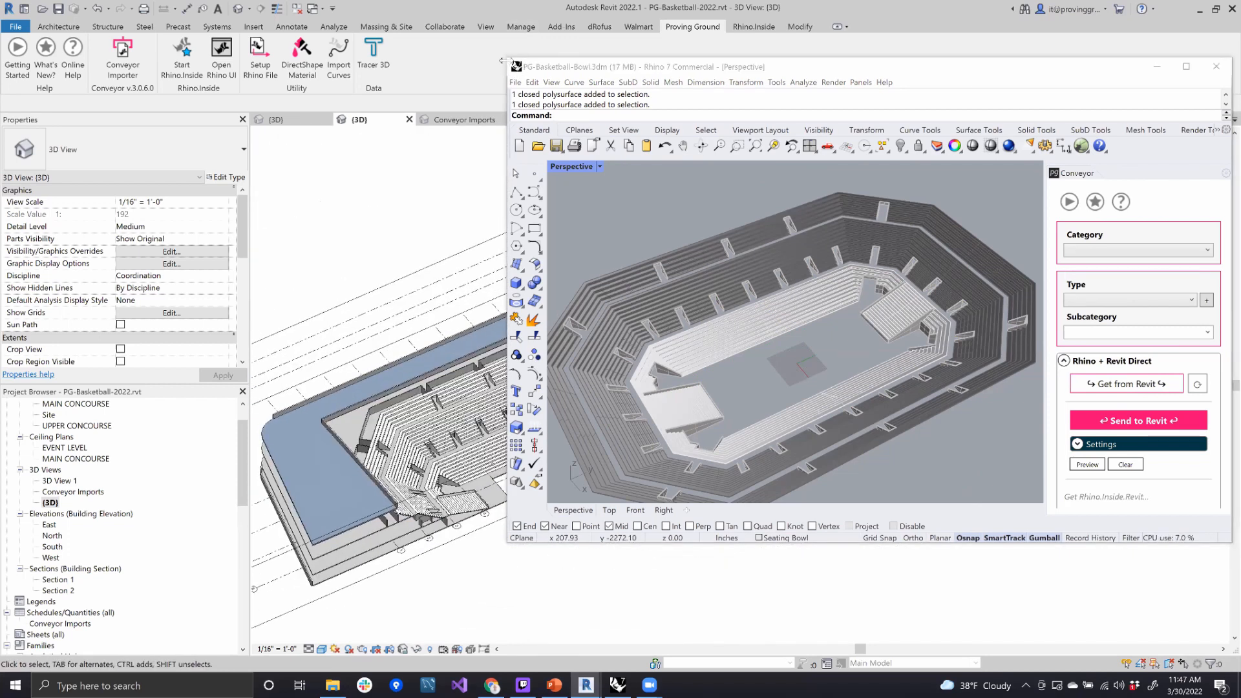
pyautogui.click(597, 63)
pyautogui.moveTo(687, 64); pyautogui.dragTo(638, 64)
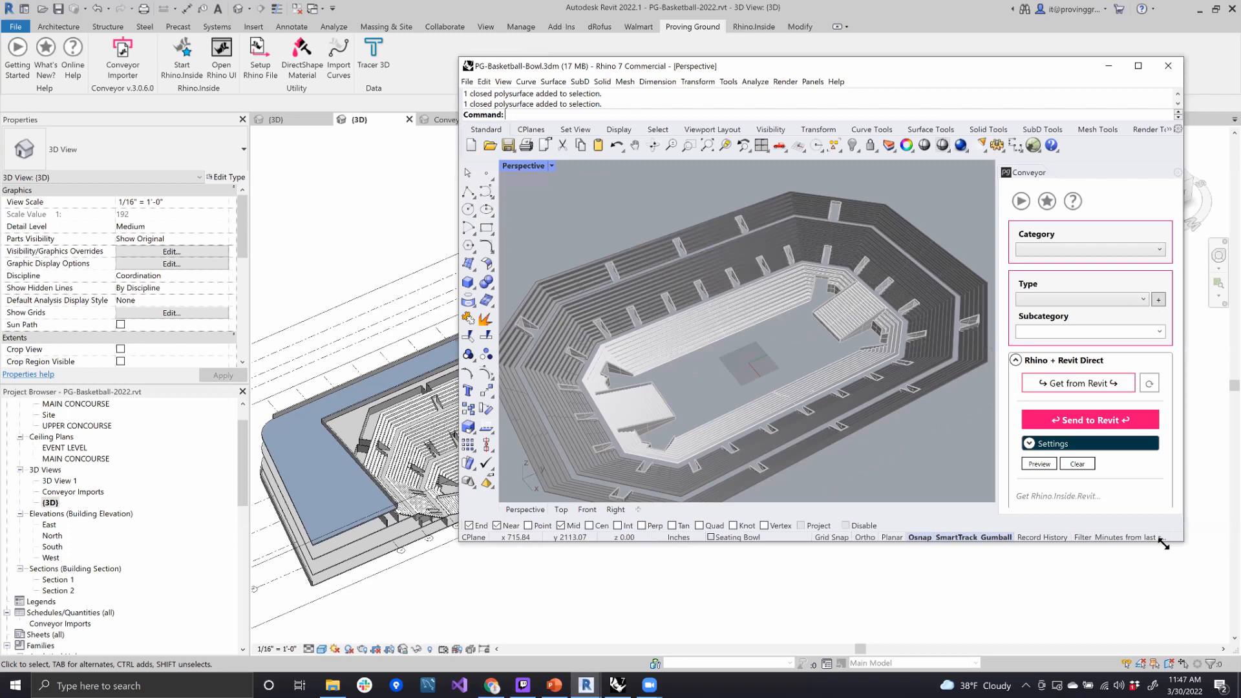
pyautogui.moveTo(1163, 545); pyautogui.dragTo(1009, 556)
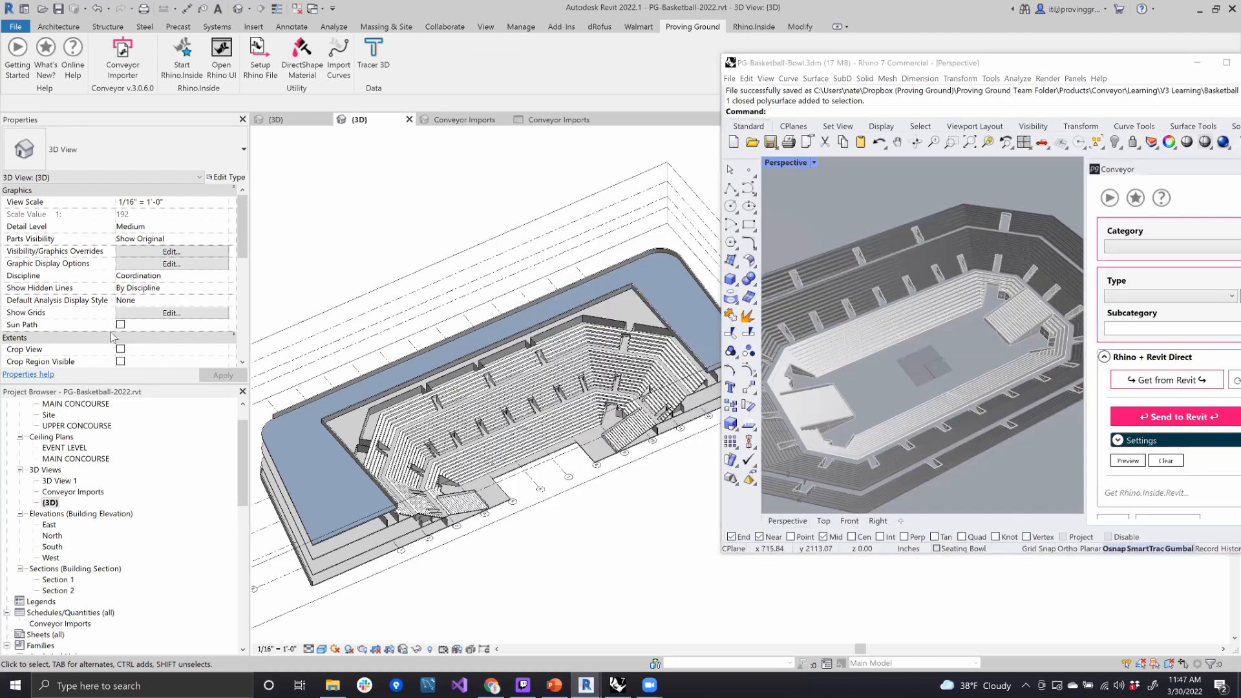
# - Look through the {3D} view's properties down to Section Box and examine the cut-open arena model in Revit
pyautogui.scroll(-8, 114, 336)
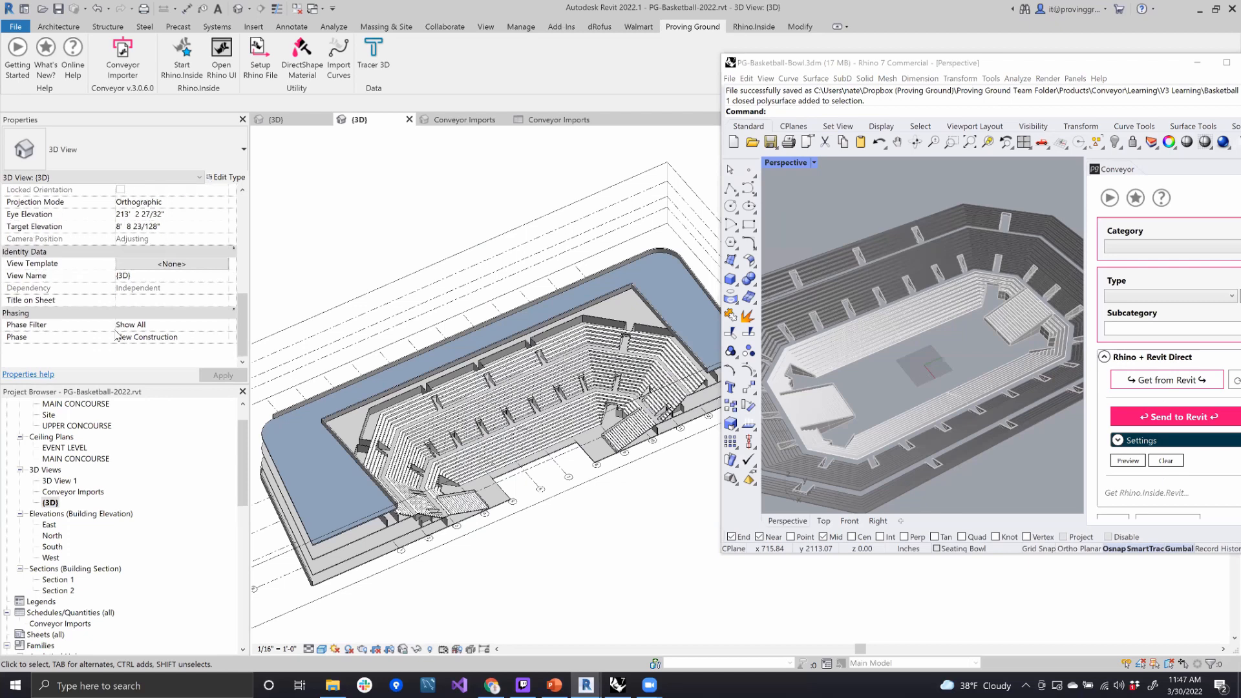
pyautogui.scroll(3, 116, 336)
pyautogui.keyDown('shift'); pyautogui.moveTo(514, 554); pyautogui.dragTo(370, 587, button='middle'); pyautogui.keyUp('shift')
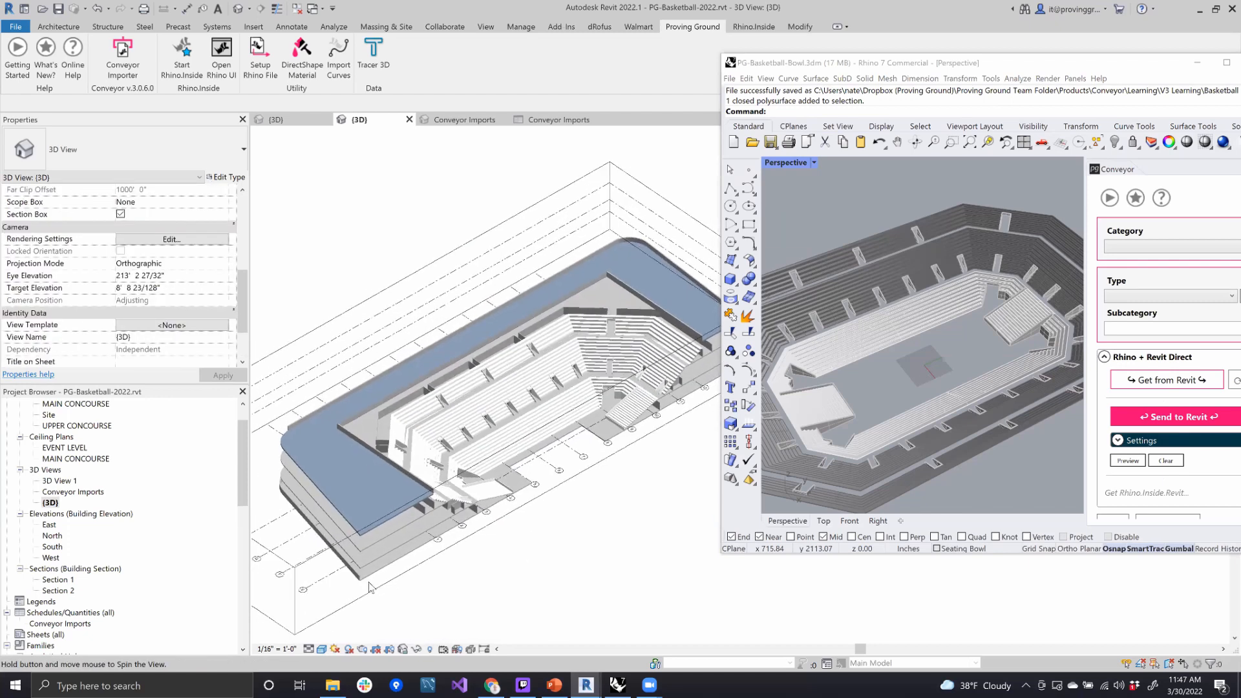
pyautogui.scroll(5, 370, 517)
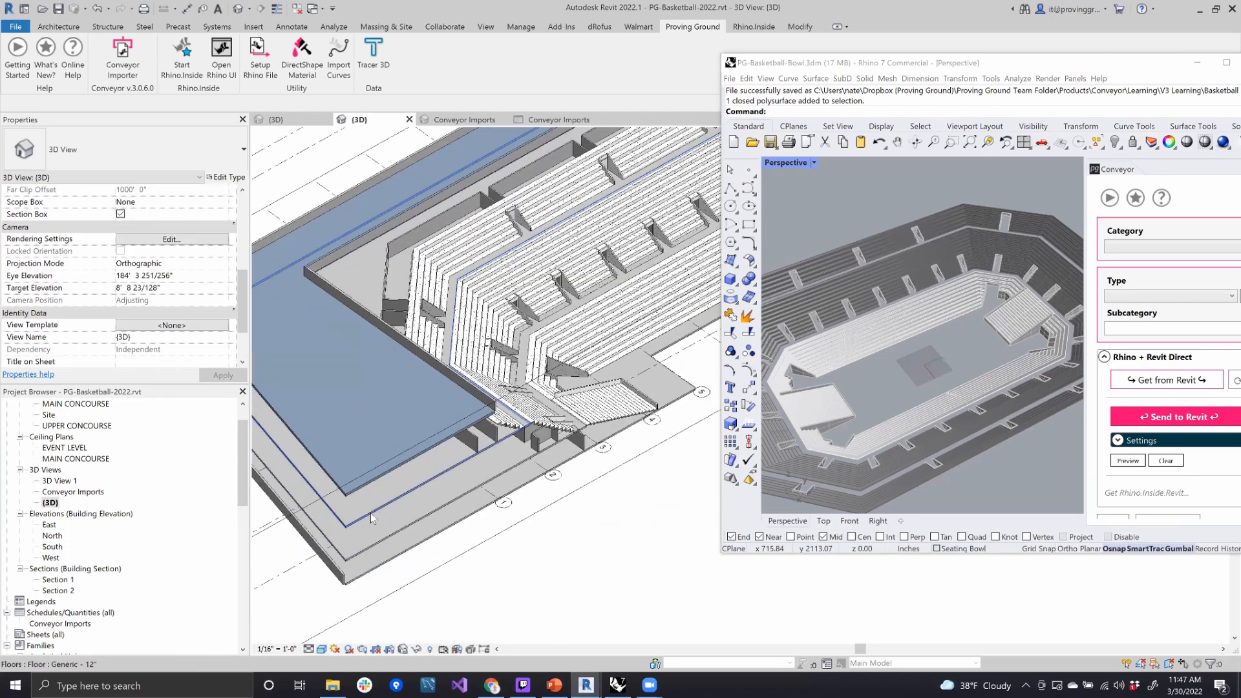
pyautogui.scroll(-3, 512, 514)
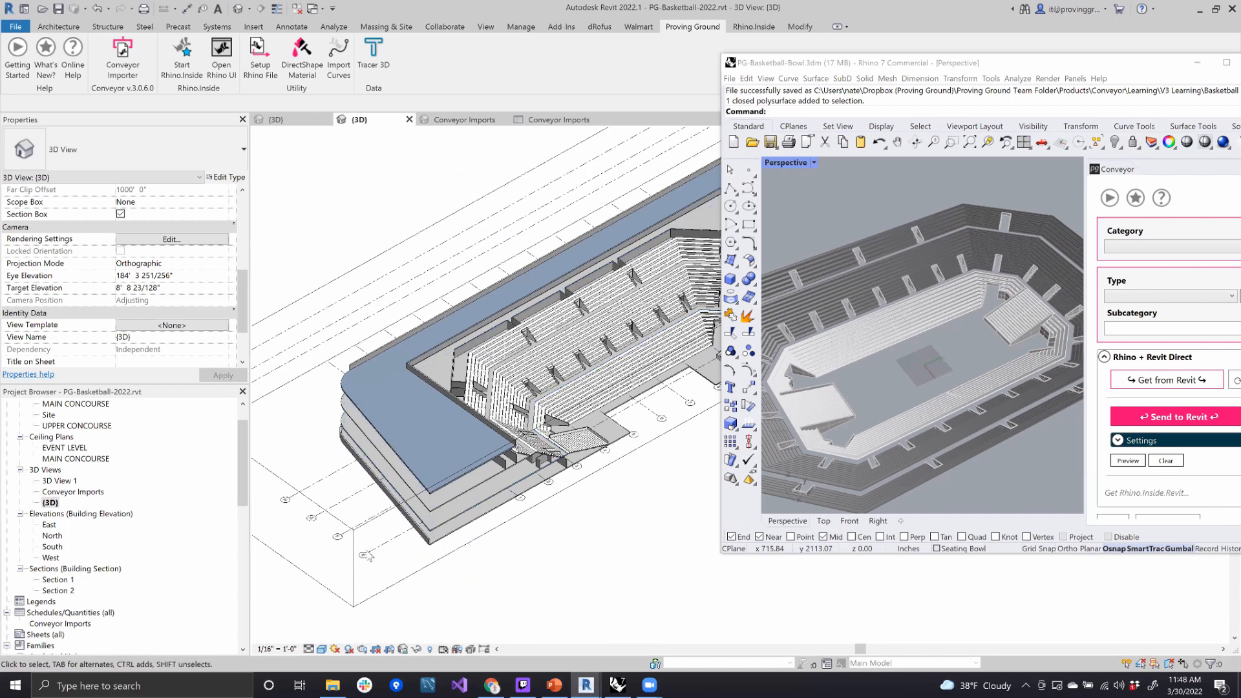
# - Select the four neighbouring lengthwise grids, including E, F and G, at the near end of the arena in Revit
pyautogui.click(388, 546)
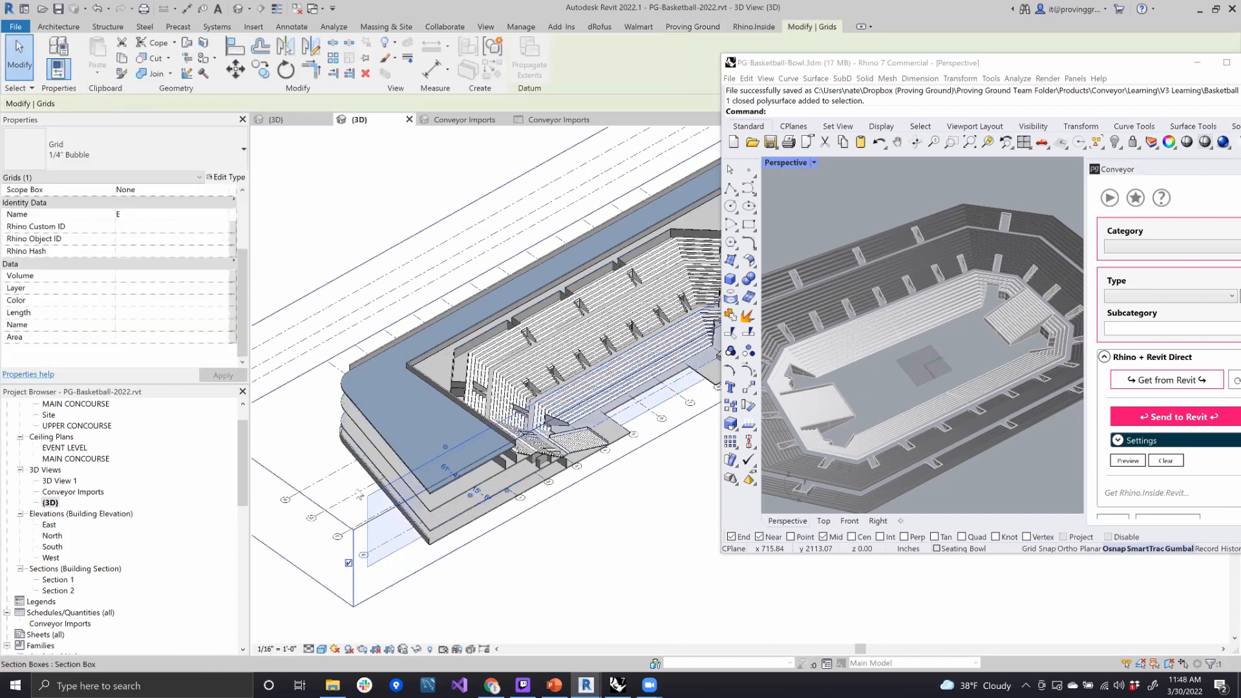
pyautogui.click(344, 521)
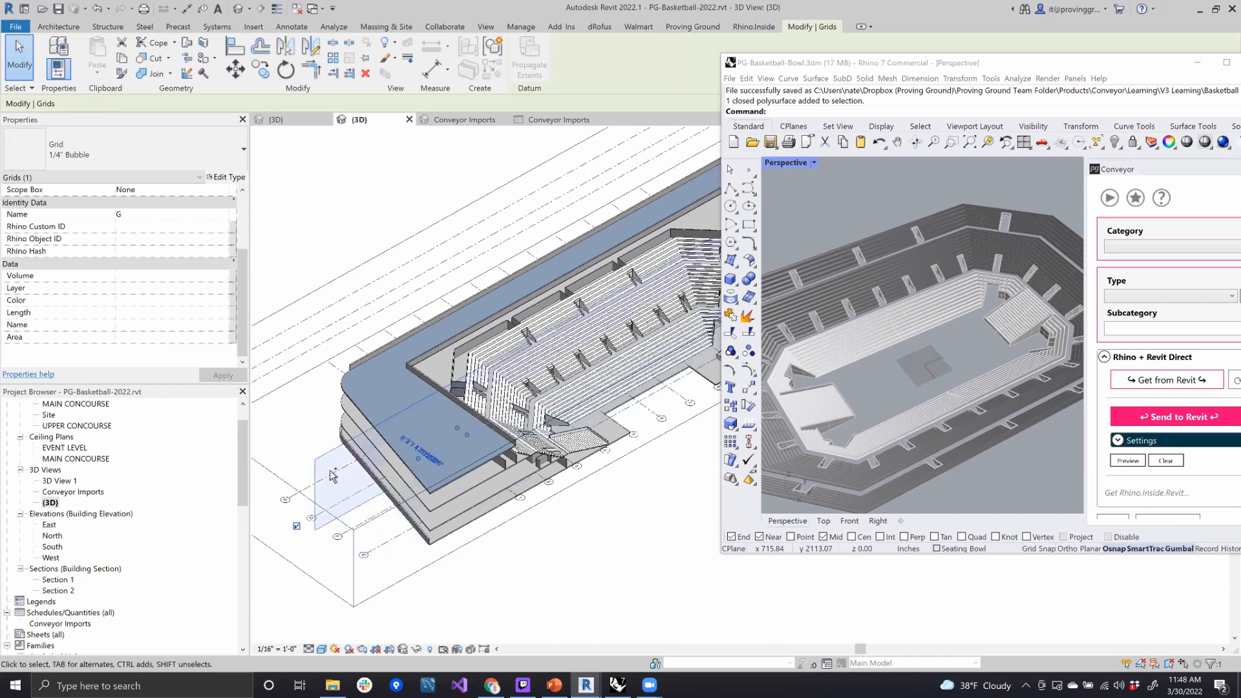
pyautogui.keyDown('ctrl'); pyautogui.click(347, 536); pyautogui.keyUp('ctrl')
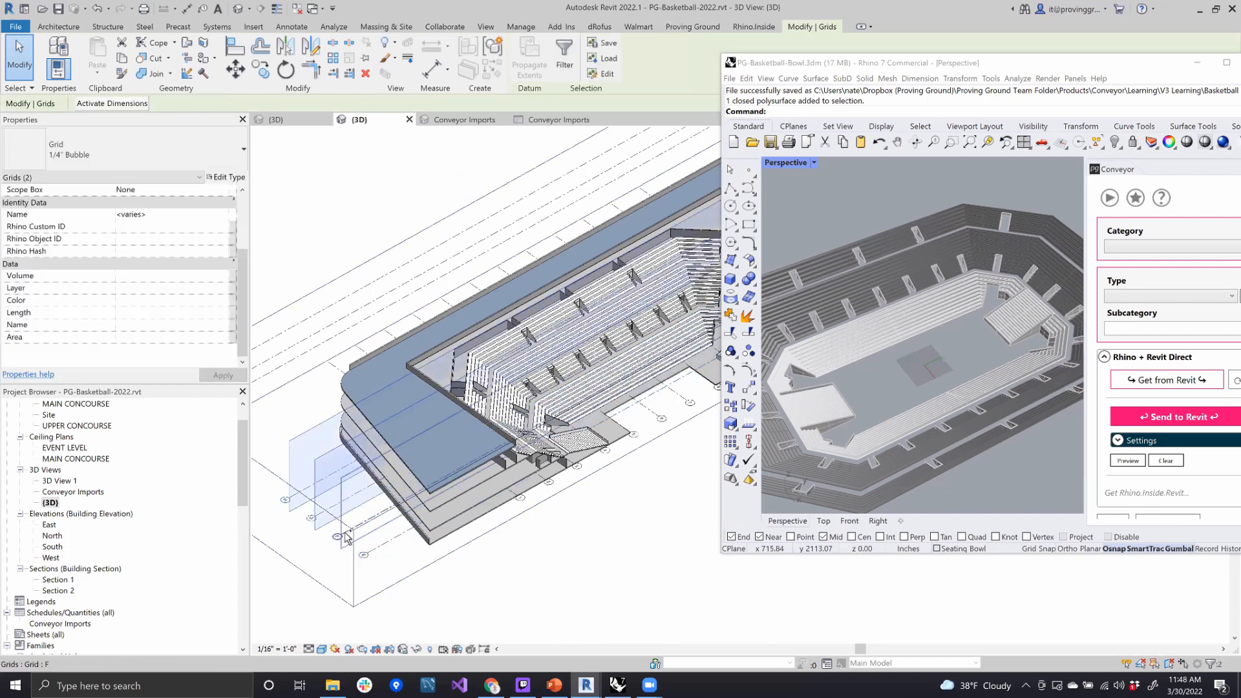
pyautogui.keyDown('ctrl'); pyautogui.click(389, 548); pyautogui.keyUp('ctrl')
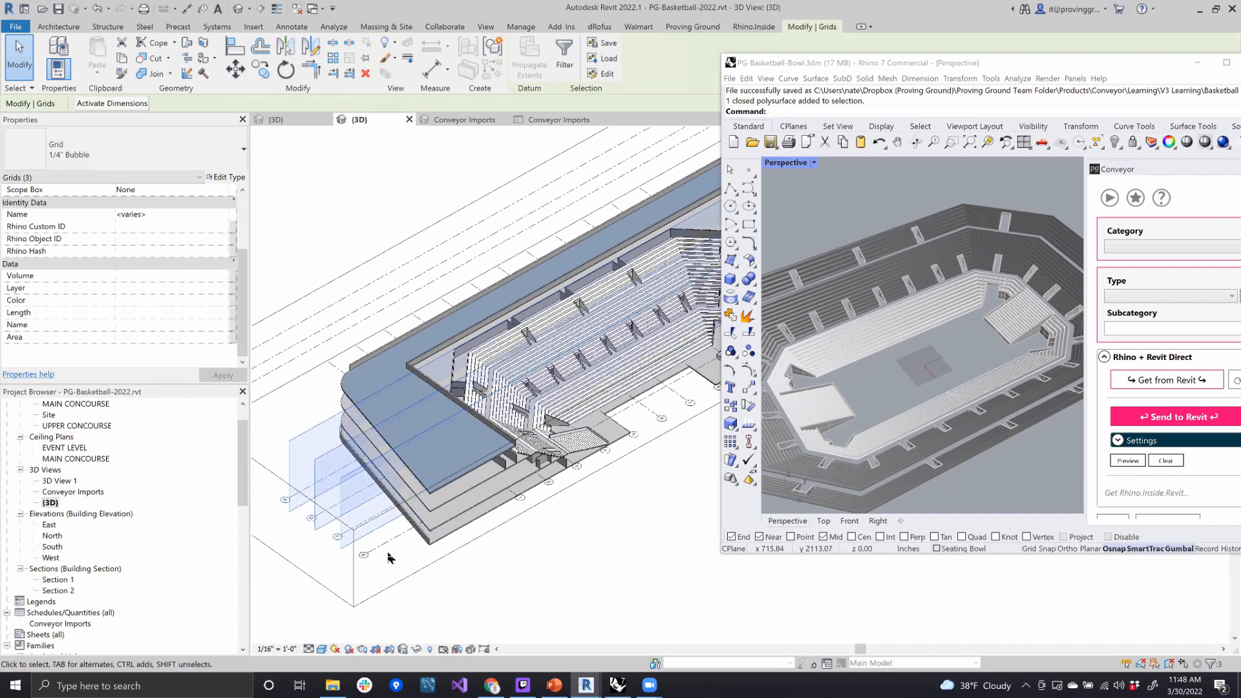
pyautogui.keyDown('ctrl'); pyautogui.click(389, 545); pyautogui.keyUp('ctrl')
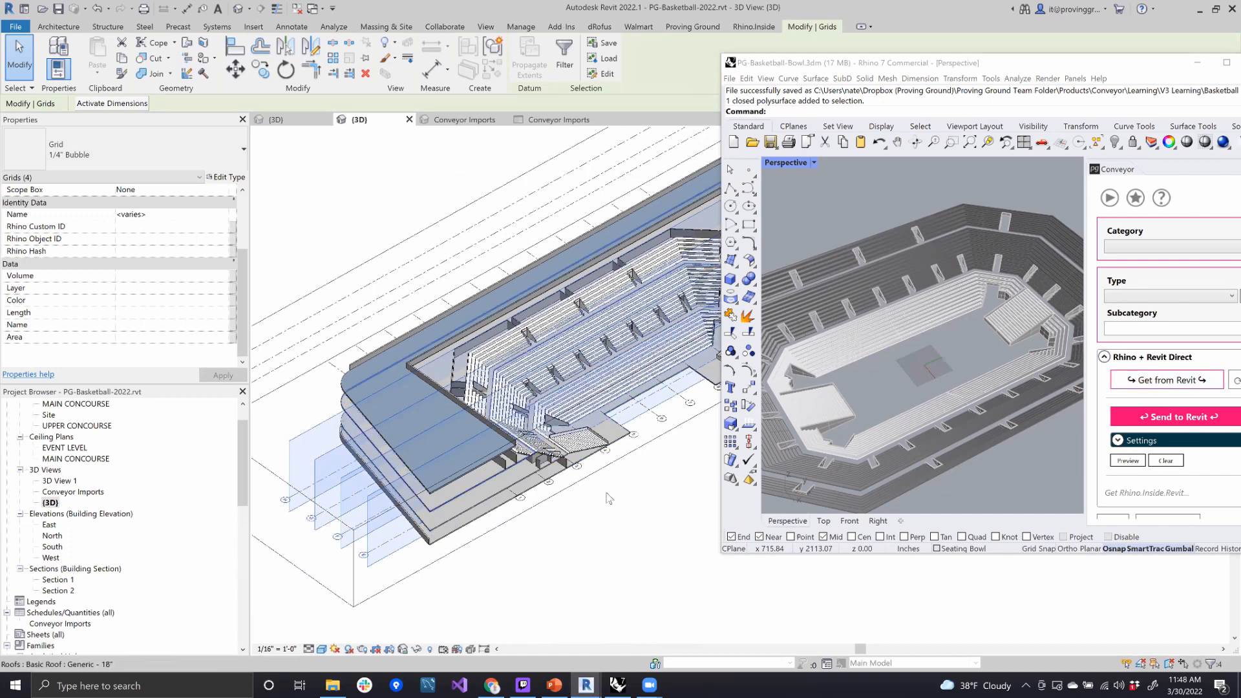
# - Move the Rhino window fully into view and bring the four selected Revit grids into Rhino with Conveyor's Get from Revit
pyautogui.scroll(-3, 937, 357)
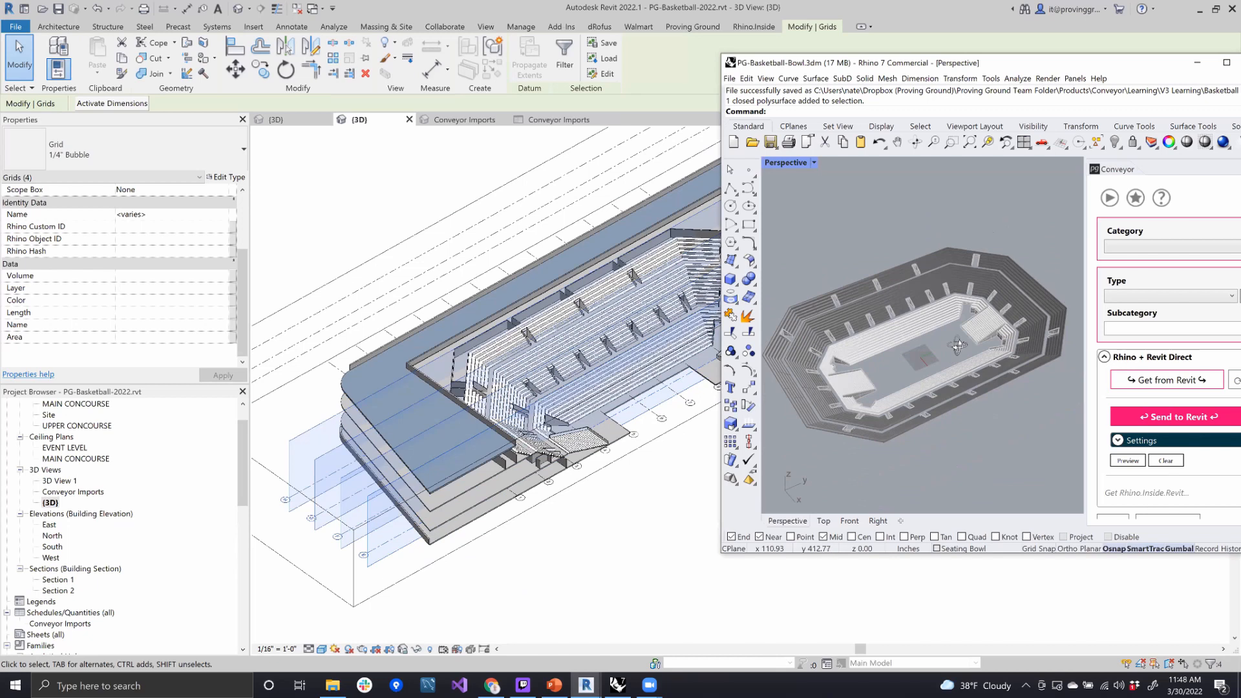
pyautogui.scroll(-3, 918, 352)
pyautogui.scroll(2, 895, 358)
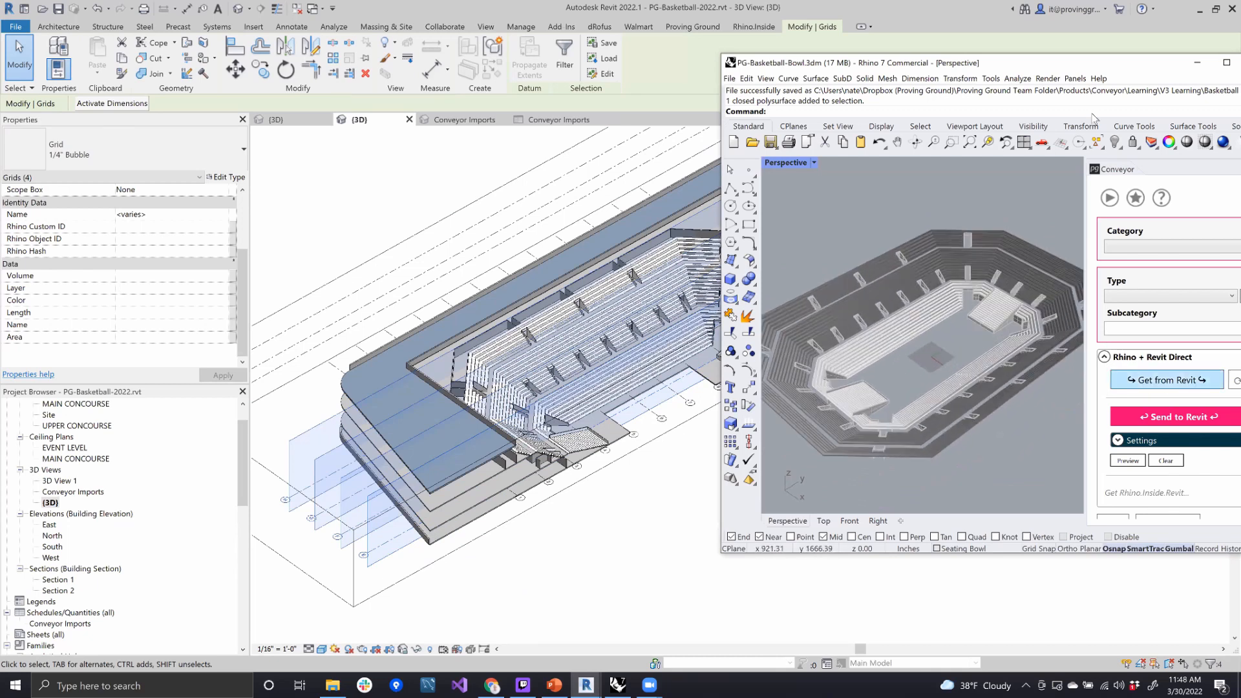
pyautogui.moveTo(1034, 59); pyautogui.dragTo(972, 56)
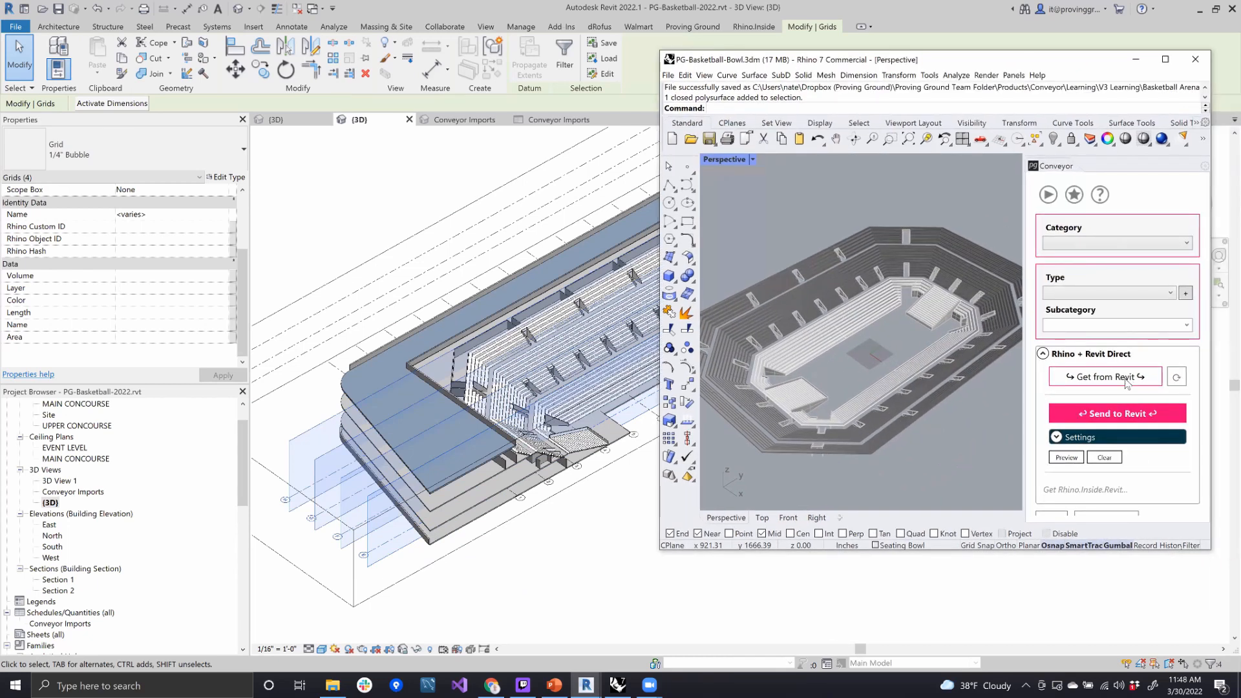
pyautogui.click(1126, 381)
pyautogui.moveTo(924, 461); pyautogui.dragTo(871, 433, button='right')
pyautogui.scroll(-7, 924, 442)
pyautogui.scroll(5, 929, 460)
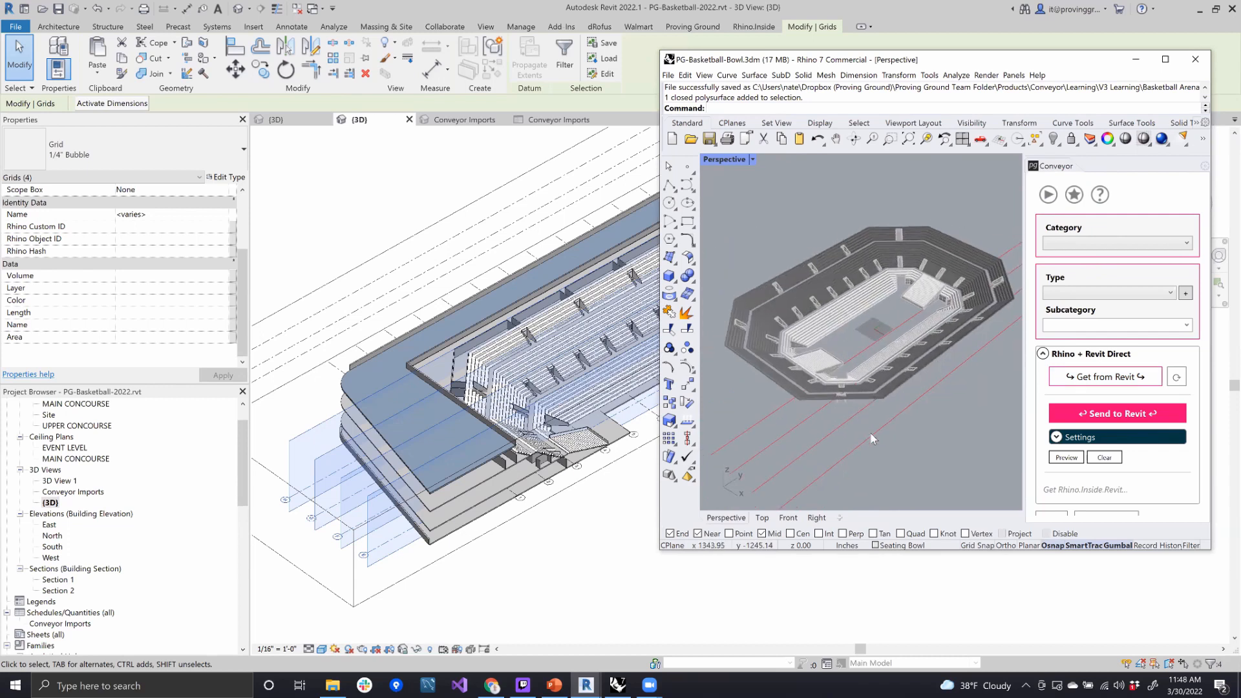
# - Select two of the imported grid curves in Rhino to inspect them, and clear the selection
pyautogui.click(871, 433)
pyautogui.click(784, 433)
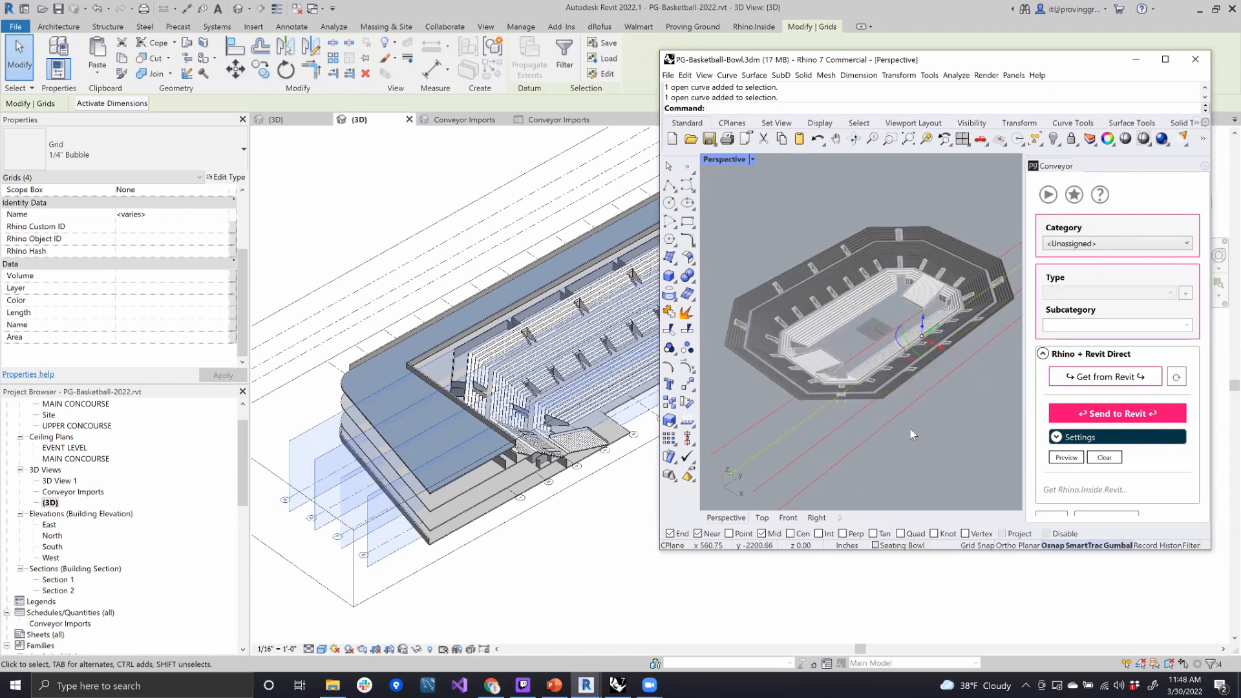
pyautogui.click(922, 446)
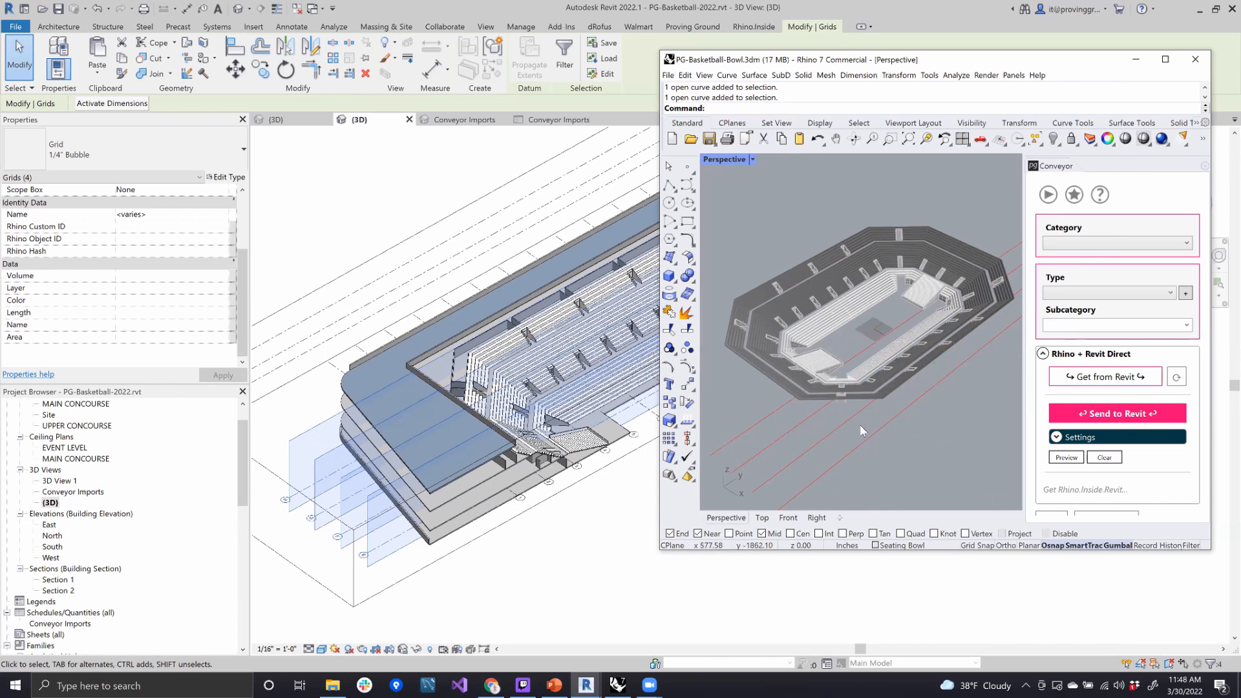
# - Select crosswise grids 1 to 4 in Revit and bring them into Rhino with Get from Revit
pyautogui.keyDown('shift'); pyautogui.moveTo(340, 375); pyautogui.dragTo(388, 312, button='middle'); pyautogui.keyUp('shift')
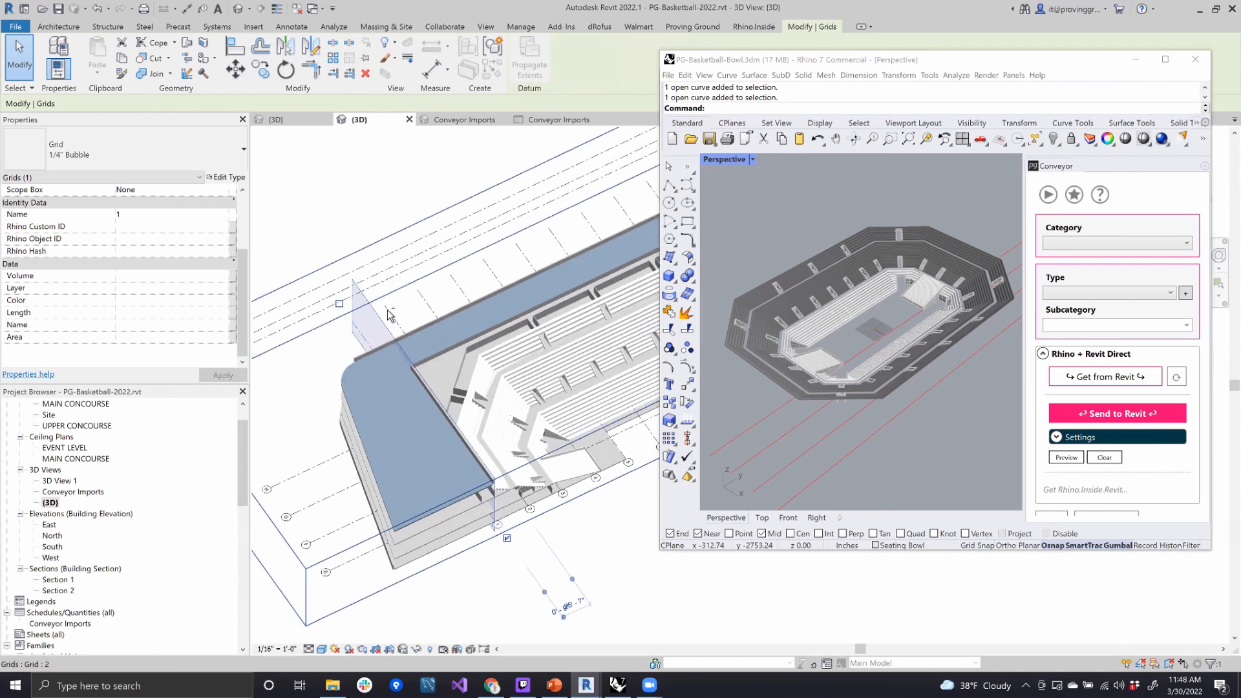
pyautogui.keyDown('ctrl'); pyautogui.click(426, 305); pyautogui.keyUp('ctrl')
pyautogui.keyDown('ctrl'); pyautogui.click(459, 292); pyautogui.keyUp('ctrl')
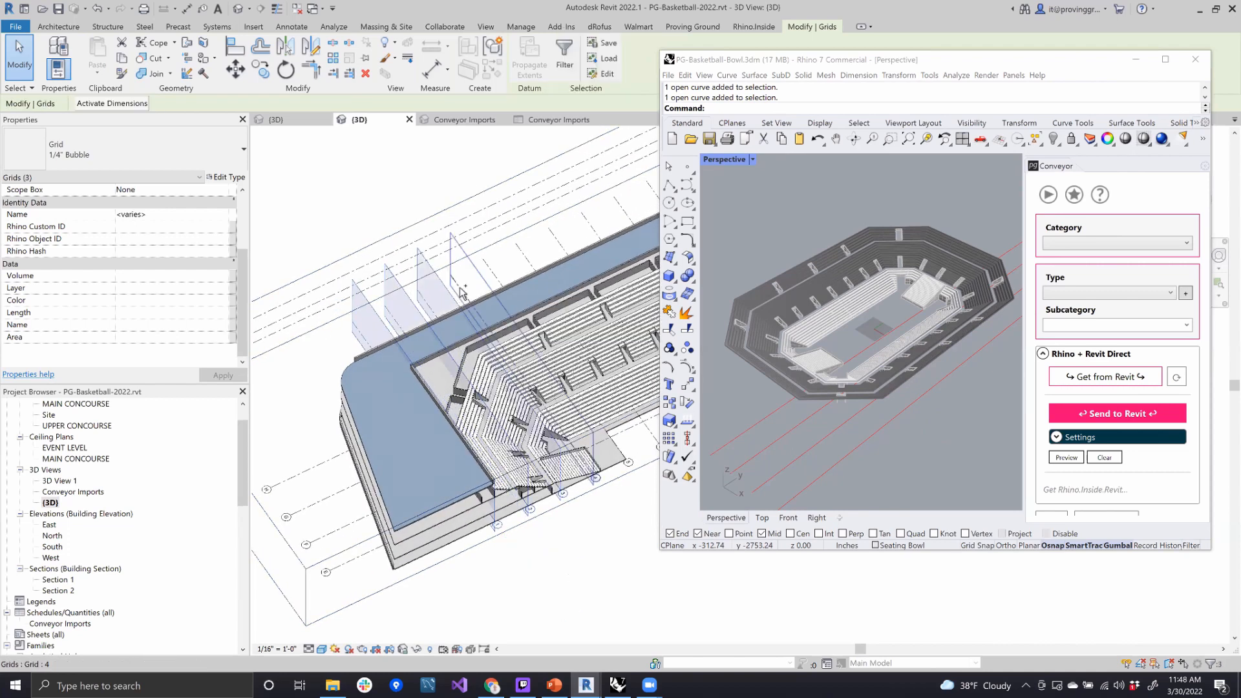
pyautogui.keyDown('ctrl'); pyautogui.click(490, 299); pyautogui.keyUp('ctrl')
pyautogui.click(1106, 378)
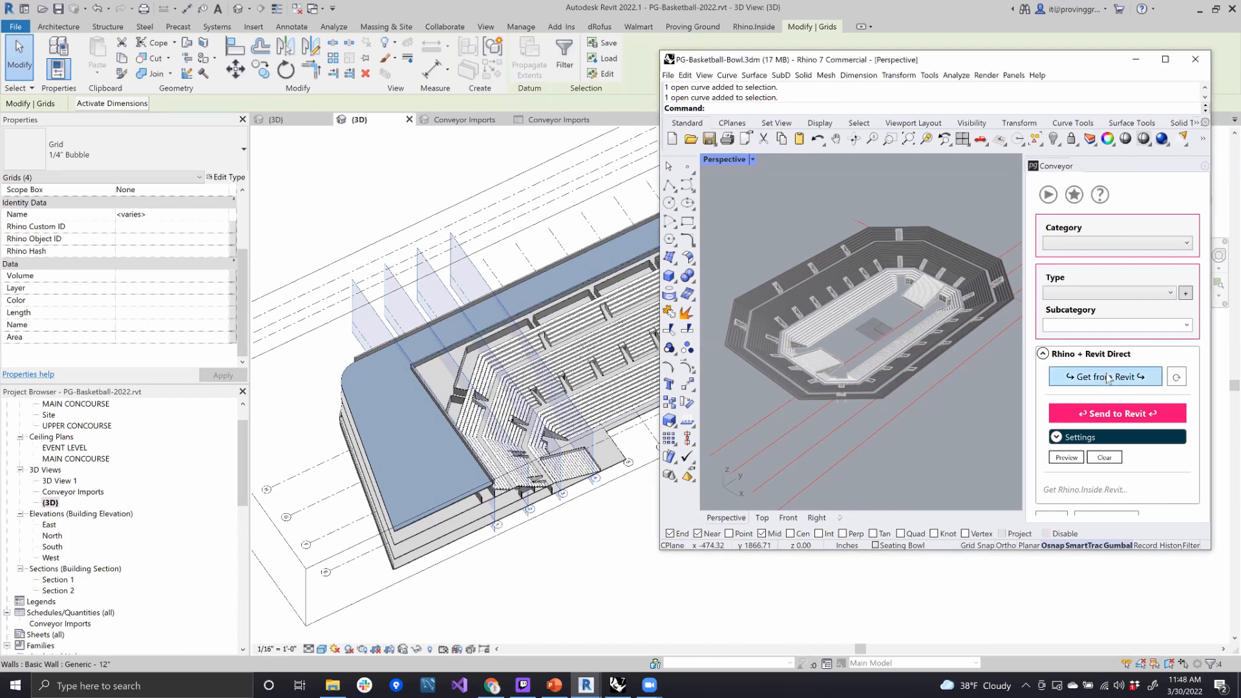
pyautogui.moveTo(932, 355); pyautogui.dragTo(832, 456, button='right')
pyautogui.scroll(8, 826, 419)
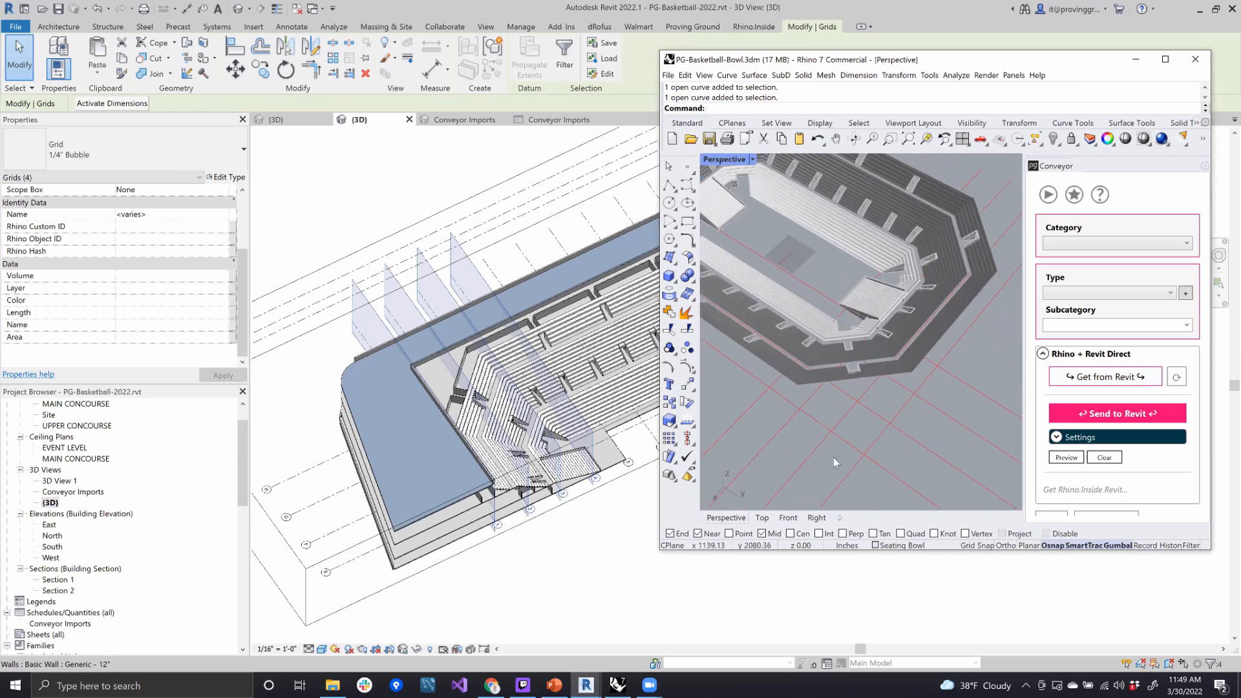
# - Replace the grid selection in Revit with the three stacked floor slabs around the bowl, and bring them into Rhino with Get from Revit
pyautogui.click(546, 571)
pyautogui.keyDown('shift'); pyautogui.moveTo(548, 571); pyautogui.dragTo(585, 463, button='middle'); pyautogui.keyUp('shift')
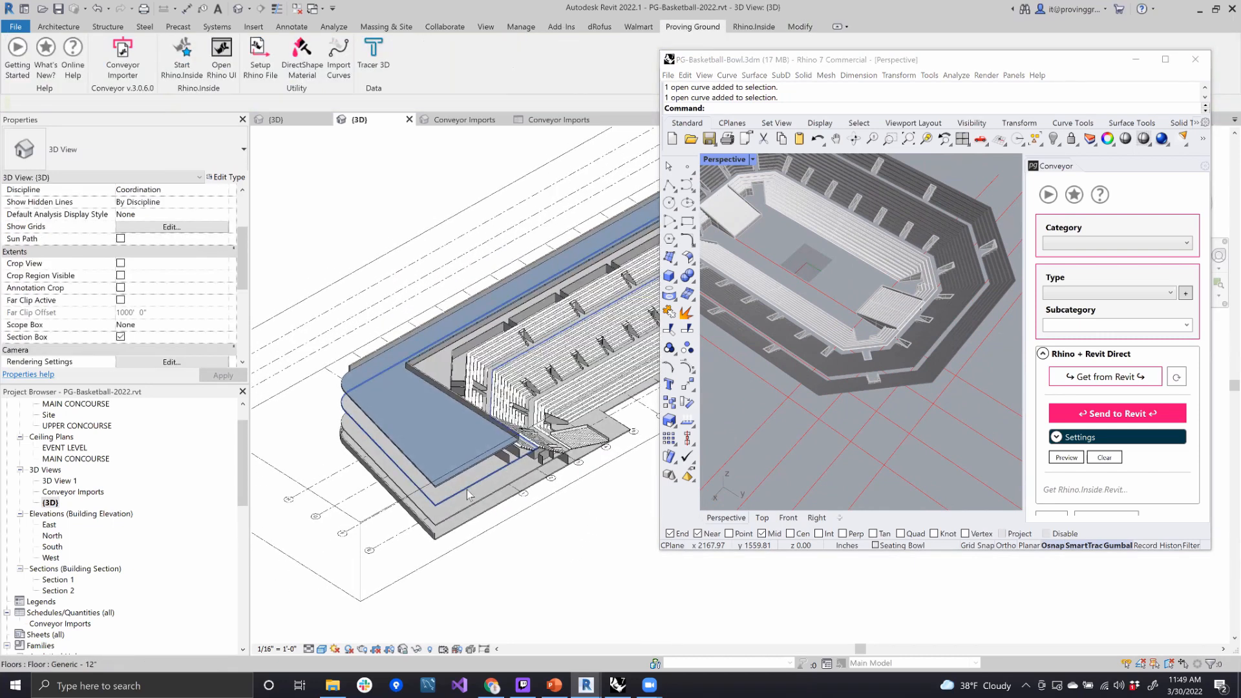
pyautogui.click(478, 495)
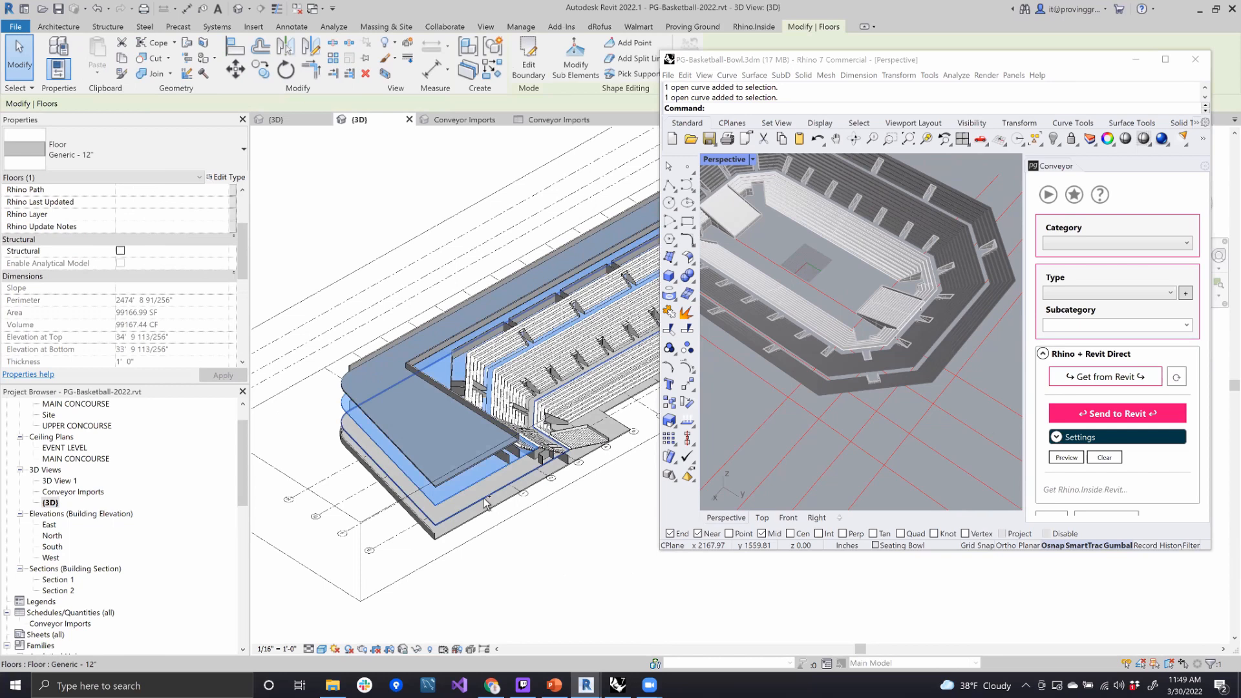
pyautogui.keyDown('ctrl'); pyautogui.click(478, 514); pyautogui.keyUp('ctrl')
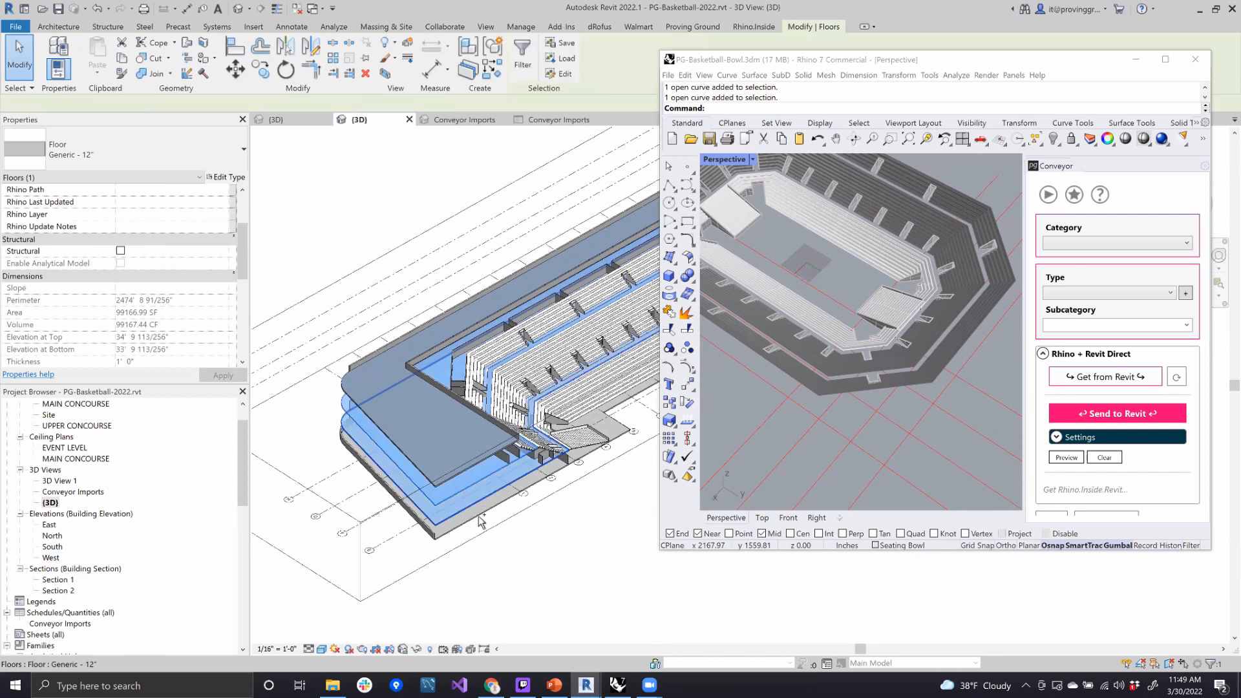
pyautogui.keyDown('ctrl'); pyautogui.click(484, 429); pyautogui.keyUp('ctrl')
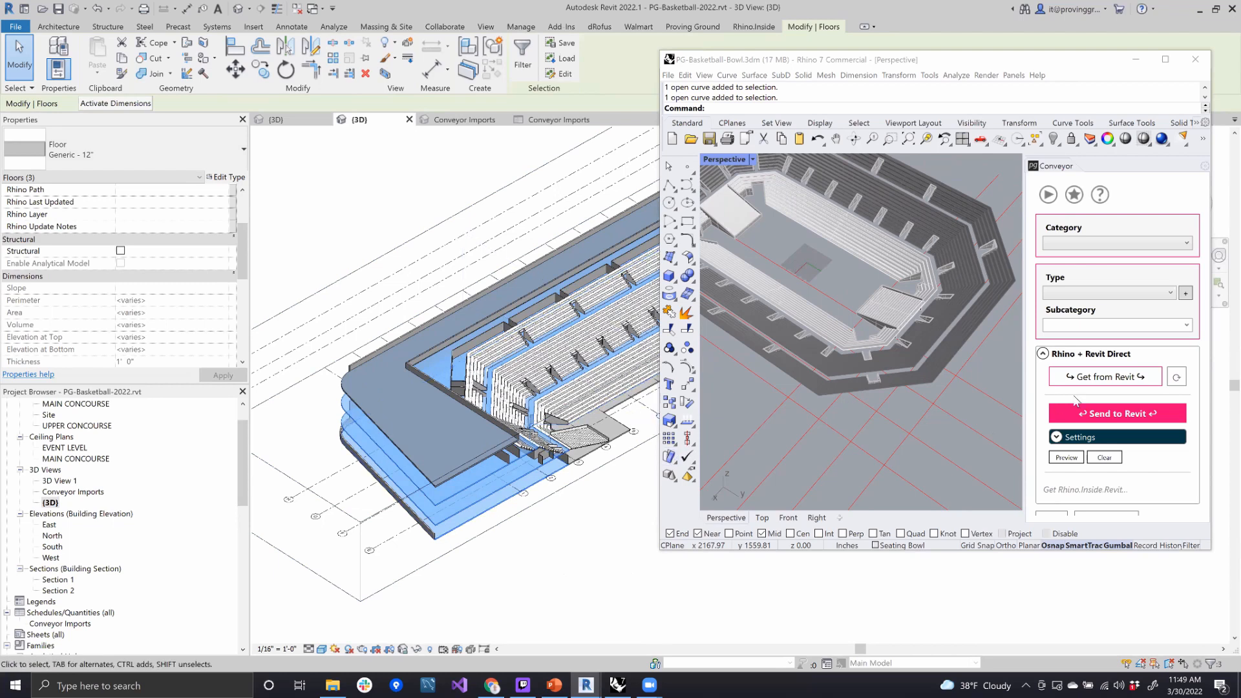
pyautogui.click(1103, 380)
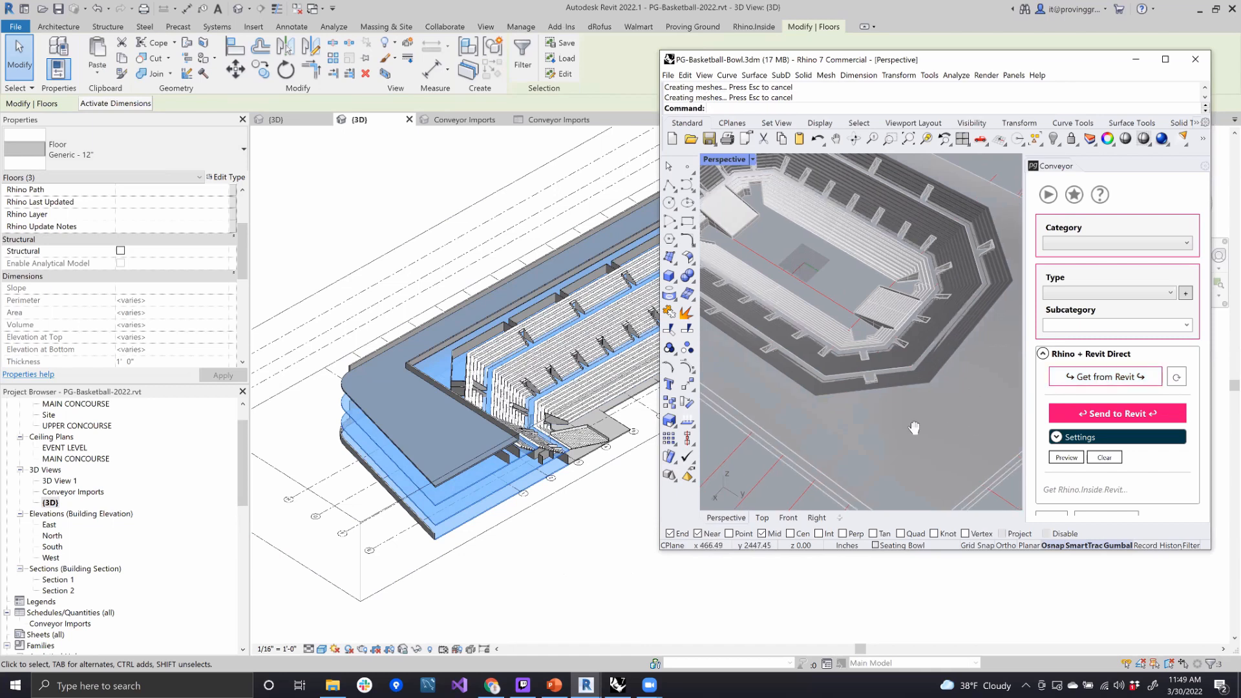
# - Examine the imported floor slabs around the seating bowl in Rhino from above, from low angles and up close
pyautogui.moveTo(858, 401); pyautogui.dragTo(886, 328, button='right')
pyautogui.scroll(-5, 889, 334)
pyautogui.scroll(2, 893, 362)
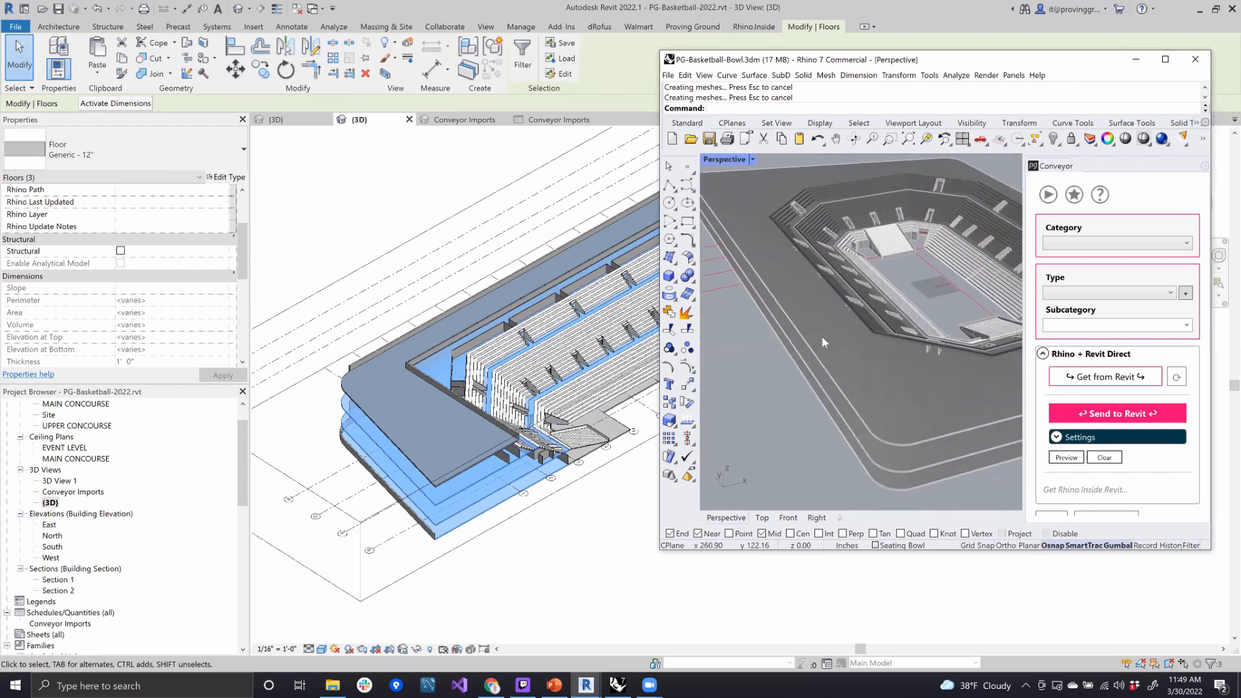
pyautogui.moveTo(859, 325)
pyautogui.mouseDown(button='right')
pyautogui.moveTo(913, 275)
pyautogui.moveTo(805, 282)
pyautogui.moveTo(858, 267)
pyautogui.moveTo(840, 327)
pyautogui.mouseUp(button='right')
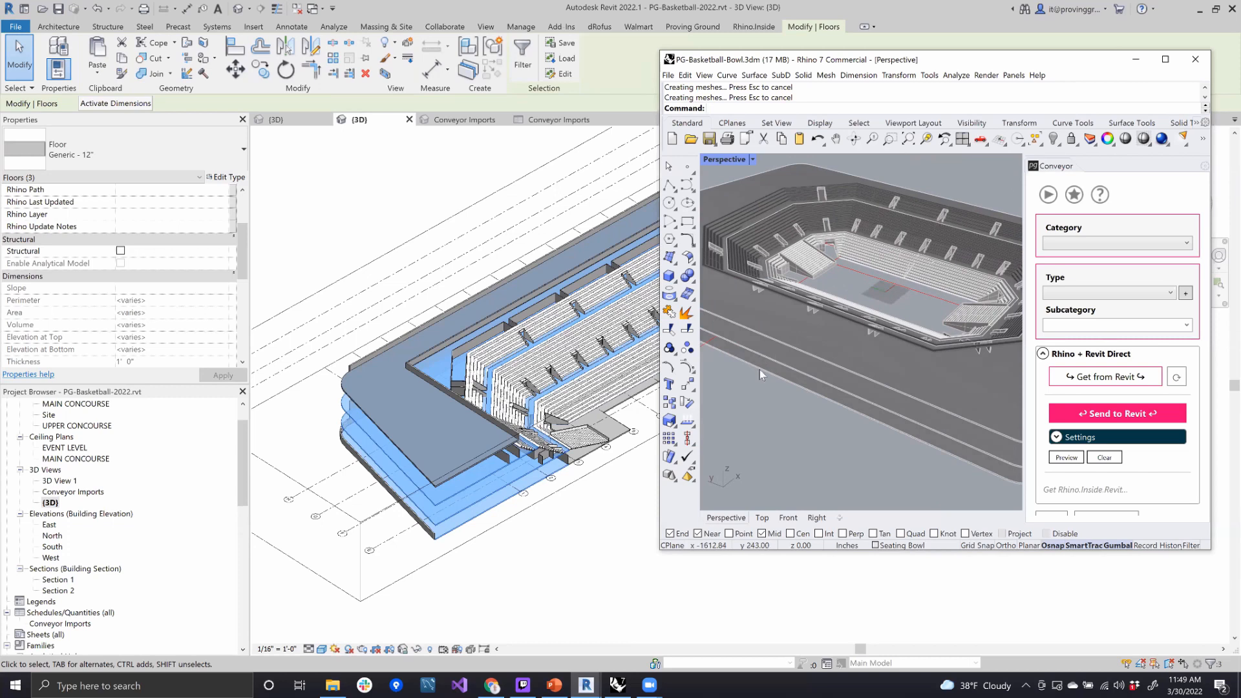
pyautogui.moveTo(821, 232); pyautogui.dragTo(833, 299, button='right')
pyautogui.scroll(4, 834, 268)
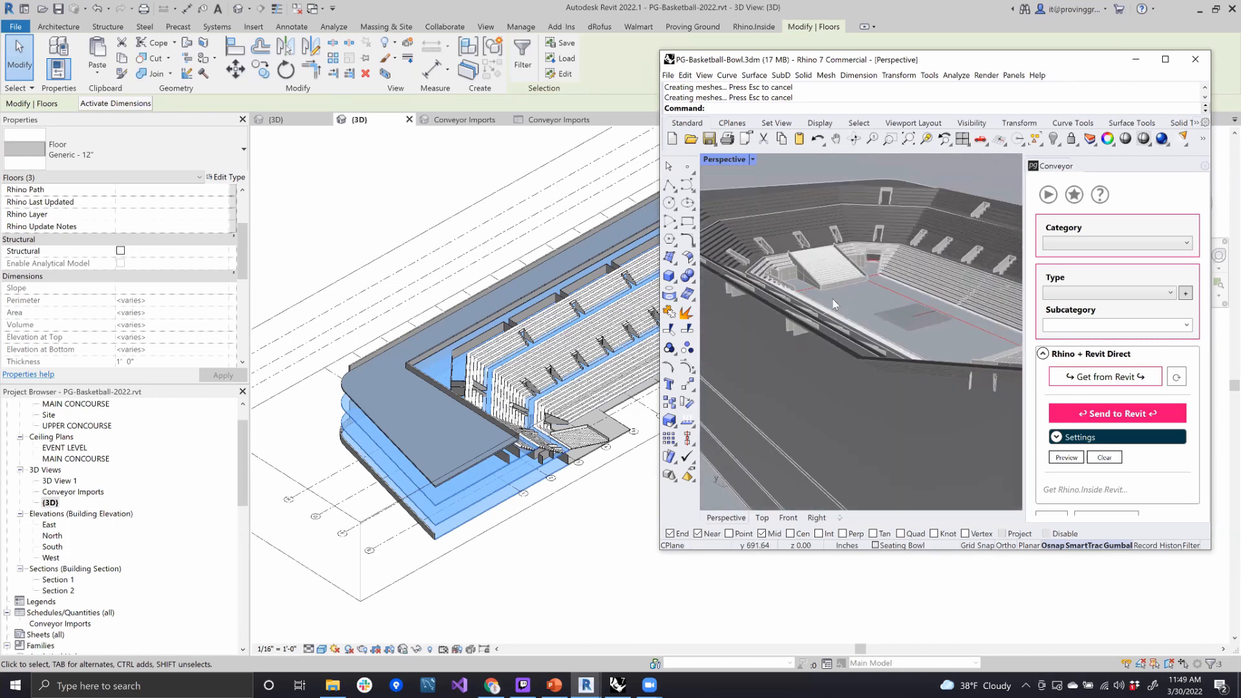
pyautogui.scroll(-5, 874, 316)
pyautogui.moveTo(859, 363); pyautogui.dragTo(820, 418, button='right')
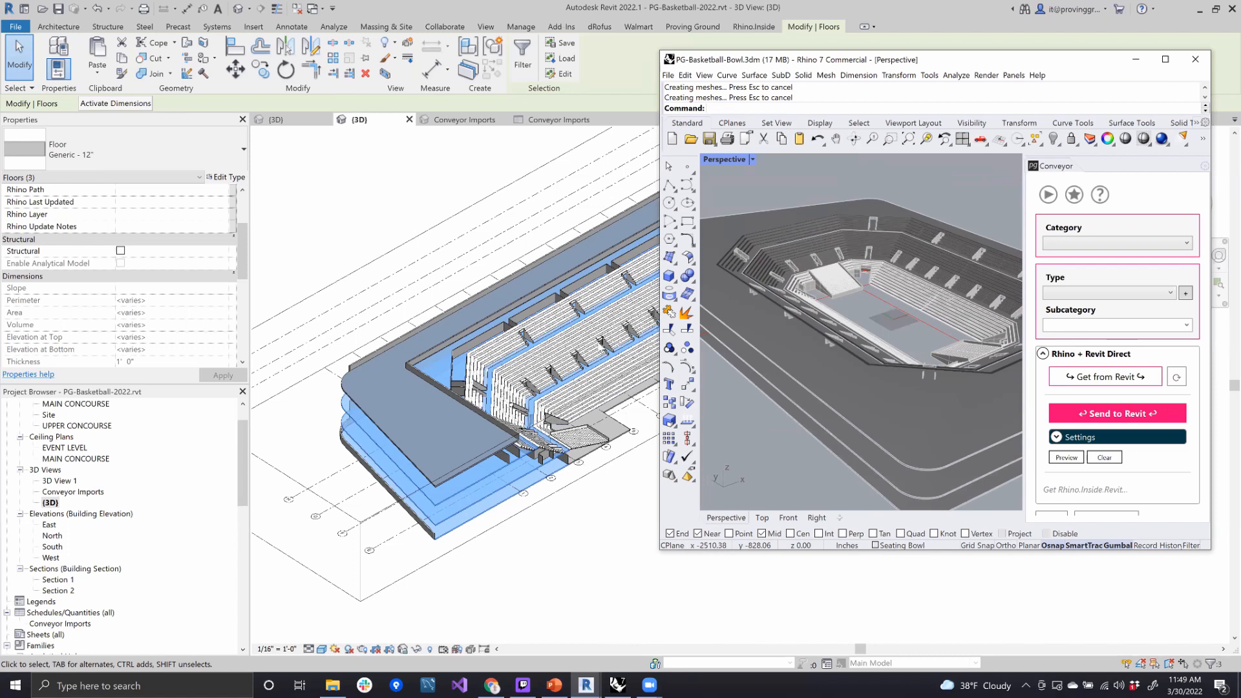
# - Compare how the floor slabs meet the seating tiers in Revit and Rhino from several angles
pyautogui.scroll(1, 573, 390)
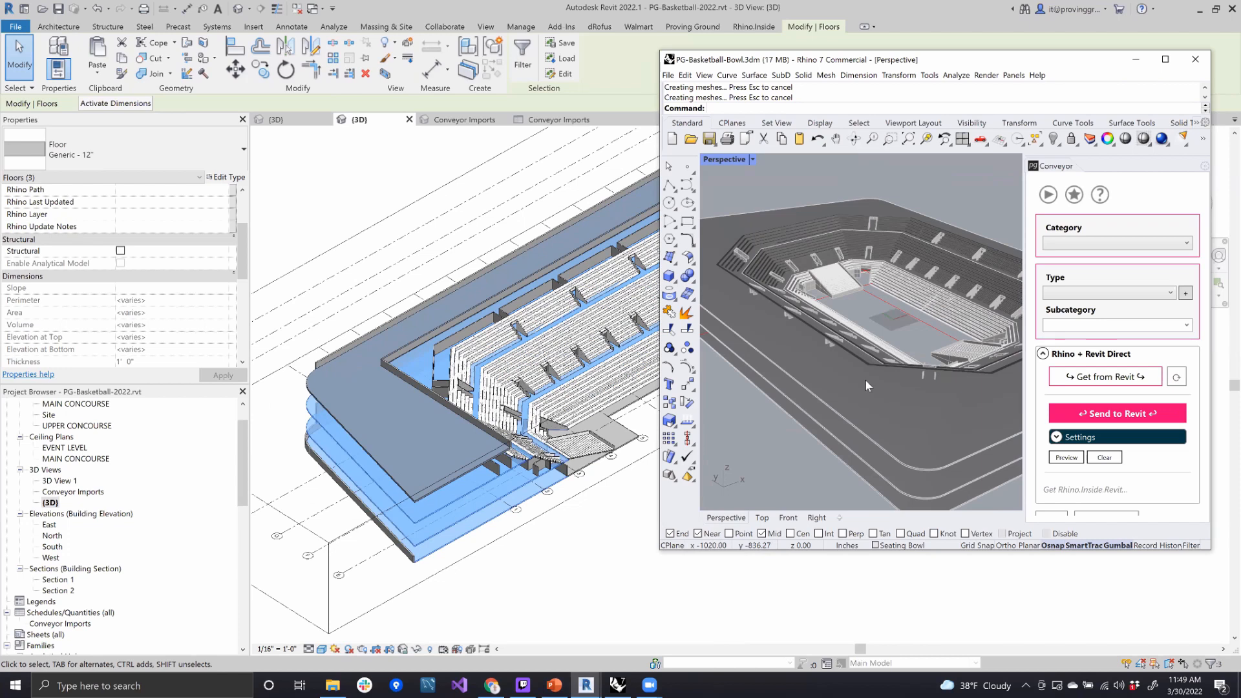
pyautogui.scroll(3, 882, 349)
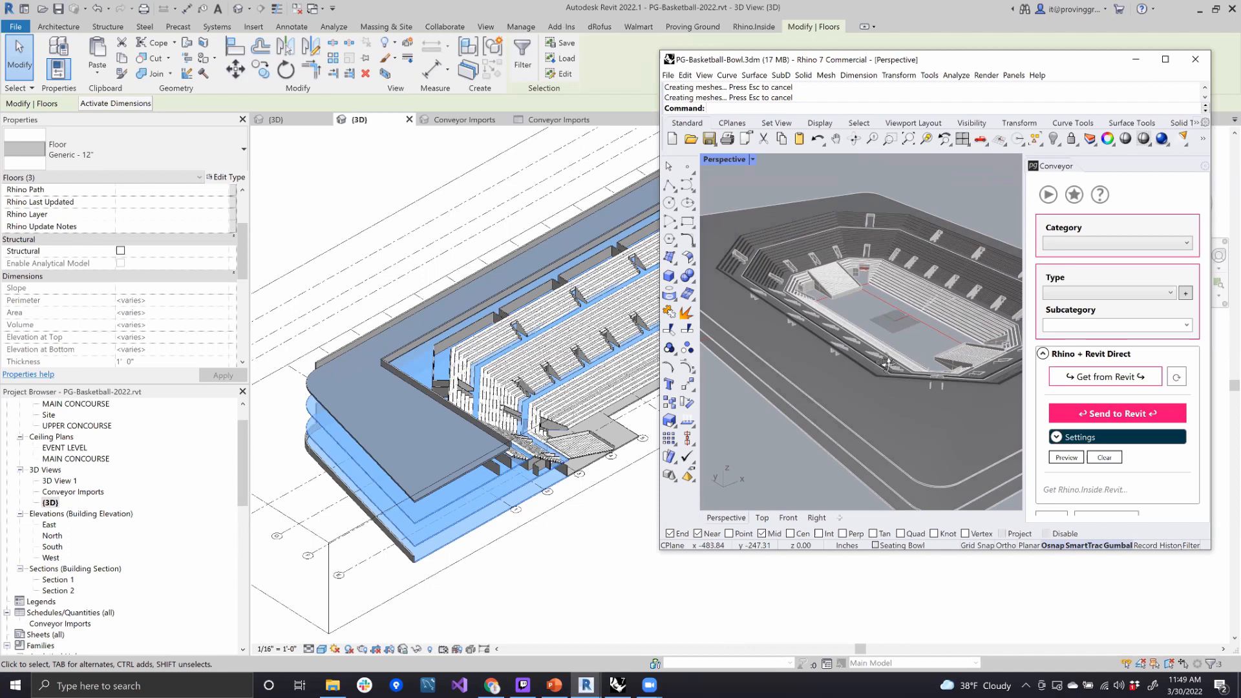
pyautogui.keyDown('shift'); pyautogui.moveTo(893, 347); pyautogui.dragTo(883, 328, button='right'); pyautogui.keyUp('shift')
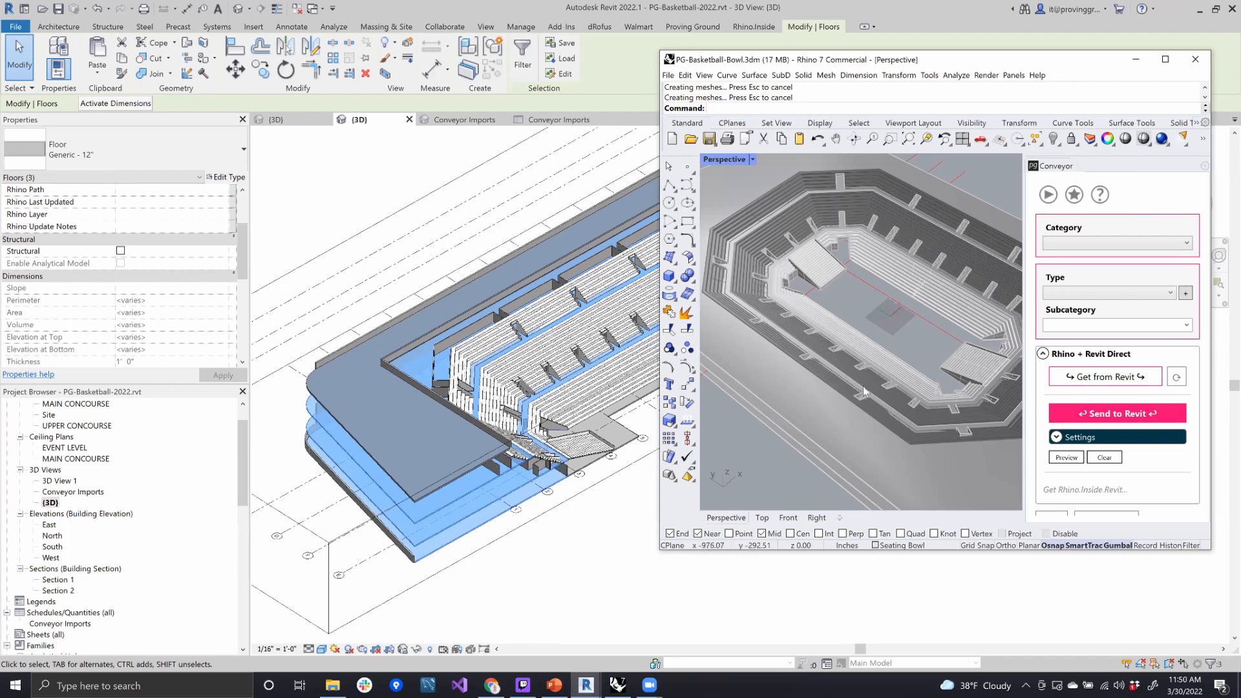
pyautogui.moveTo(915, 310); pyautogui.dragTo(967, 344, button='right')
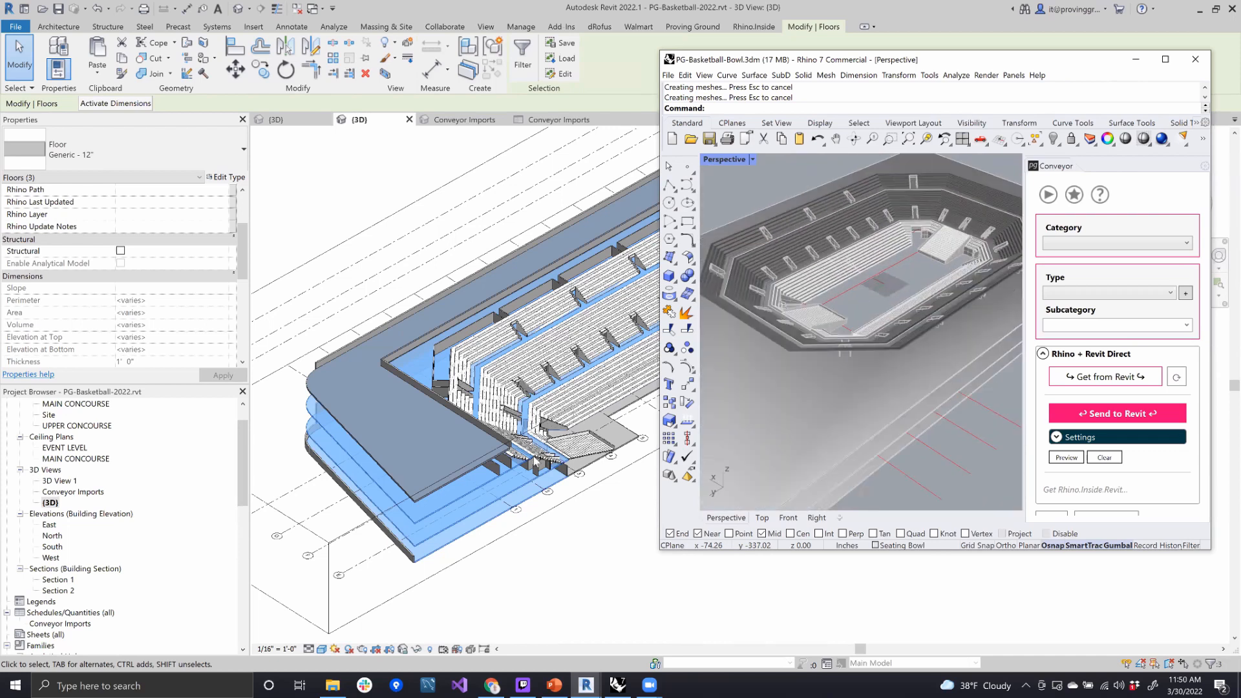
pyautogui.scroll(-3, 593, 418)
pyautogui.scroll(3, 605, 426)
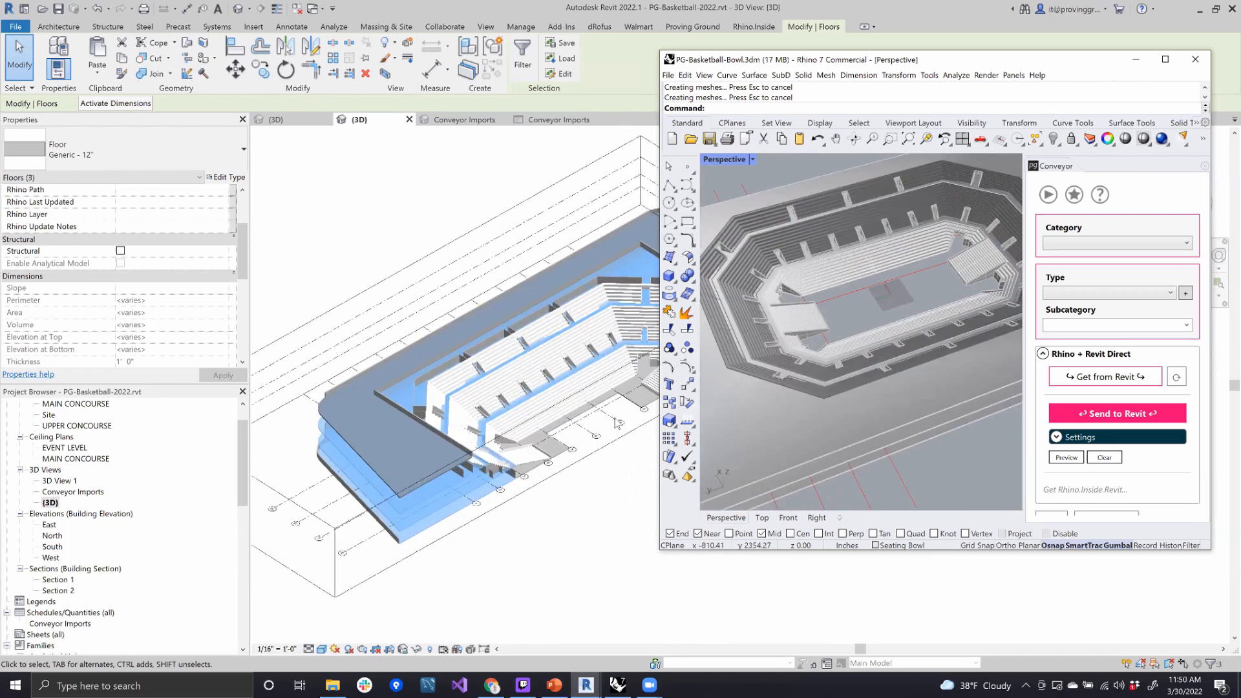
pyautogui.scroll(1, 605, 430)
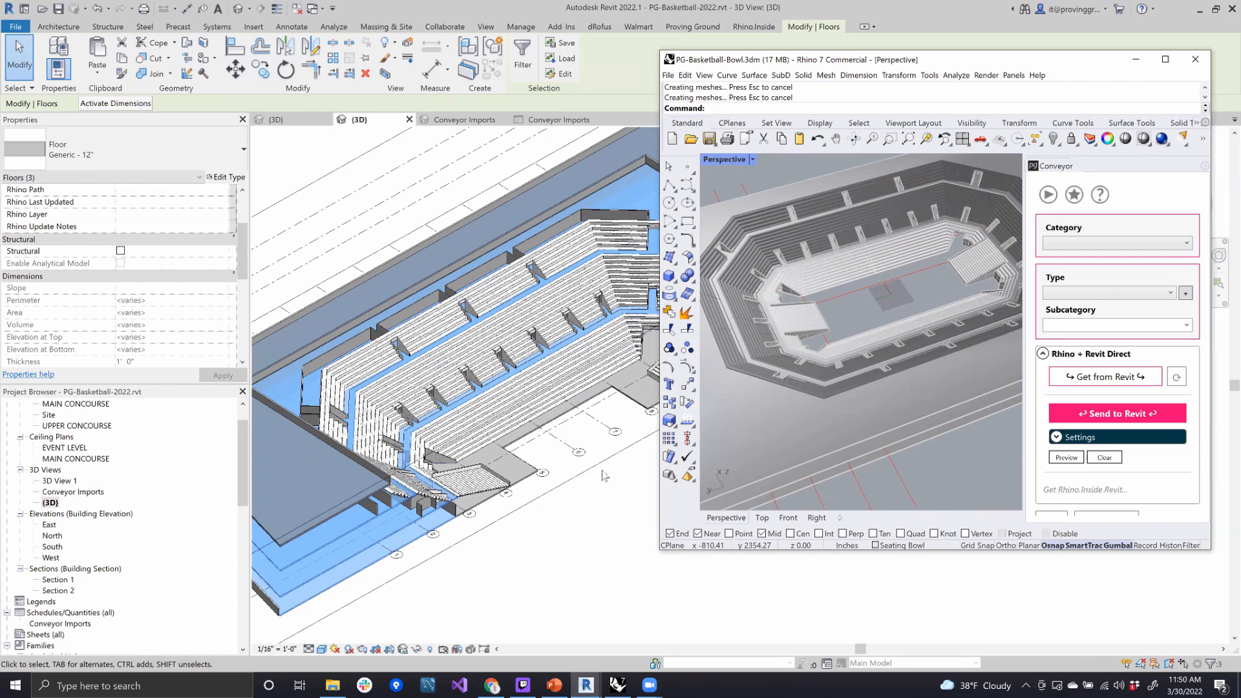
pyautogui.moveTo(880, 314); pyautogui.dragTo(851, 283, button='right')
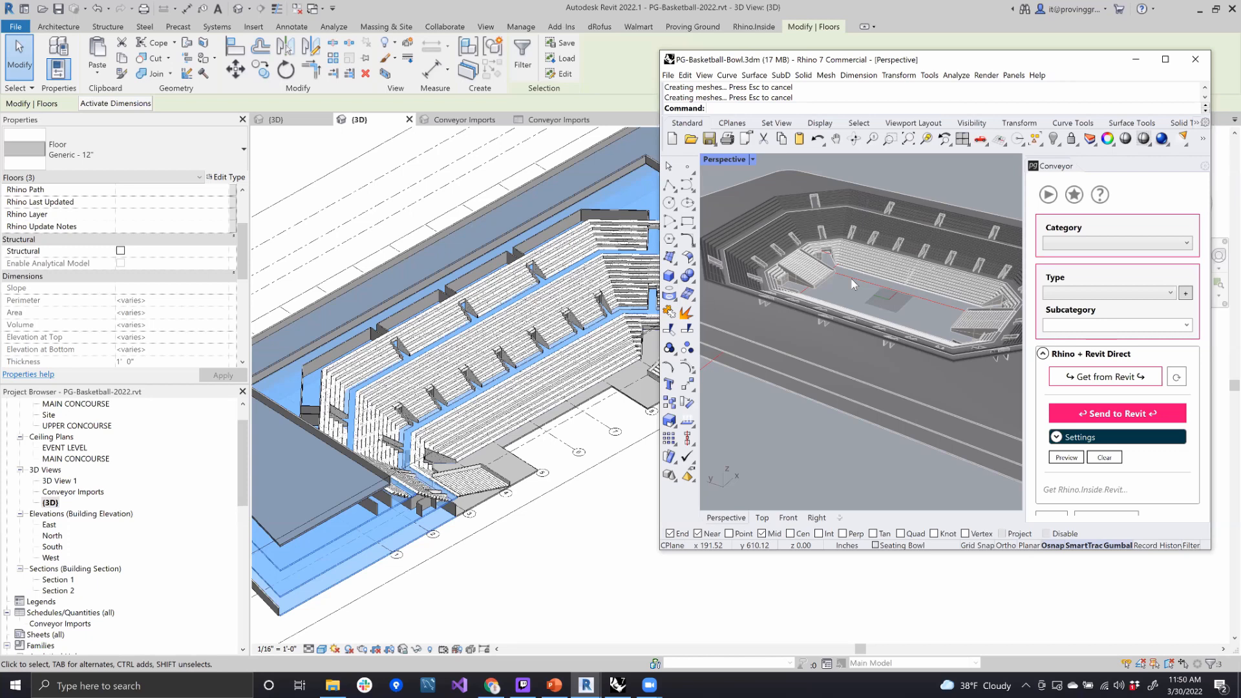
pyautogui.keyDown('shift'); pyautogui.moveTo(898, 285); pyautogui.dragTo(883, 329, button='right'); pyautogui.keyUp('shift')
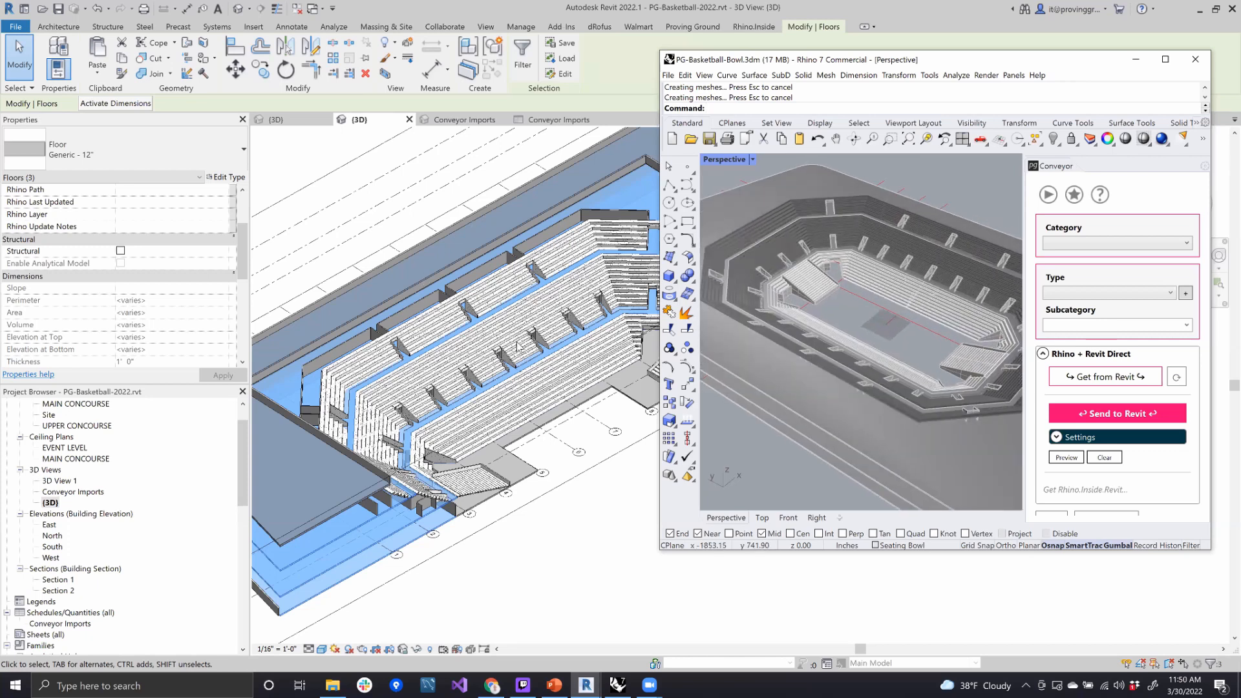
pyautogui.scroll(-1, 517, 342)
# - Clear the floor selection in Revit and switch to the Rhino window
pyautogui.click(641, 459)
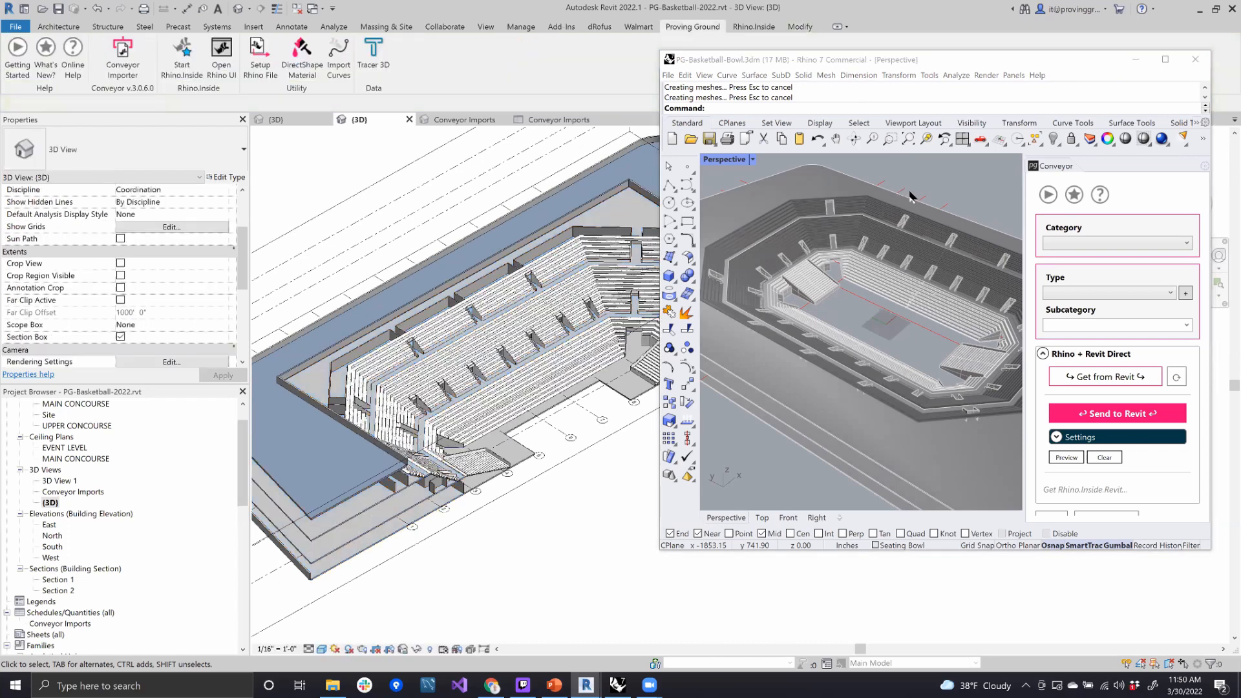
pyautogui.click(669, 76)
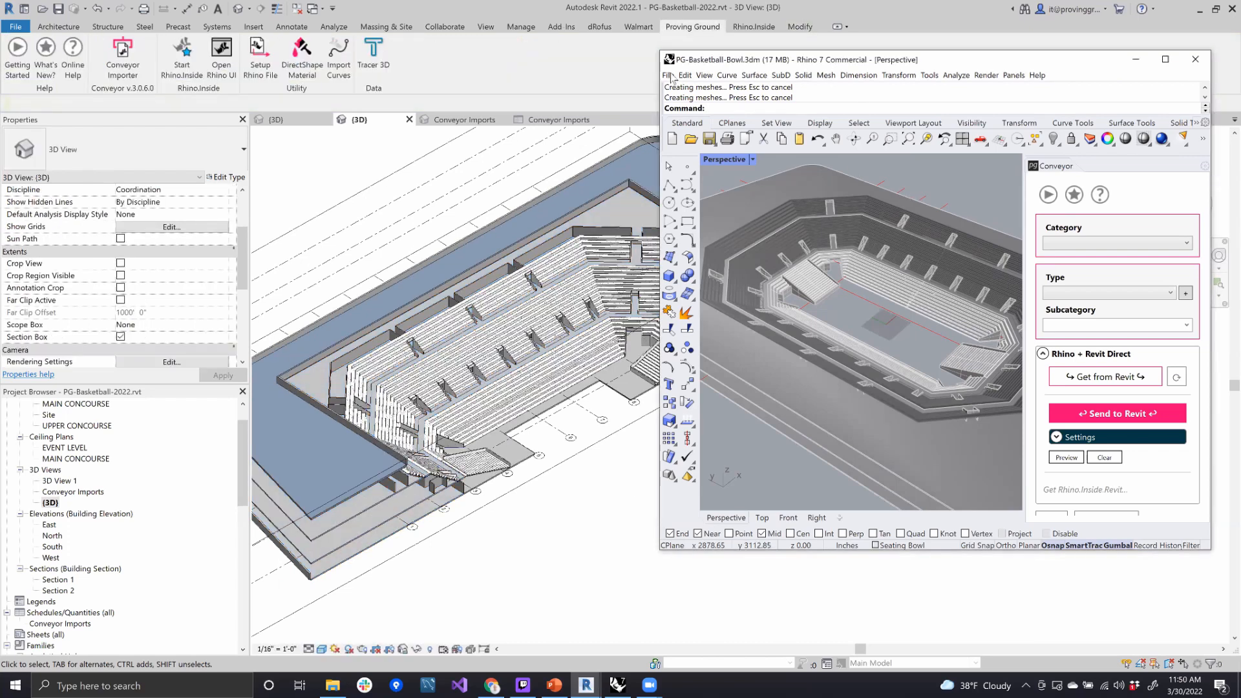
pyautogui.click(668, 75)
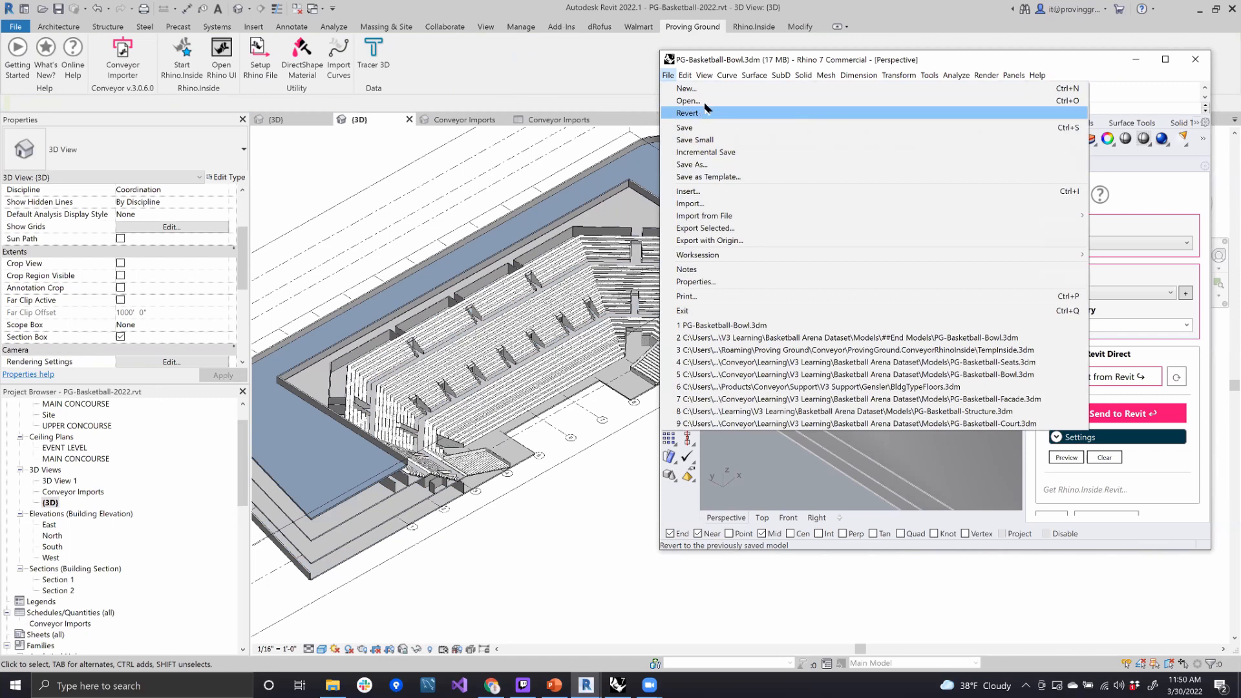
pyautogui.click(760, 58)
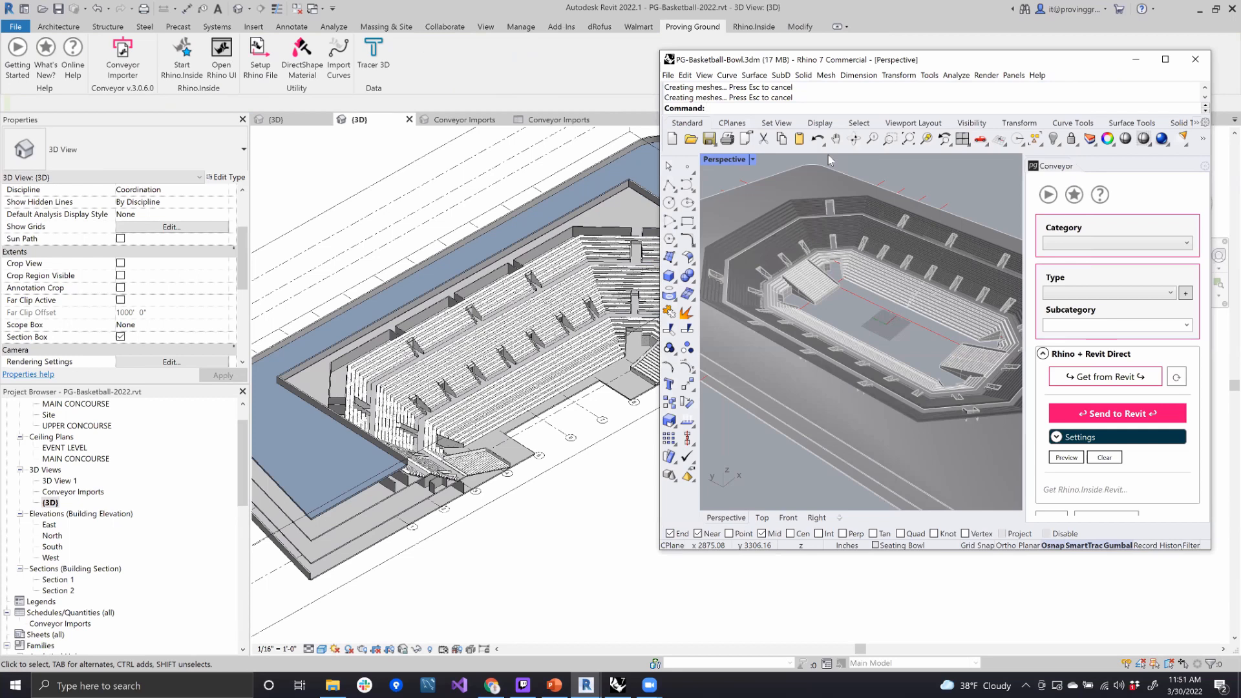
# - Run the Worksession command in Rhino and attach PG-Basketball-Structure.3dm from the ##Start Models folder
pyautogui.write('Wro')
pyautogui.press('BackSpace')
pyautogui.press('BackSpace')
pyautogui.write('ork')
pyautogui.press('Return')
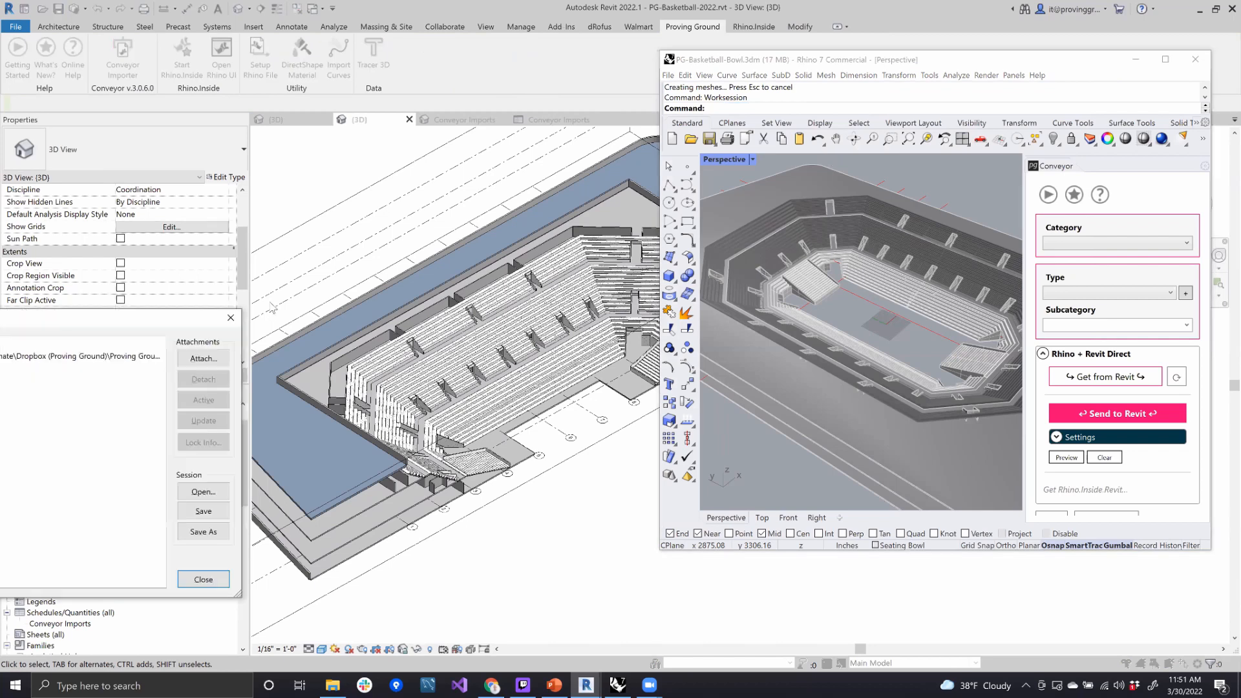
pyautogui.click(830, 206)
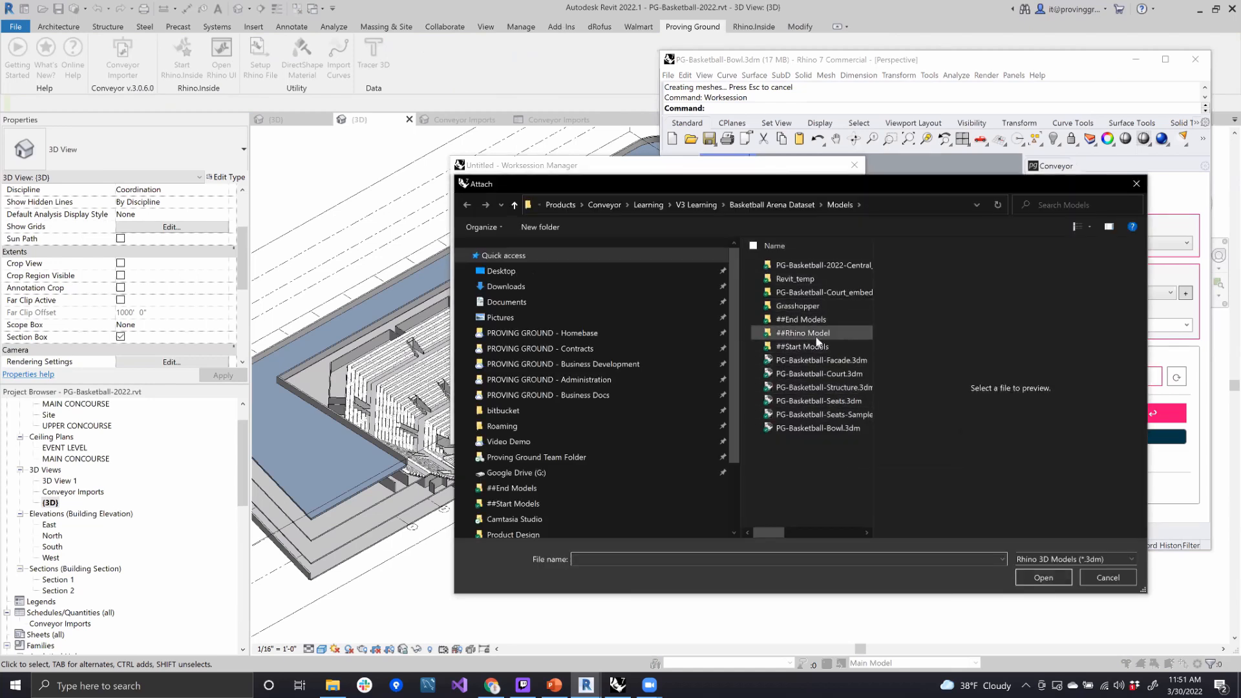
pyautogui.click(801, 347)
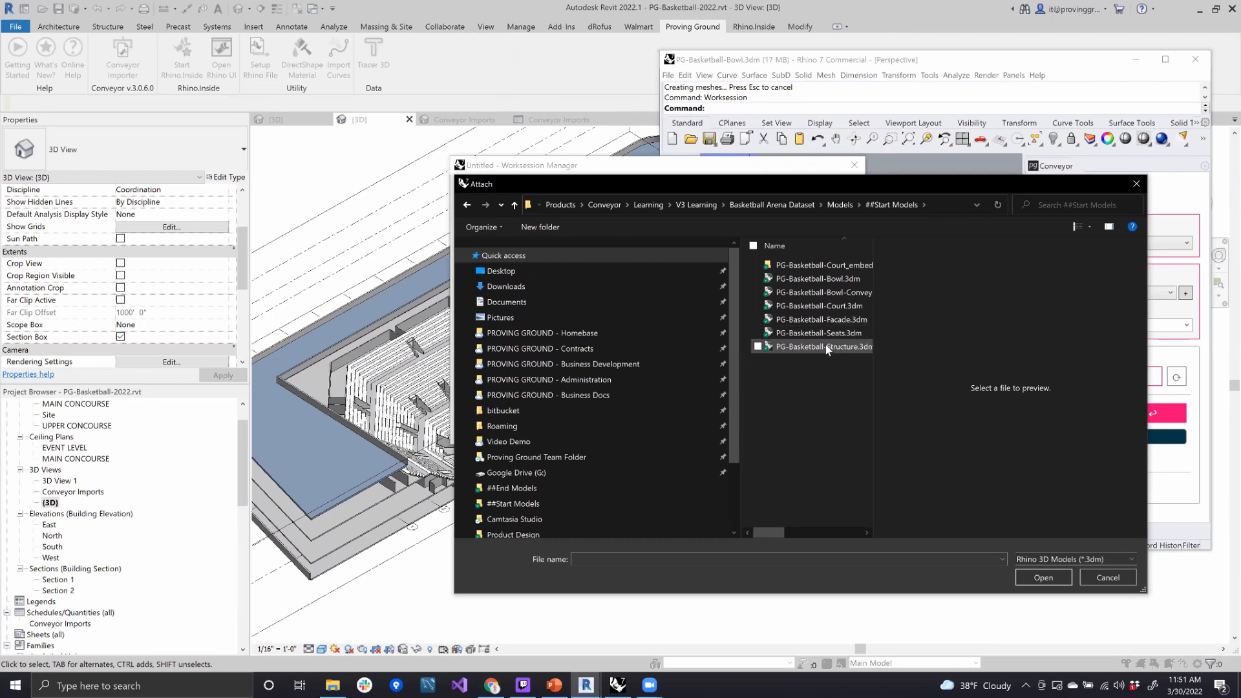
pyautogui.click(1025, 577)
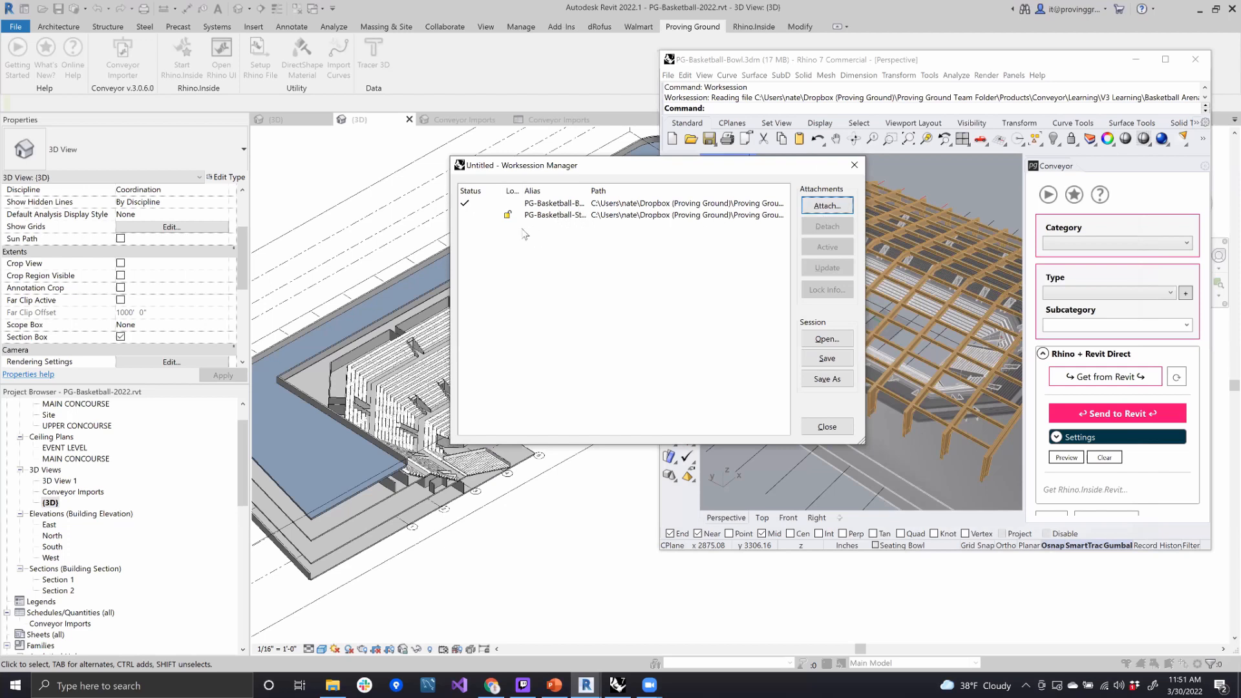
# - Make the attached structure model active in the worksession, saving the bowl model but not the worksession changes, and close the manager
pyautogui.moveTo(610, 167); pyautogui.dragTo(479, 183)
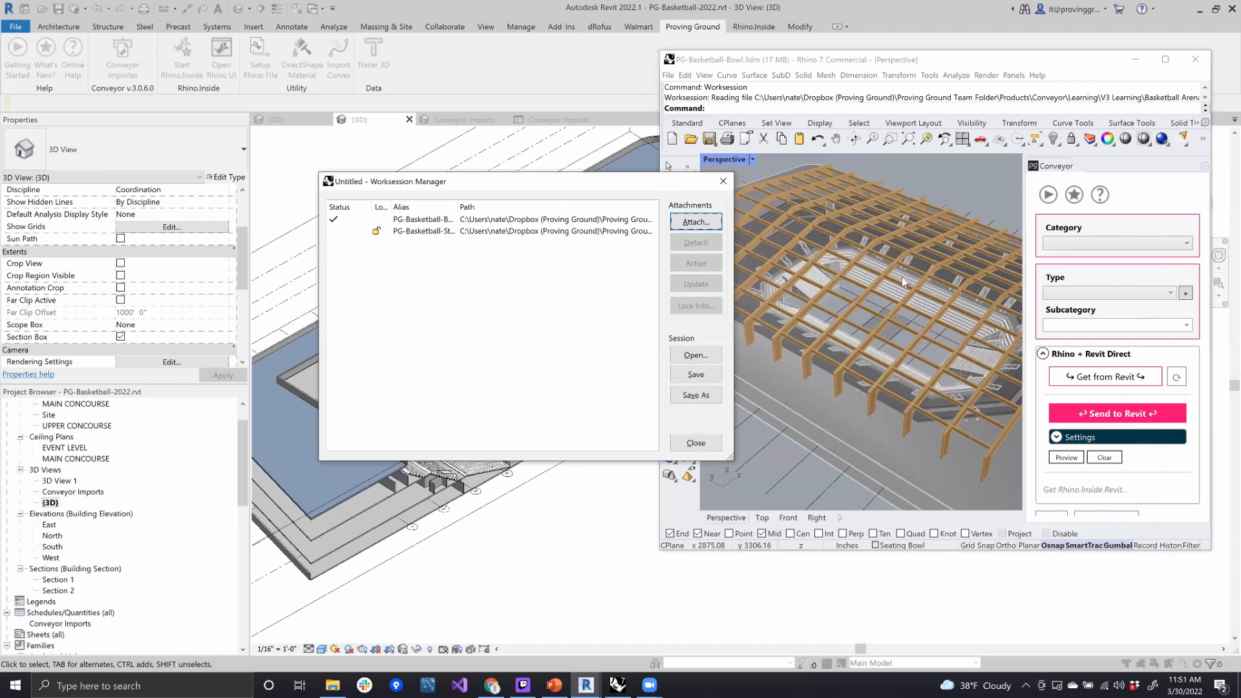
pyautogui.click(420, 232)
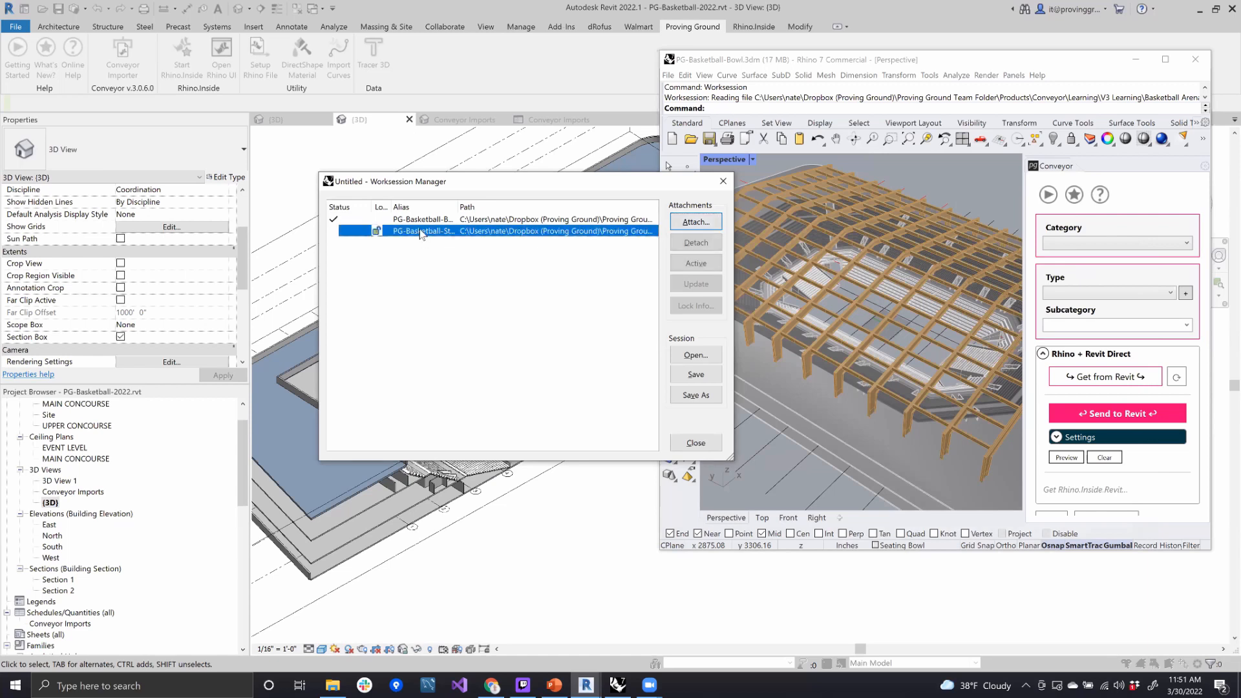
pyautogui.click(703, 263)
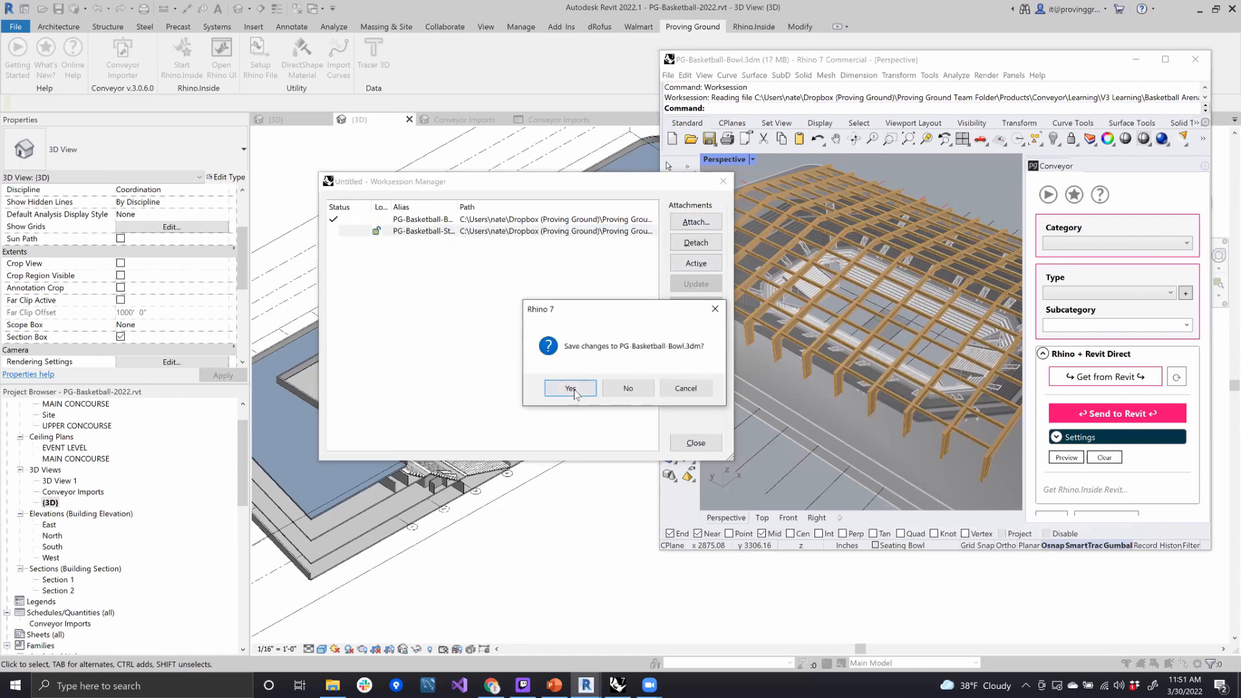
pyautogui.click(573, 389)
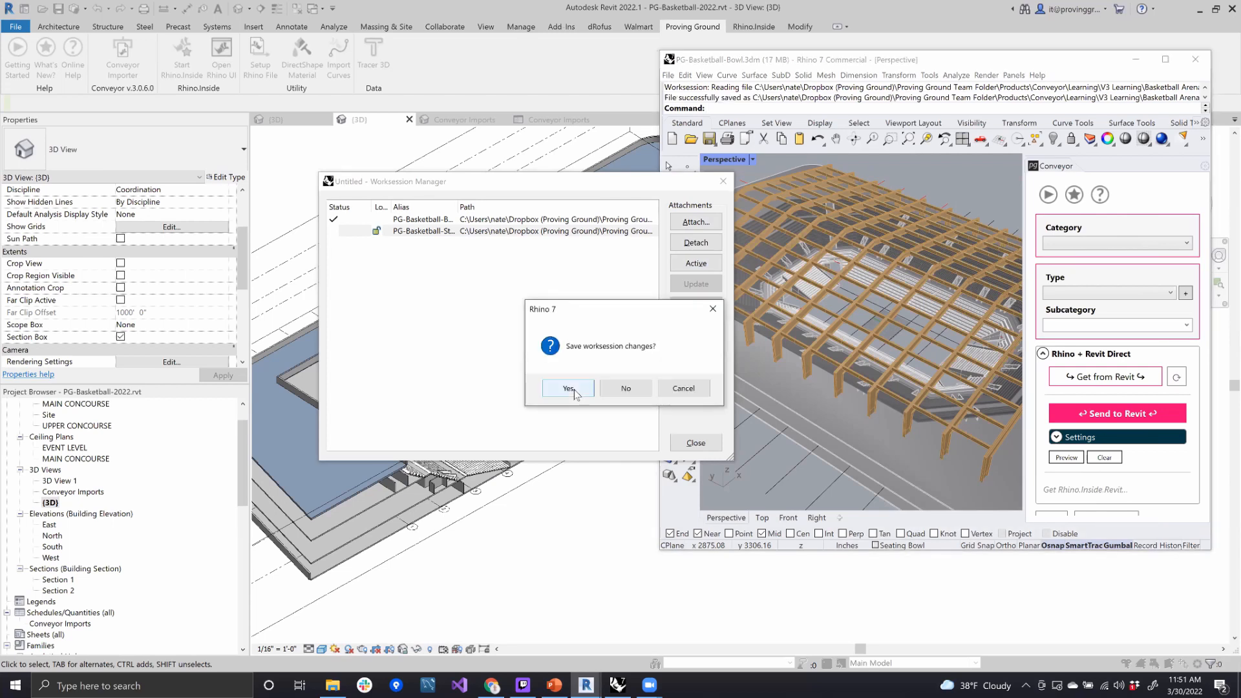
pyautogui.click(624, 388)
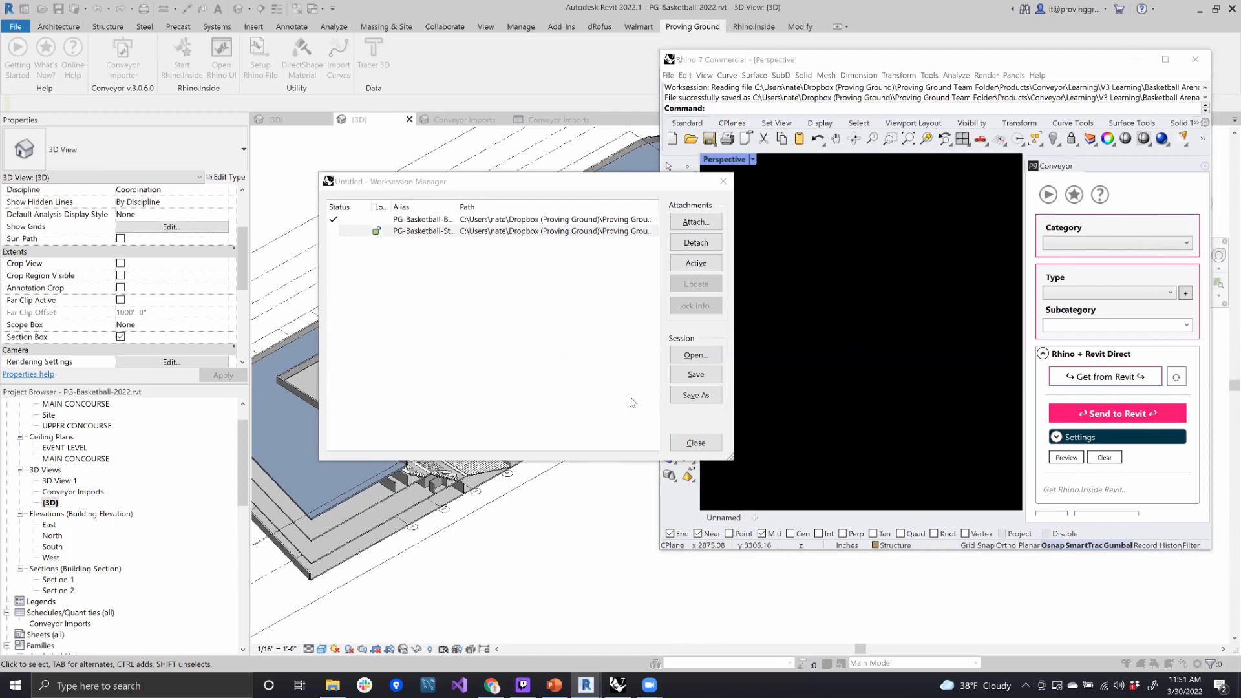
pyautogui.click(572, 306)
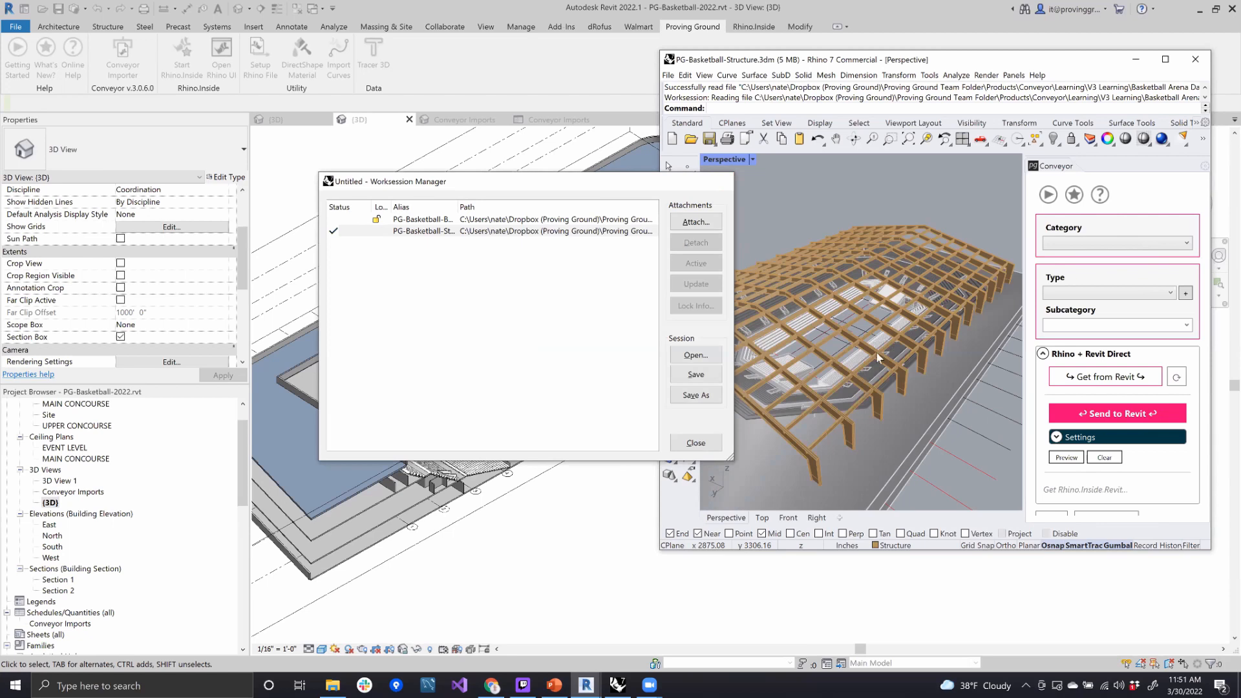
pyautogui.click(723, 181)
# - View the roof structure over the bowl in Rhino, and inspect the Rhino link properties of the middle seating tier in Revit
pyautogui.moveTo(910, 352); pyautogui.dragTo(908, 309, button='right')
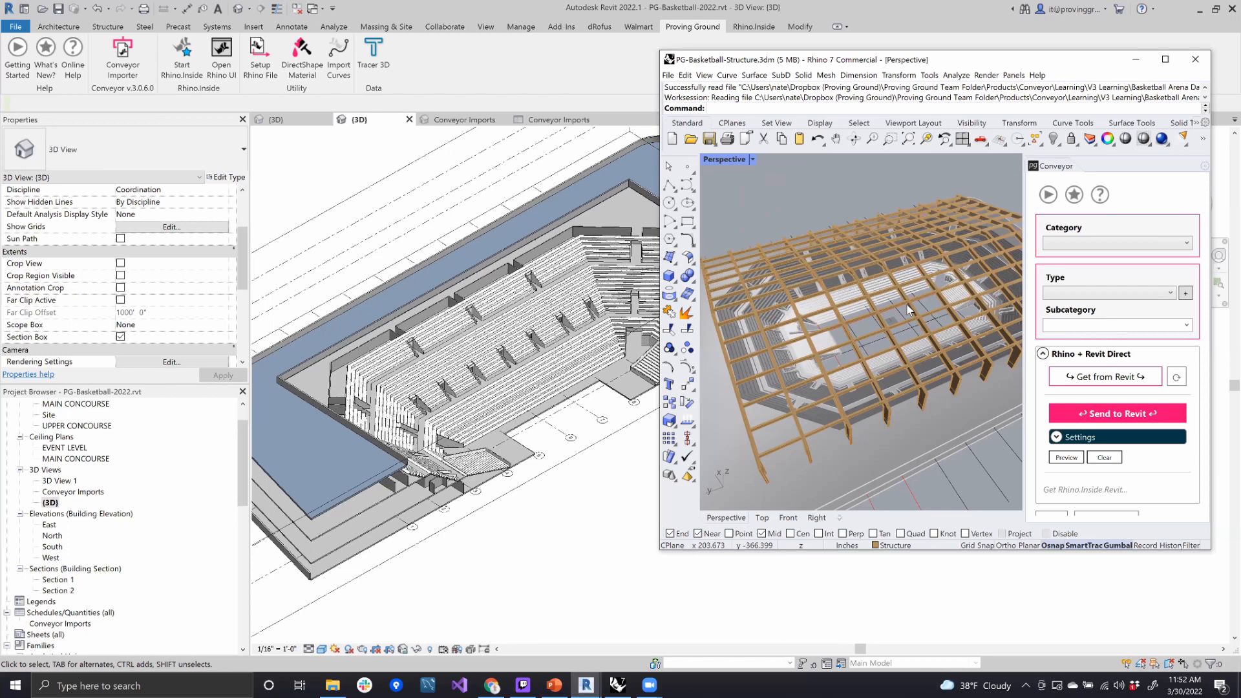
pyautogui.moveTo(910, 296); pyautogui.dragTo(989, 272, button='right')
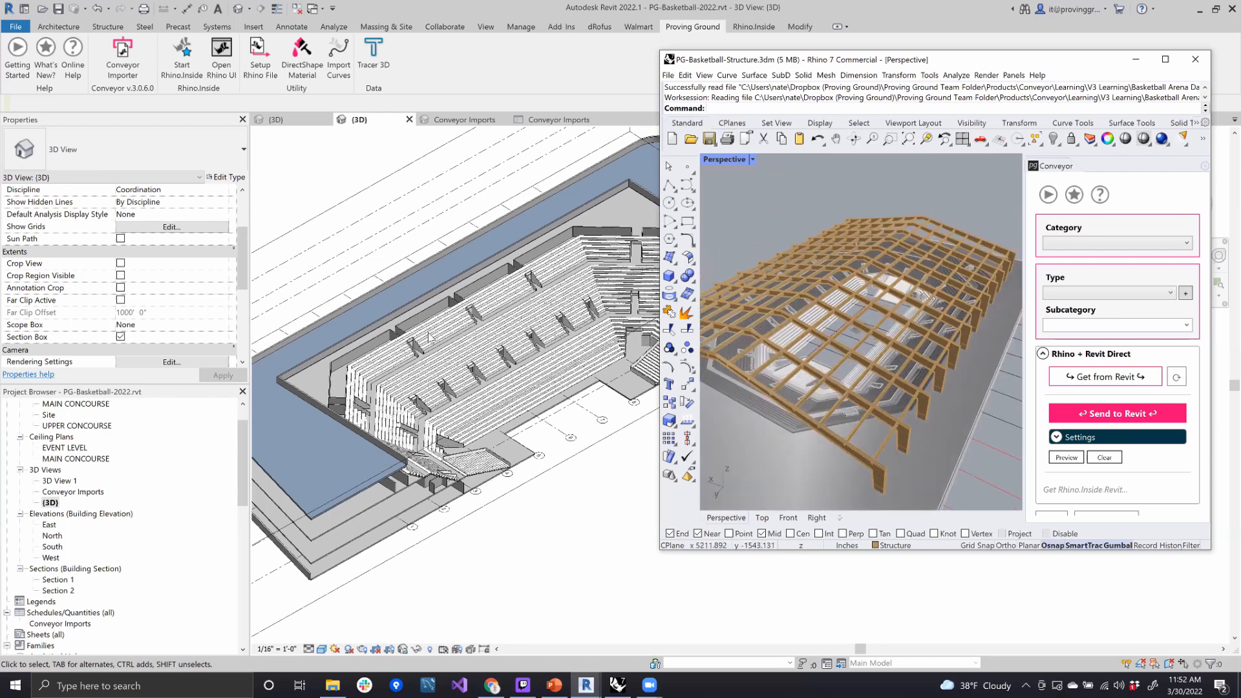
pyautogui.scroll(4, 408, 376)
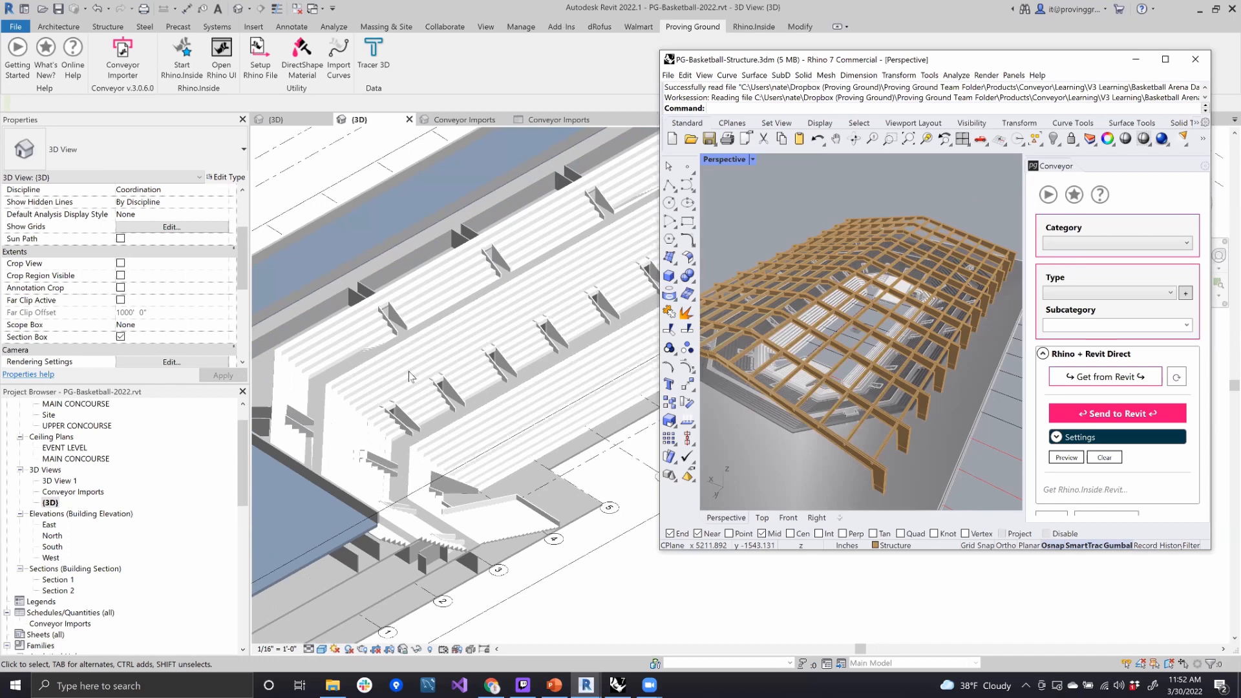
pyautogui.scroll(2, 408, 377)
pyautogui.click(402, 320)
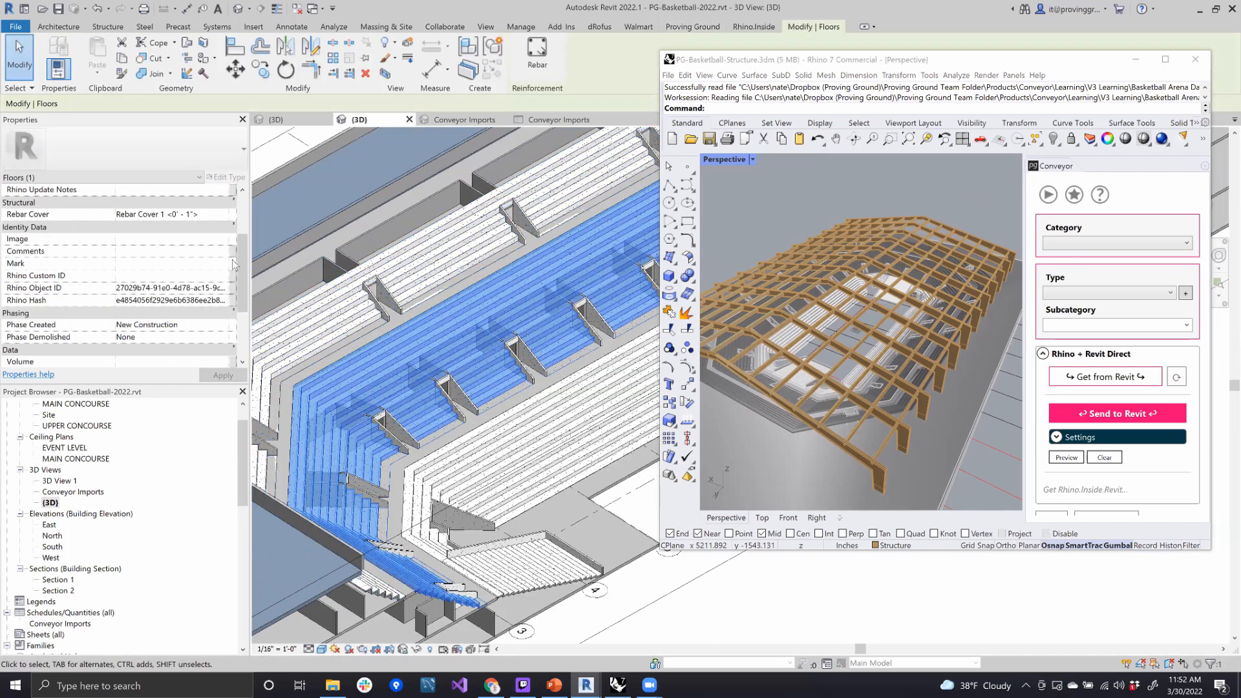
pyautogui.scroll(2, 234, 263)
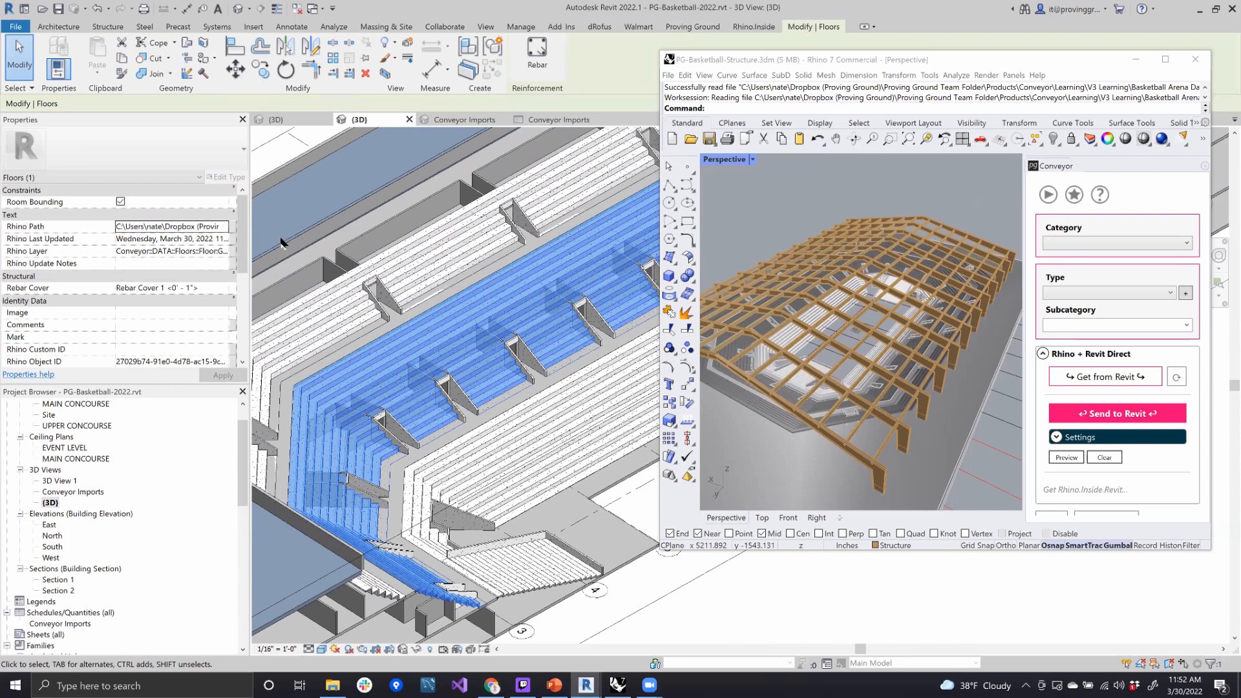
pyautogui.click(732, 592)
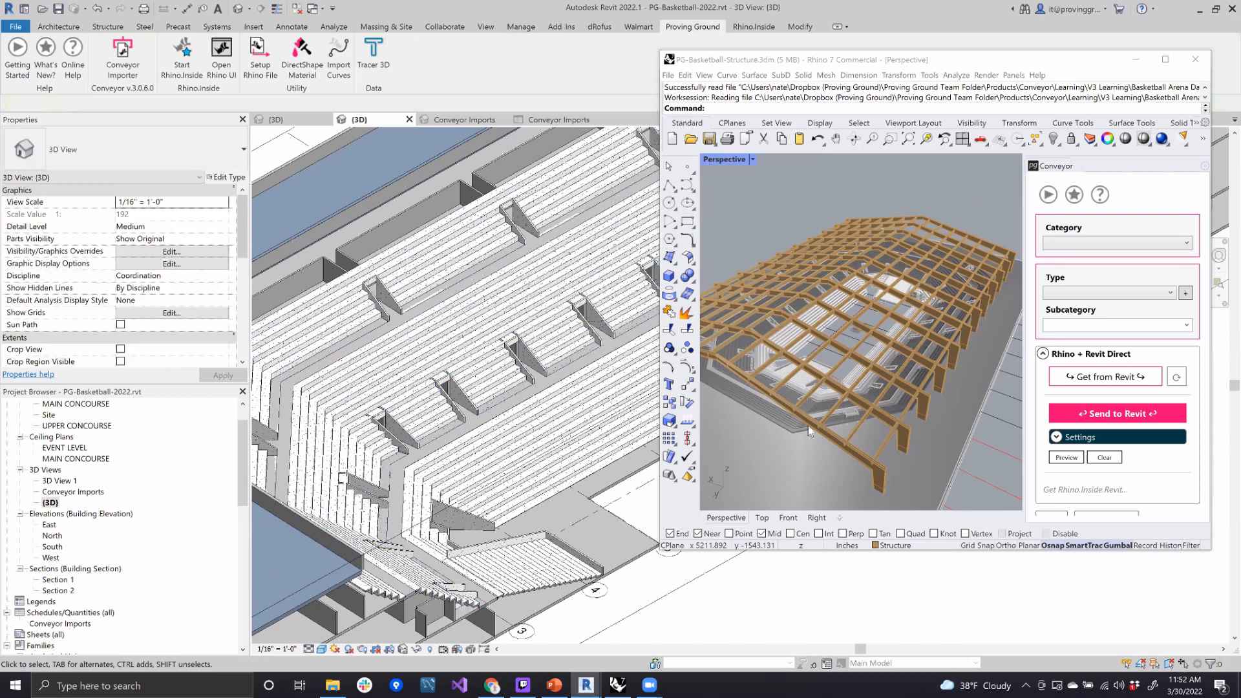
pyautogui.click(853, 451)
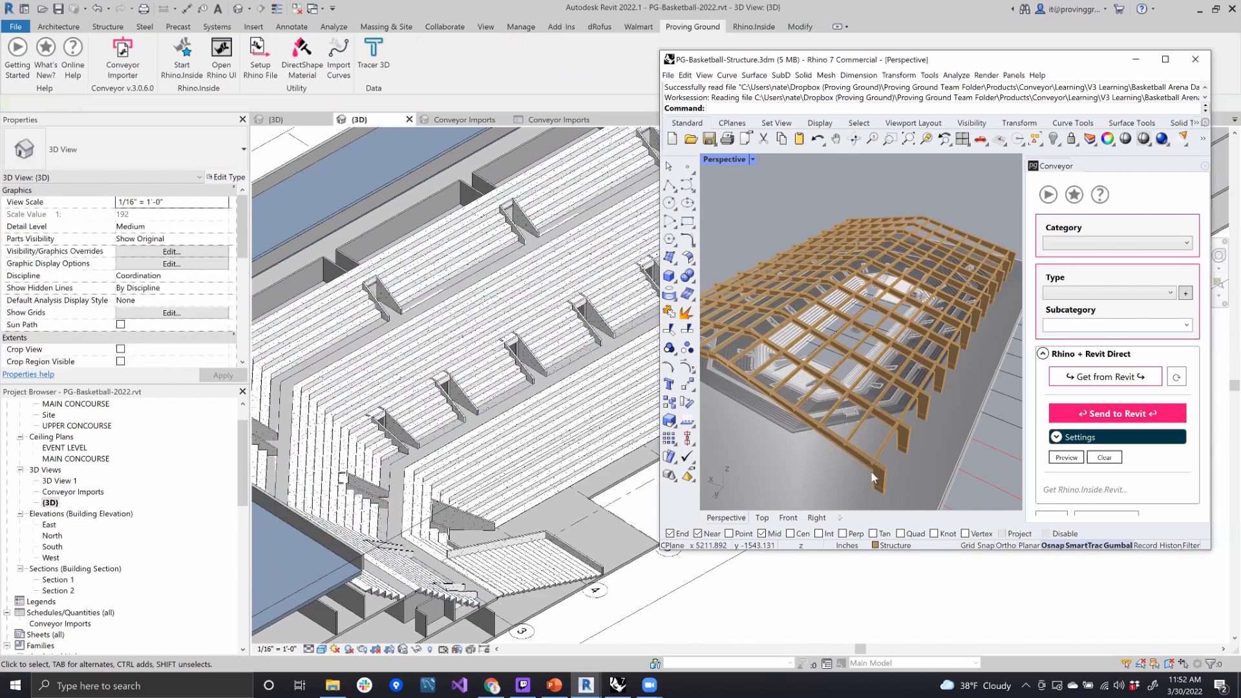
pyautogui.moveTo(914, 432); pyautogui.dragTo(845, 463, button='right')
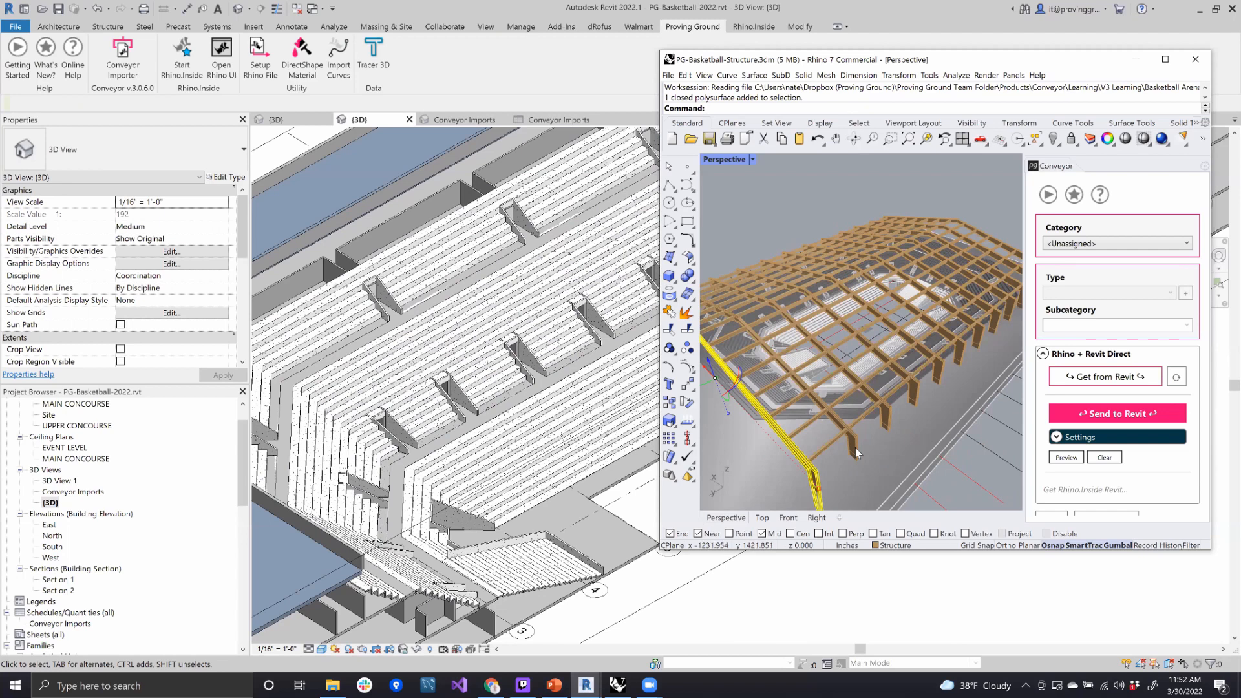
pyautogui.click(854, 191)
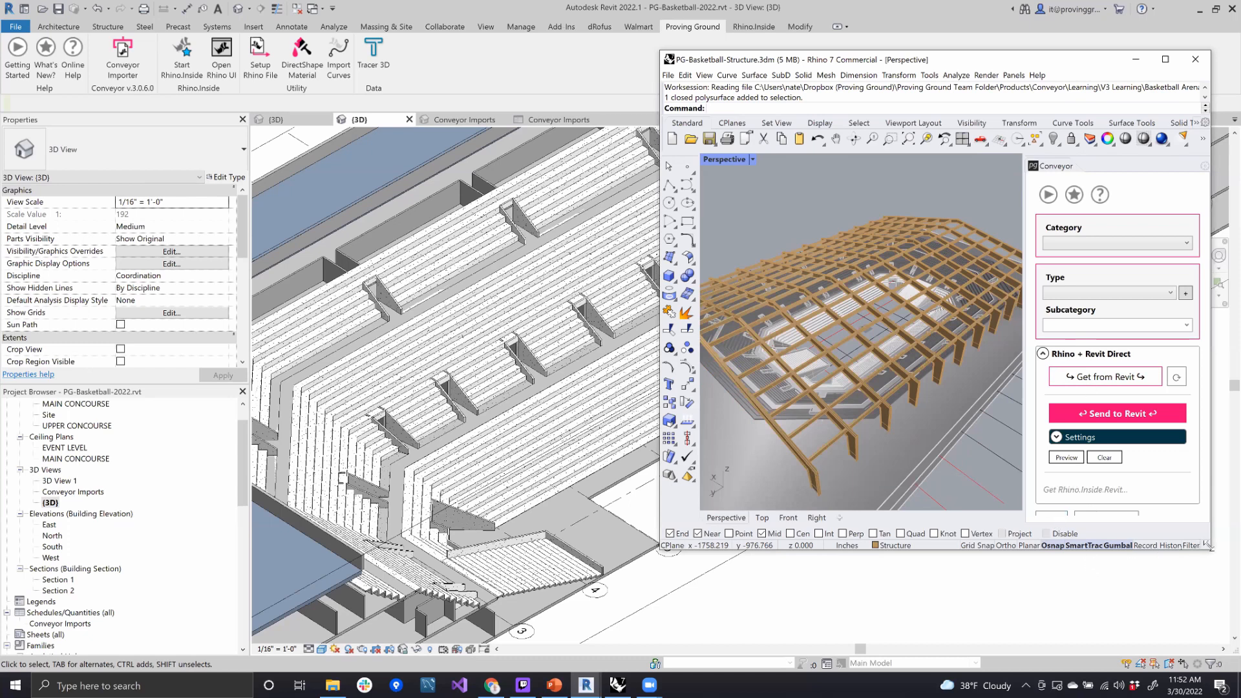
# - Enlarge the Rhino window and review the layers of the structure model
pyautogui.moveTo(1209, 547); pyautogui.dragTo(1230, 635)
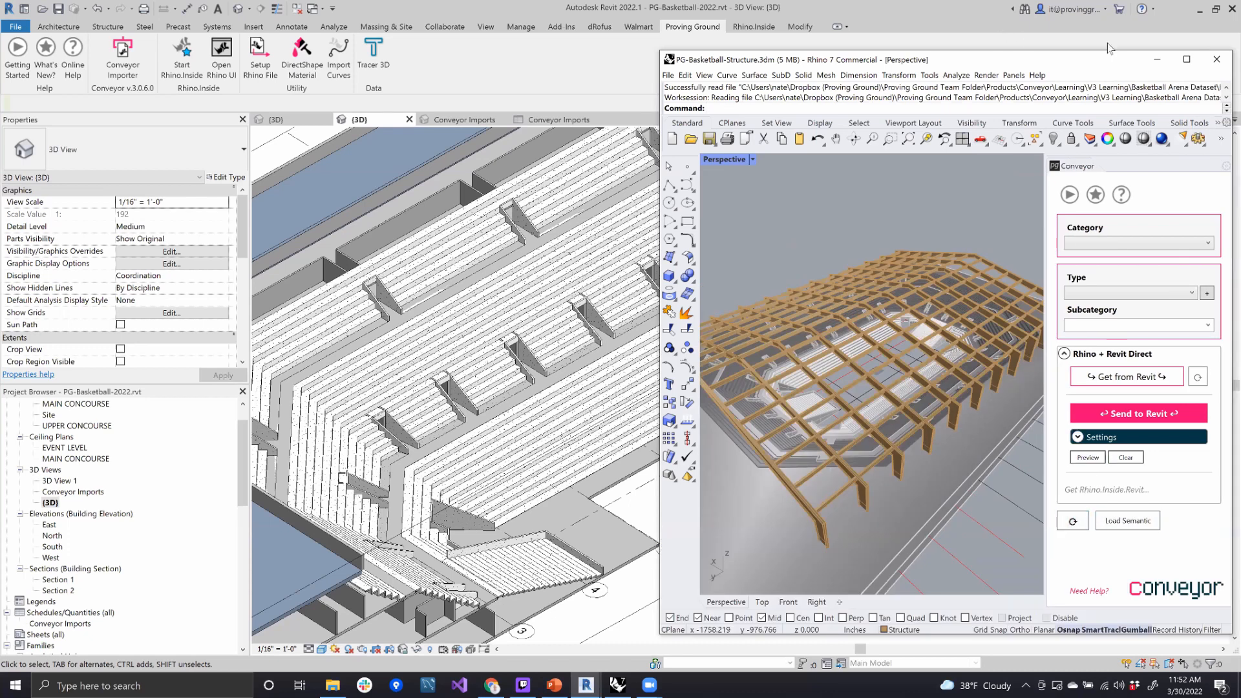
pyautogui.click(1089, 139)
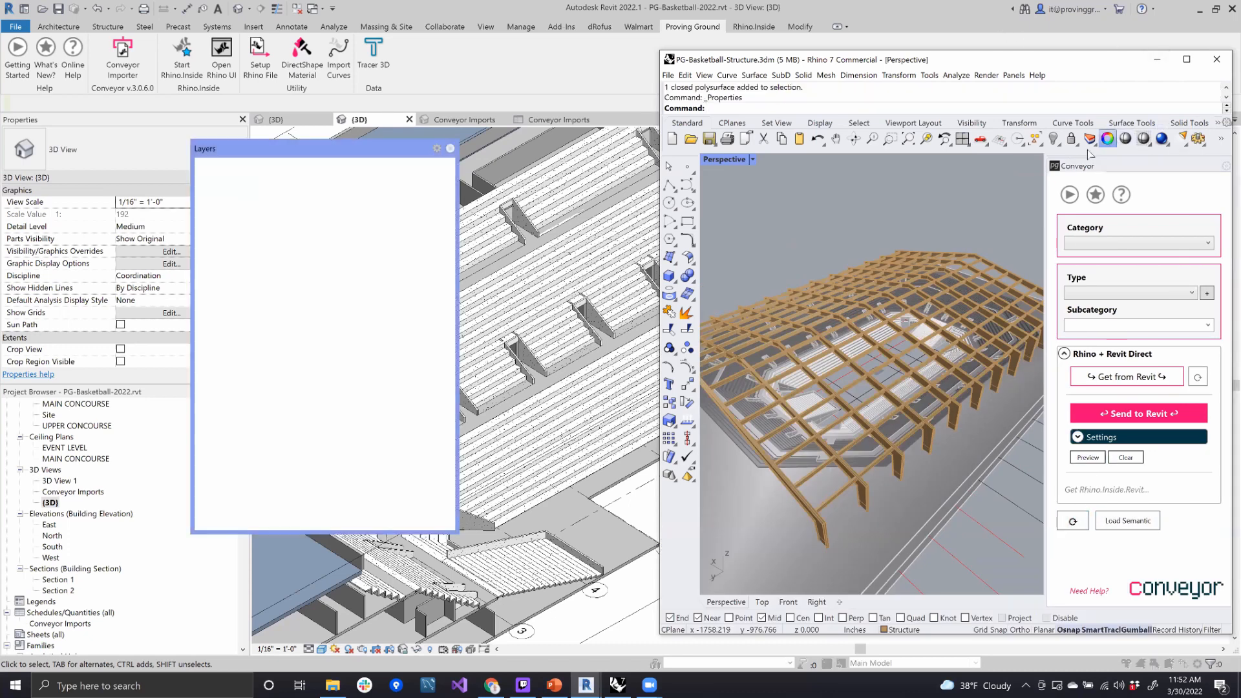
pyautogui.click(238, 165)
pyautogui.click(212, 166)
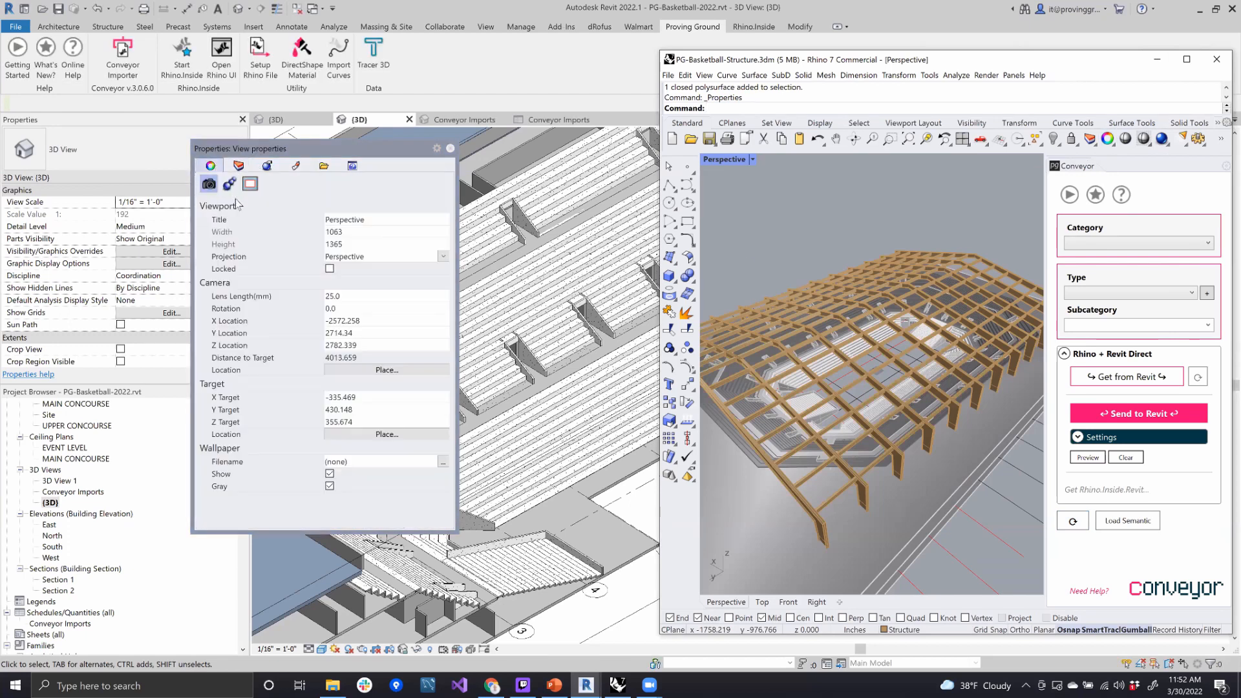
pyautogui.click(240, 166)
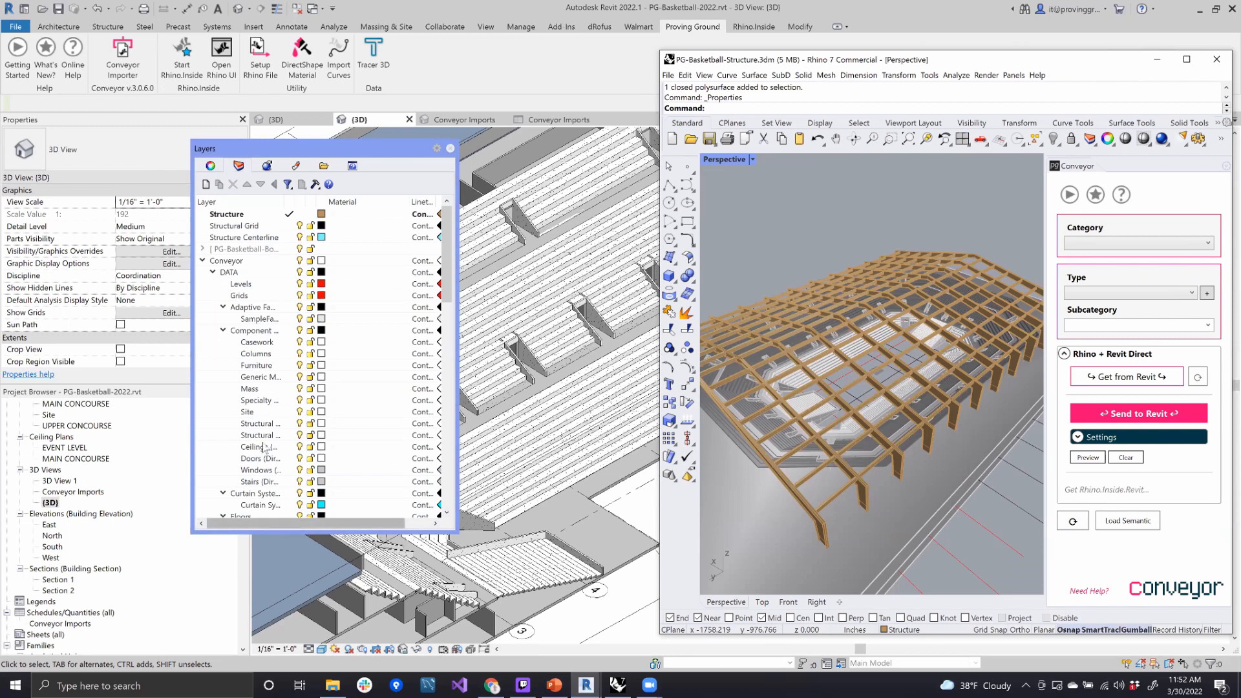
pyautogui.click(450, 148)
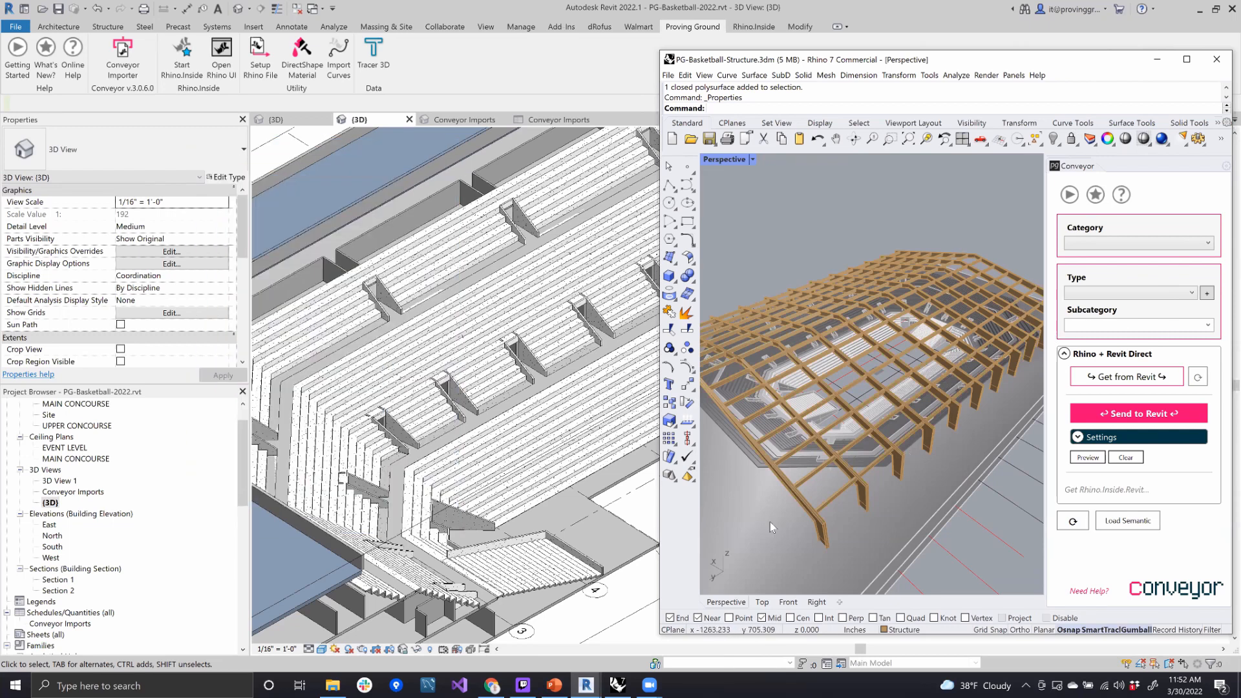
# - Select all the transverse roof frames in Rhino as one selection, from the near end to the far end of the arena
pyautogui.click(824, 533)
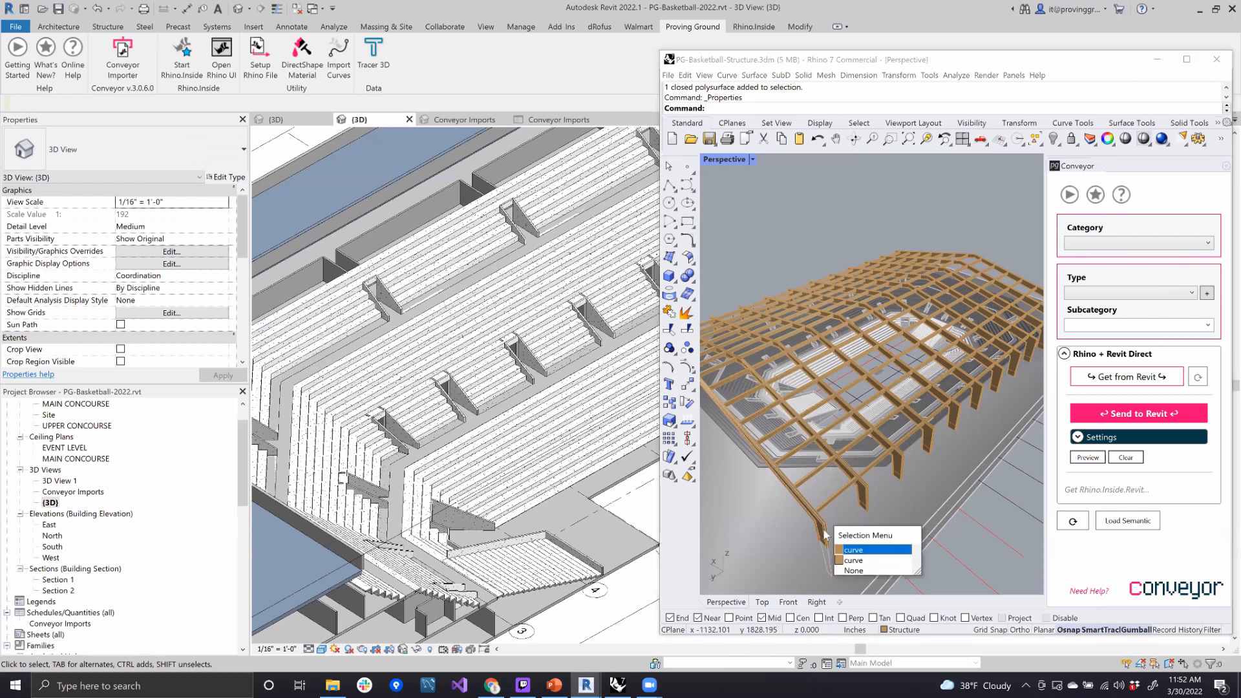
pyautogui.click(865, 559)
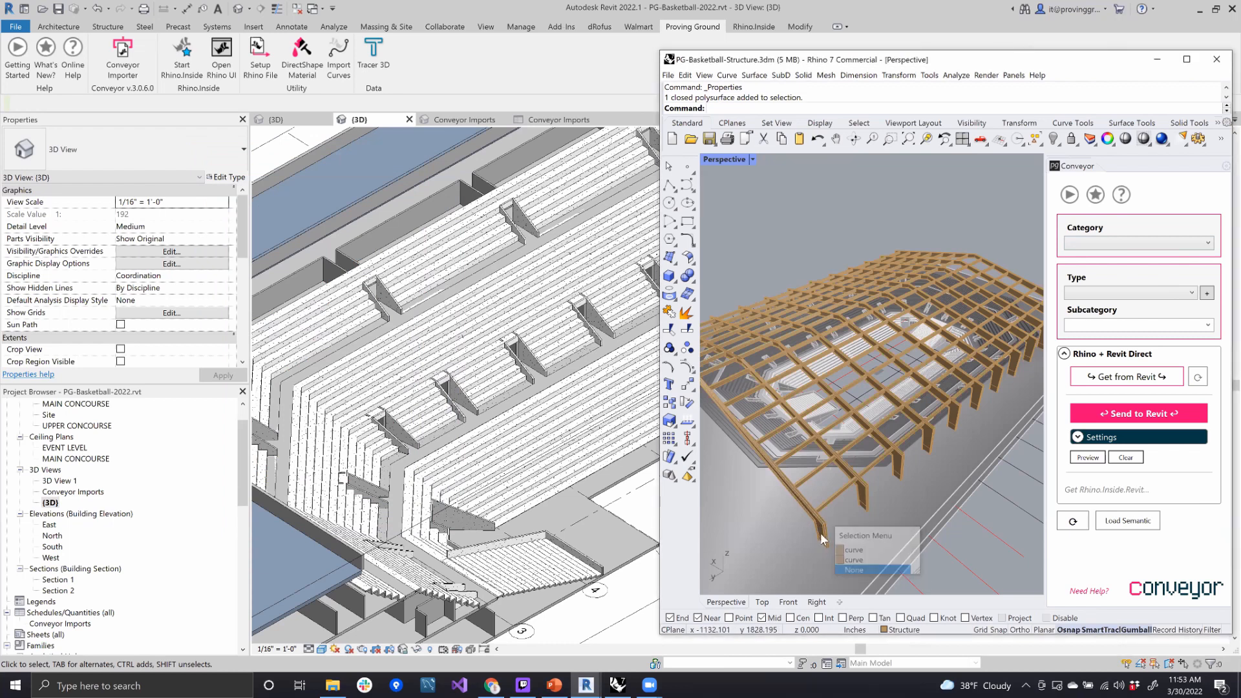
pyautogui.keyDown('shift'); pyautogui.click(864, 500); pyautogui.keyUp('shift')
pyautogui.keyDown('shift'); pyautogui.click(893, 464); pyautogui.keyUp('shift')
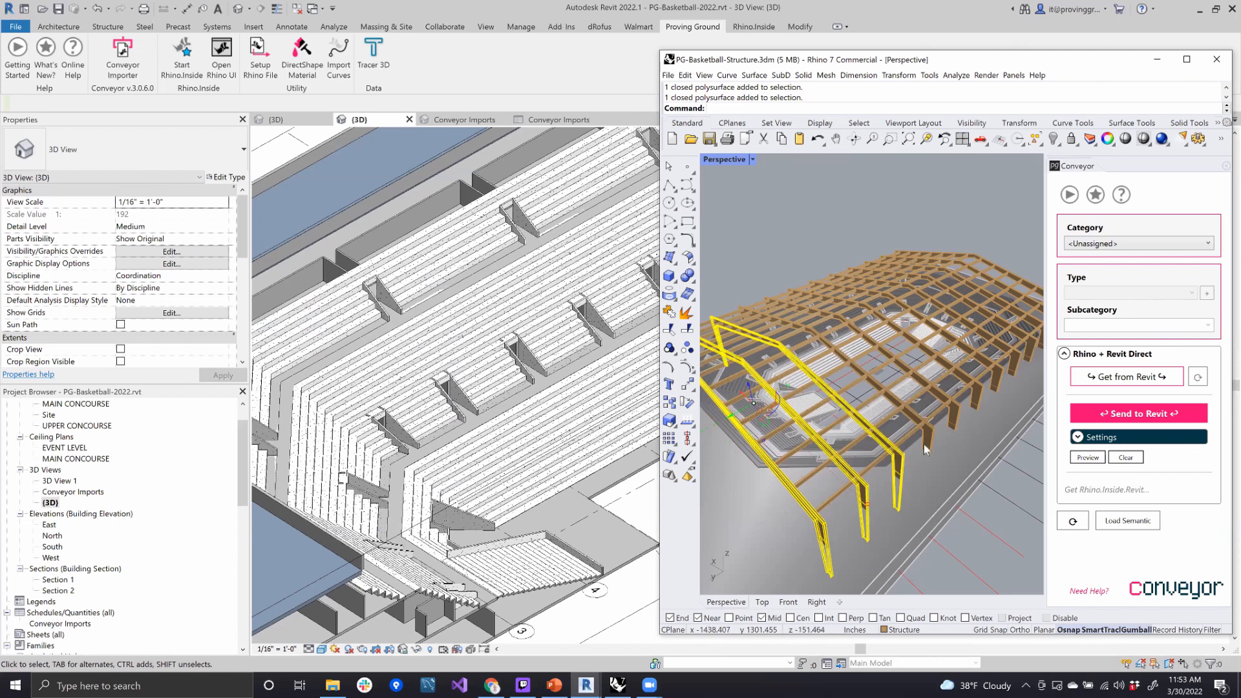
pyautogui.keyDown('shift'); pyautogui.click(929, 444); pyautogui.keyUp('shift')
pyautogui.keyDown('shift'); pyautogui.click(949, 420); pyautogui.keyUp('shift')
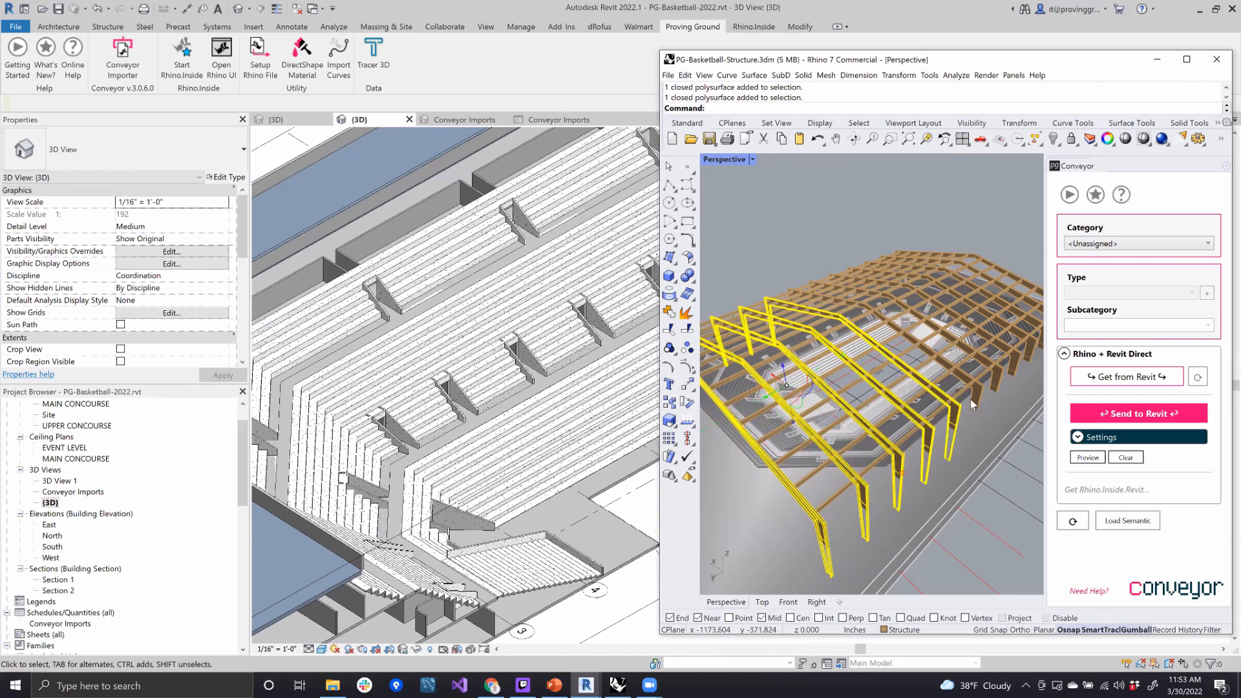
pyautogui.keyDown('shift'); pyautogui.click(971, 398); pyautogui.keyUp('shift')
pyautogui.keyDown('shift'); pyautogui.click(1015, 370); pyautogui.keyUp('shift')
pyautogui.keyDown('shift'); pyautogui.click(1024, 350); pyautogui.keyUp('shift')
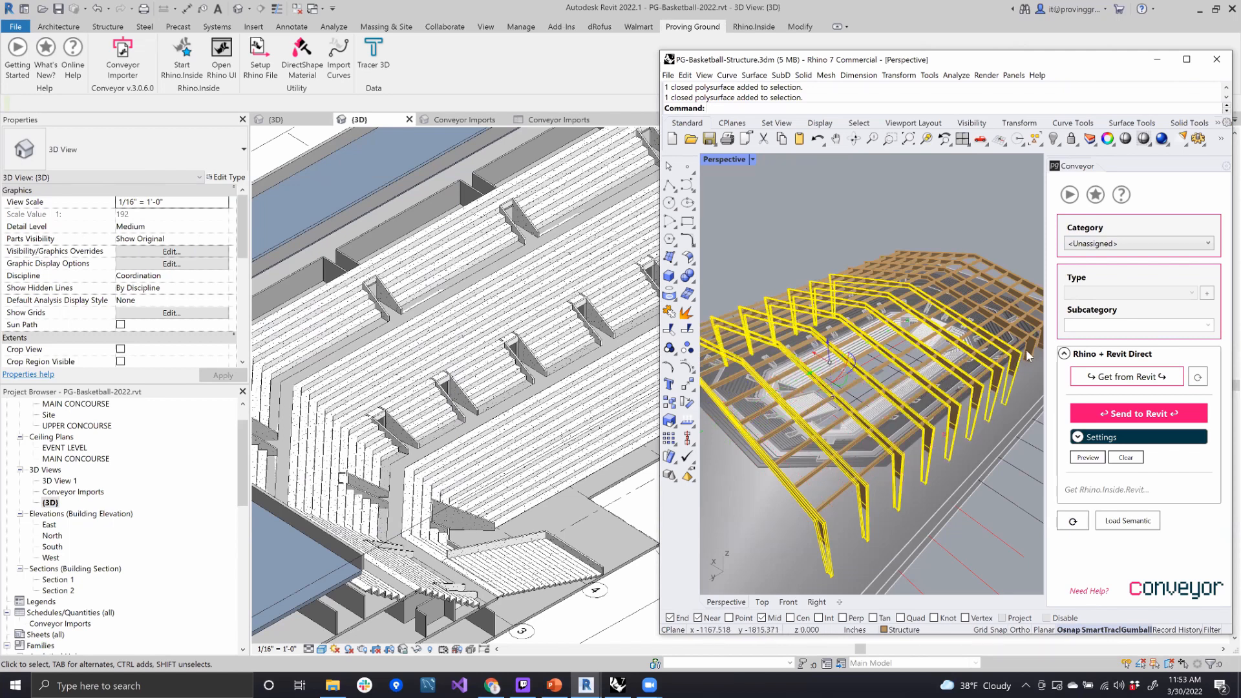
pyautogui.scroll(-2, 1011, 344)
pyautogui.scroll(5, 1017, 343)
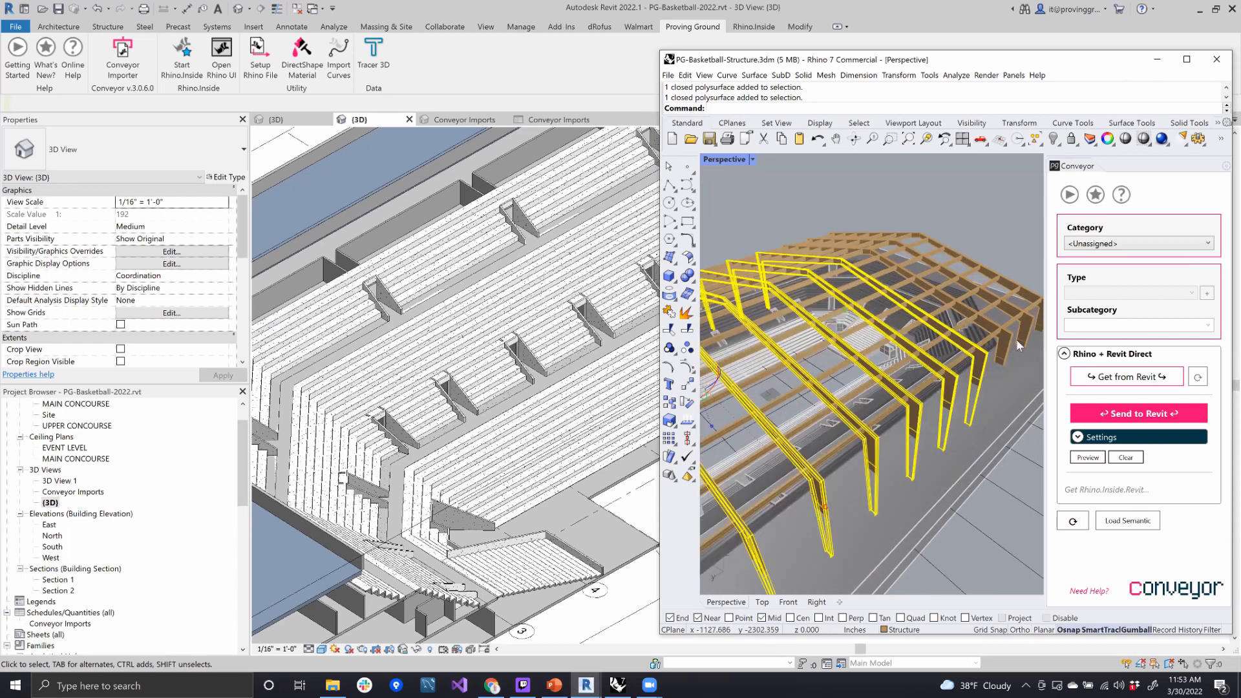
pyautogui.keyDown('shift'); pyautogui.click(1023, 341); pyautogui.keyUp('shift')
pyautogui.keyDown('shift'); pyautogui.click(1034, 301); pyautogui.keyUp('shift')
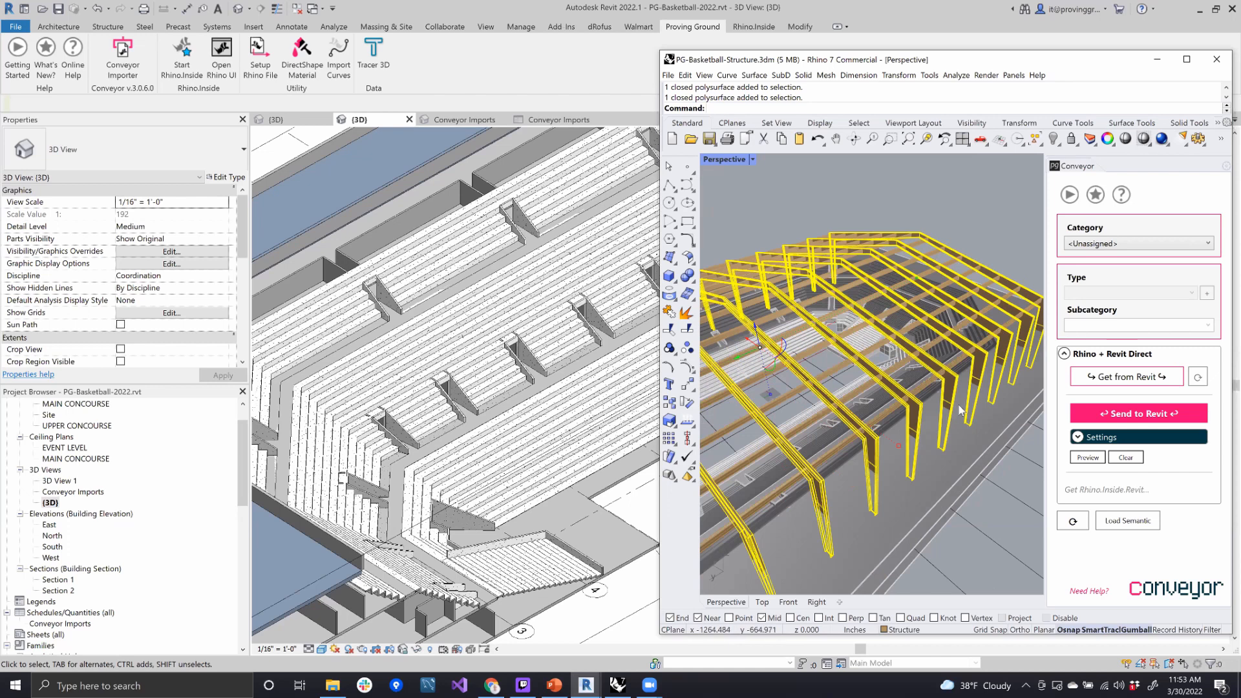
# - Assign the Structural Framing category to the selected transverse roof frames in Conveyor, and clear the selection
pyautogui.click(1105, 243)
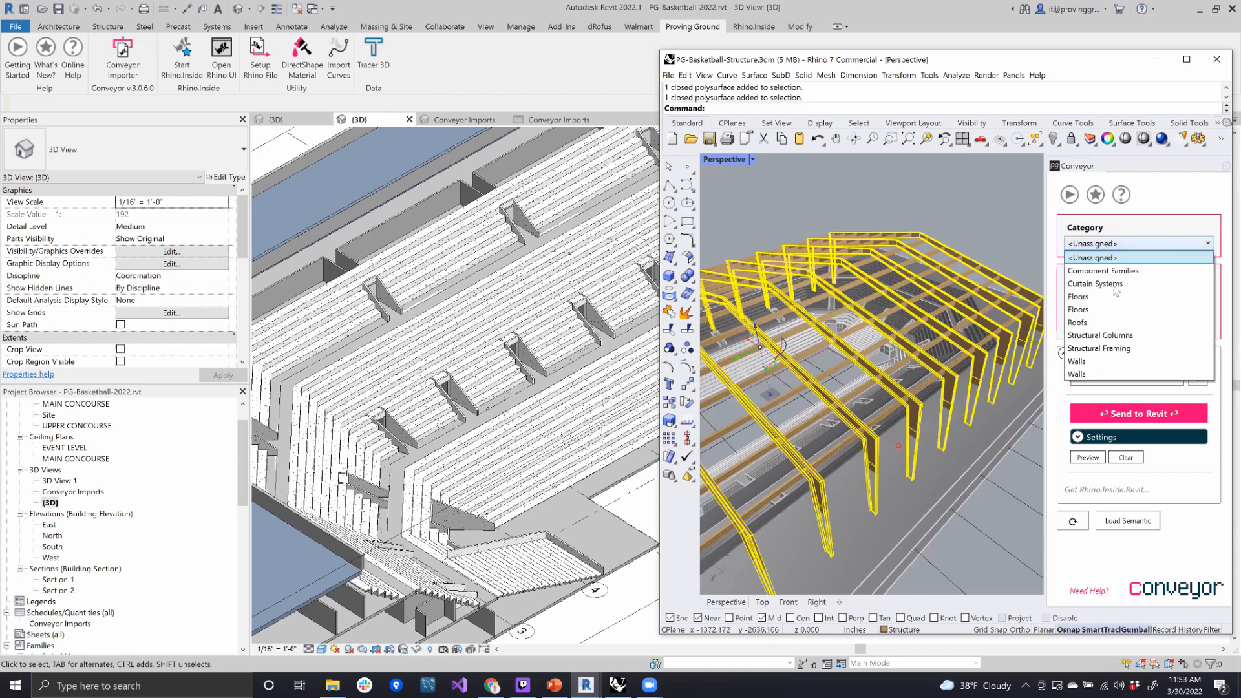
pyautogui.click(1123, 350)
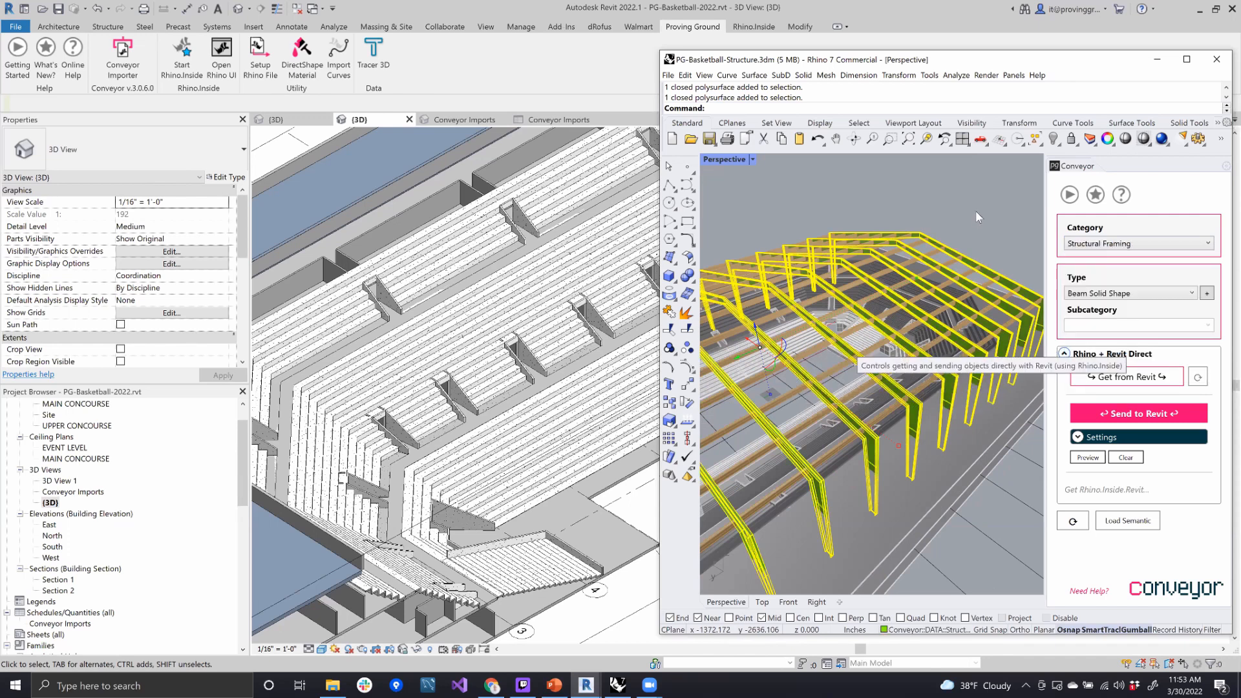
pyautogui.moveTo(869, 432); pyautogui.dragTo(885, 541, button='right')
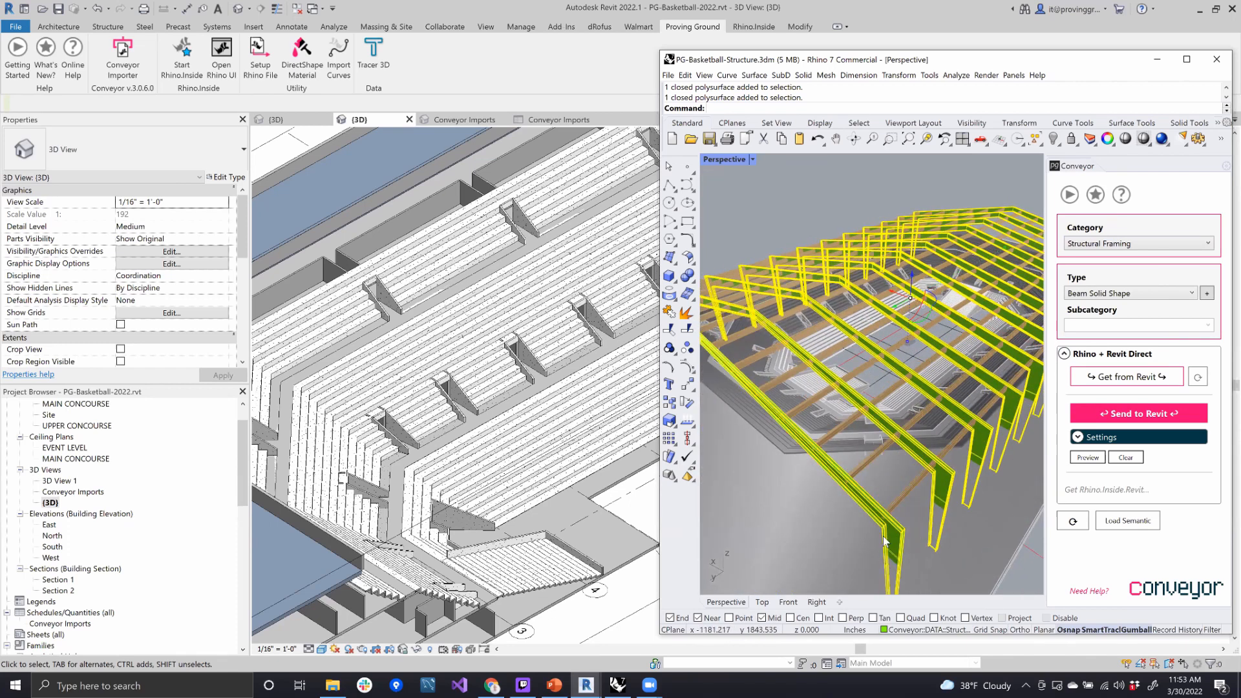
pyautogui.click(1018, 579)
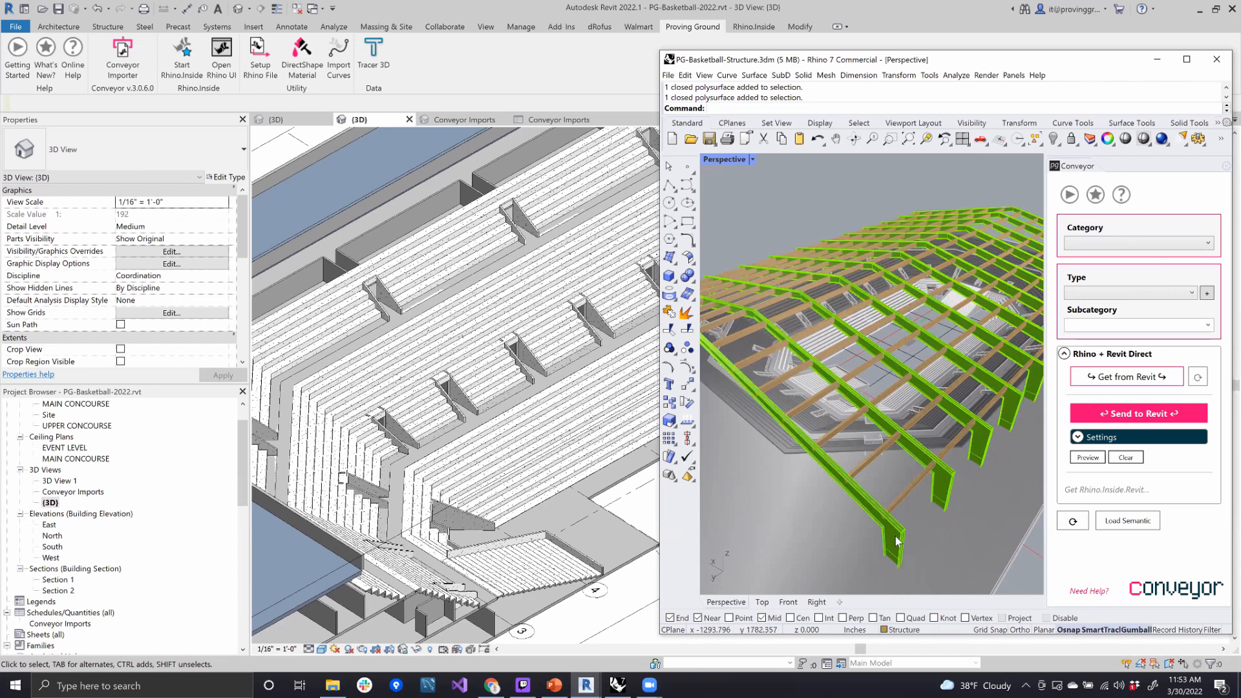
# - Inspect the nearest end frame's solid geometry and its Conveyor category and type, and deselect it
pyautogui.click(896, 541)
pyautogui.scroll(5, 896, 537)
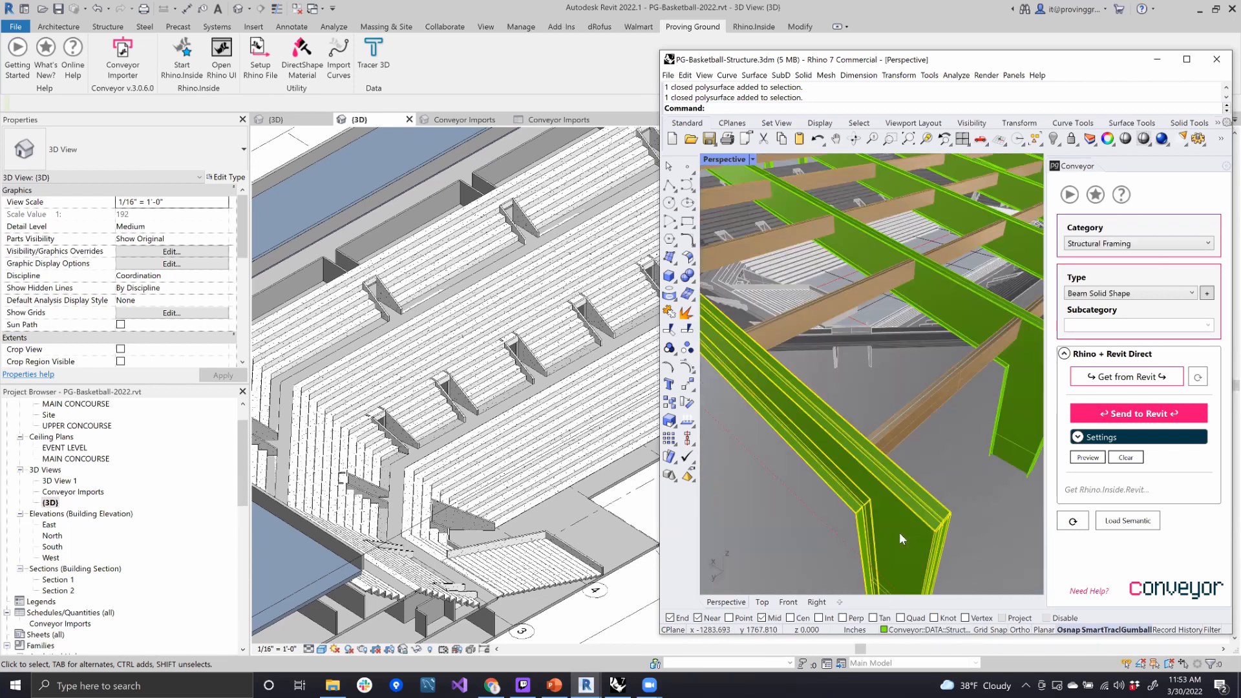
pyautogui.scroll(-3, 928, 479)
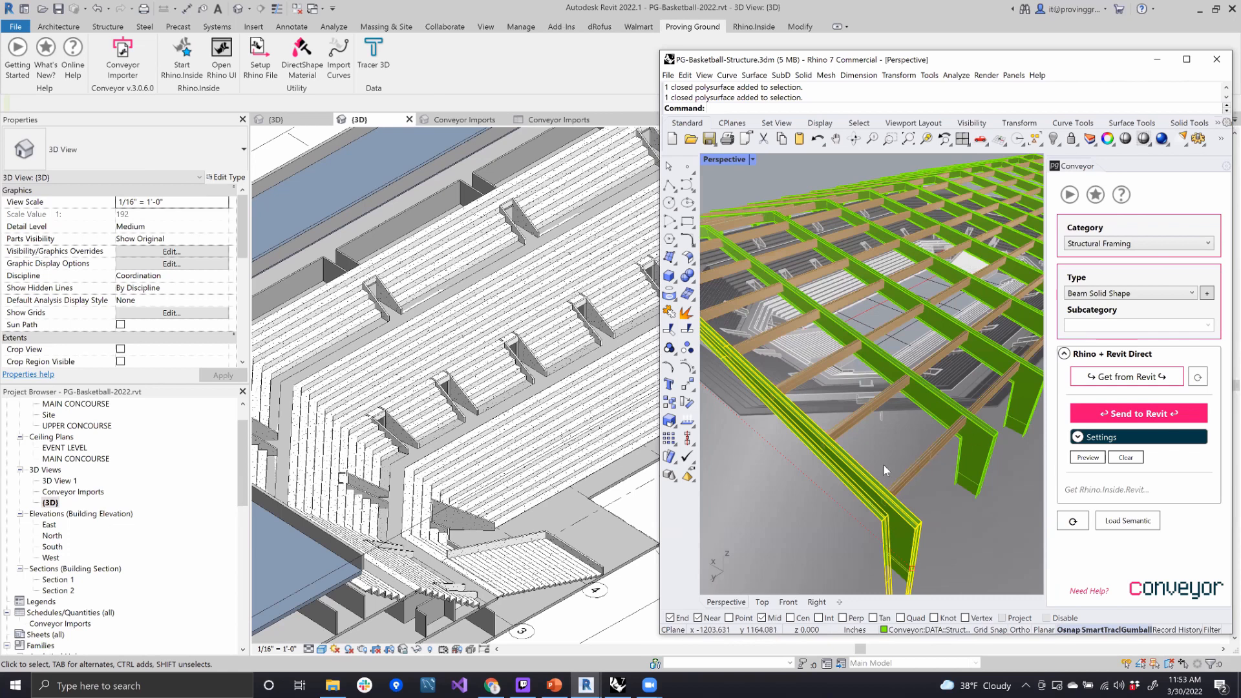
pyautogui.scroll(-3, 882, 464)
pyautogui.click(955, 470)
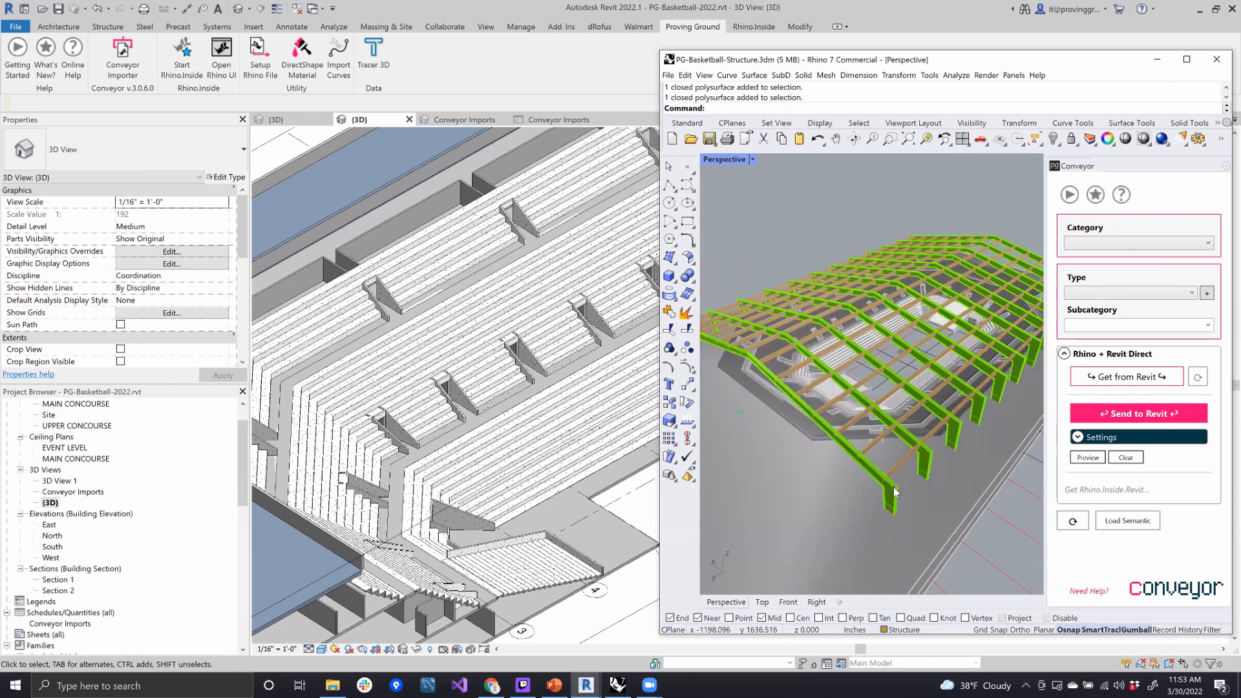
# - Select all the transverse roof frames from the near end to the far end and send them to Revit
pyautogui.click(890, 496)
pyautogui.keyDown('shift'); pyautogui.click(922, 463); pyautogui.keyUp('shift')
pyautogui.keyDown('shift'); pyautogui.click(956, 434); pyautogui.keyUp('shift')
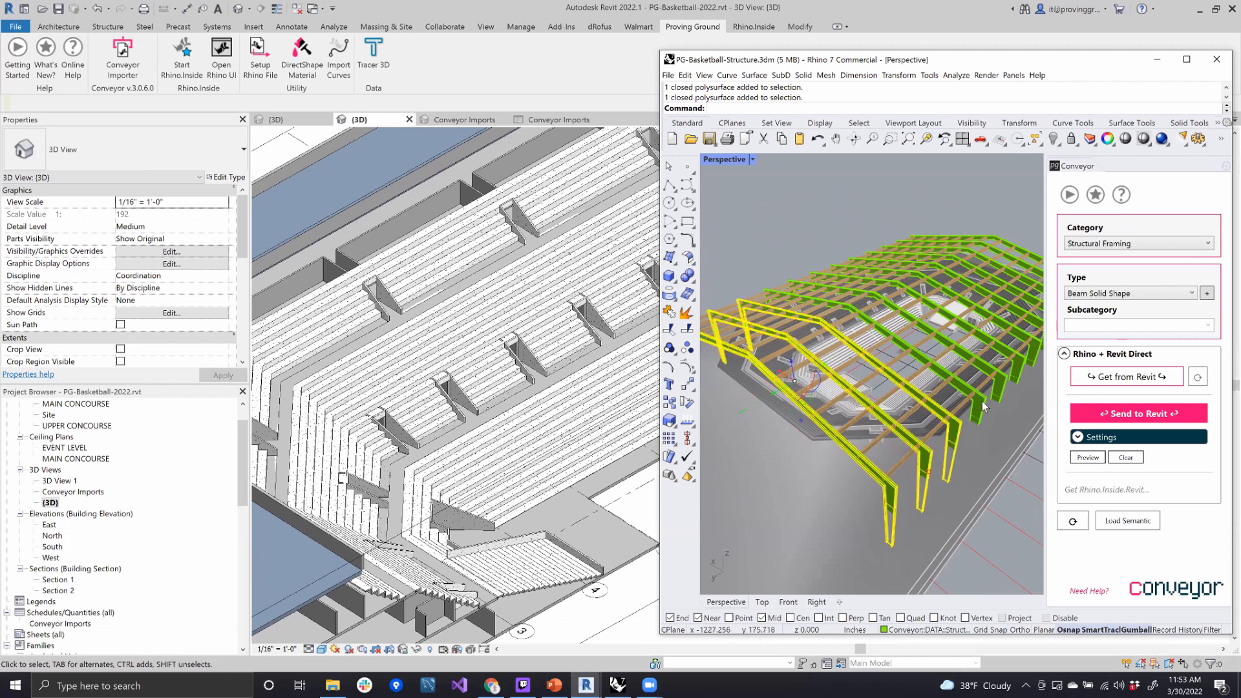
pyautogui.keyDown('shift'); pyautogui.click(978, 412); pyautogui.keyUp('shift')
pyautogui.keyDown('shift'); pyautogui.click(1000, 391); pyautogui.keyUp('shift')
pyautogui.keyDown('shift'); pyautogui.click(974, 345); pyautogui.keyUp('shift')
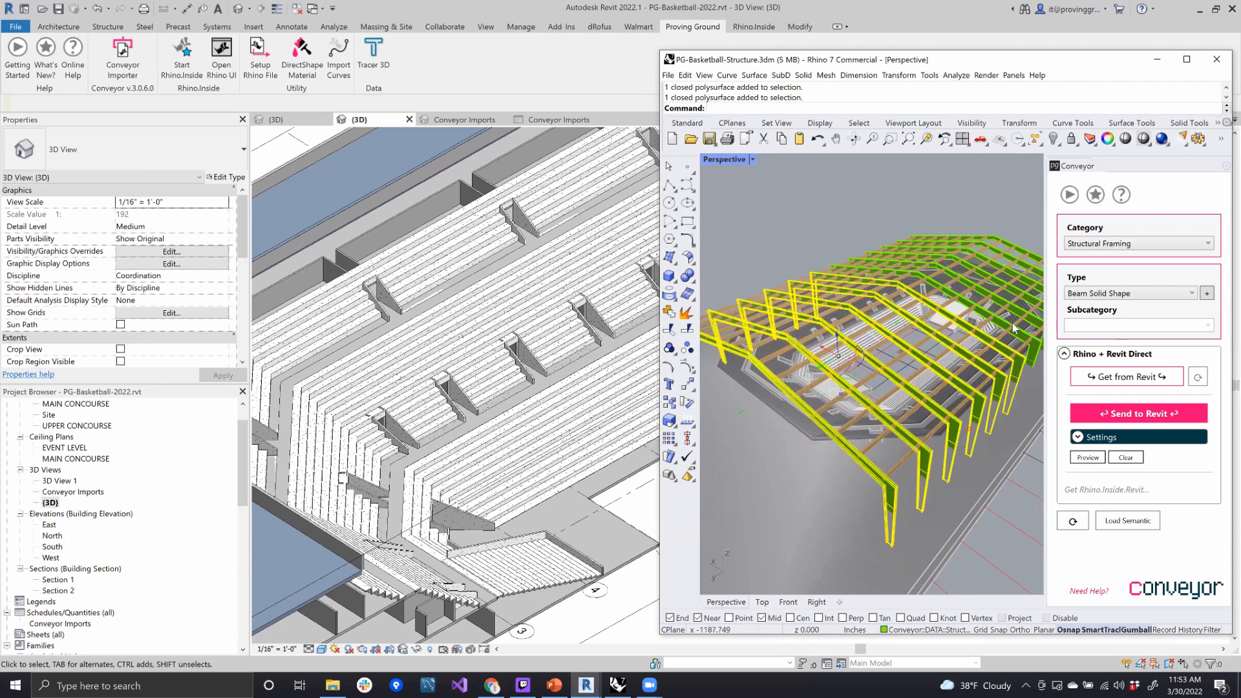
pyautogui.scroll(3, 998, 375)
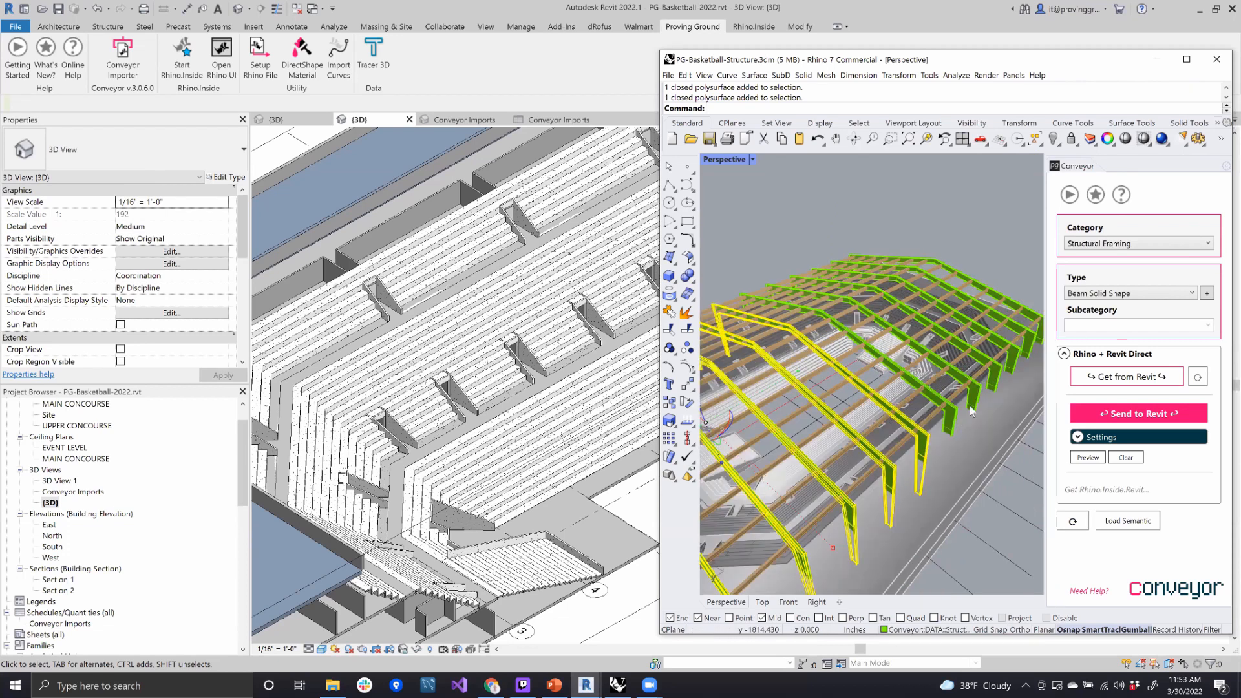
pyautogui.keyDown('shift'); pyautogui.click(996, 378); pyautogui.keyUp('shift')
pyautogui.keyDown('shift'); pyautogui.click(1012, 364); pyautogui.keyUp('shift')
pyautogui.keyDown('shift'); pyautogui.click(1027, 349); pyautogui.keyUp('shift')
pyautogui.keyDown('shift'); pyautogui.click(1033, 315); pyautogui.keyUp('shift')
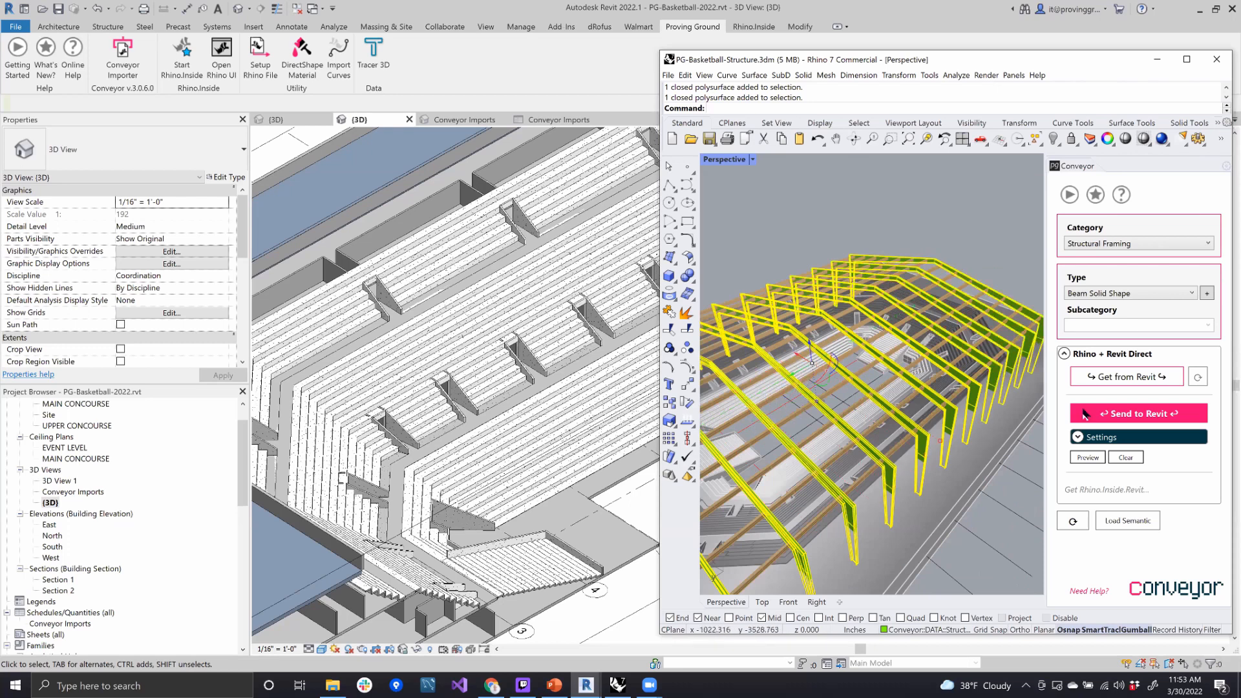
pyautogui.click(1106, 416)
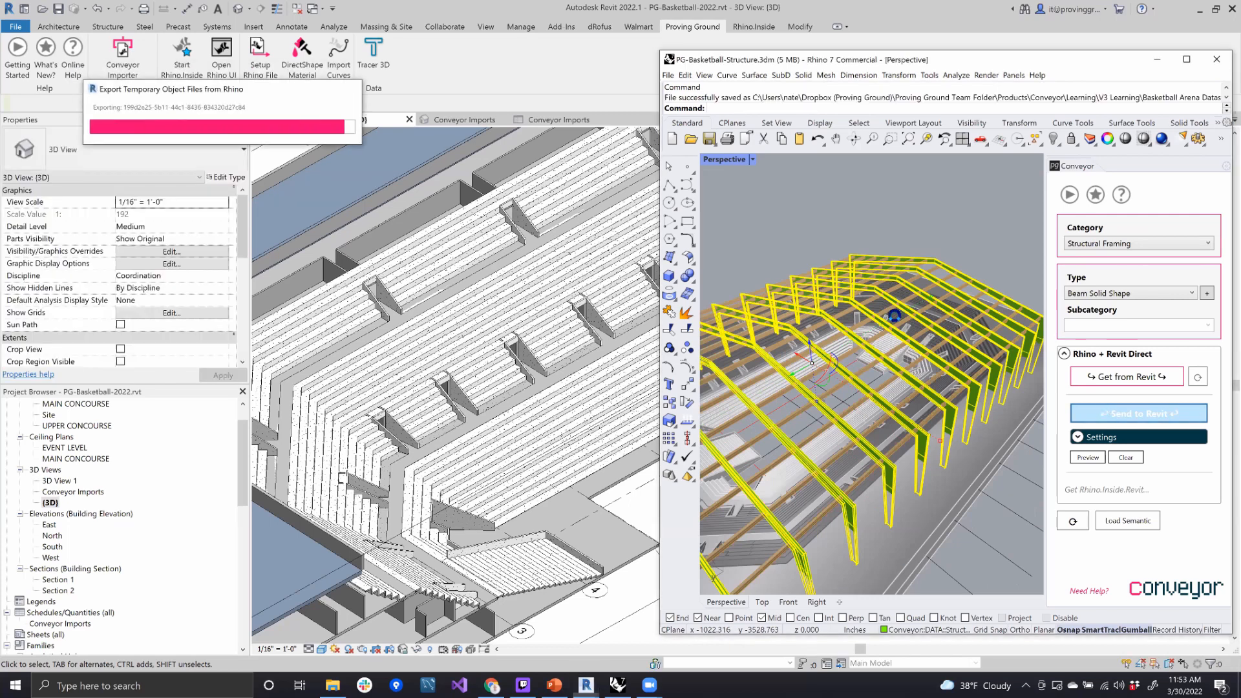
# - Raise the top of the section box in the Revit 3D view to clear the imported roof frames
pyautogui.scroll(-2, 494, 398)
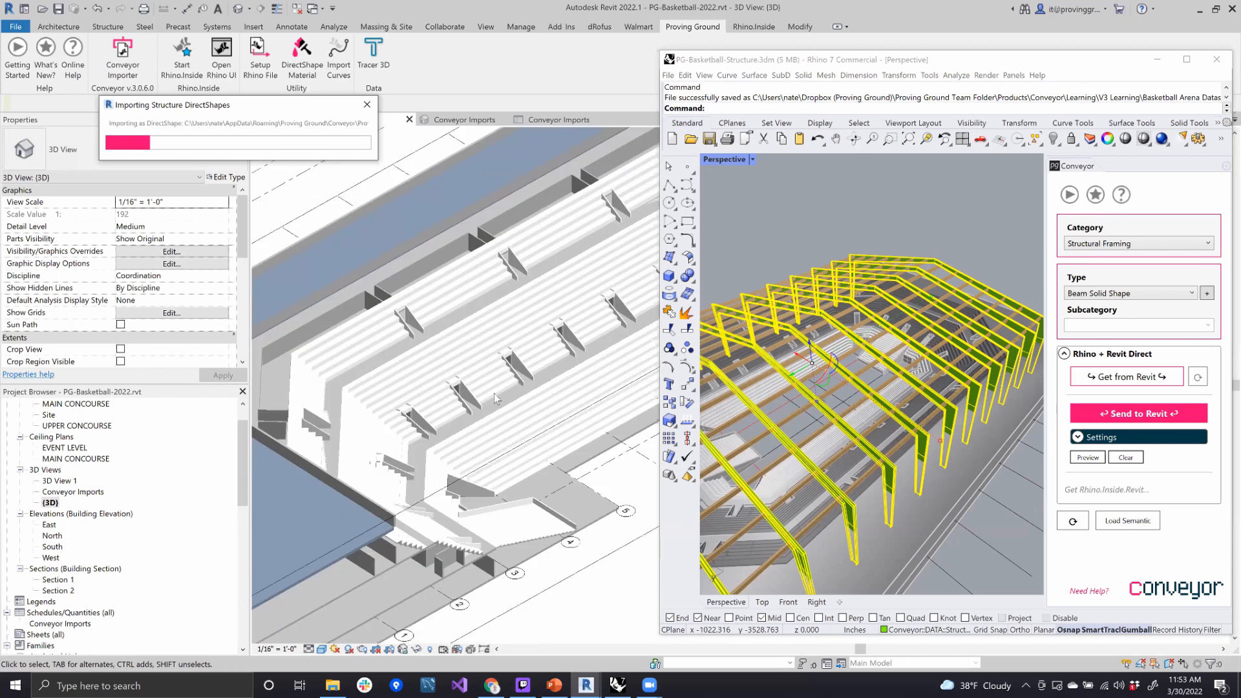
pyautogui.scroll(-2, 536, 400)
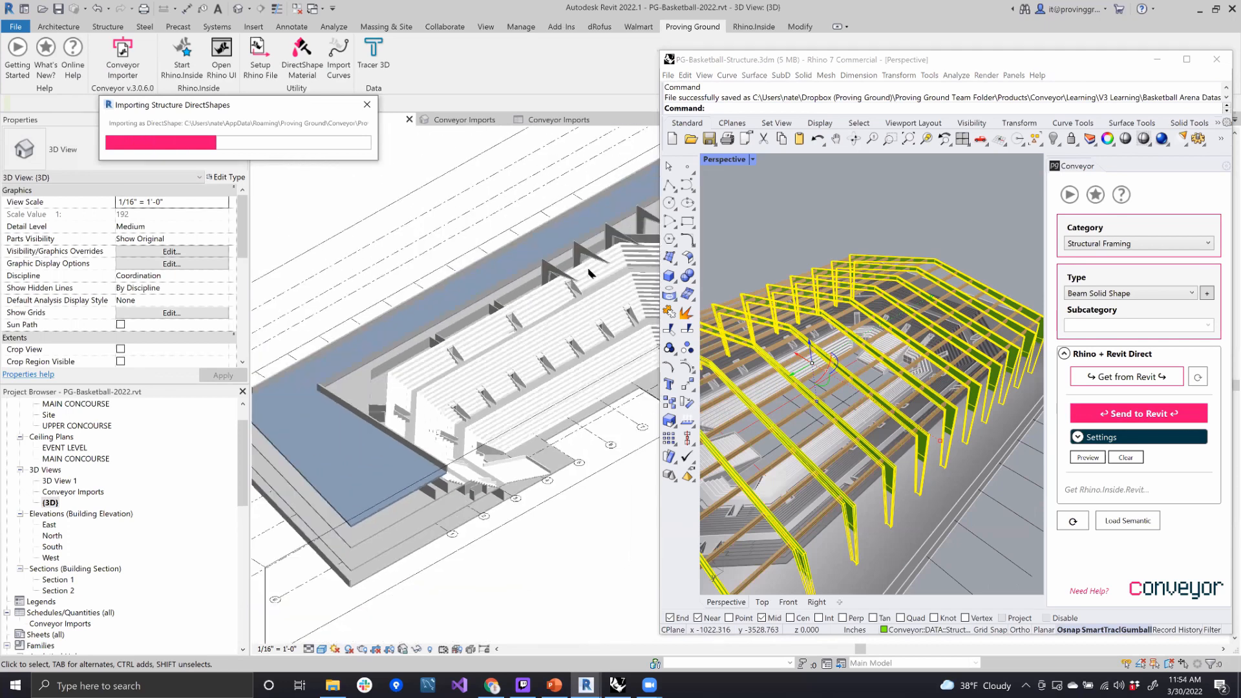
pyautogui.scroll(1, 585, 273)
pyautogui.scroll(2, 549, 295)
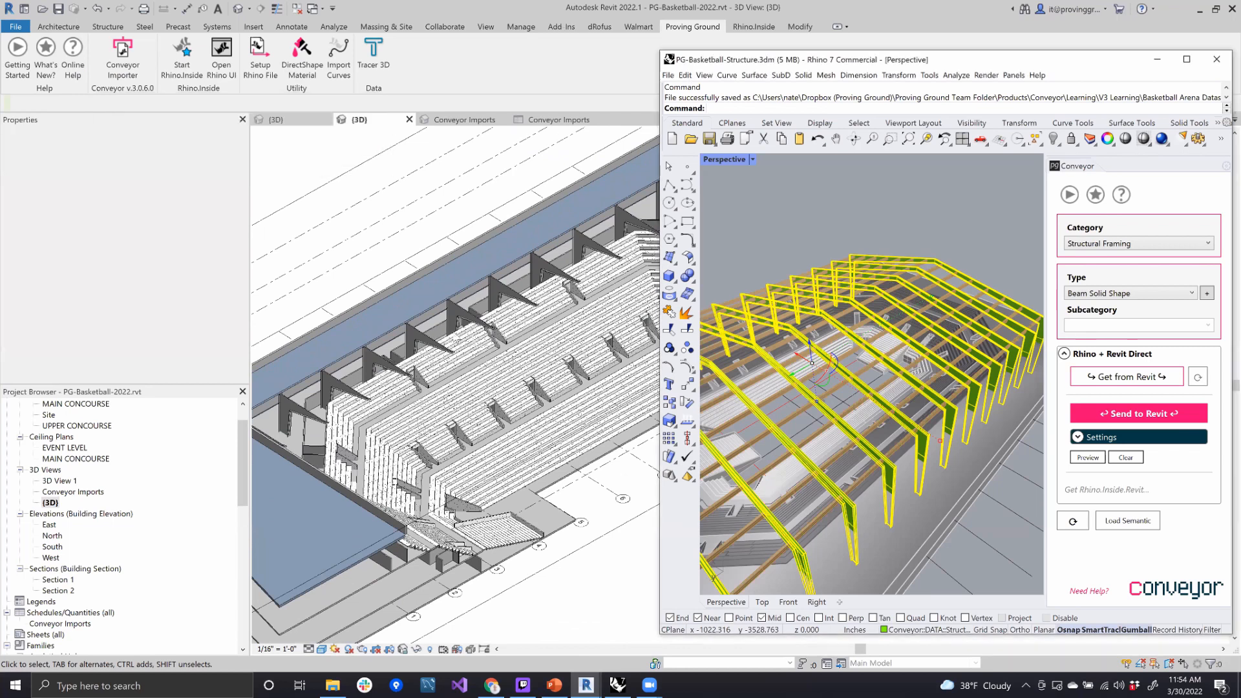
pyautogui.scroll(-2, 447, 345)
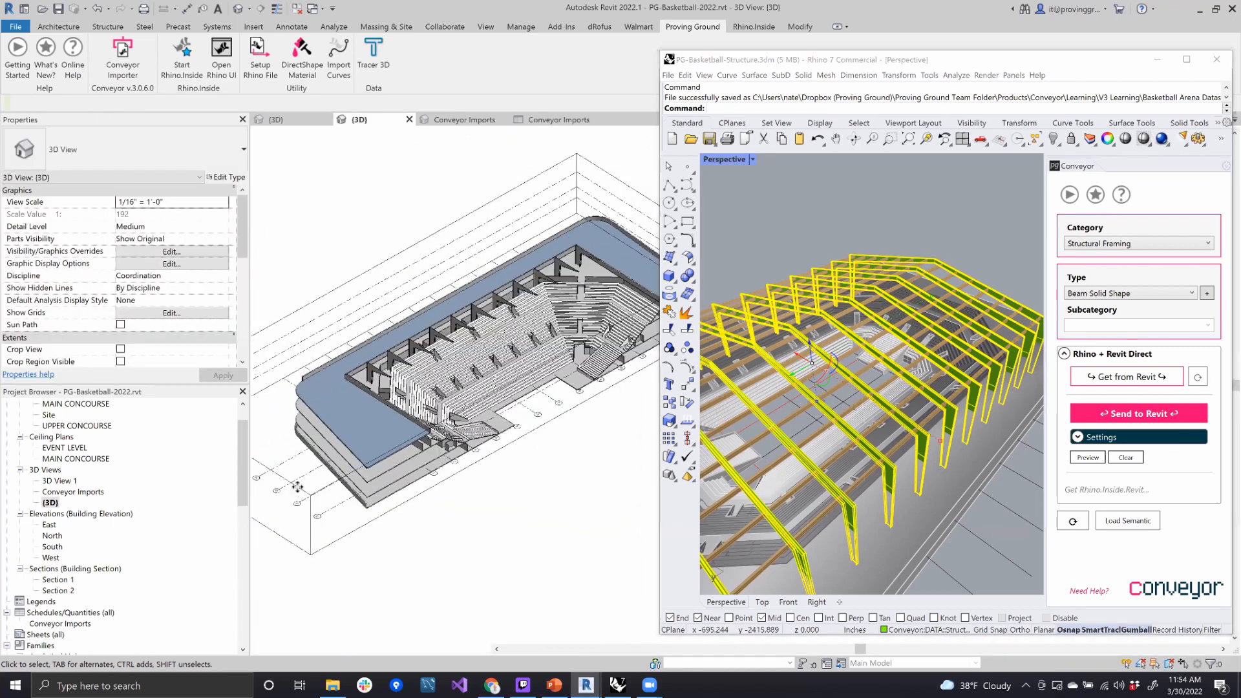
pyautogui.click(295, 495)
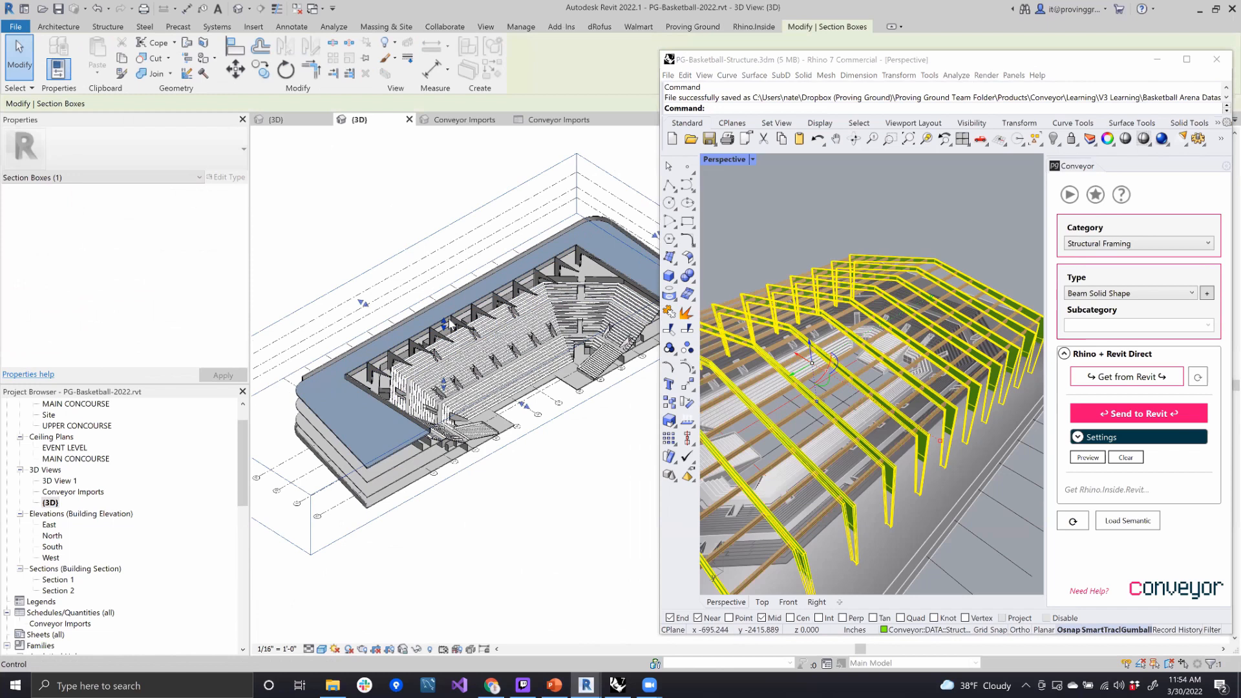
pyautogui.moveTo(444, 322); pyautogui.dragTo(449, 311)
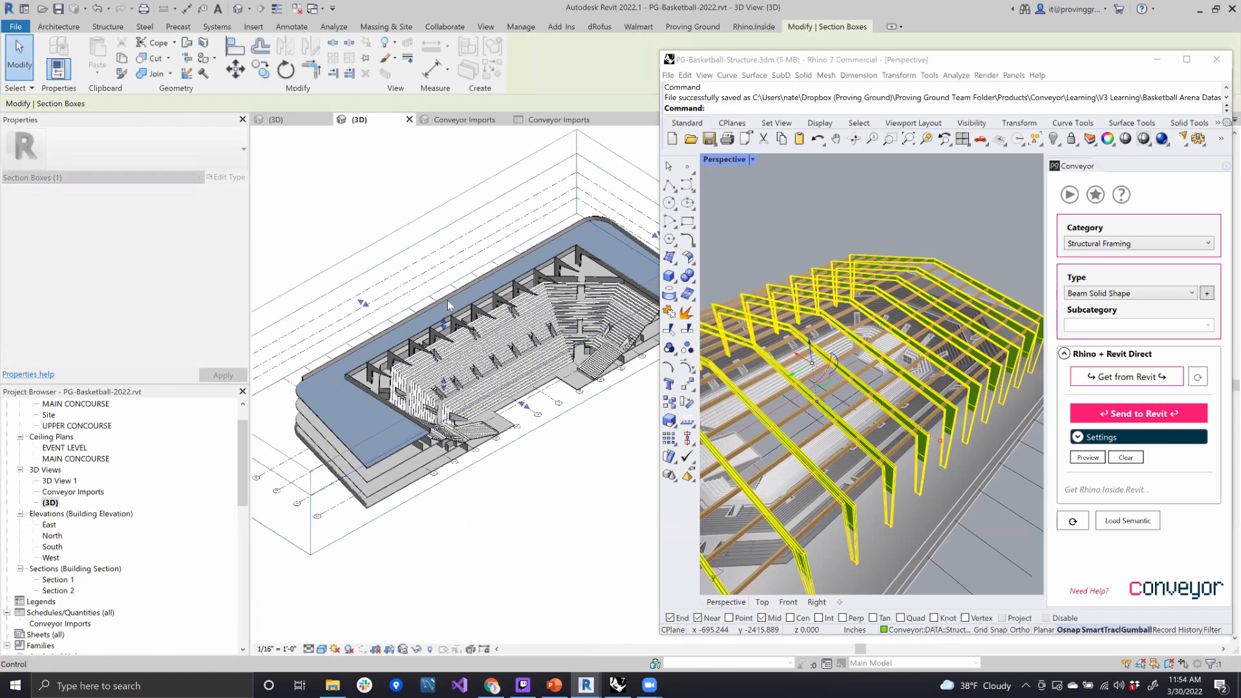
# - Examine the imported roof frames above the seating bowl from a low angle in Revit, and deselect the section box
pyautogui.keyDown('shift'); pyautogui.moveTo(530, 373); pyautogui.dragTo(365, 292, button='middle'); pyautogui.keyUp('shift')
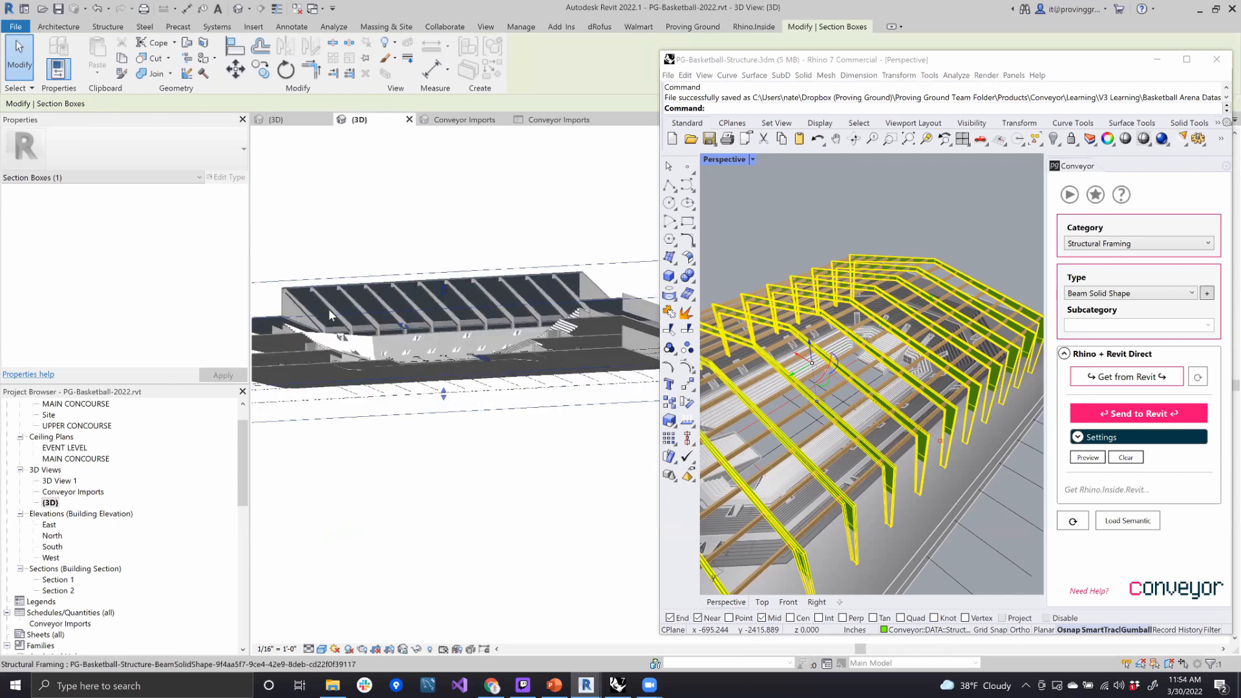
pyautogui.scroll(3, 339, 301)
pyautogui.scroll(2, 343, 301)
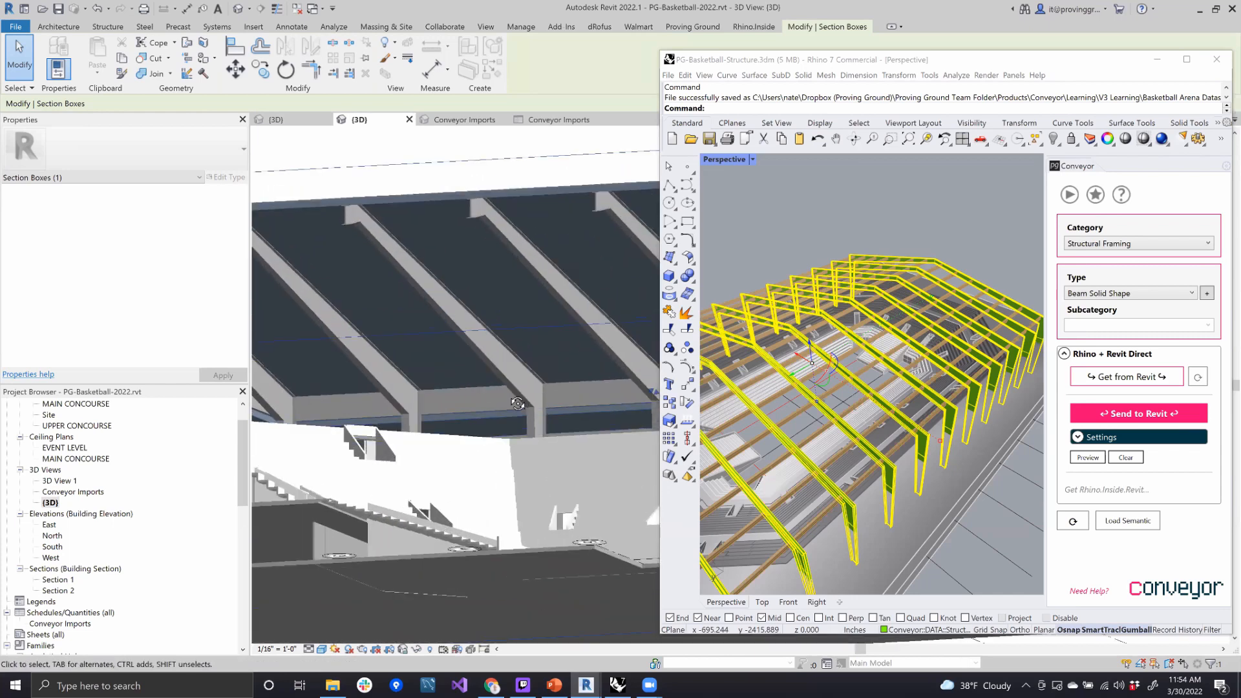
pyautogui.keyDown('shift'); pyautogui.moveTo(518, 403); pyautogui.dragTo(508, 376, button='middle'); pyautogui.keyUp('shift')
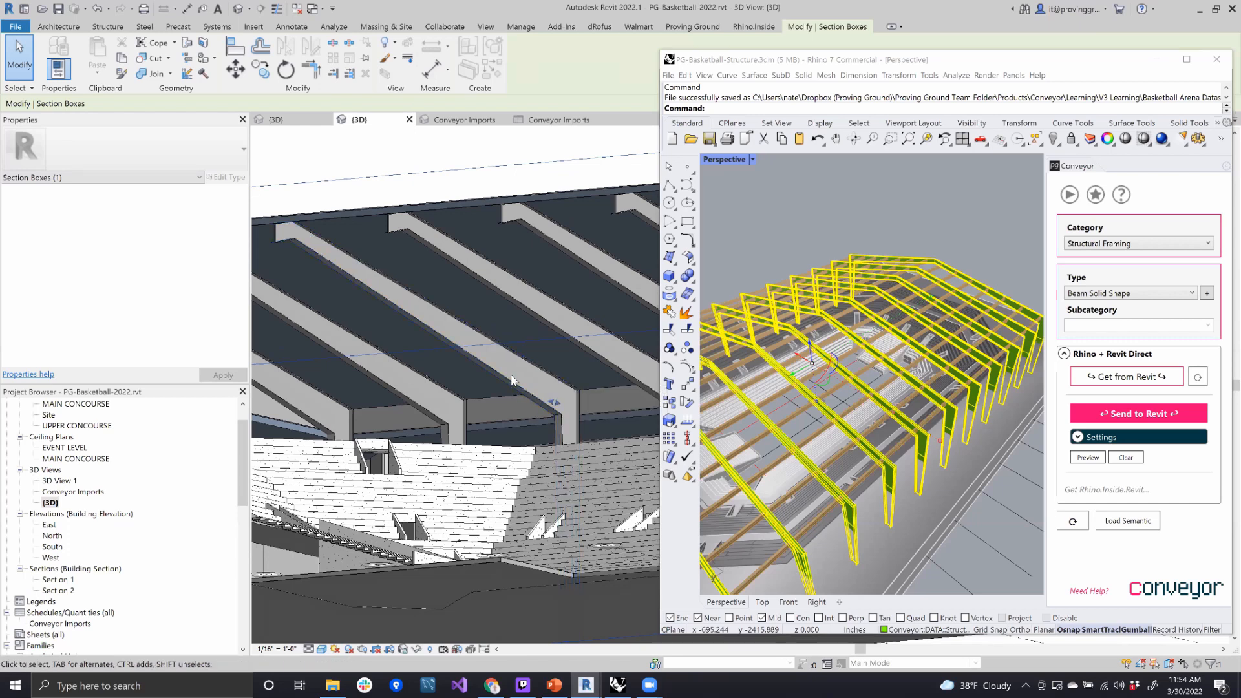
pyautogui.press('Escape')
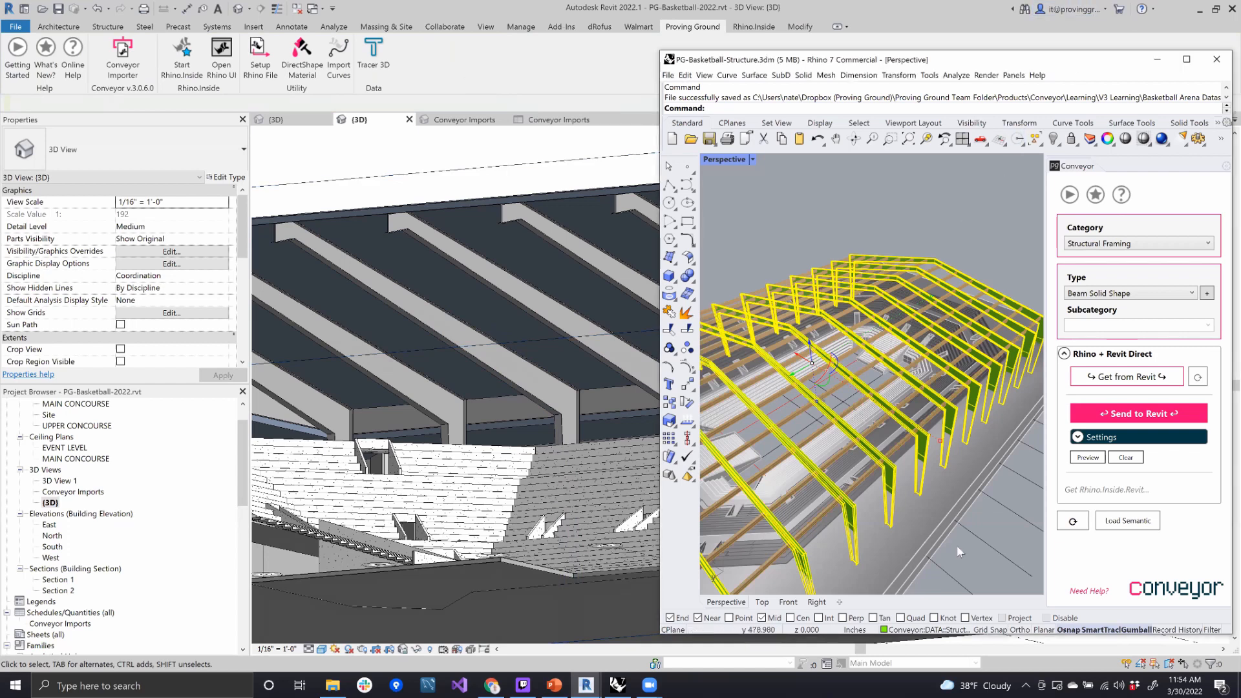
# - Deselect the frames in Rhino, make Structure Centerline the current layer, and turn off the Structure and Structural Grid layers
pyautogui.click(889, 524)
pyautogui.moveTo(914, 502); pyautogui.dragTo(961, 457, button='right')
pyautogui.scroll(3, 960, 455)
pyautogui.moveTo(901, 485)
pyautogui.keyDown('shift'); pyautogui.mouseDown(button='right')
pyautogui.moveTo(842, 501)
pyautogui.moveTo(885, 470)
pyautogui.mouseUp(button='right'); pyautogui.keyUp('shift')
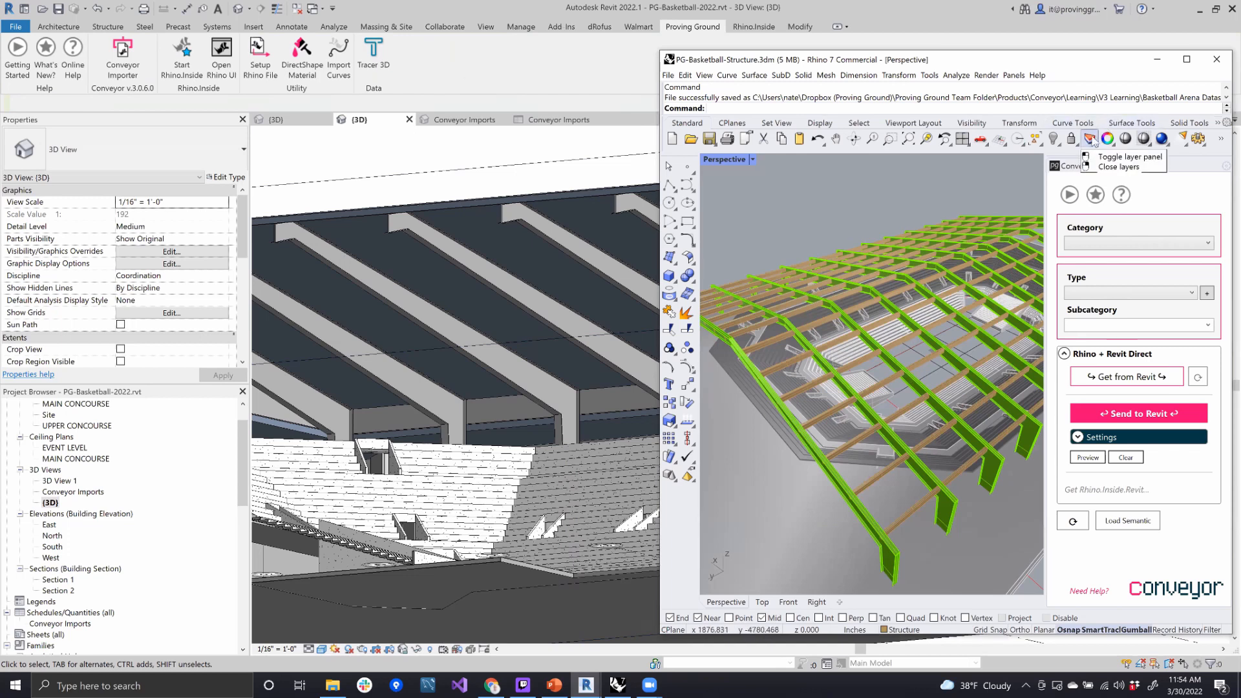
pyautogui.click(1091, 141)
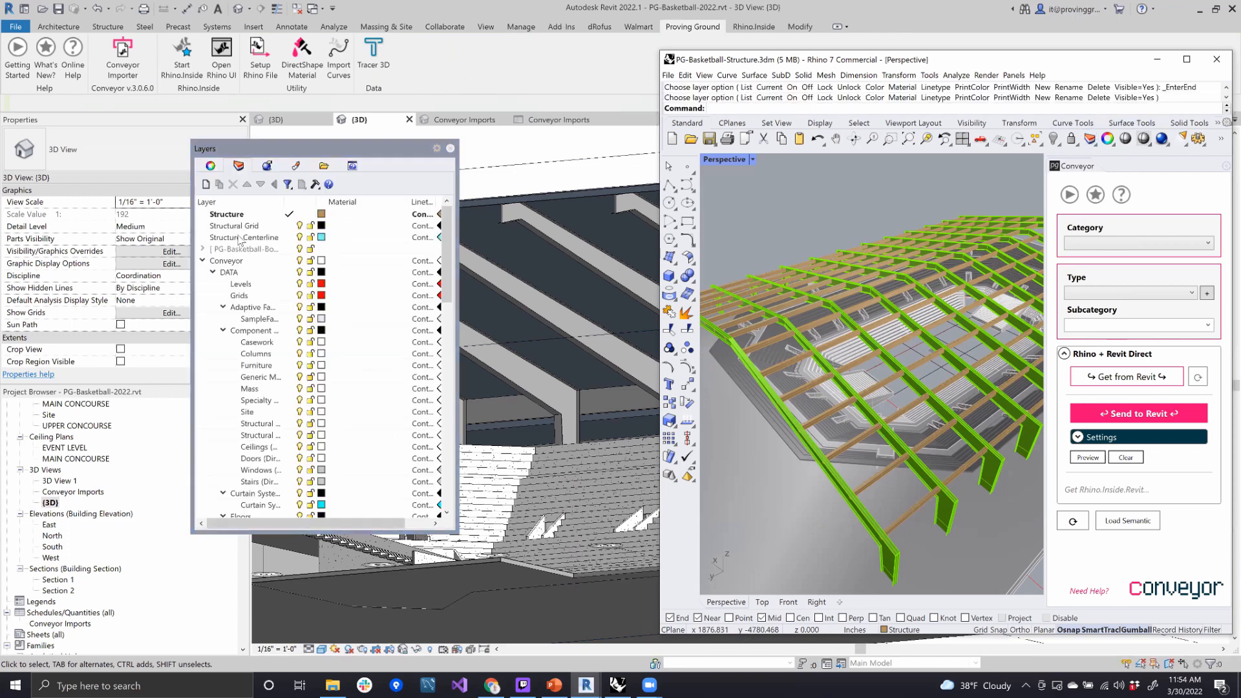
pyautogui.click(288, 226)
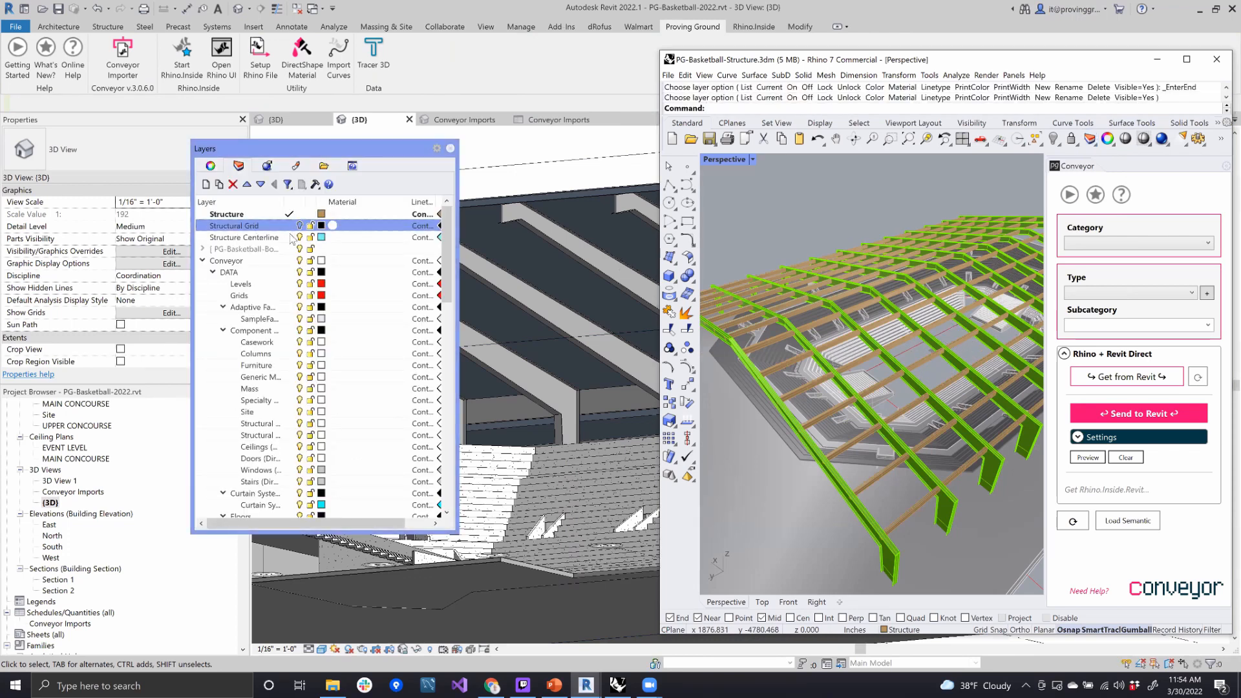
pyautogui.click(290, 238)
pyautogui.click(299, 214)
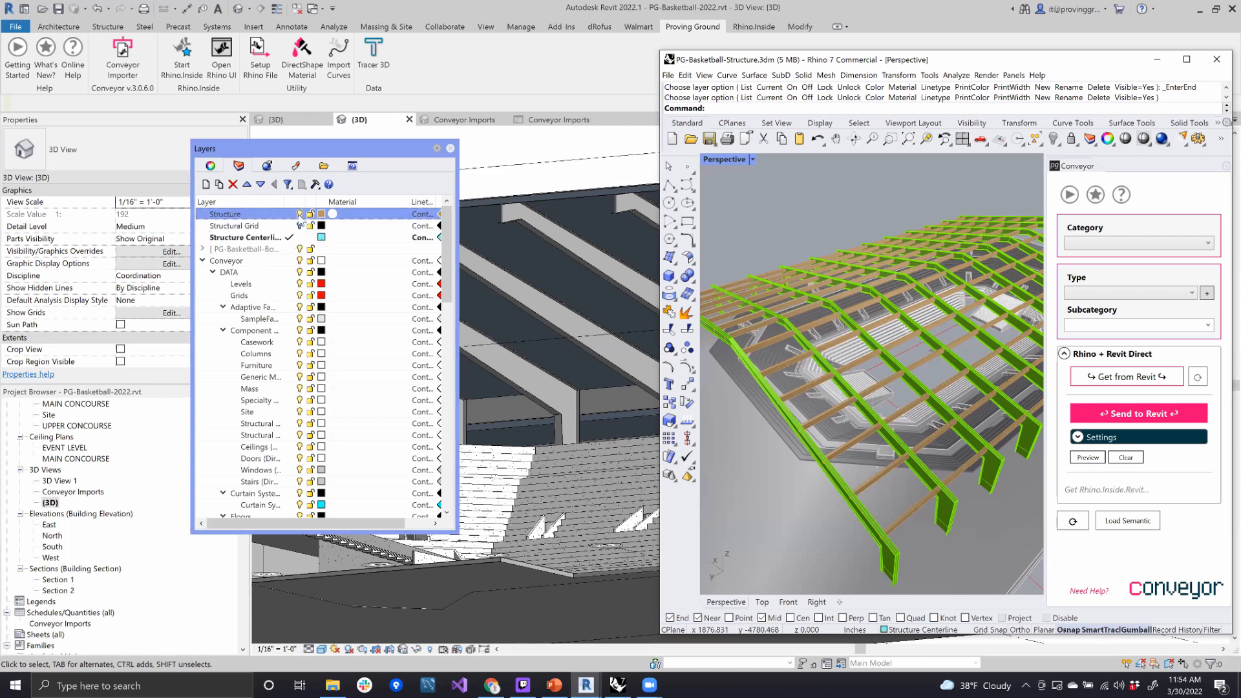
# - Select all the purlin centerline curves spanning the end bay between the first two roof frames
pyautogui.moveTo(861, 384); pyautogui.dragTo(768, 315, button='right')
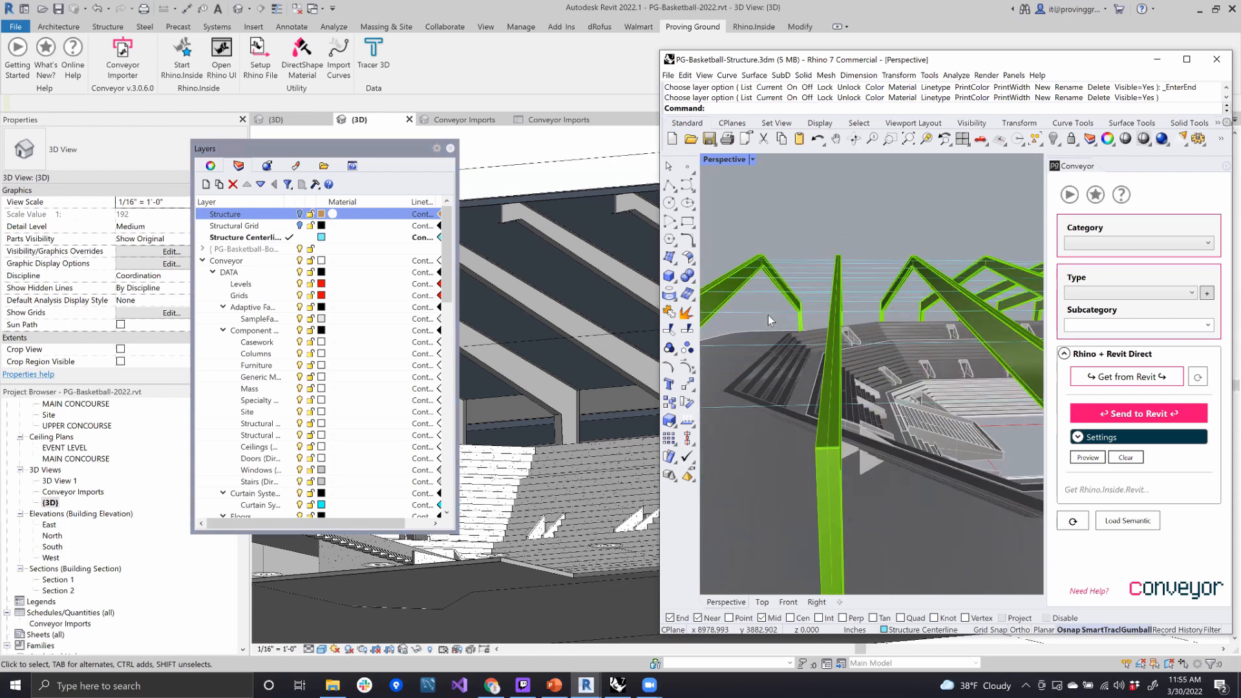
pyautogui.moveTo(800, 381); pyautogui.dragTo(811, 387, button='right')
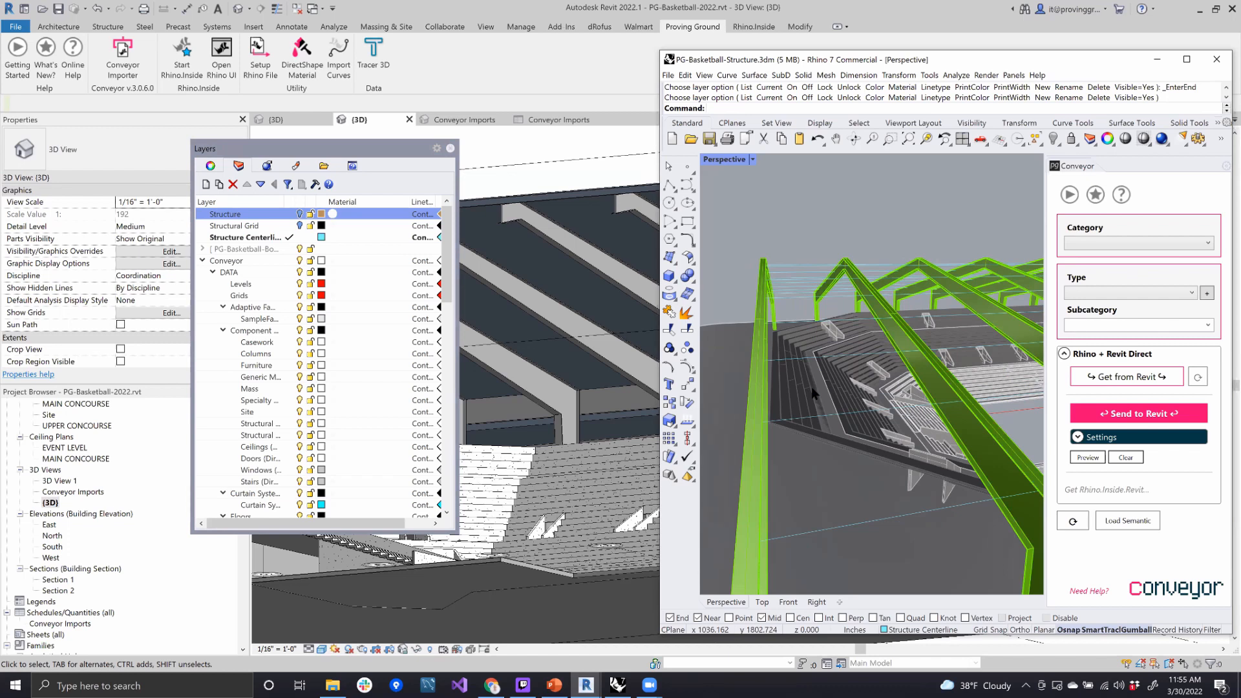
pyautogui.click(893, 517)
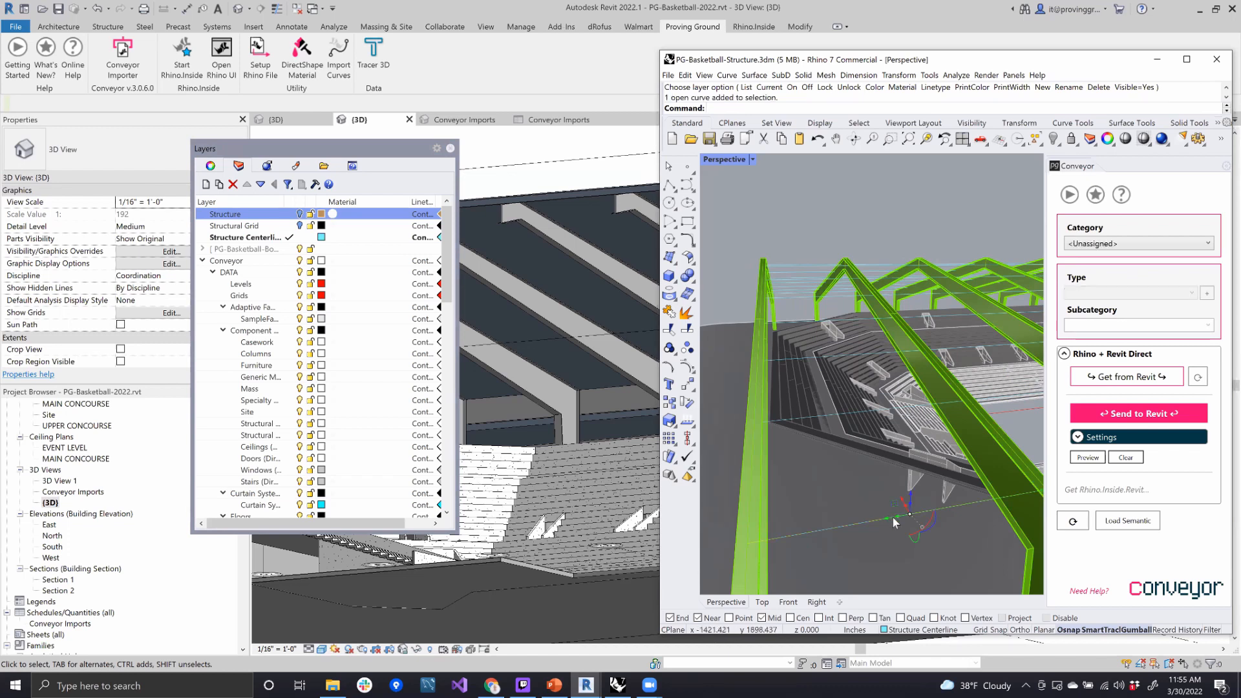
pyautogui.click(828, 420)
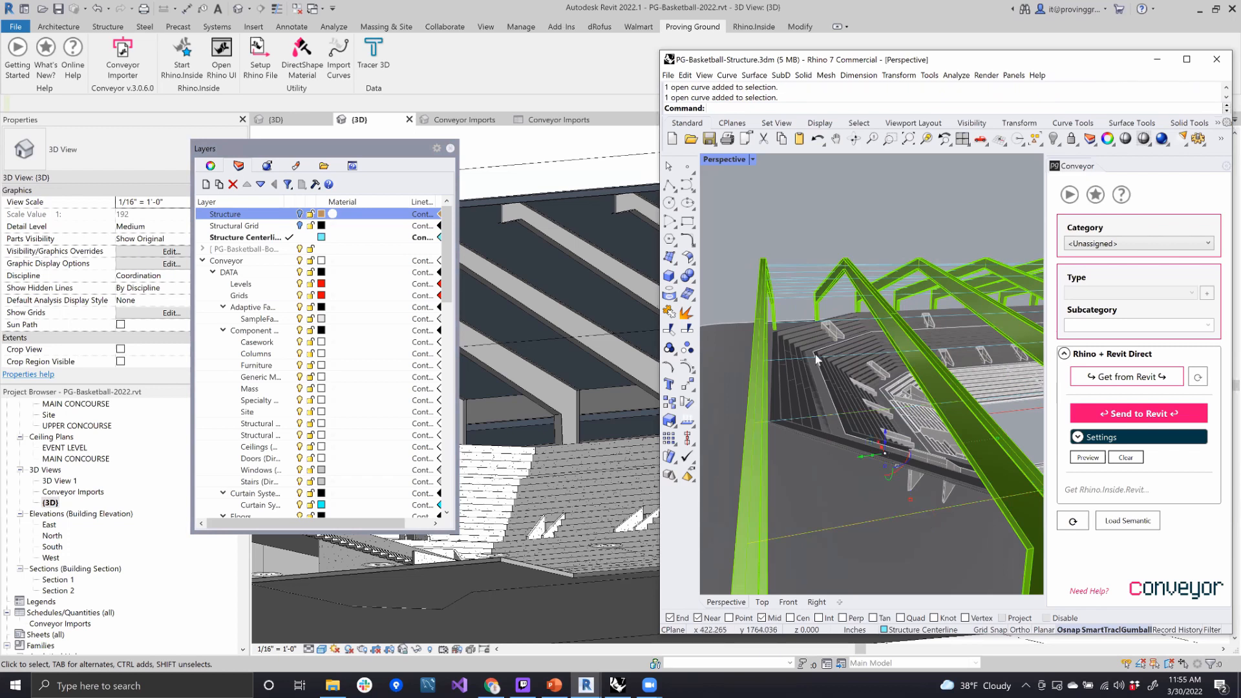
pyautogui.moveTo(803, 333); pyautogui.dragTo(800, 329, button='right')
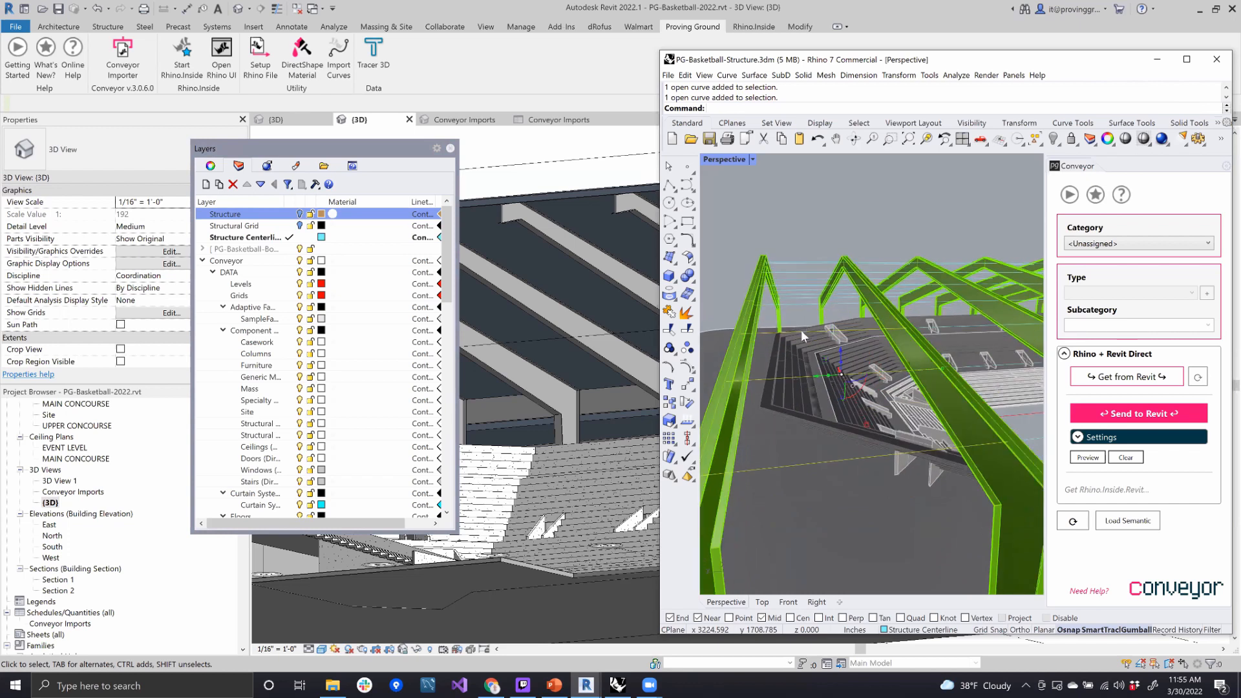
pyautogui.moveTo(796, 247); pyautogui.dragTo(835, 321)
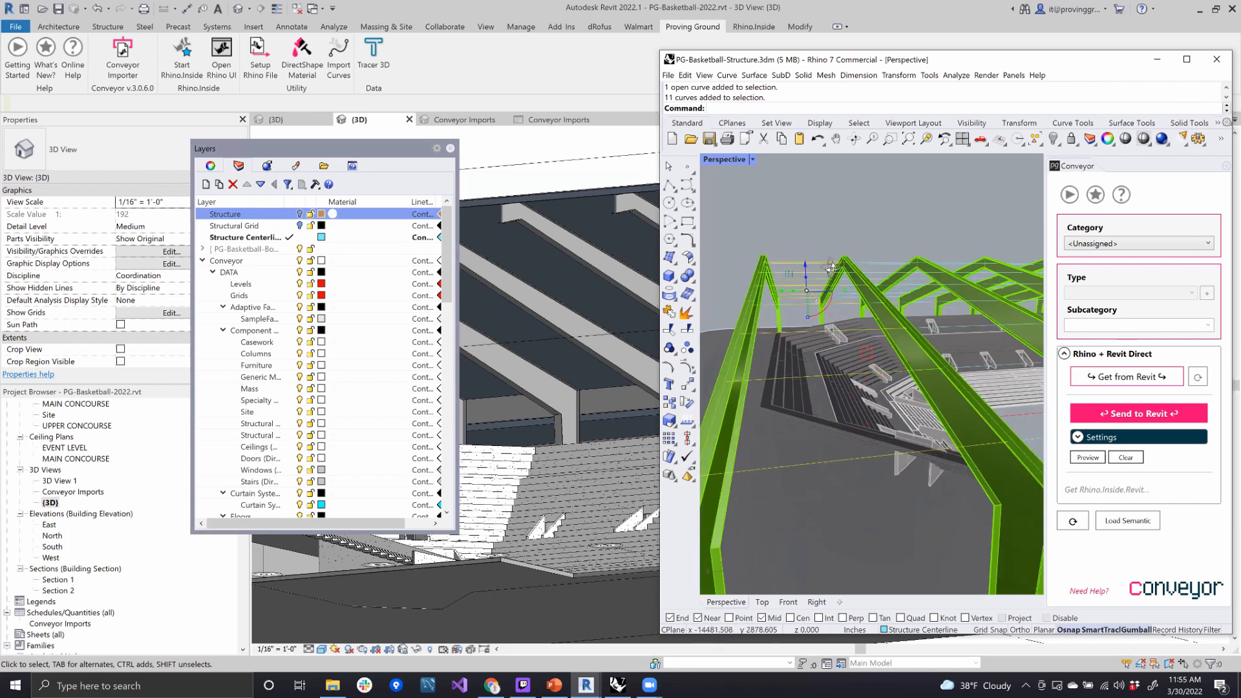
pyautogui.scroll(-5, 840, 327)
pyautogui.scroll(5, 844, 332)
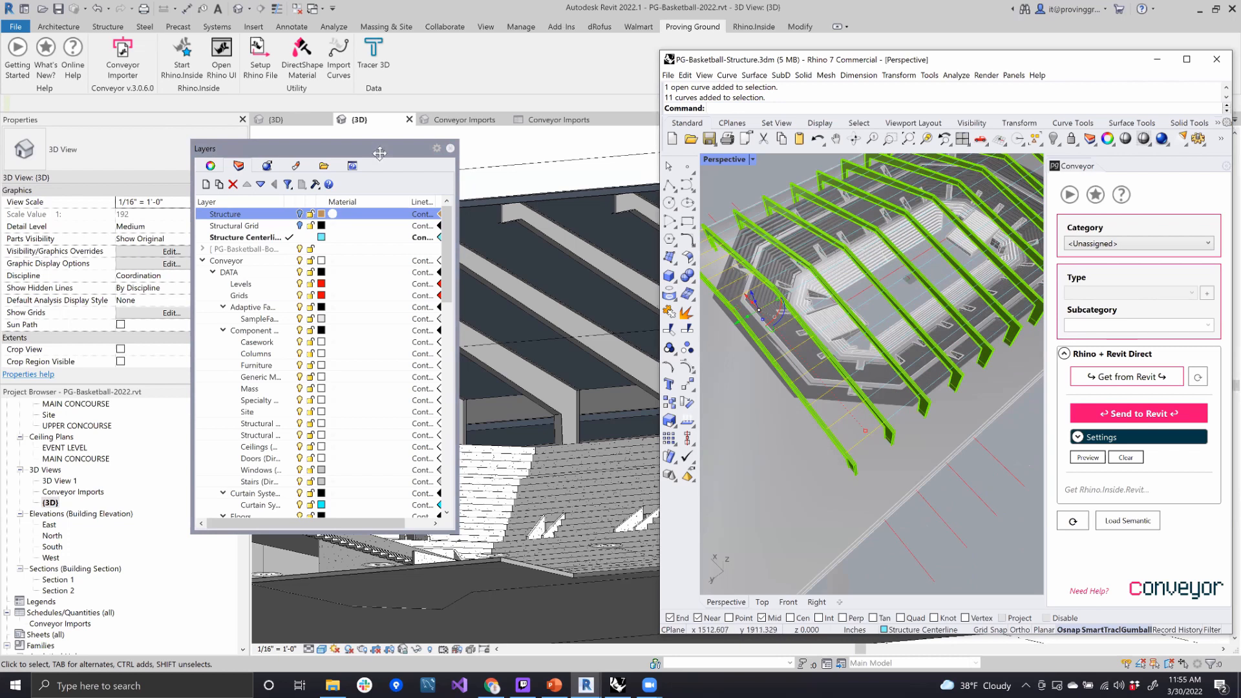
# - Close the floating Layers window and assign the selected purlin curves the Structural Framing category with type W Shapes:W12X26
pyautogui.moveTo(379, 152); pyautogui.dragTo(362, 187)
pyautogui.click(433, 183)
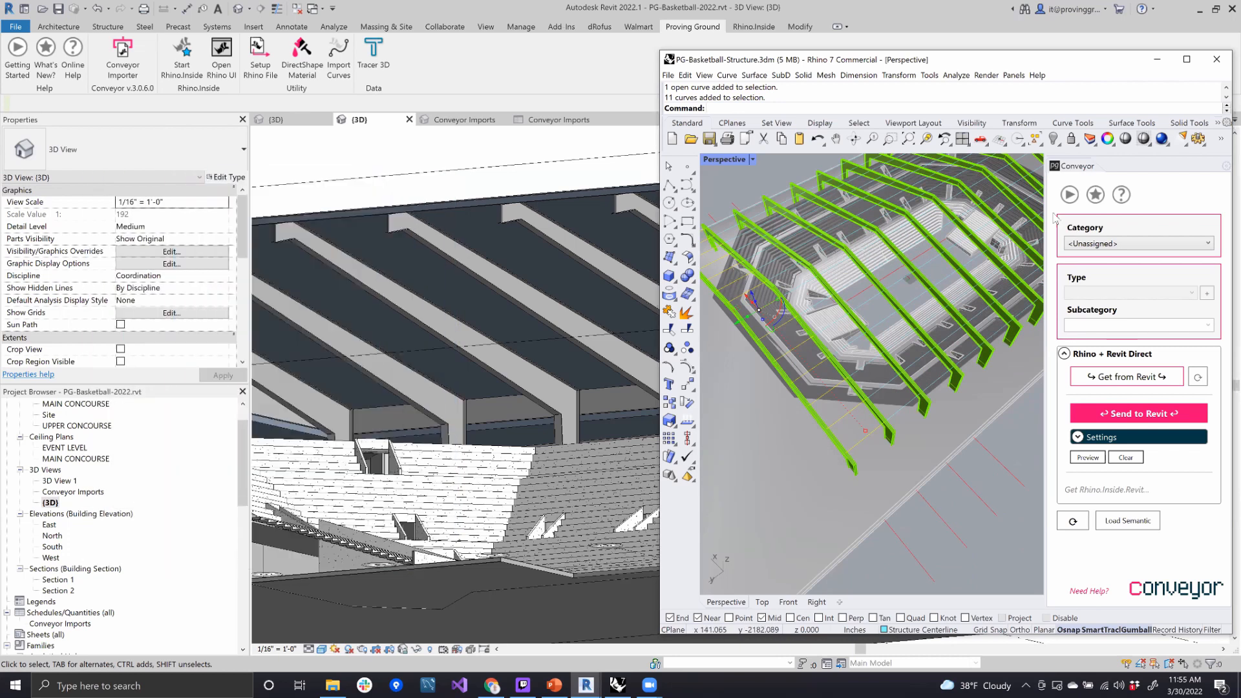
pyautogui.click(1143, 245)
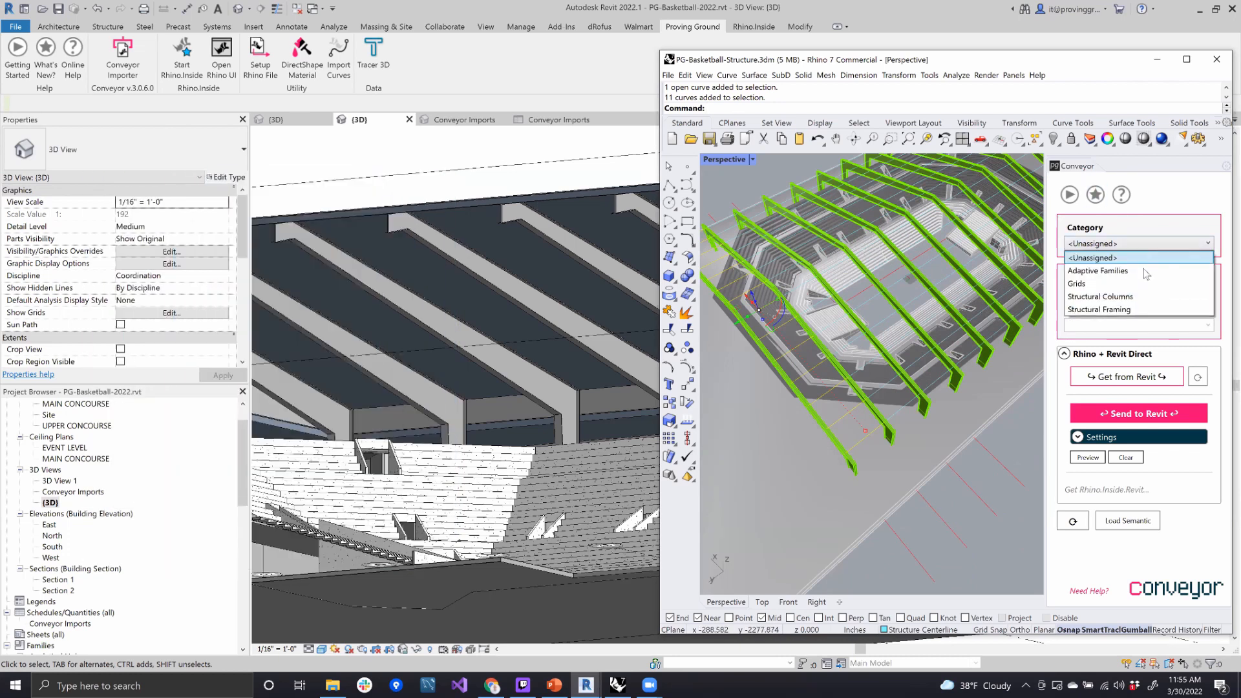
pyautogui.click(1136, 310)
pyautogui.click(1163, 296)
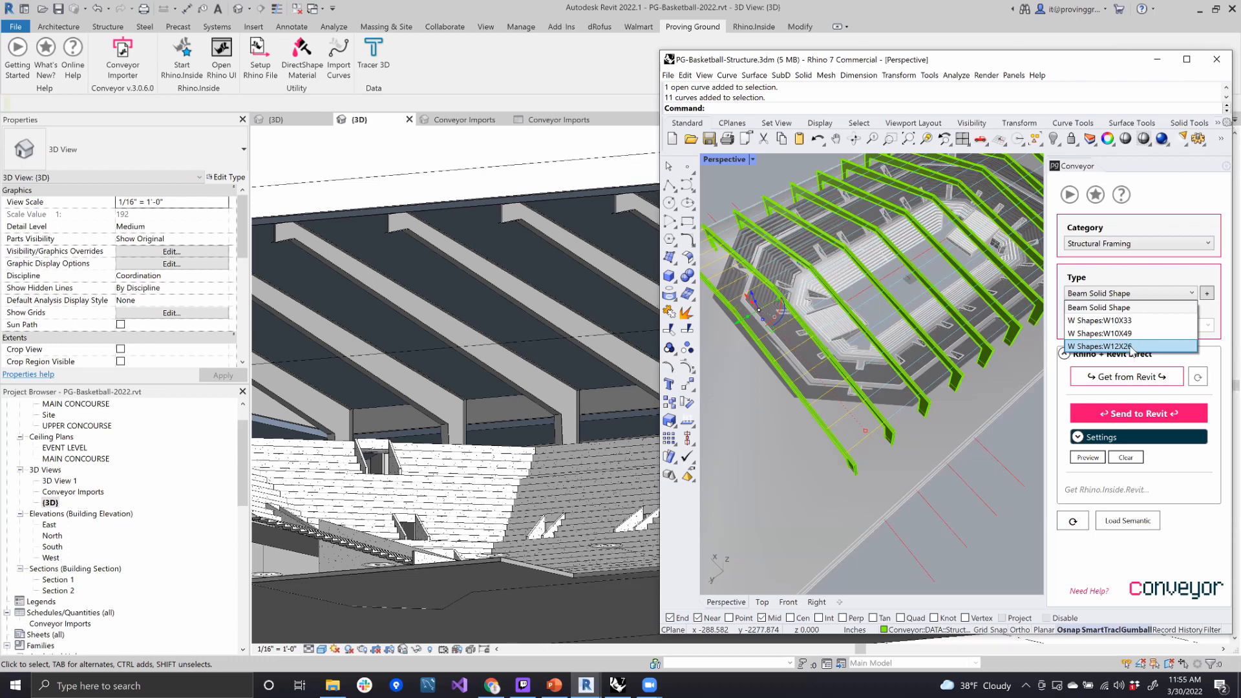
pyautogui.click(1140, 347)
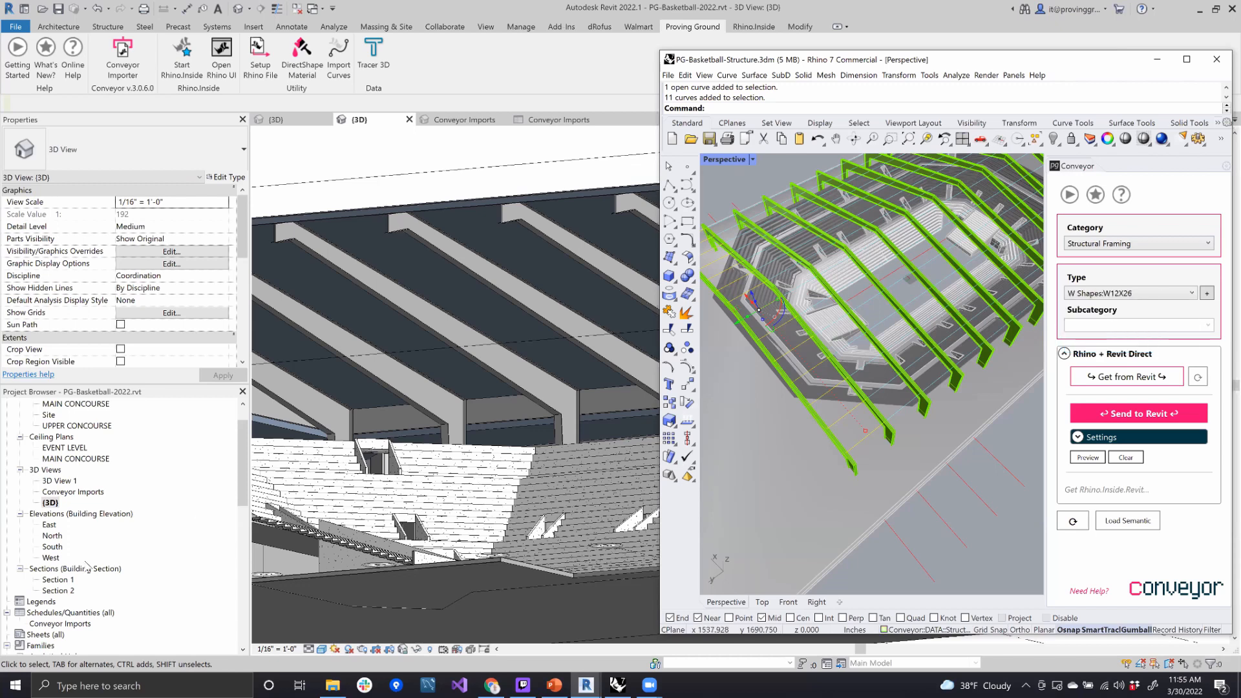
# - Check which W Shapes types are loaded under the Structural Framing families in the Revit project
pyautogui.scroll(-2, 45, 585)
pyautogui.scroll(-6, 54, 588)
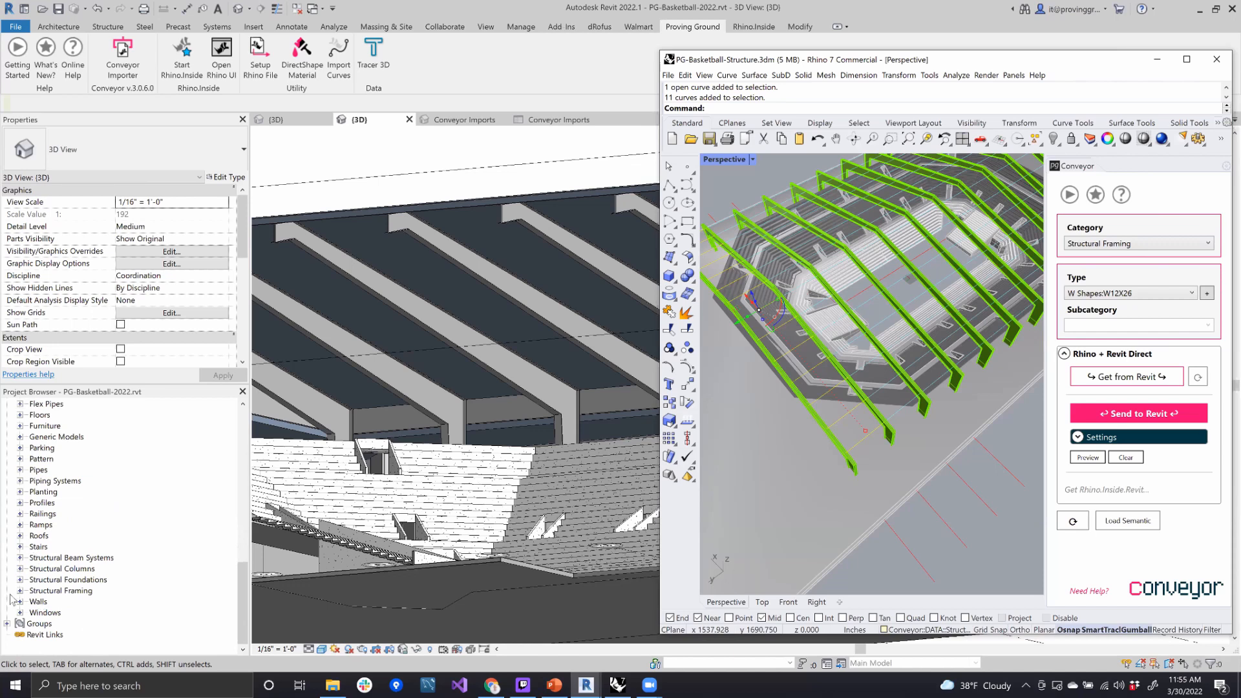
pyautogui.click(20, 591)
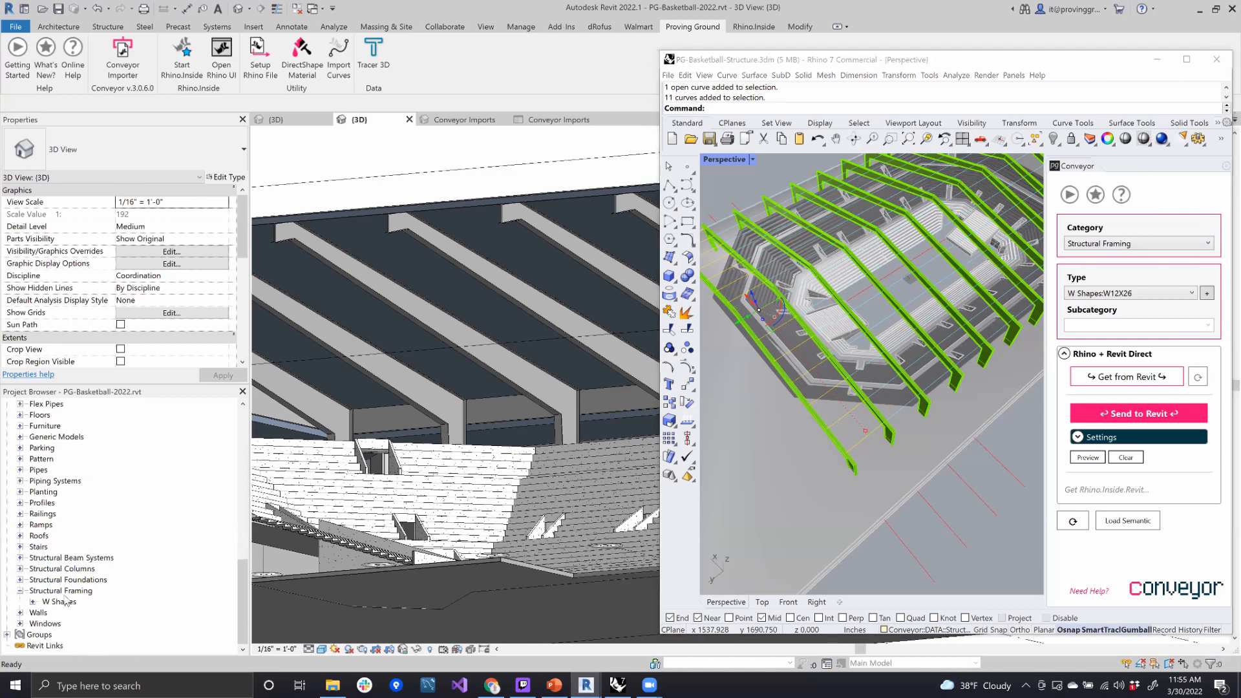
pyautogui.click(33, 601)
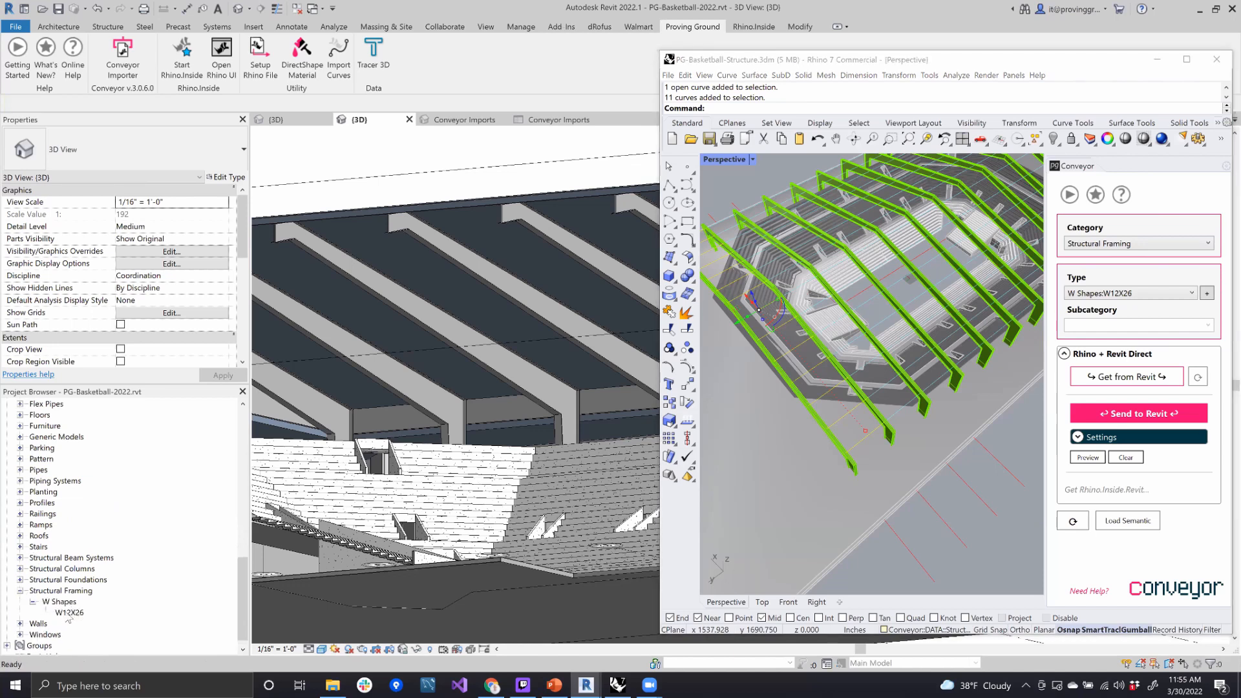
pyautogui.click(795, 378)
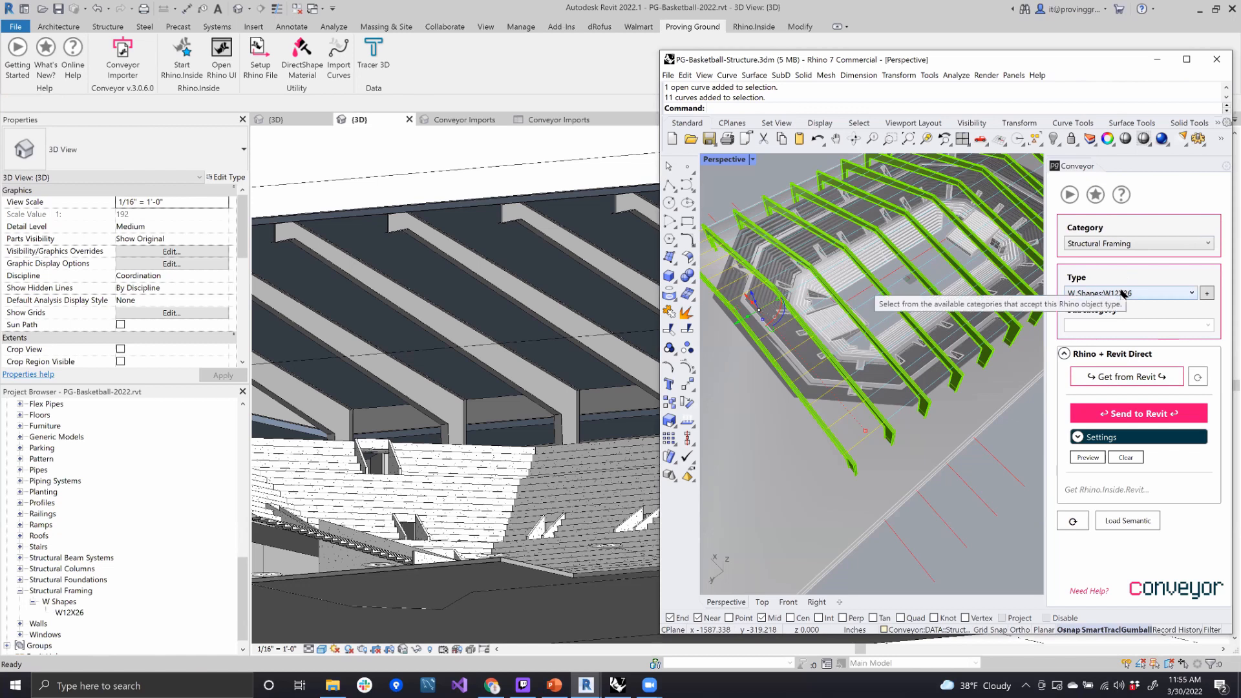
# - Dismiss Revit's save reminder without saving, bring the roof into view, and send the purlin curves from Rhino to Revit
pyautogui.click(432, 192)
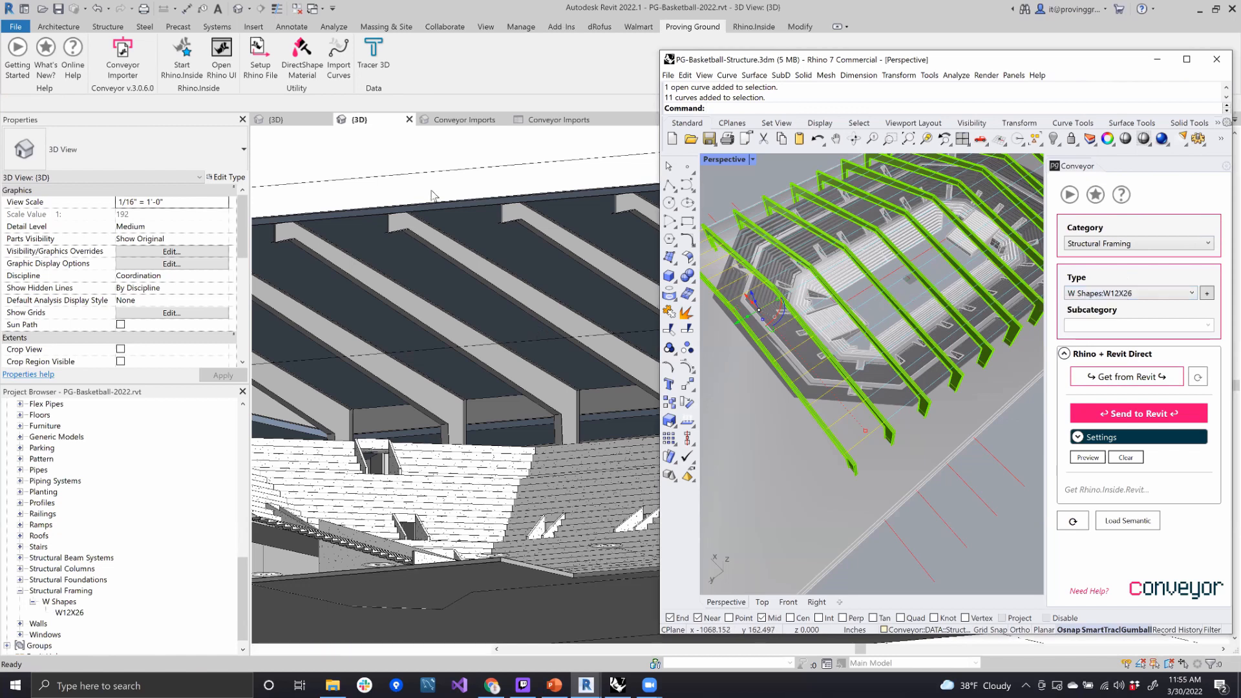
pyautogui.scroll(-3, 505, 223)
pyautogui.scroll(-3, 526, 288)
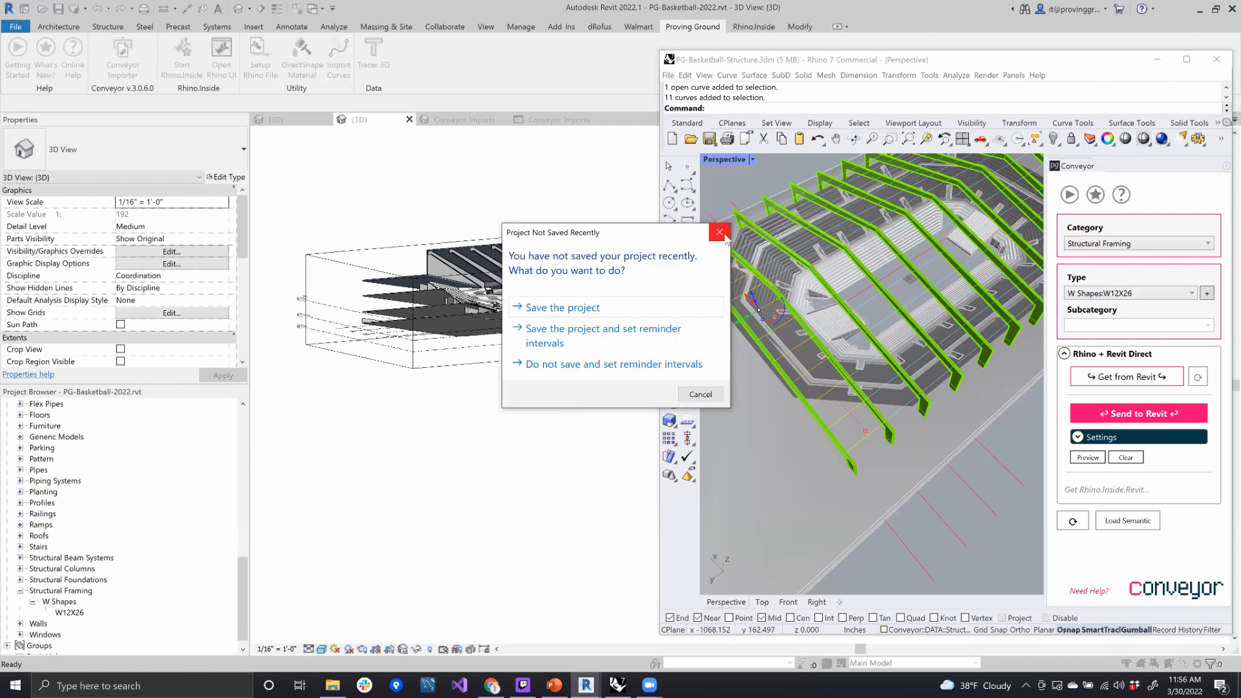
pyautogui.click(719, 231)
pyautogui.keyDown('shift'); pyautogui.moveTo(515, 446); pyautogui.dragTo(604, 294, button='middle'); pyautogui.keyUp('shift')
pyautogui.scroll(5, 604, 294)
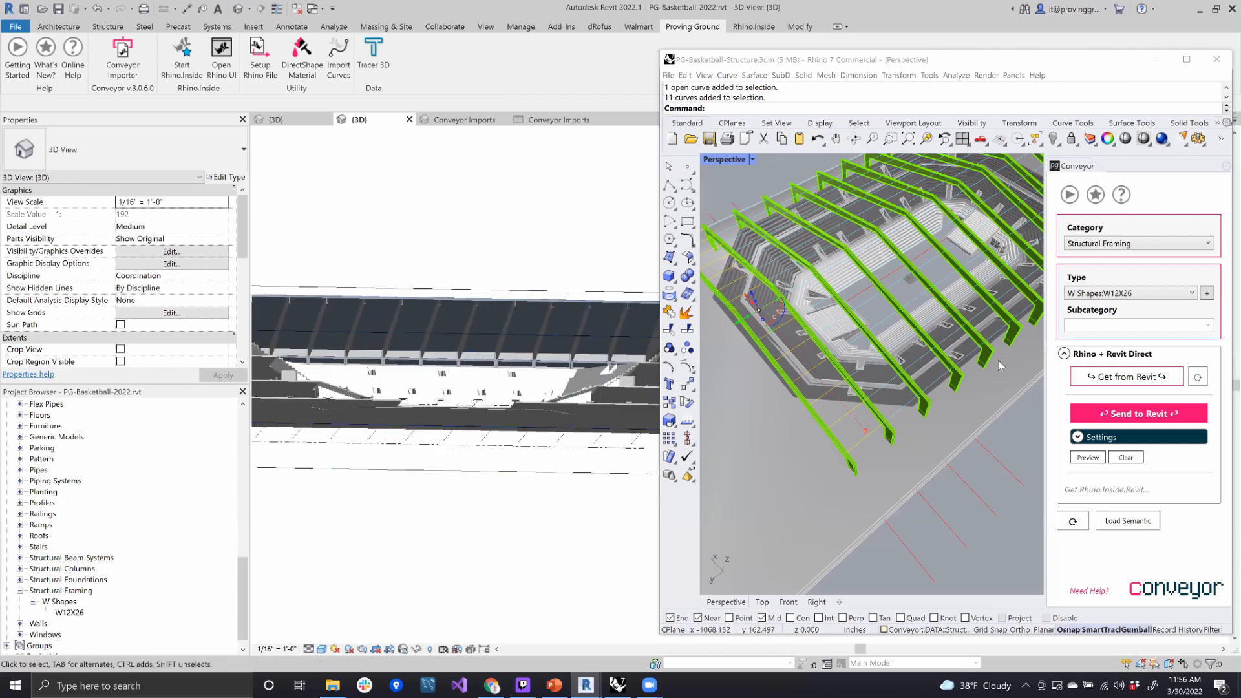
pyautogui.click(1117, 412)
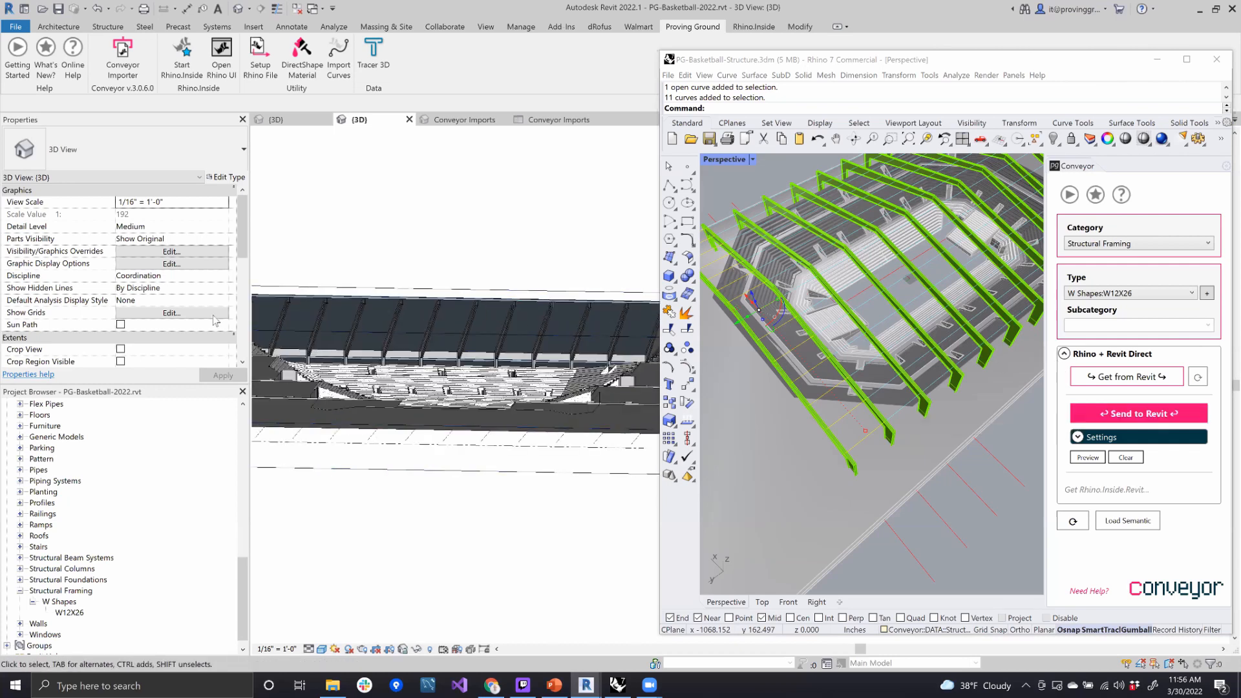
pyautogui.click(1118, 415)
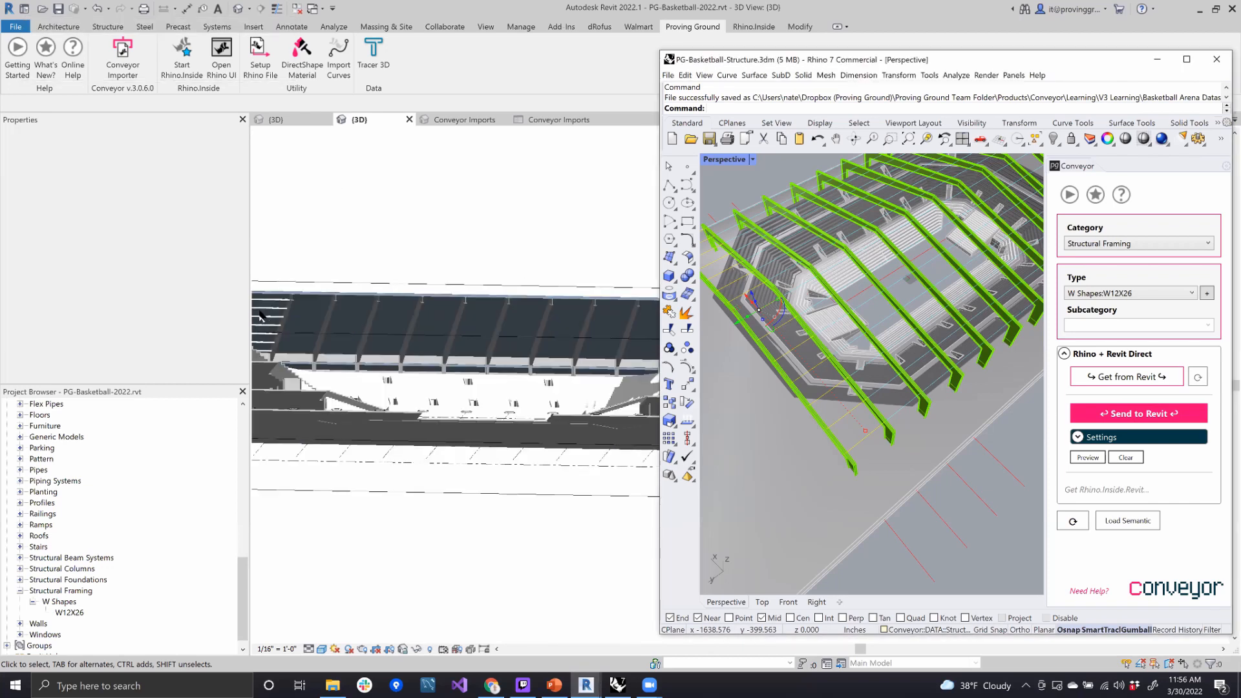
# - Examine the imported end-bay purlins in Revit, selecting a roof frame and the uppermost purlin to inspect their properties and available types
pyautogui.scroll(2, 271, 307)
pyautogui.keyDown('shift'); pyautogui.moveTo(342, 248); pyautogui.dragTo(336, 259, button='middle'); pyautogui.keyUp('shift')
pyautogui.keyDown('shift'); pyautogui.moveTo(482, 331); pyautogui.dragTo(340, 326, button='middle'); pyautogui.keyUp('shift')
pyautogui.scroll(3, 341, 326)
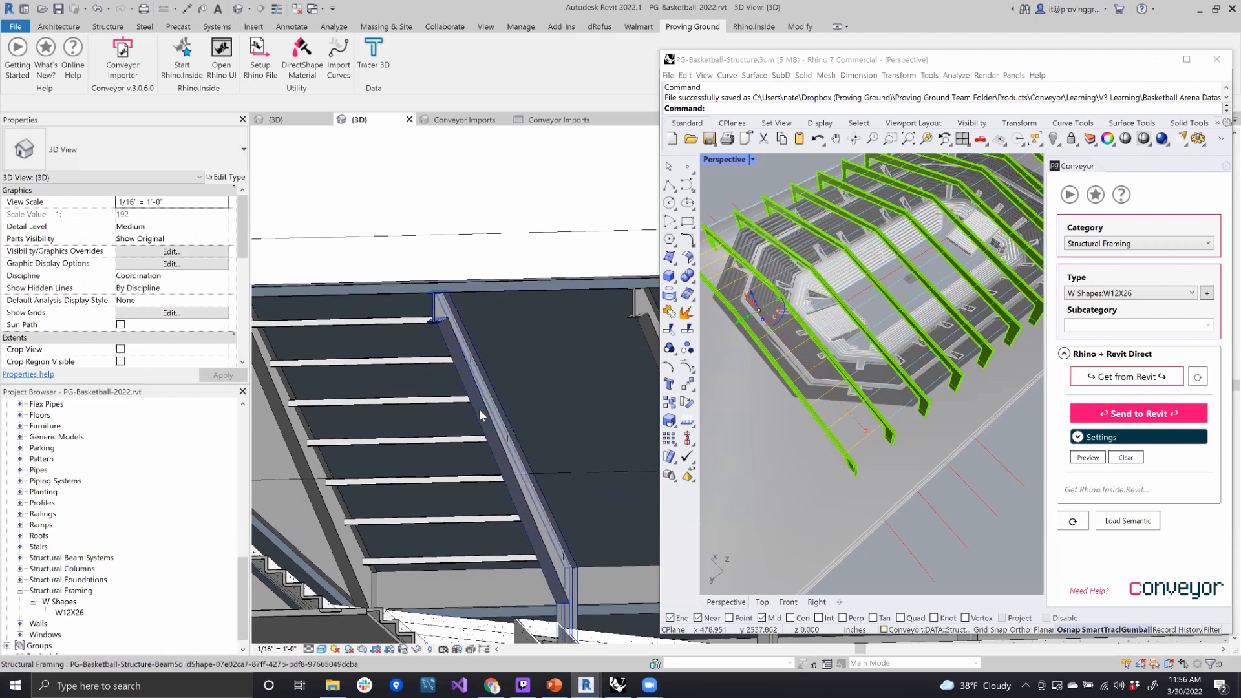
pyautogui.click(482, 414)
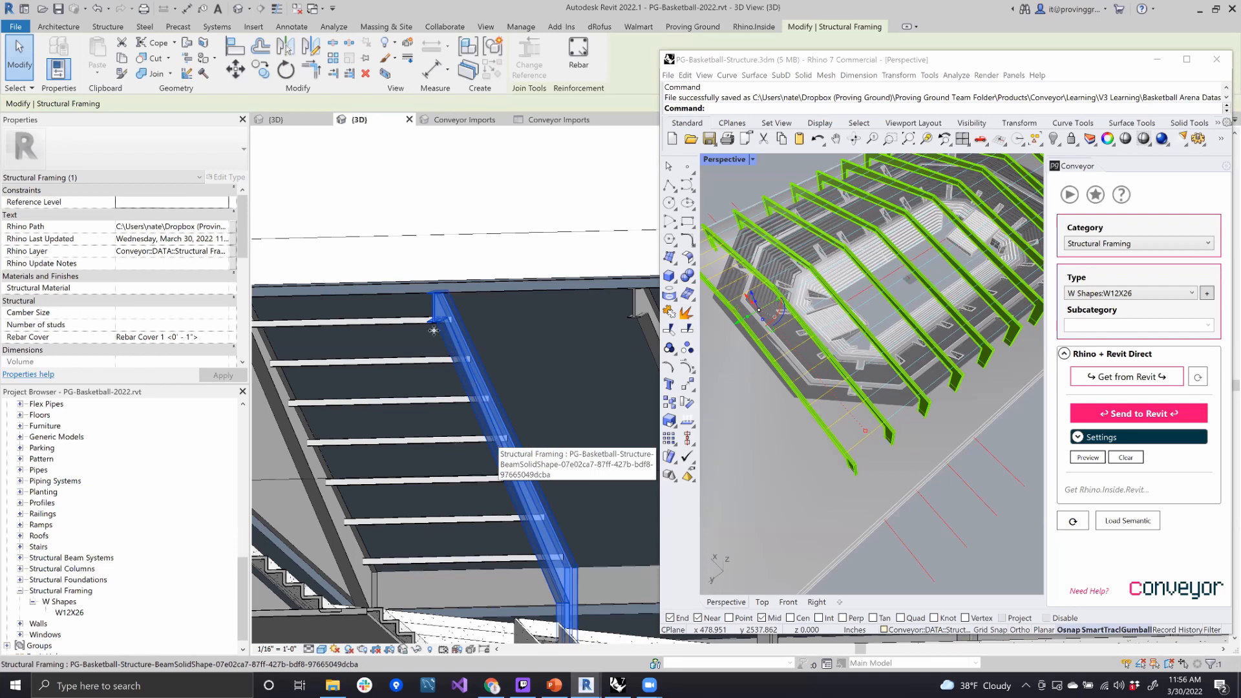
pyautogui.click(357, 319)
pyautogui.scroll(-1, 567, 374)
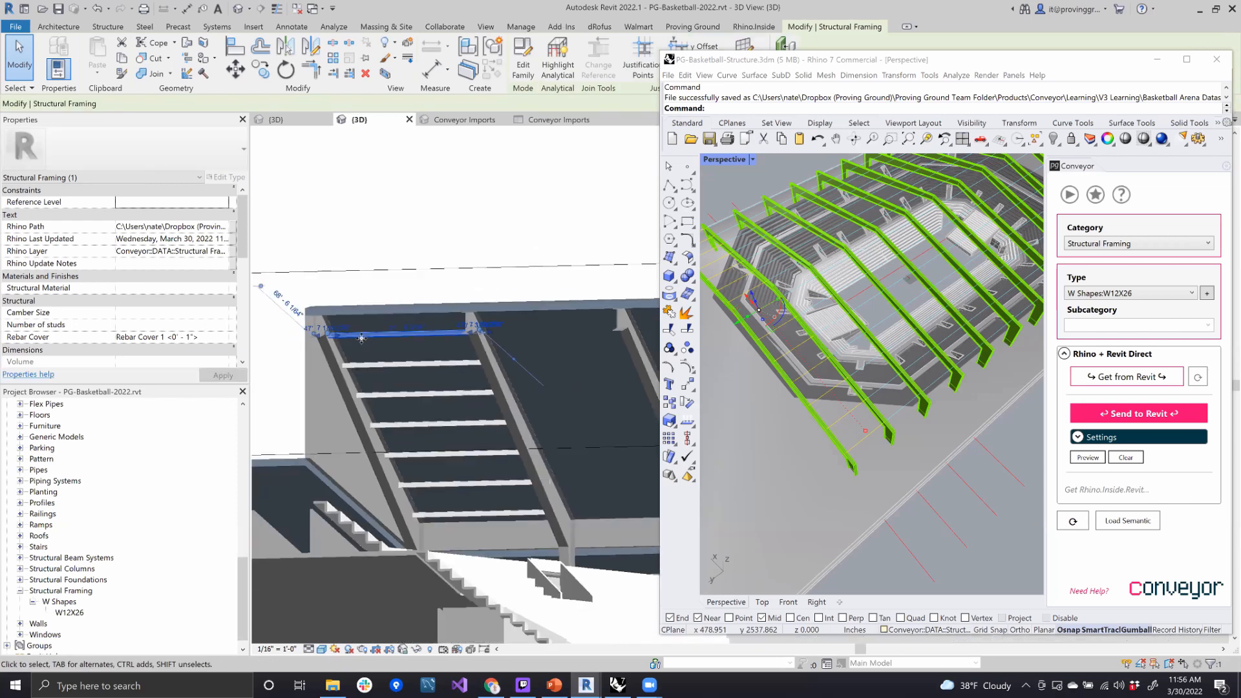
pyautogui.scroll(2, 360, 337)
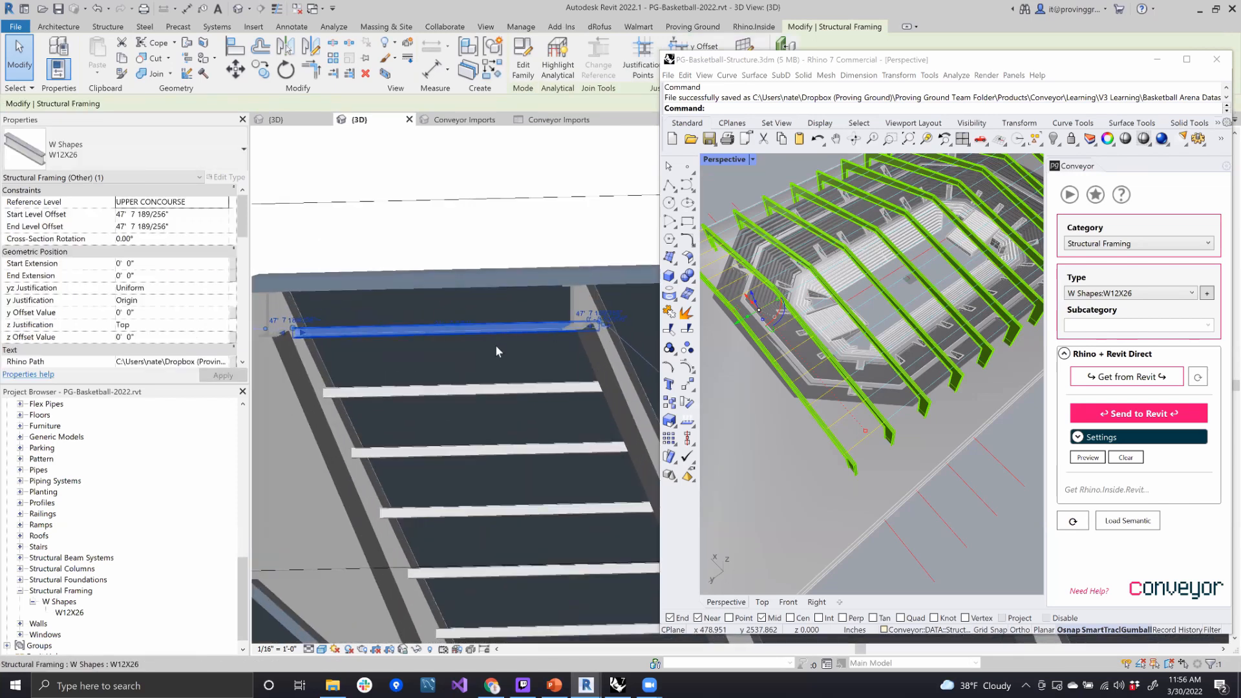
pyautogui.click(104, 146)
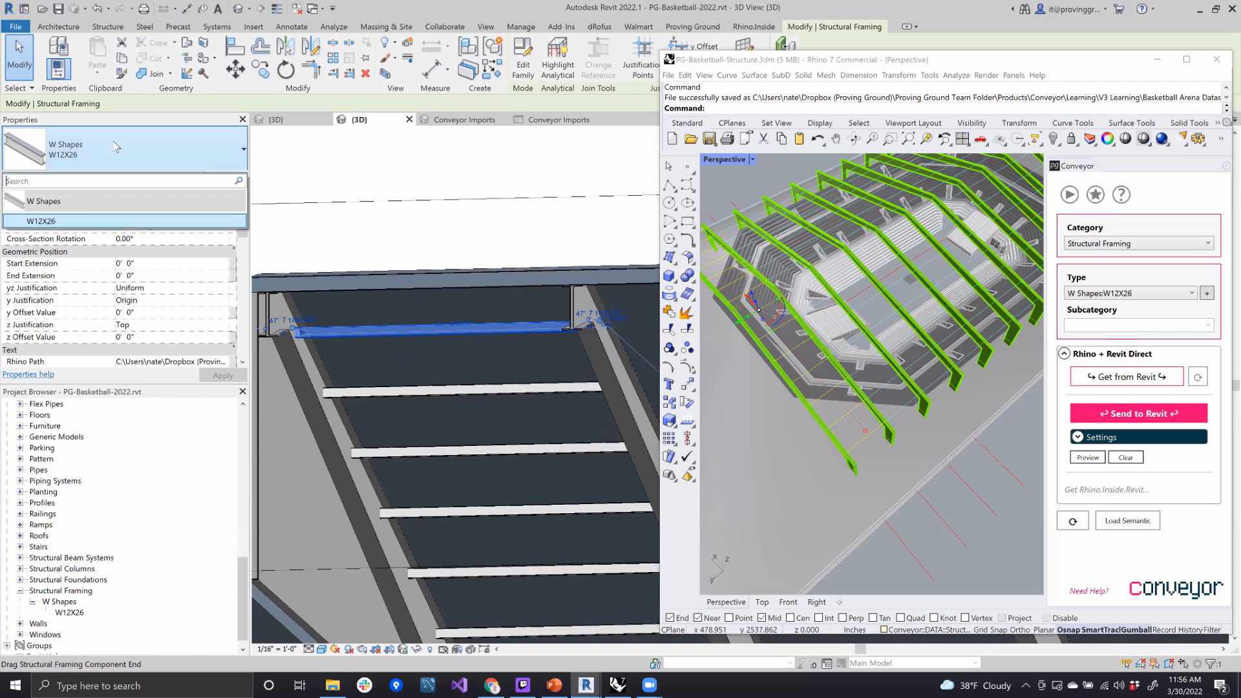
pyautogui.click(117, 146)
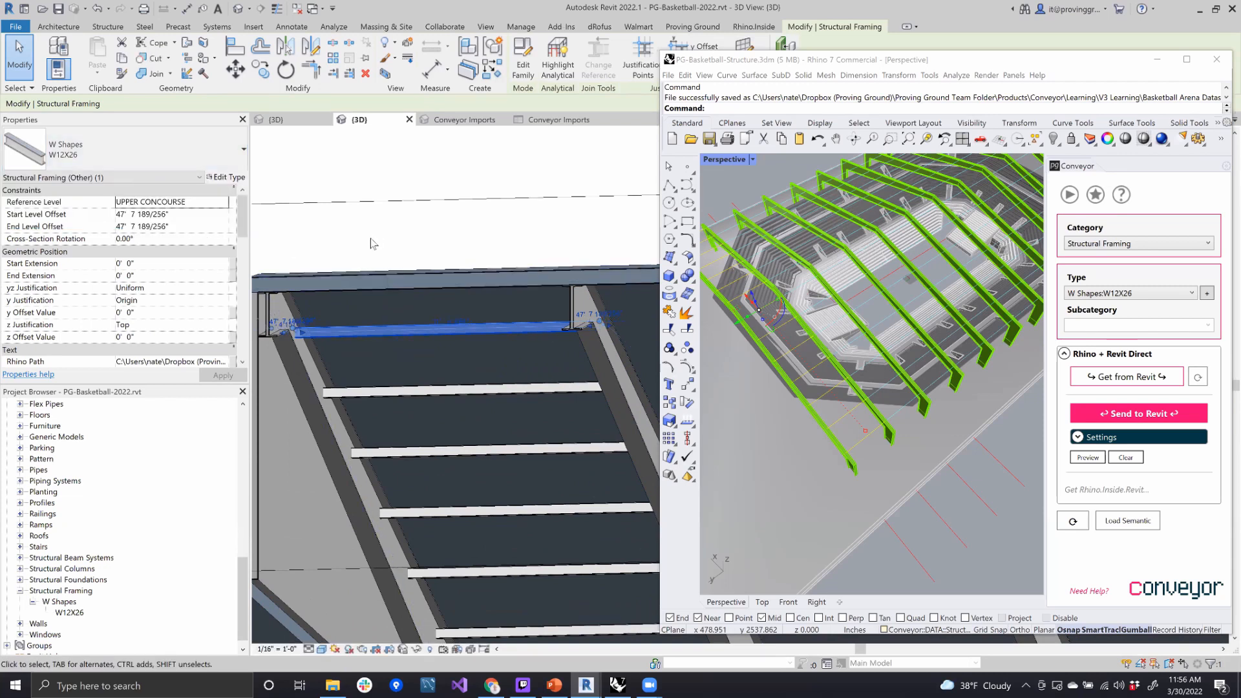
# - Deselect the purlin and examine the end-bay purlins from below and the whole arena from outside in Revit
pyautogui.click(492, 377)
pyautogui.keyDown('shift'); pyautogui.moveTo(492, 377); pyautogui.dragTo(477, 344, button='middle'); pyautogui.keyUp('shift')
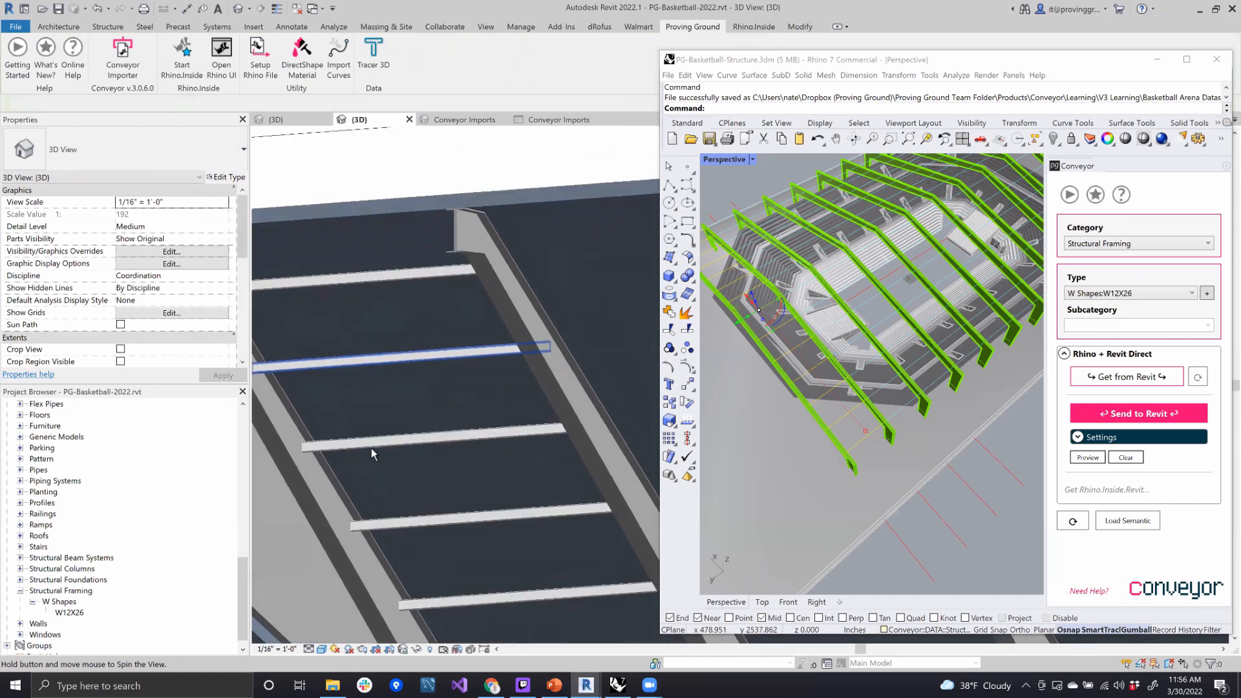
pyautogui.keyDown('shift'); pyautogui.moveTo(429, 476); pyautogui.dragTo(504, 508, button='middle'); pyautogui.keyUp('shift')
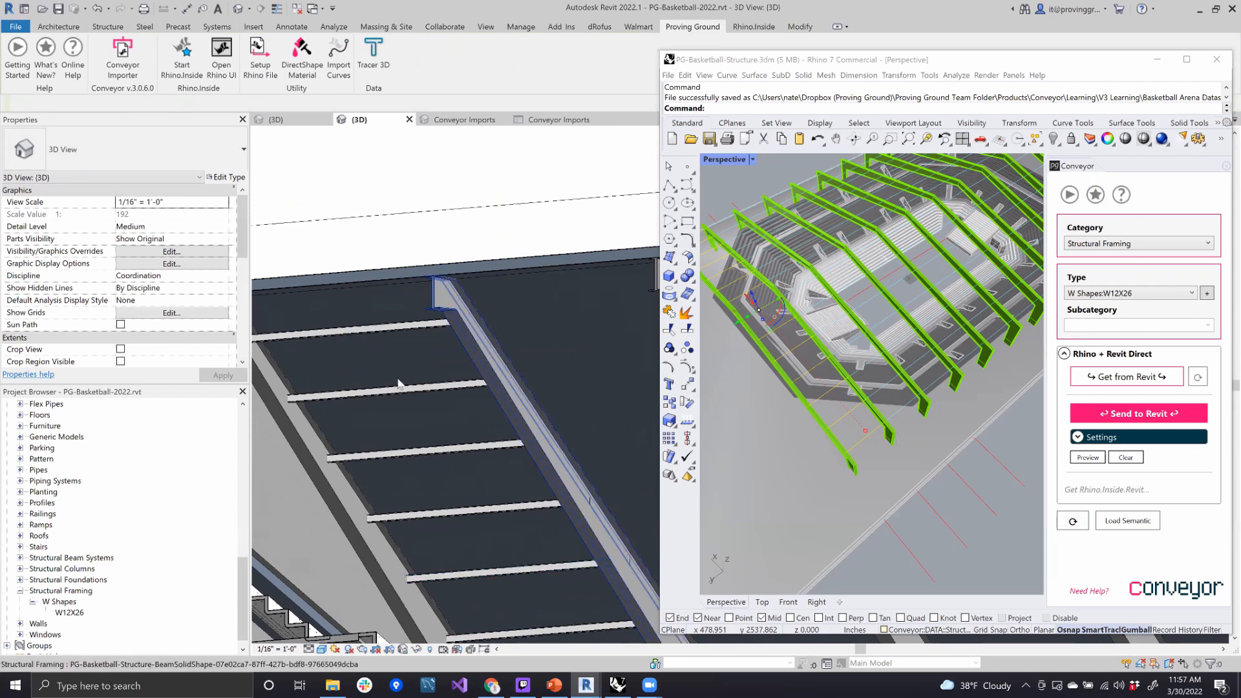
pyautogui.click(991, 483)
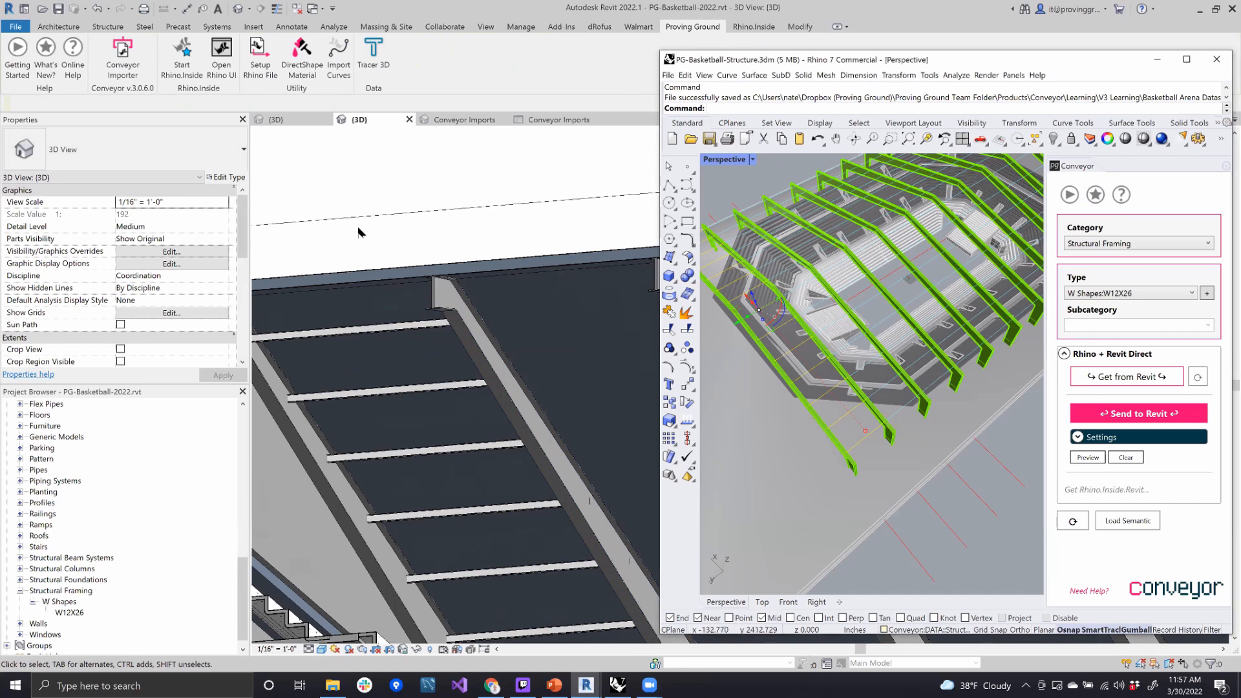
pyautogui.keyDown('shift'); pyautogui.moveTo(358, 231); pyautogui.dragTo(385, 311, button='middle'); pyautogui.keyUp('shift')
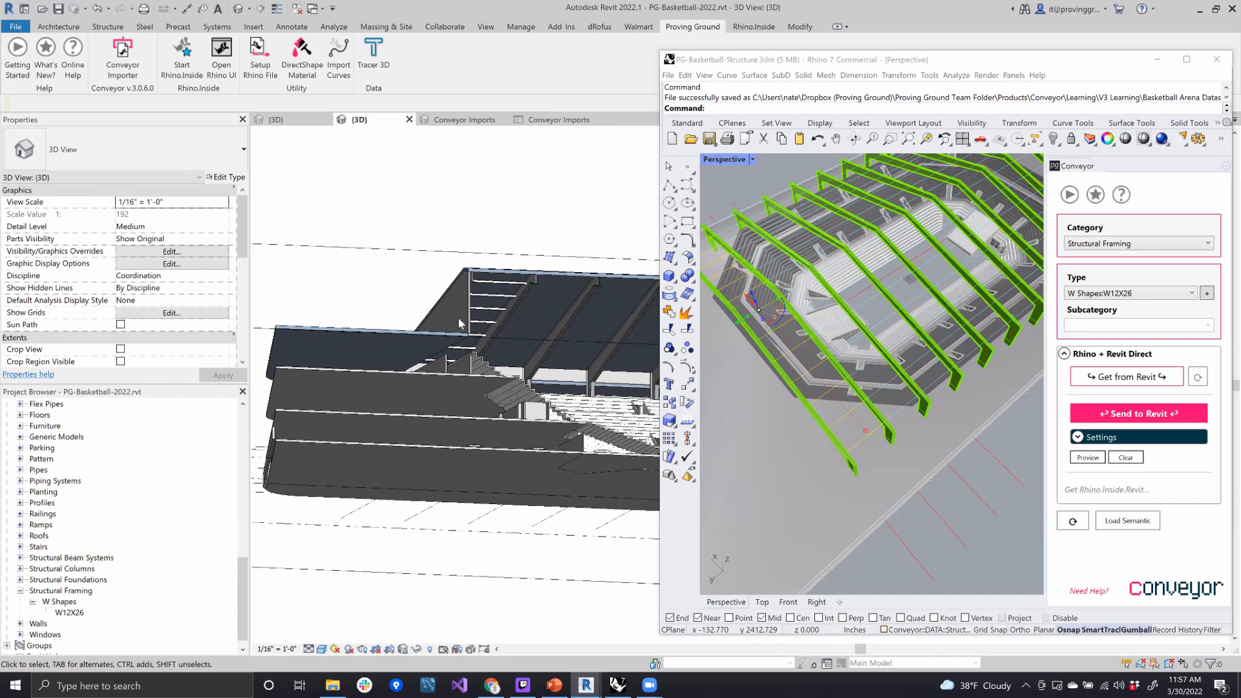
pyautogui.keyDown('shift'); pyautogui.moveTo(476, 307); pyautogui.dragTo(491, 339, button='middle'); pyautogui.keyUp('shift')
pyautogui.scroll(-1, 310, 349)
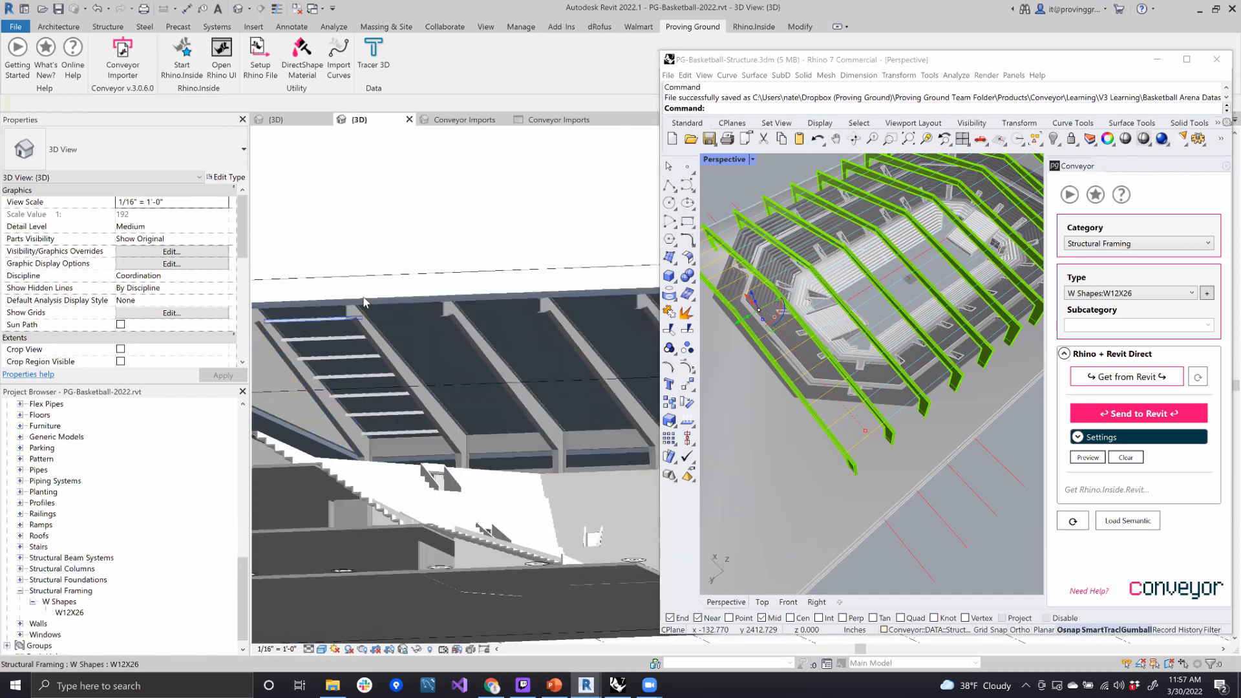
pyautogui.scroll(2, 364, 302)
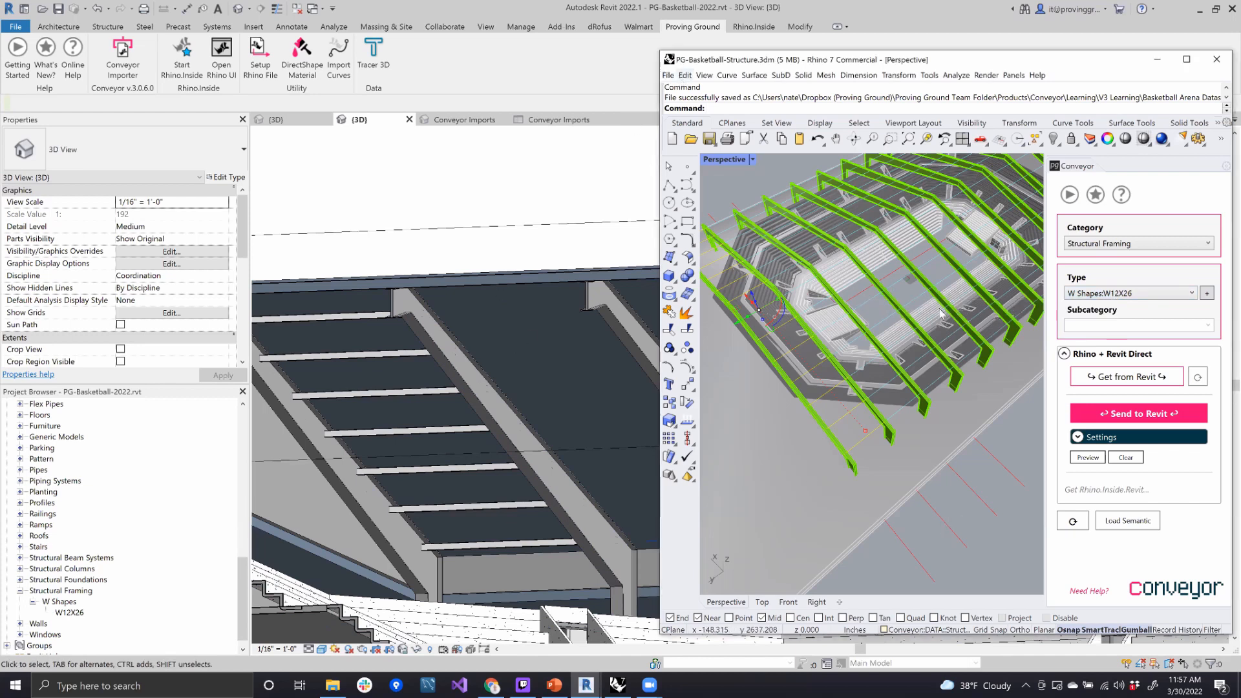
pyautogui.scroll(-3, 956, 326)
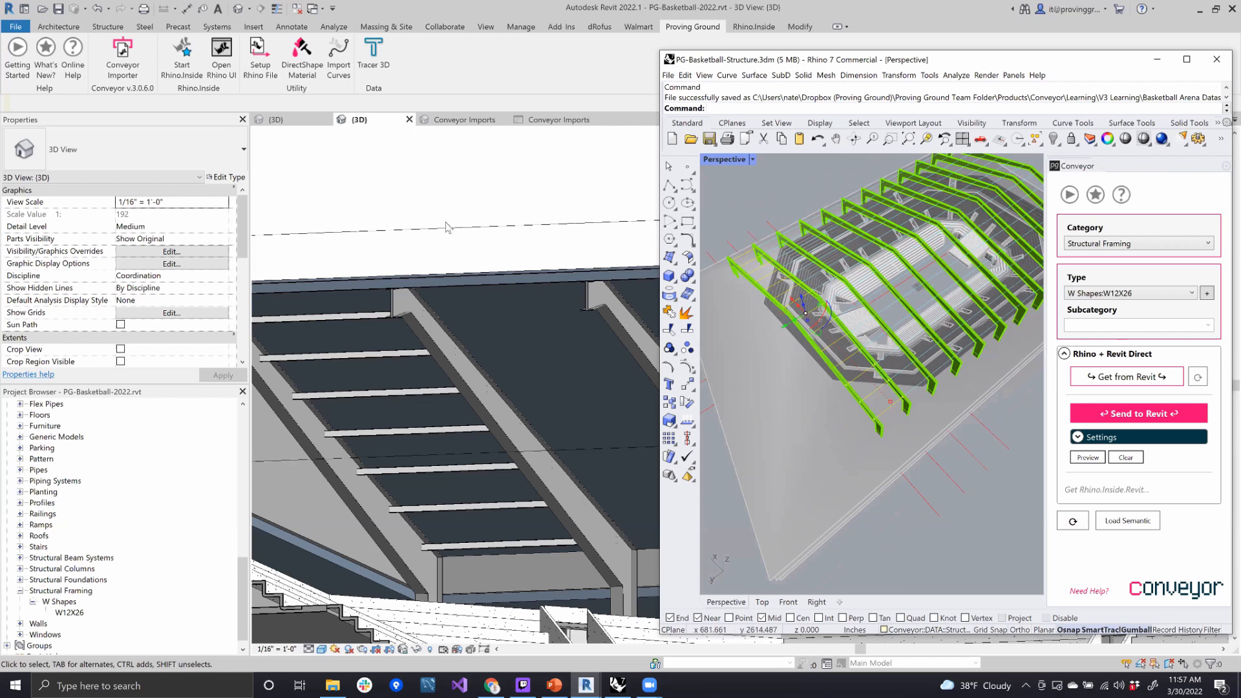
pyautogui.keyDown('shift'); pyautogui.moveTo(506, 236); pyautogui.dragTo(558, 291, button='middle'); pyautogui.keyUp('shift')
pyautogui.keyDown('shift'); pyautogui.moveTo(522, 340); pyautogui.dragTo(568, 467, button='middle'); pyautogui.keyUp('shift')
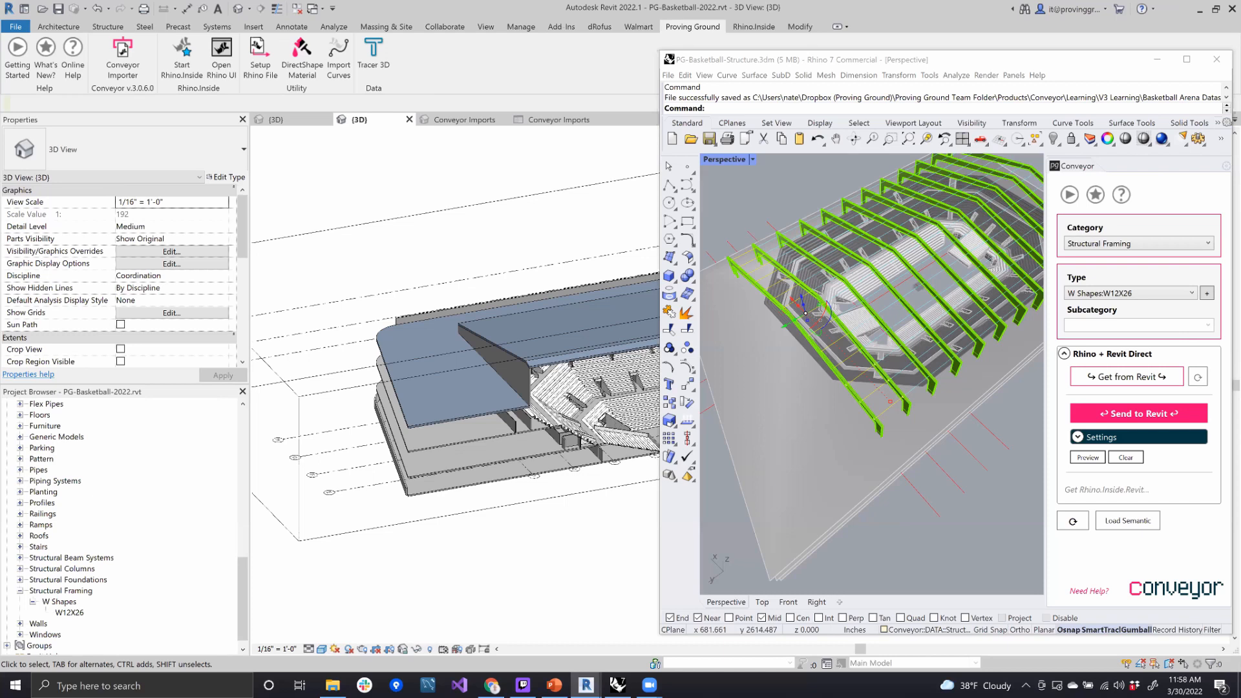
# - Examine the purlin curves between the end roof frames at eye level in Rhino, and deselect them
pyautogui.moveTo(918, 66); pyautogui.dragTo(840, 61)
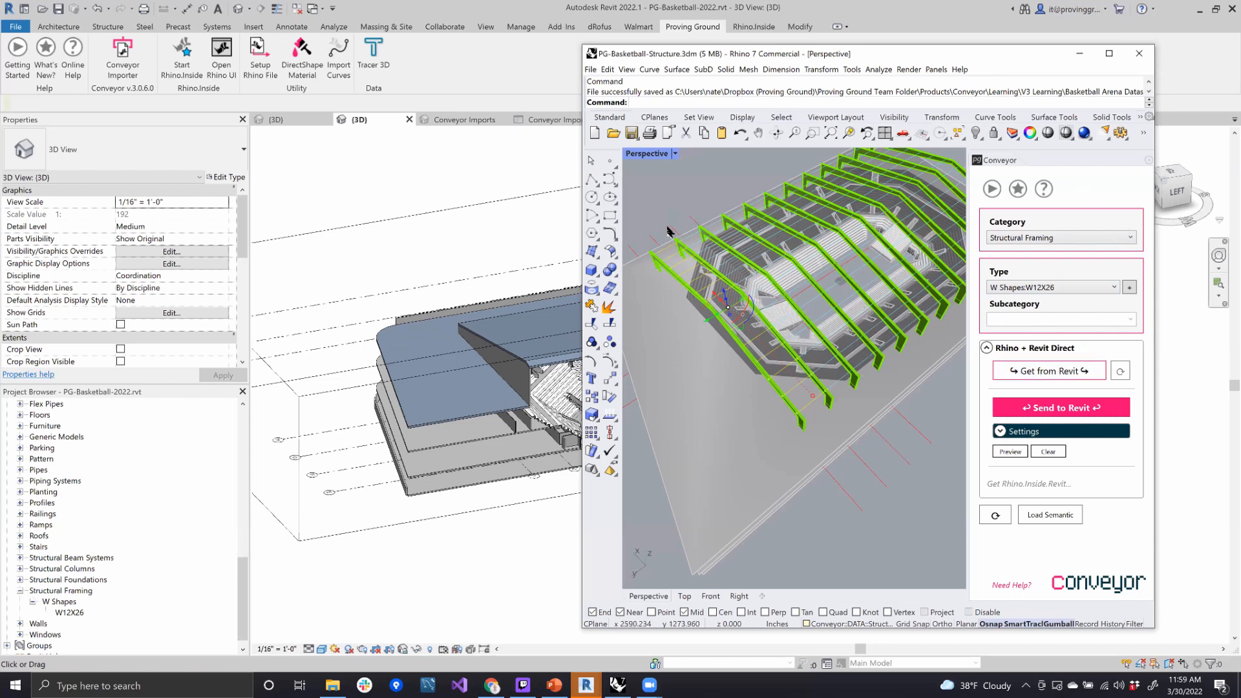
pyautogui.moveTo(747, 240); pyautogui.dragTo(753, 281, button='right')
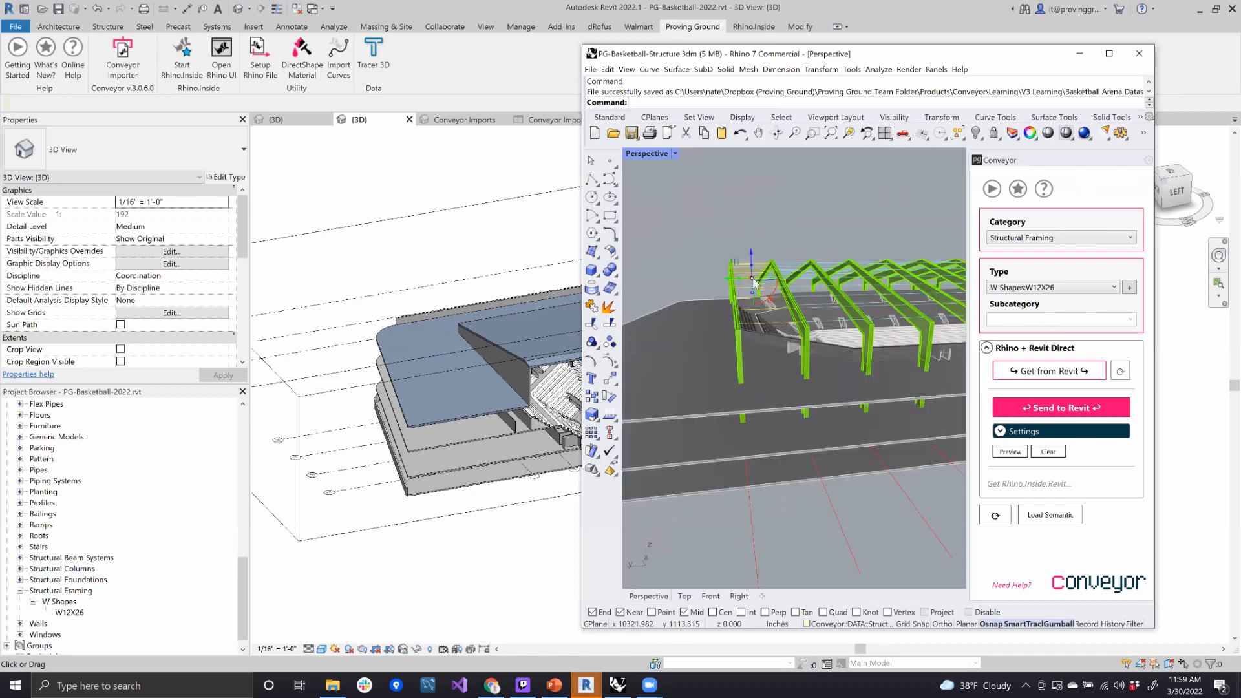
pyautogui.scroll(10, 753, 281)
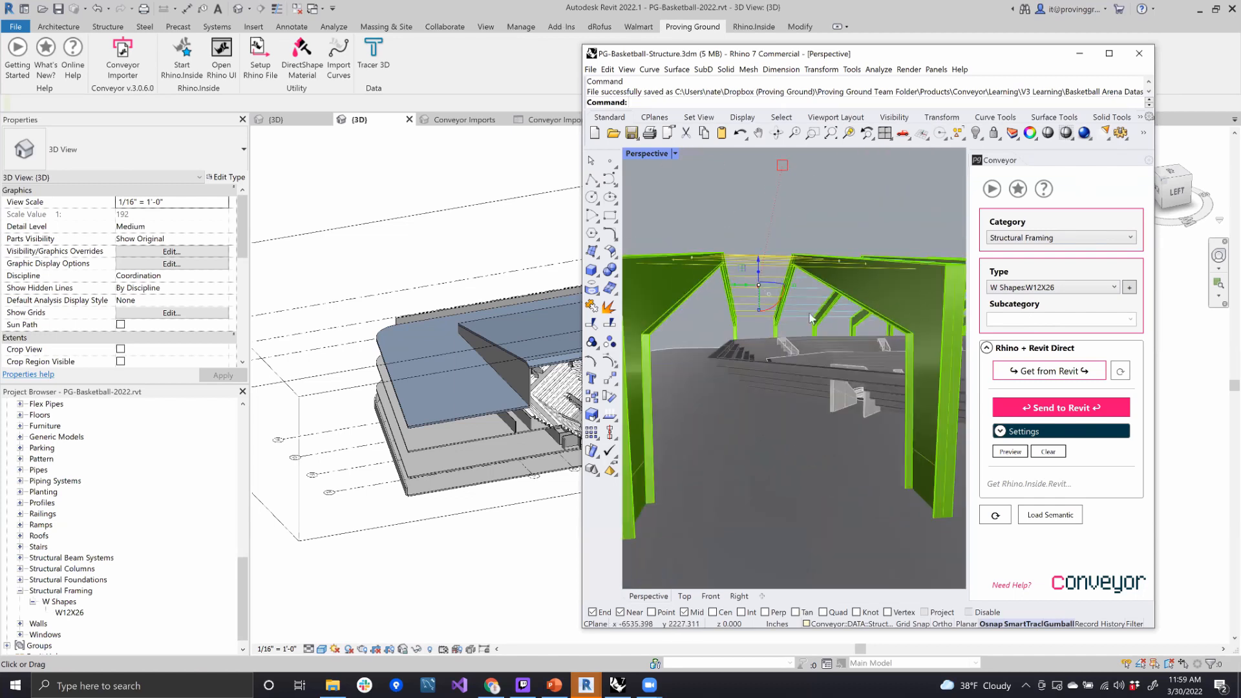
pyautogui.scroll(8, 802, 323)
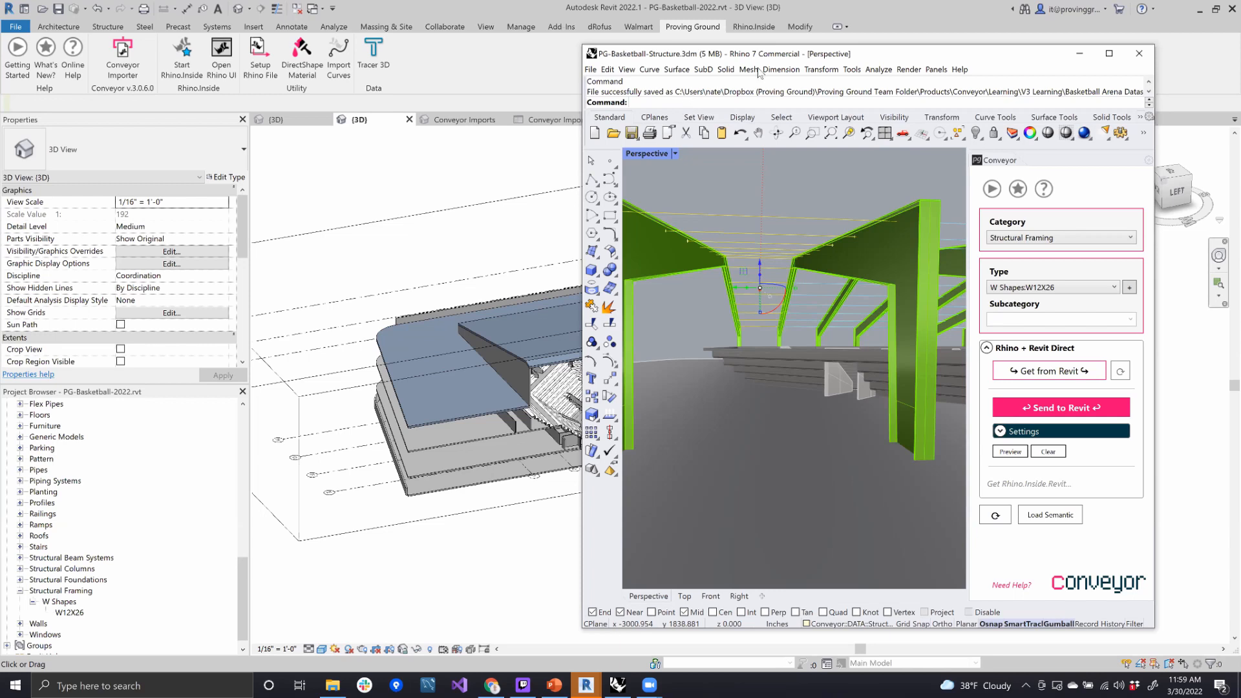
pyautogui.click(807, 179)
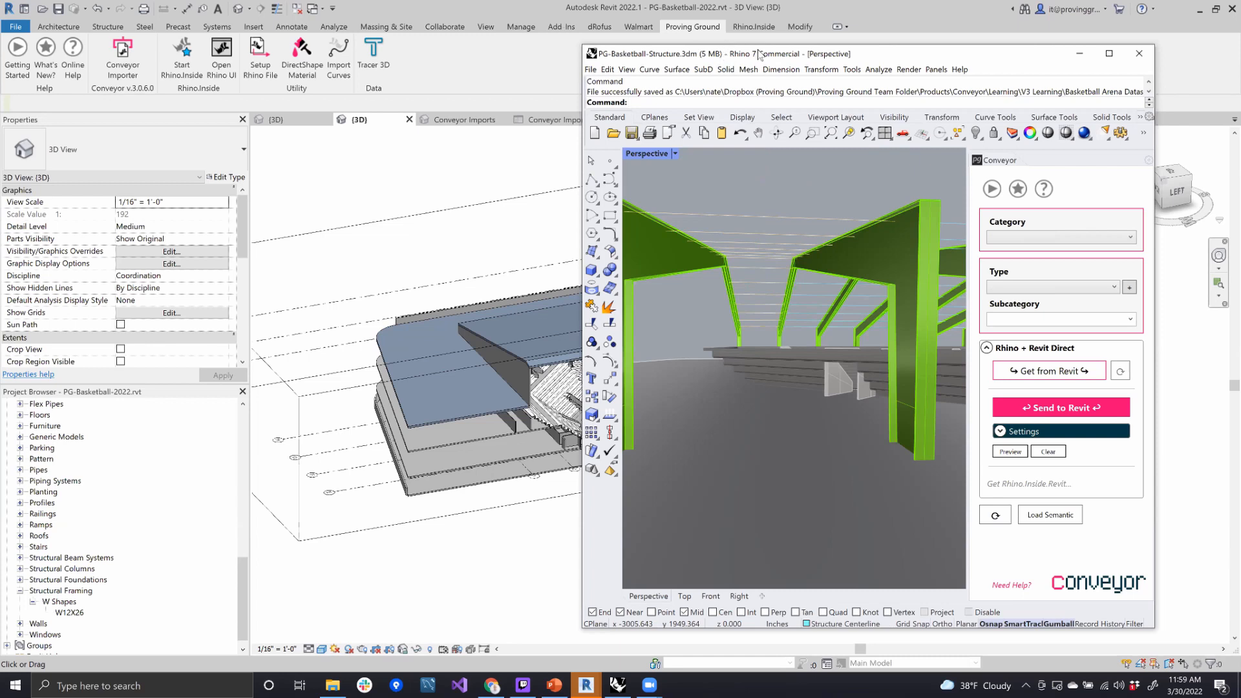
# - Open PG-Basketball-Facade.3dm in Rhino without saving the worksession changes, and continue in inches
pyautogui.moveTo(759, 53); pyautogui.dragTo(822, 58)
pyautogui.click(653, 74)
pyautogui.click(673, 102)
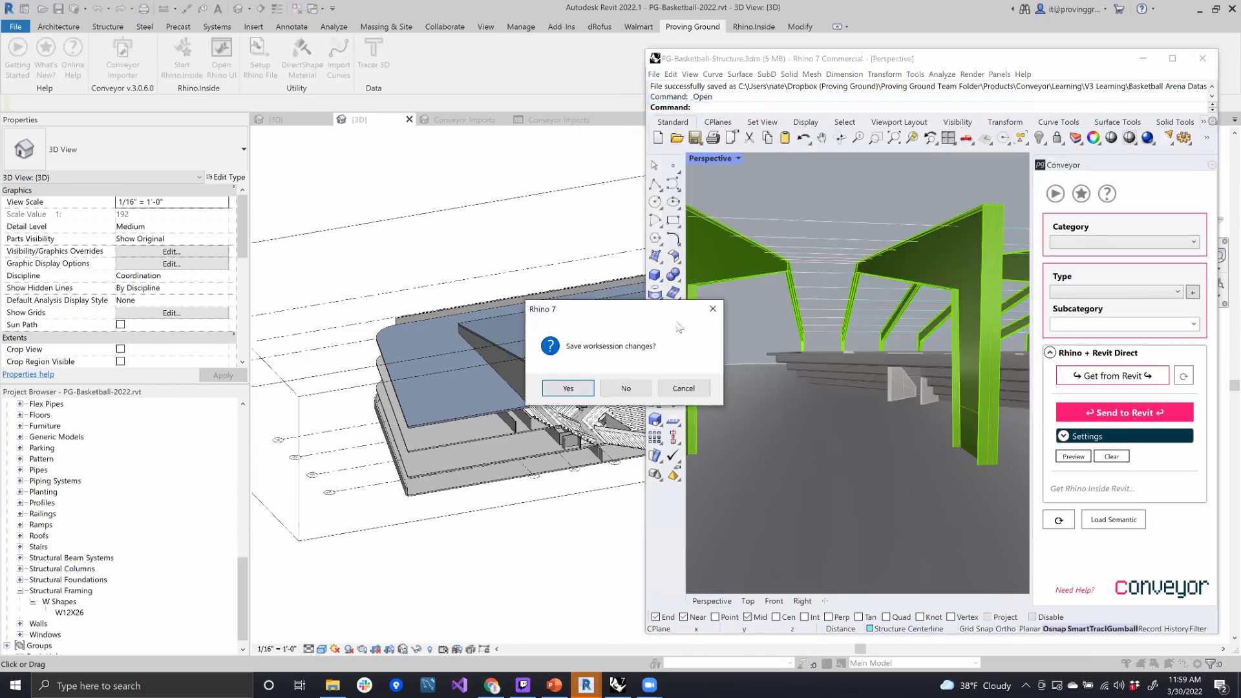
pyautogui.click(626, 389)
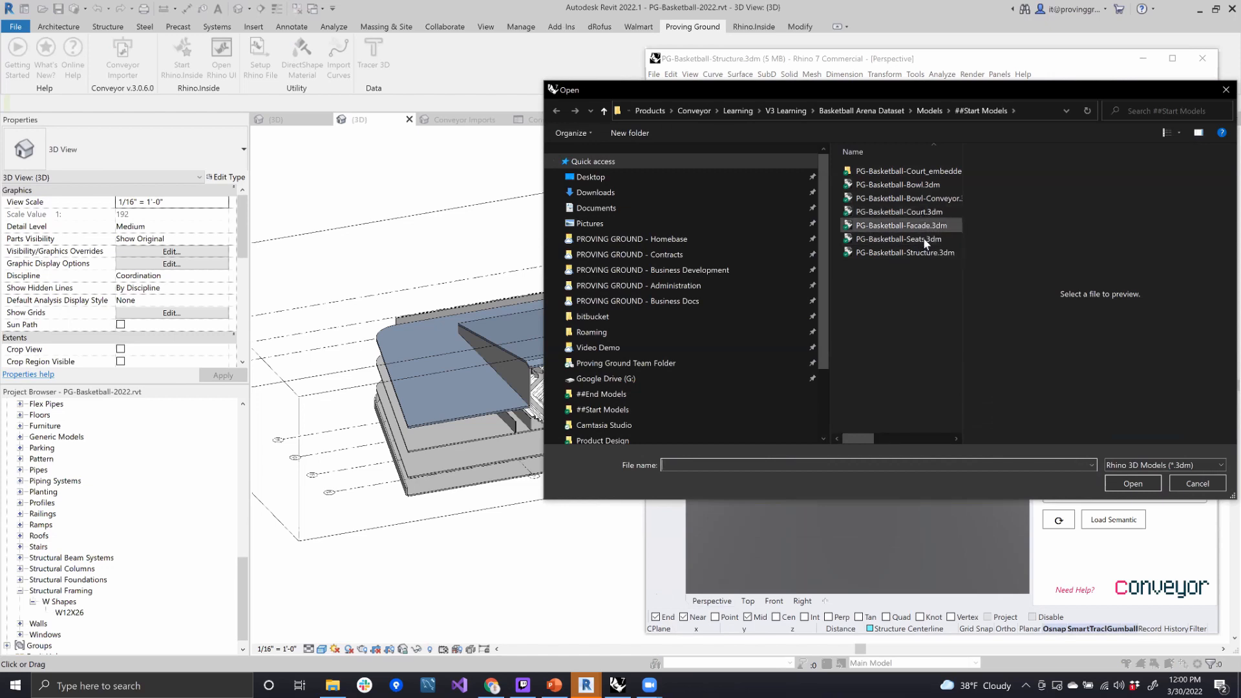
pyautogui.click(926, 222)
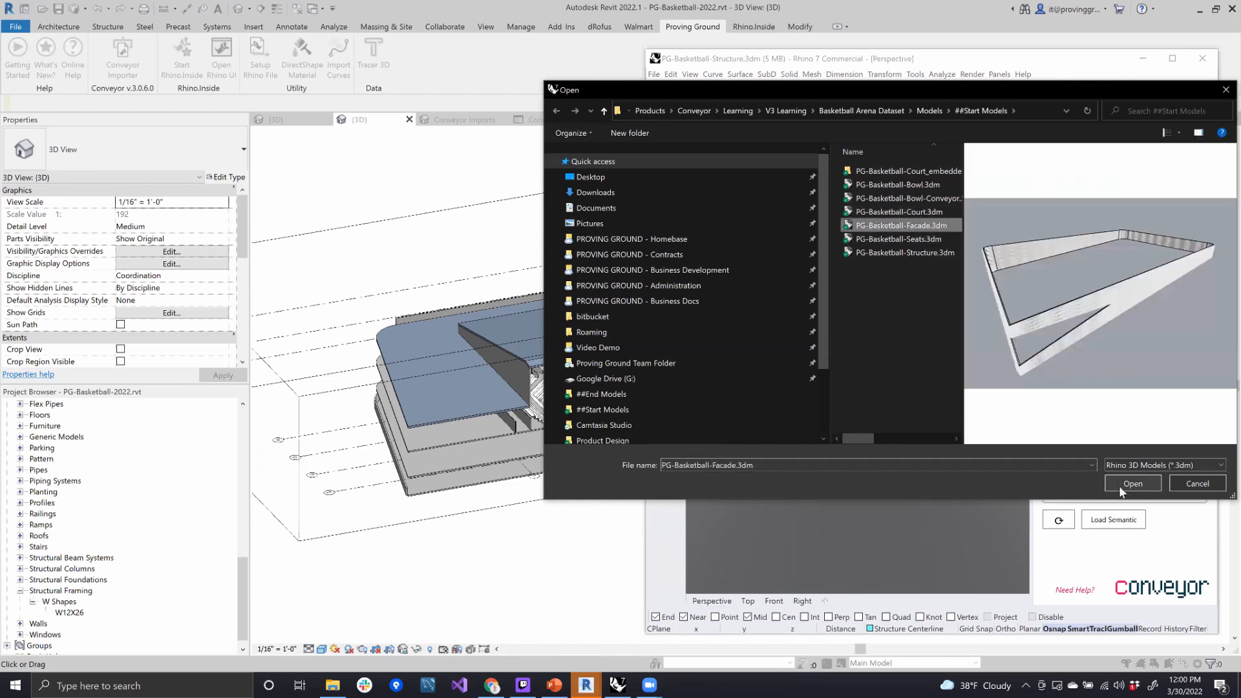
pyautogui.click(1122, 482)
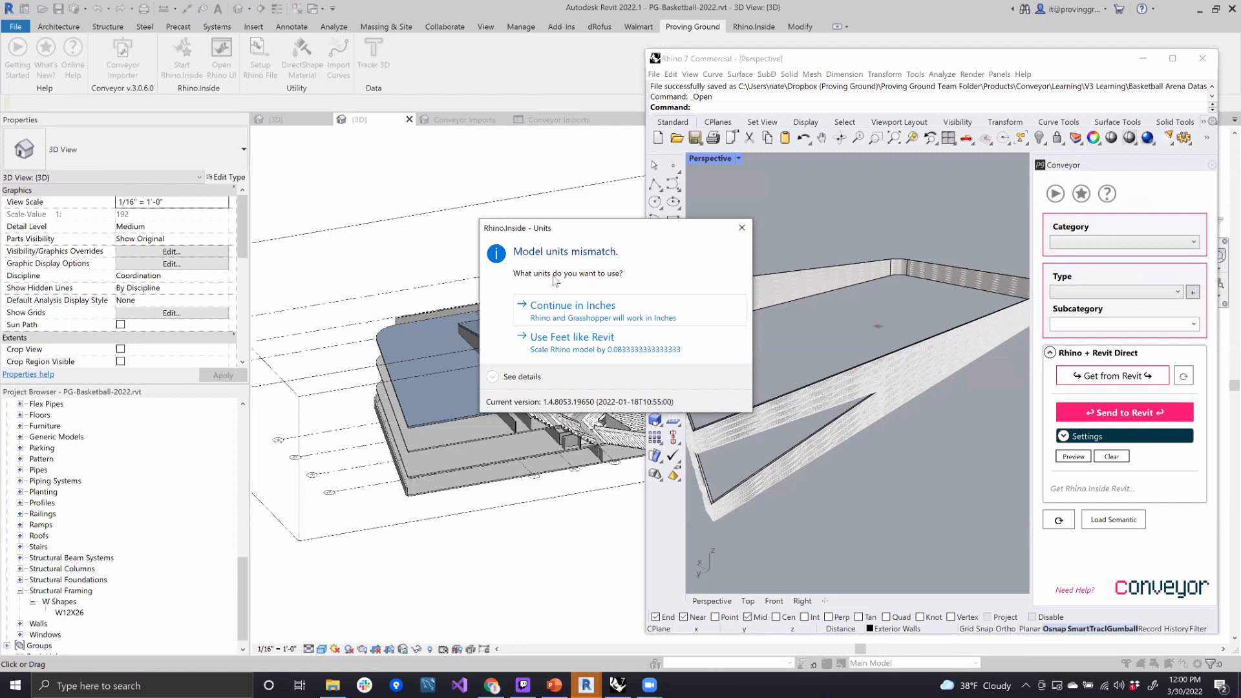
pyautogui.click(594, 321)
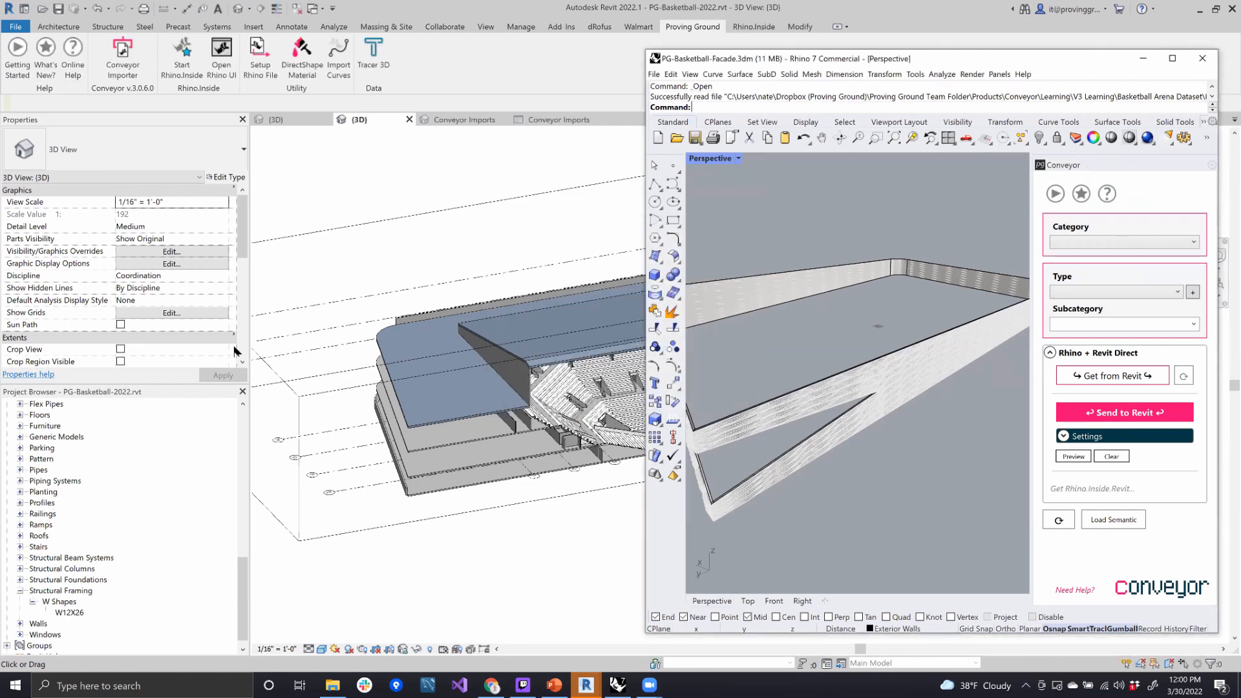
# - Examine the arena's exterior in Revit and the triangulated facade panels up close in Rhino
pyautogui.keyDown('shift'); pyautogui.moveTo(468, 290); pyautogui.dragTo(630, 316, button='middle'); pyautogui.keyUp('shift')
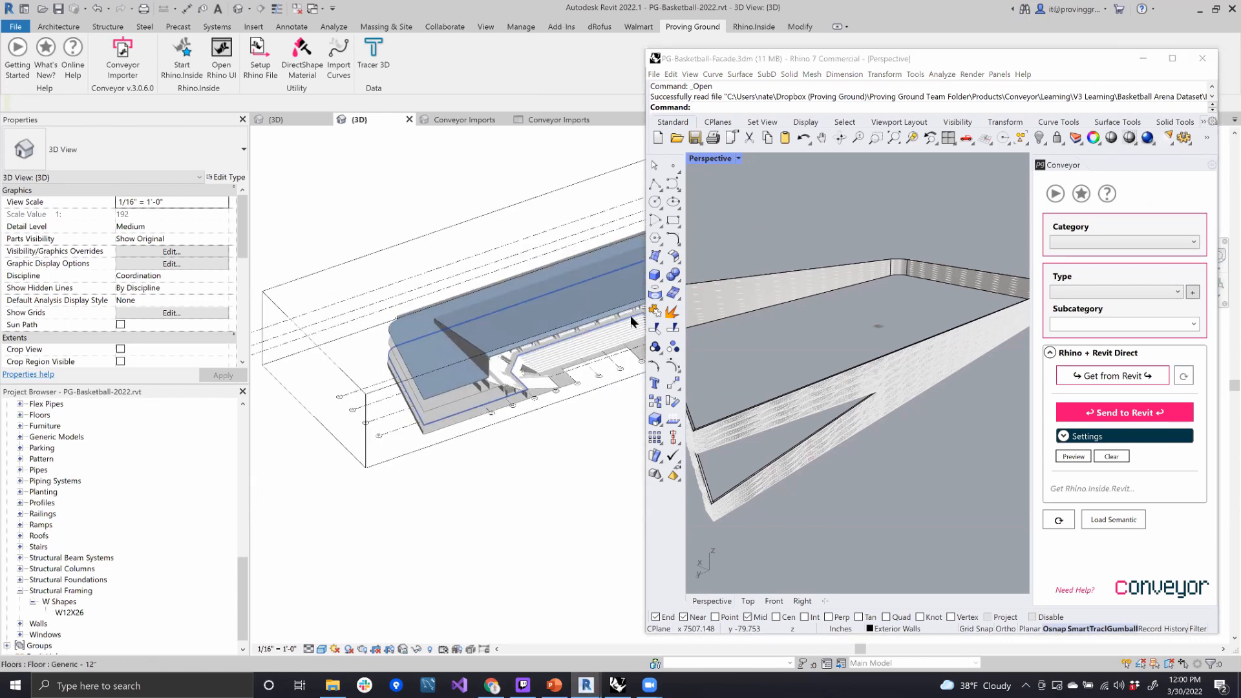
pyautogui.scroll(1, 630, 315)
pyautogui.keyDown('shift'); pyautogui.moveTo(556, 411); pyautogui.dragTo(546, 391, button='middle'); pyautogui.keyUp('shift')
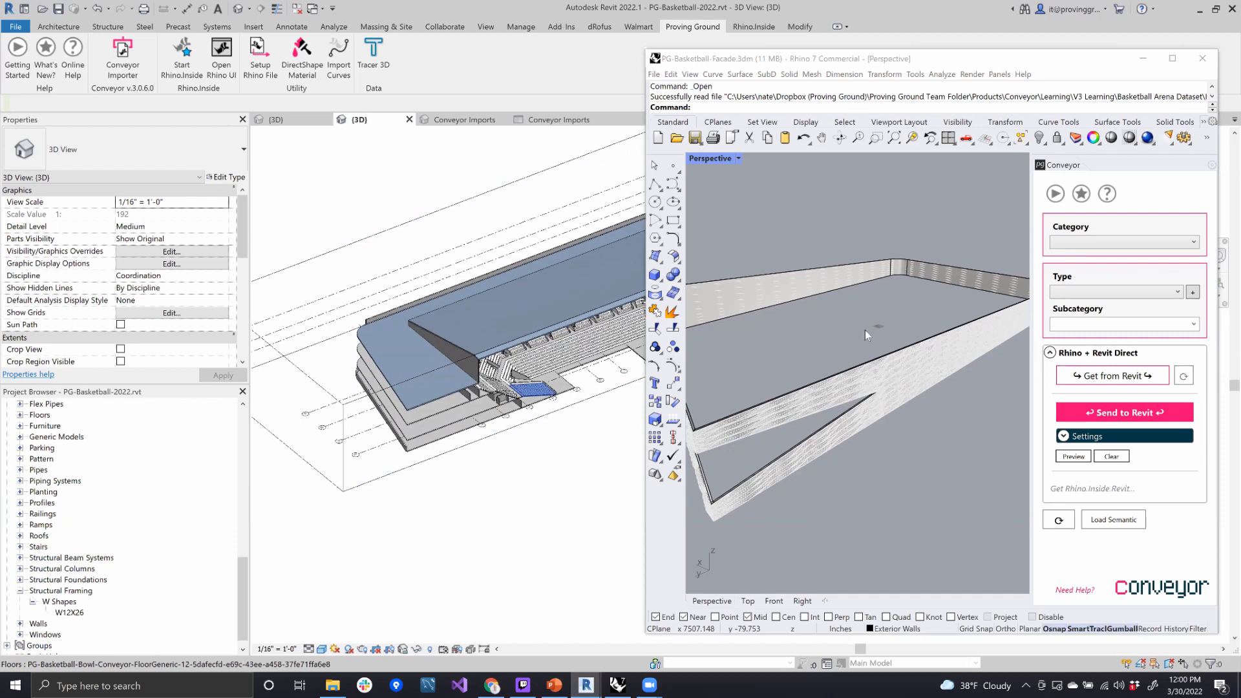
pyautogui.click(804, 332)
pyautogui.moveTo(848, 338); pyautogui.dragTo(743, 354, button='right')
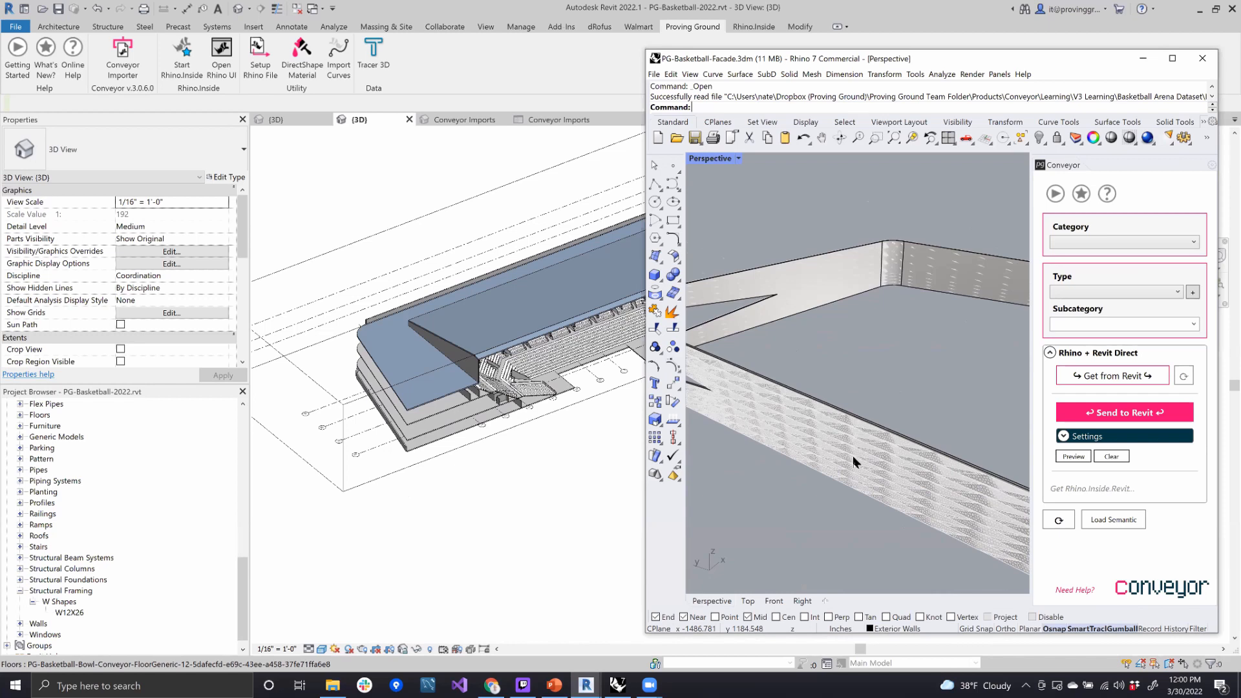
pyautogui.scroll(1, 852, 456)
pyautogui.scroll(1, 851, 456)
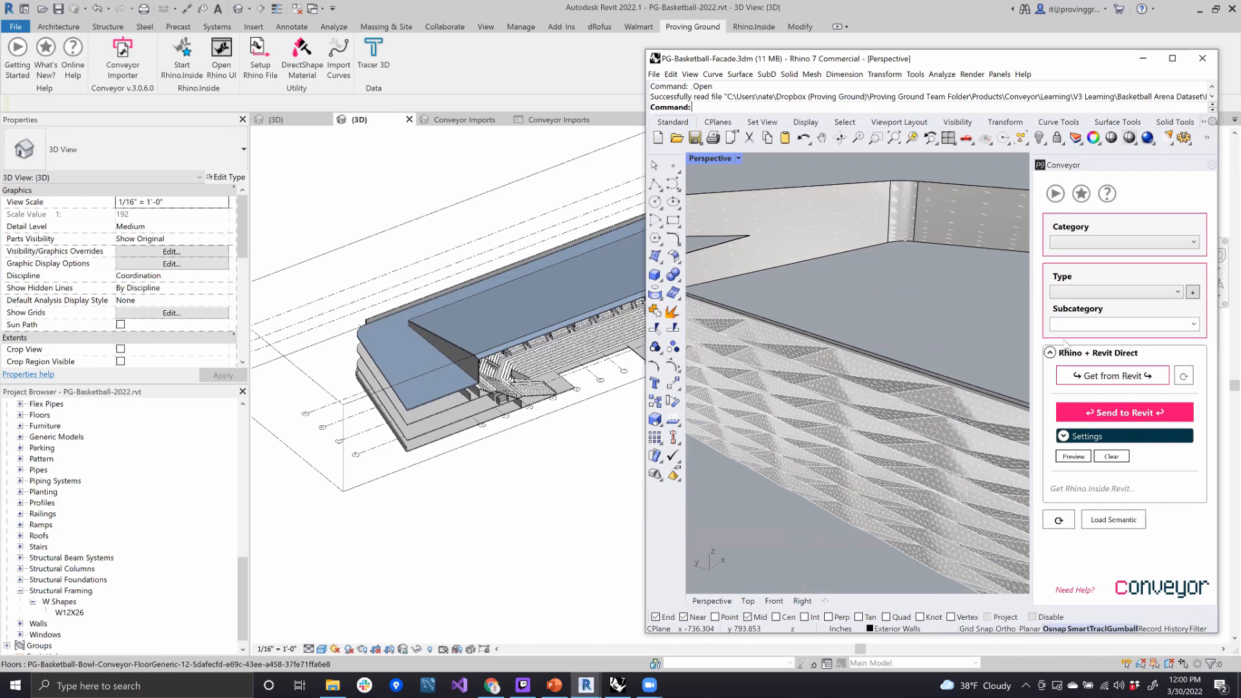
pyautogui.scroll(3, 888, 417)
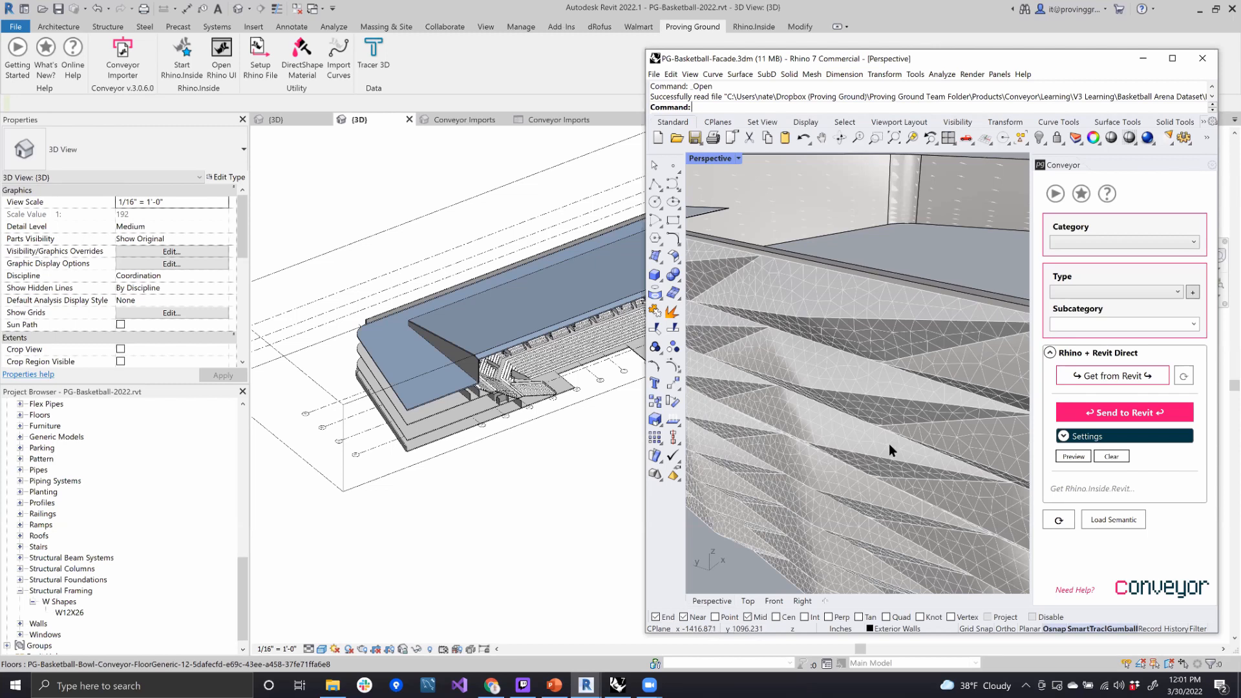
# - Select the facade's pillow mesh in Rhino and refresh Conveyor's category options
pyautogui.click(918, 360)
pyautogui.scroll(-6, 918, 360)
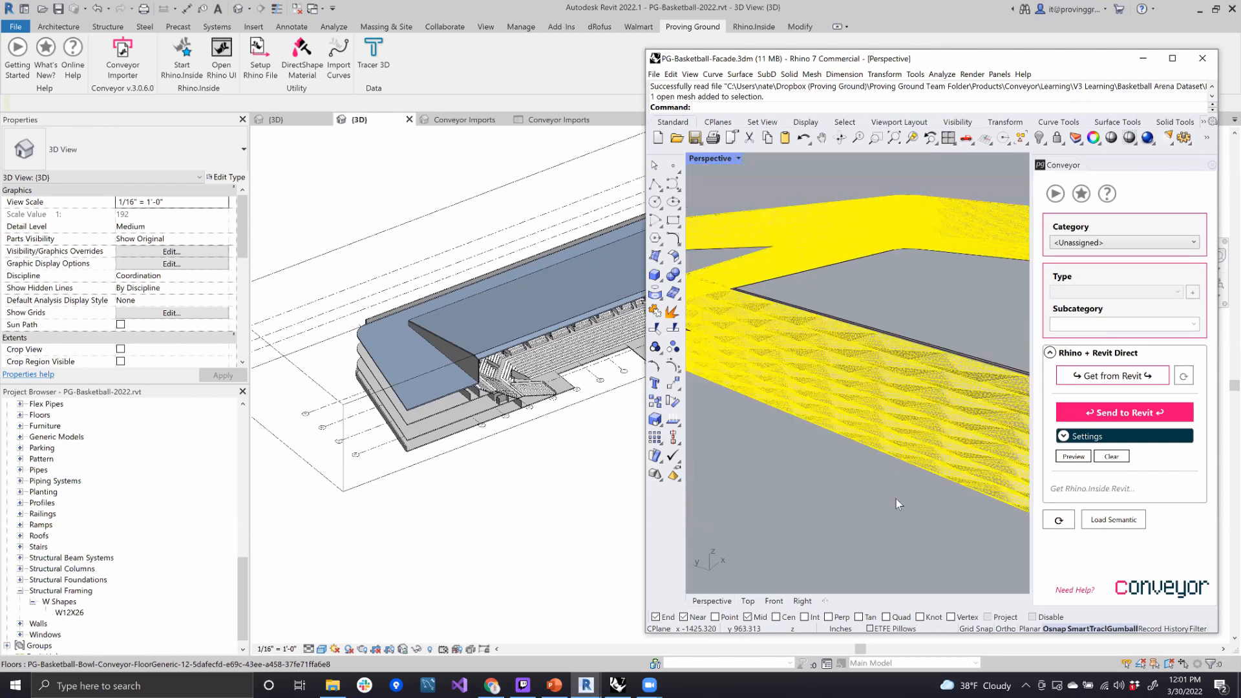
pyautogui.keyDown('shift'); pyautogui.moveTo(893, 509); pyautogui.dragTo(957, 507, button='right'); pyautogui.keyUp('shift')
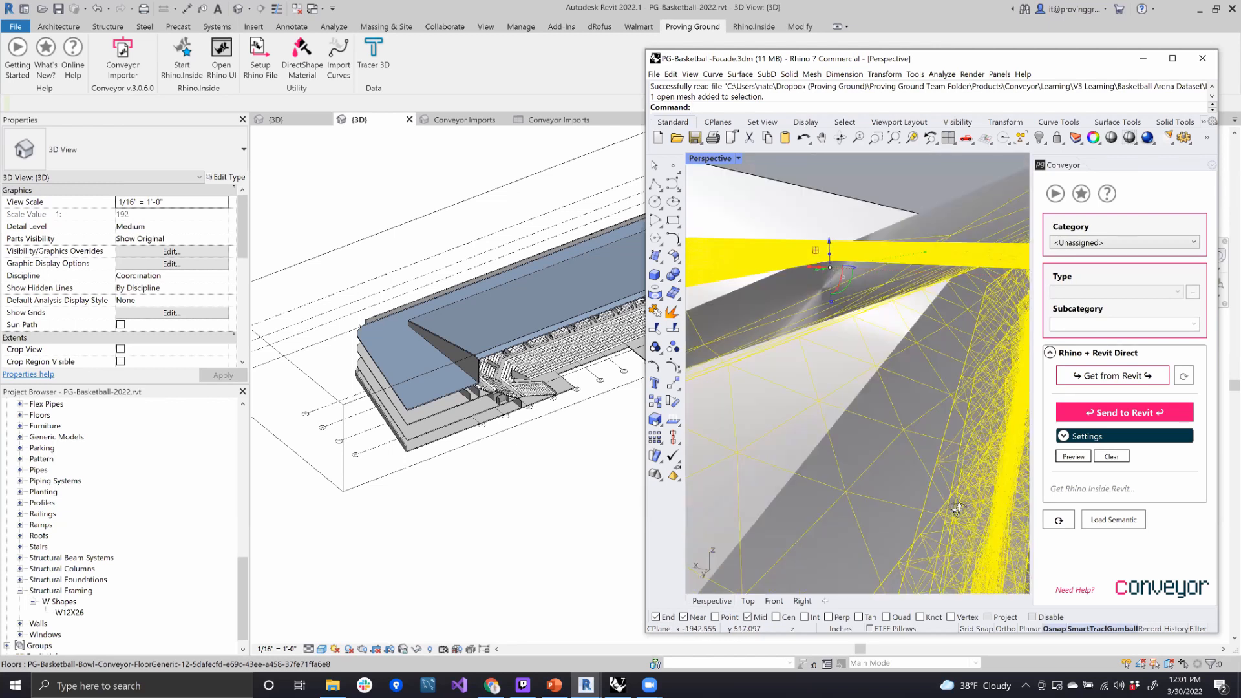
pyautogui.click(1151, 246)
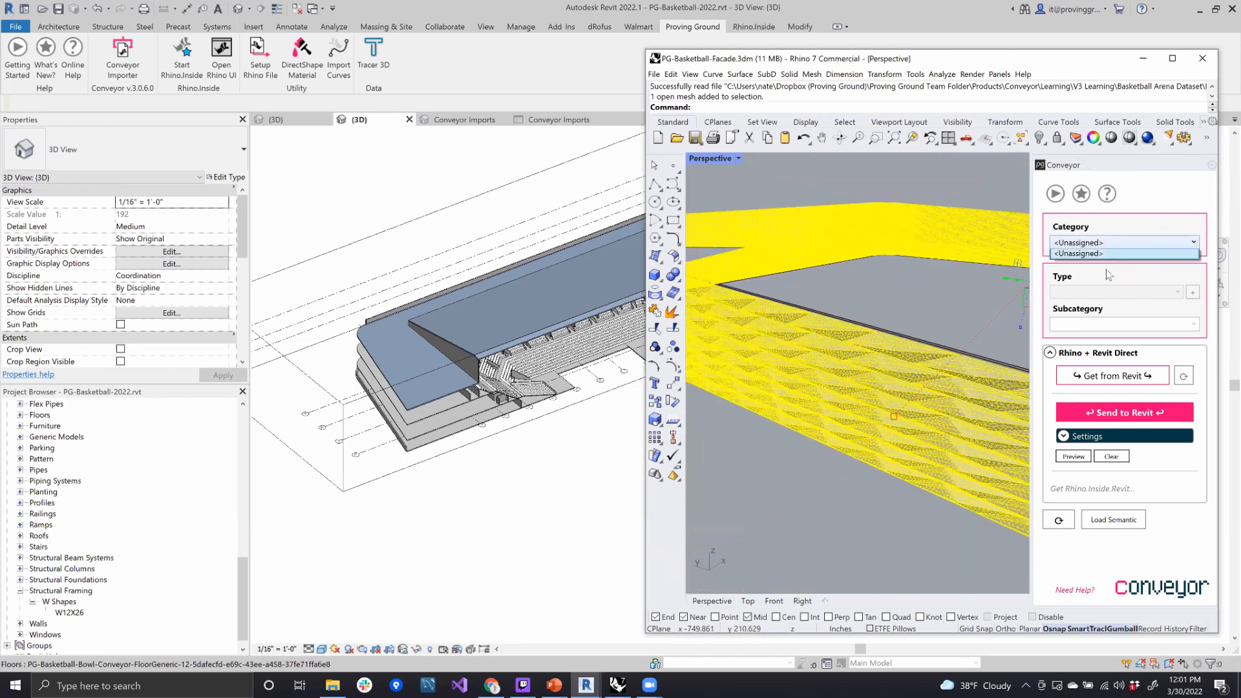
pyautogui.click(807, 176)
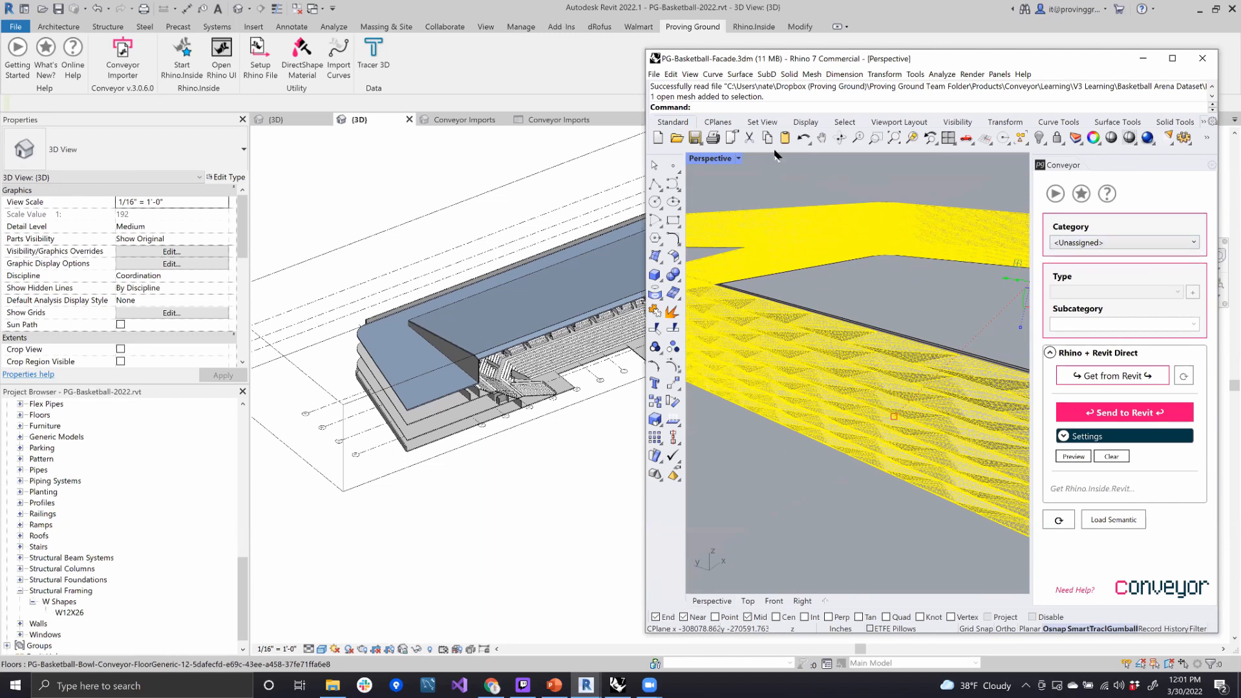
pyautogui.click(1058, 522)
# - Assign the facade mesh to Component Families with type Generic Models, and send it to Revit
pyautogui.keyDown('shift'); pyautogui.moveTo(349, 378); pyautogui.dragTo(626, 351, button='middle'); pyautogui.keyUp('shift')
pyautogui.scroll(4, 625, 350)
pyautogui.moveTo(577, 394)
pyautogui.keyDown('shift'); pyautogui.mouseDown(button='middle')
pyautogui.moveTo(581, 410)
pyautogui.moveTo(575, 375)
pyautogui.mouseUp(button='middle'); pyautogui.keyUp('shift')
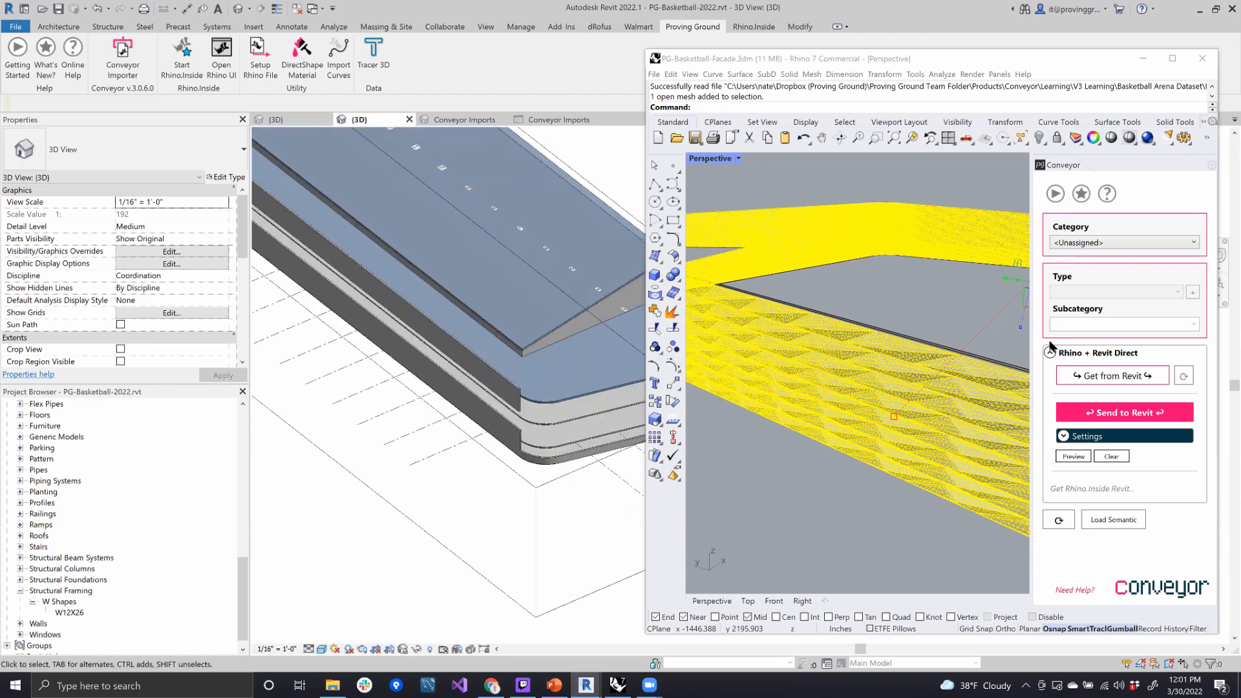
pyautogui.click(1087, 242)
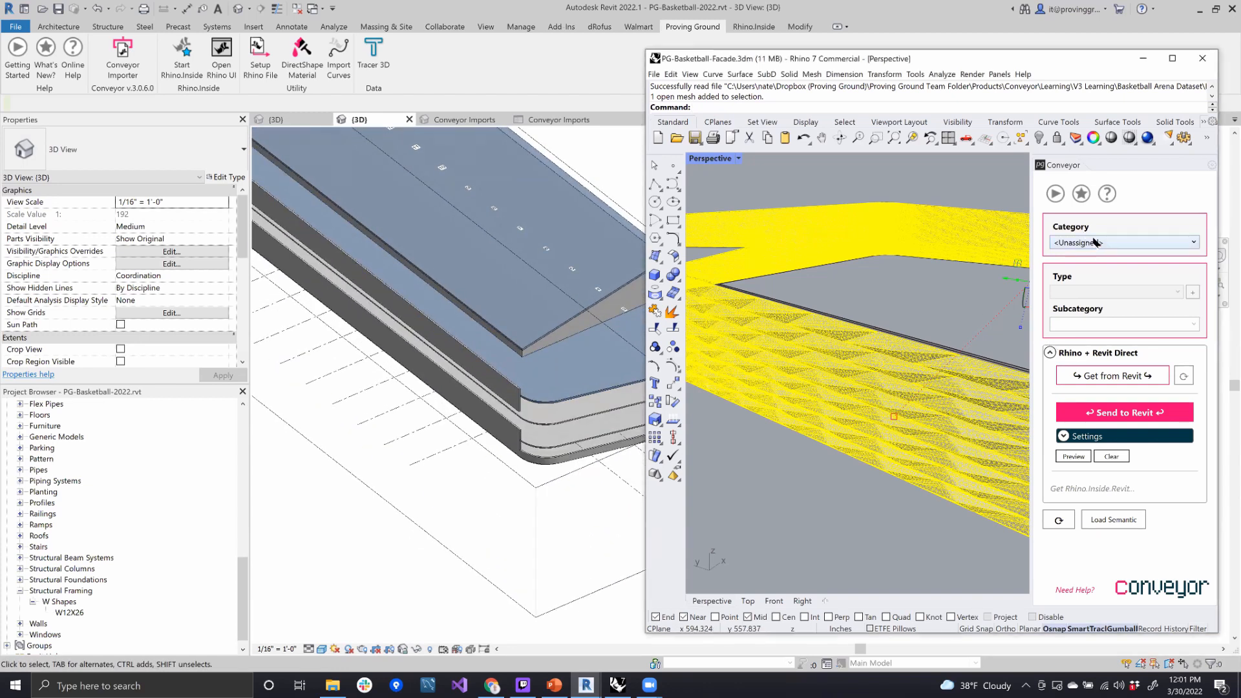
pyautogui.click(1094, 270)
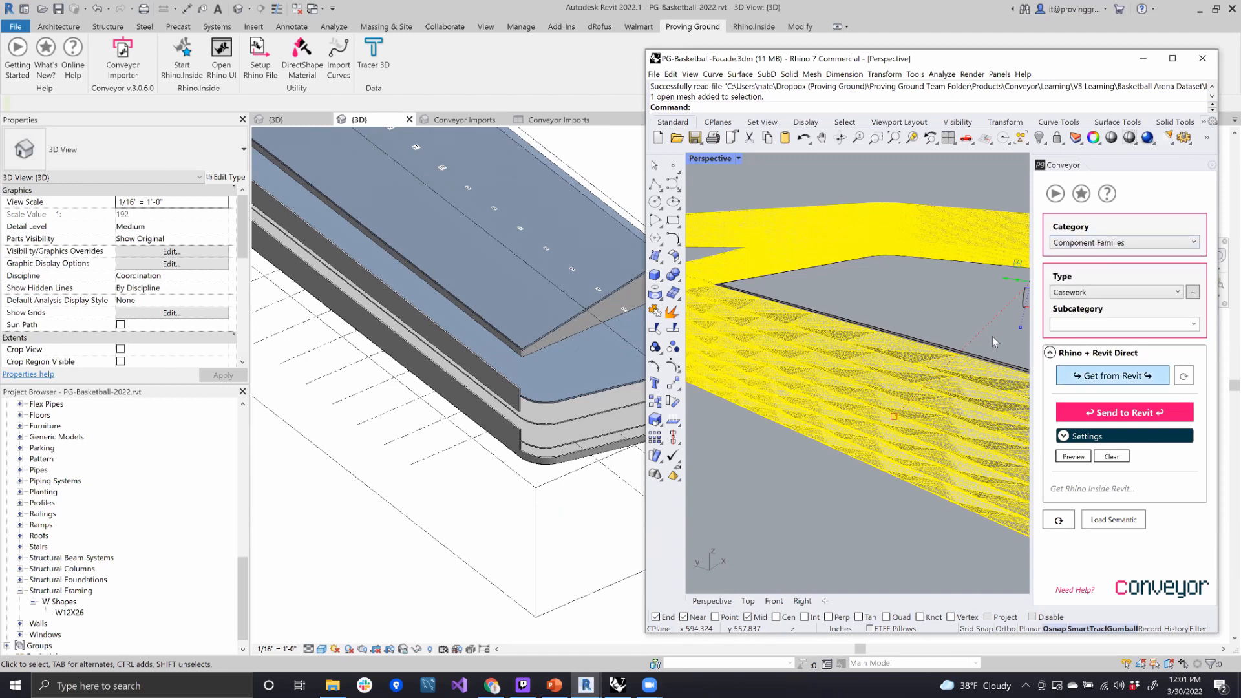
pyautogui.click(1108, 293)
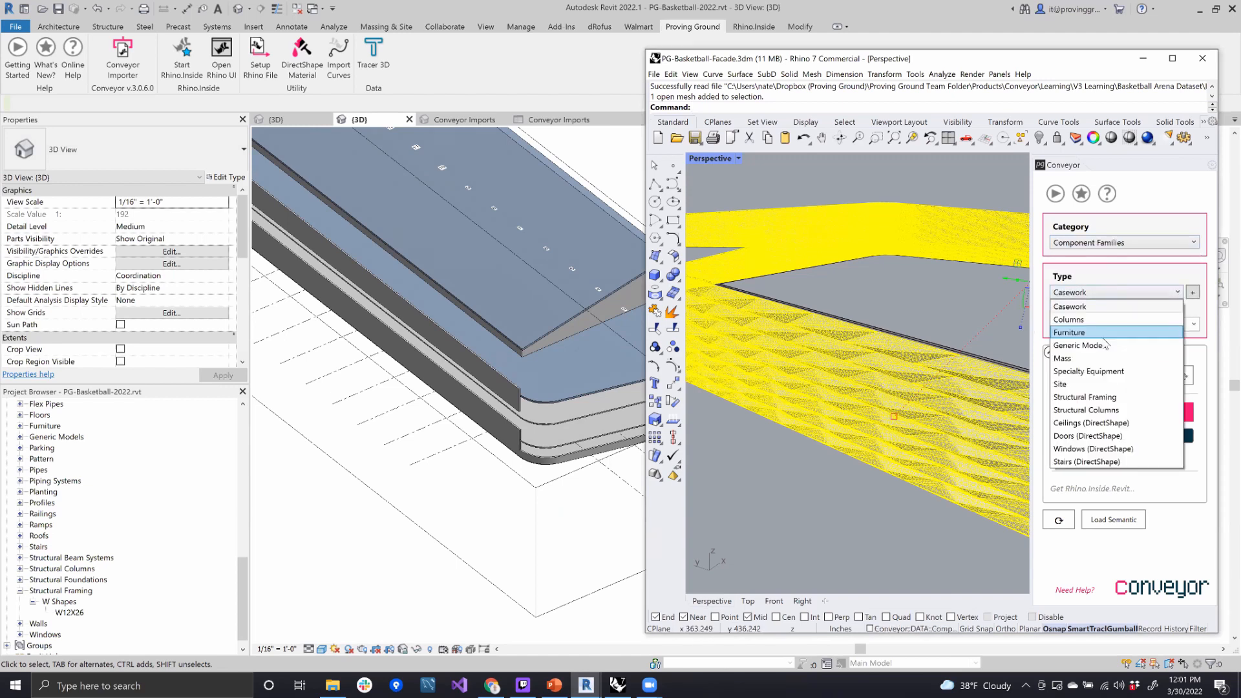
pyautogui.click(1106, 341)
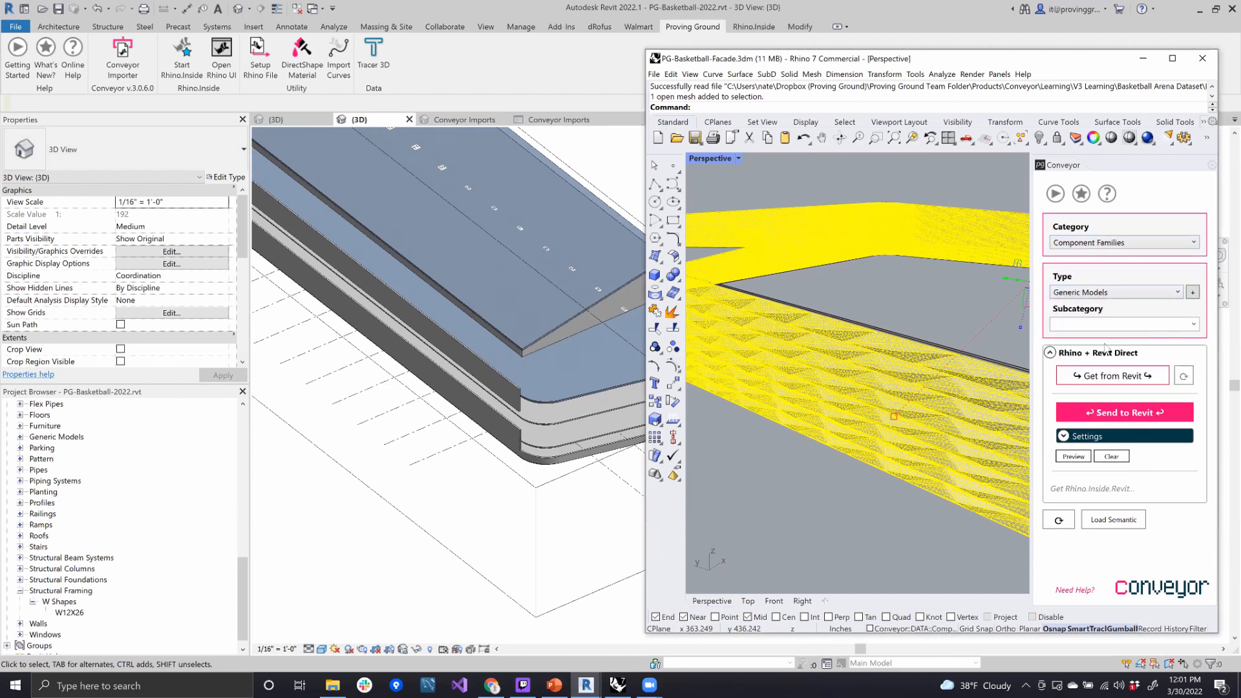
pyautogui.click(1125, 415)
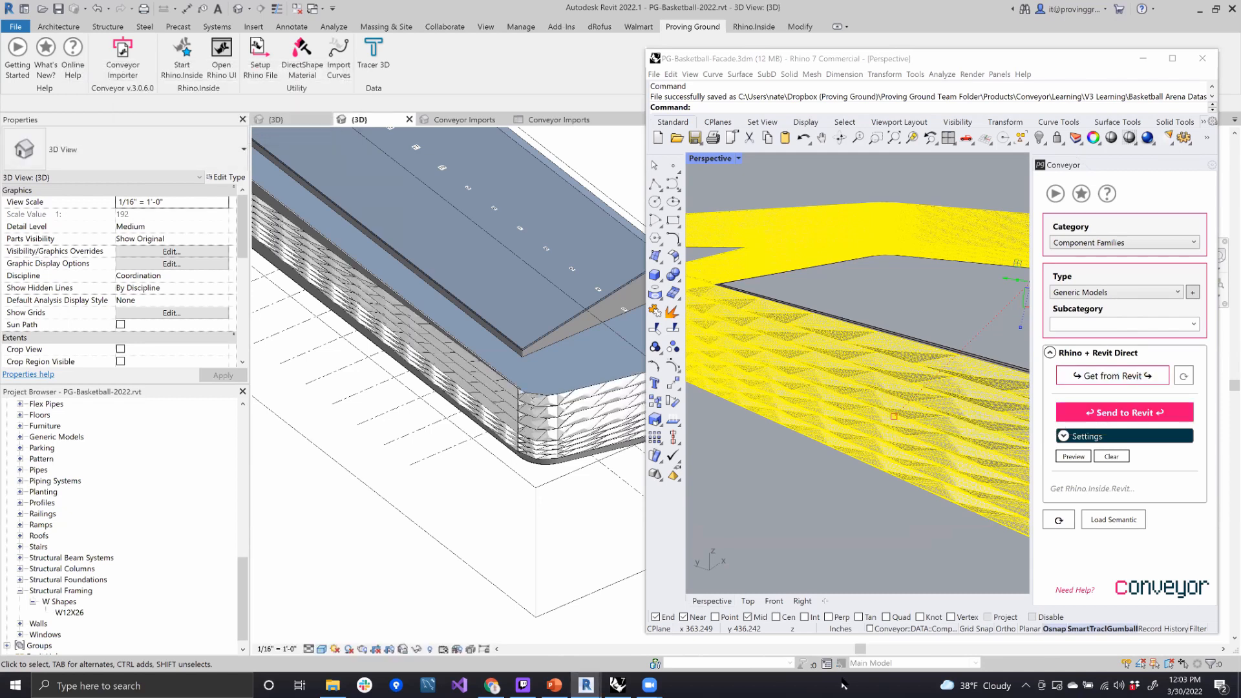
# - Examine the imported facade panels in Revit from outside, both around the whole arena and up close
pyautogui.scroll(-3, 582, 381)
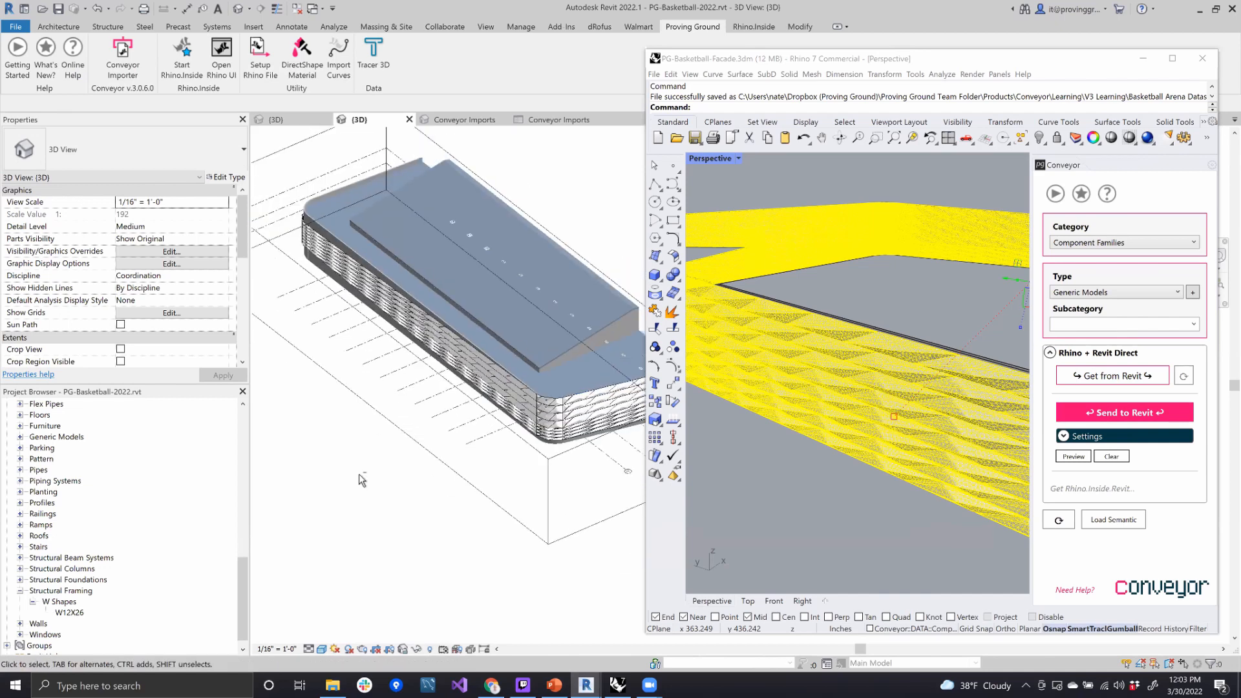
pyautogui.keyDown('shift'); pyautogui.moveTo(439, 471); pyautogui.dragTo(622, 250, button='middle'); pyautogui.keyUp('shift')
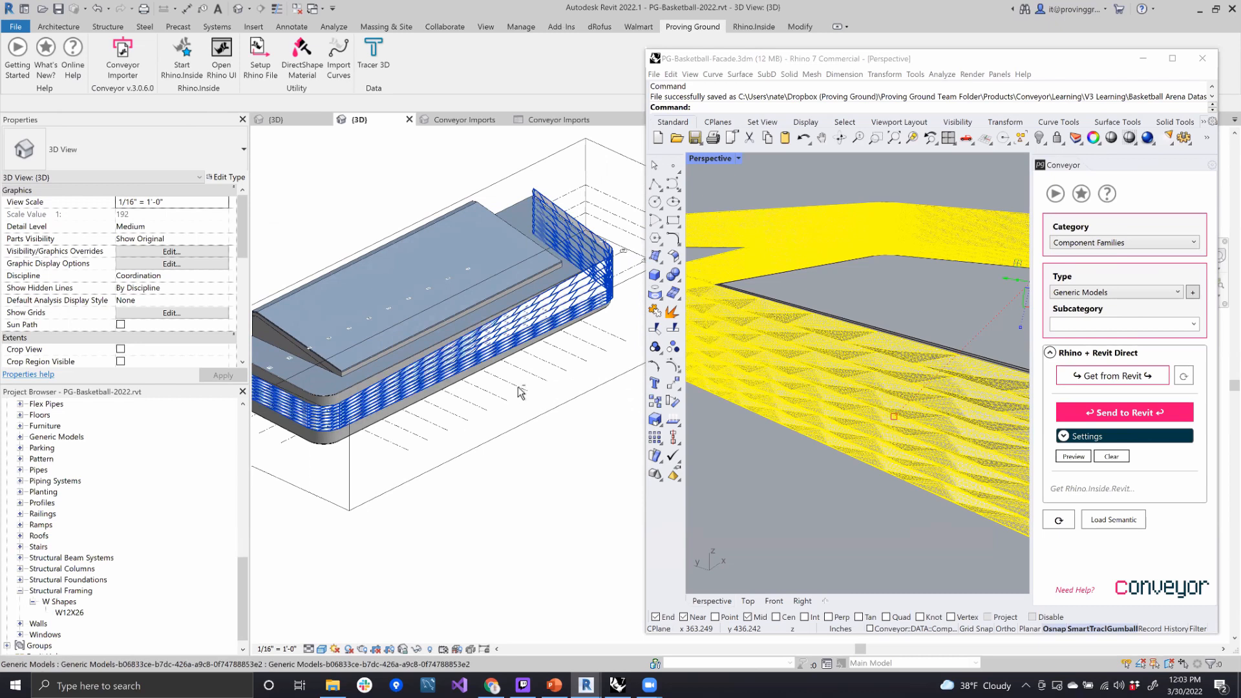
pyautogui.scroll(5, 478, 400)
pyautogui.scroll(2, 538, 301)
pyautogui.keyDown('shift'); pyautogui.moveTo(519, 490); pyautogui.dragTo(477, 322, button='middle'); pyautogui.keyUp('shift')
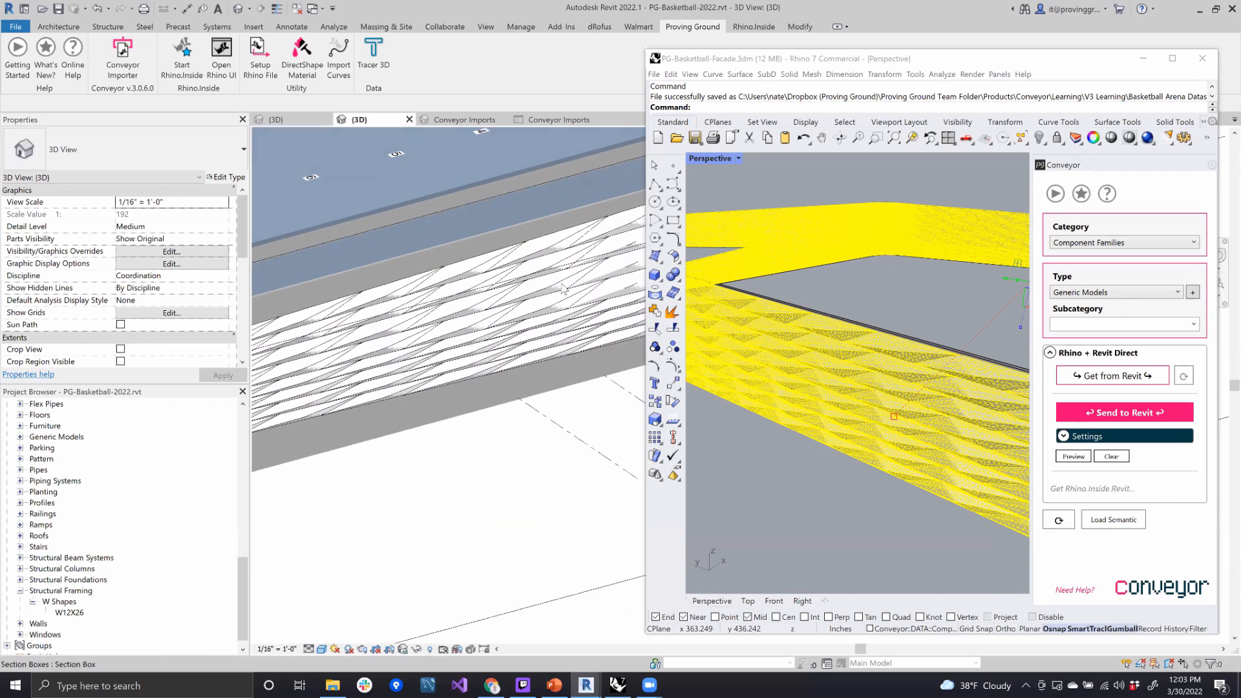
pyautogui.keyDown('shift'); pyautogui.moveTo(562, 447); pyautogui.dragTo(304, 504, button='middle'); pyautogui.keyUp('shift')
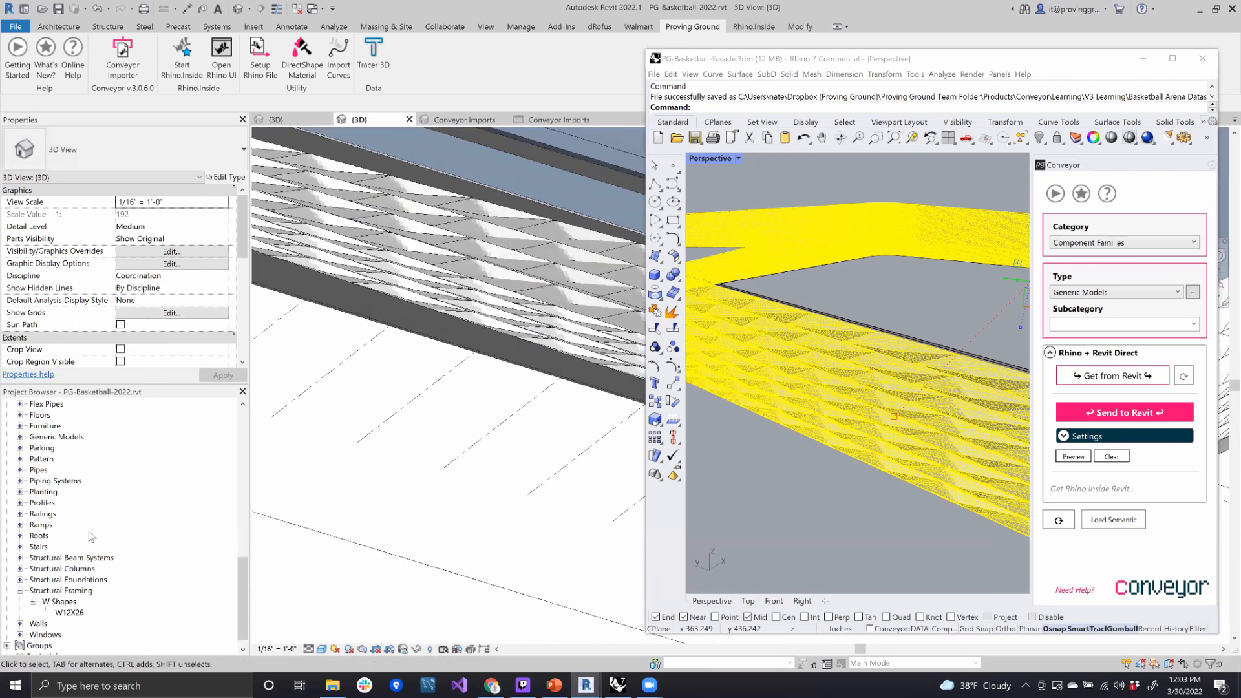
# - Open the Conveyor Imports 3D view in Revit and examine the facade together with the imported bowl and roof structure
pyautogui.scroll(5, 91, 535)
pyautogui.scroll(5, 90, 535)
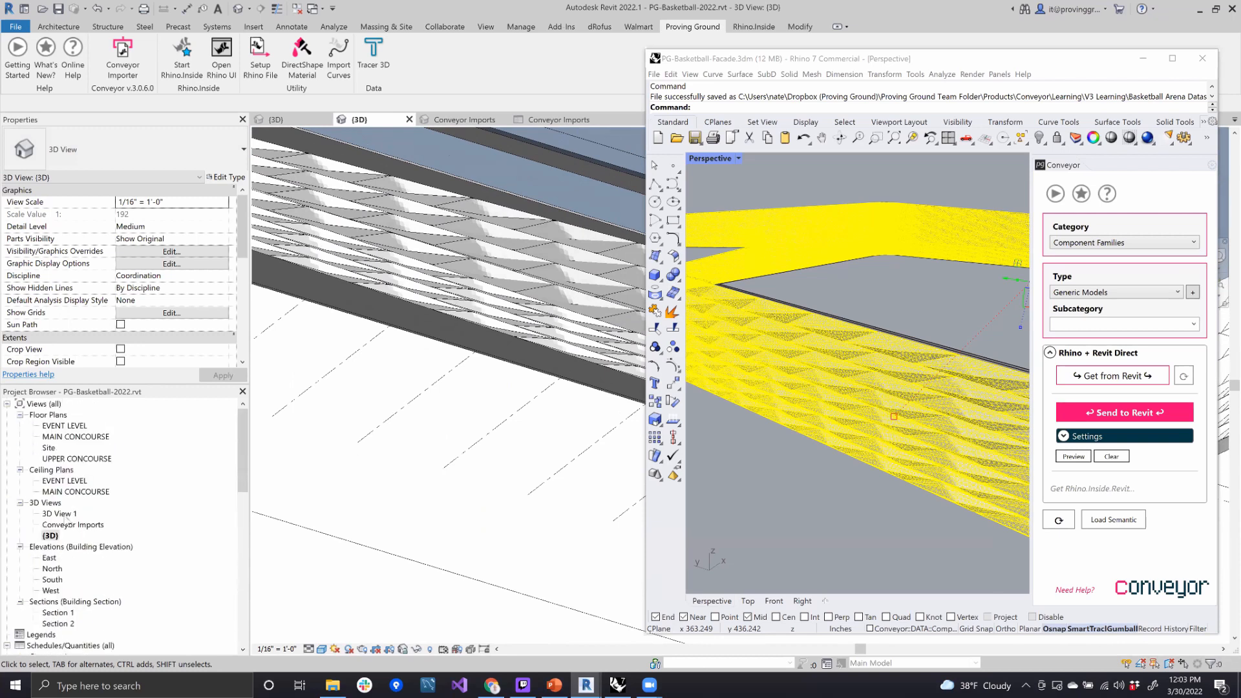
pyautogui.click(70, 524)
pyautogui.doubleClick(70, 525)
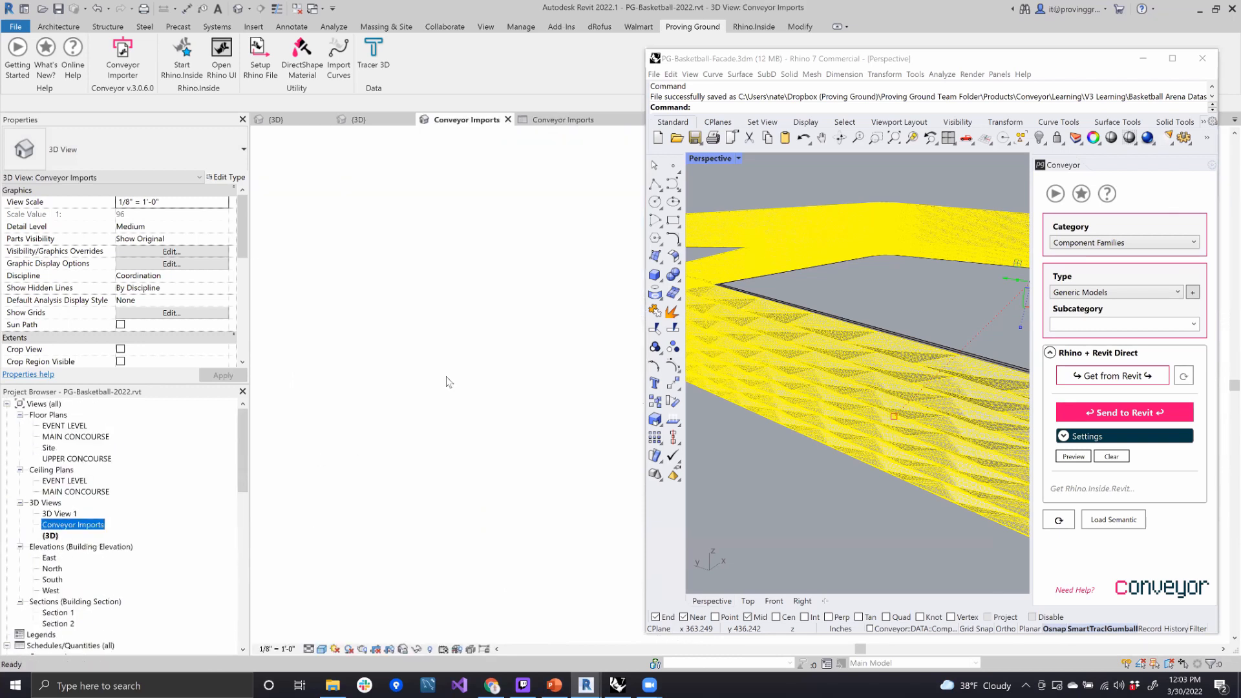
pyautogui.scroll(-5, 501, 543)
pyautogui.keyDown('shift'); pyautogui.moveTo(501, 543); pyautogui.dragTo(386, 518, button='middle'); pyautogui.keyUp('shift')
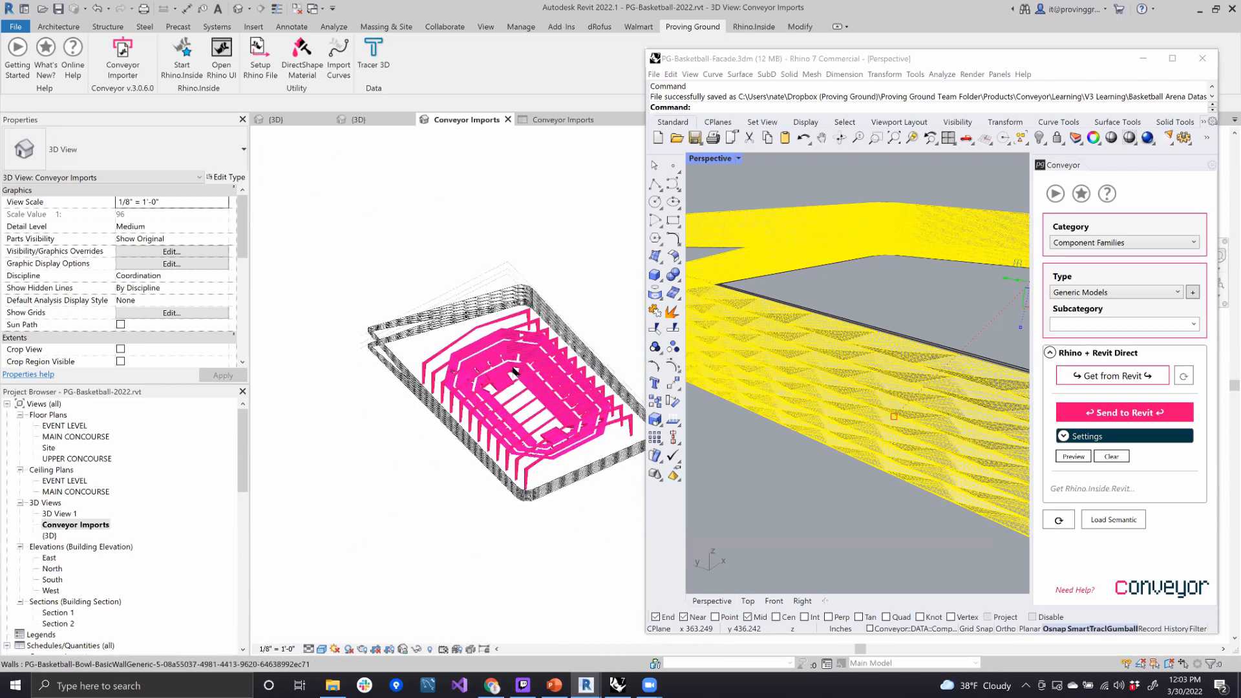
pyautogui.scroll(1, 511, 371)
pyautogui.scroll(2, 520, 372)
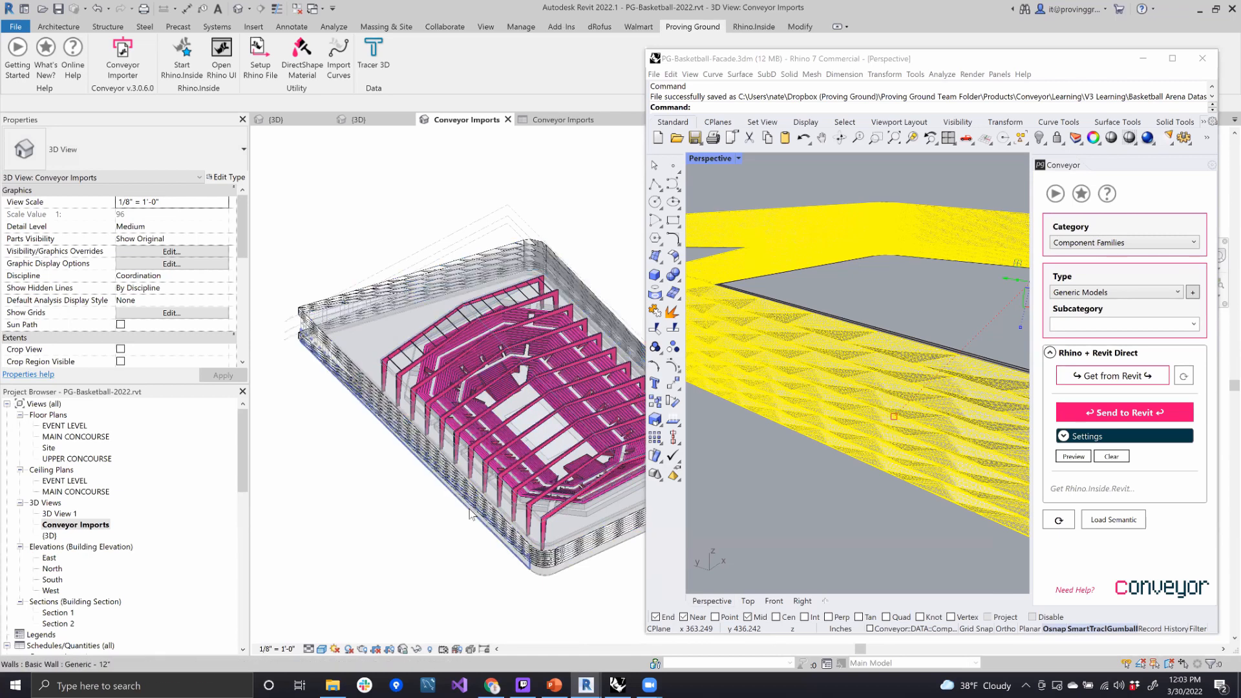
pyautogui.keyDown('shift'); pyautogui.moveTo(435, 498); pyautogui.dragTo(402, 380, button='middle'); pyautogui.keyUp('shift')
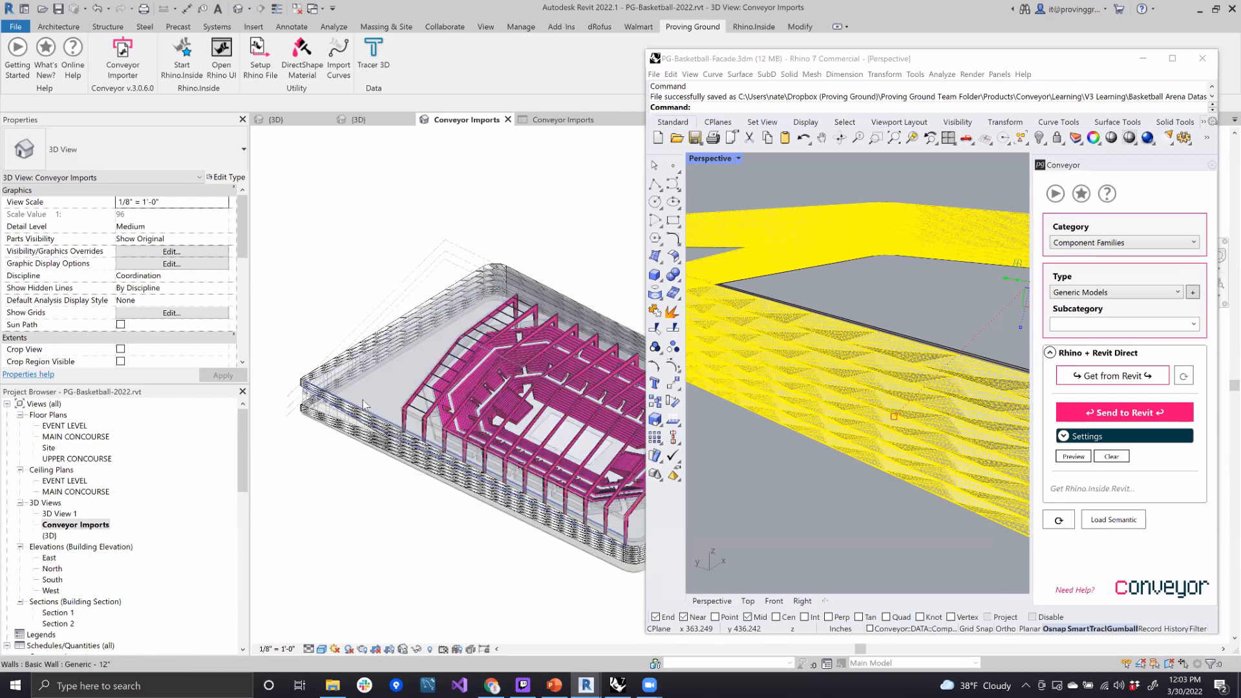
pyautogui.scroll(3, 375, 402)
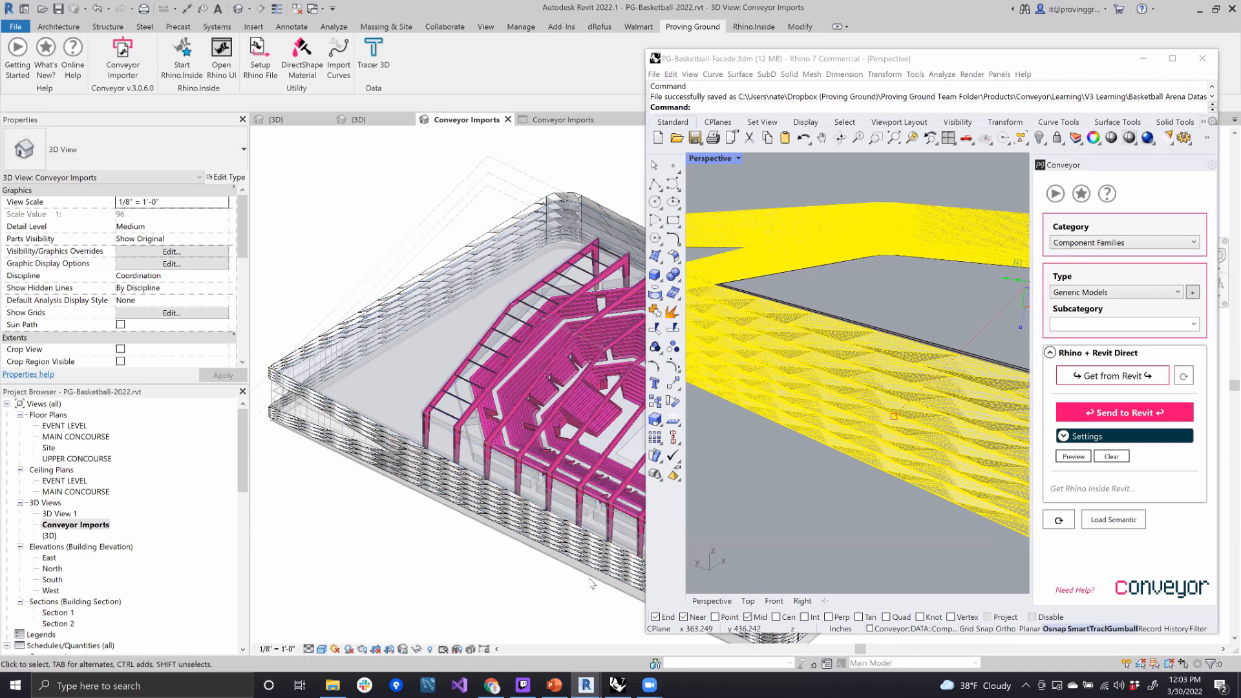
# - Switch to Chrome, open the Conveyor product page from the Proving Ground Apps site, and skim its introduction
pyautogui.moveTo(501, 683)
pyautogui.click(472, 646)
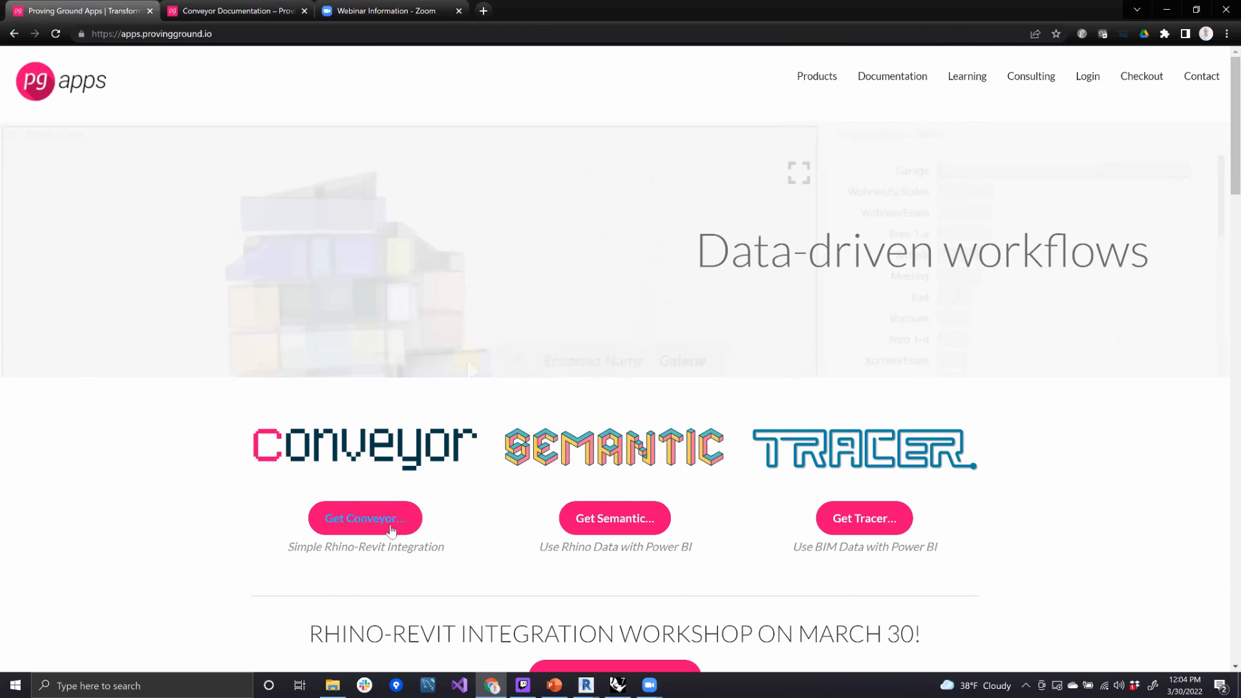
pyautogui.moveTo(895, 77)
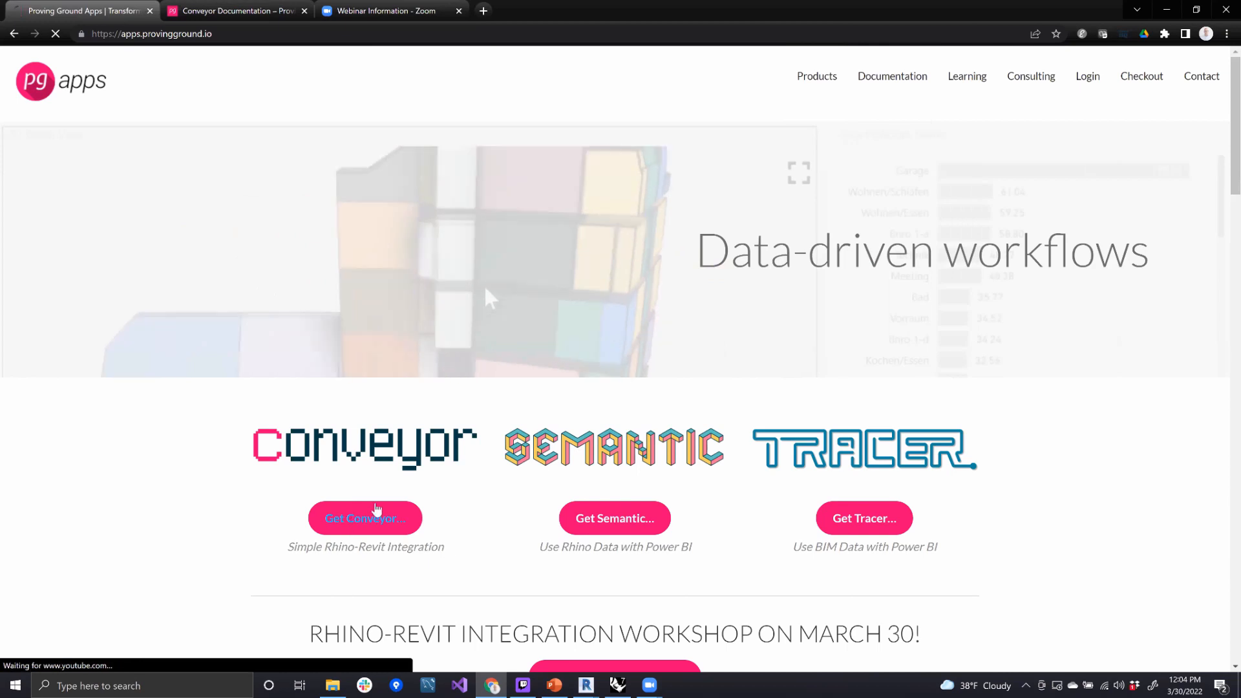
pyautogui.click(347, 521)
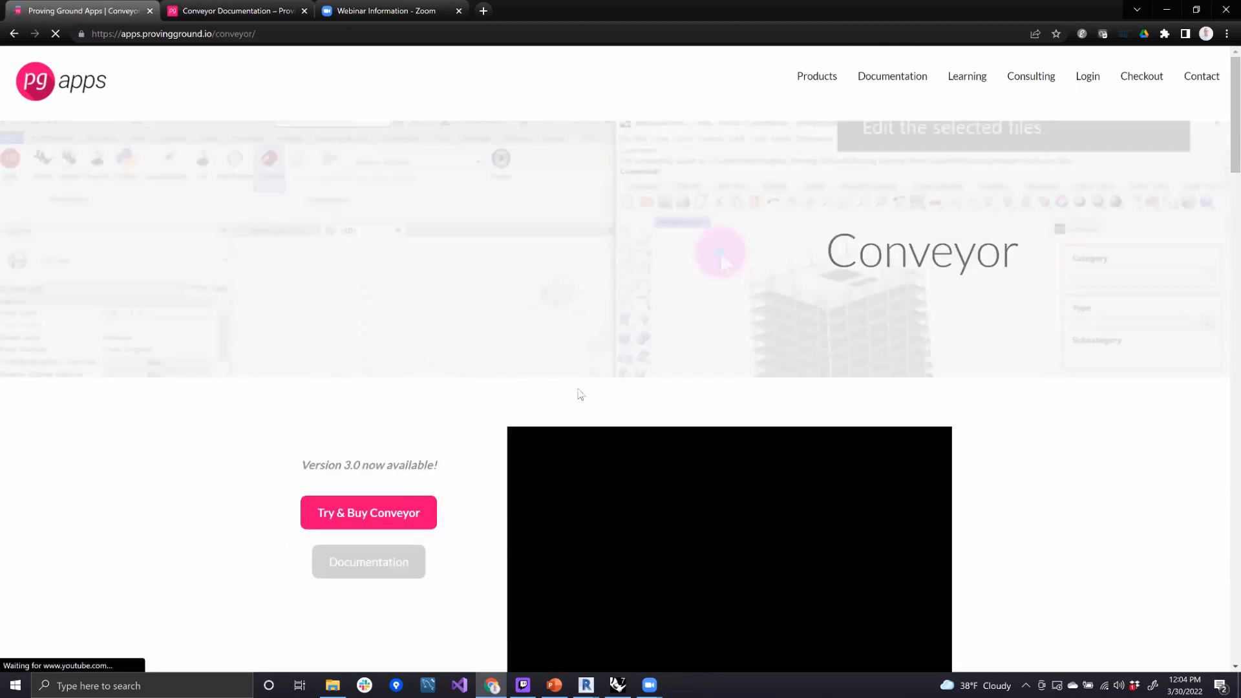
pyautogui.scroll(-1, 964, 370)
pyautogui.scroll(-4, 1003, 371)
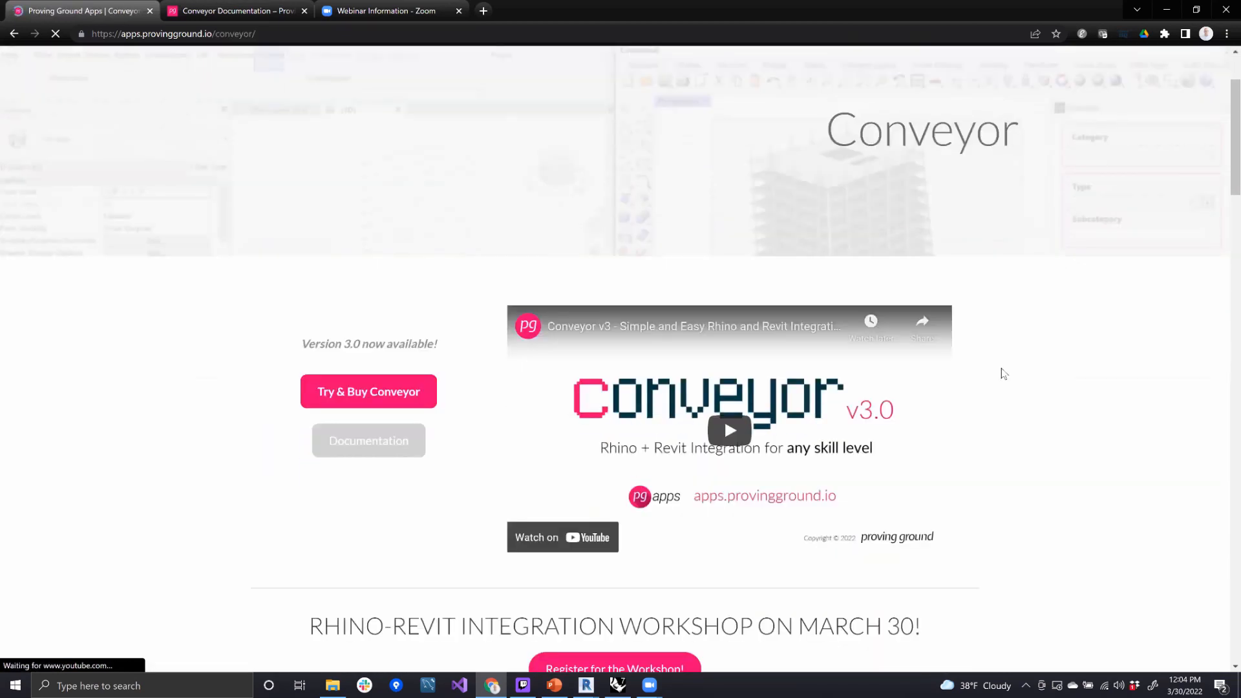
pyautogui.scroll(2, 1010, 377)
pyautogui.scroll(2, 1013, 368)
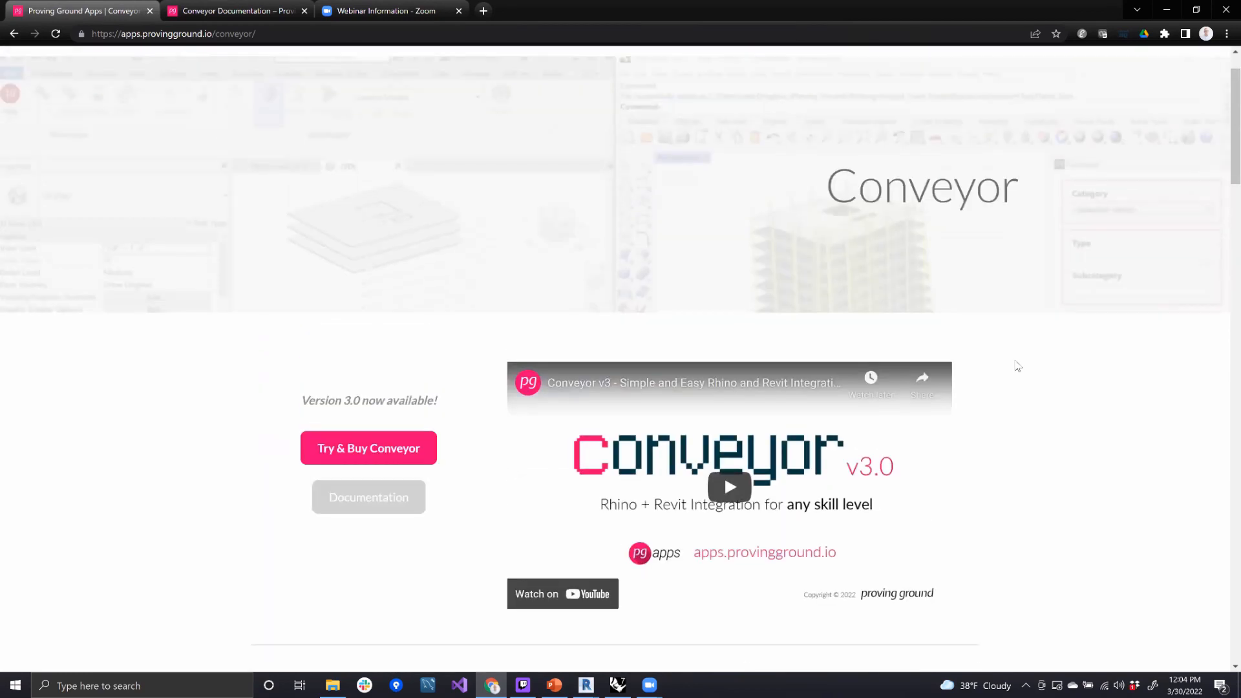
# - Open the Conveyor documentation on the Proving Ground Apps site and skim its list of articles
pyautogui.scroll(1, 1017, 319)
pyautogui.moveTo(891, 84)
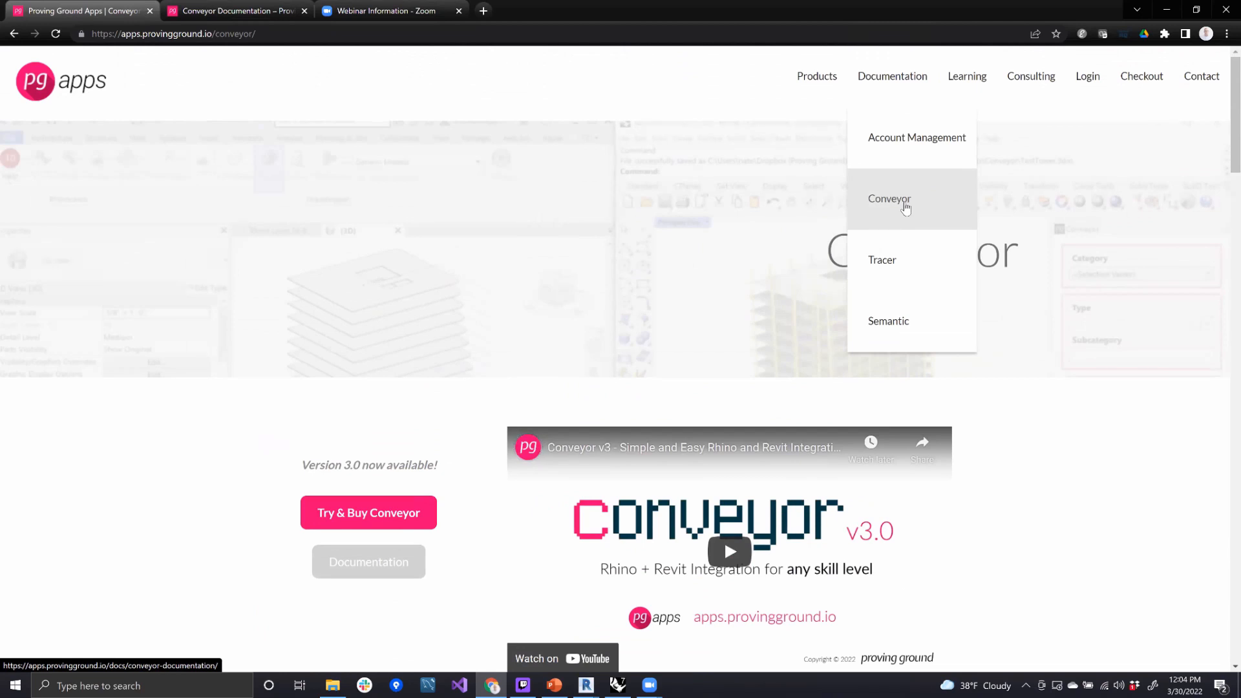
pyautogui.click(905, 205)
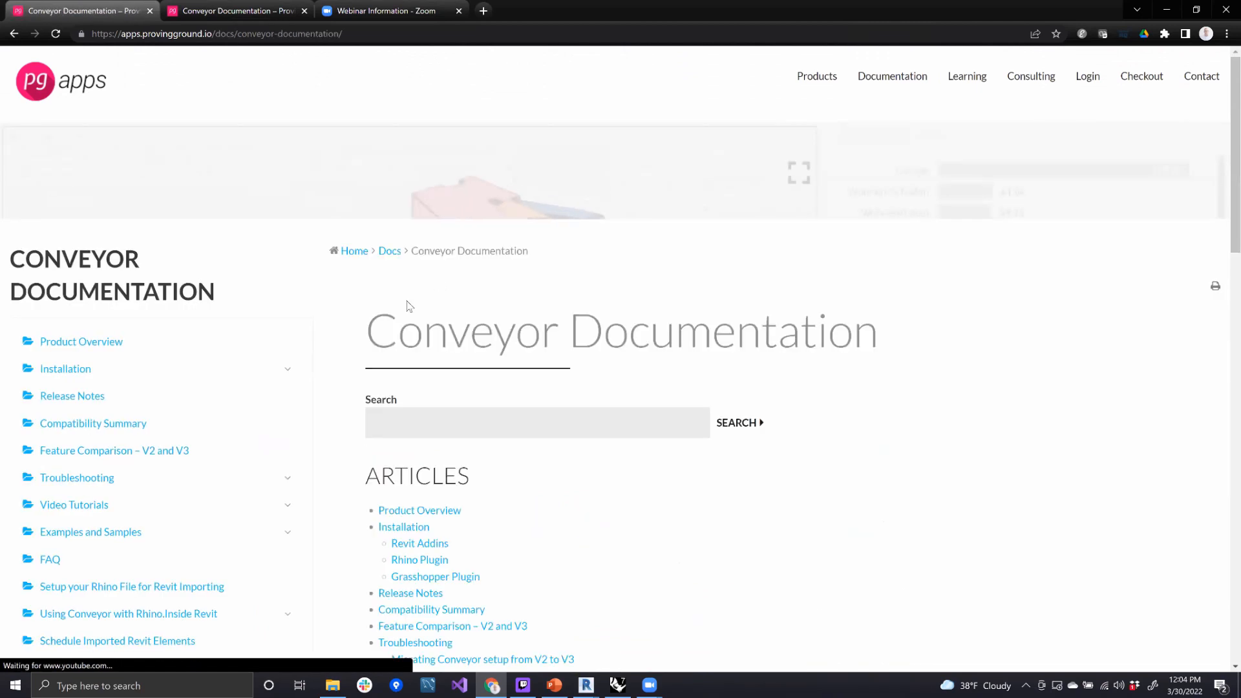
pyautogui.scroll(-2, 479, 297)
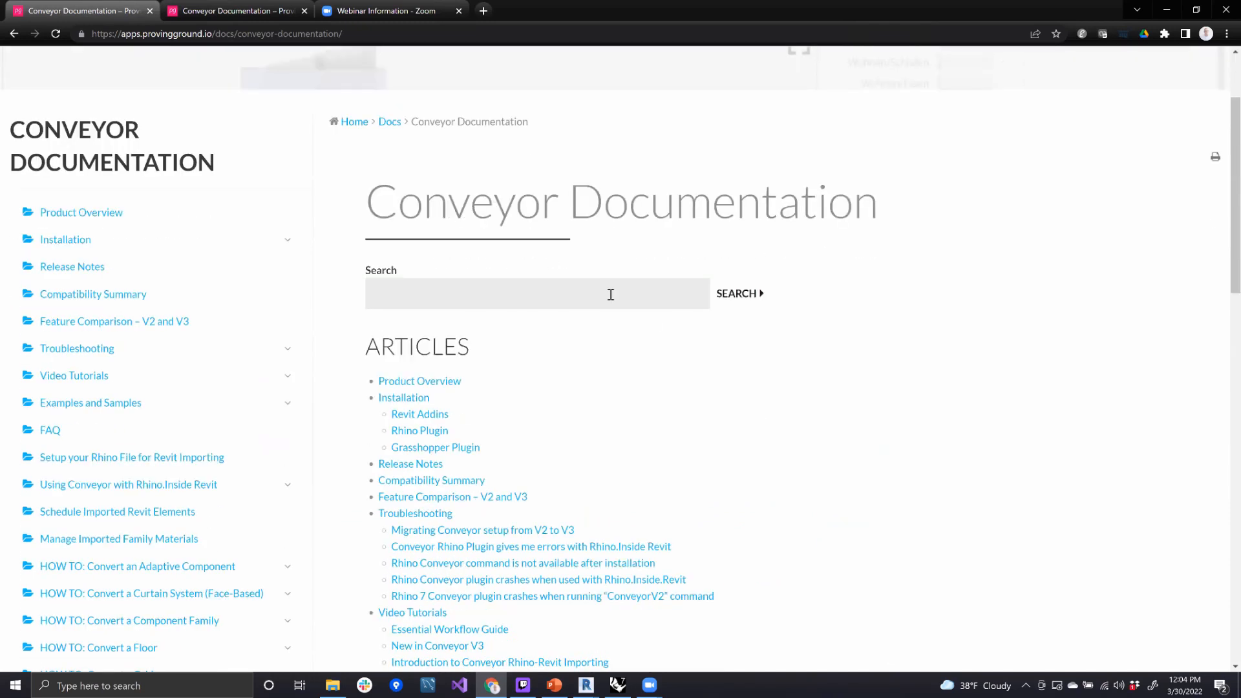
pyautogui.scroll(-6, 662, 328)
pyautogui.scroll(6, 662, 329)
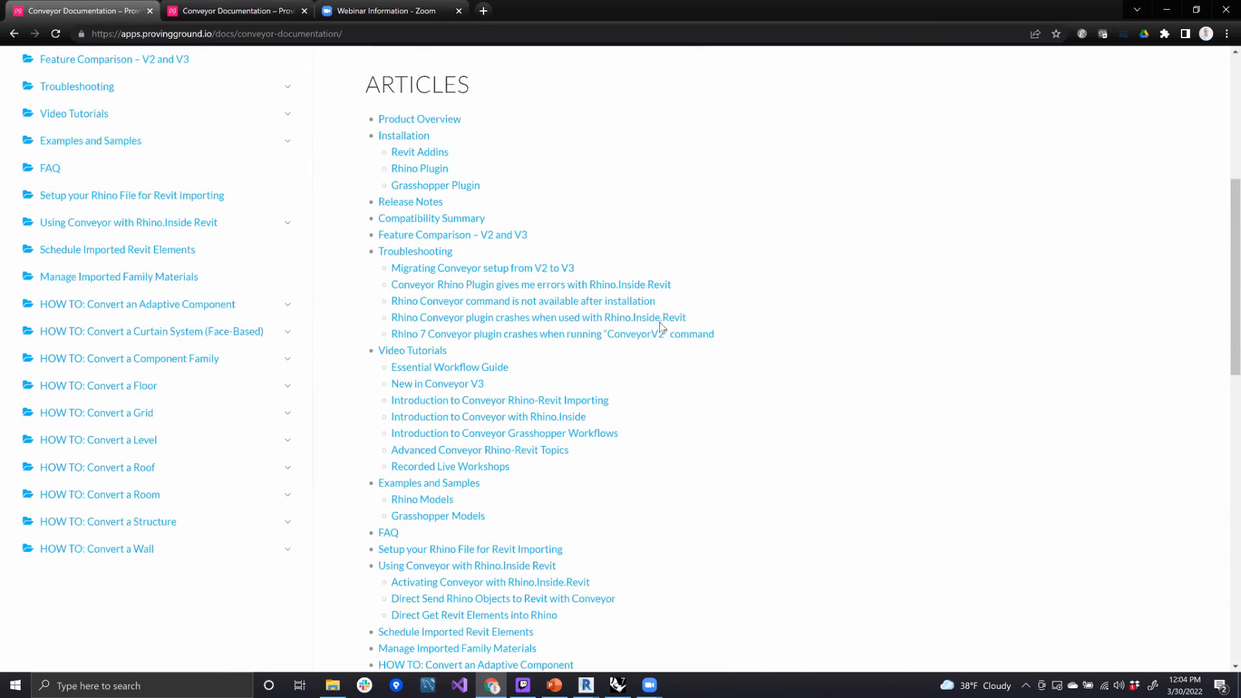
pyautogui.scroll(2, 457, 282)
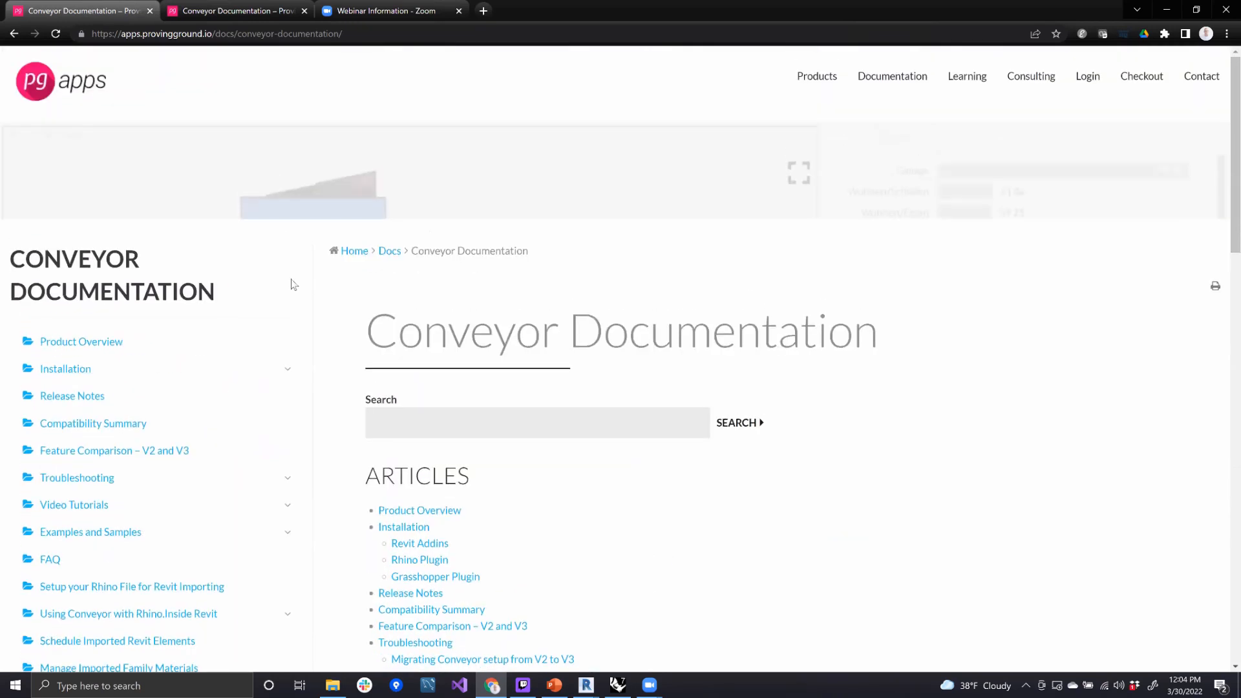
# - Search the Conveyor documentation for "curtain system"
pyautogui.click(451, 424)
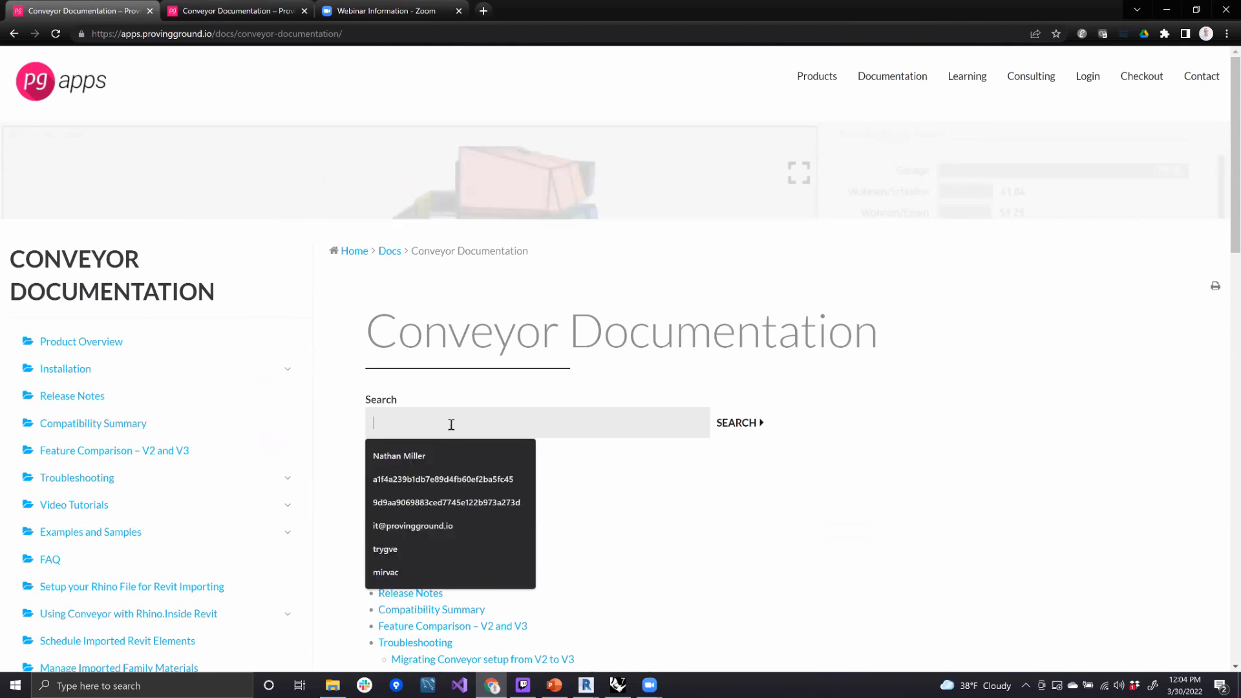
pyautogui.write('Curtain')
pyautogui.press('Down')
pyautogui.press('Return')
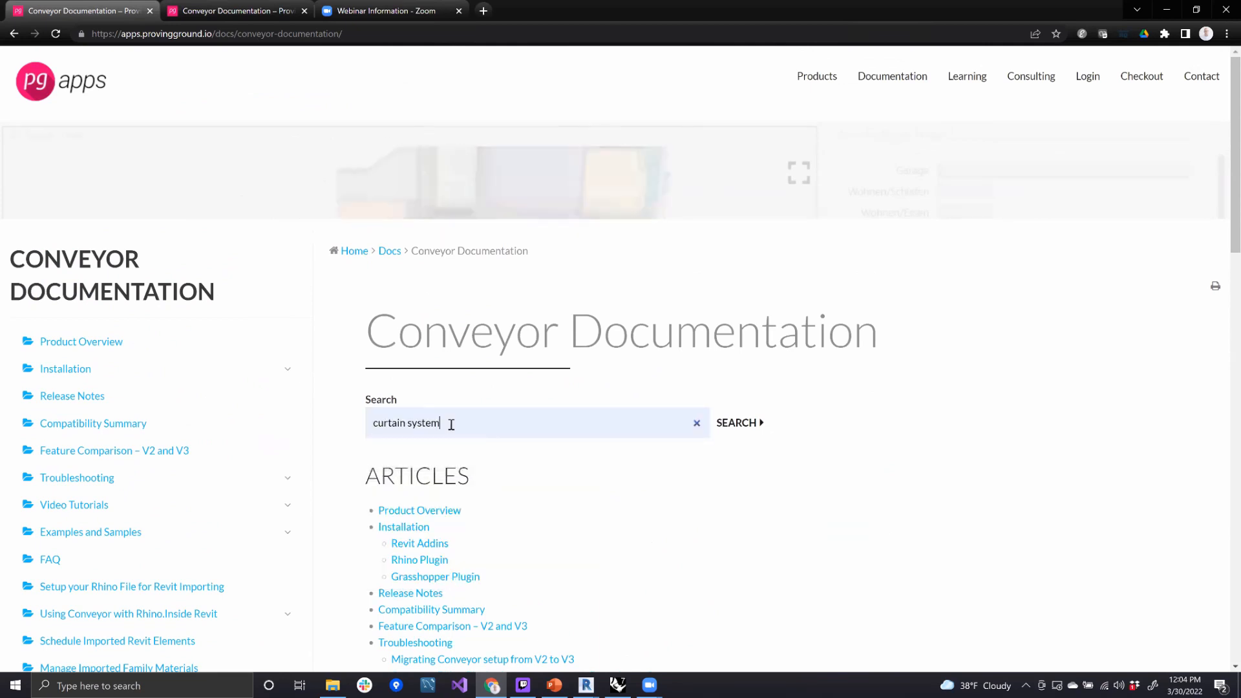
pyautogui.click(748, 426)
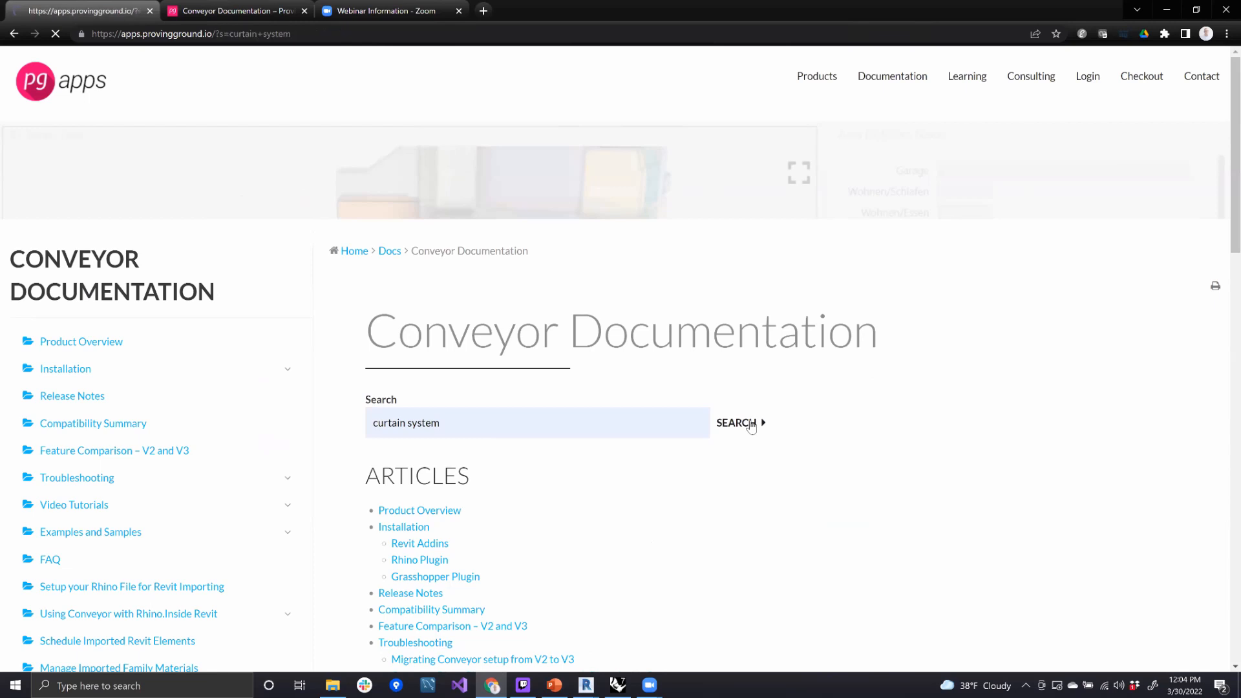
# - Open the article "Importing a Curtain System (Face-based)" from the search results and review its Rhino surface workflow
pyautogui.scroll(-6, 400, 338)
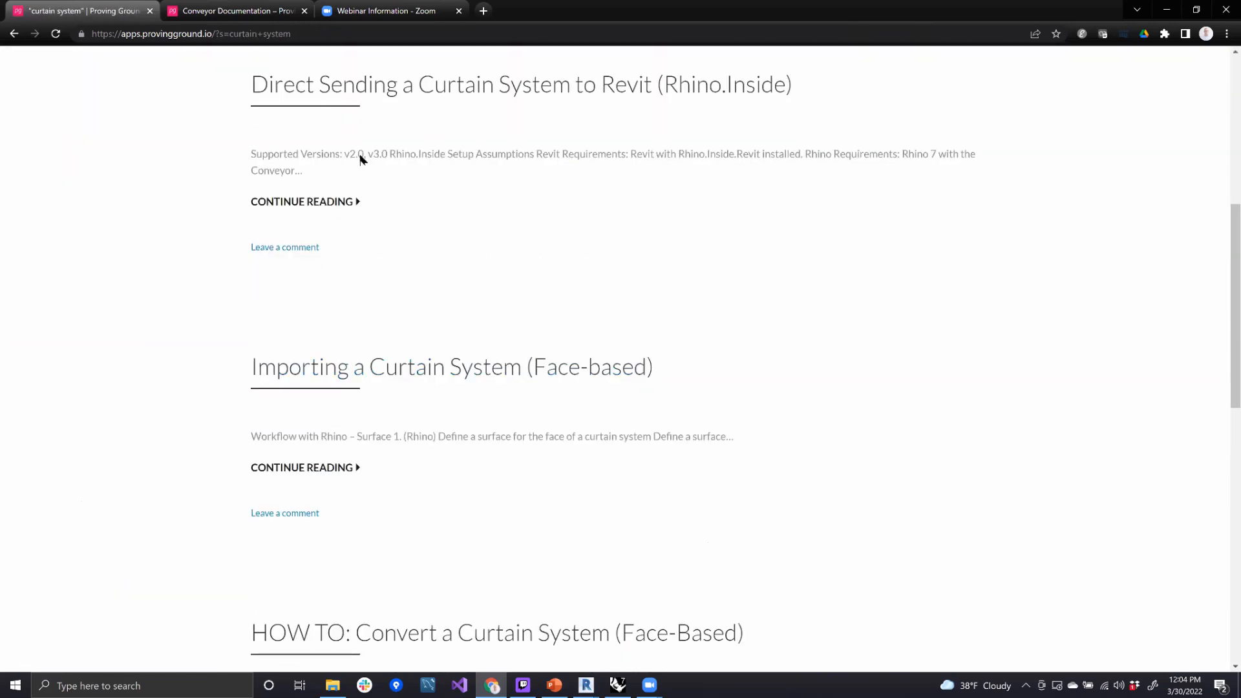
pyautogui.click(444, 374)
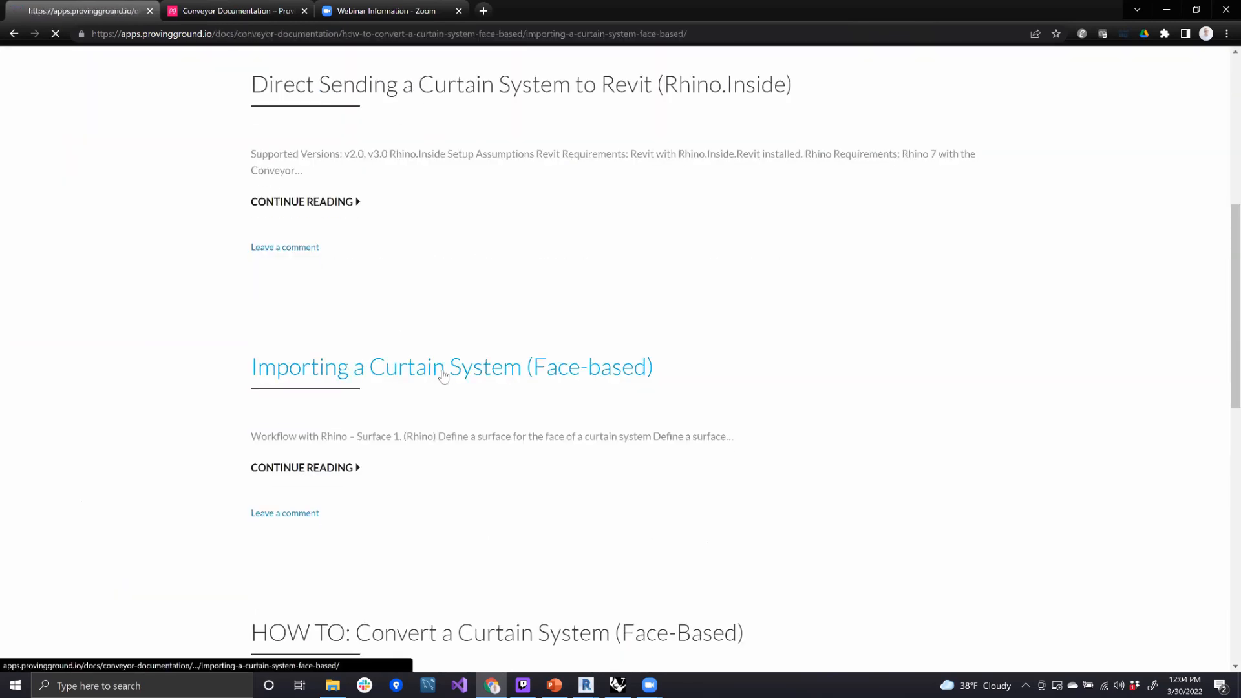
pyautogui.scroll(-1, 775, 394)
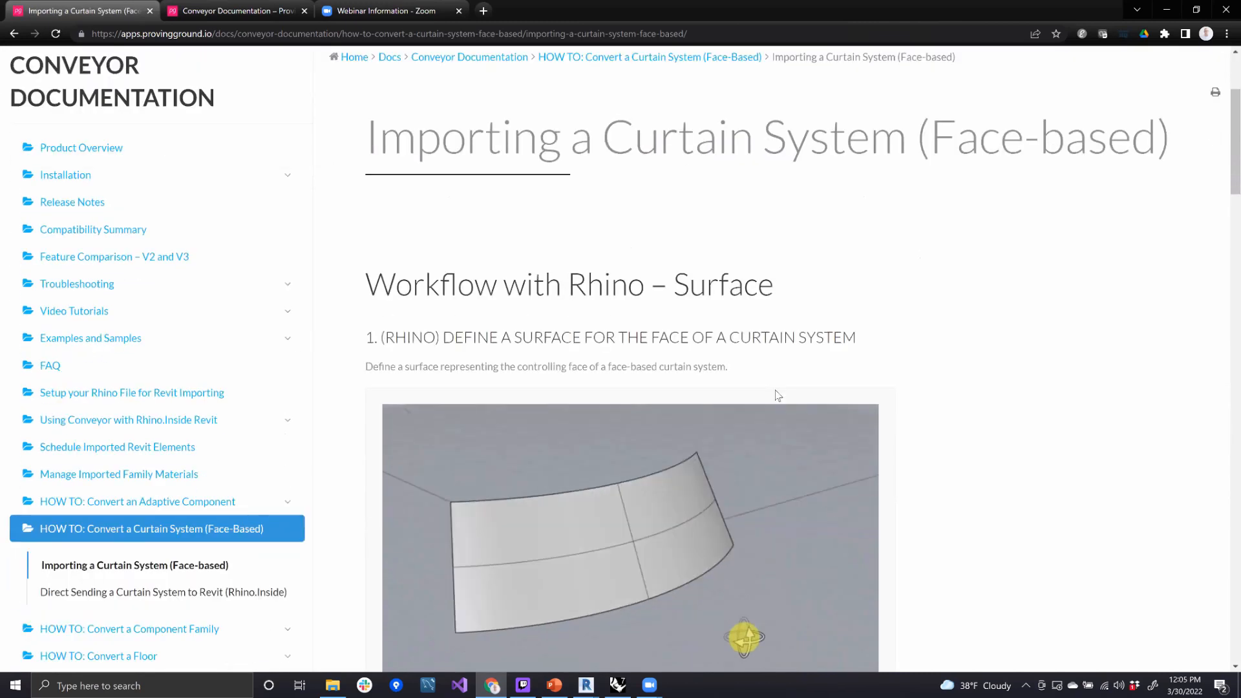
pyautogui.scroll(-4, 813, 366)
pyautogui.scroll(-5, 813, 367)
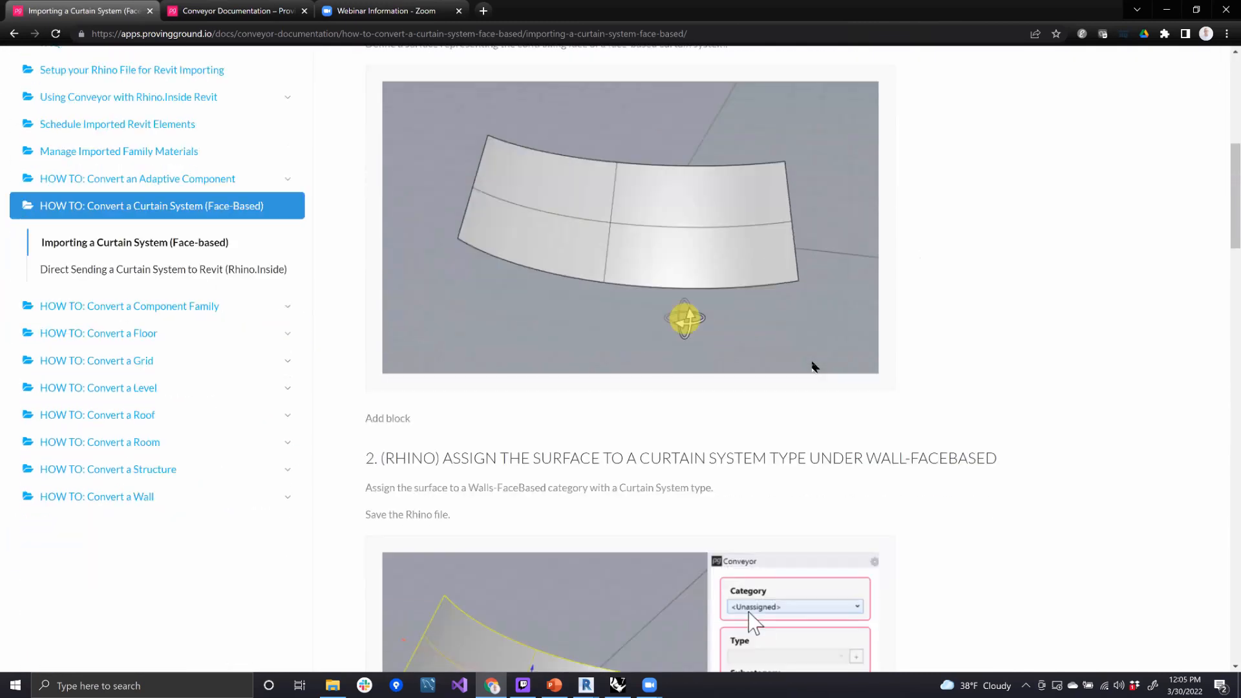
pyautogui.scroll(-2, 819, 328)
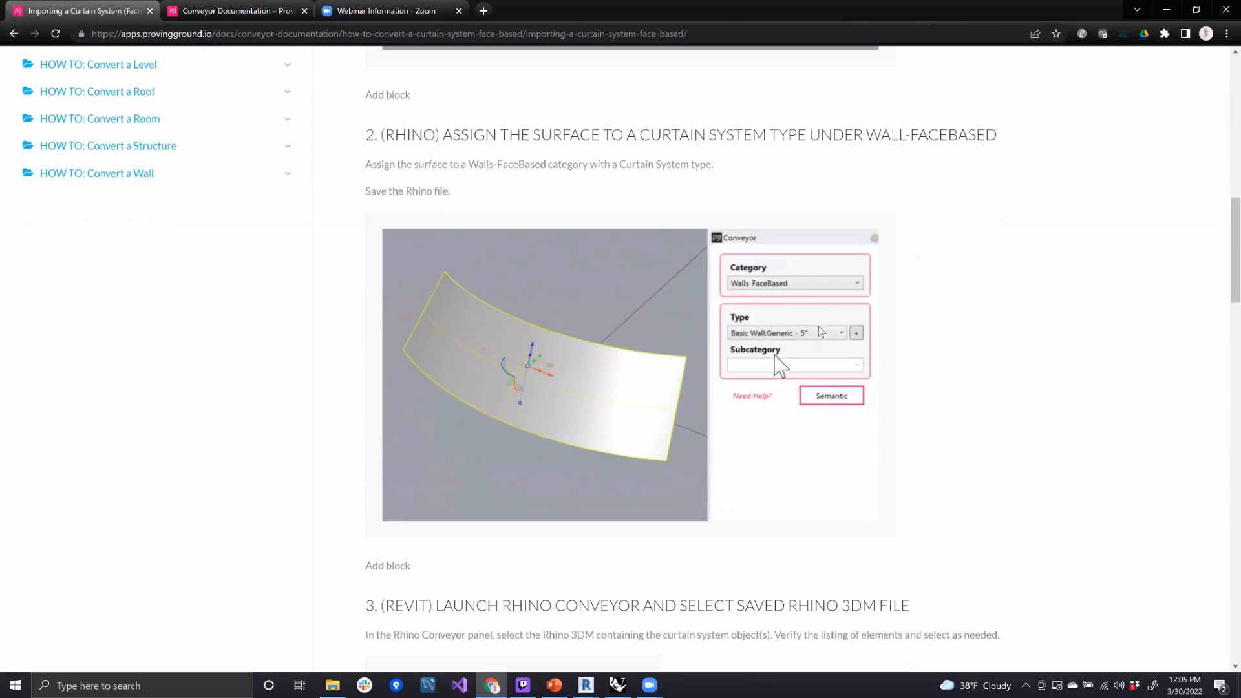
pyautogui.scroll(-6, 816, 325)
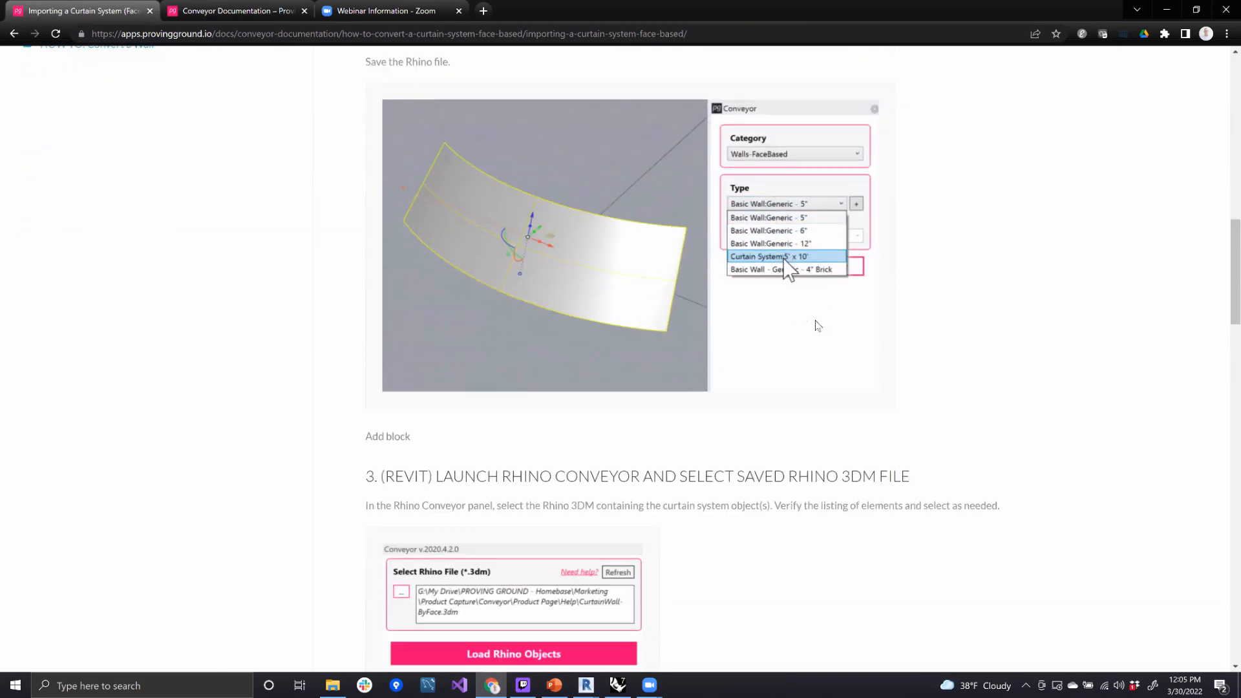
pyautogui.scroll(2, 817, 325)
pyautogui.scroll(5, 816, 325)
pyautogui.scroll(-14, 817, 325)
pyautogui.scroll(-2, 817, 325)
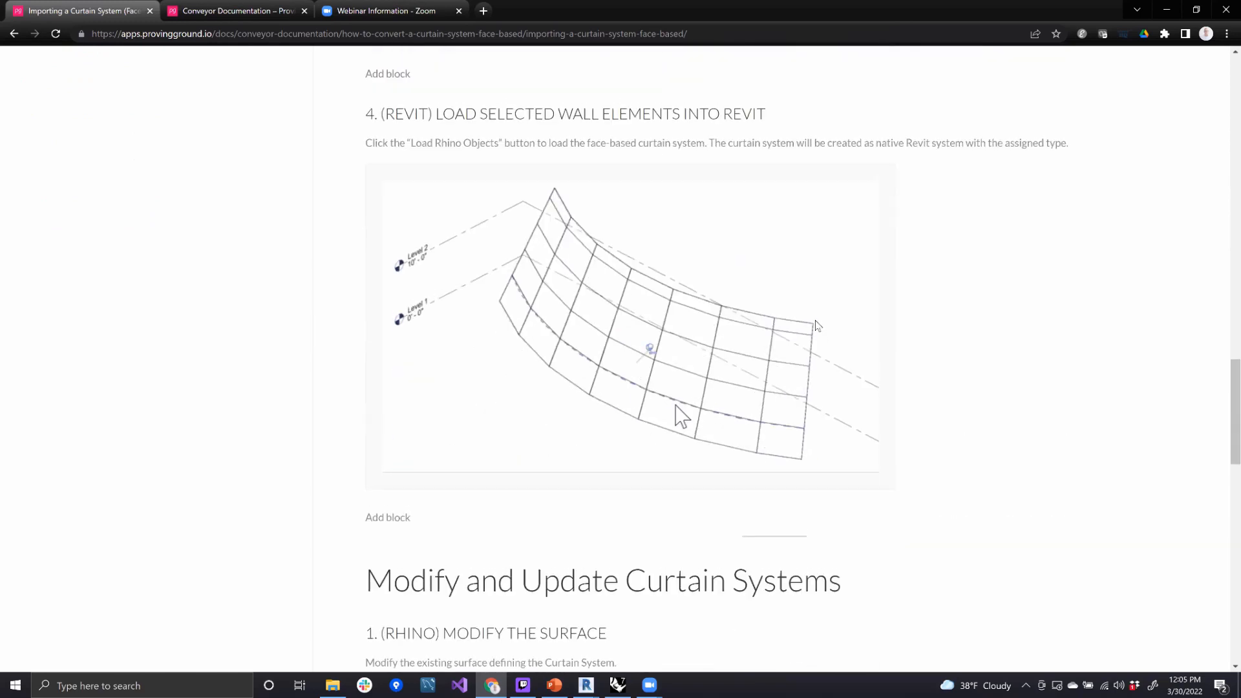
pyautogui.scroll(16, 817, 325)
pyautogui.scroll(7, 817, 325)
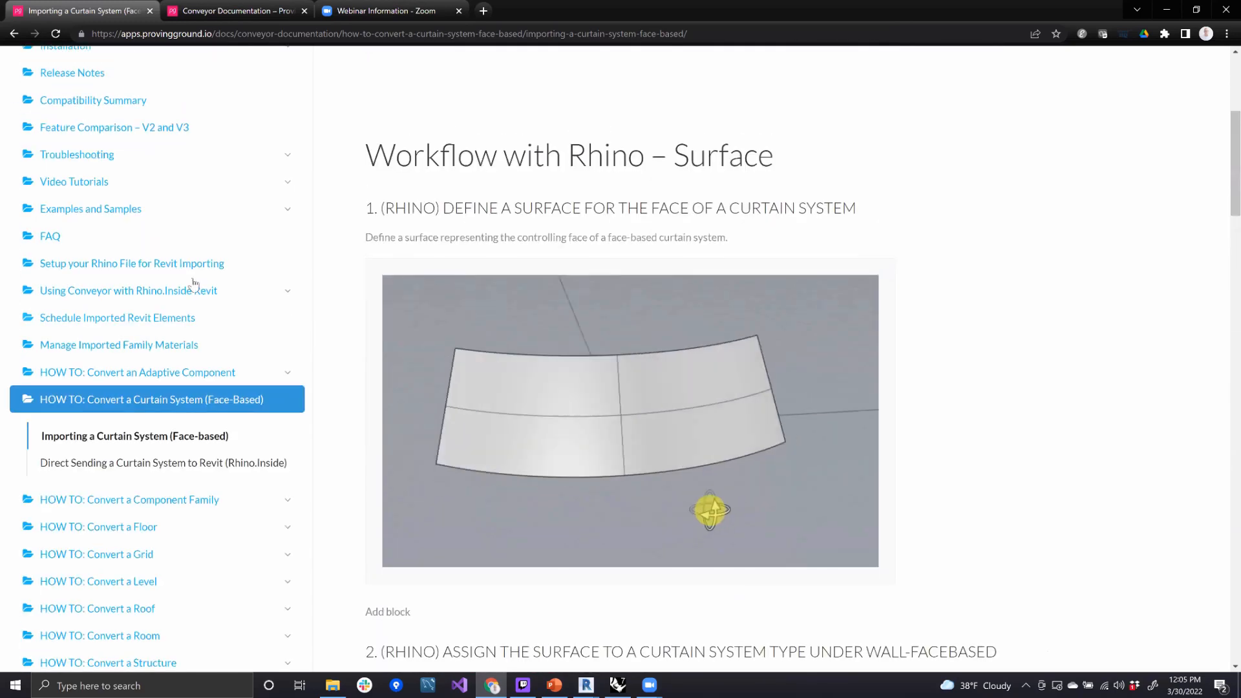
# - Open the documentation's Video Tutorials and browse the Essential Workflow Guide and New in Conveyor V3 pages
pyautogui.scroll(2, 130, 313)
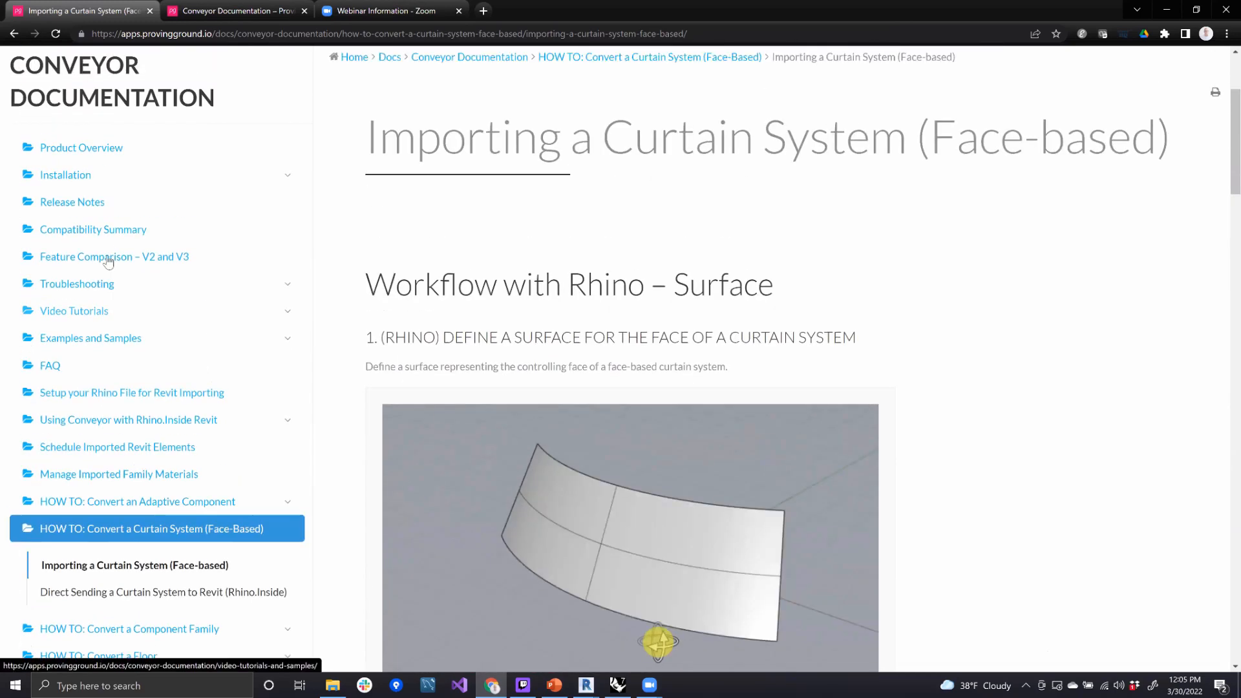
pyautogui.click(87, 316)
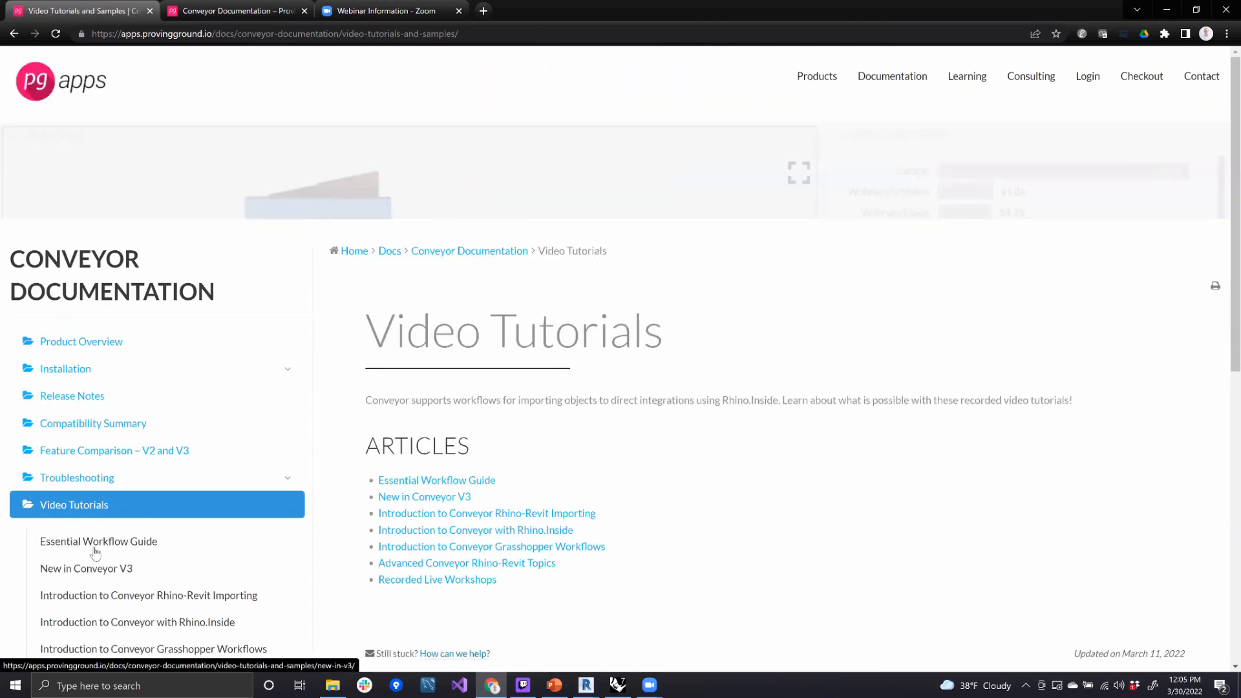
pyautogui.click(92, 545)
pyautogui.scroll(-6, 762, 406)
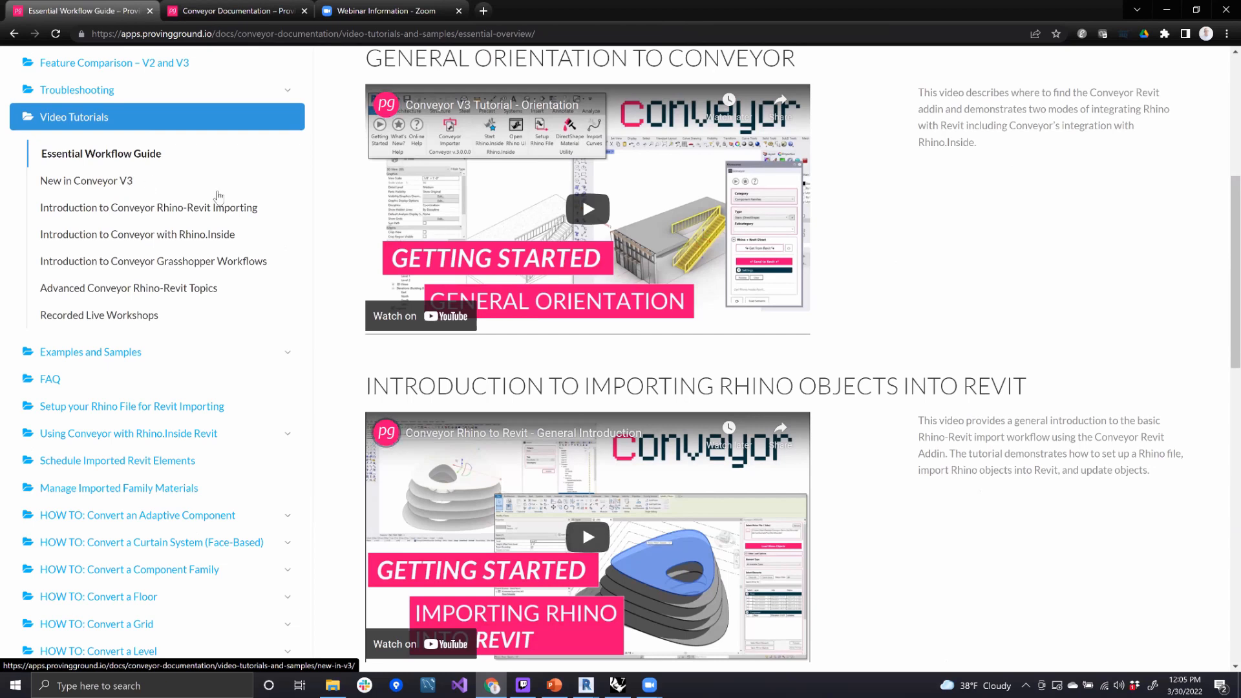
pyautogui.click(100, 186)
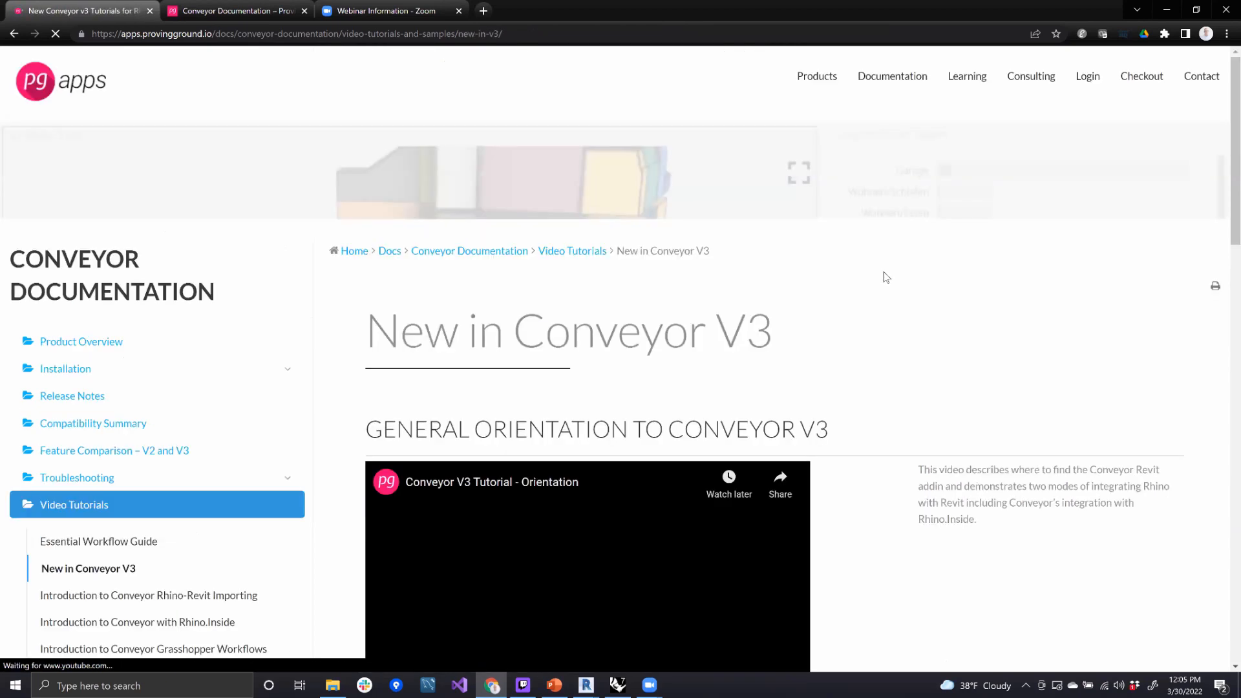
pyautogui.scroll(-4, 885, 278)
pyautogui.scroll(-2, 885, 278)
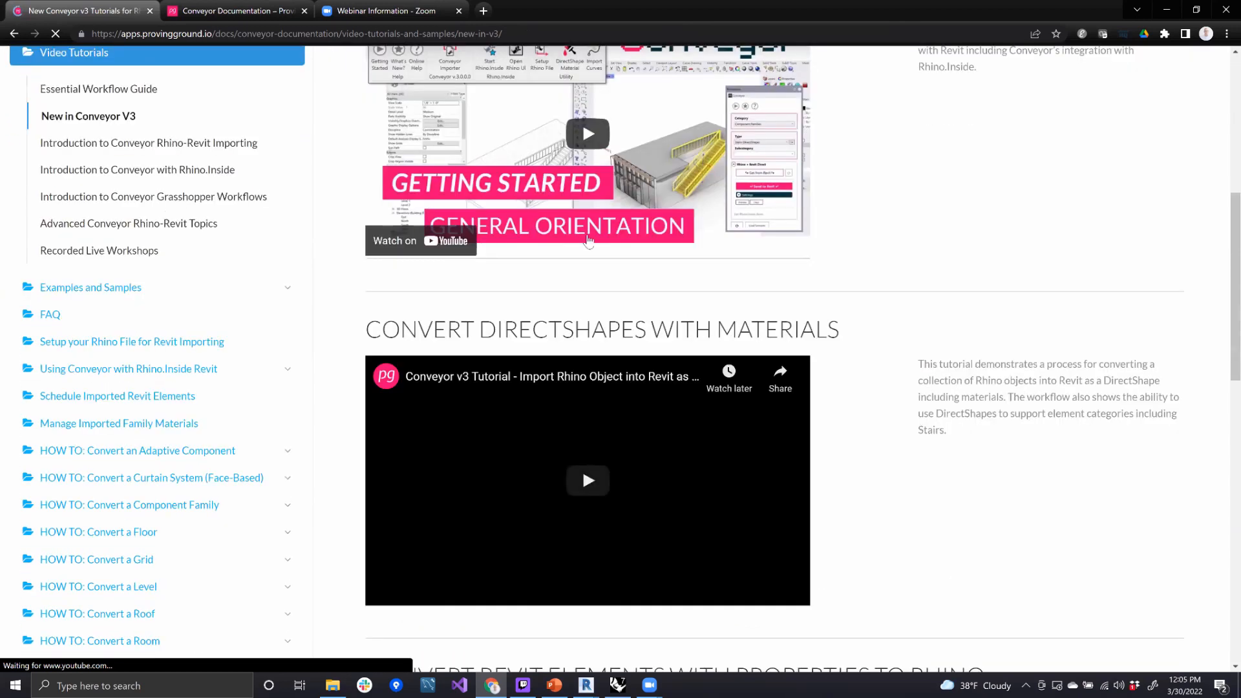
# - Open the Rhino Models page under Examples and Samples and examine the Building Section Example
pyautogui.click(180, 291)
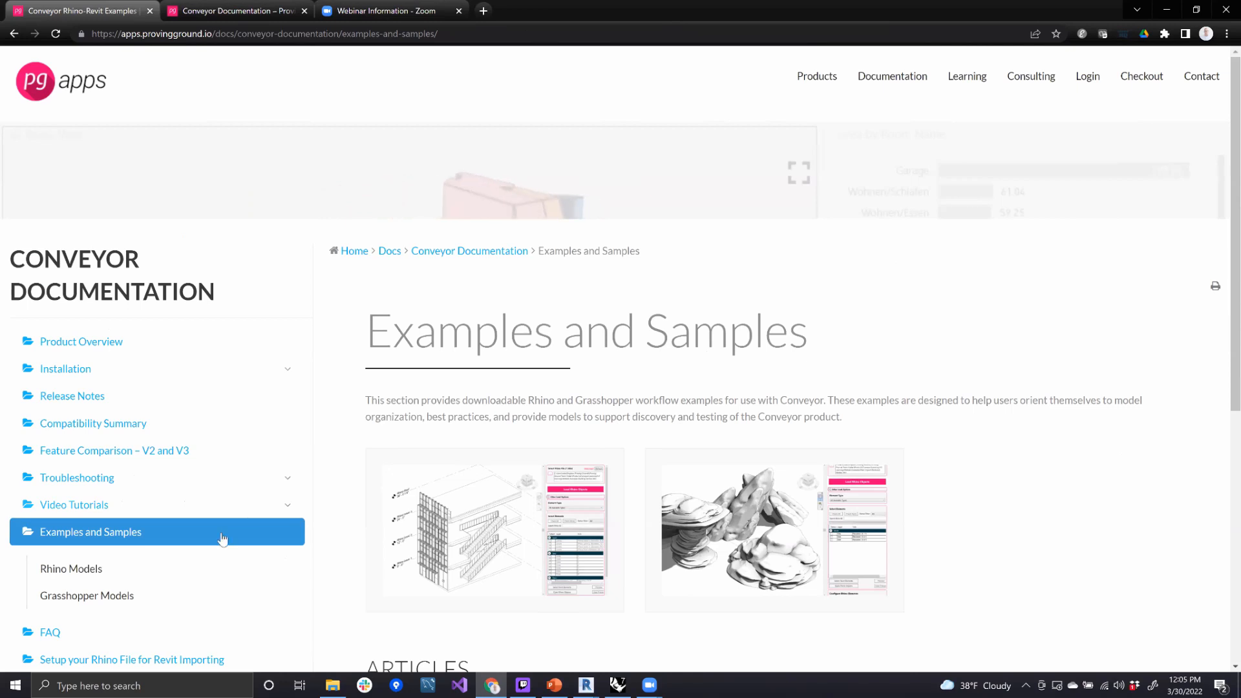
pyautogui.click(81, 578)
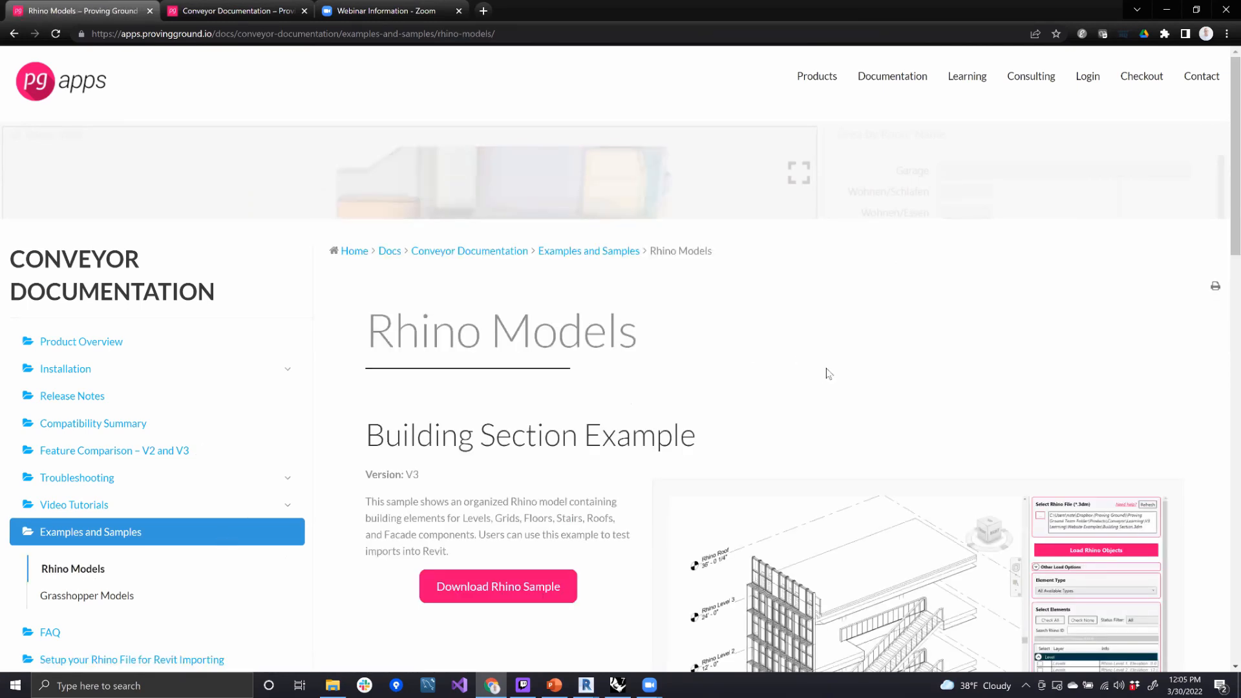
pyautogui.scroll(-3, 804, 408)
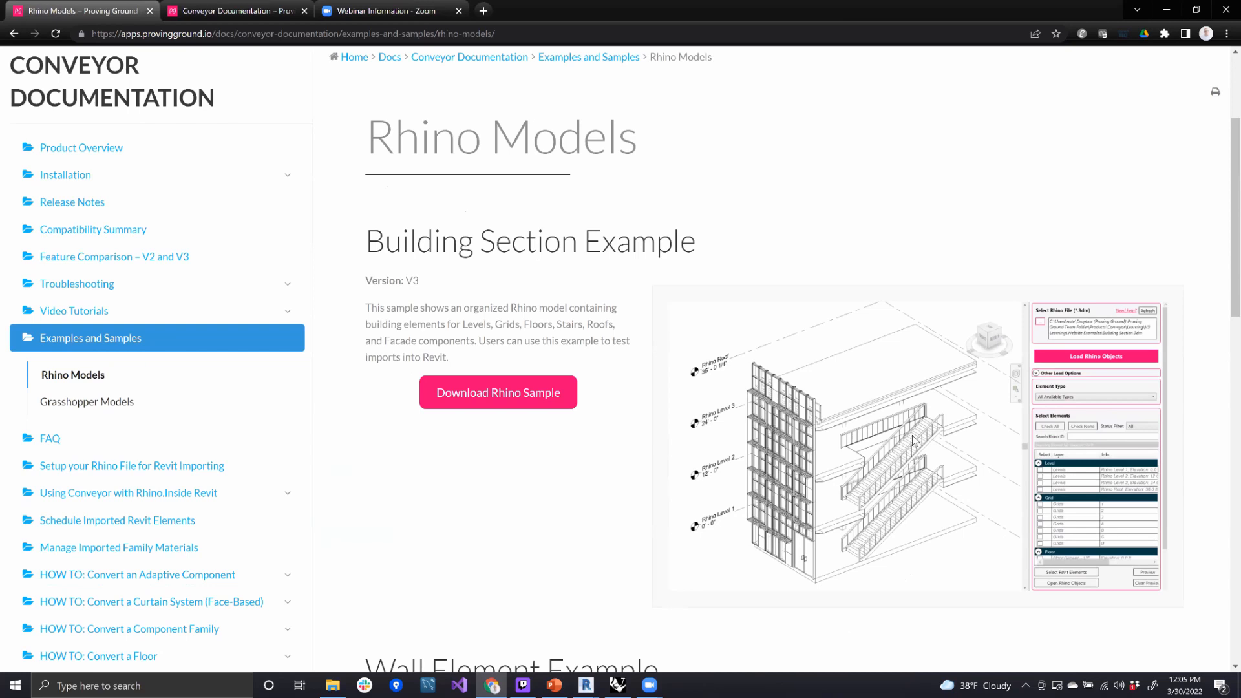
pyautogui.scroll(-3, 913, 446)
pyautogui.scroll(-2, 913, 441)
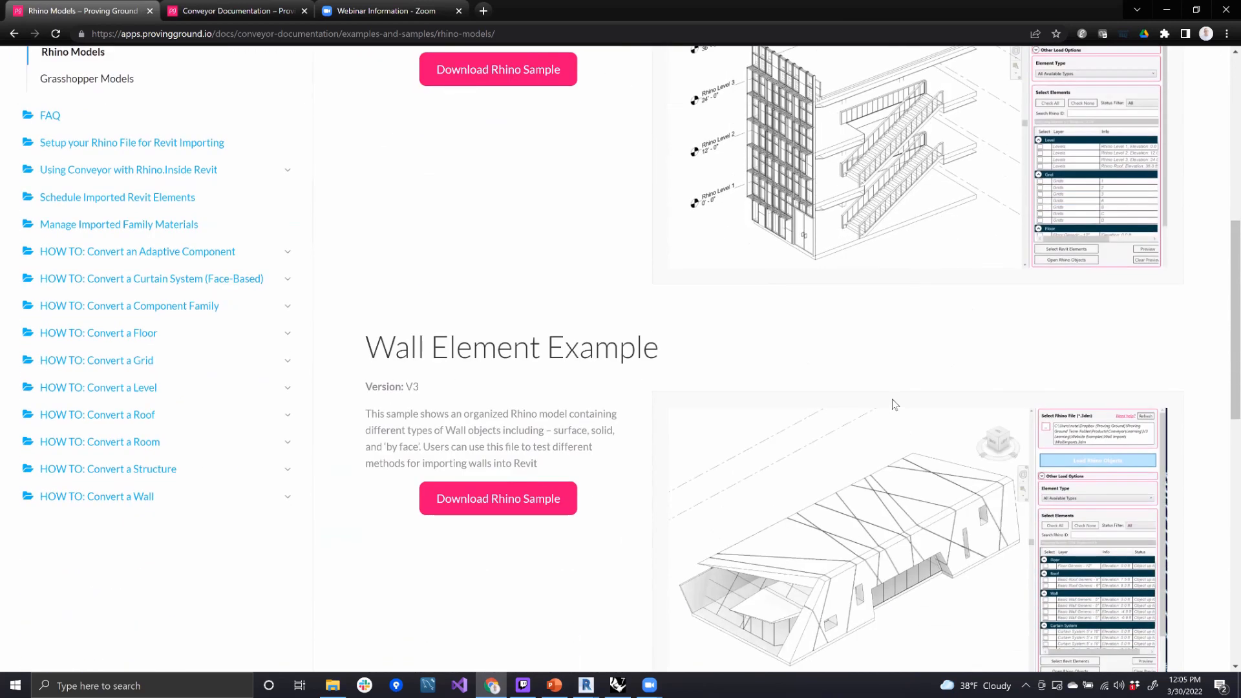
pyautogui.scroll(3, 986, 379)
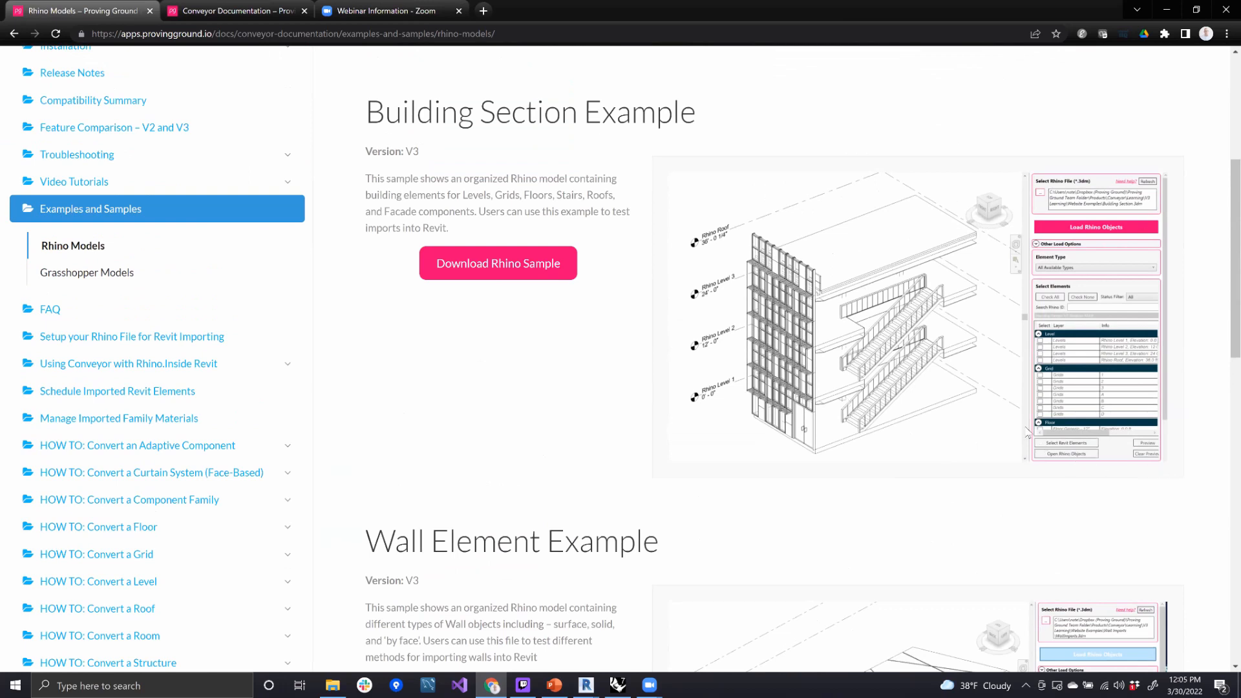
pyautogui.scroll(-3, 1036, 386)
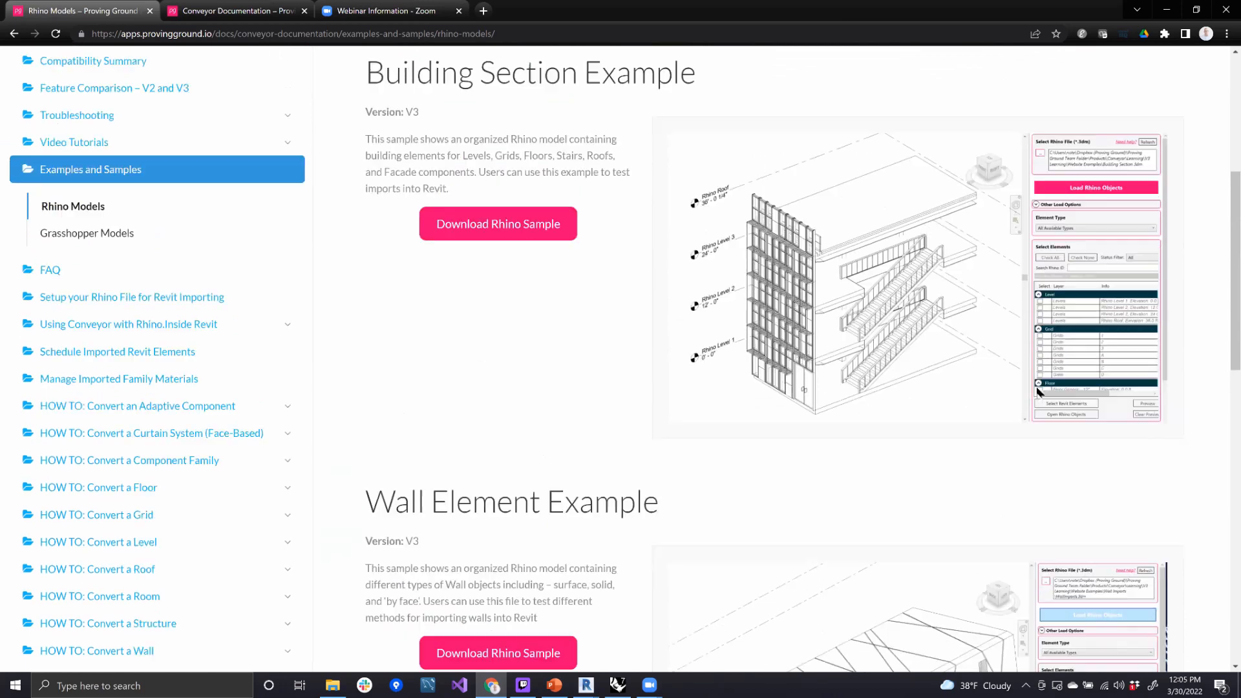
pyautogui.scroll(2, 1037, 386)
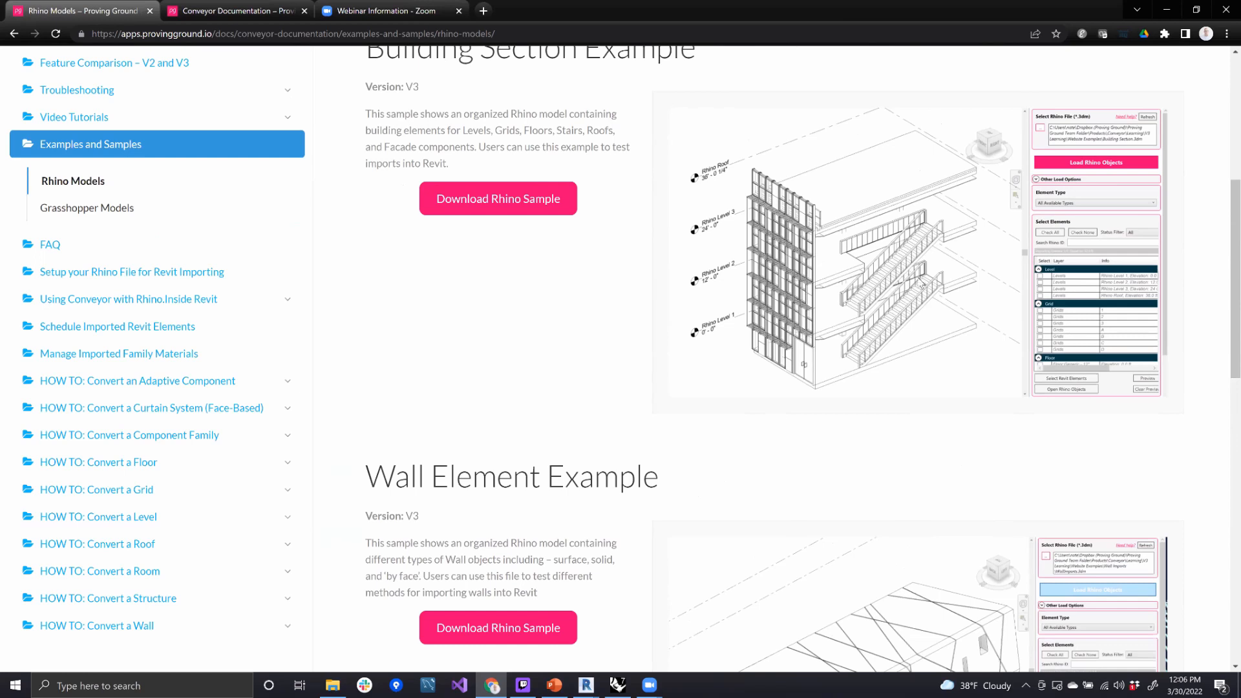
# - Examine the Wall Element and Mesh Element examples on the Rhino Models page
pyautogui.scroll(-7, 913, 294)
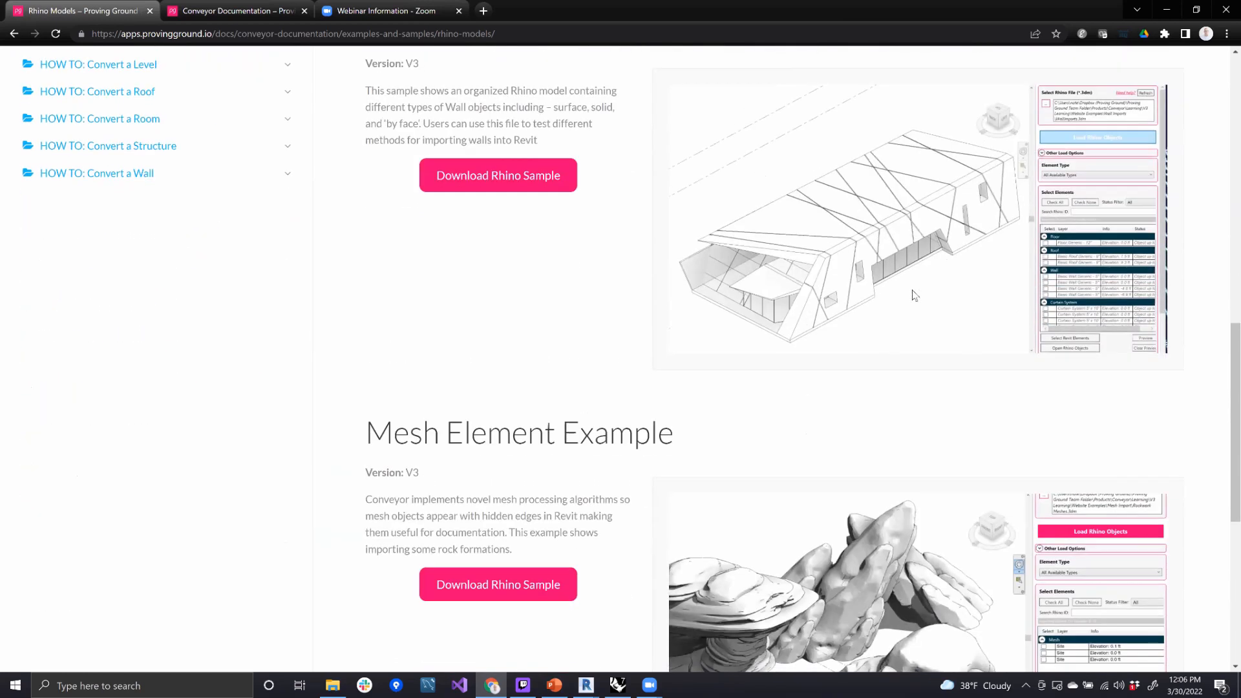
pyautogui.scroll(2, 863, 296)
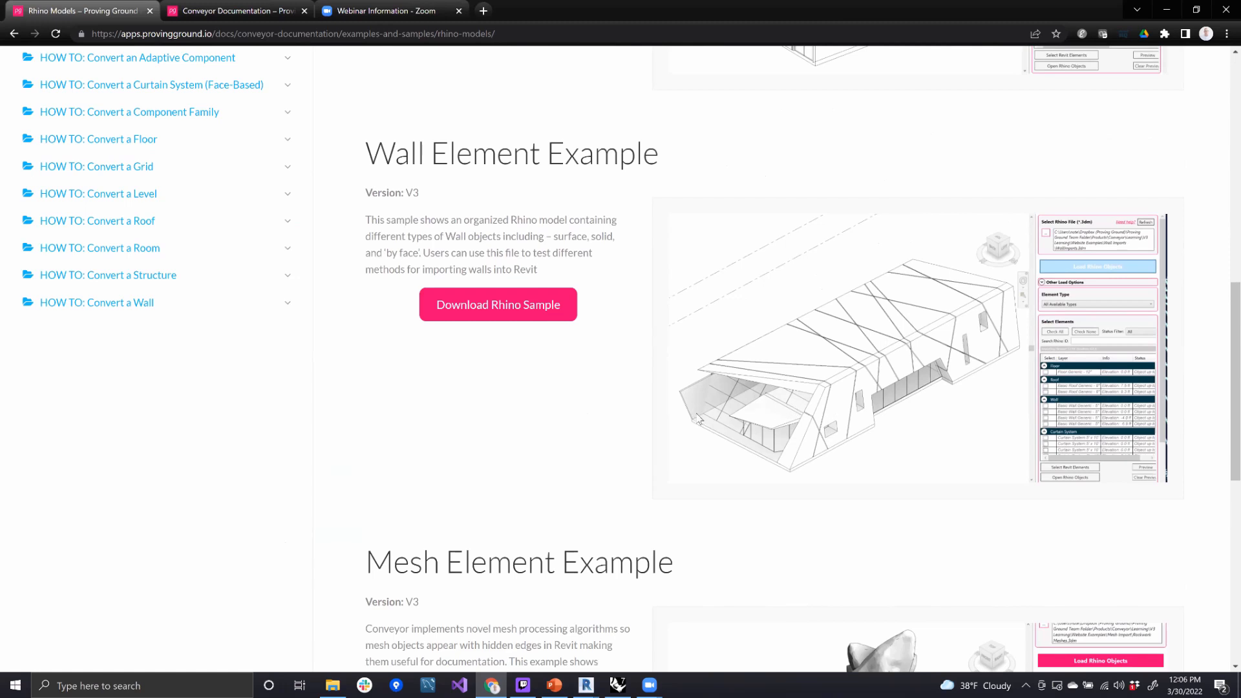
pyautogui.scroll(-4, 928, 443)
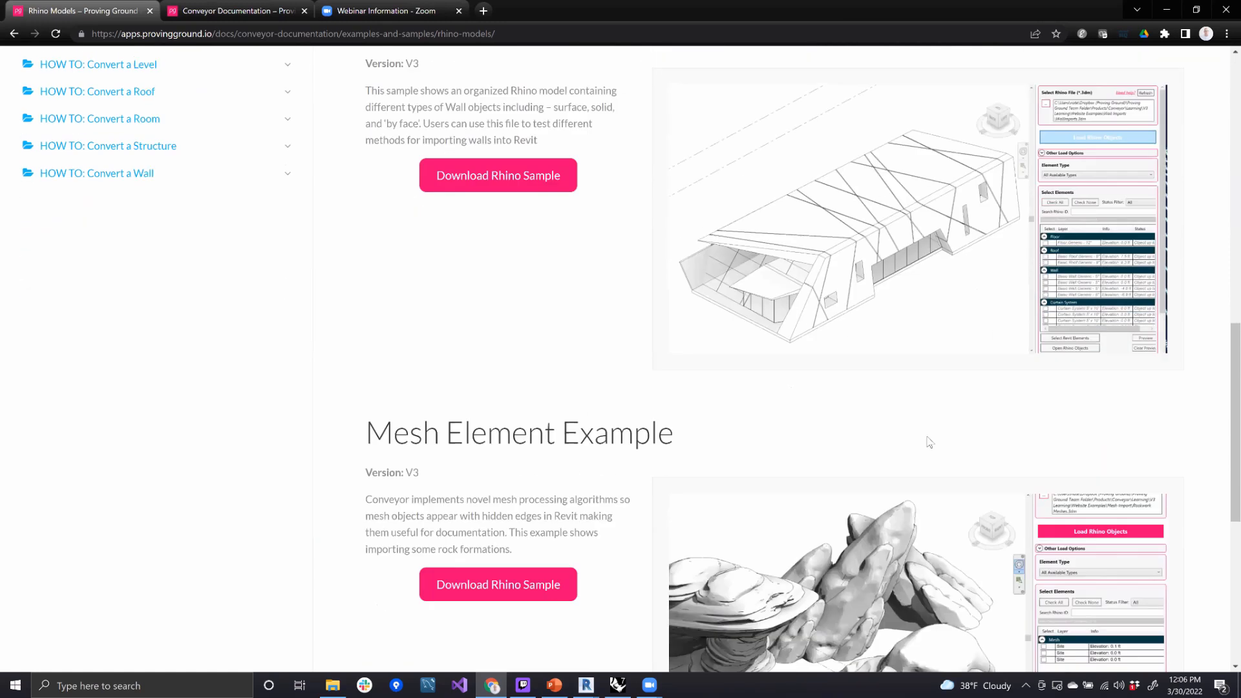
pyautogui.scroll(-2, 928, 443)
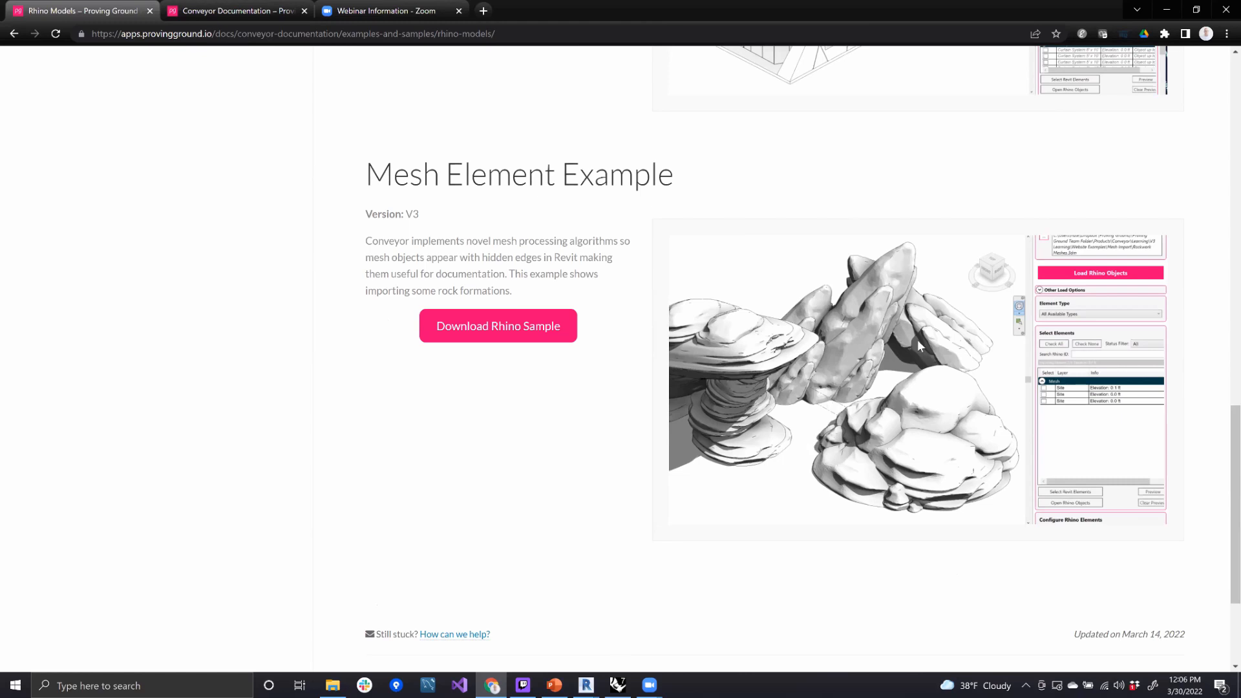
pyautogui.scroll(1, 937, 409)
pyautogui.scroll(1, 851, 432)
pyautogui.scroll(1, 792, 433)
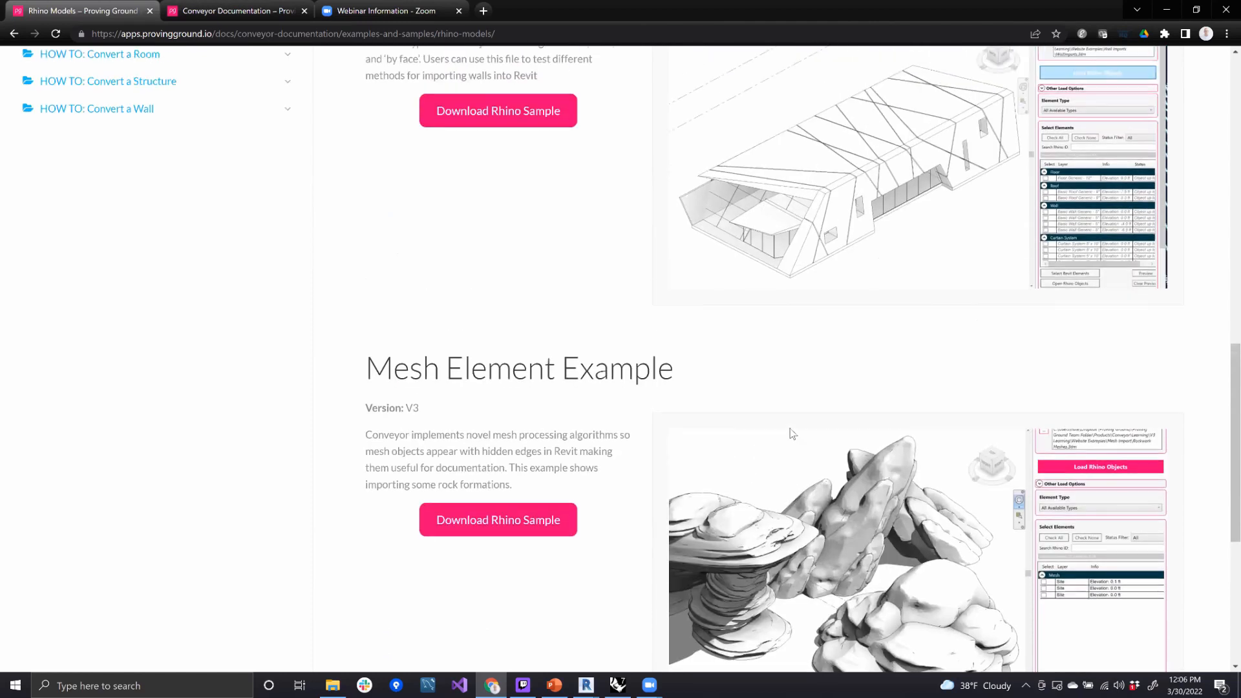
pyautogui.scroll(1, 792, 433)
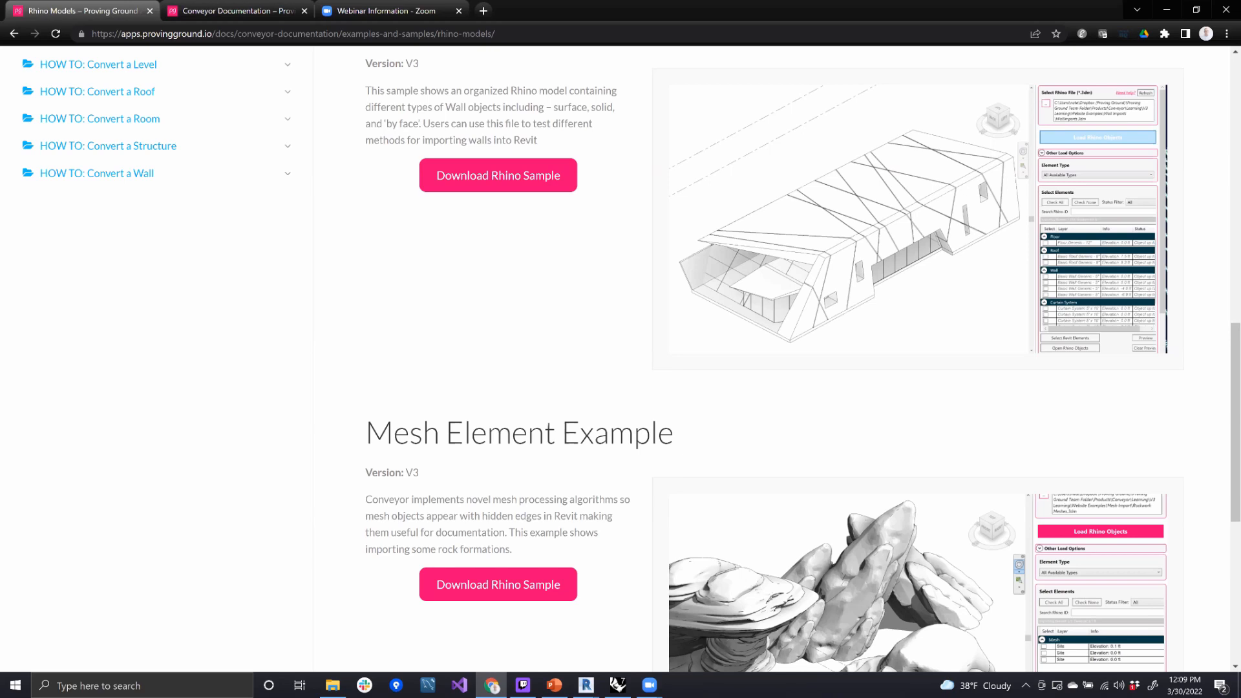
# - Open the Upgrading a License article in the Account Management documentation and review its upgrade procedure
pyautogui.scroll(5, 714, 230)
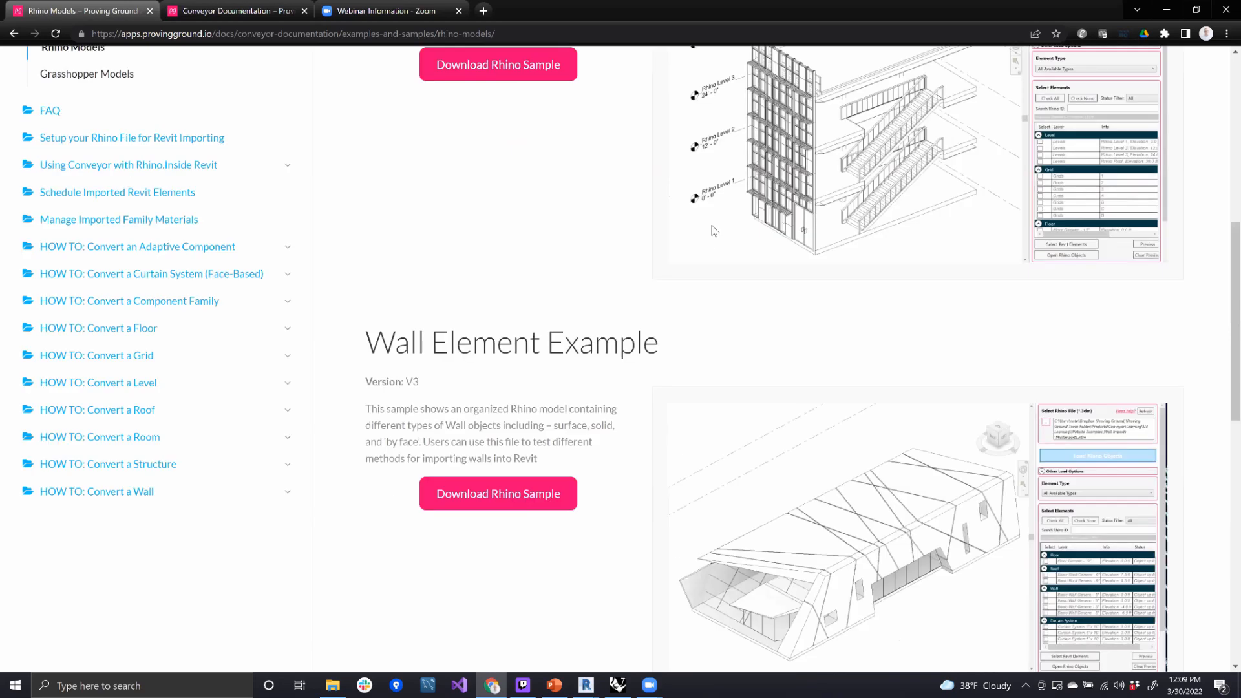
pyautogui.scroll(8, 713, 231)
pyautogui.moveTo(892, 76)
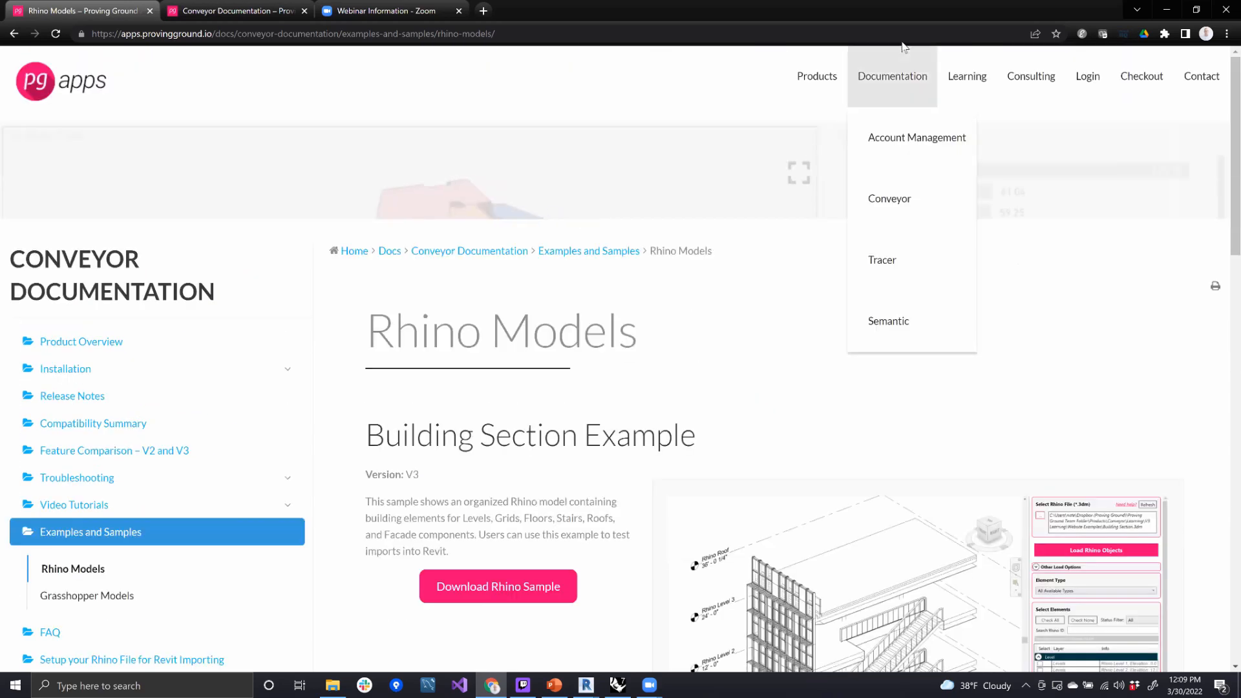
pyautogui.click(903, 153)
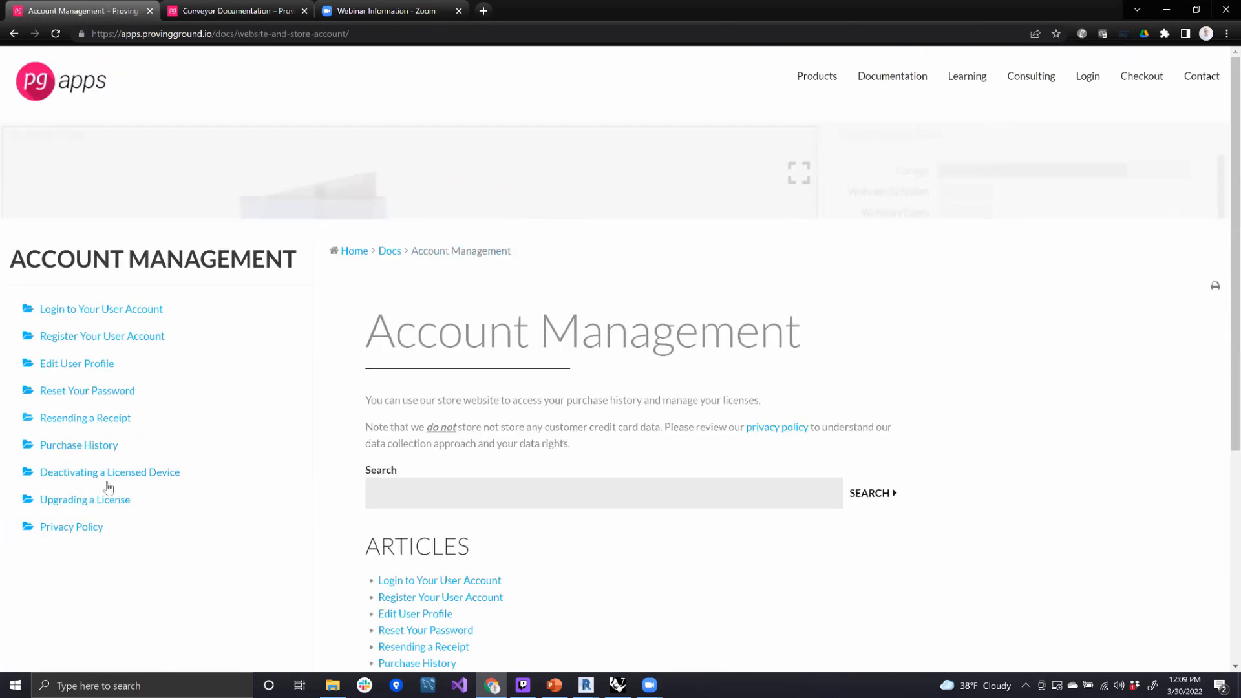
pyautogui.click(115, 501)
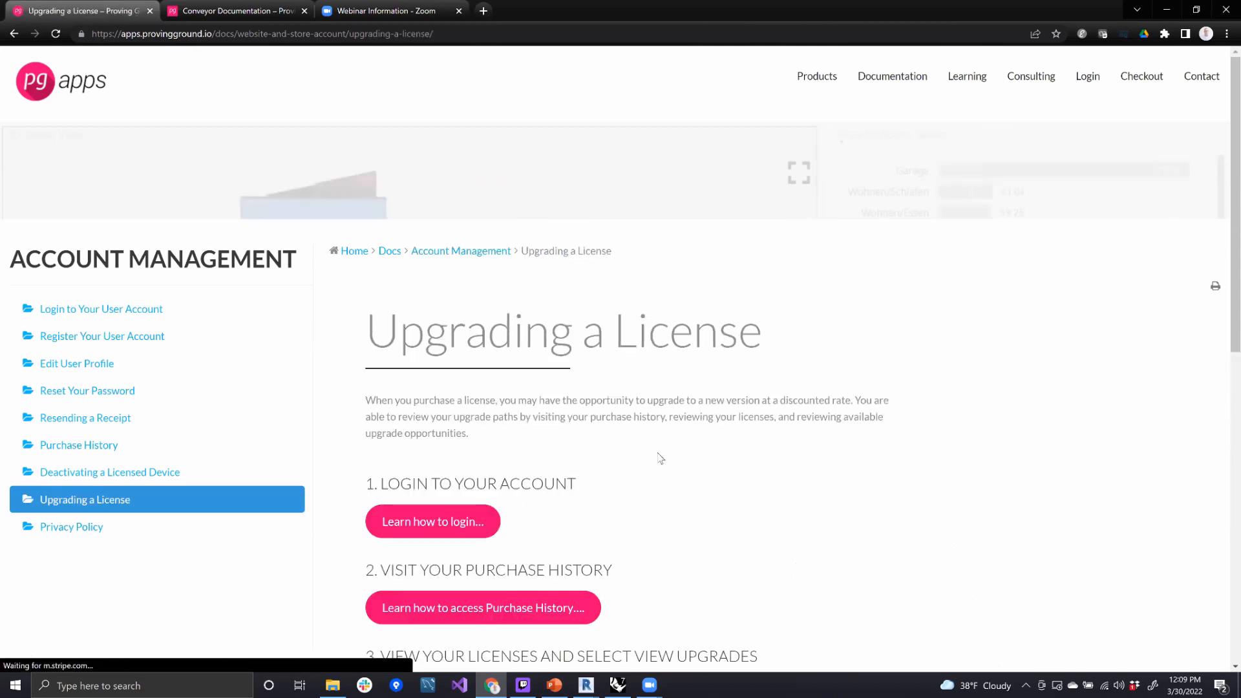
pyautogui.scroll(-4, 756, 478)
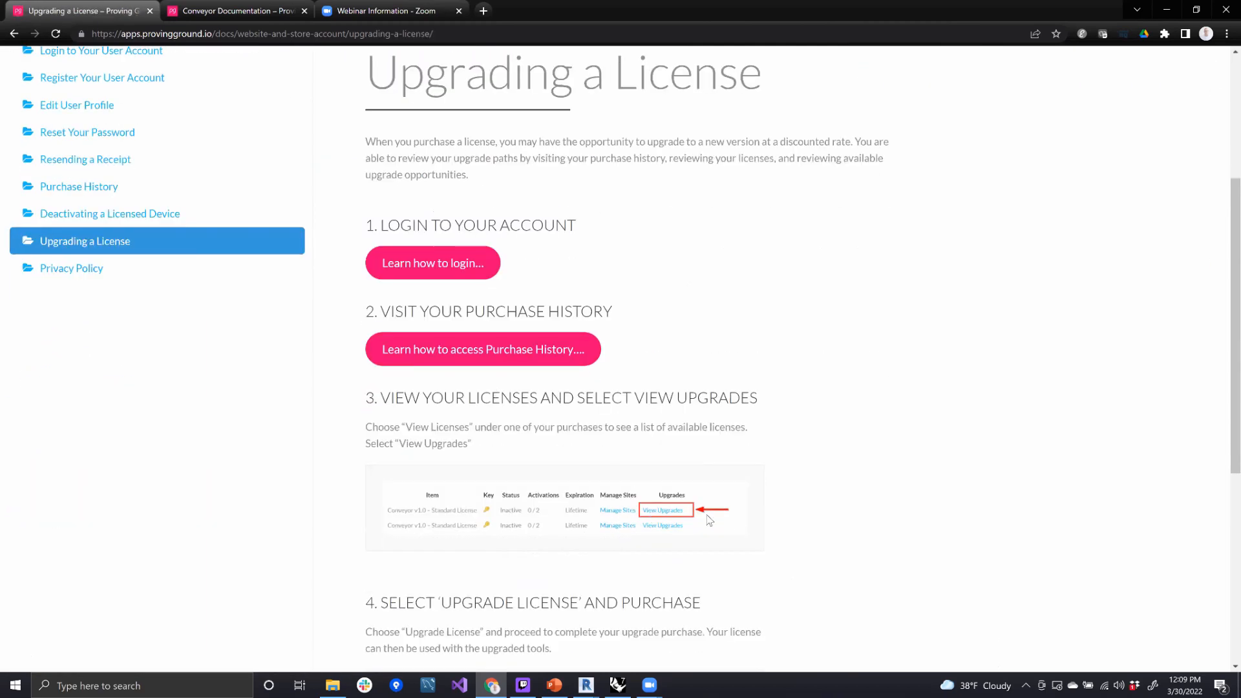
pyautogui.scroll(3, 735, 446)
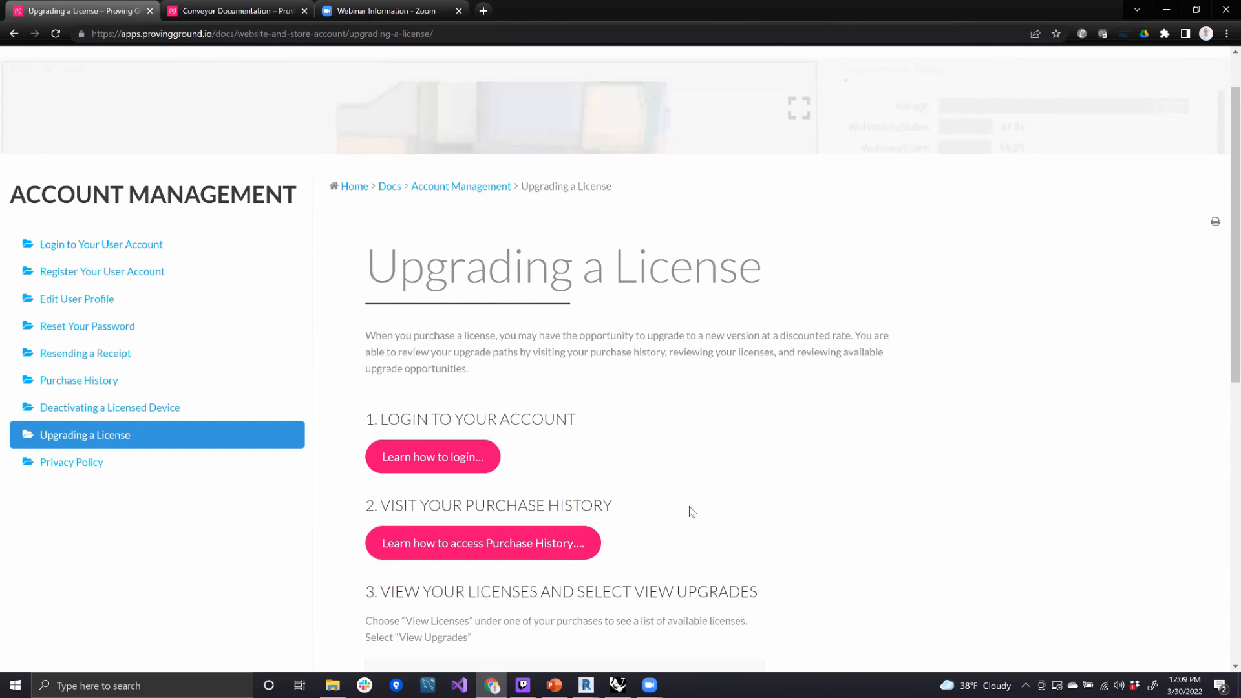
pyautogui.scroll(-4, 692, 512)
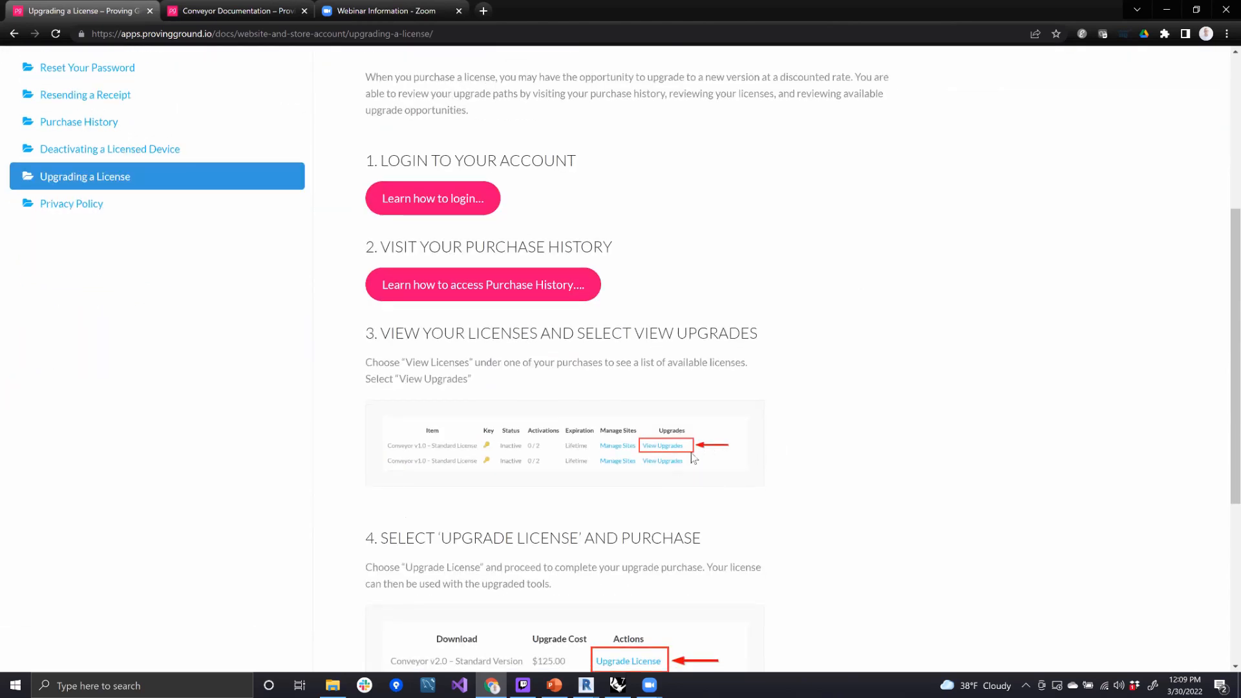
pyautogui.scroll(1, 888, 469)
pyautogui.scroll(4, 887, 469)
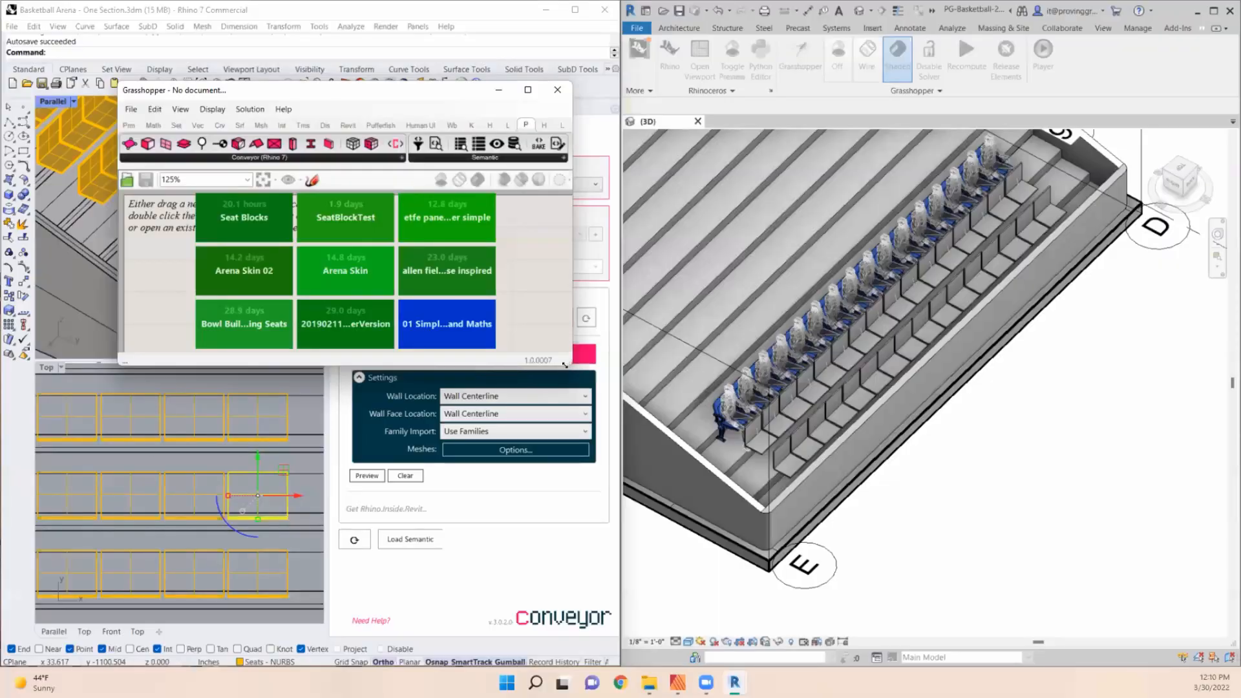
# - In Grasshopper, enlarge and reposition the window, and list the Proving Ground components for Conveyor (Rhino 7)
pyautogui.moveTo(565, 366); pyautogui.dragTo(1174, 617)
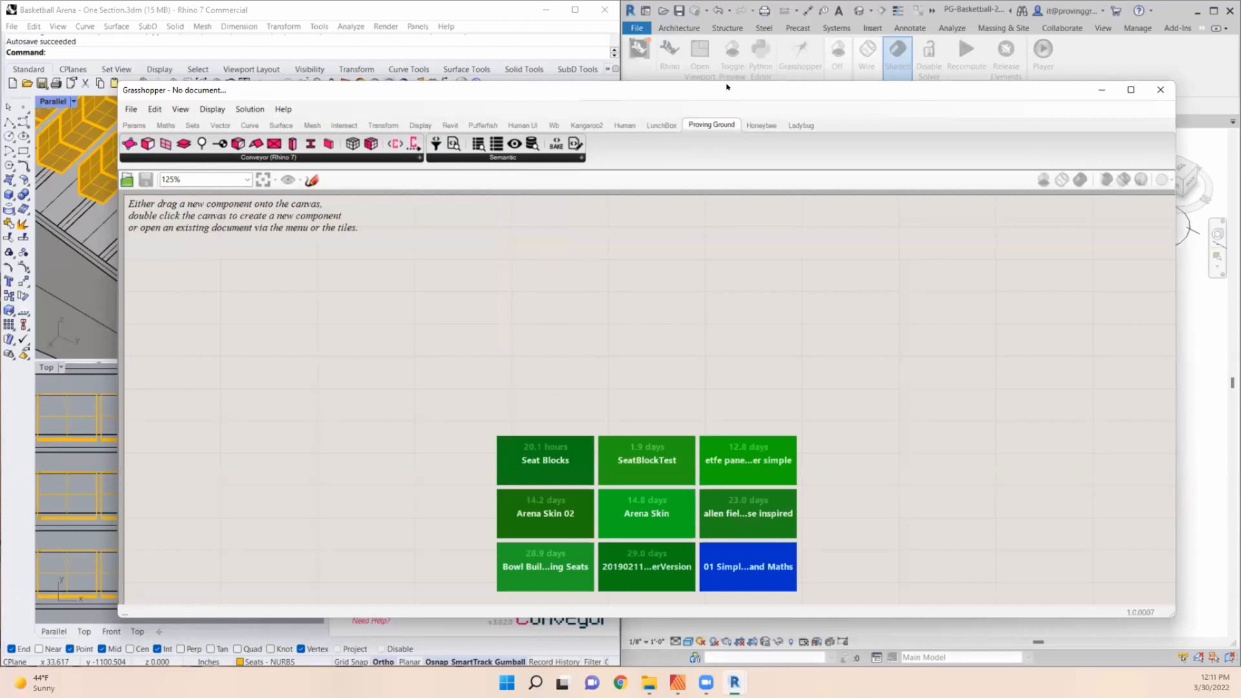
pyautogui.moveTo(726, 87); pyautogui.dragTo(777, 47)
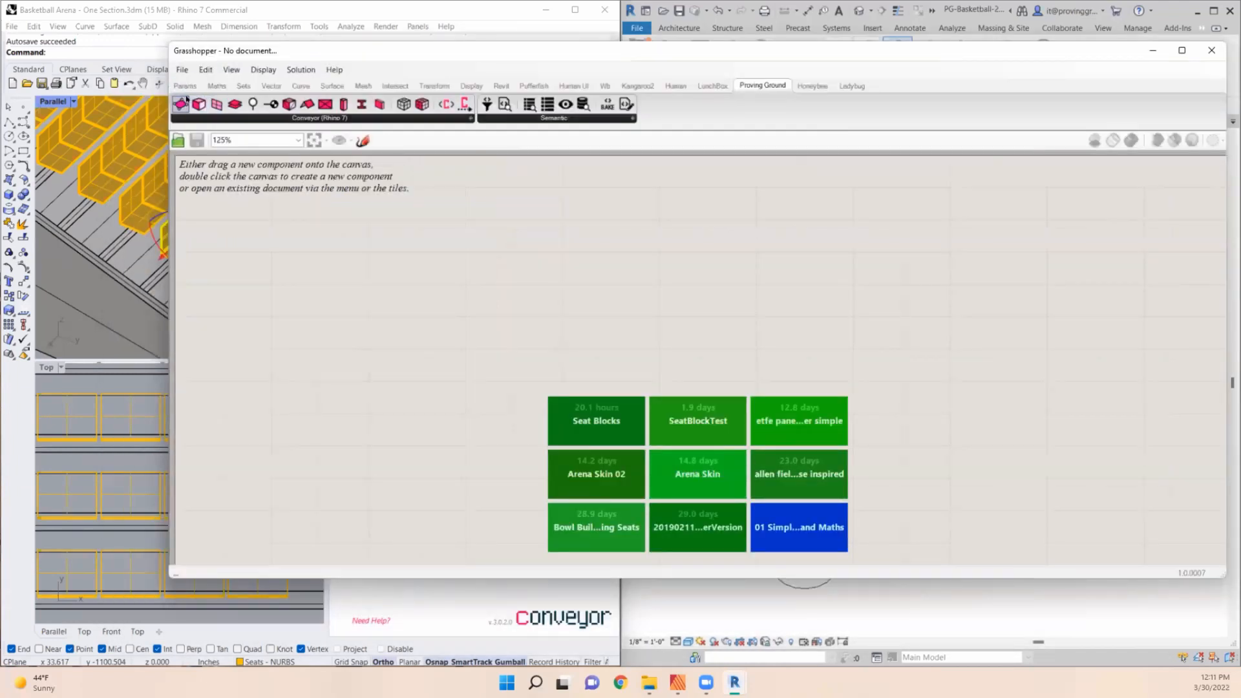
pyautogui.click(470, 118)
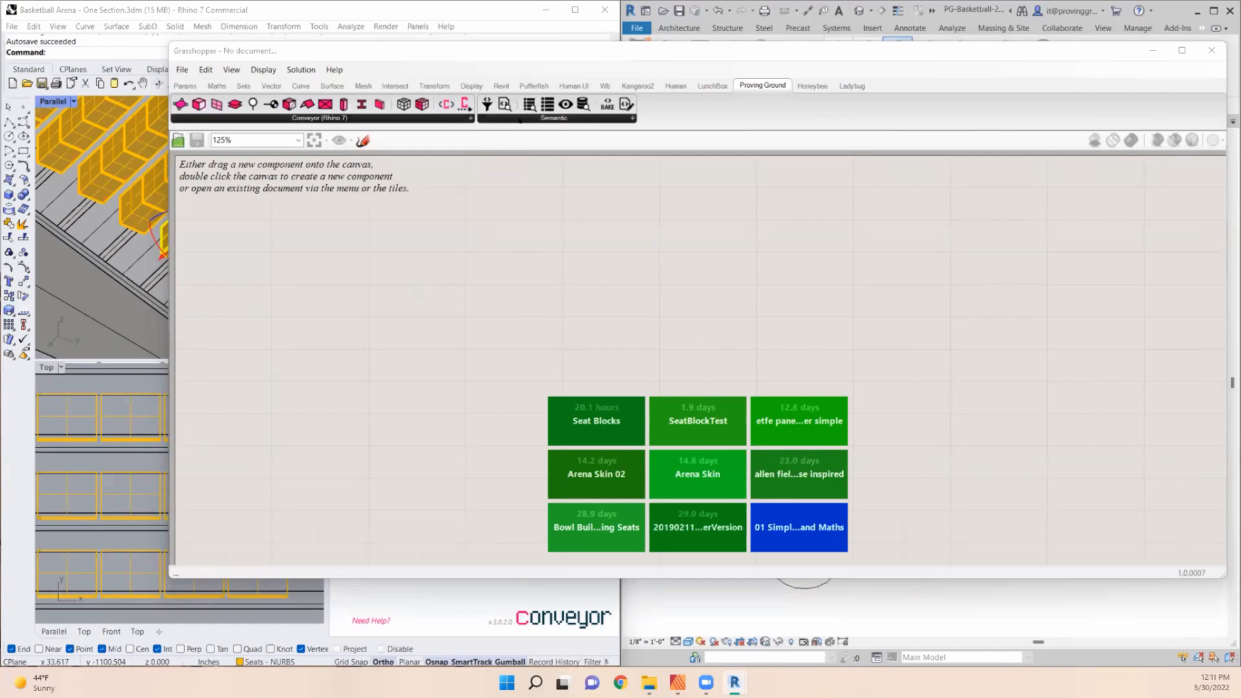
pyautogui.click(319, 118)
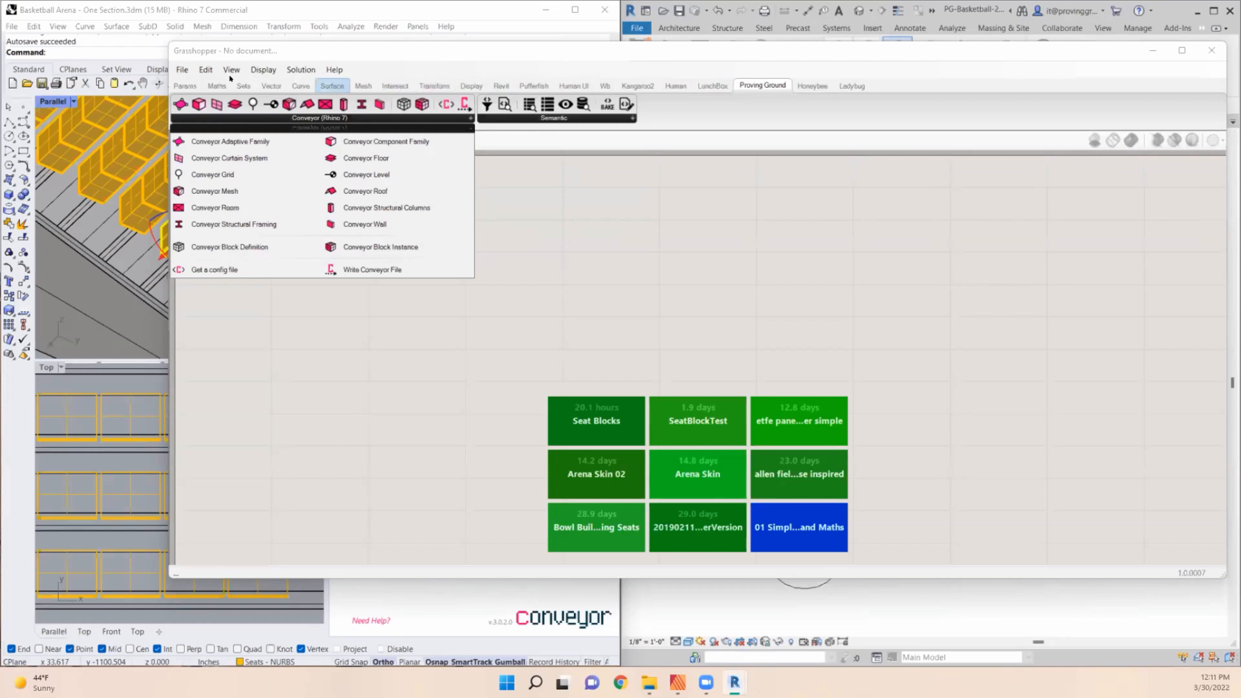
# - Browse Grasshopper's Revit components, including Build, Category, DirectShape, Element, Host and Site, and return to the Conveyor component group
pyautogui.click(493, 86)
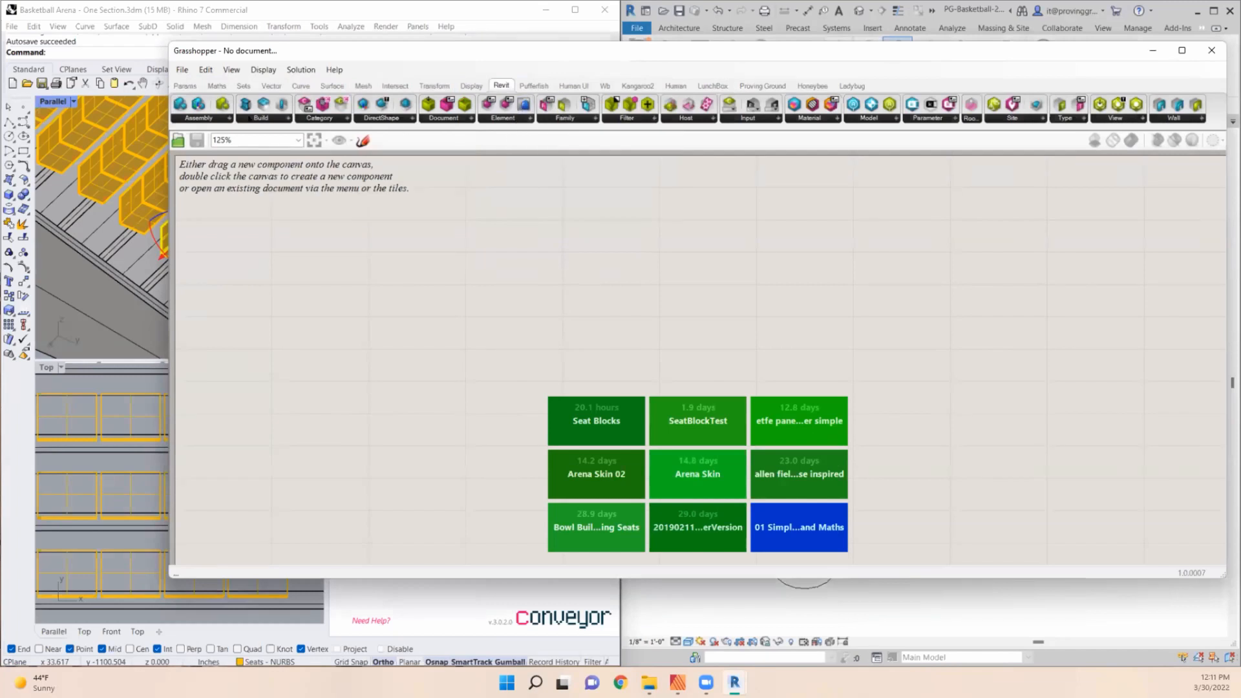
pyautogui.click(228, 118)
pyautogui.click(260, 118)
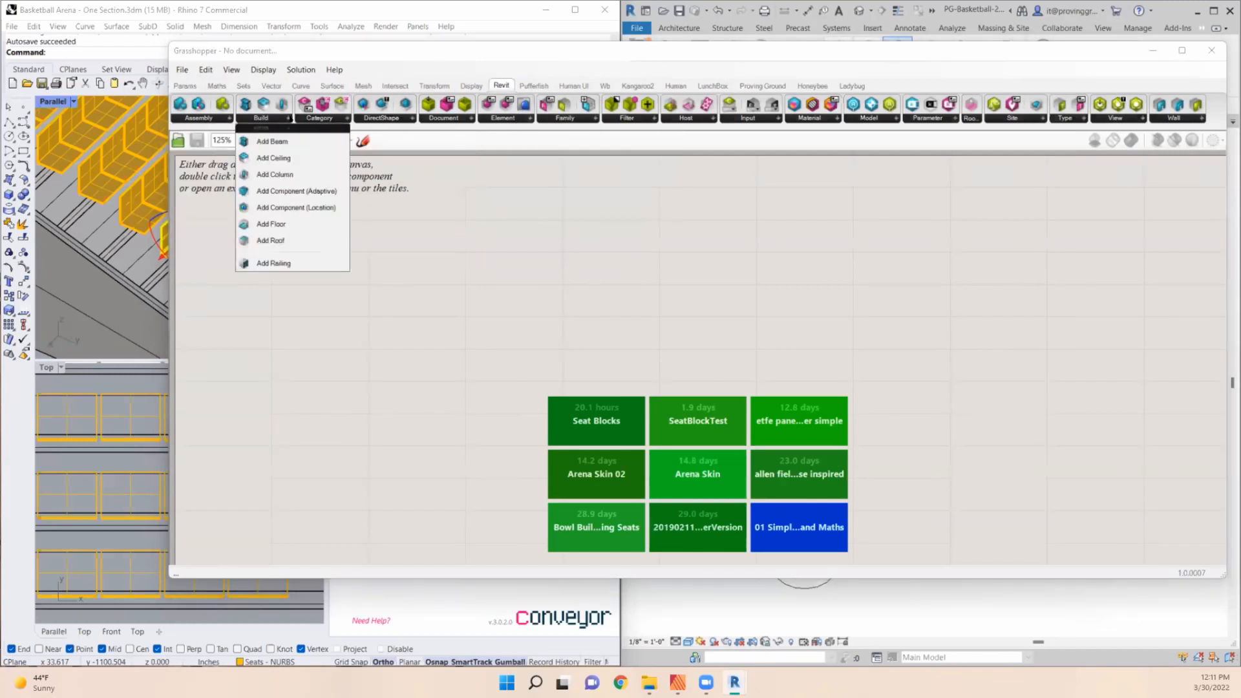
pyautogui.click(317, 118)
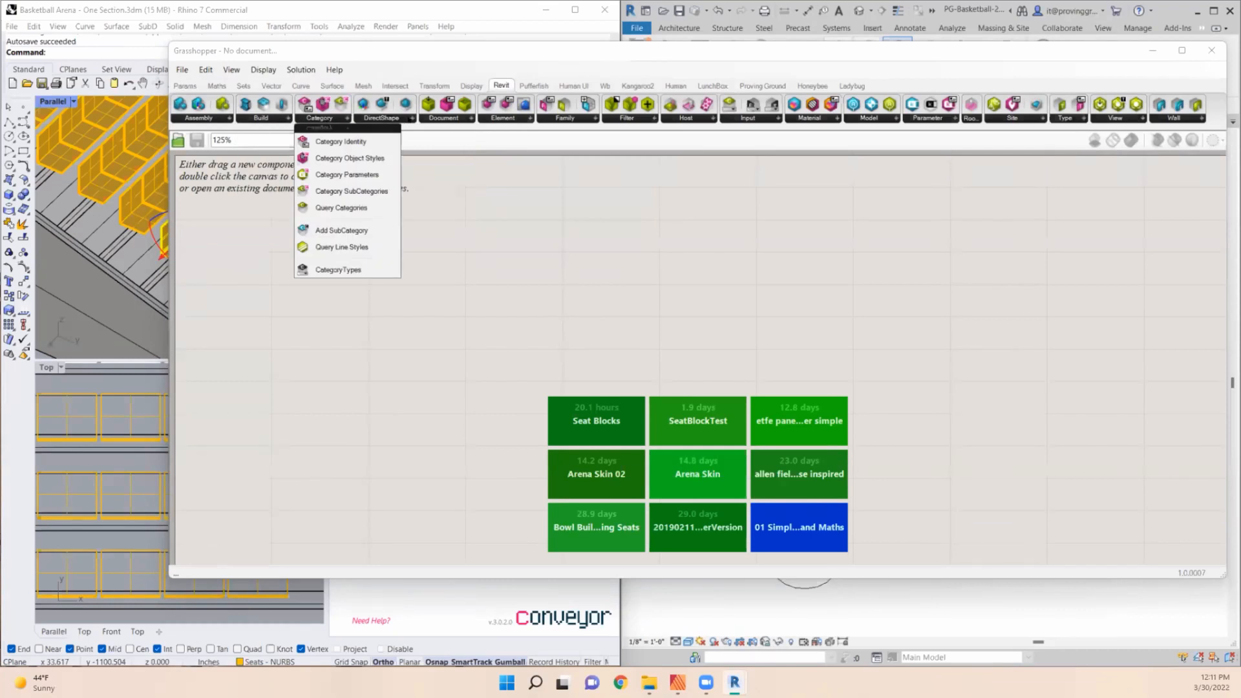
pyautogui.click(411, 118)
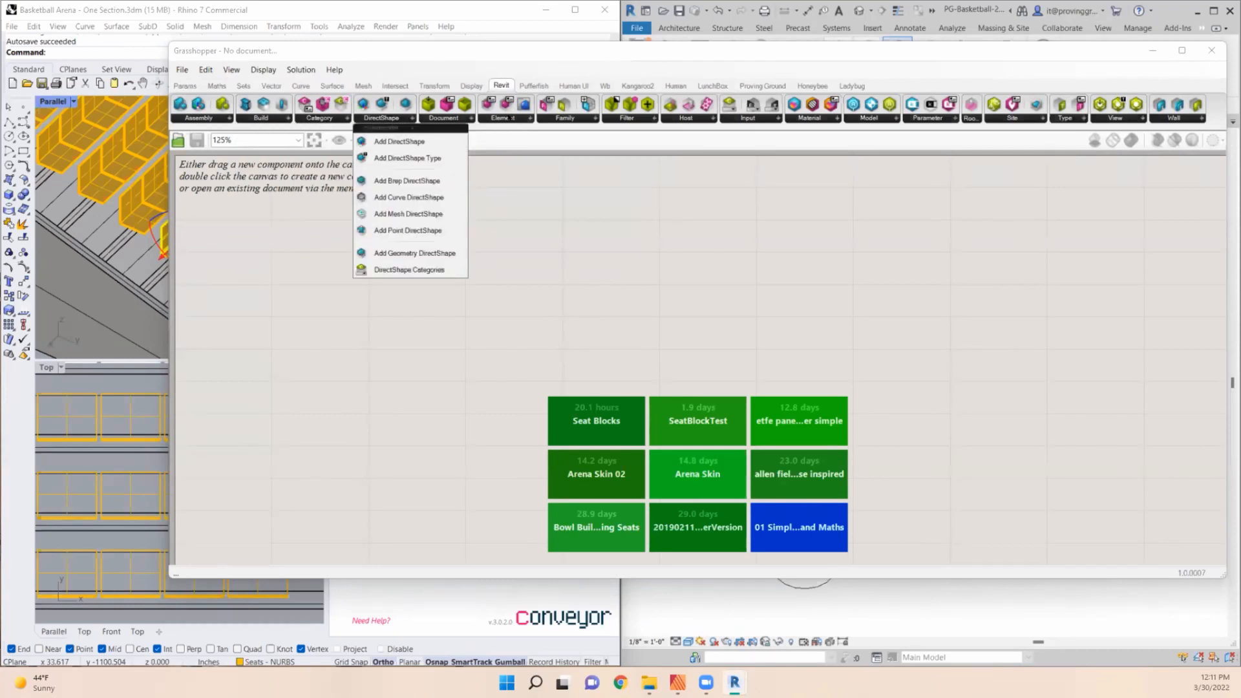
pyautogui.click(511, 119)
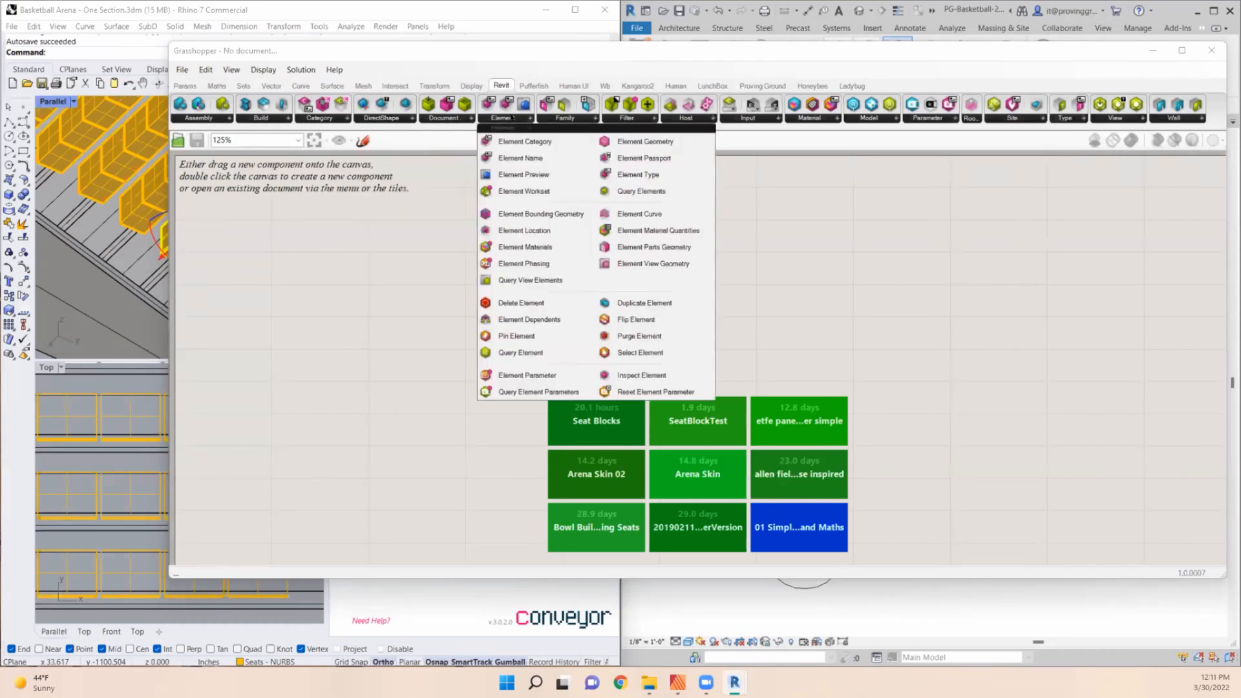
pyautogui.click(685, 118)
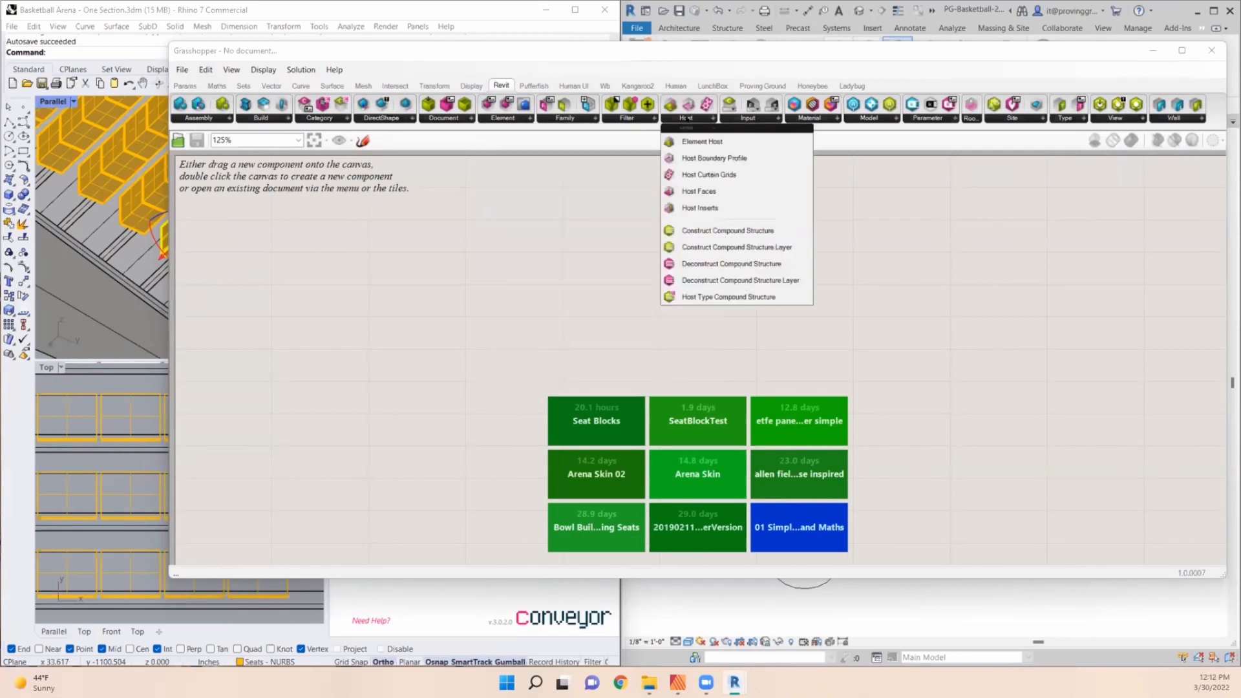
pyautogui.click(1009, 119)
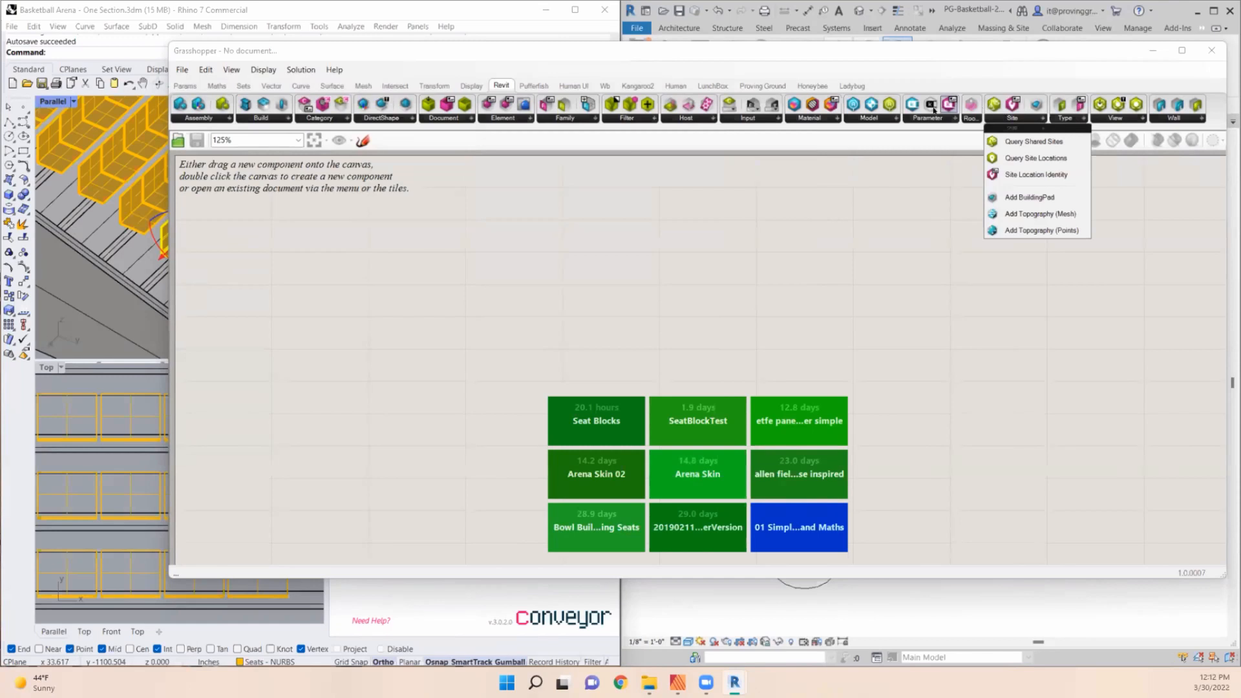
pyautogui.click(762, 86)
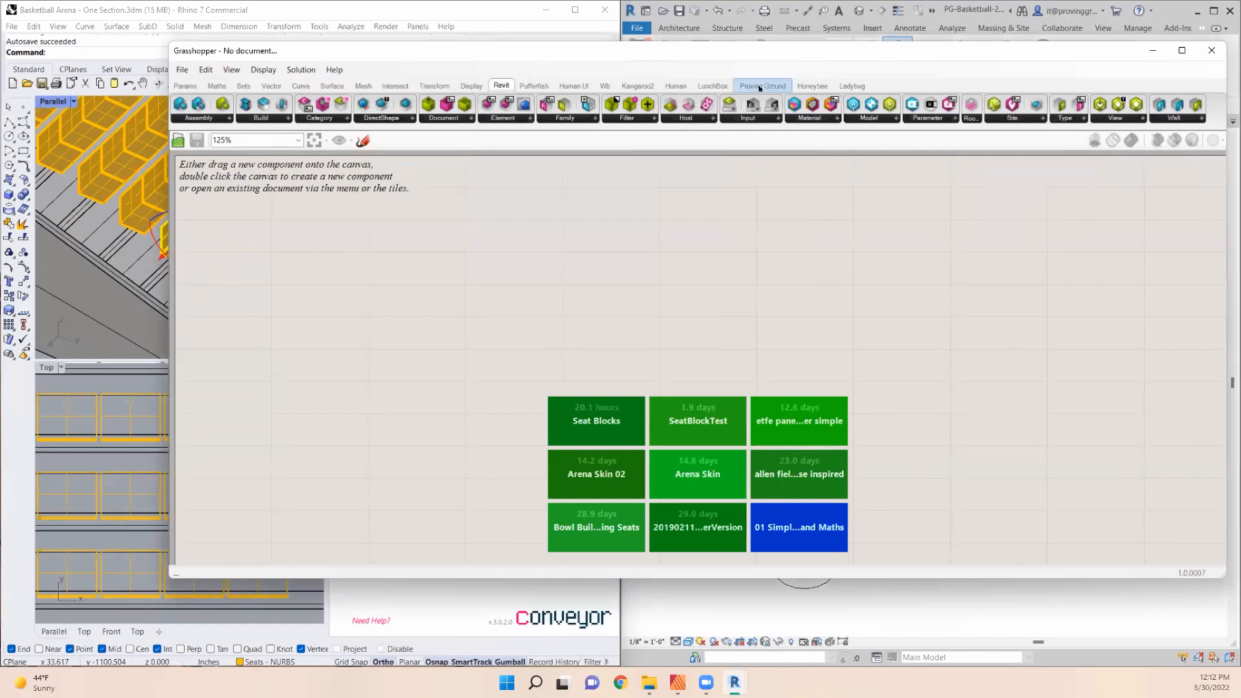
pyautogui.click(335, 119)
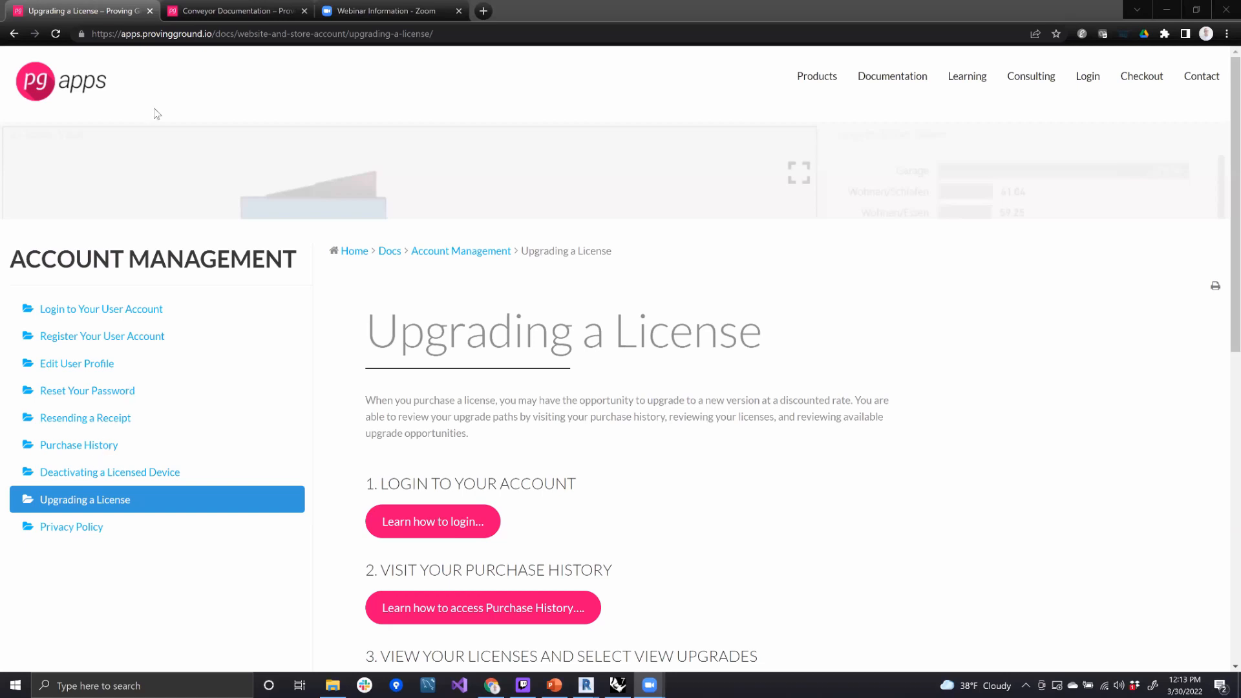
# - Back in the browser, open "HOW TO: Convert a Floor" in the Conveyor documentation and review its Floor Objects section
pyautogui.click(879, 84)
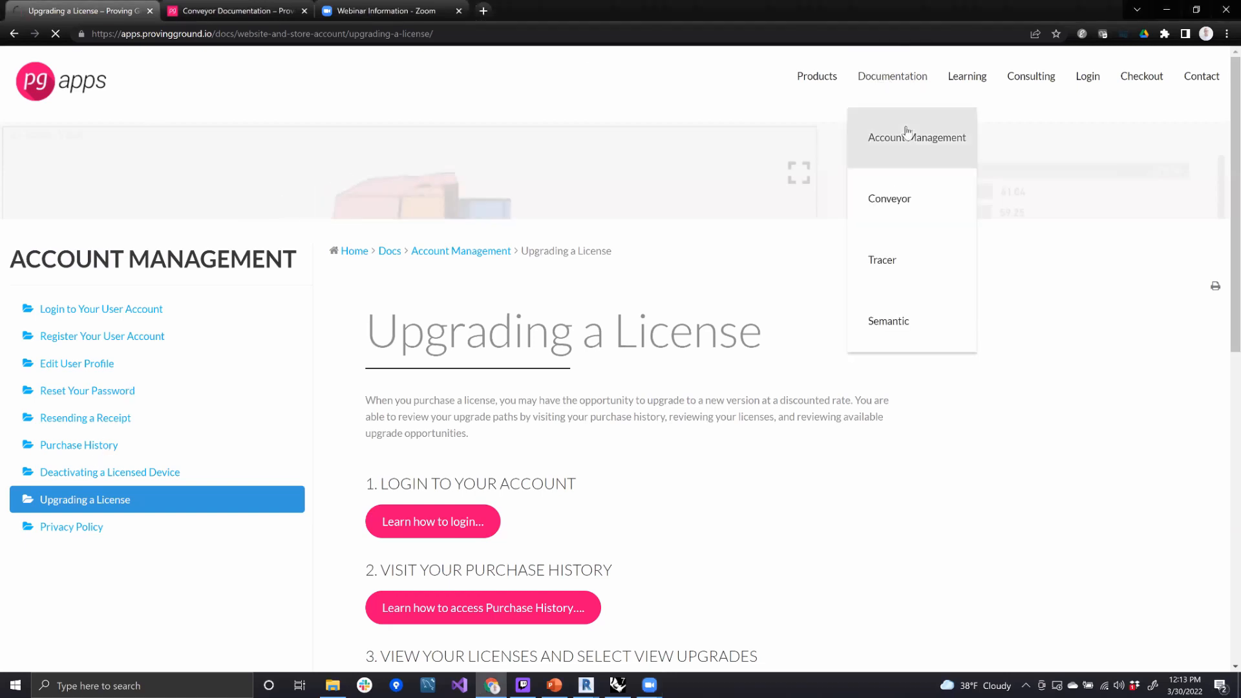
pyautogui.click(913, 212)
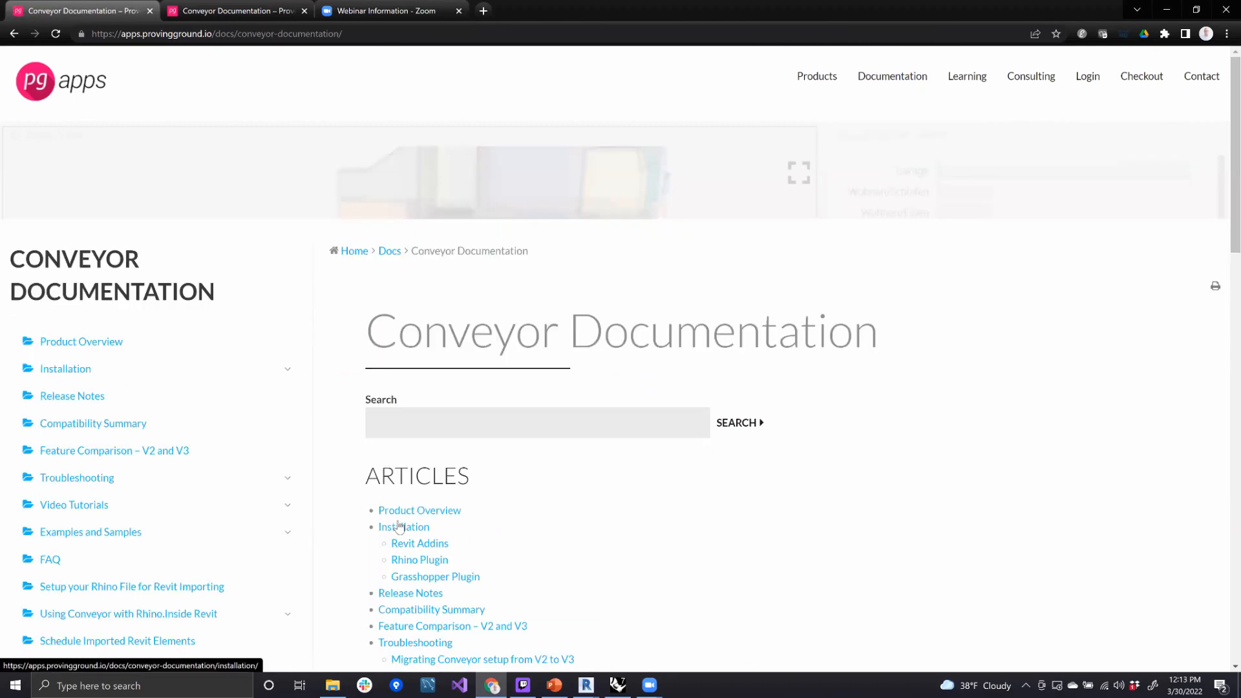
pyautogui.scroll(-6, 362, 530)
pyautogui.click(149, 389)
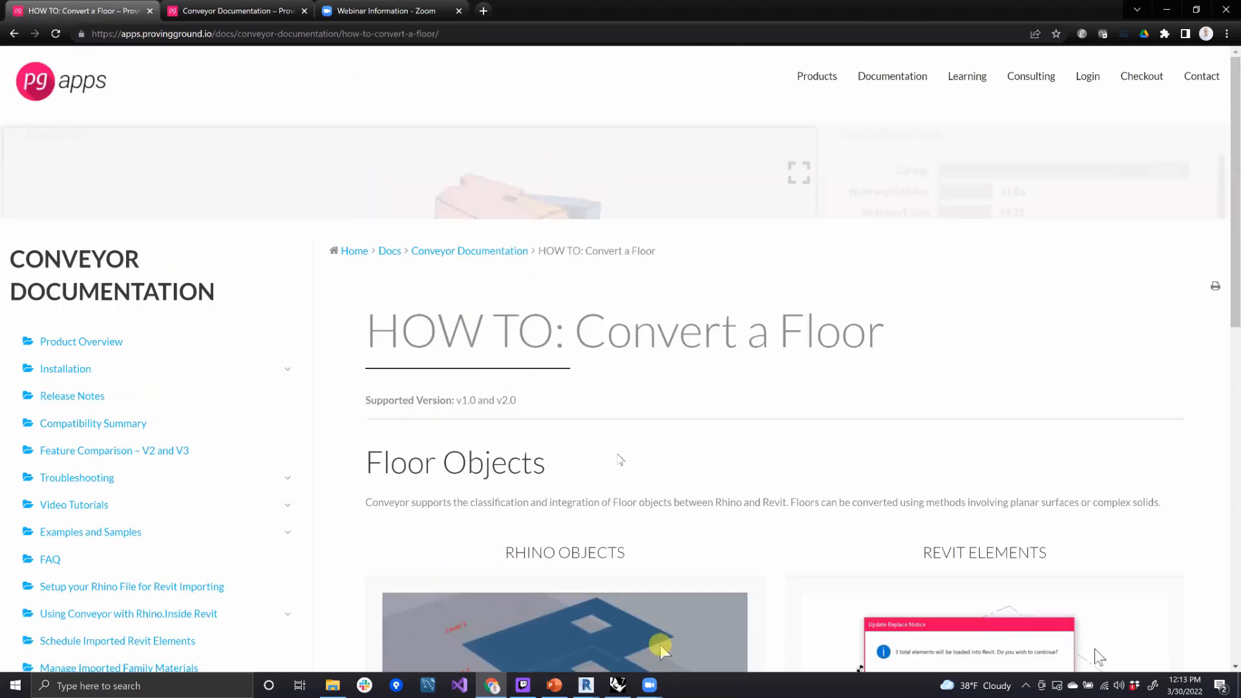
pyautogui.scroll(-3, 739, 466)
pyautogui.scroll(-1, 734, 464)
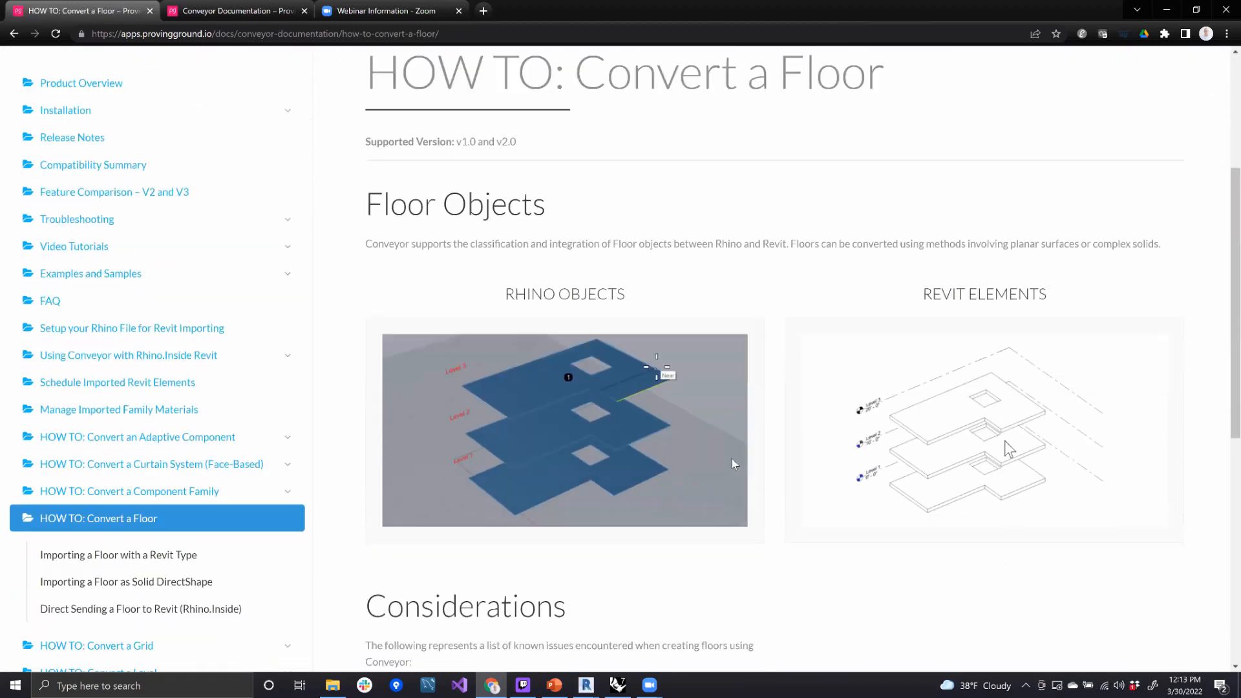
pyautogui.scroll(-1, 258, 466)
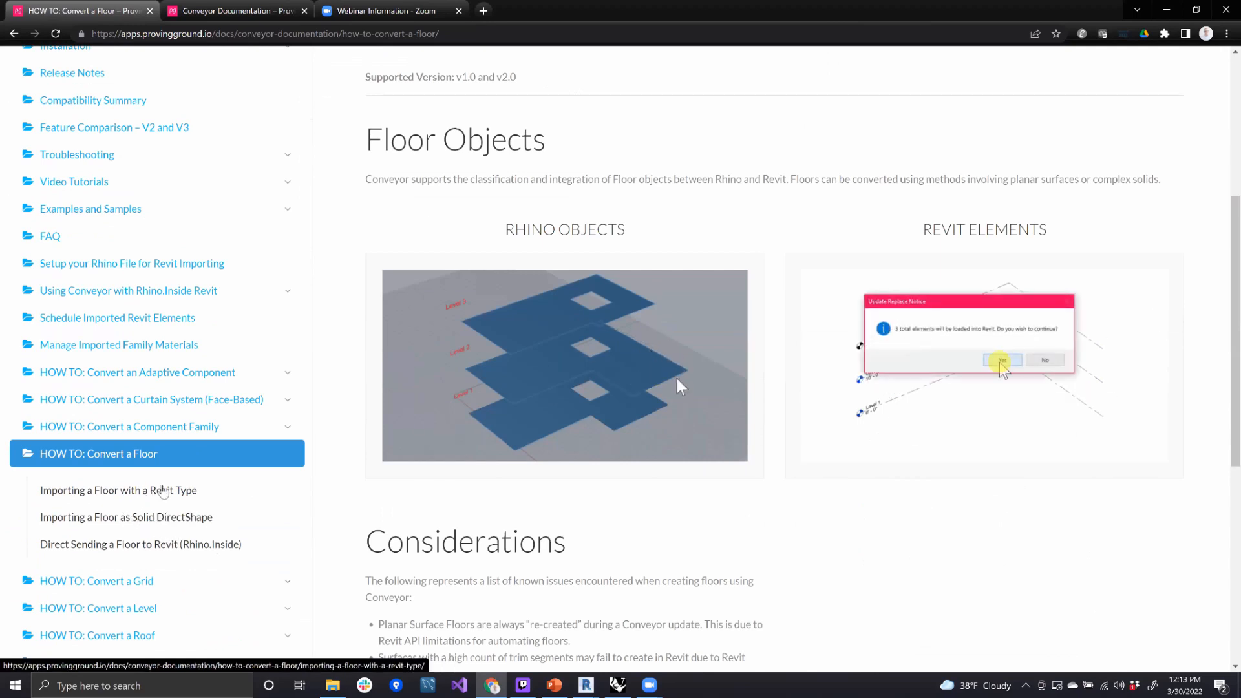
# - Open the article "Importing a Floor with a Revit Type" and examine its workflow from planar Rhino surface to loaded Revit floors
pyautogui.click(173, 494)
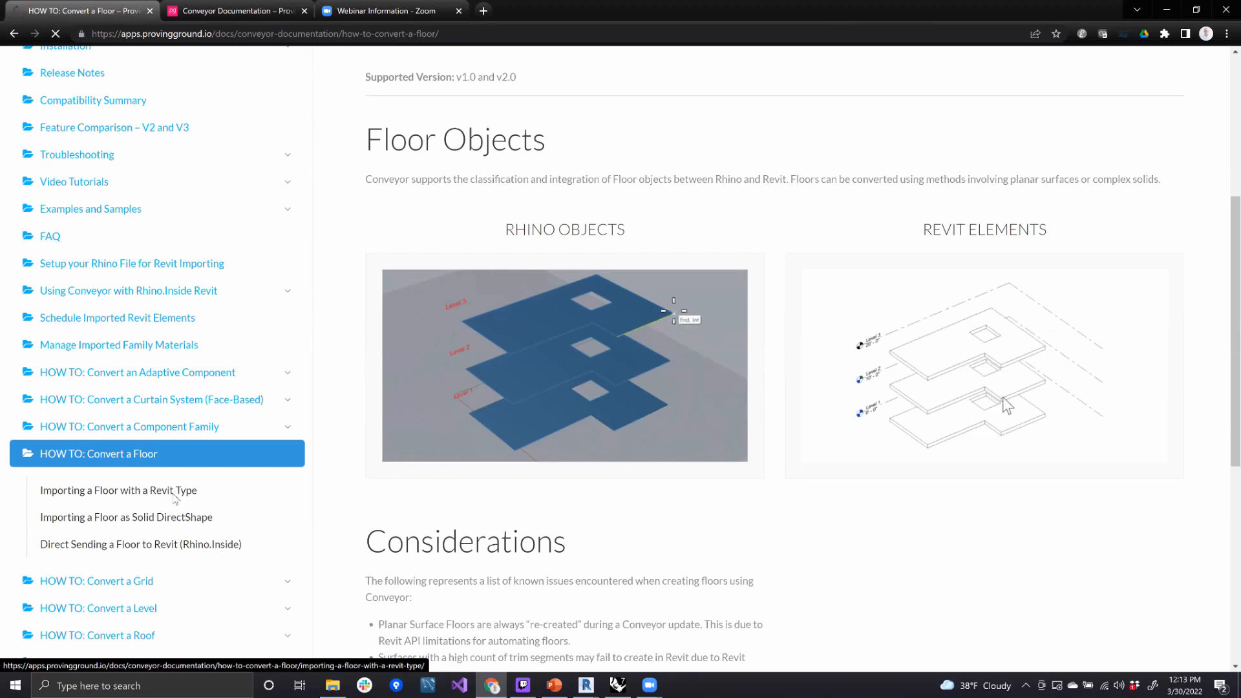
pyautogui.scroll(-5, 558, 457)
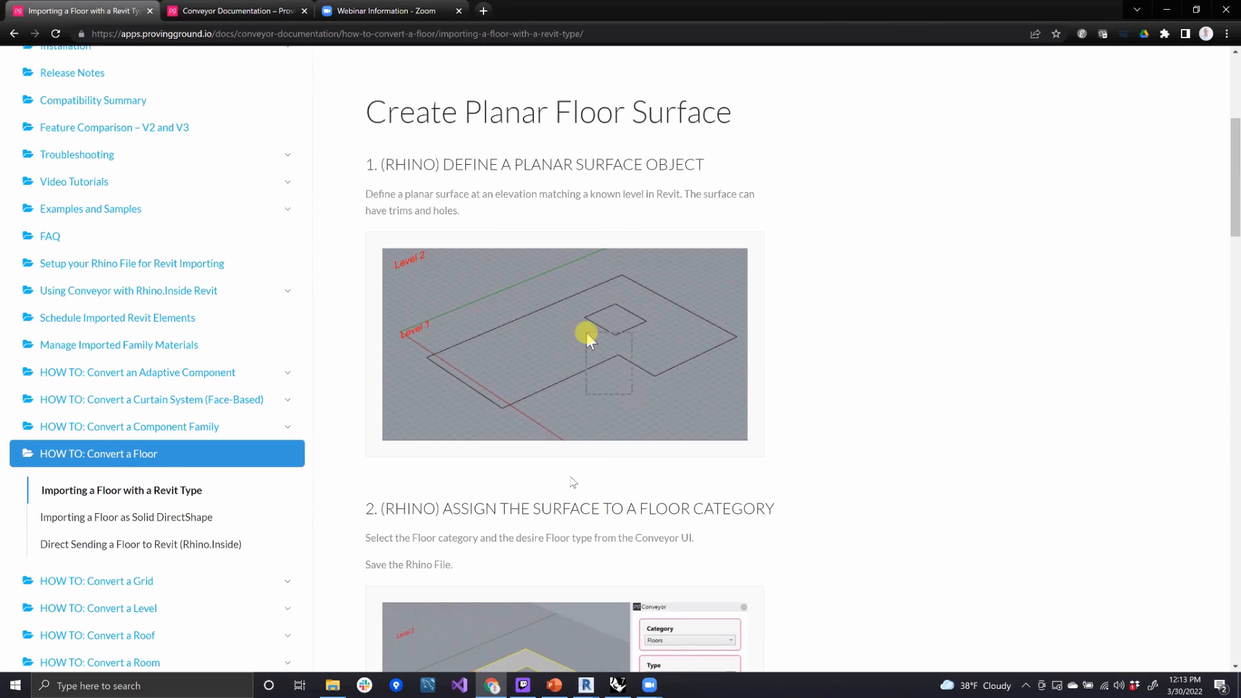
pyautogui.scroll(-1, 637, 350)
pyautogui.scroll(-4, 637, 350)
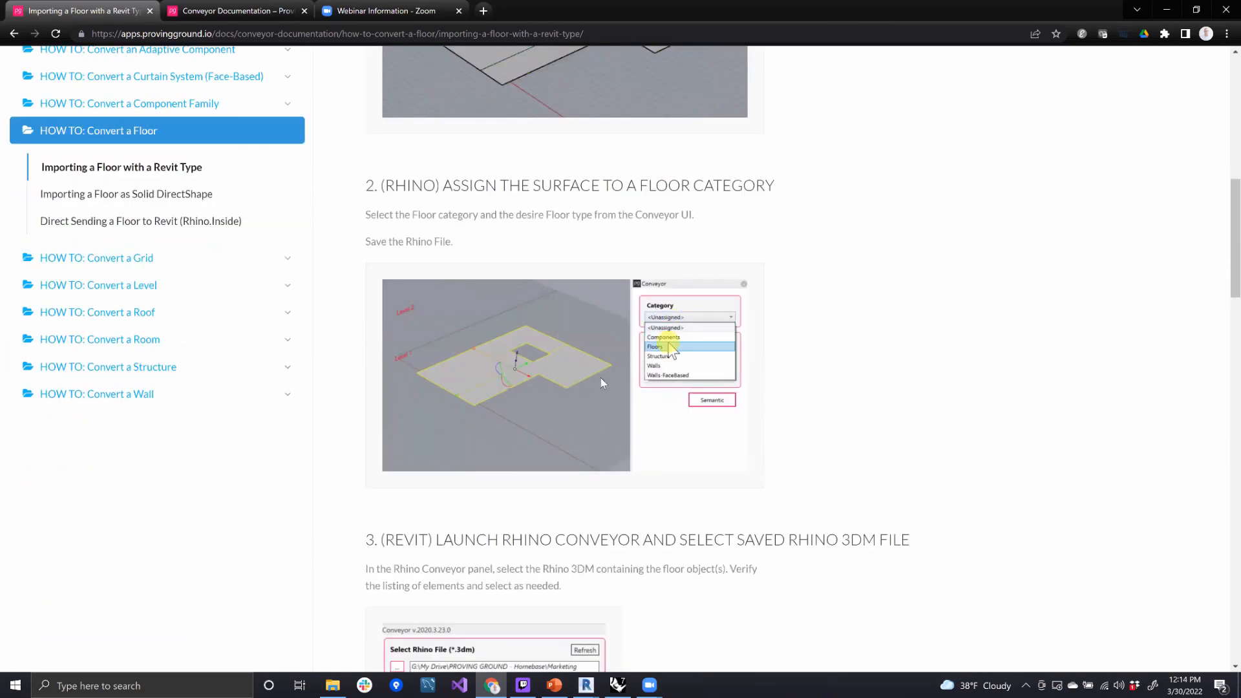
pyautogui.scroll(-6, 600, 377)
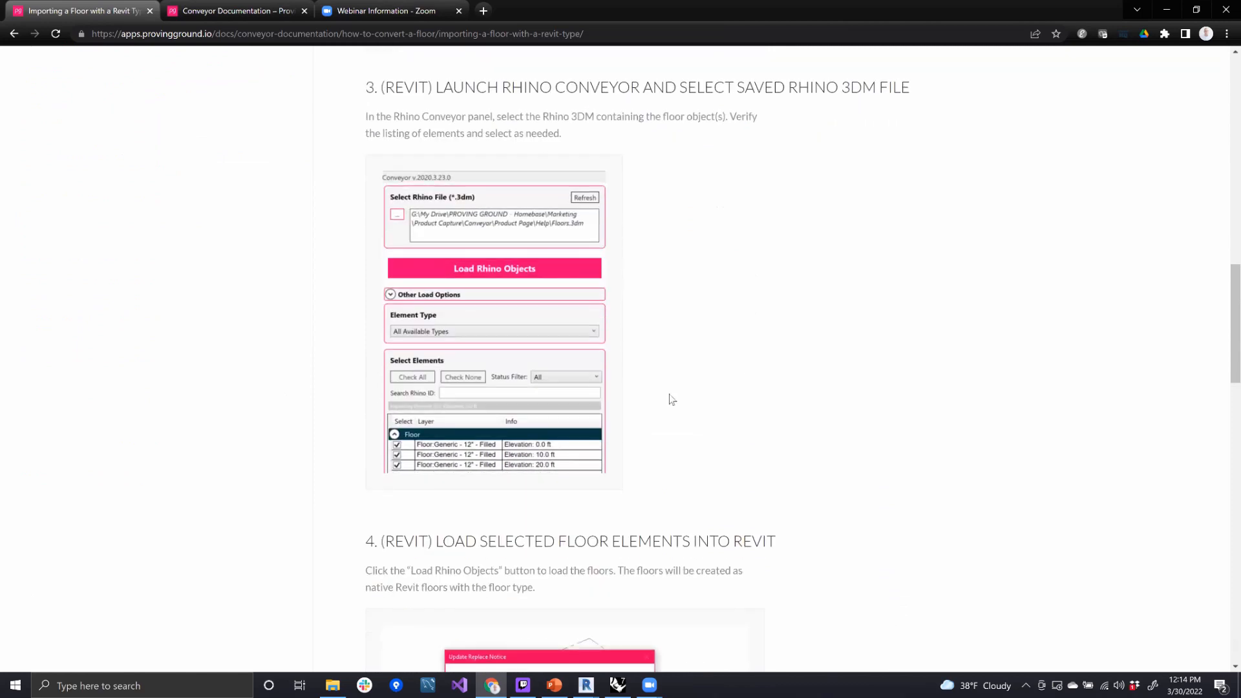
pyautogui.scroll(-3, 697, 382)
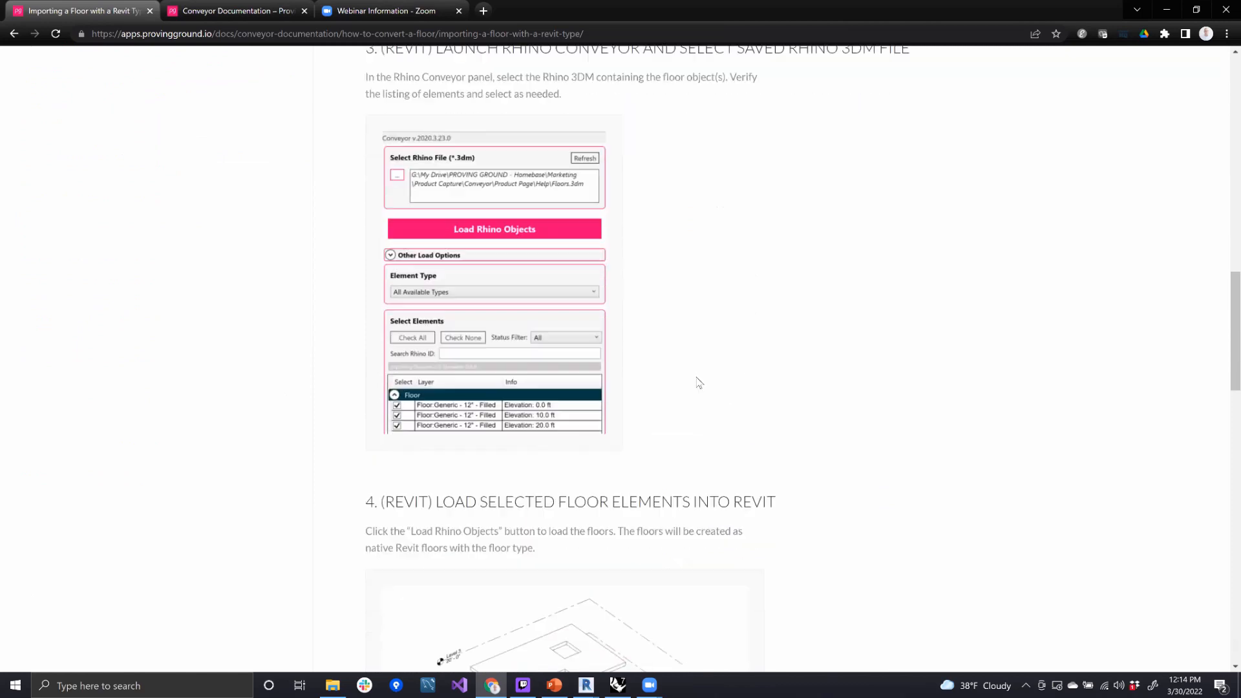
pyautogui.scroll(-1, 598, 588)
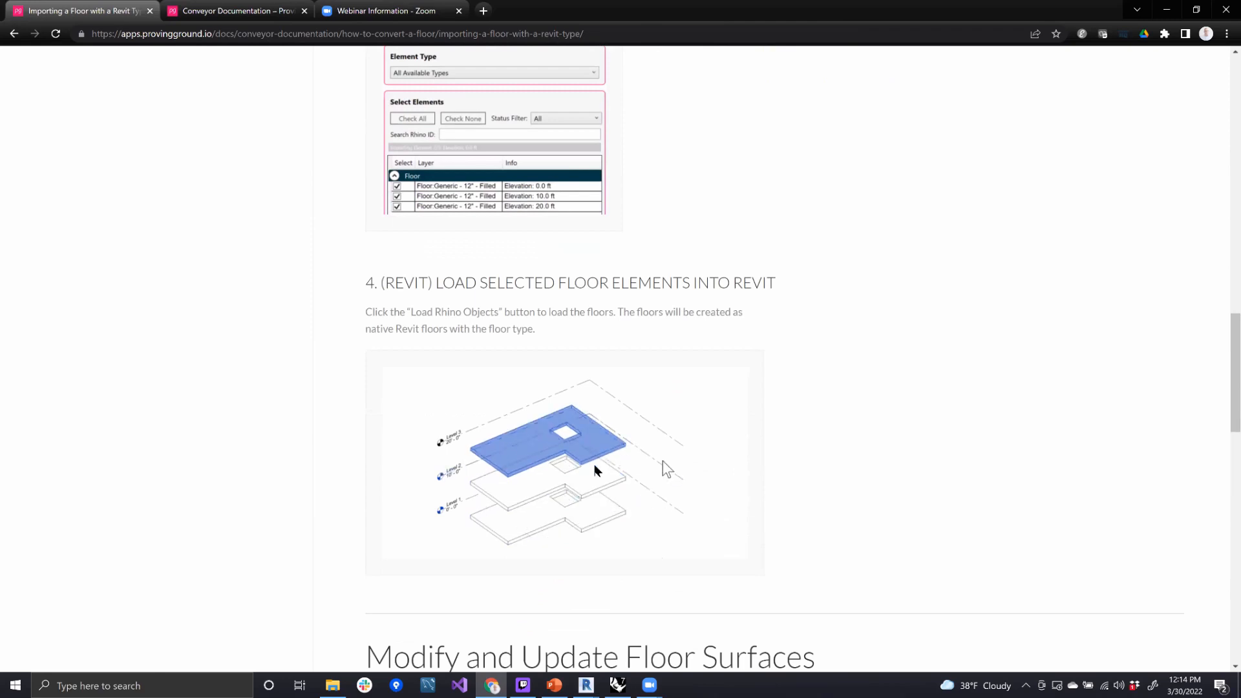
pyautogui.scroll(-1, 598, 387)
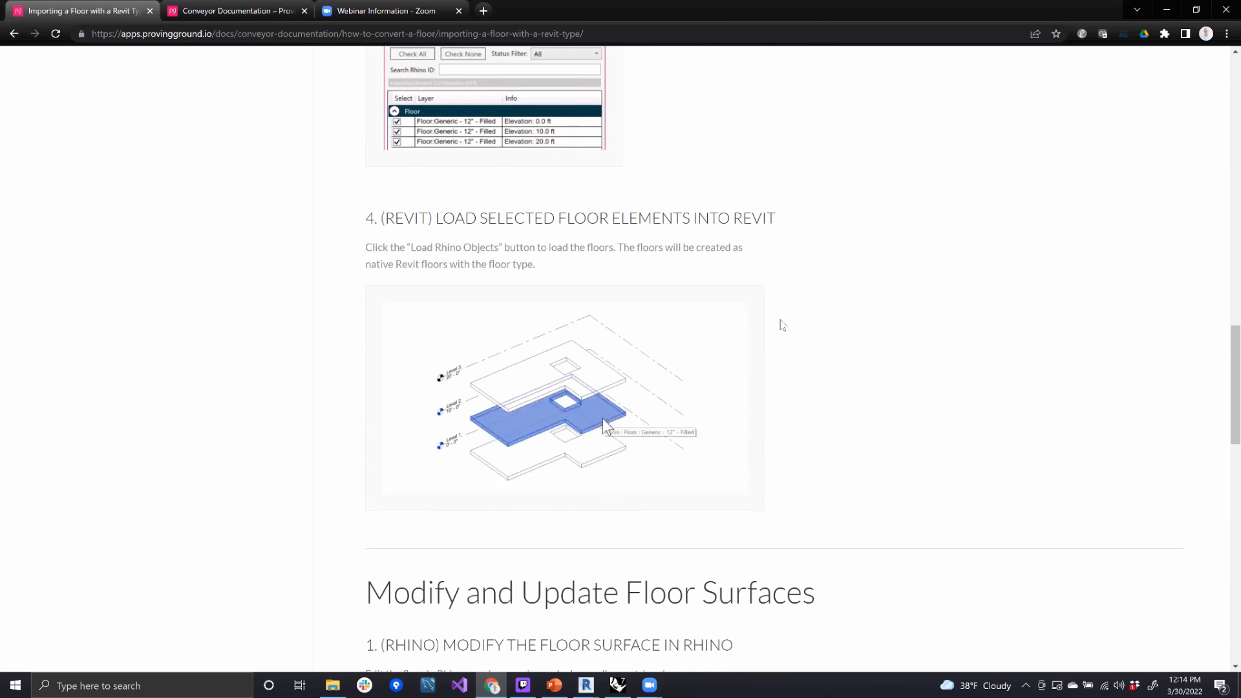
pyautogui.scroll(-1, 779, 324)
pyautogui.scroll(-1, 789, 330)
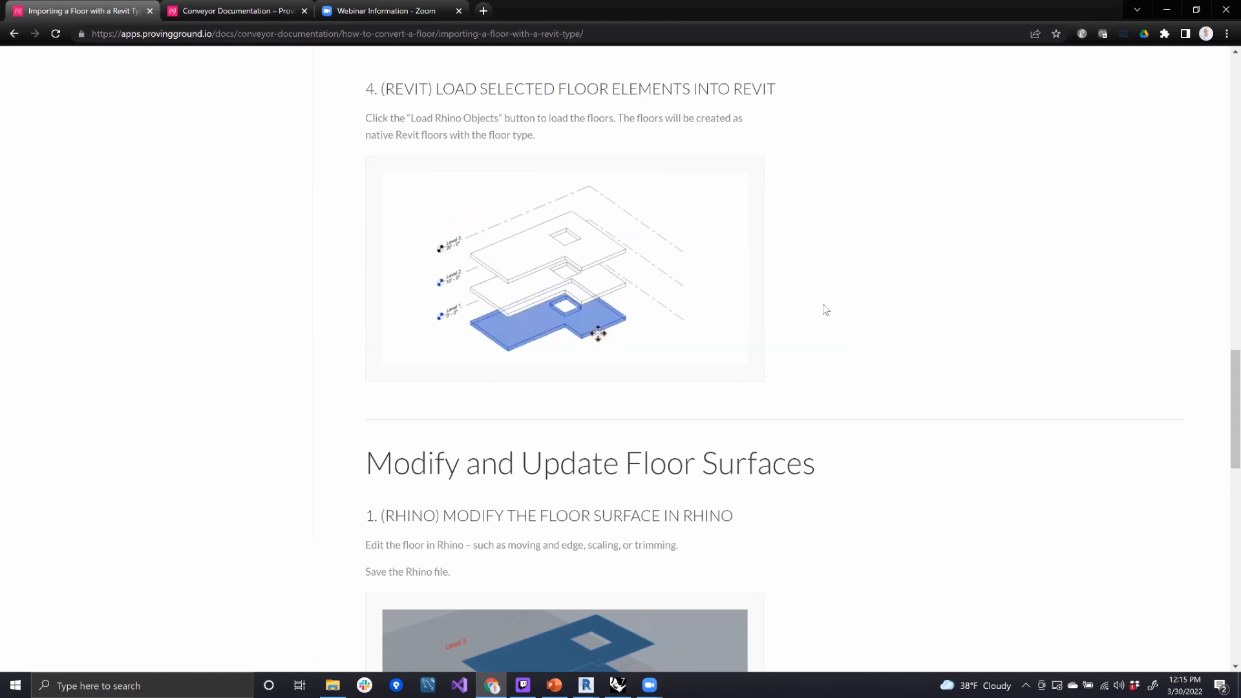
# - Return to the article's Create Planar Floor Surface section and review how the planar surface is defined
pyautogui.scroll(3, 957, 323)
pyautogui.scroll(15, 958, 323)
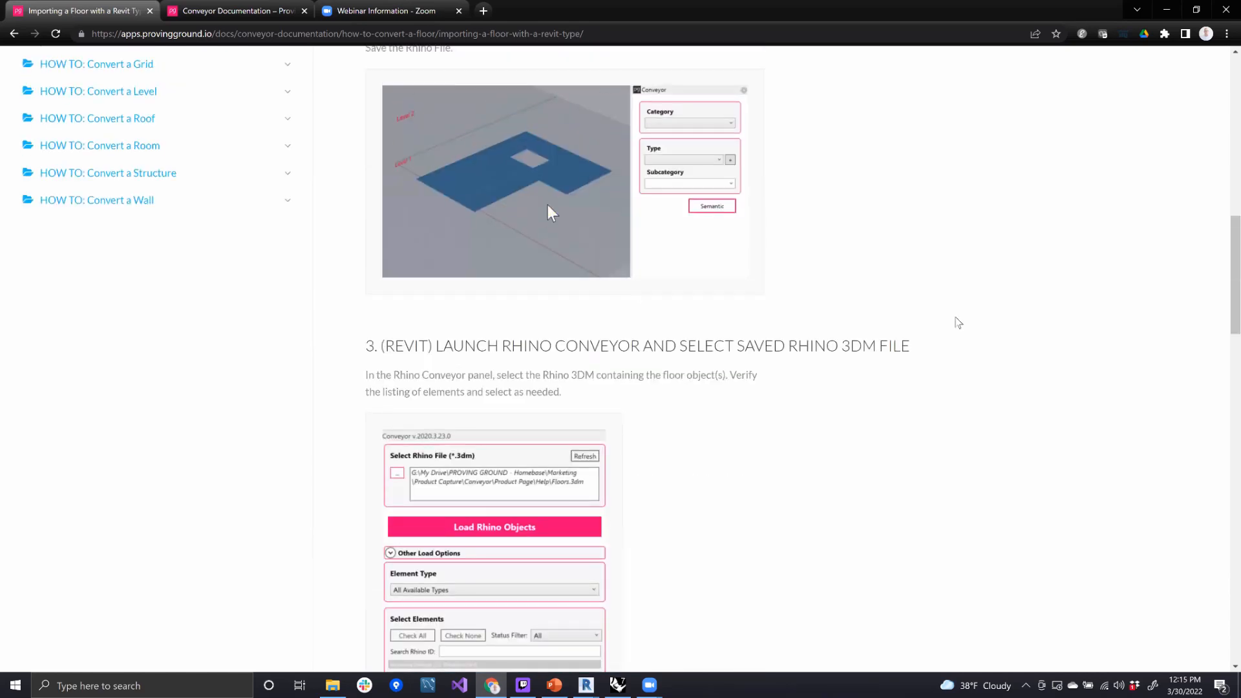
pyautogui.scroll(2, 958, 323)
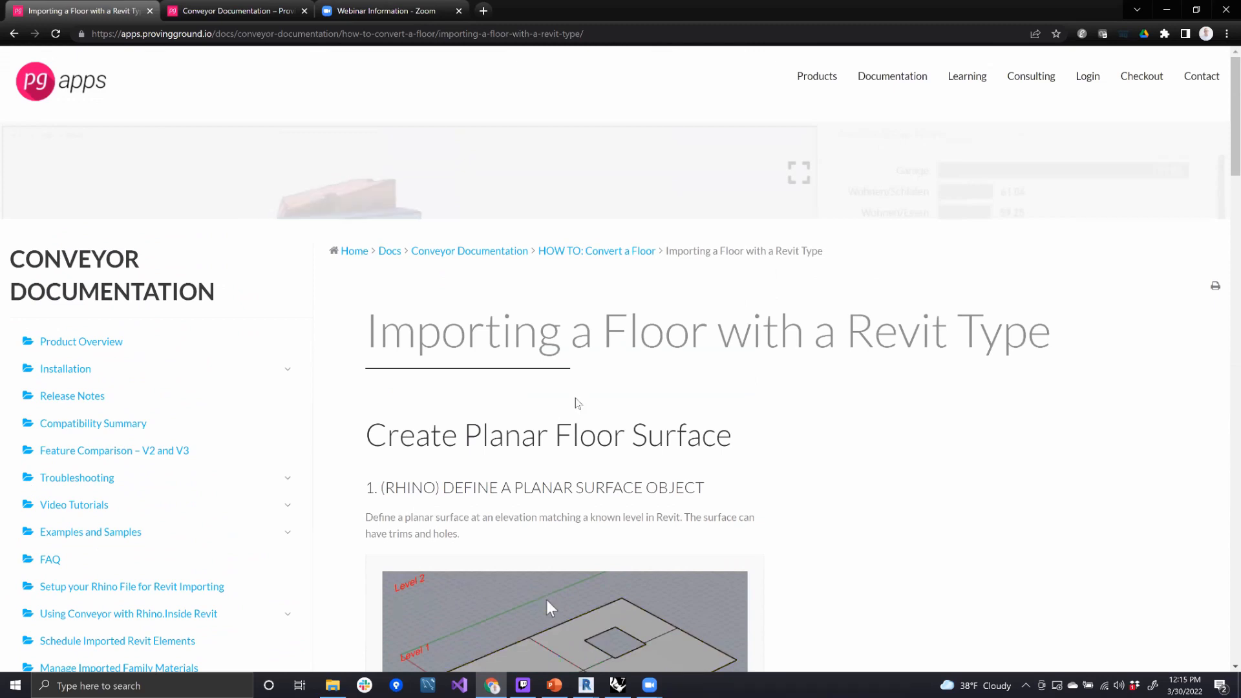
pyautogui.scroll(-2, 214, 324)
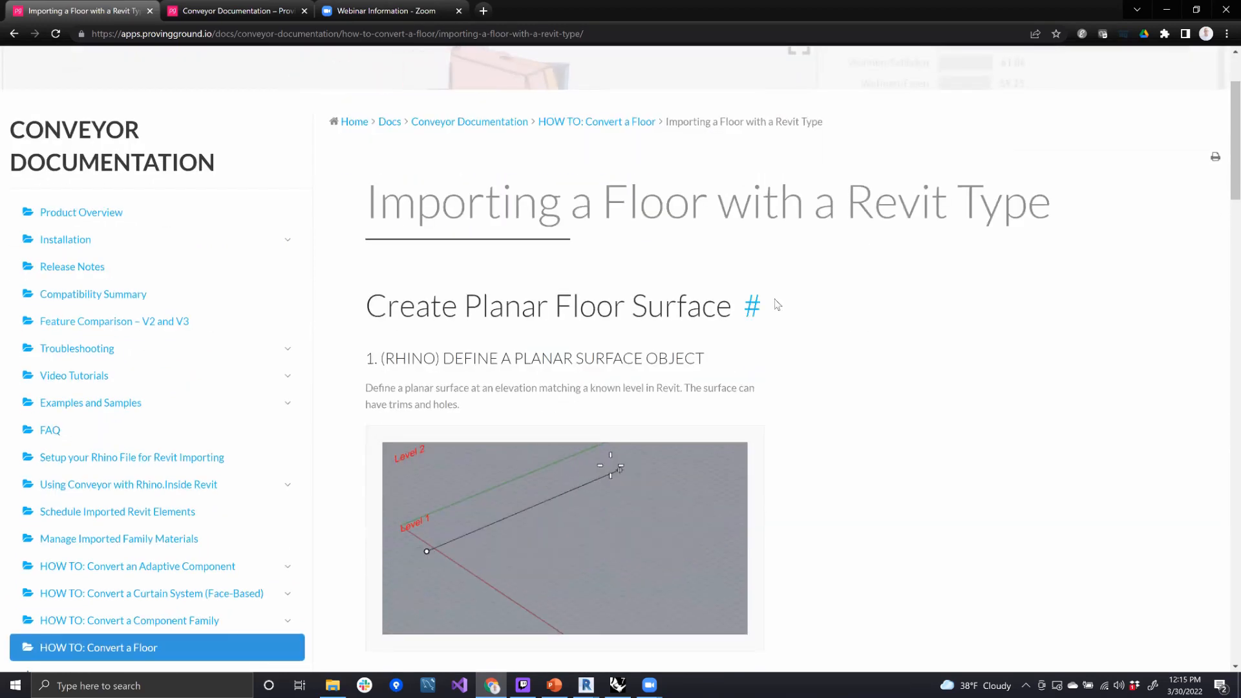